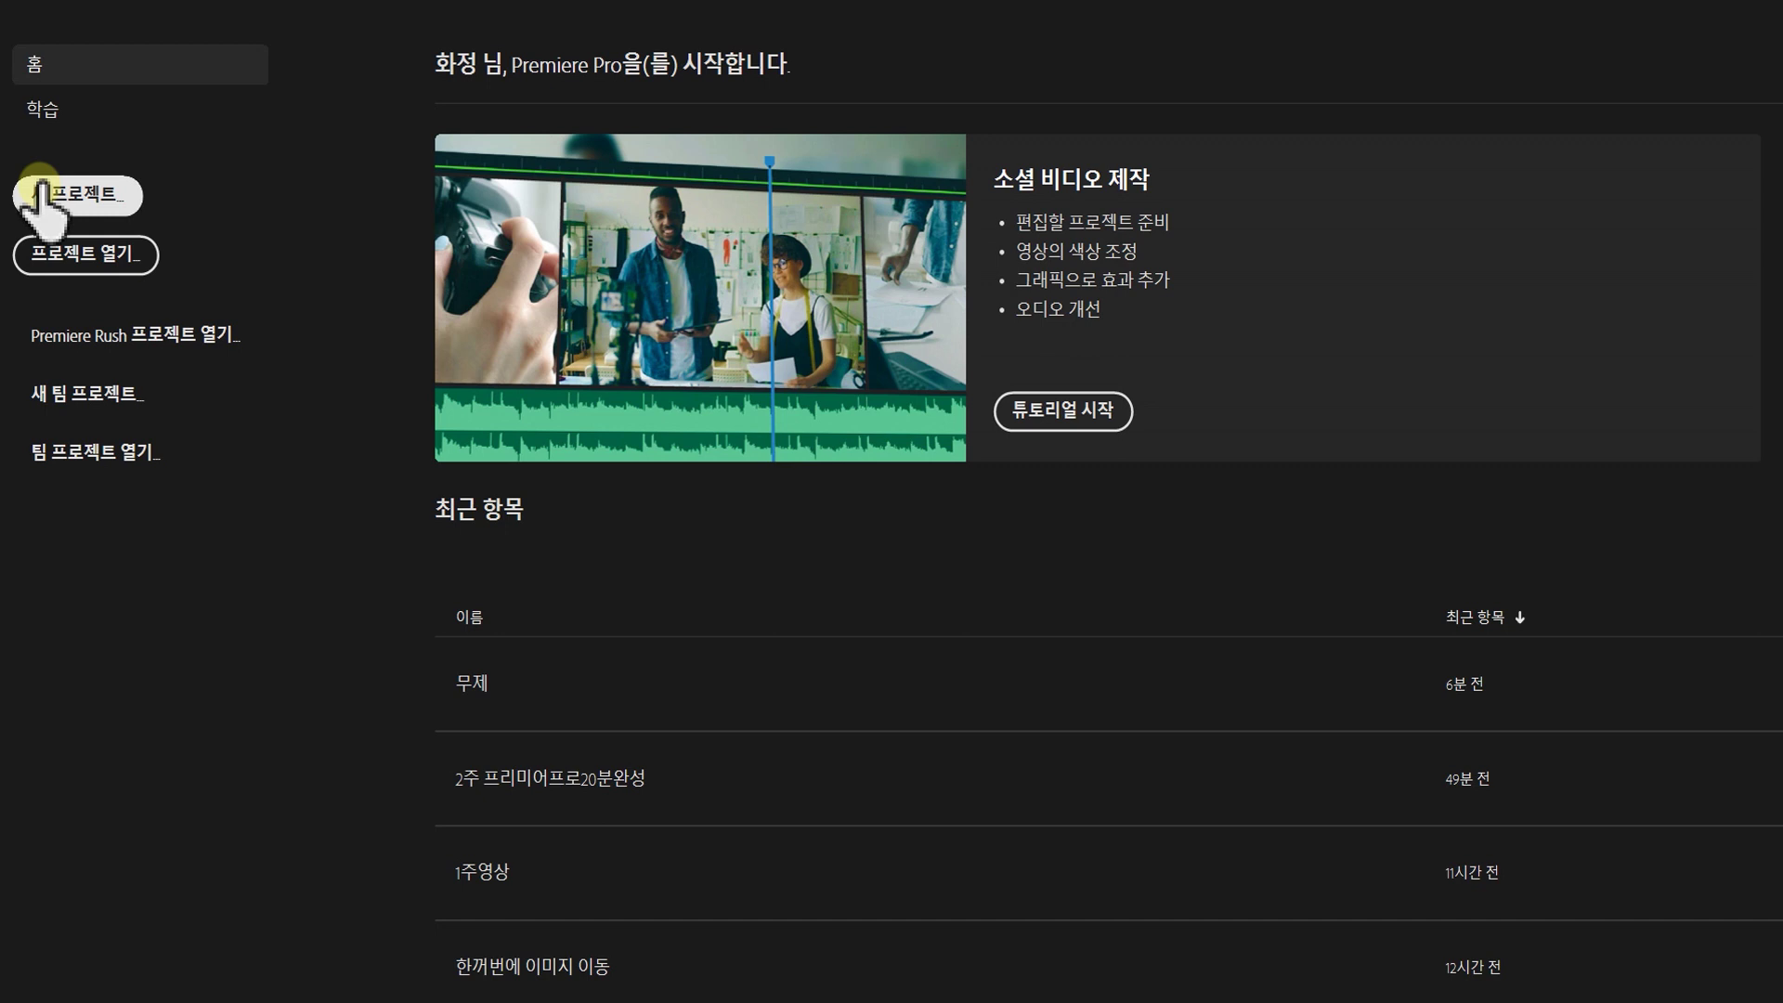
# Create a new project named 프리미어프로20분완성, stored in the 2주 folder under 2021-1학기 디지털영상편집
pyautogui.click(88, 191)
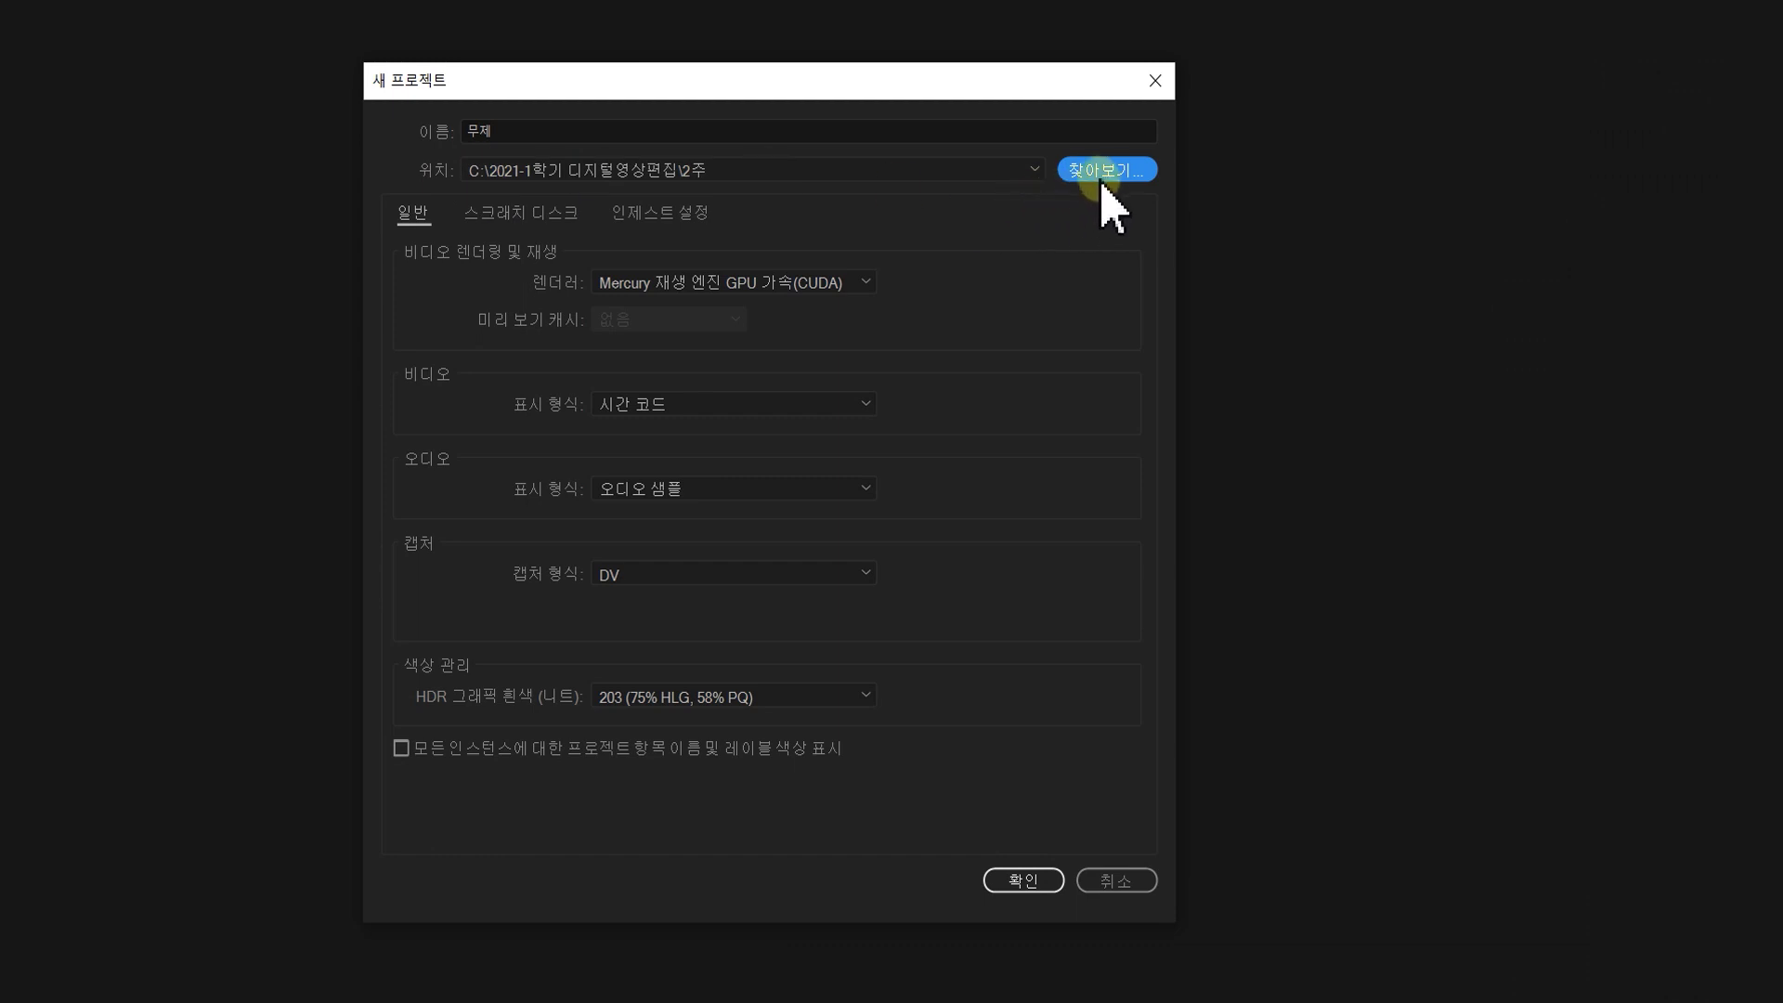
pyautogui.click(1518, 169)
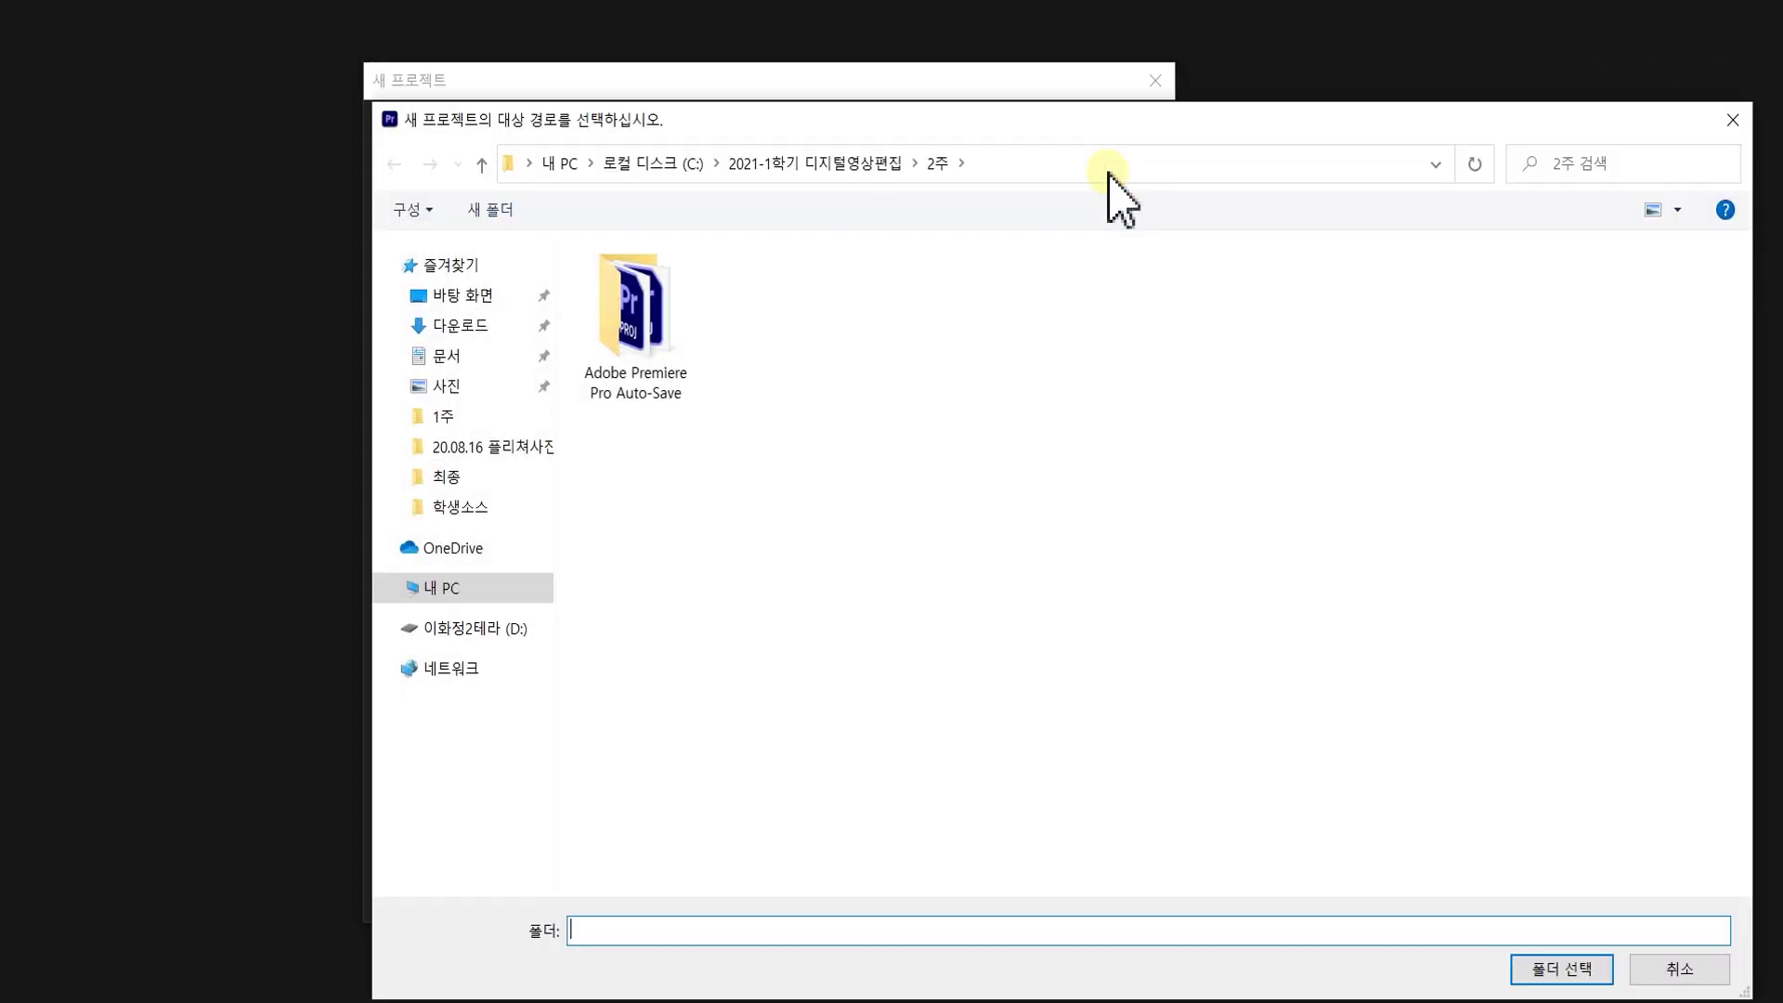
pyautogui.click(937, 165)
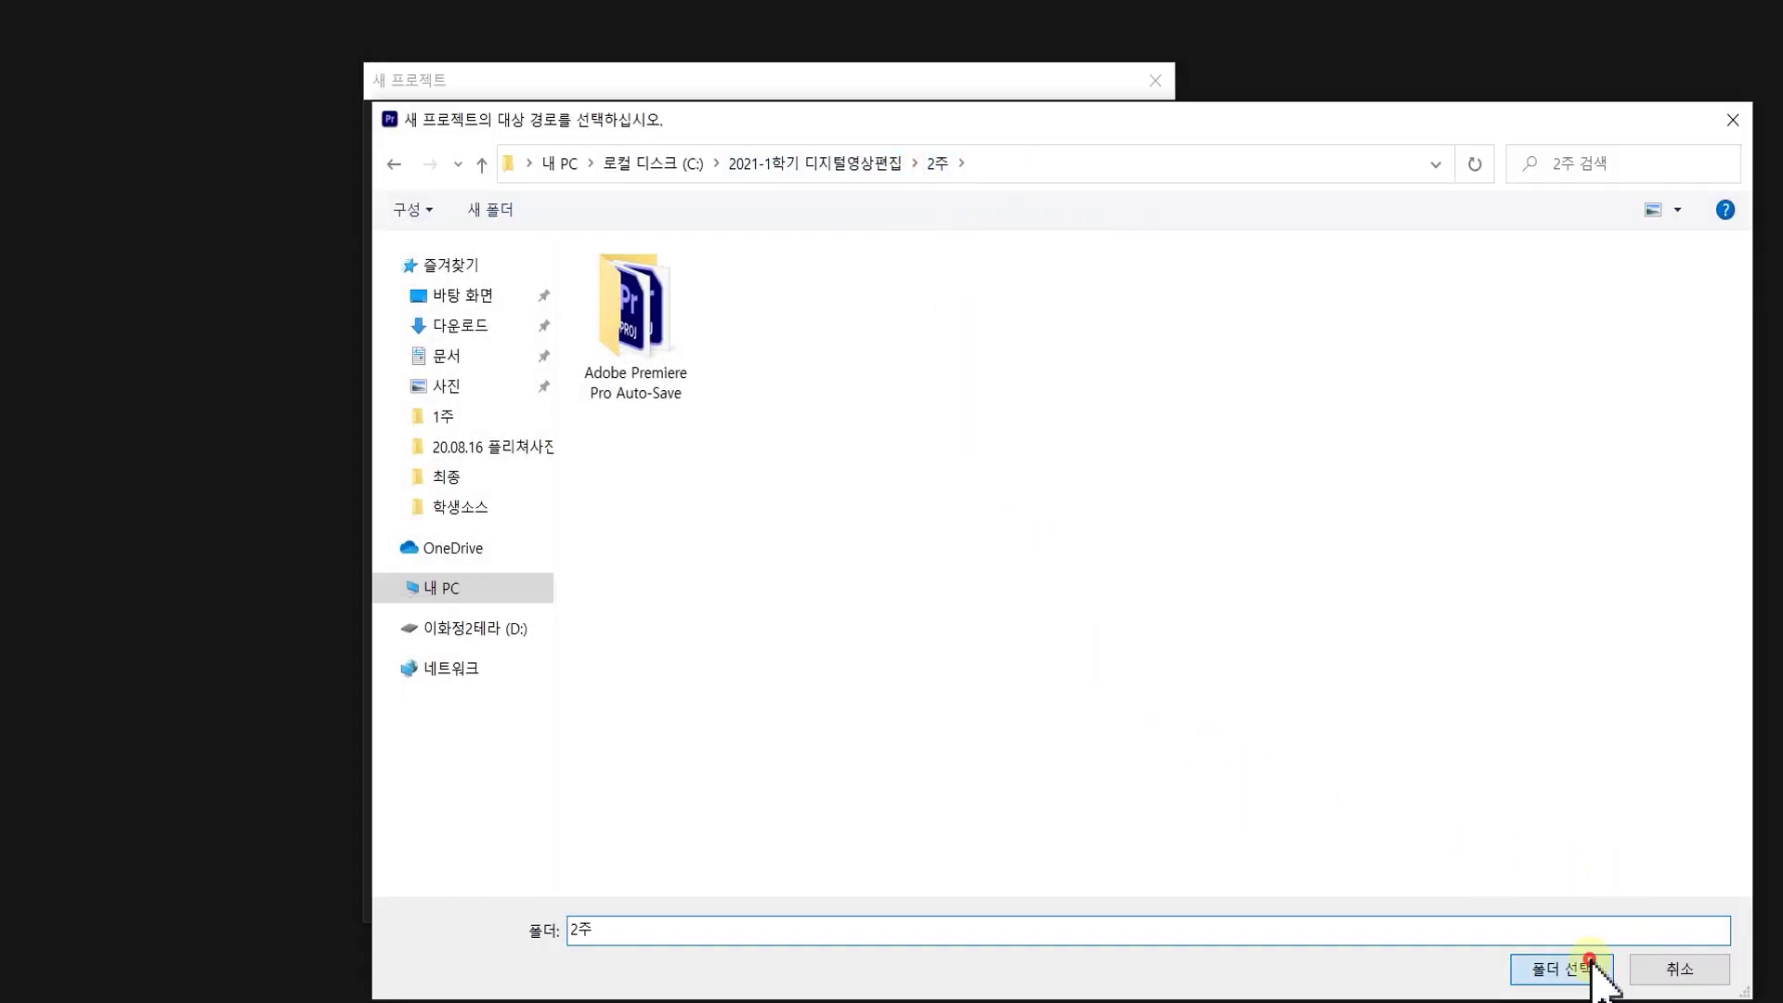
pyautogui.click(1588, 968)
pyautogui.click(444, 137)
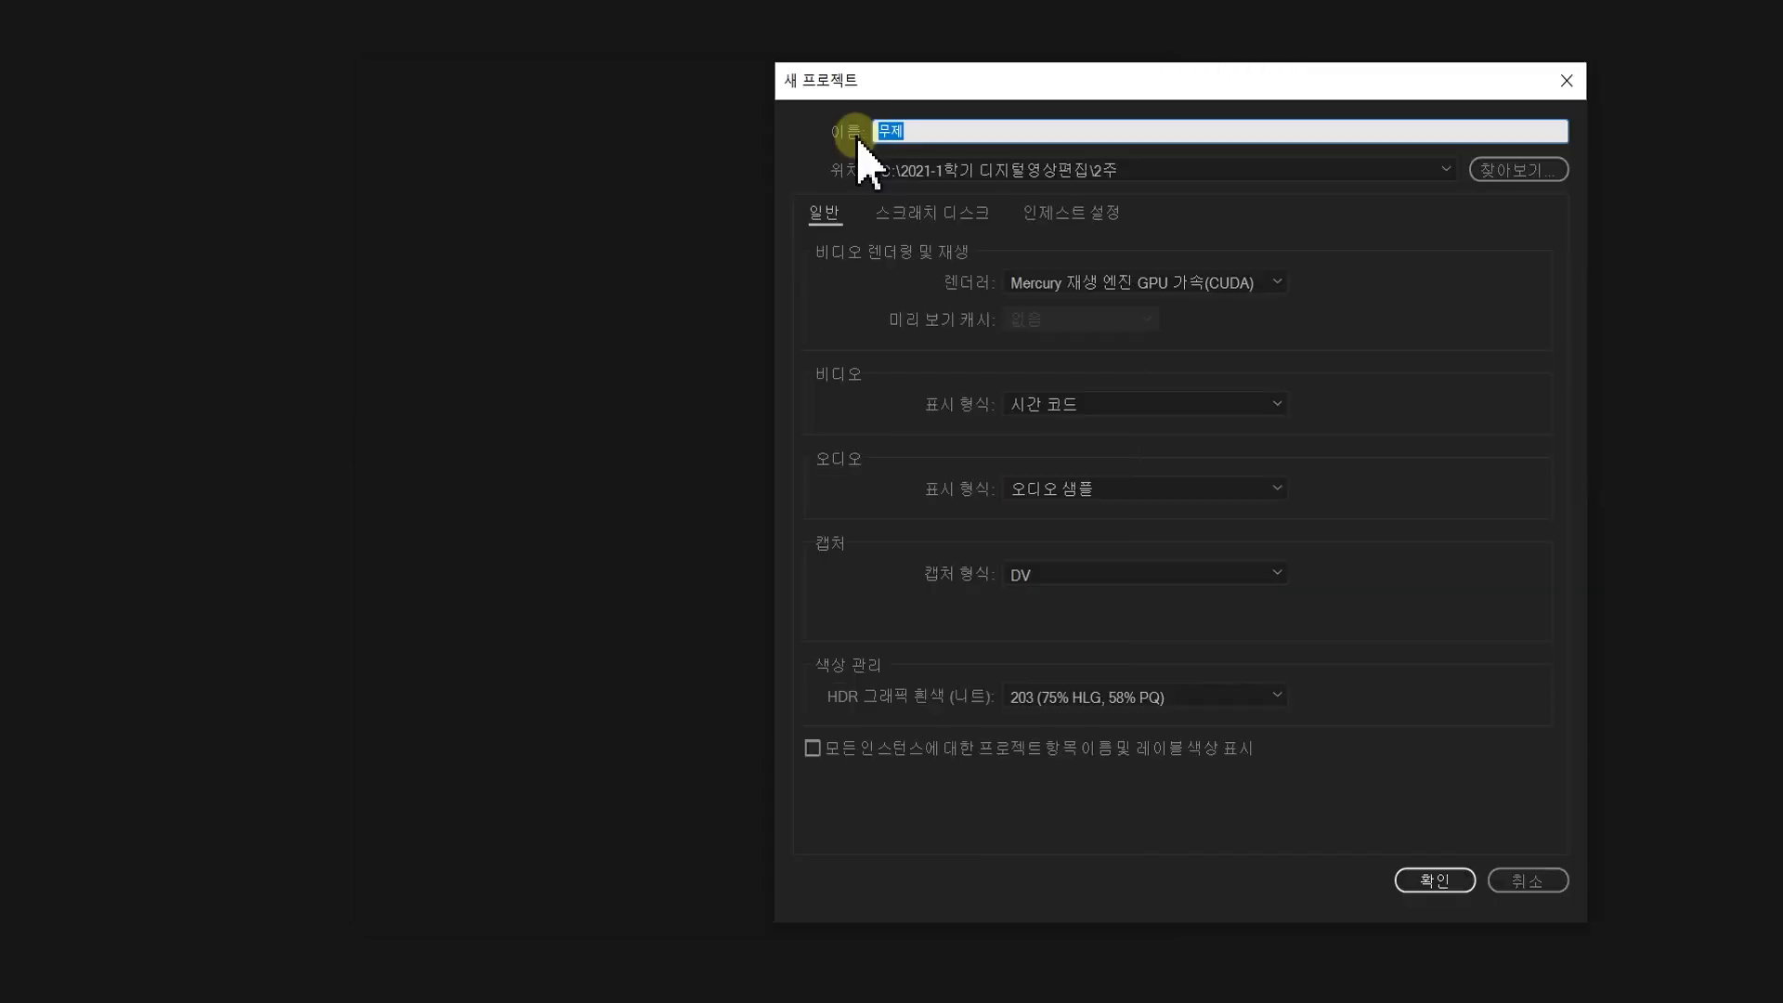
pyautogui.write('프리미어프로20분완성')
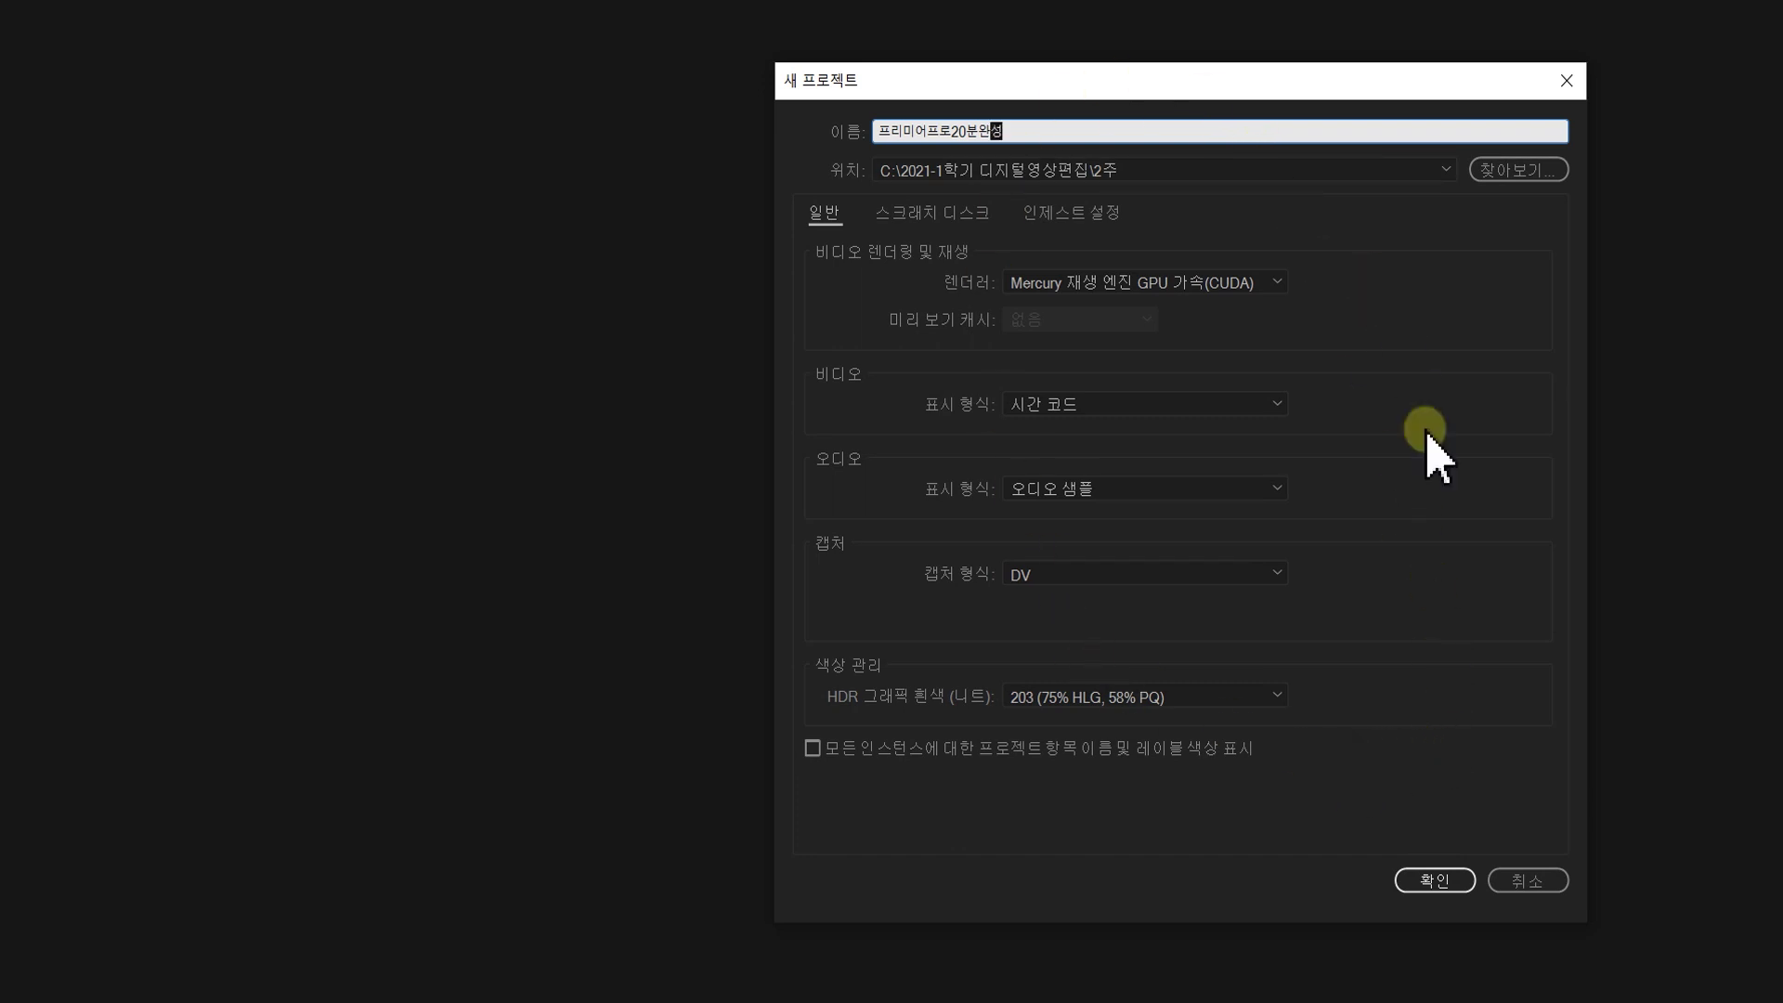
pyautogui.click(1437, 882)
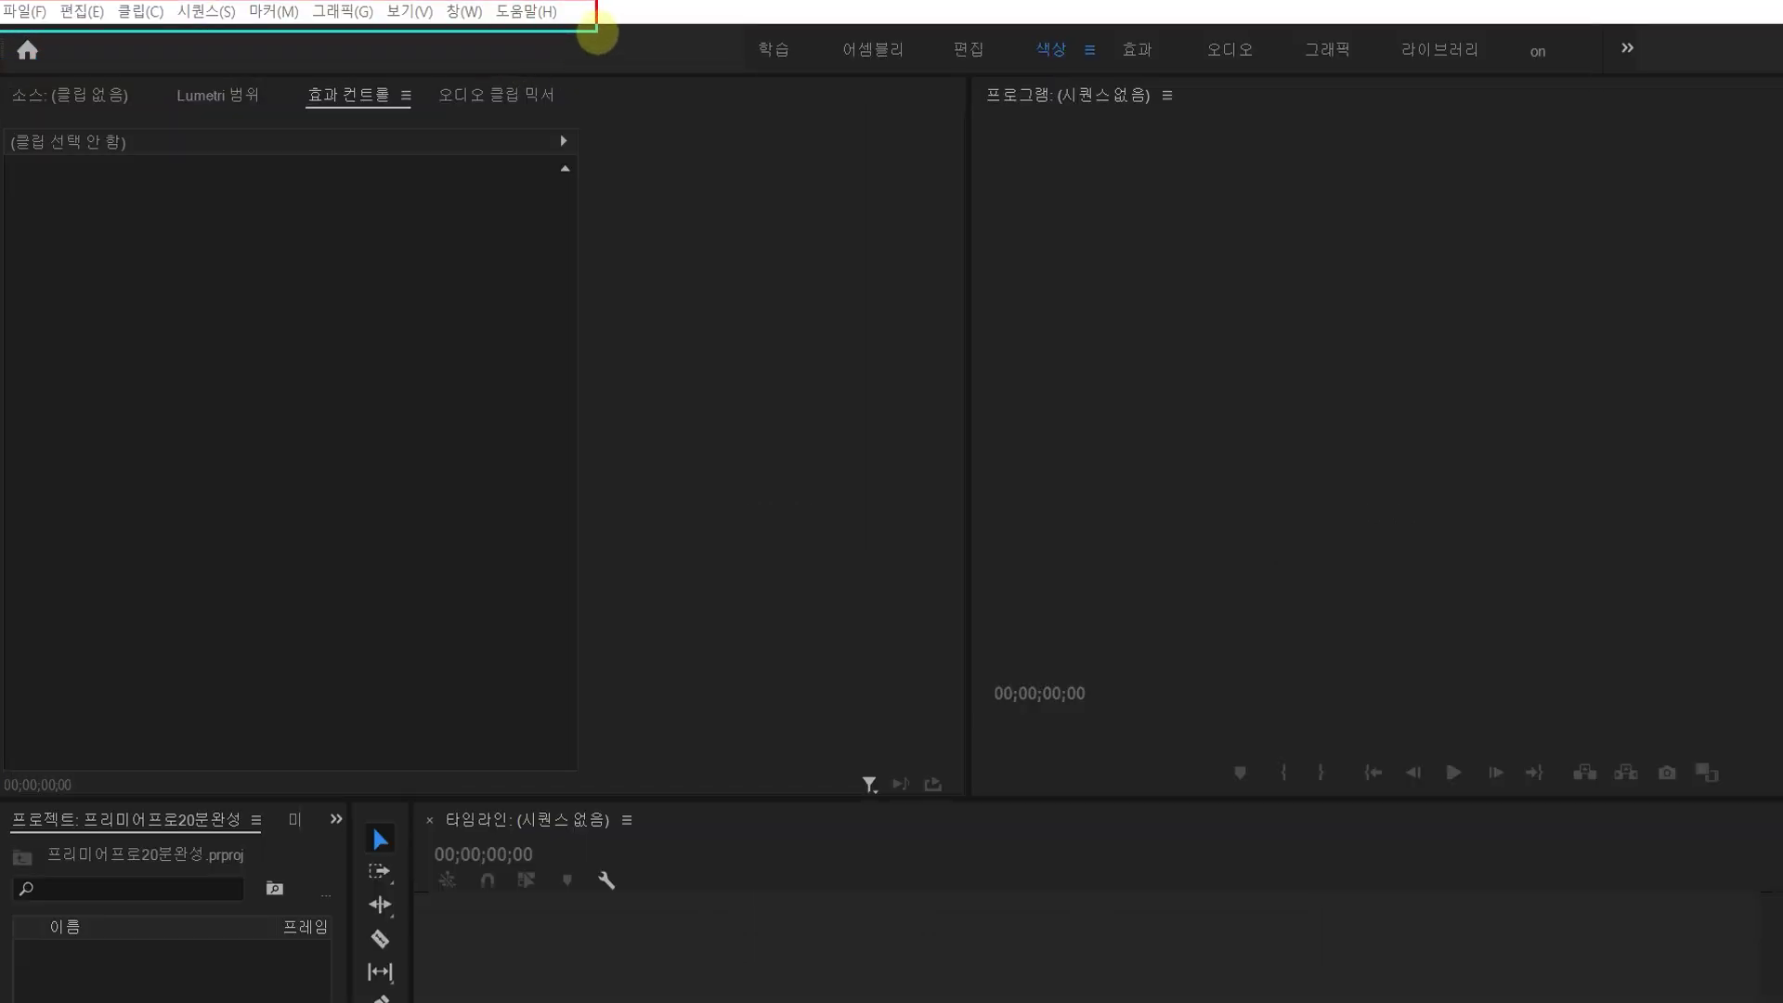
# Look through the Editing, Effects and Color workspaces, enlarging the timeline area in Effects, and switch to the Graphics workspace
pyautogui.moveTo(596, 34); pyautogui.dragTo(599, 31)
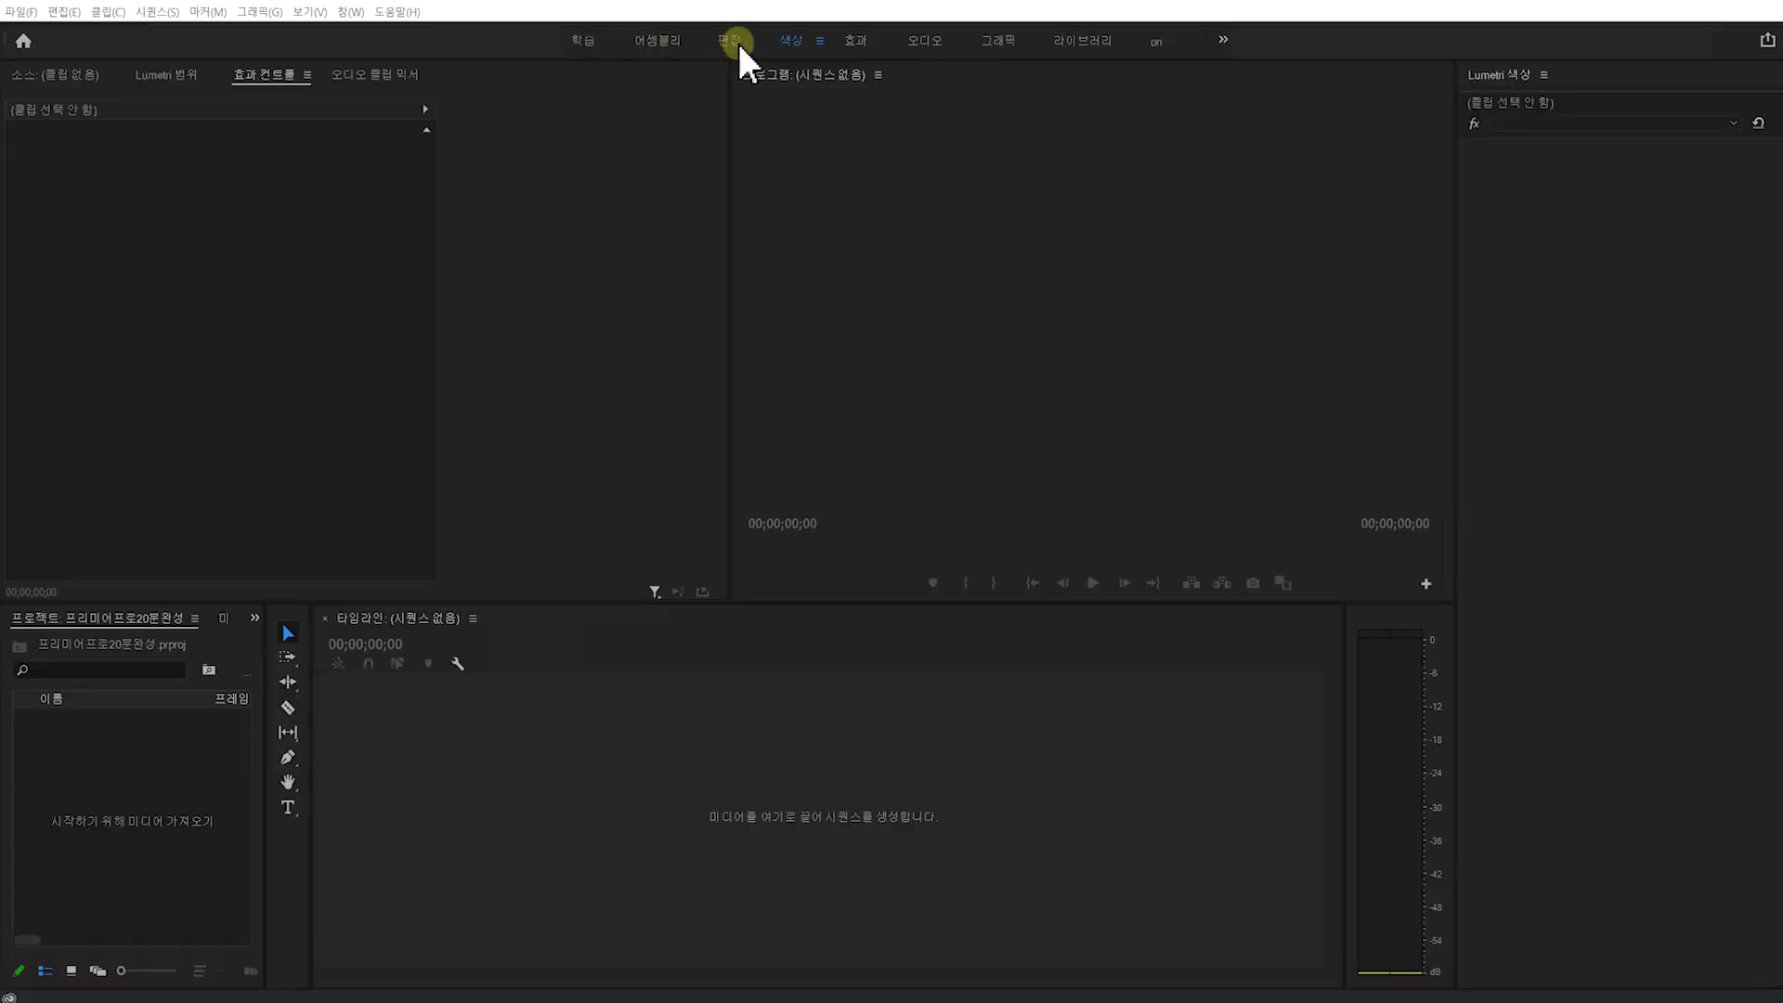
pyautogui.click(733, 39)
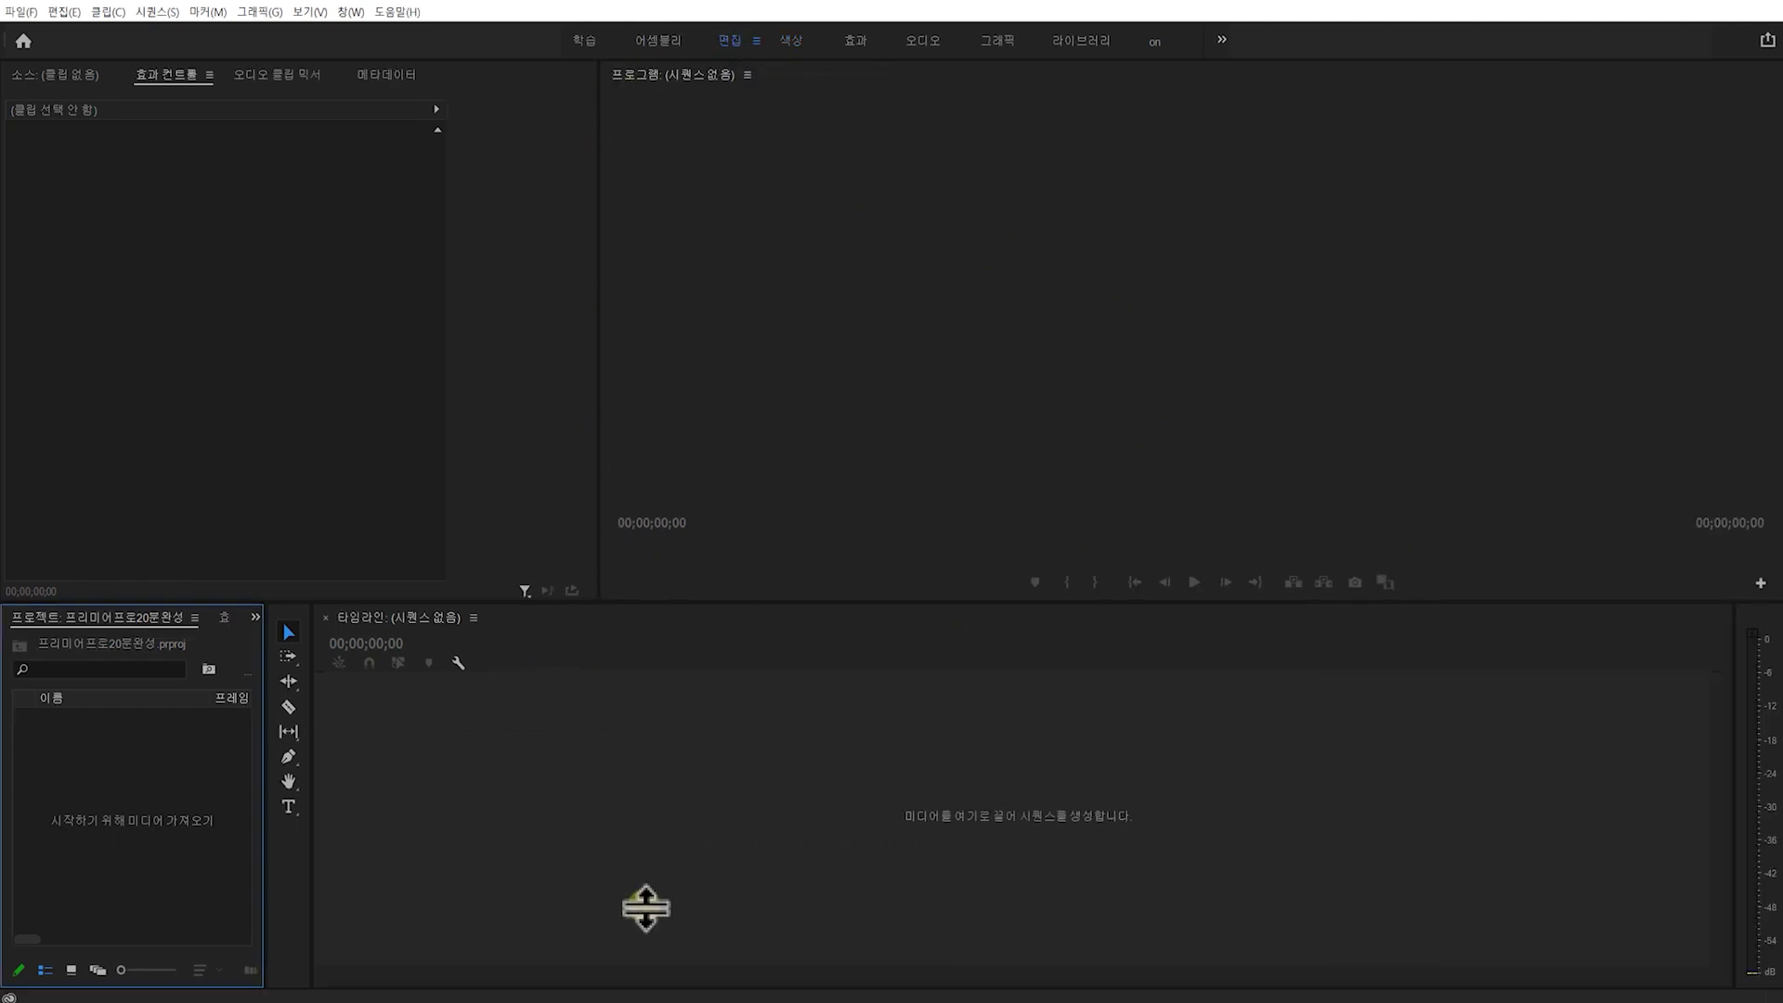
pyautogui.click(862, 38)
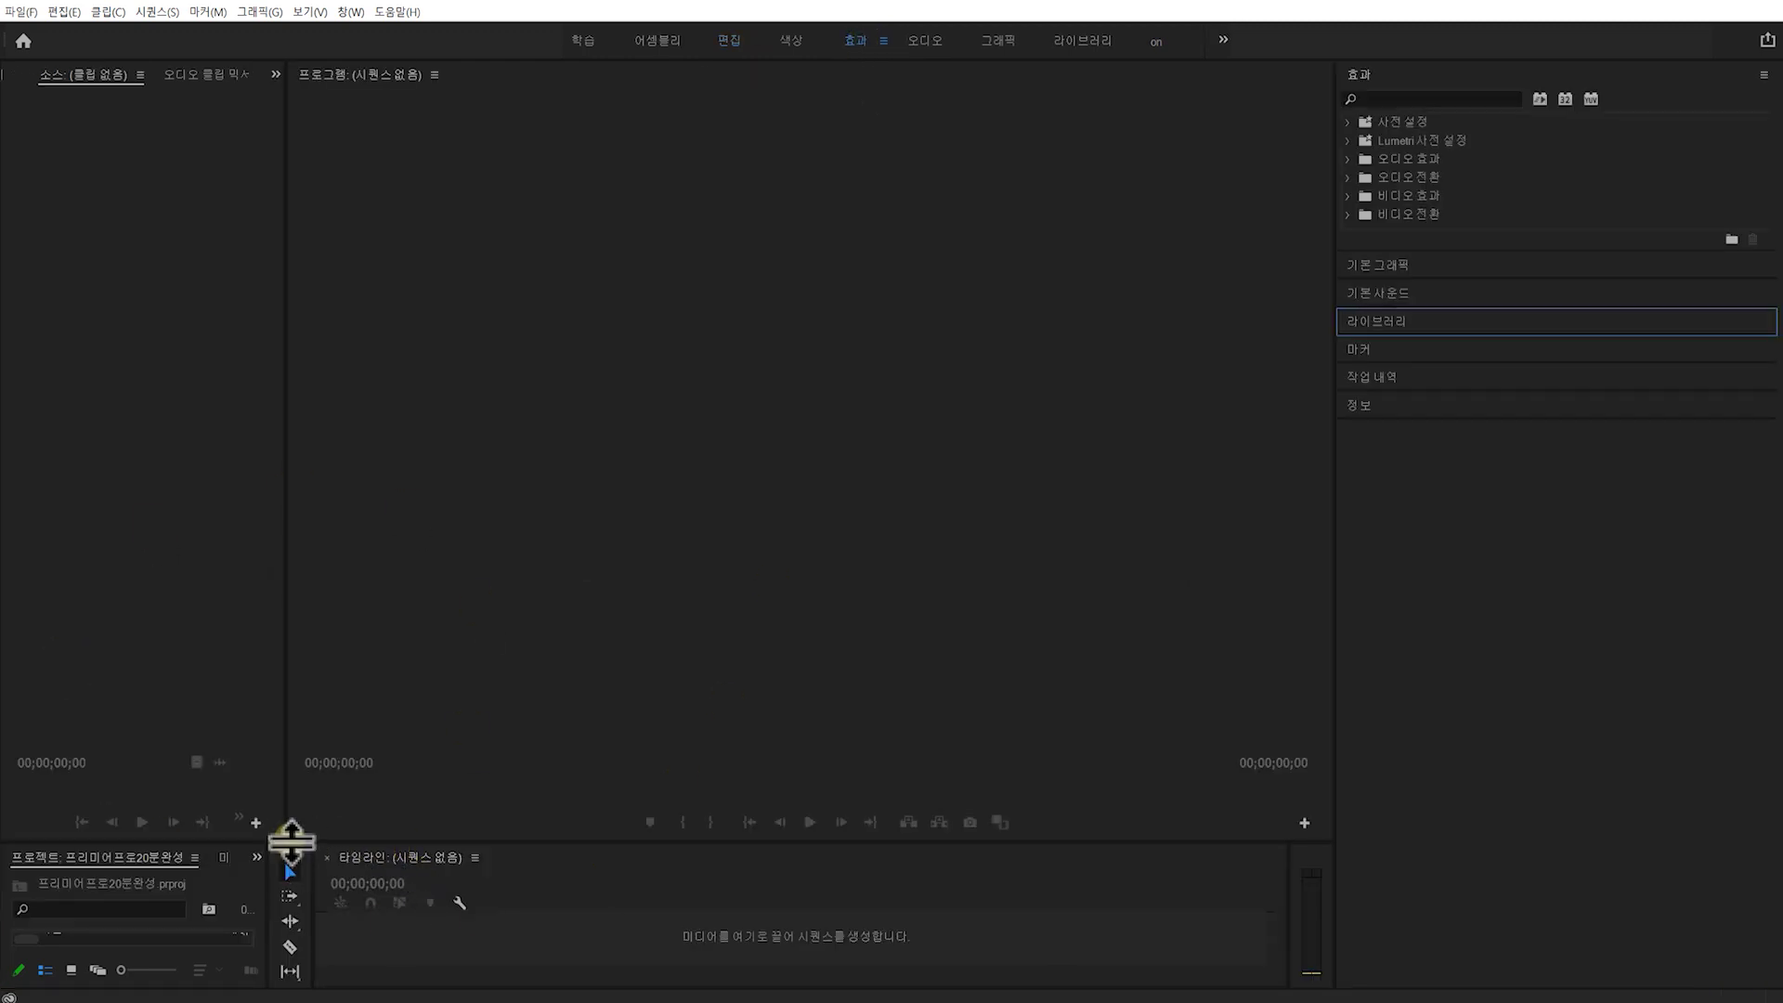
pyautogui.moveTo(291, 841); pyautogui.dragTo(296, 700)
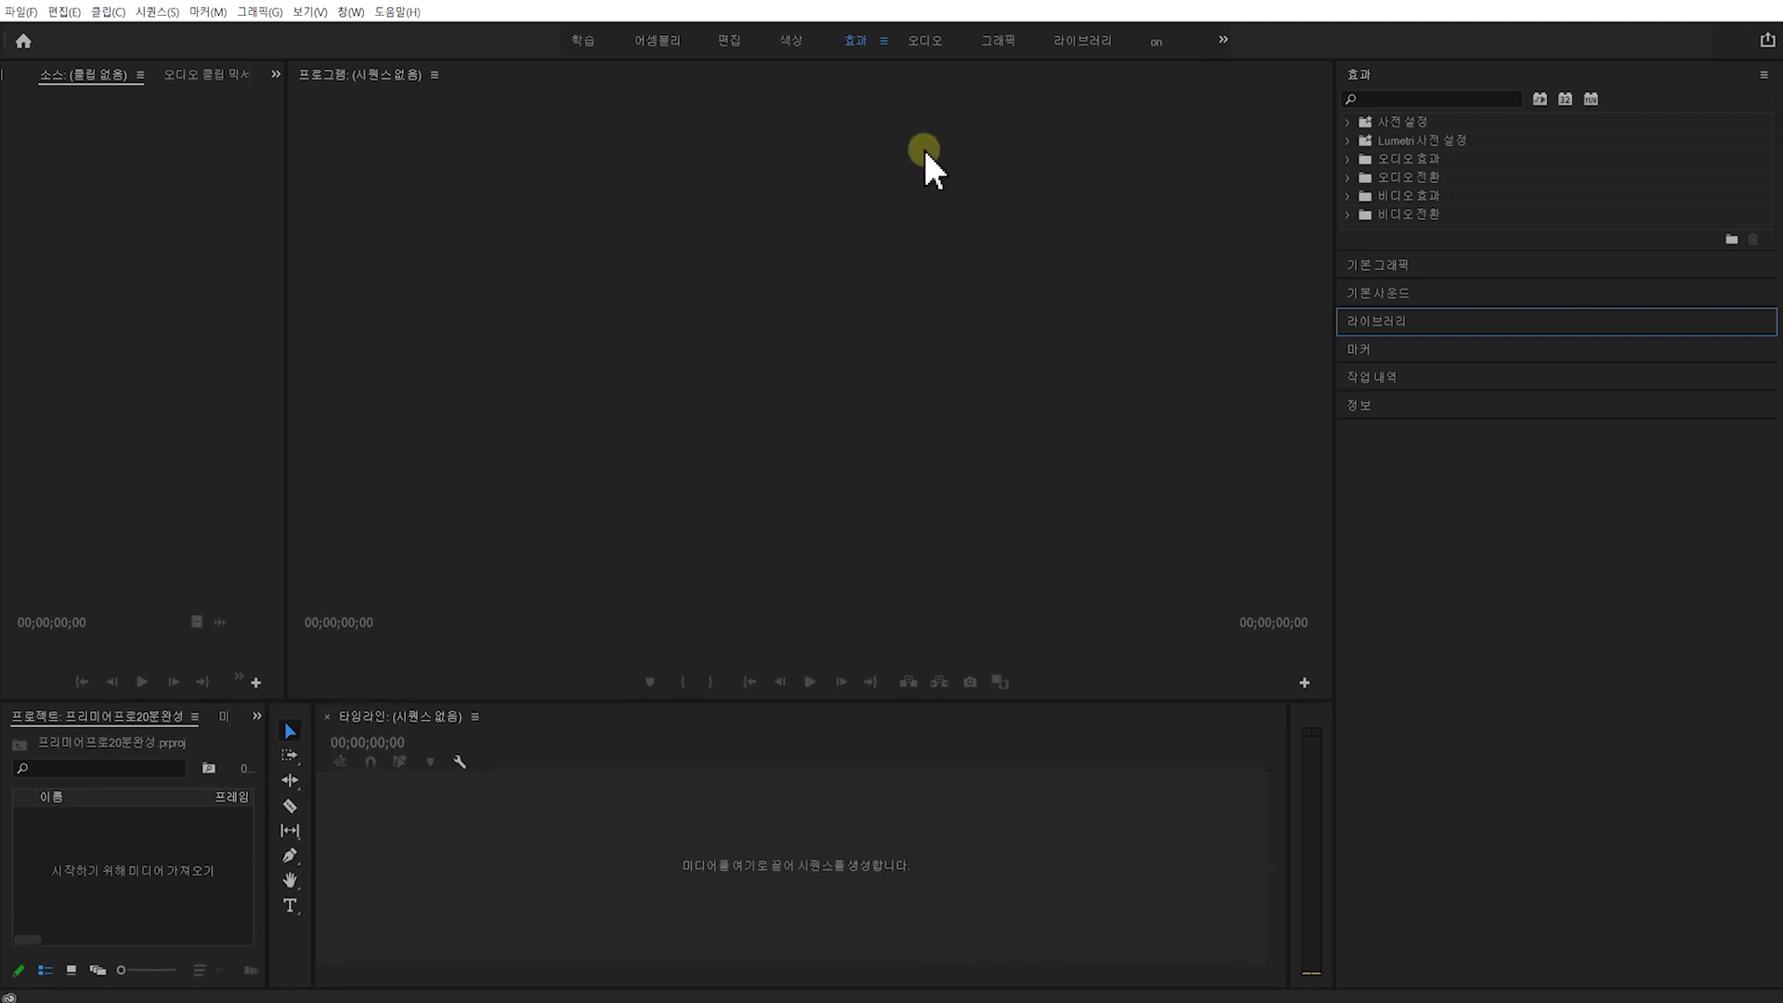
pyautogui.click(790, 39)
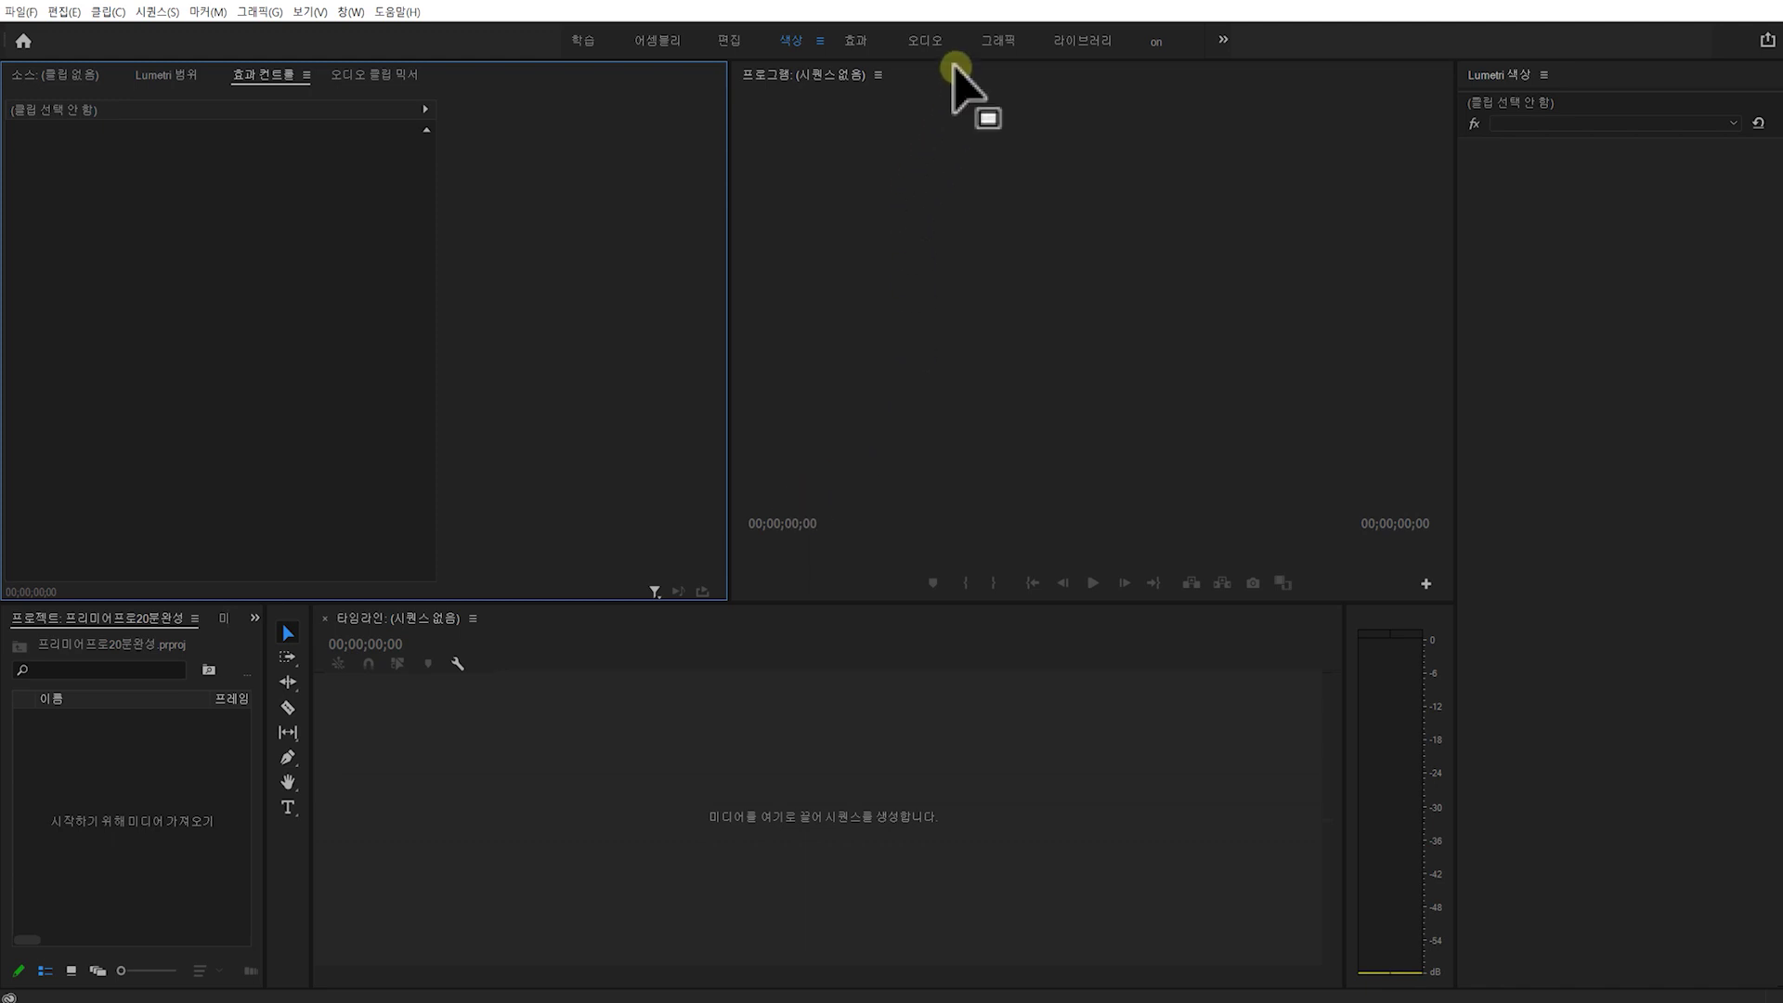
pyautogui.click(986, 39)
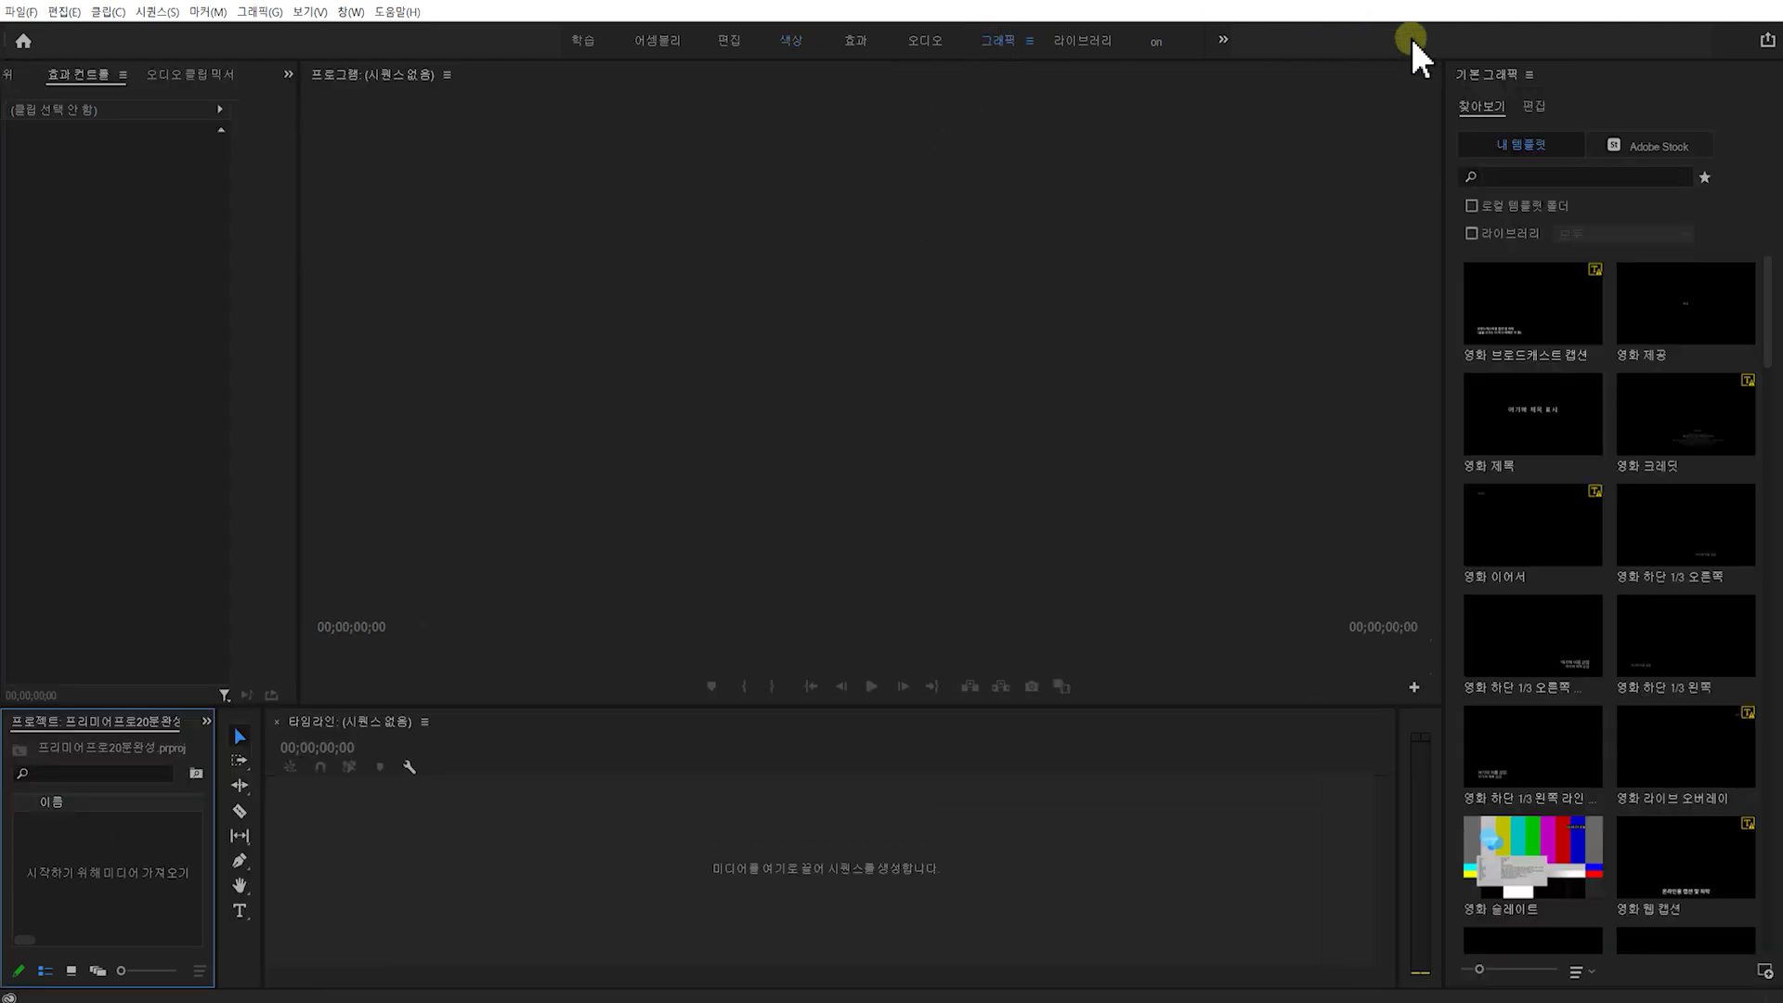
# Show the Essential Graphics edit options, widen the program monitor and timeline, and close the Essential Graphics panel
pyautogui.click(1532, 106)
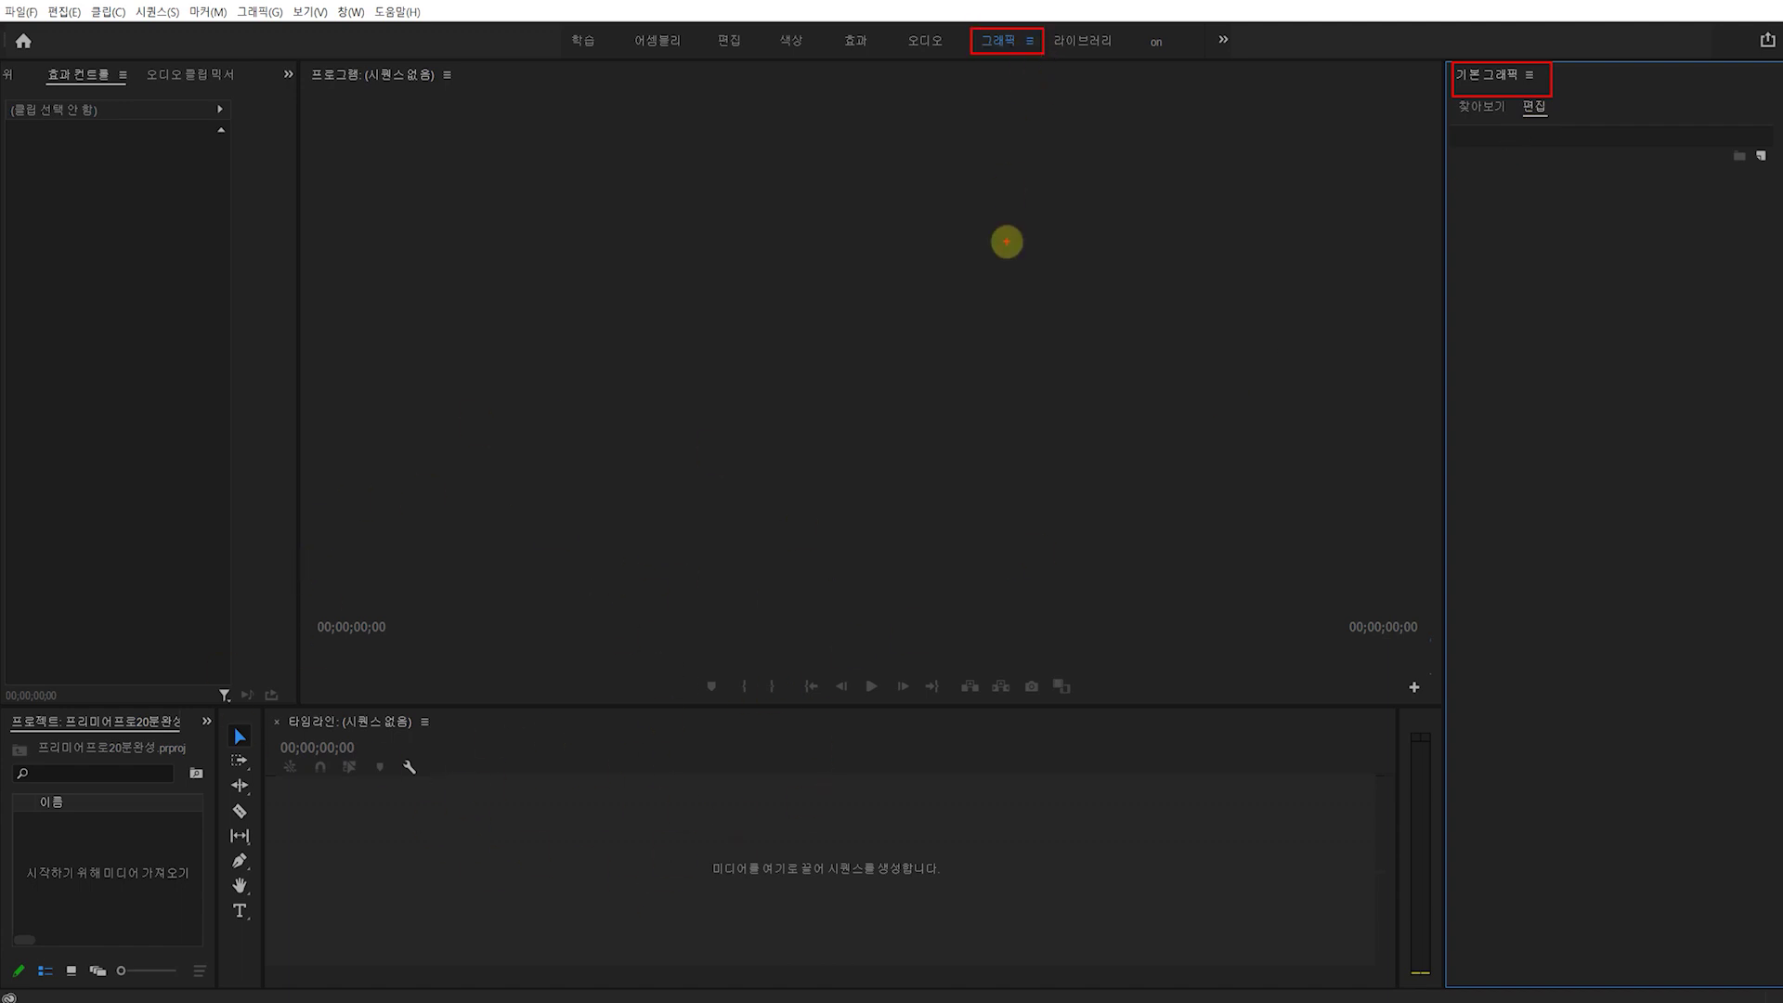
pyautogui.moveTo(1445, 509); pyautogui.dragTo(1510, 505)
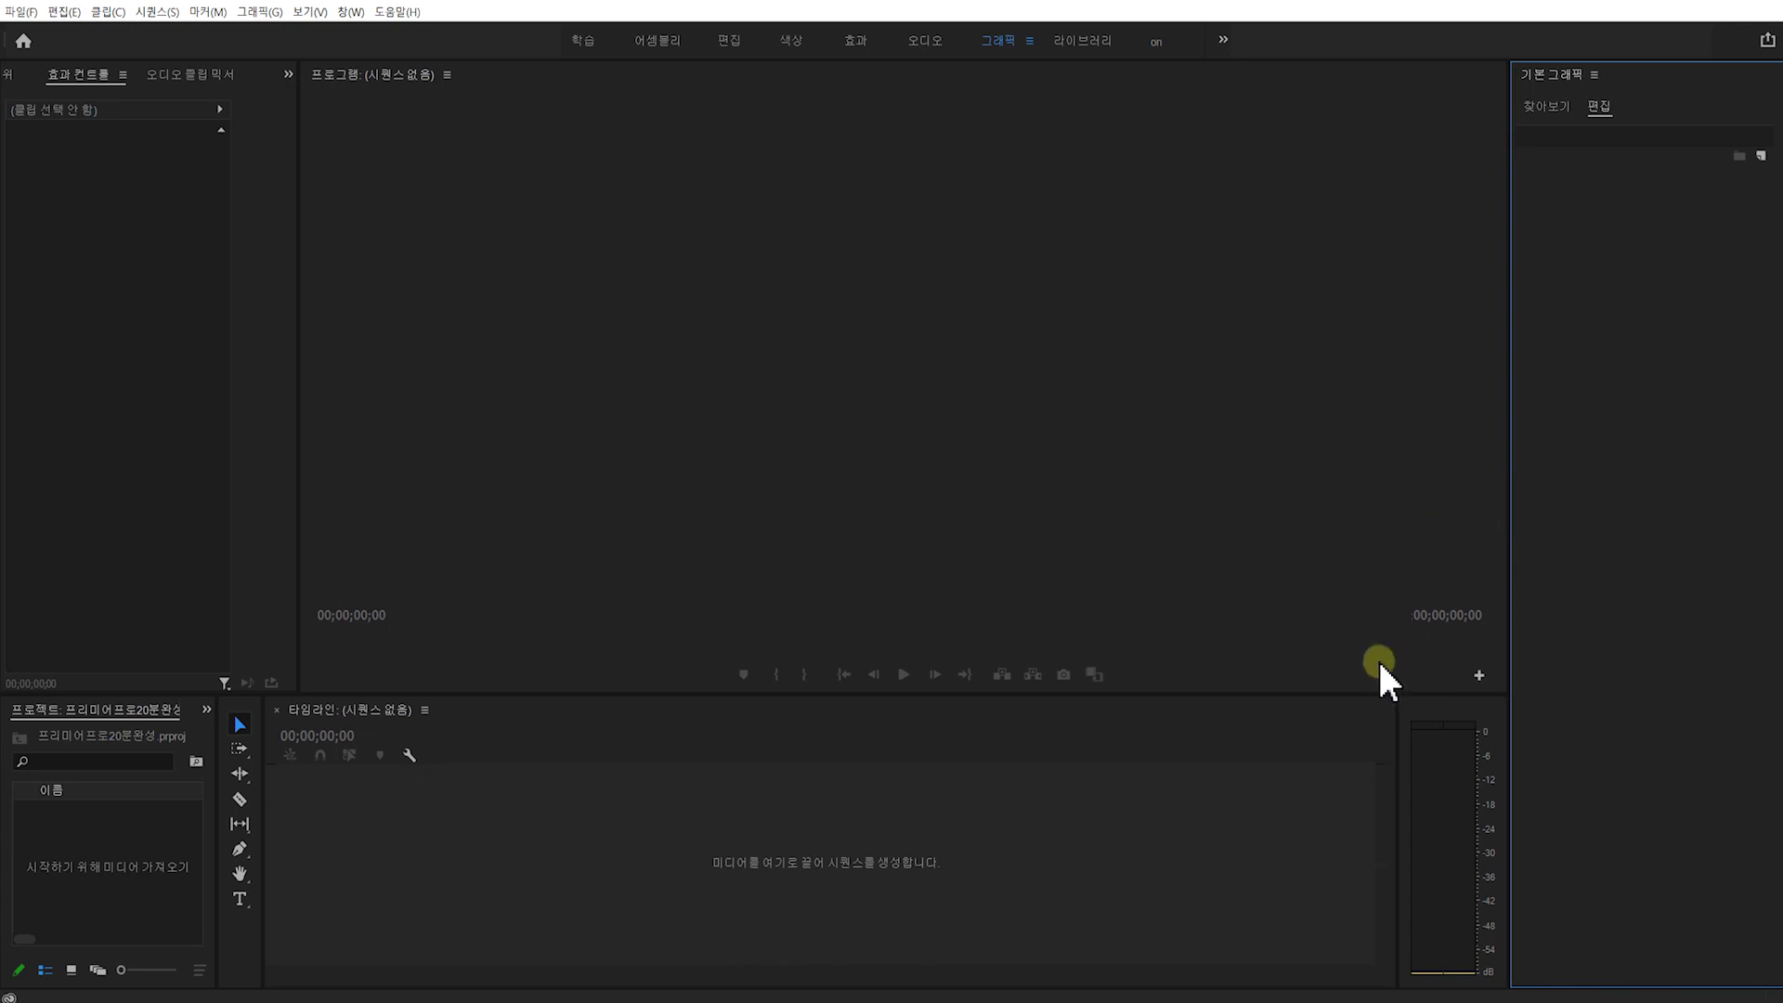
pyautogui.moveTo(1390, 708); pyautogui.dragTo(1464, 716)
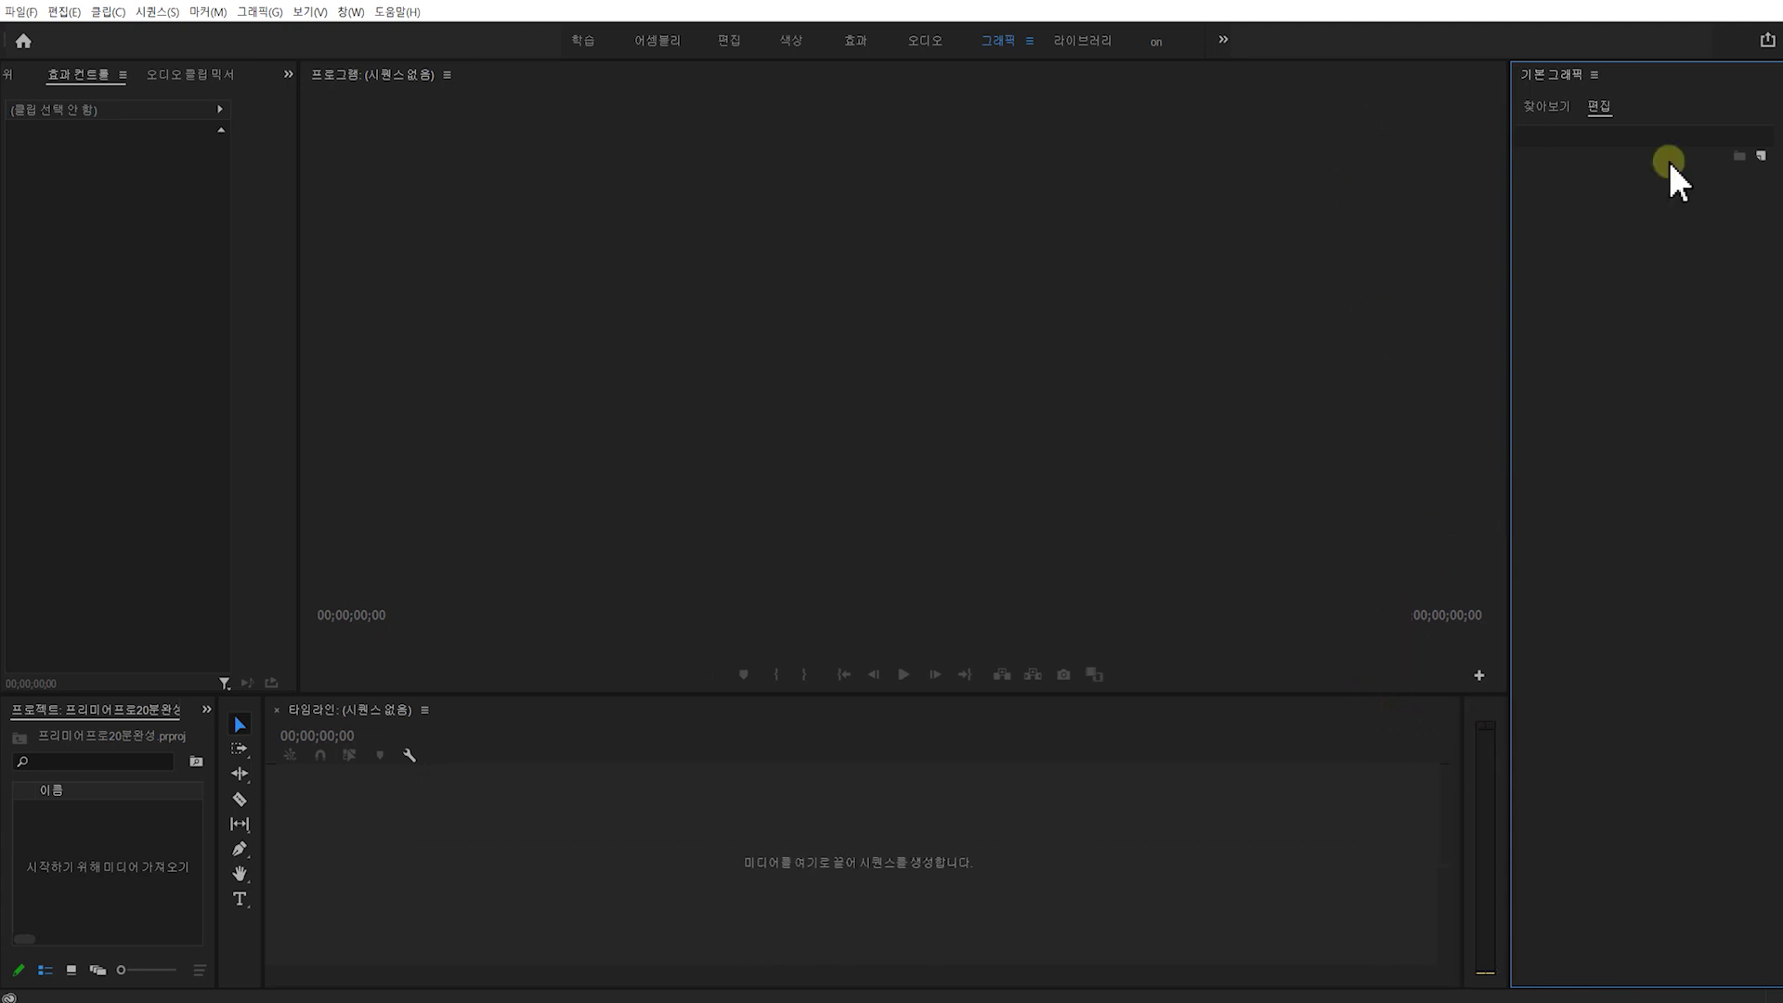
pyautogui.click(1593, 75)
pyautogui.click(1629, 95)
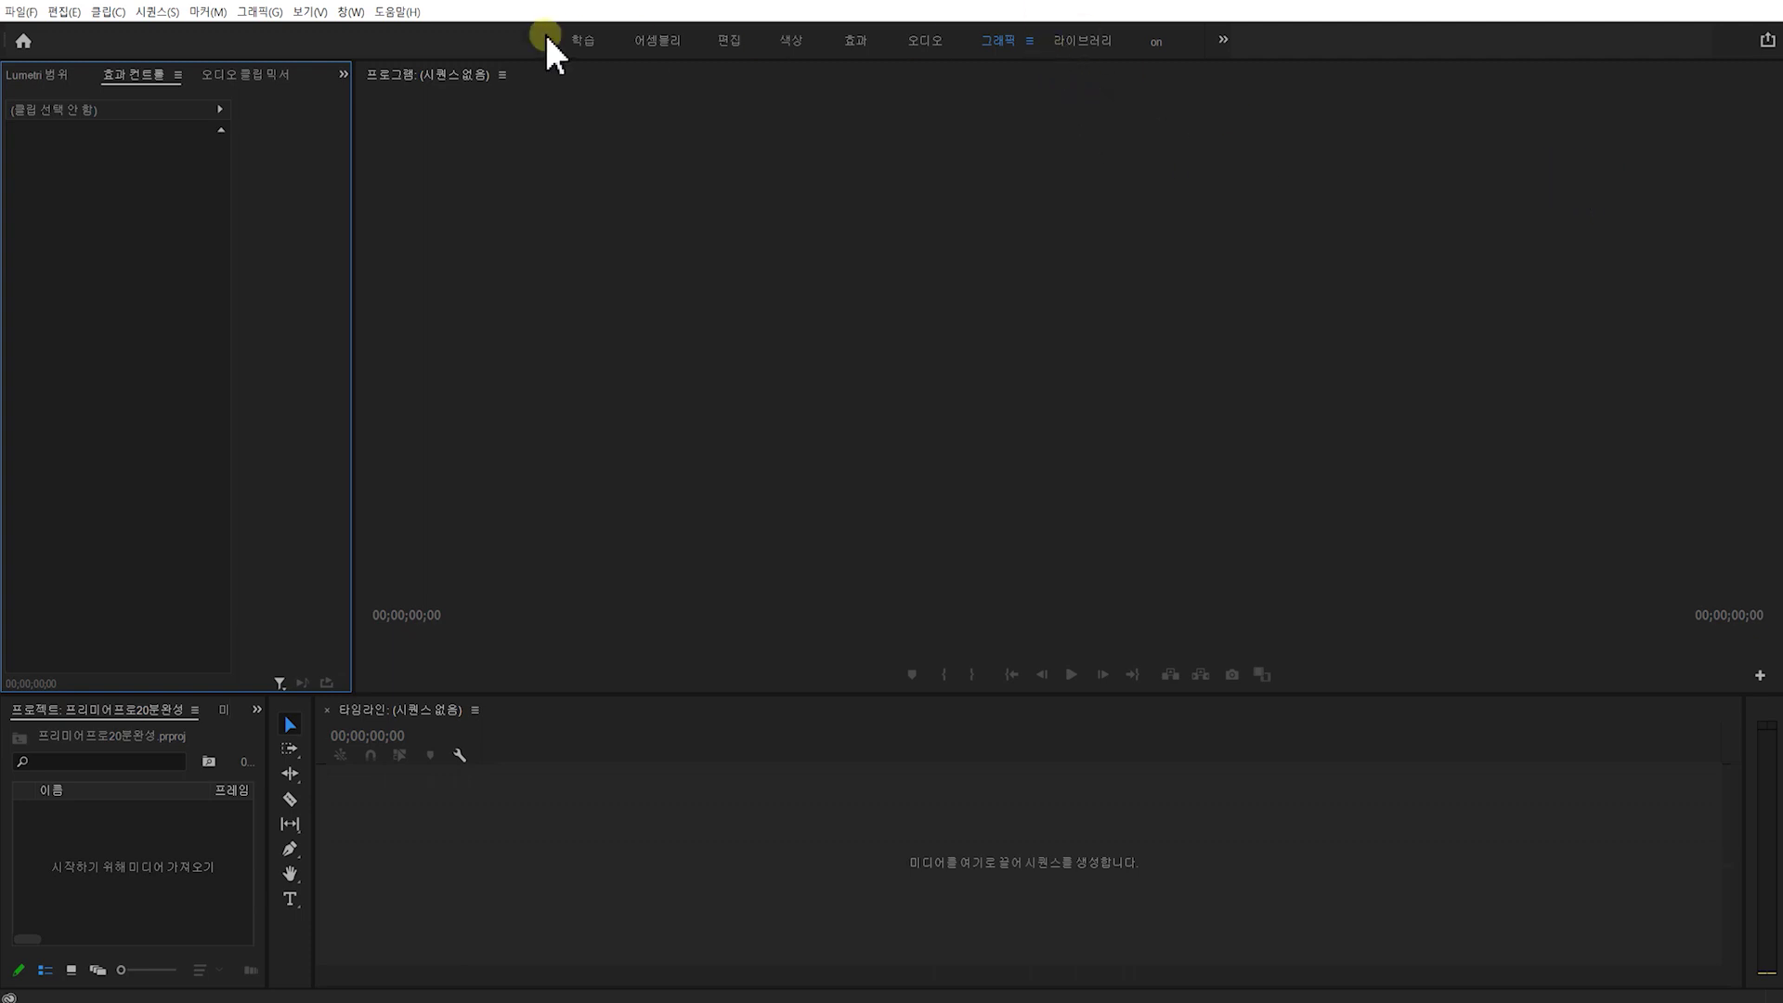
# Reset the Graphics workspace to its saved layout
pyautogui.click(350, 12)
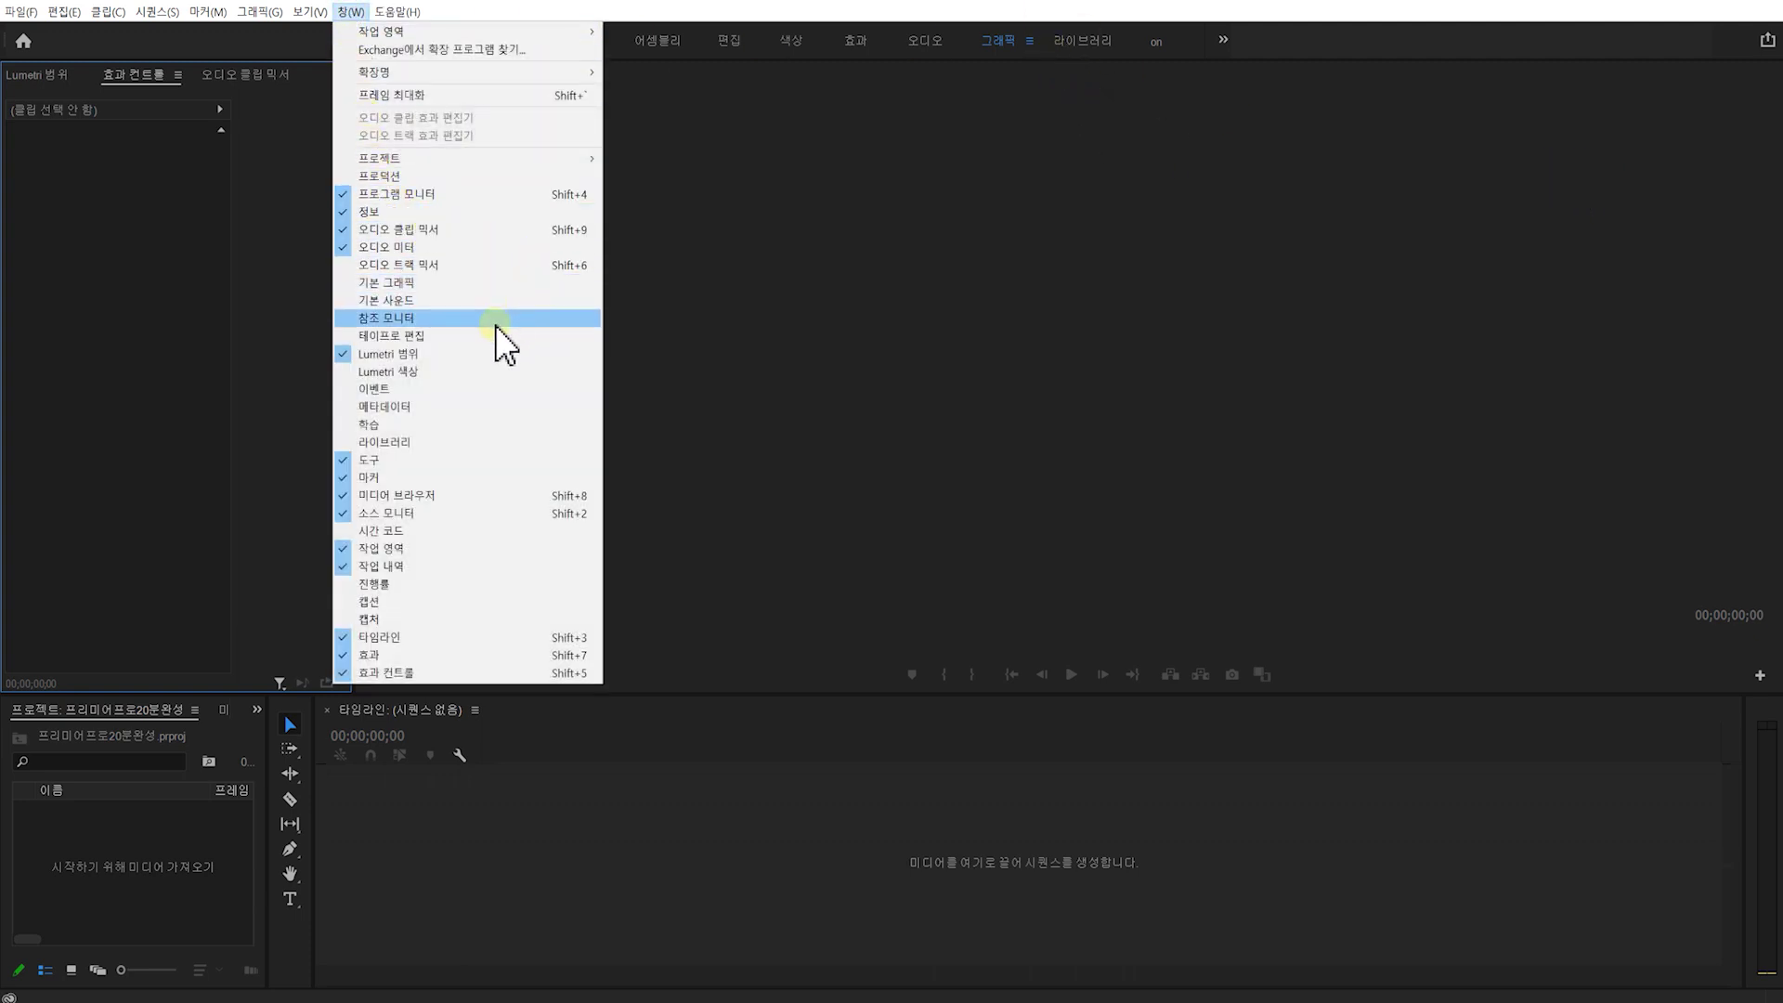
pyautogui.click(1003, 41)
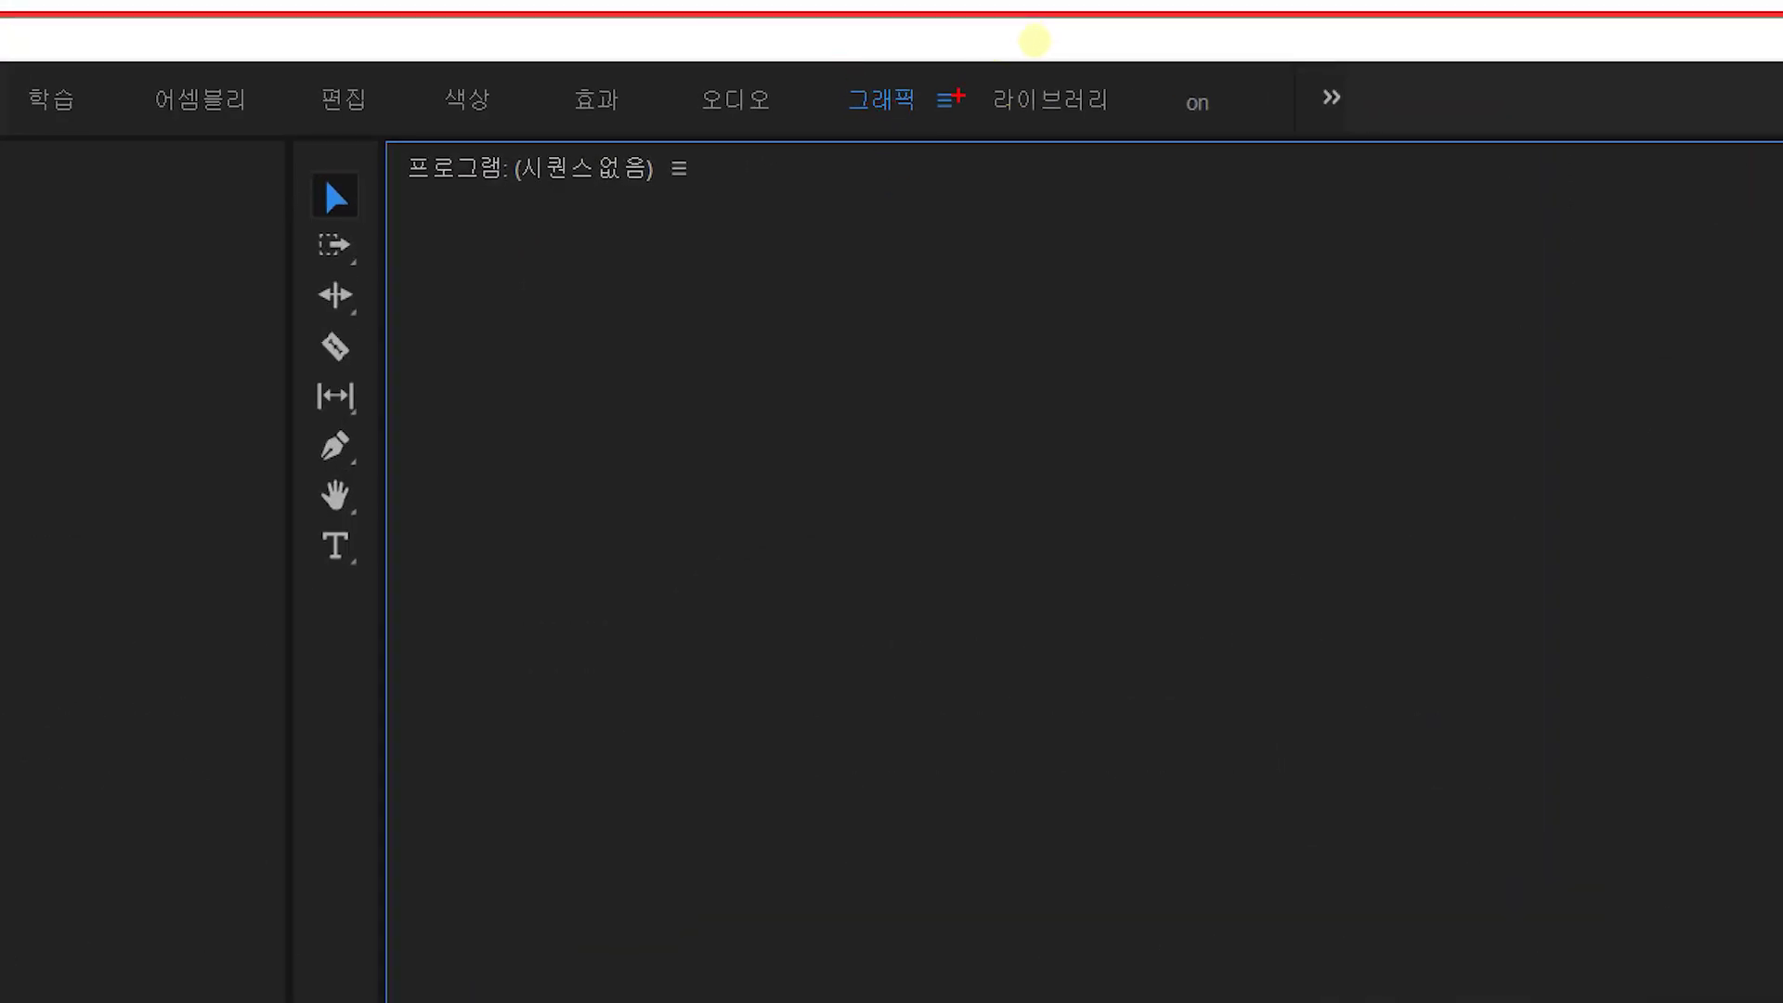
pyautogui.click(943, 100)
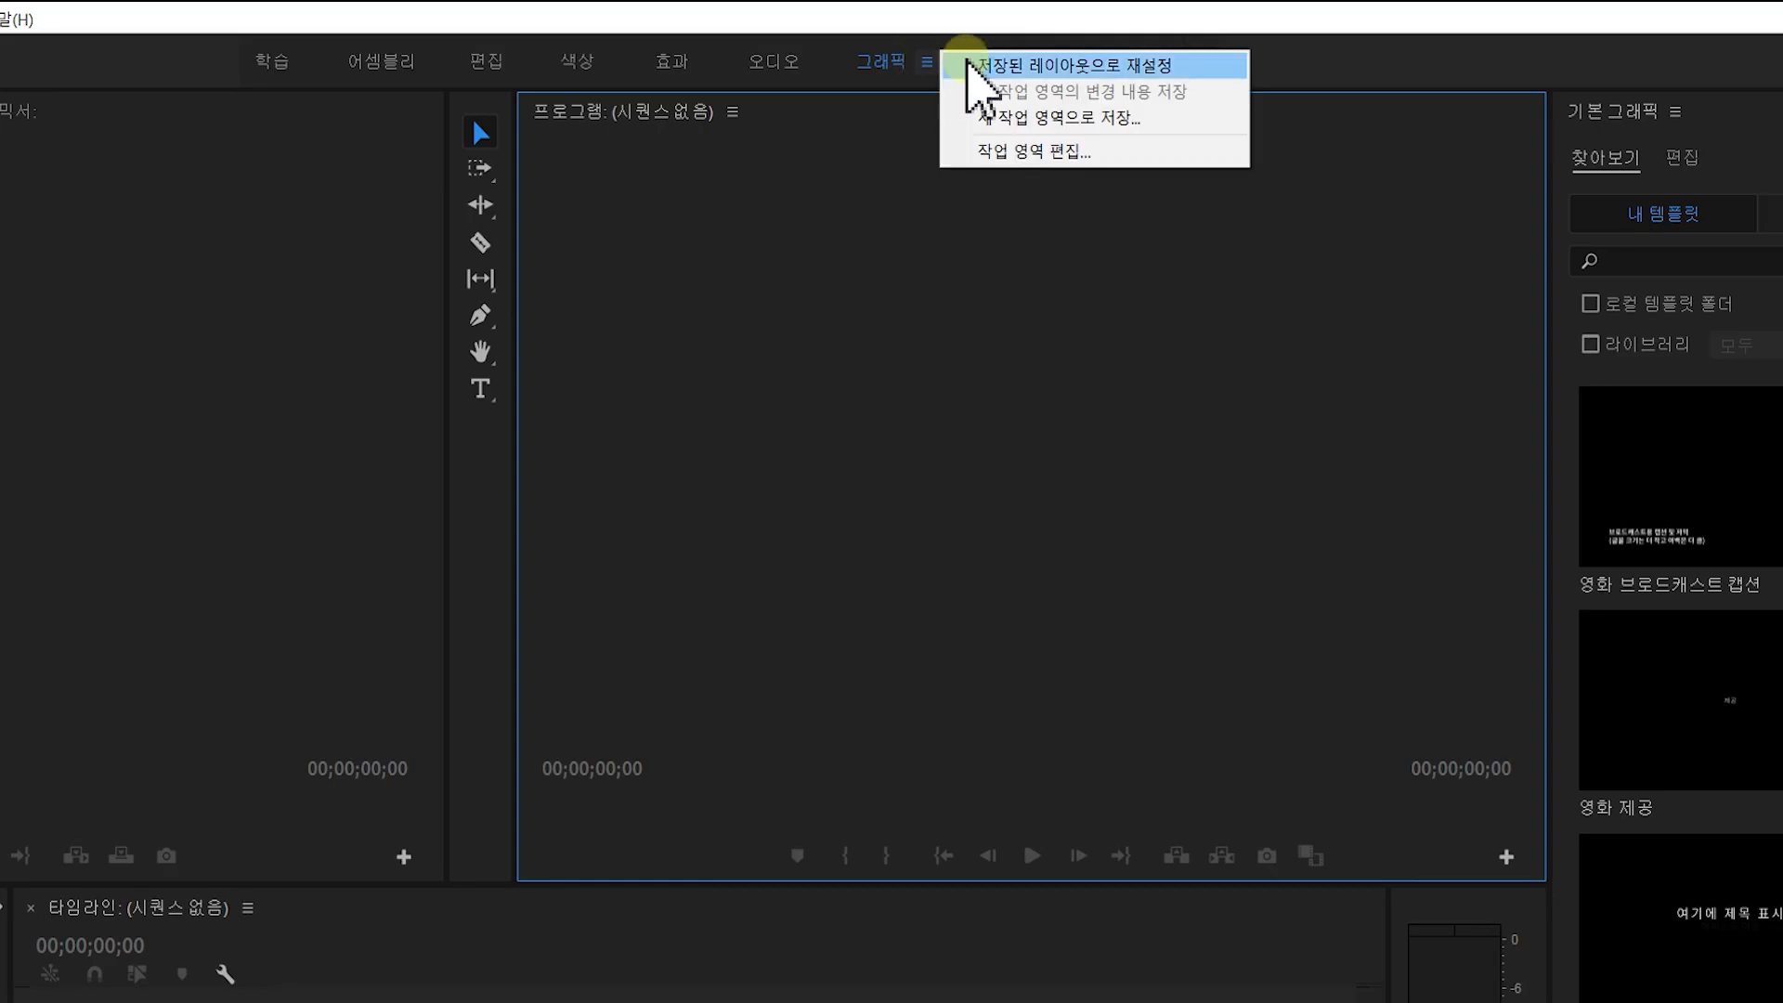
pyautogui.click(971, 65)
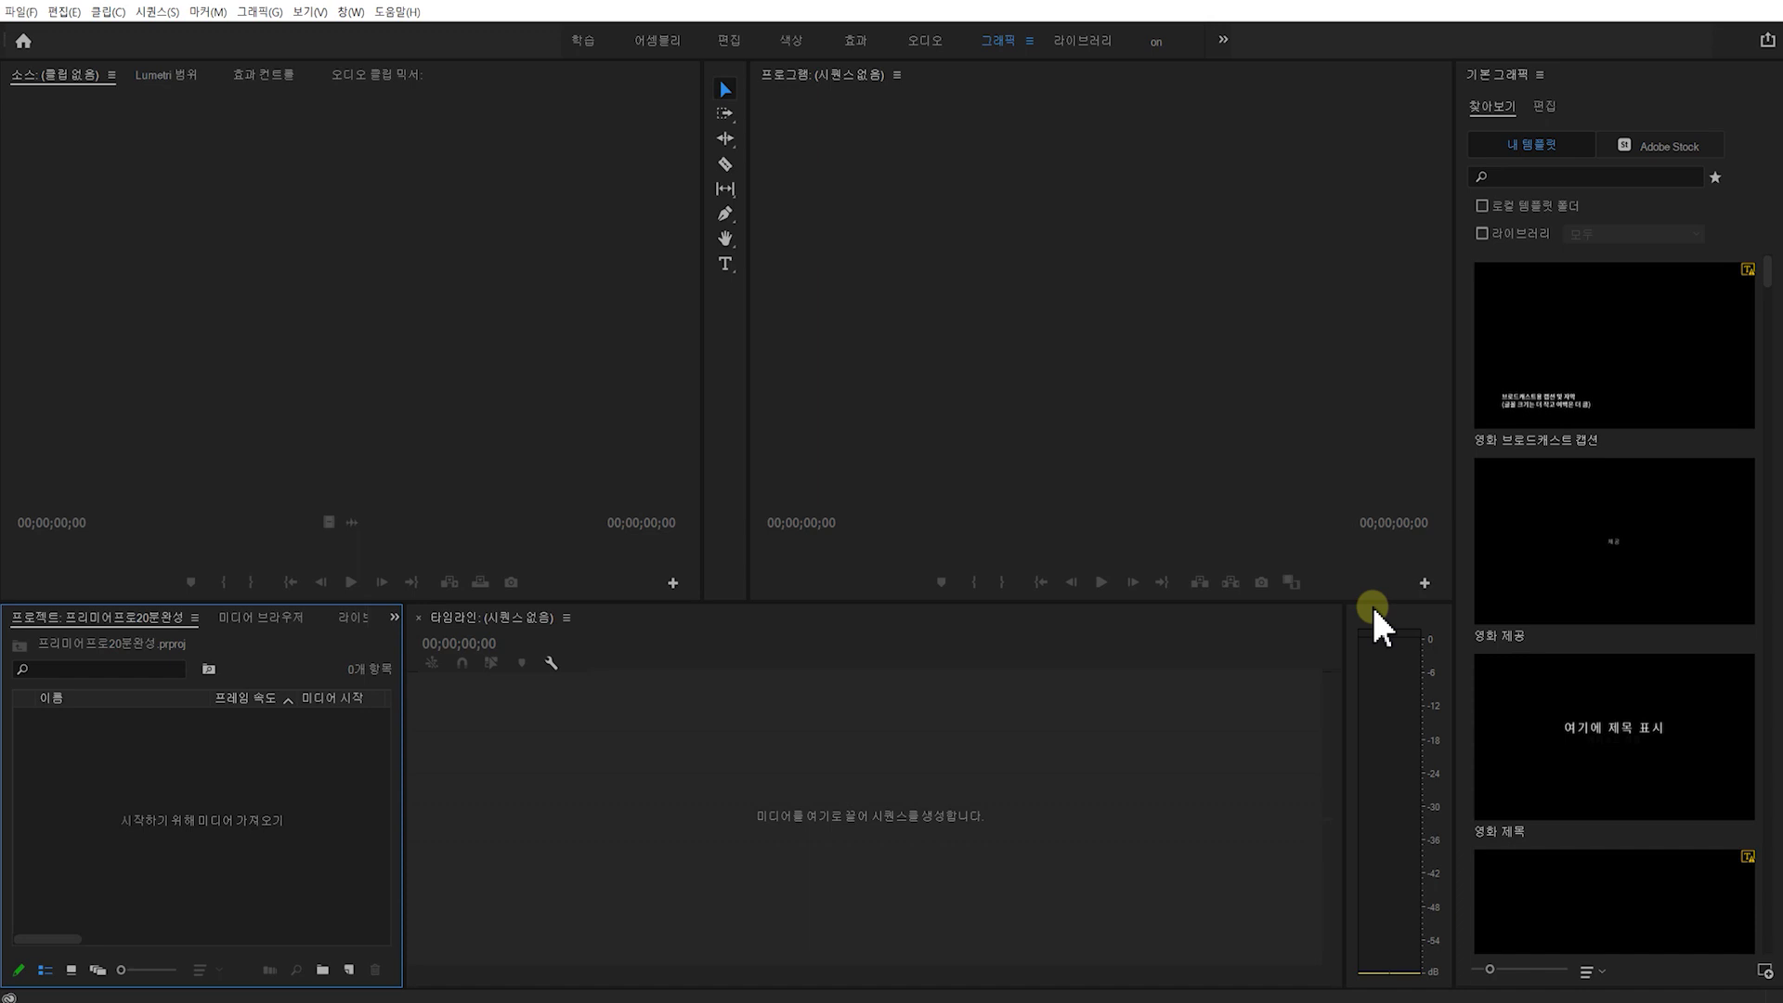
# Import kakaotalk_1596728526037.mp4, kakaotalk_1604392580597.mp4 and the third MP4 video from the 2주 folder into the project
pyautogui.moveTo(7, 608)
pyautogui.mouseDown()
pyautogui.moveTo(104, 893)
pyautogui.moveTo(408, 981)
pyautogui.mouseUp()
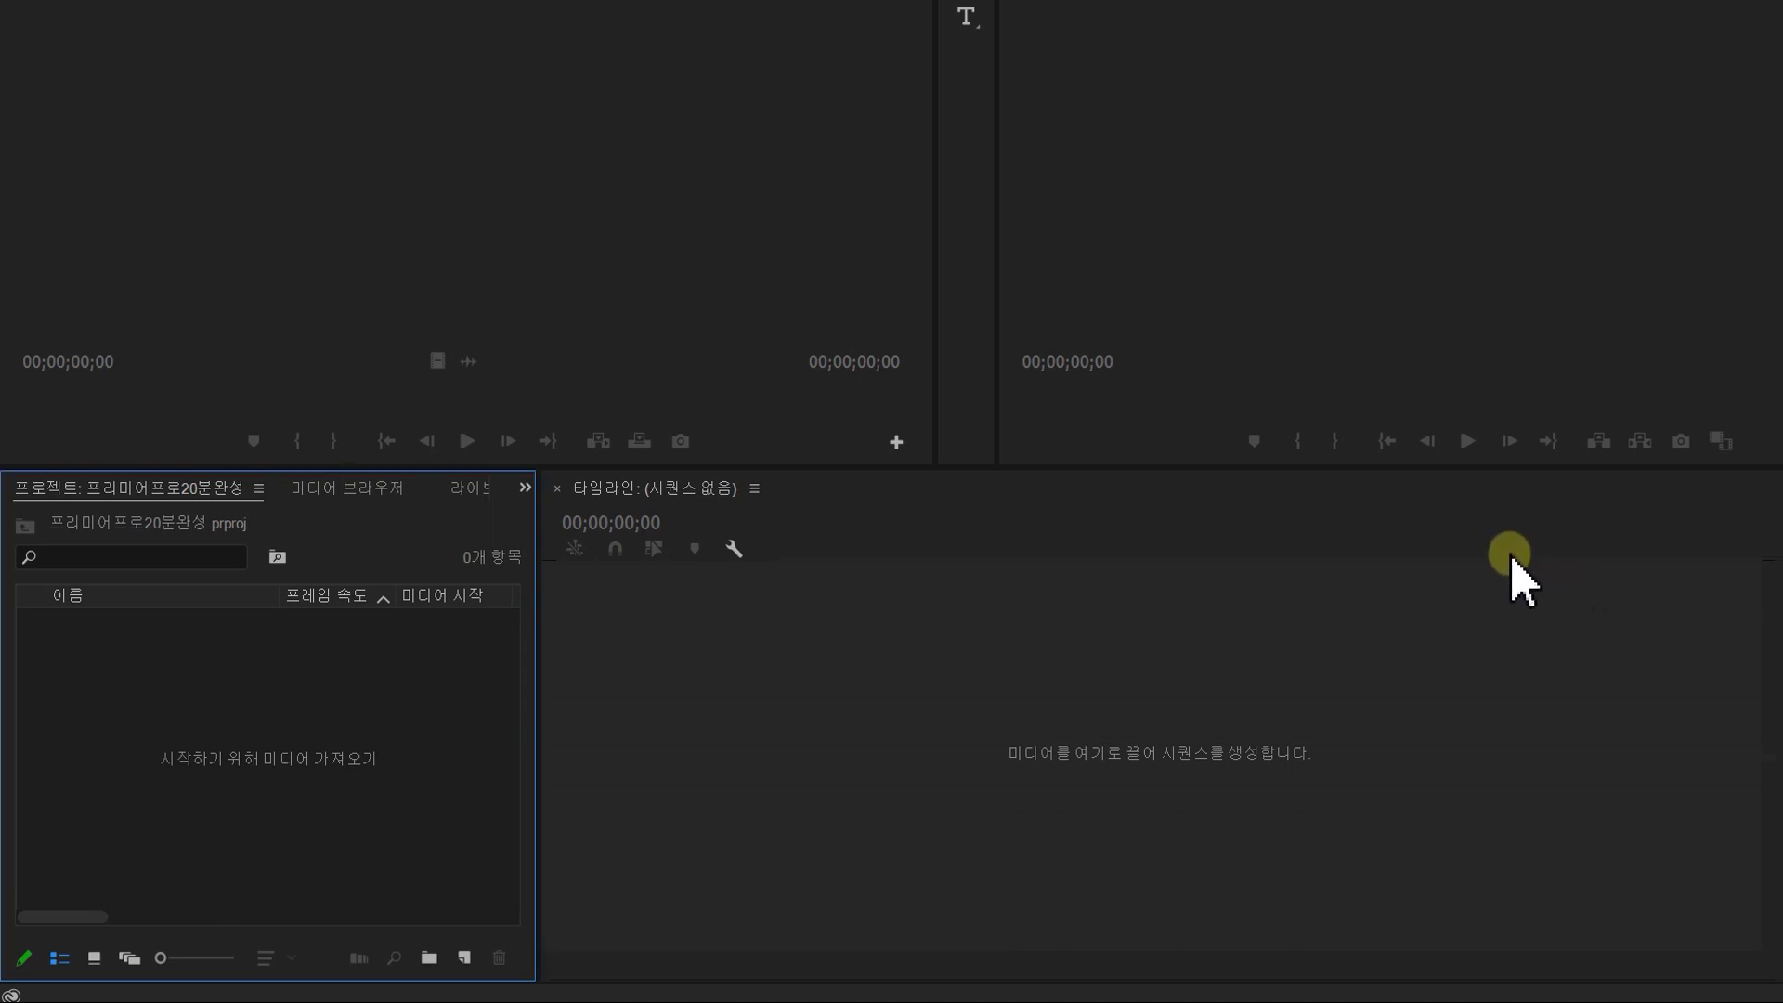
pyautogui.doubleClick(136, 716)
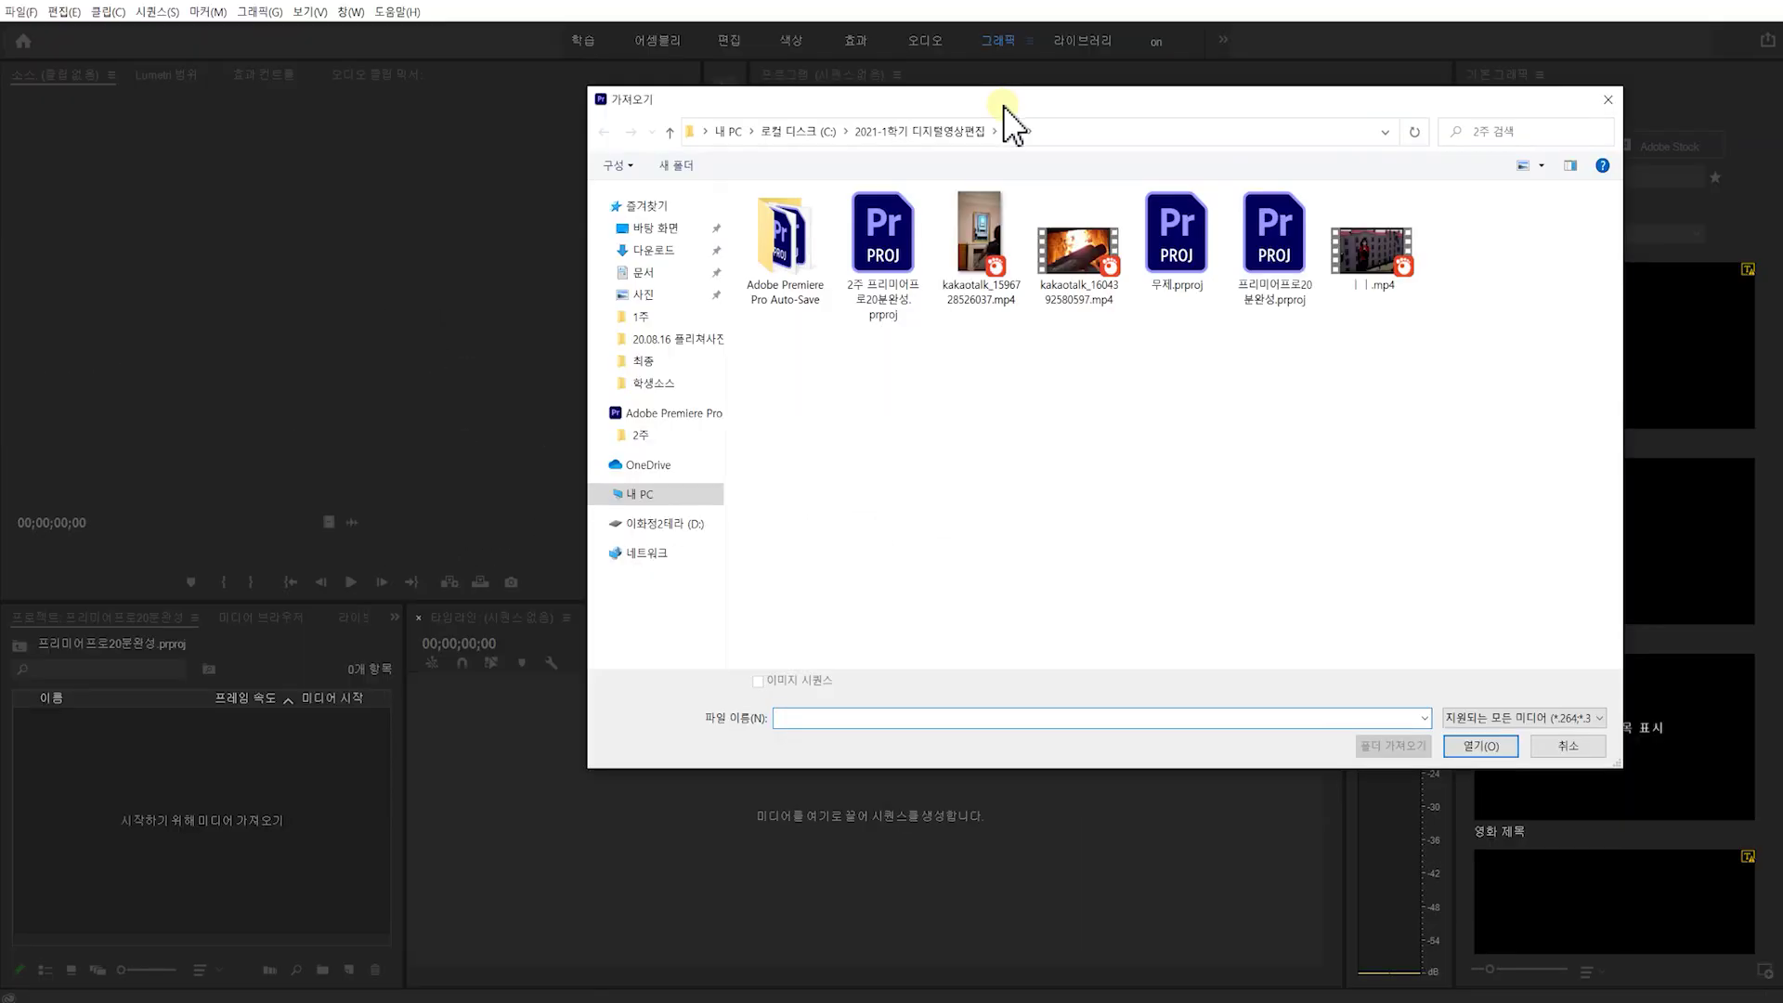
pyautogui.moveTo(1104, 381); pyautogui.dragTo(998, 243)
pyautogui.keyDown('ctrl'); pyautogui.click(1384, 260); pyautogui.keyUp('ctrl')
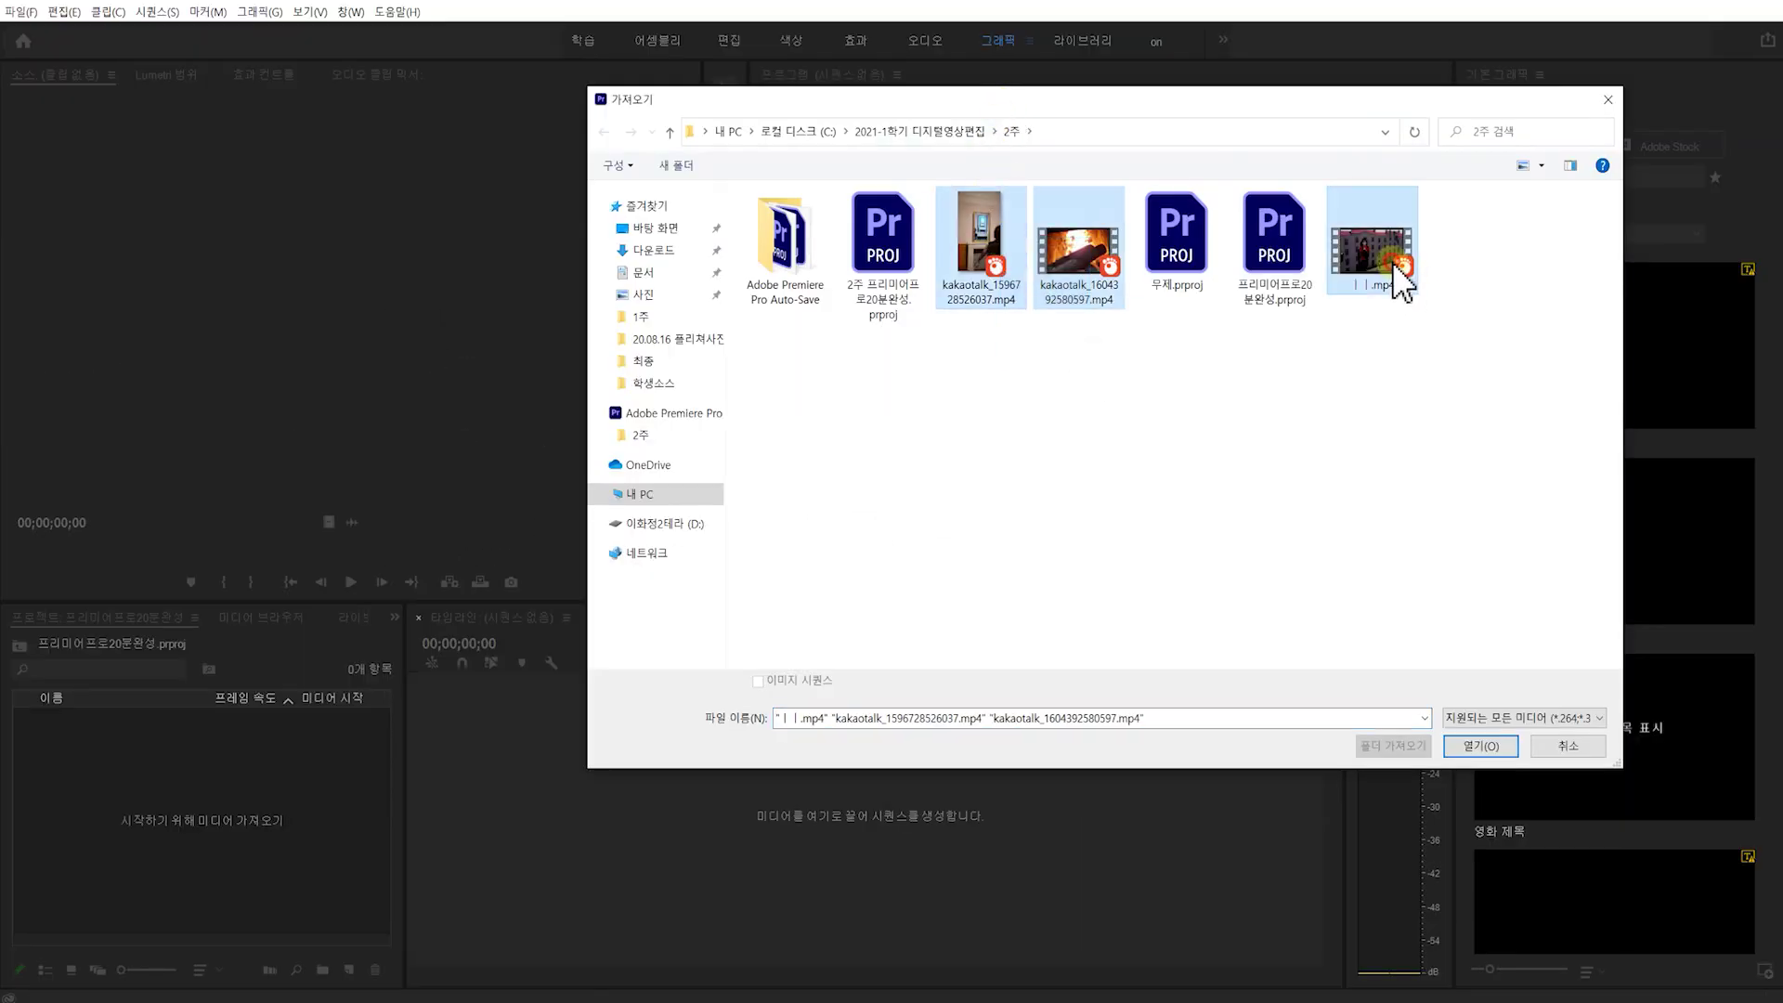
pyautogui.click(1480, 746)
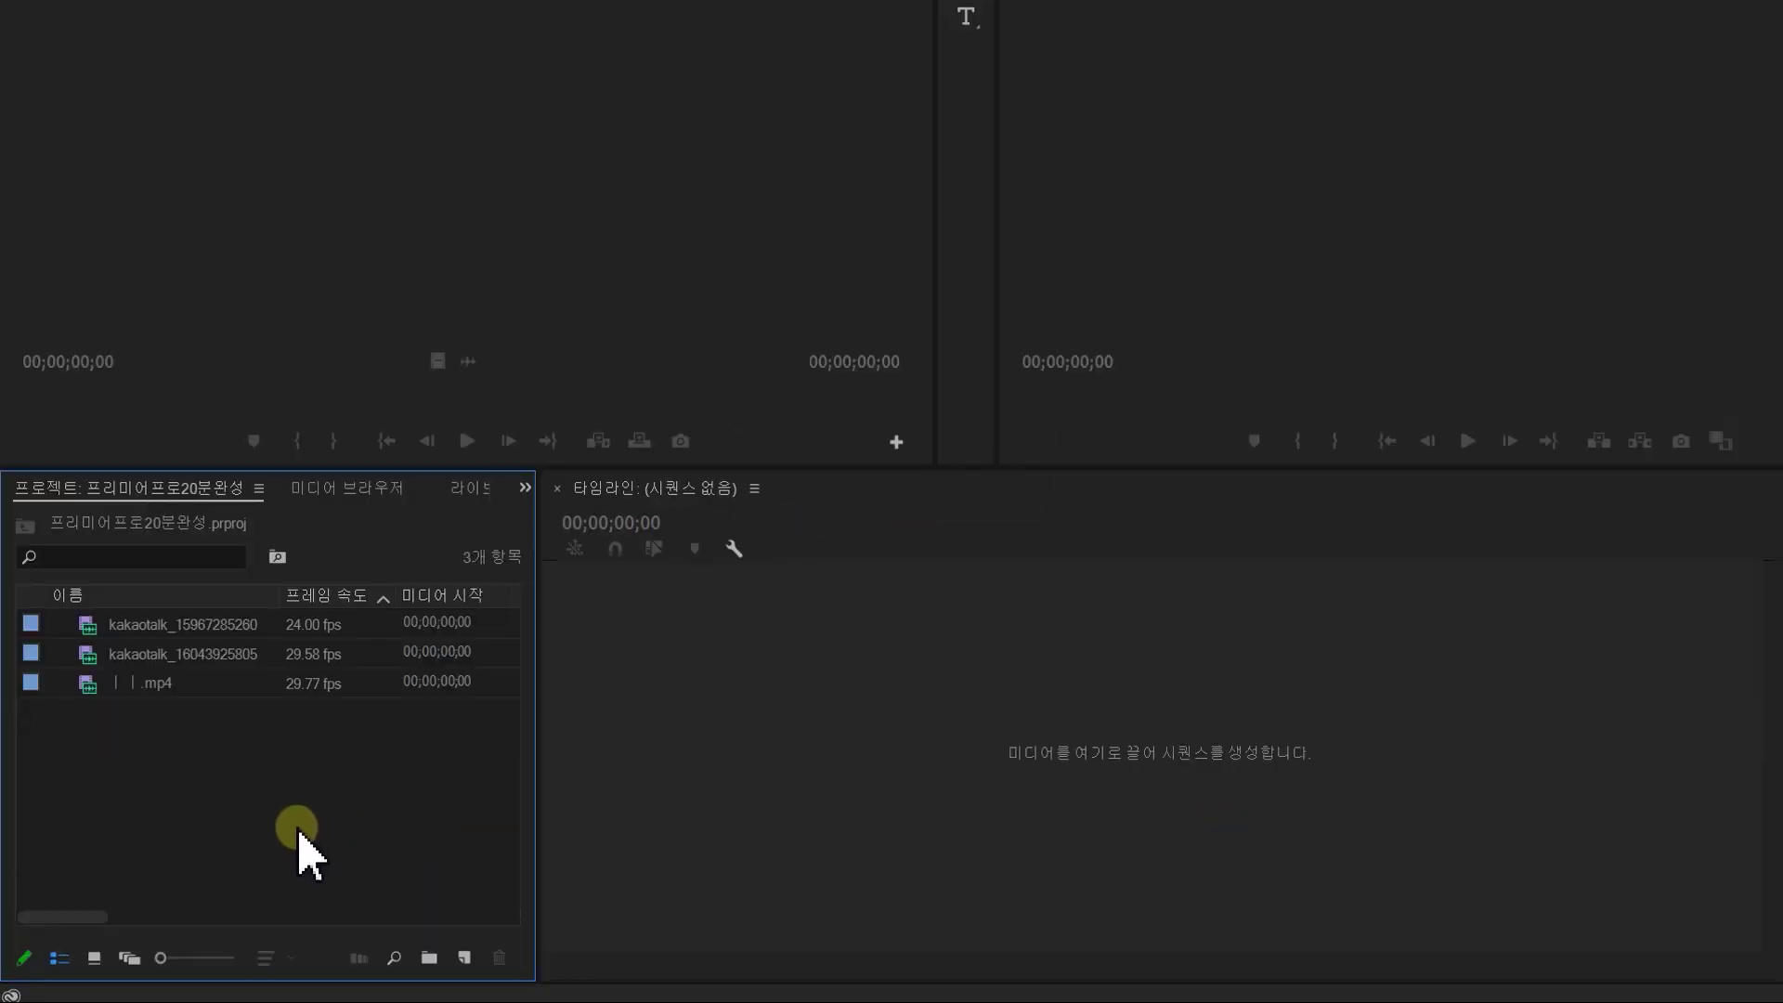
pyautogui.doubleClick(215, 810)
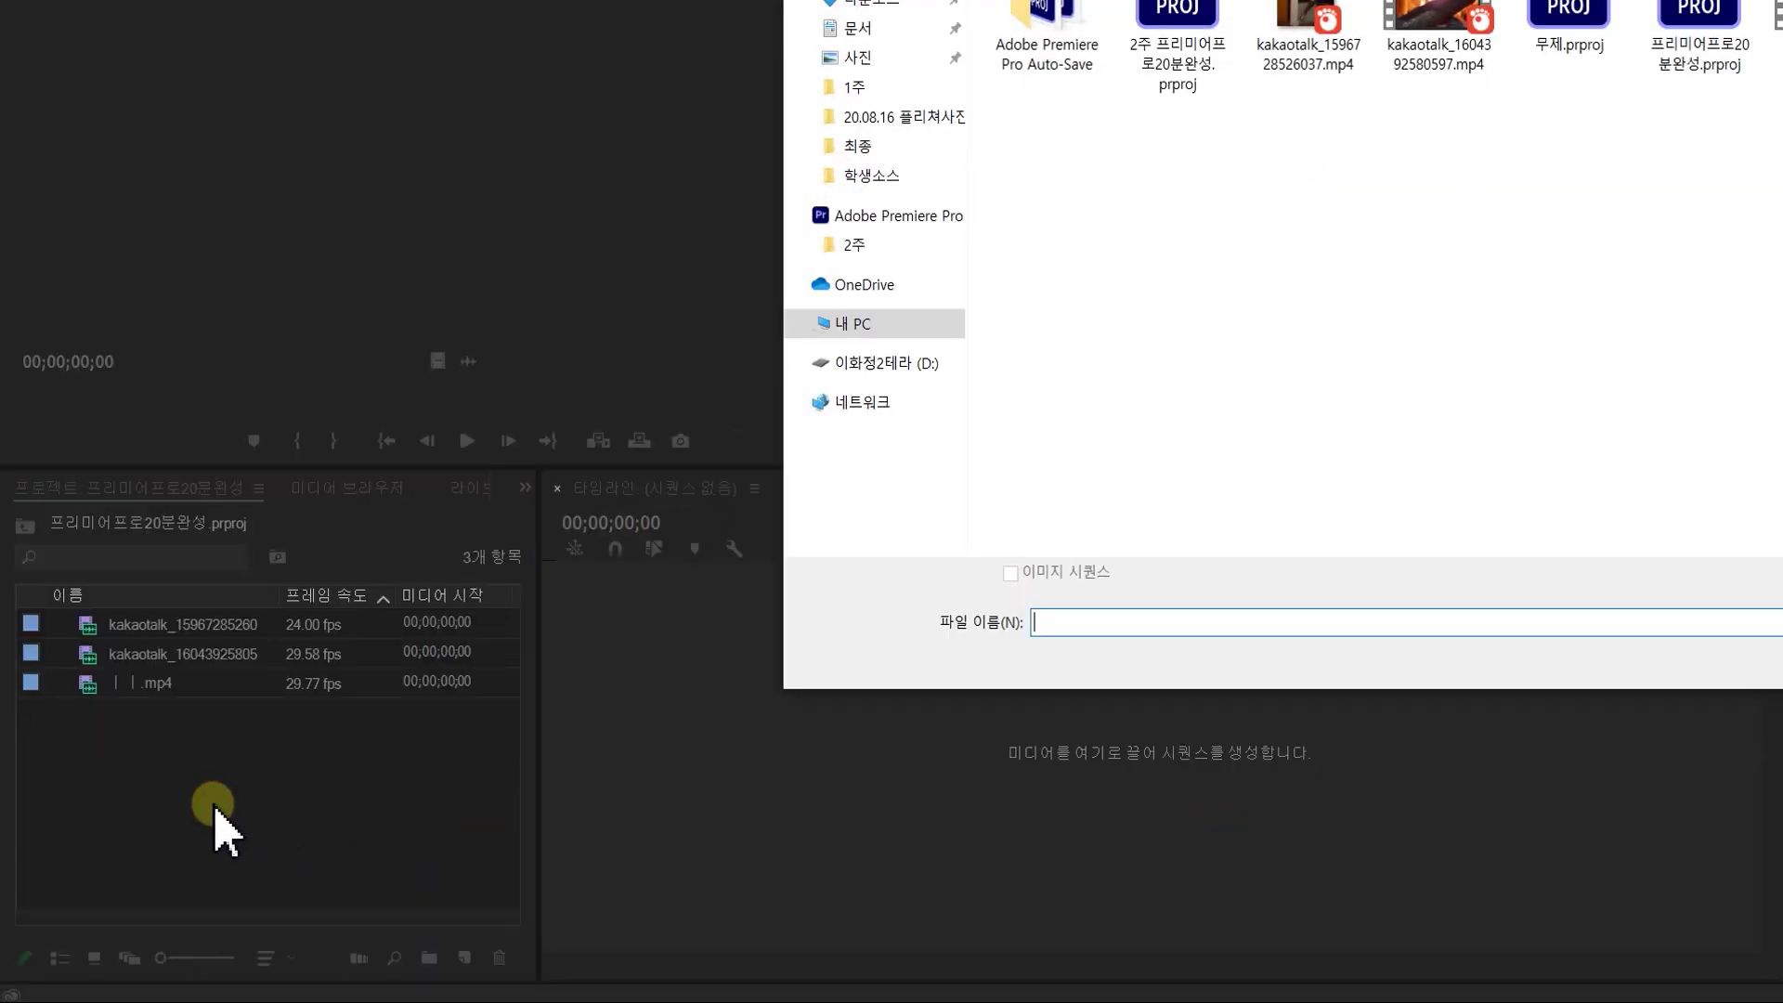
pyautogui.press('Escape')
# Select each of the three imported clips in turn to inspect it, and load the third MP4 clip for source viewing
pyautogui.click(82, 627)
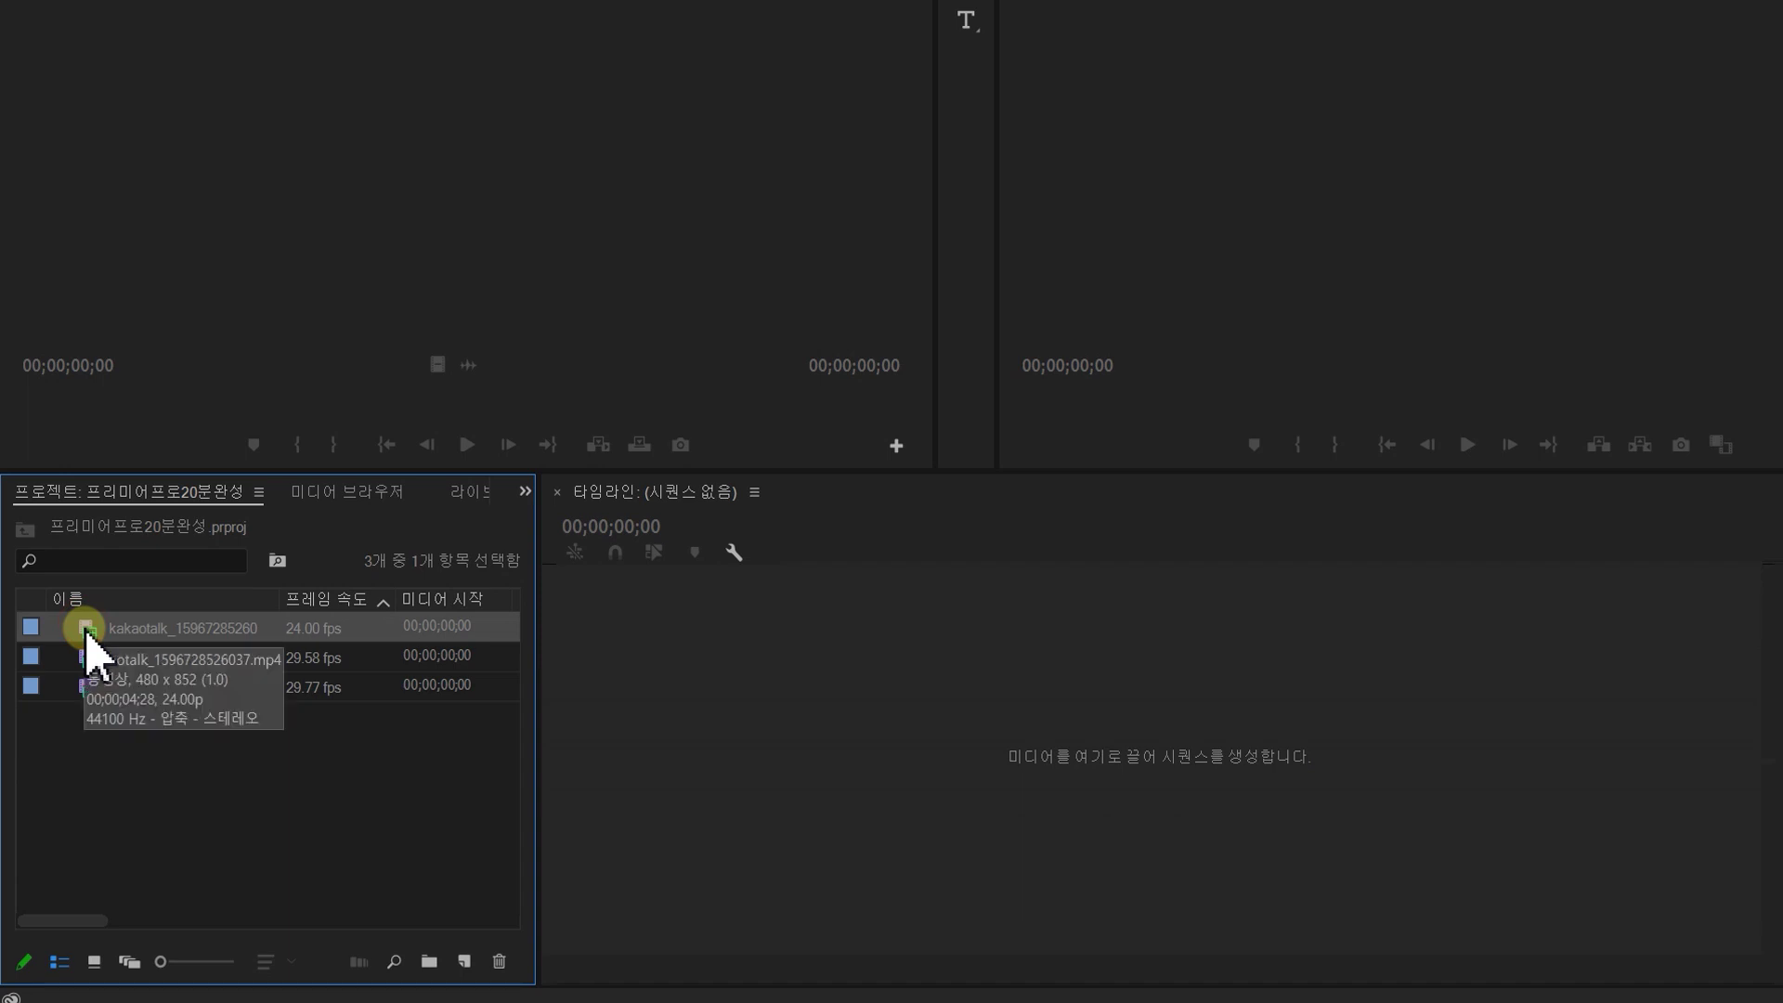
pyautogui.click(83, 657)
pyautogui.click(84, 687)
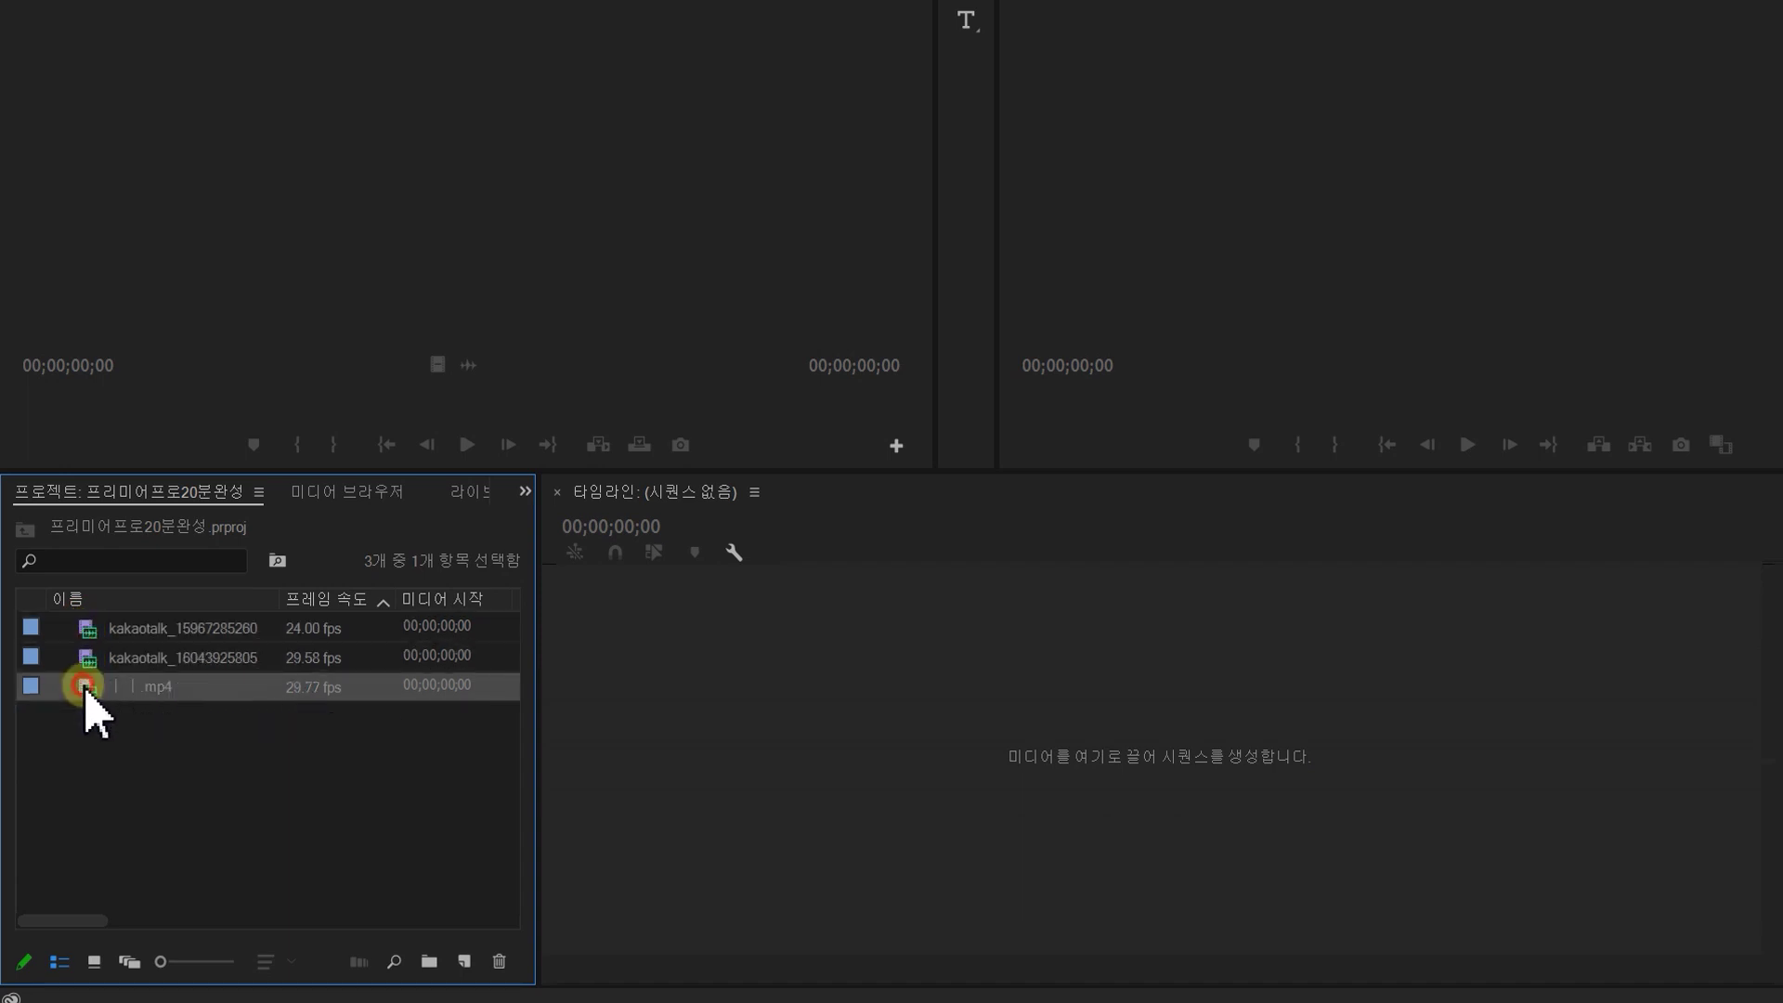
pyautogui.click(83, 657)
pyautogui.click(84, 627)
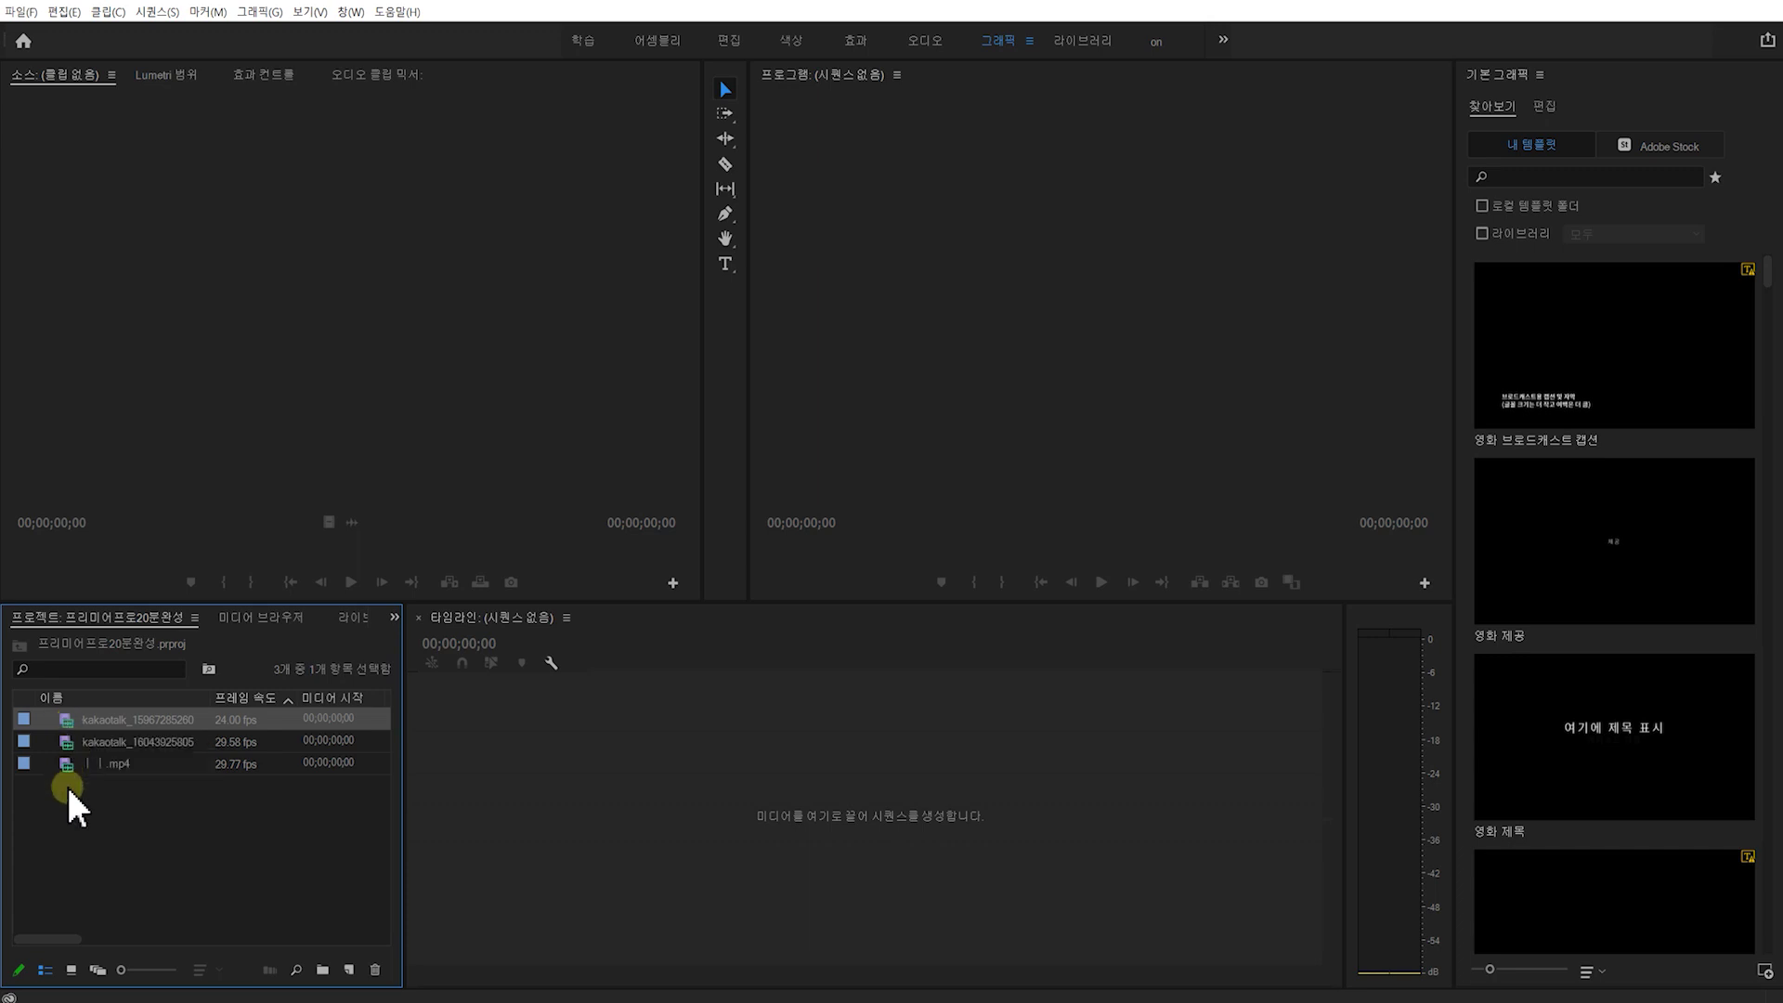
pyautogui.doubleClick(87, 746)
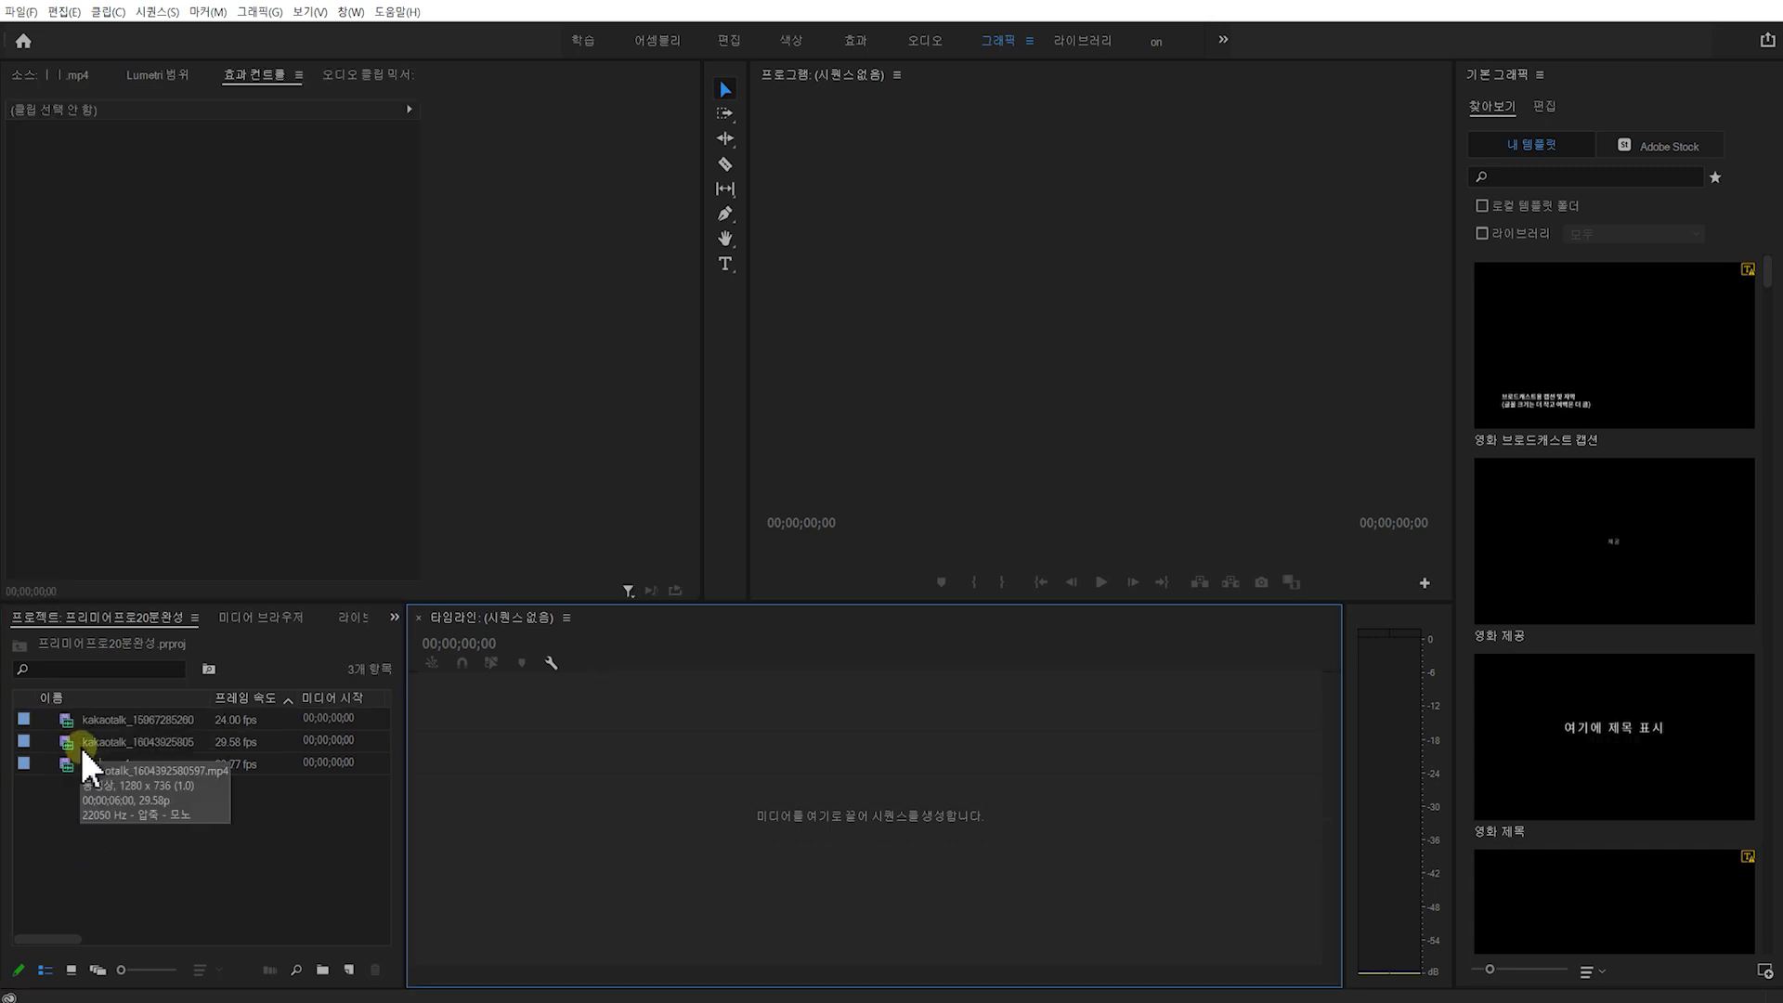
# Create a sequence from the kakaotalk_1604392580597.mp4 clip by placing it in the empty timeline
pyautogui.moveTo(90, 766)
pyautogui.mouseDown()
pyautogui.moveTo(212, 732)
pyautogui.moveTo(107, 744)
pyautogui.moveTo(169, 761)
pyautogui.moveTo(273, 747)
pyautogui.moveTo(513, 800)
pyautogui.moveTo(509, 774)
pyautogui.moveTo(483, 818)
pyautogui.mouseUp()
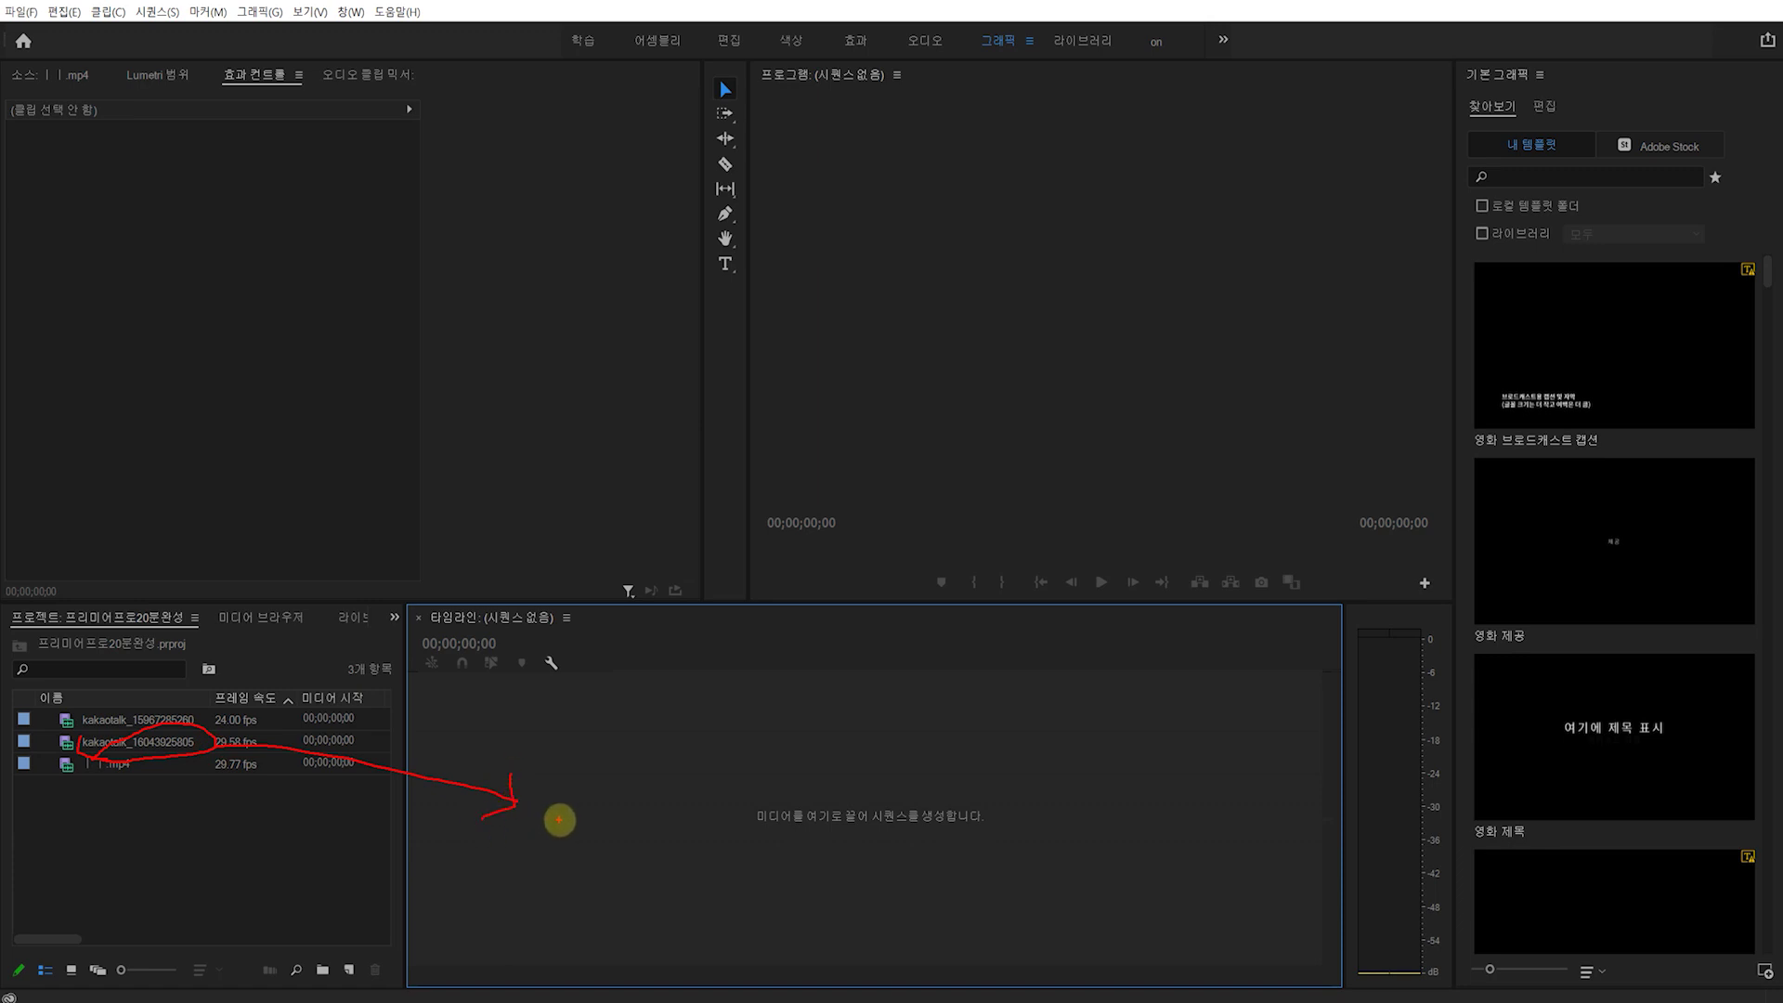
pyautogui.press('Escape')
pyautogui.click(134, 745)
pyautogui.moveTo(135, 750); pyautogui.dragTo(729, 859)
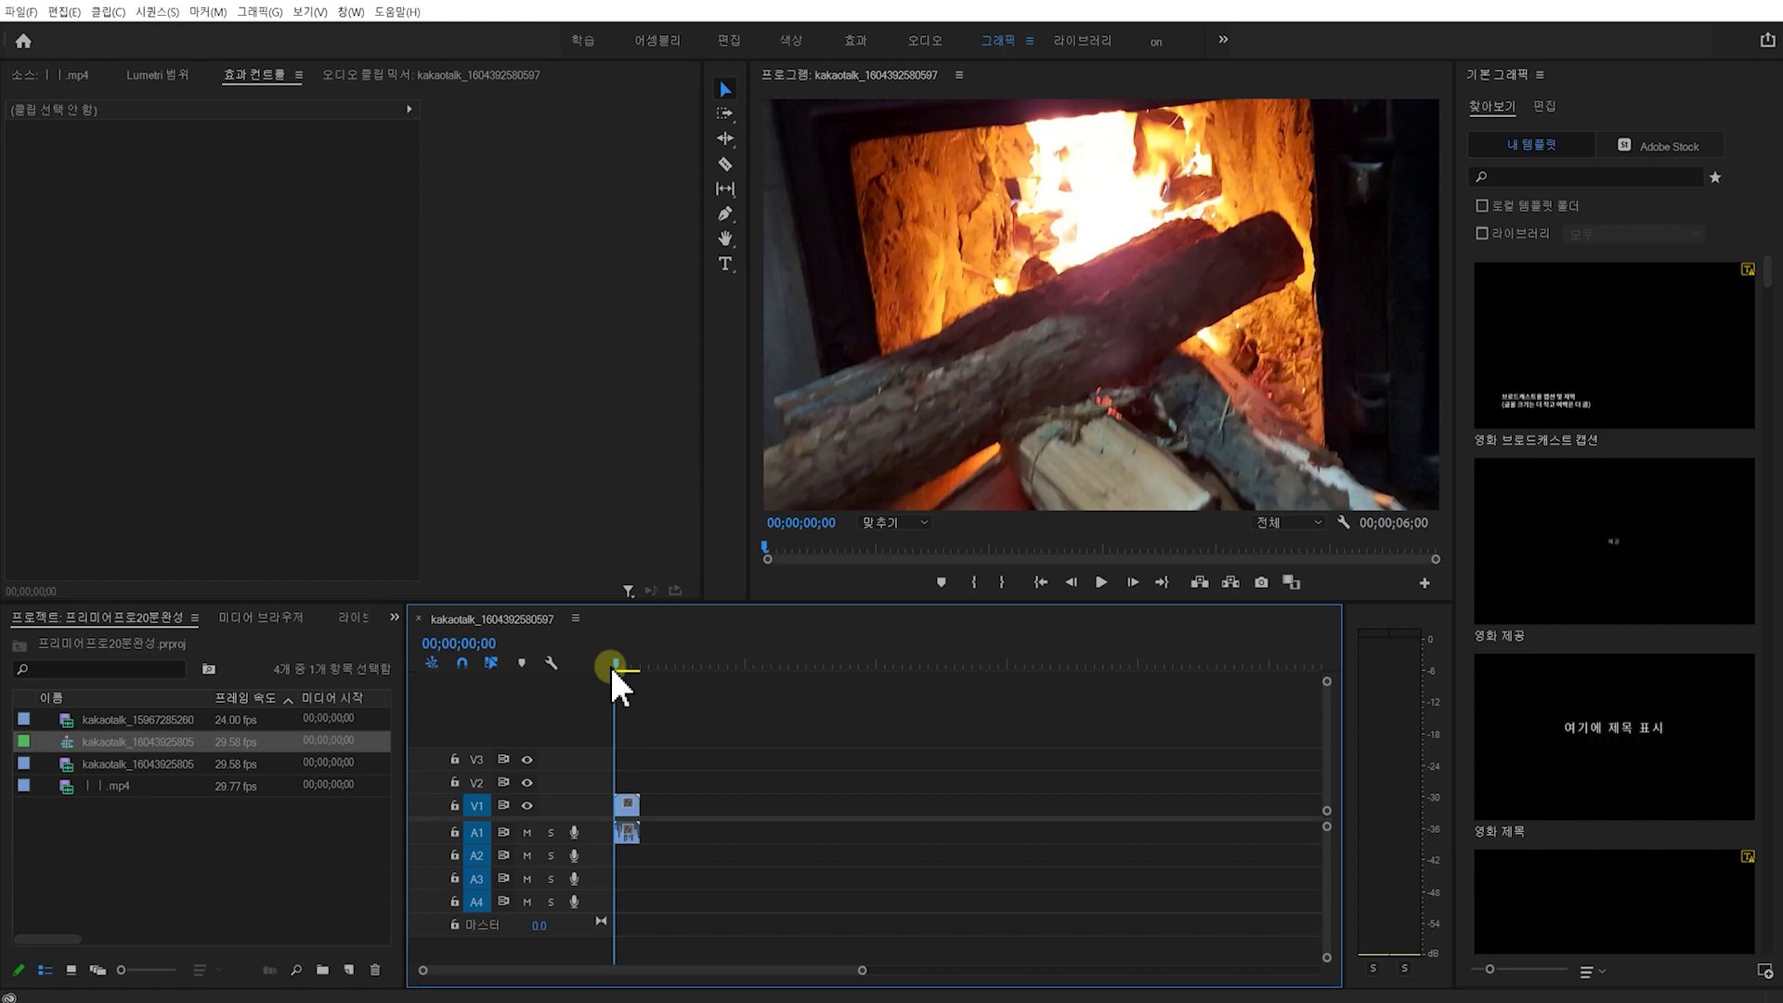
# Play the fireplace clip's sequence from the start, stopping and resuming playback
pyautogui.press('space')
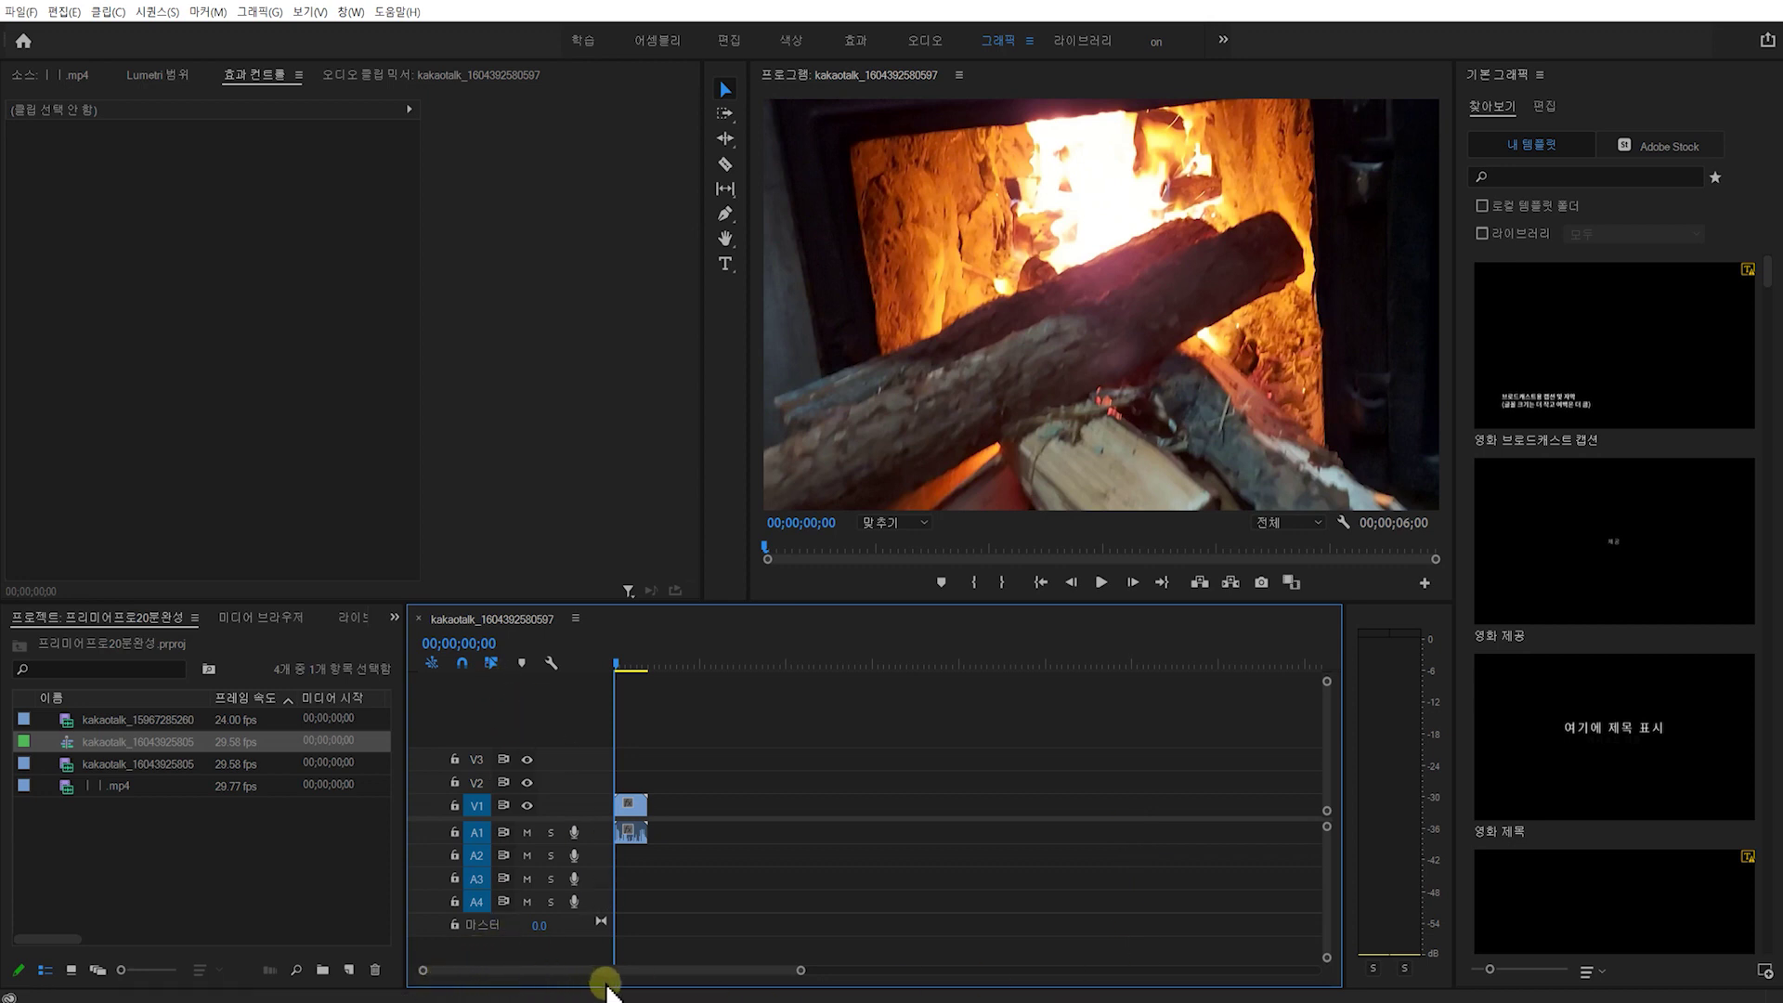
pyautogui.moveTo(798, 970); pyautogui.dragTo(641, 970)
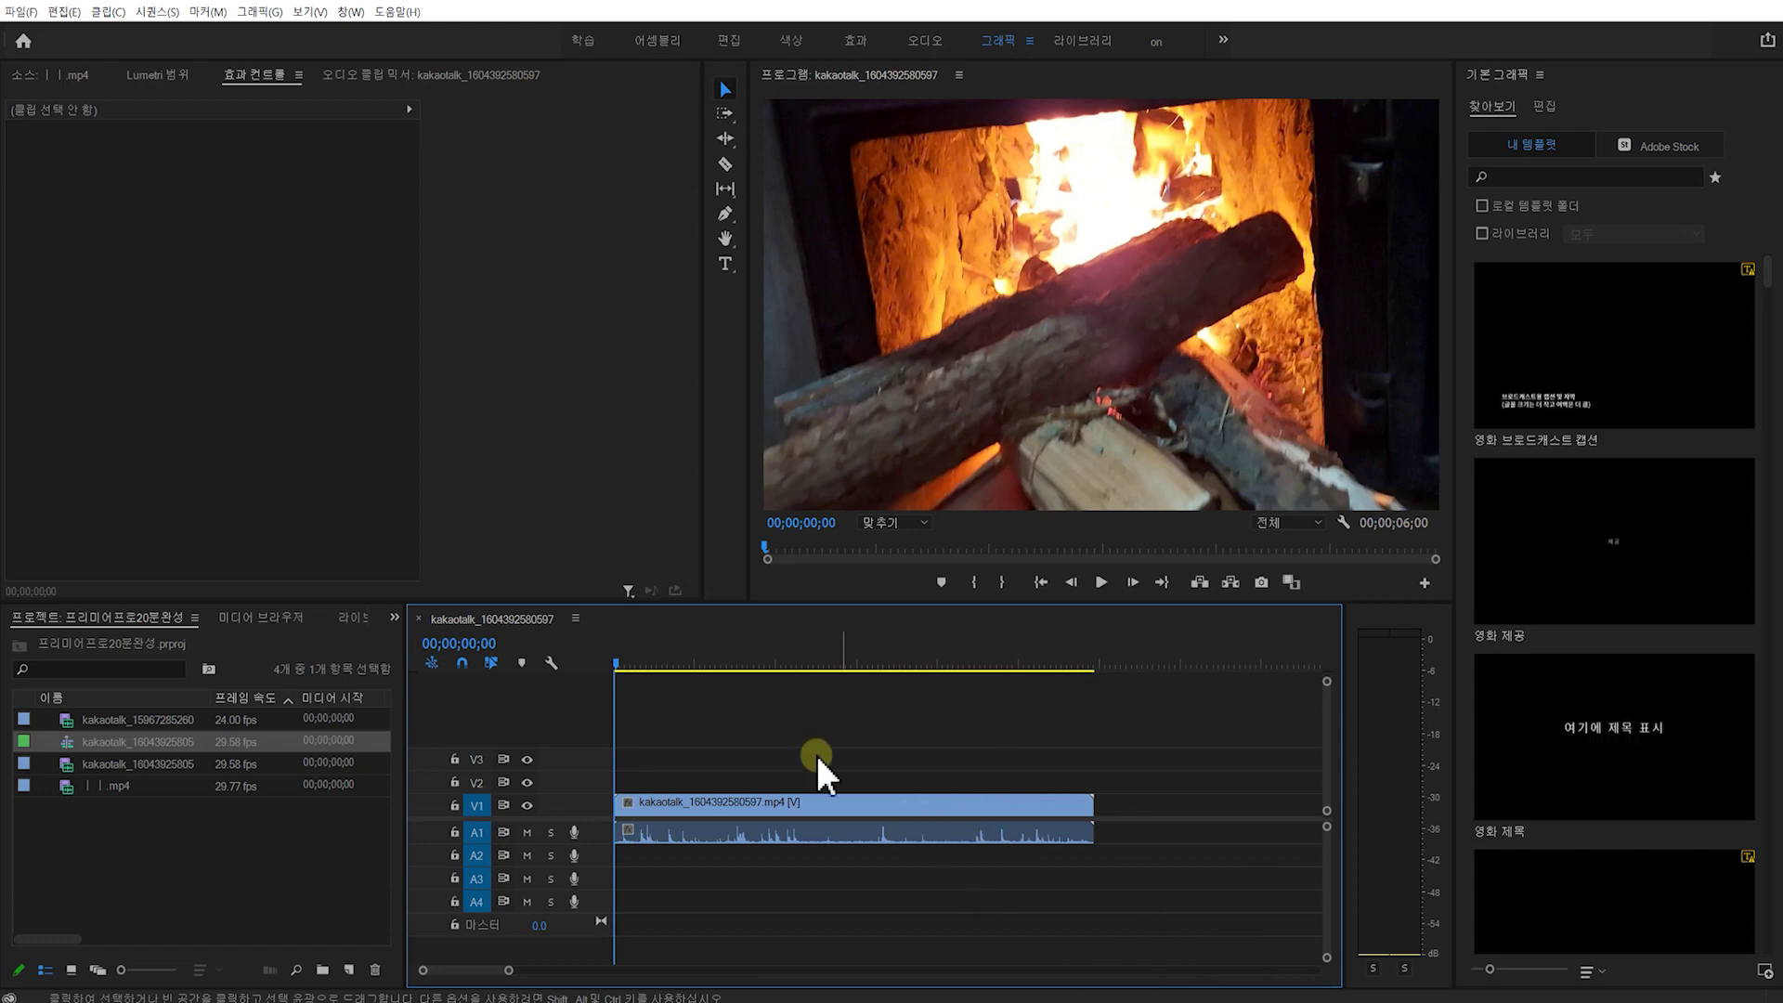
pyautogui.press('space')
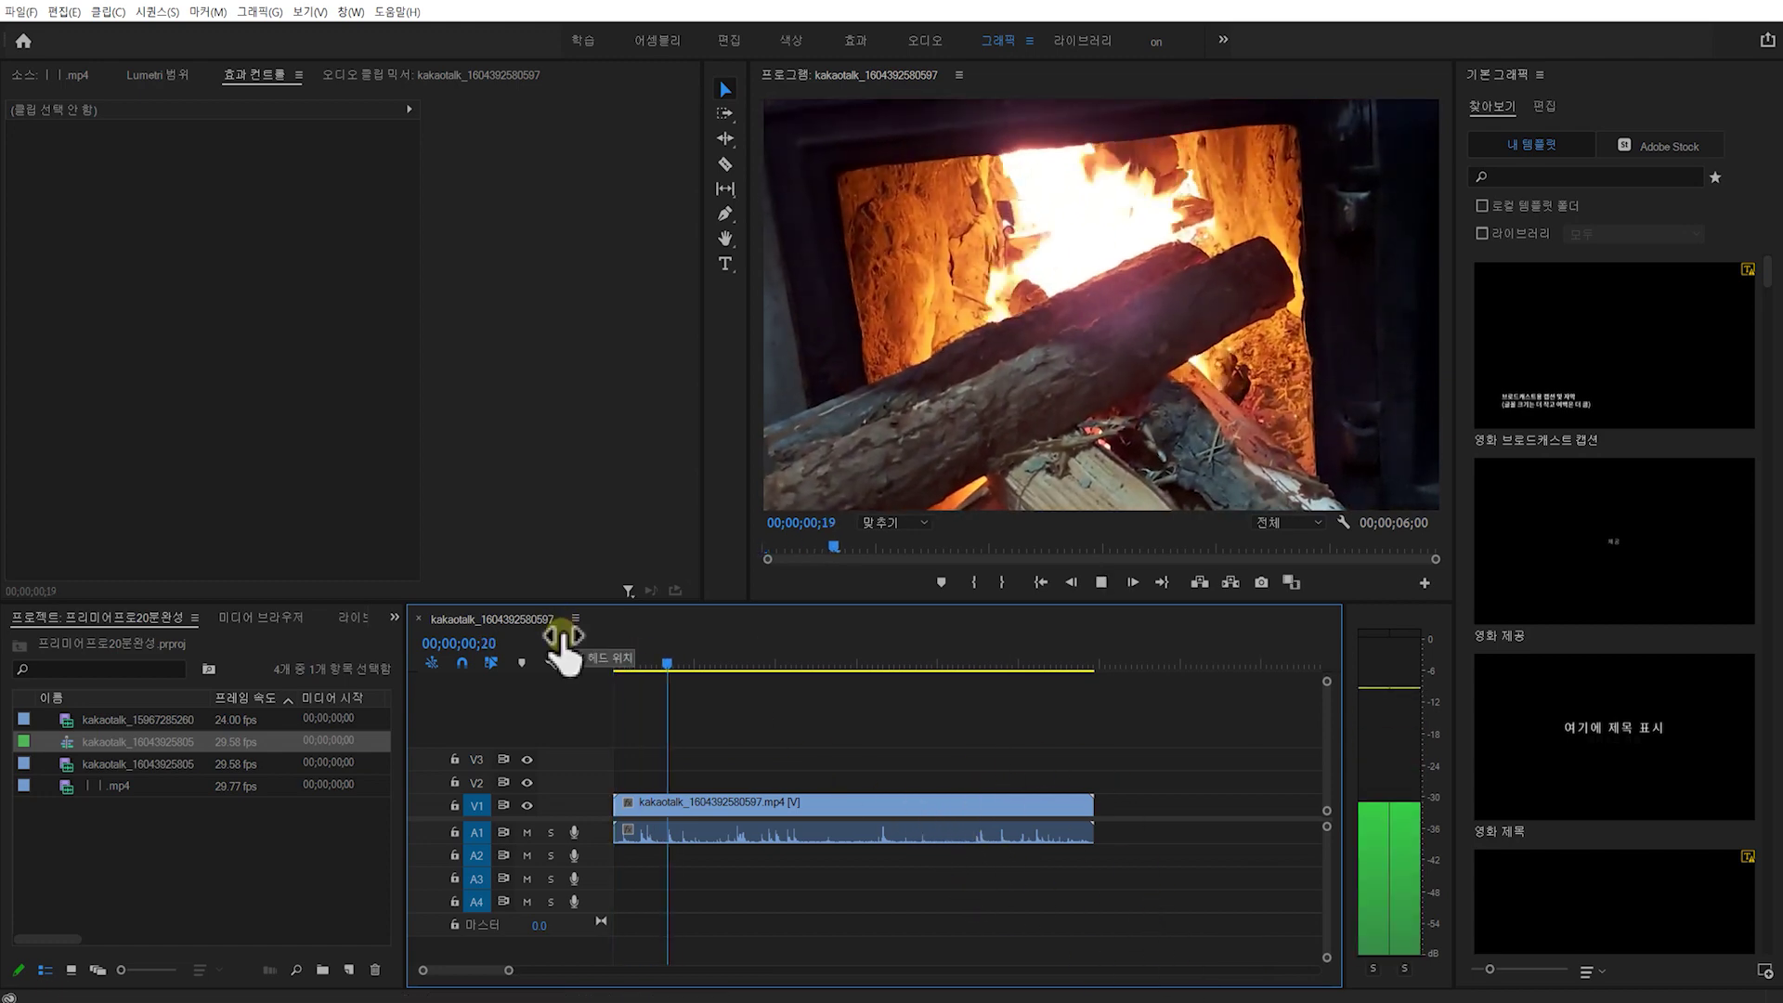
pyautogui.press('space')
pyautogui.press('space')
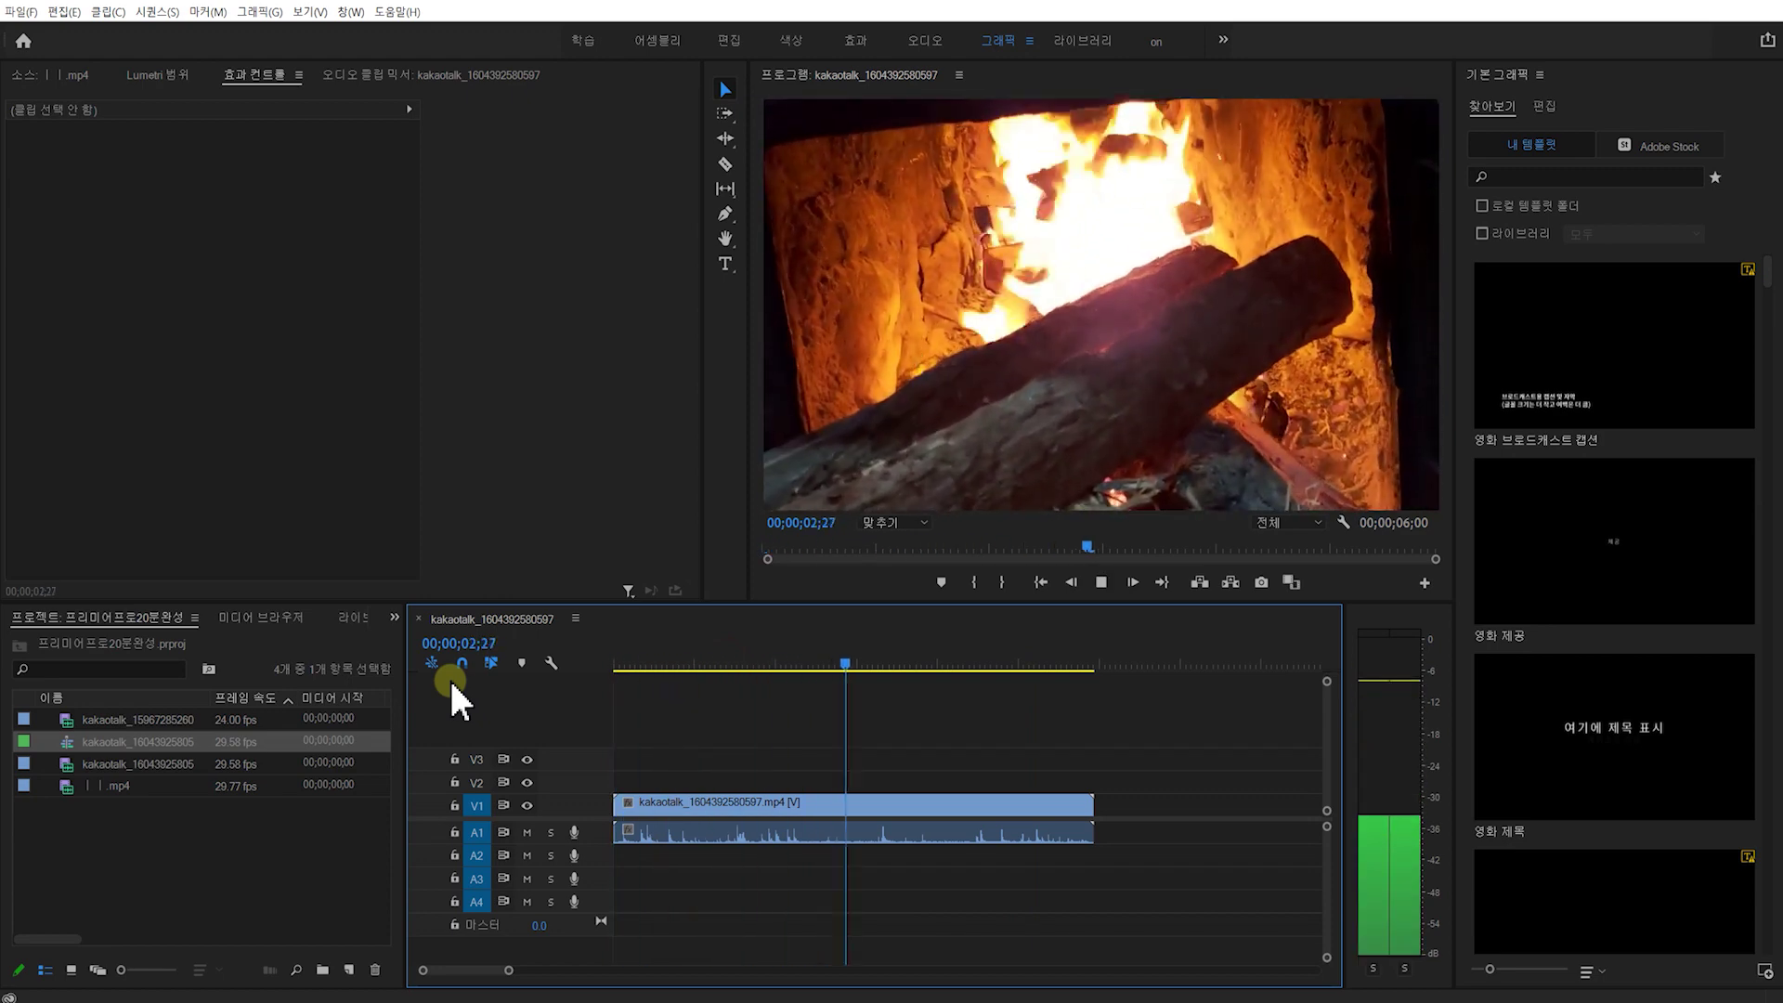
# Place the third MP4 clip directly after the fireplace clip on V1 and play the sequence across the join
pyautogui.moveTo(67, 784); pyautogui.dragTo(1103, 801)
pyautogui.press('space')
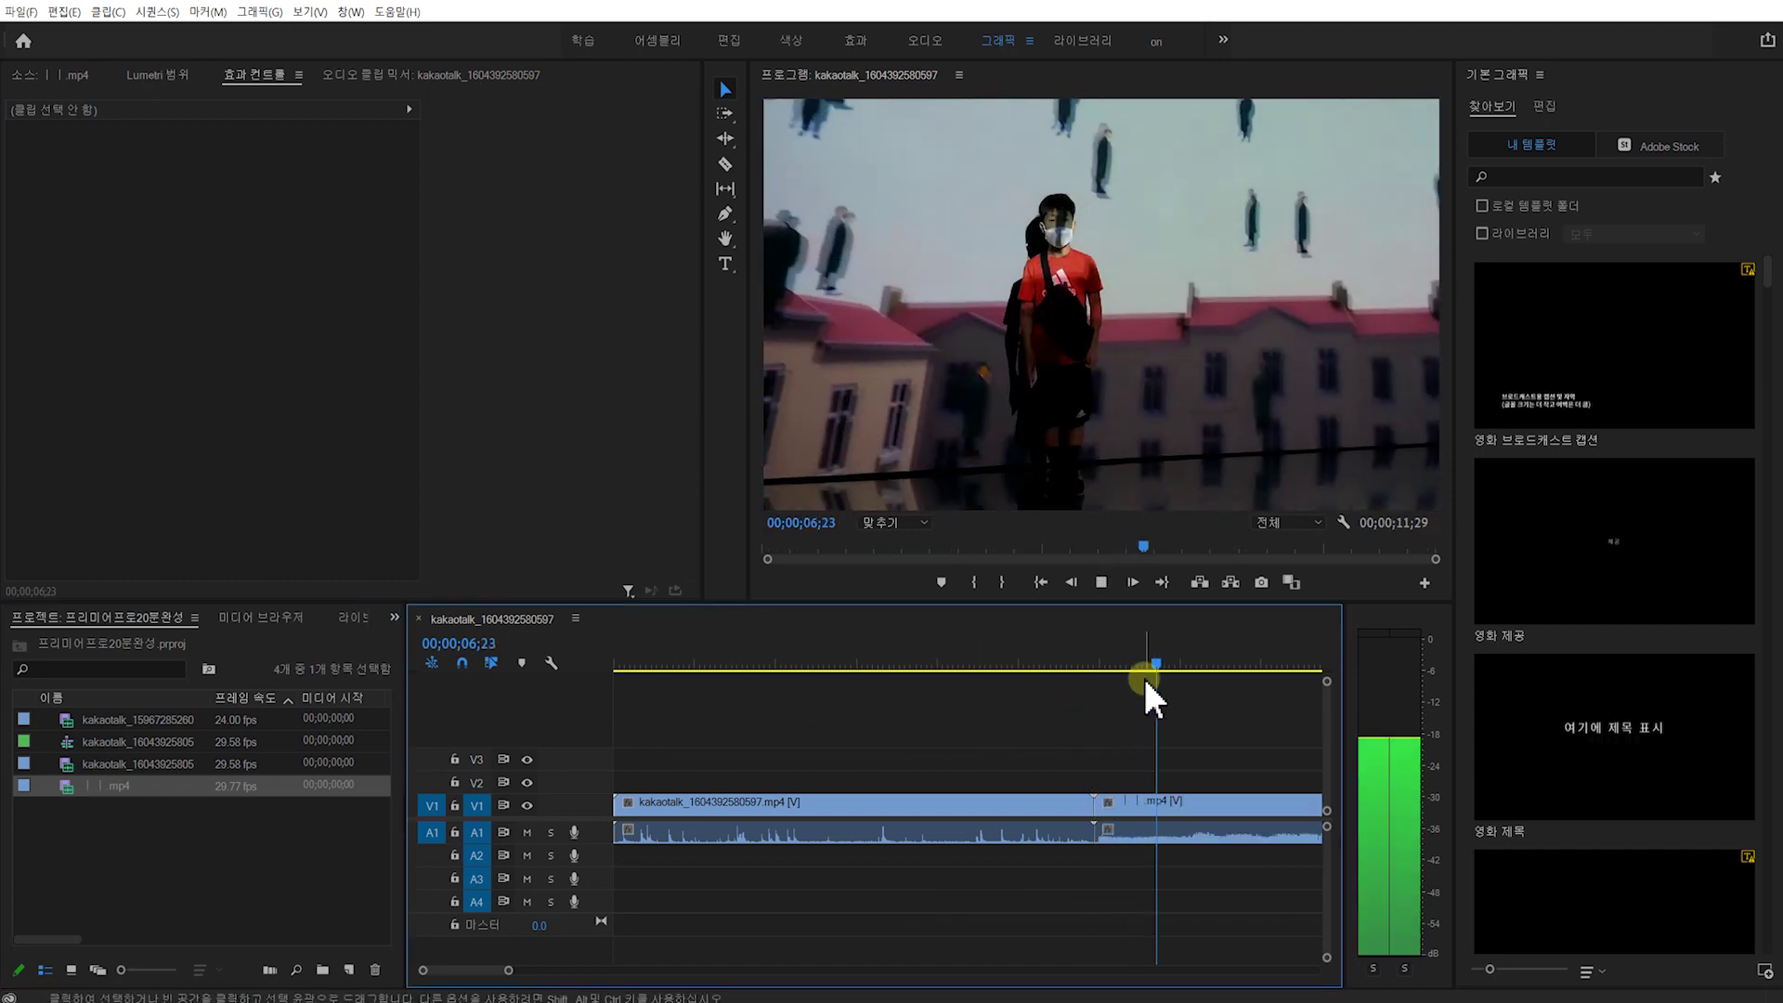
pyautogui.press('-')
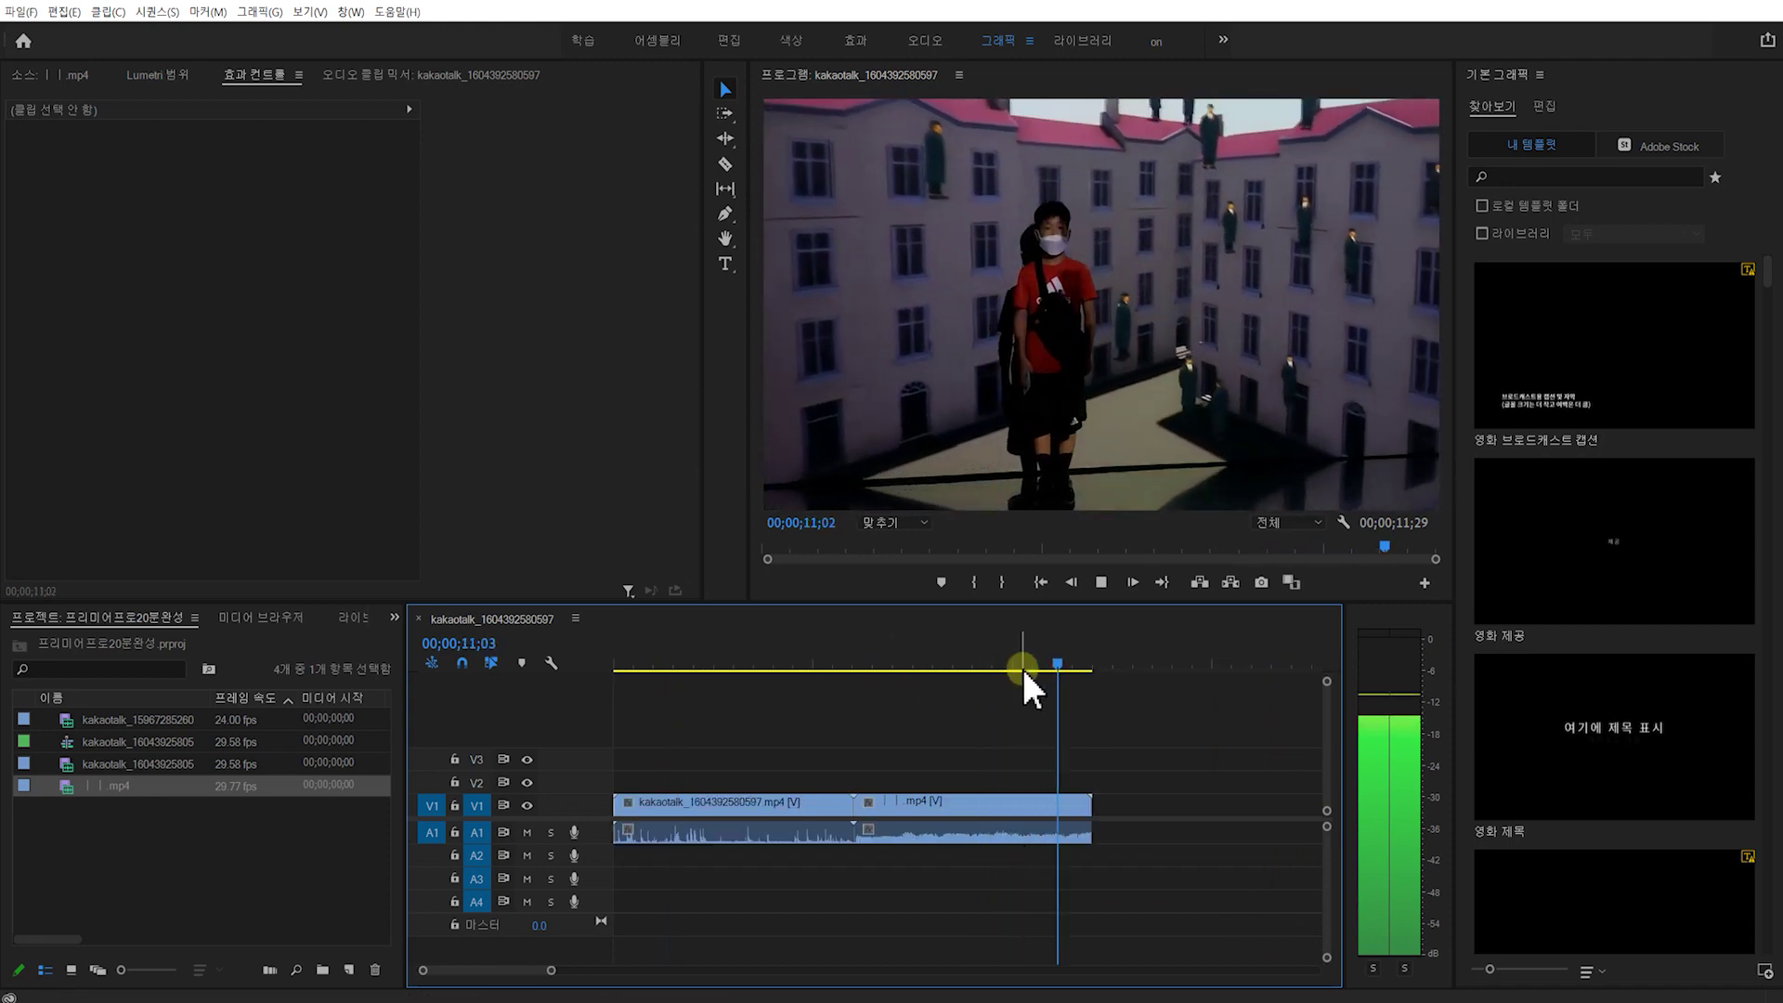
# Return the playhead to 00;00;00;00 and play the two-clip sequence from the start
pyautogui.moveTo(1015, 677); pyautogui.dragTo(630, 678)
pyautogui.click(731, 743)
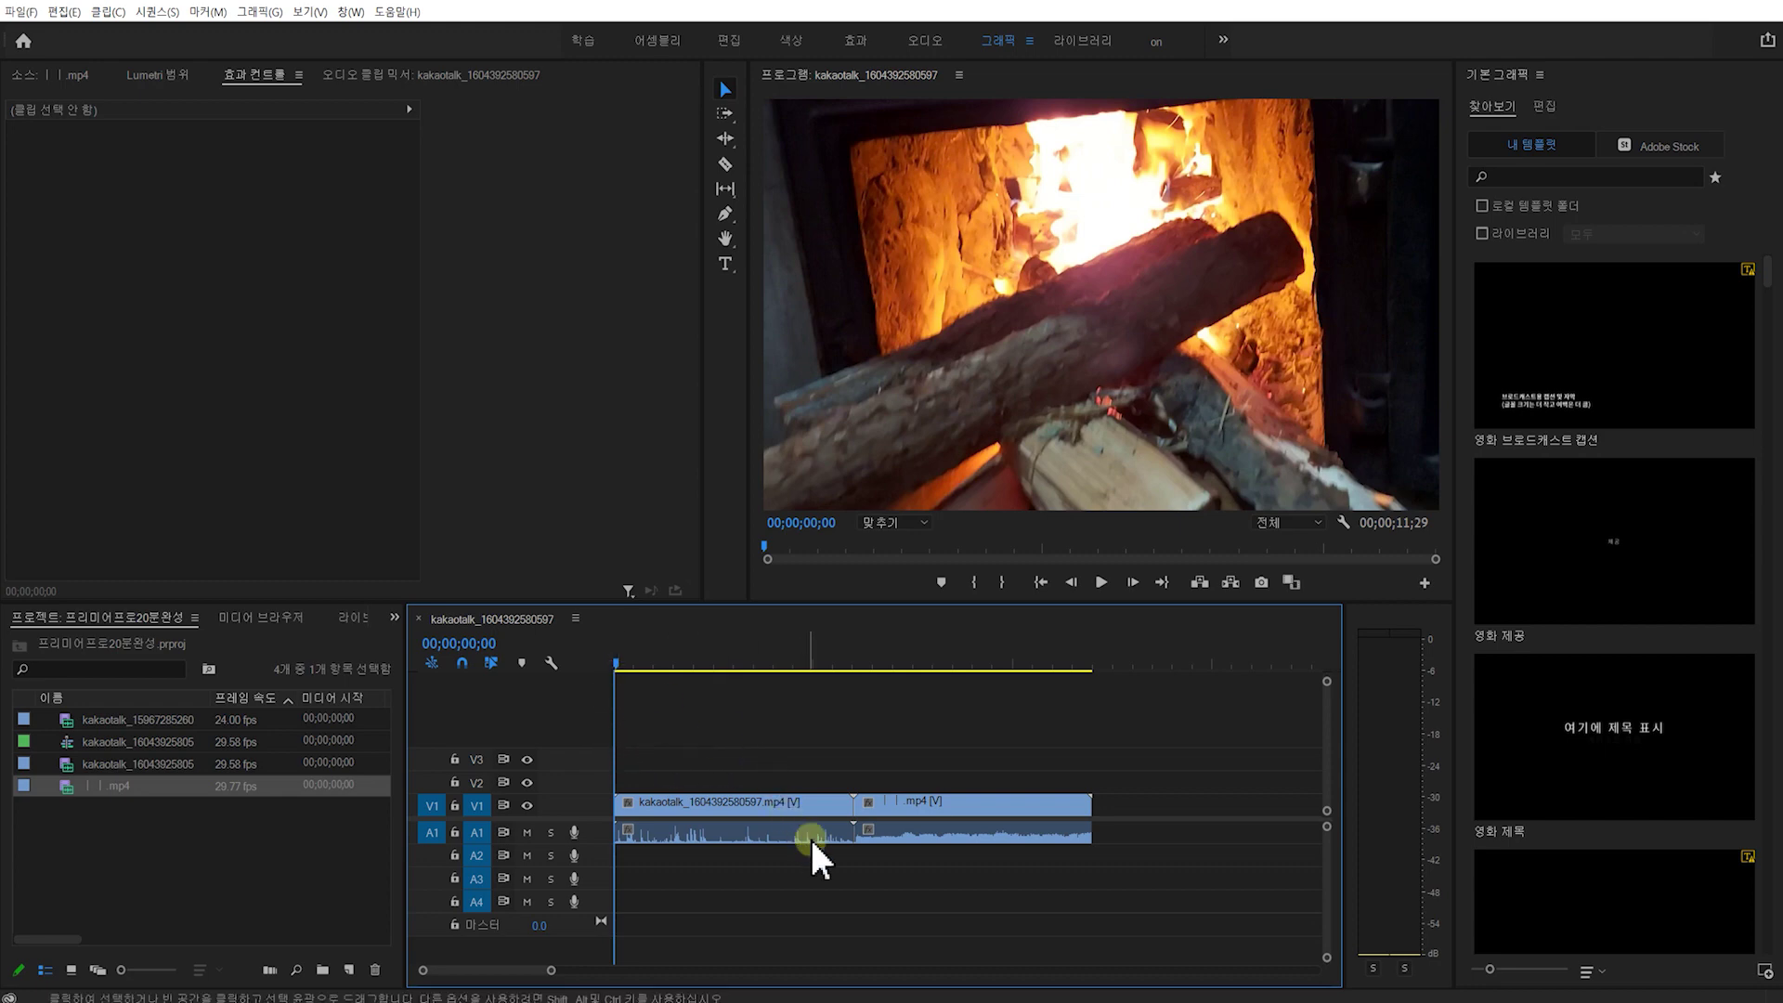
pyautogui.press('space')
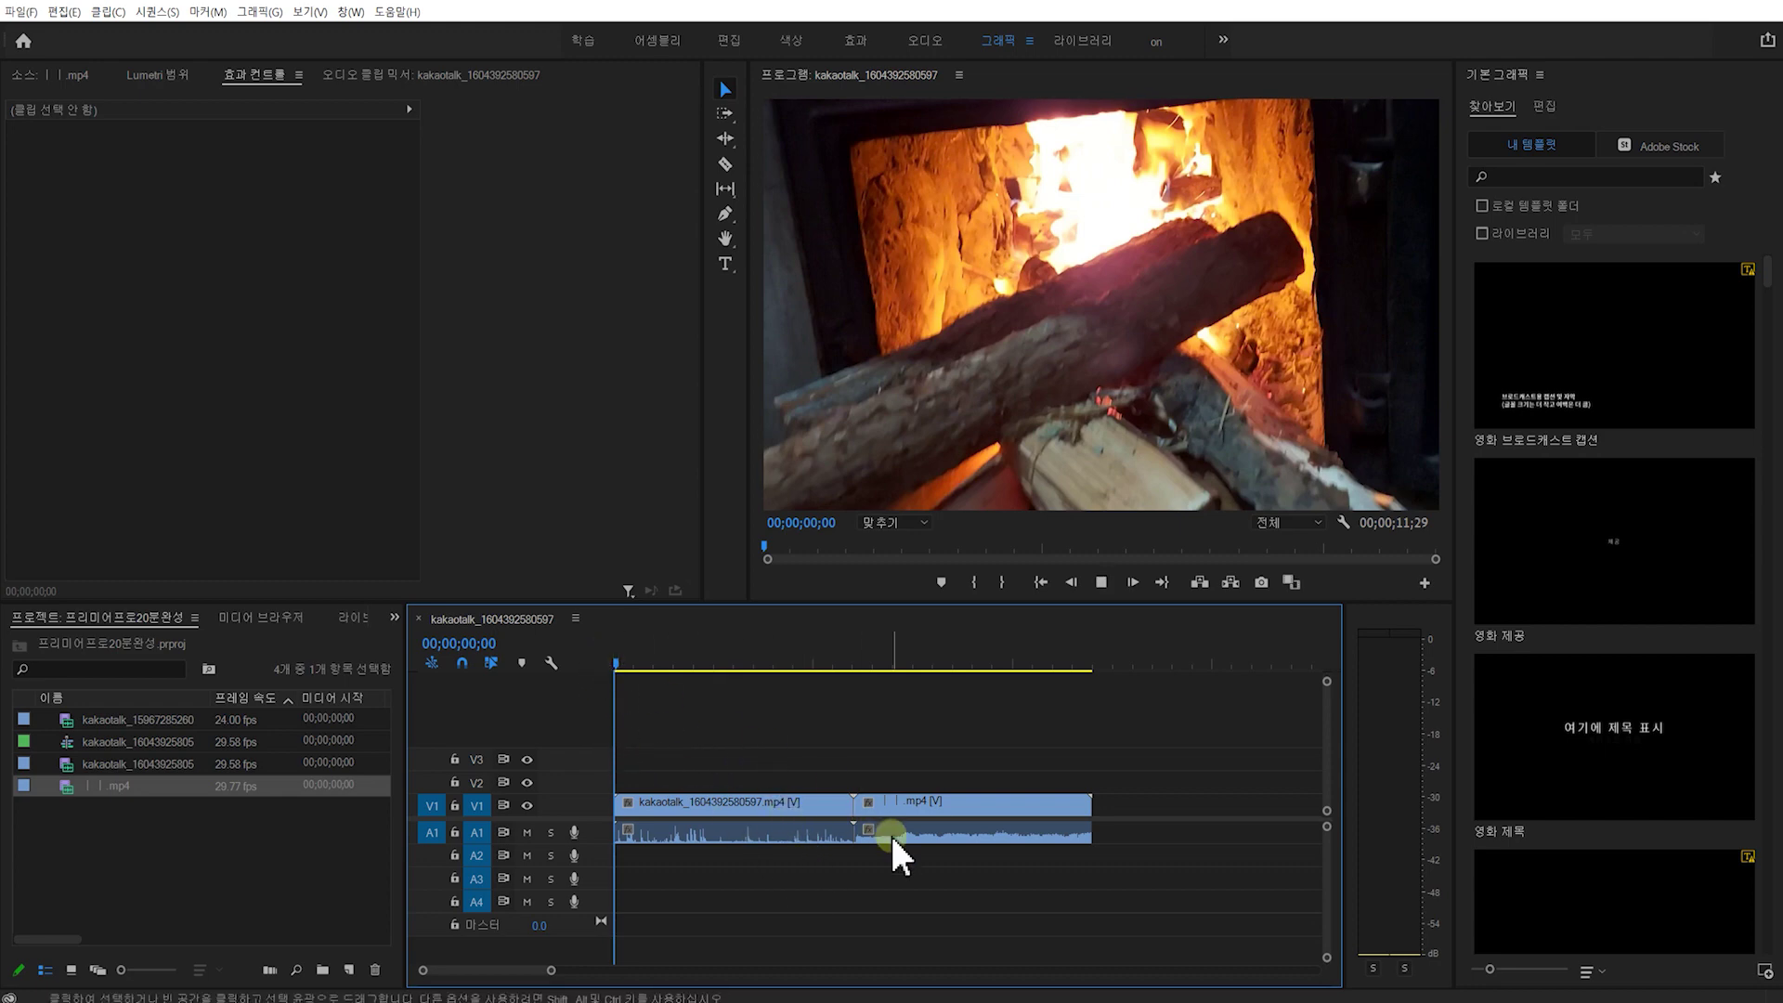
# Trim the fireplace clip's start to 00;00;00;10 and the second timeline clip's end to 00;00;11;08
pyautogui.moveTo(681, 670); pyautogui.dragTo(627, 670)
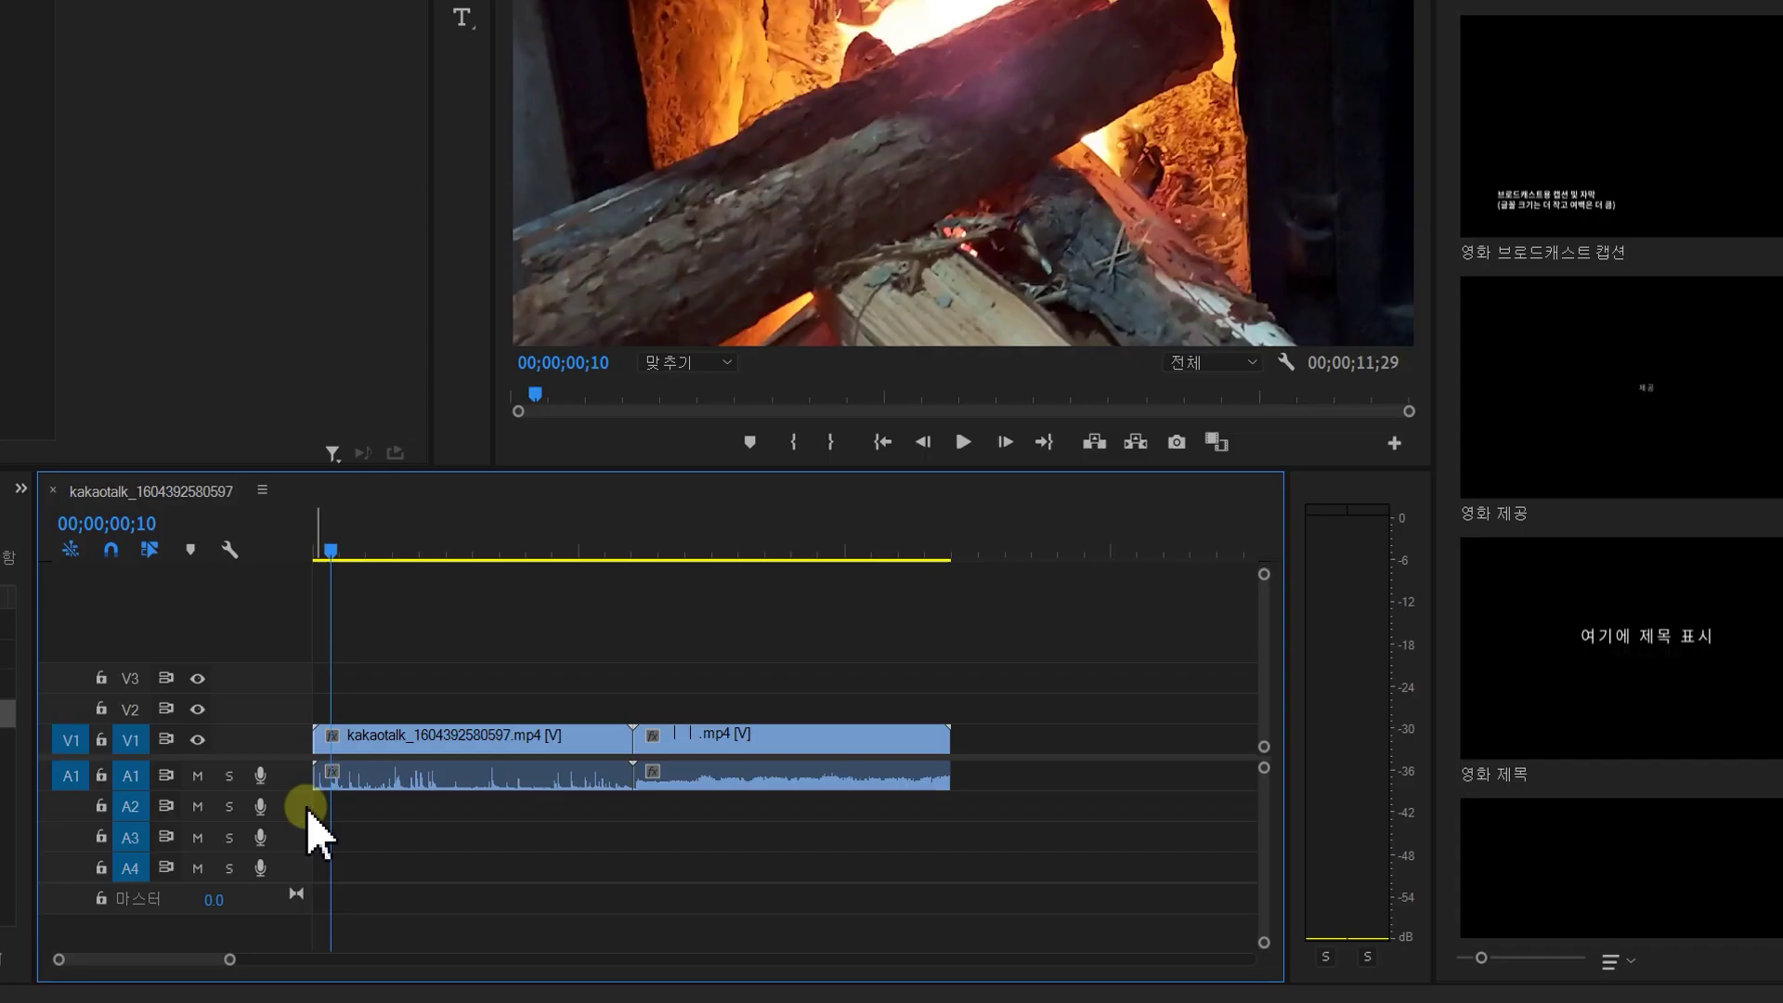
pyautogui.click(631, 833)
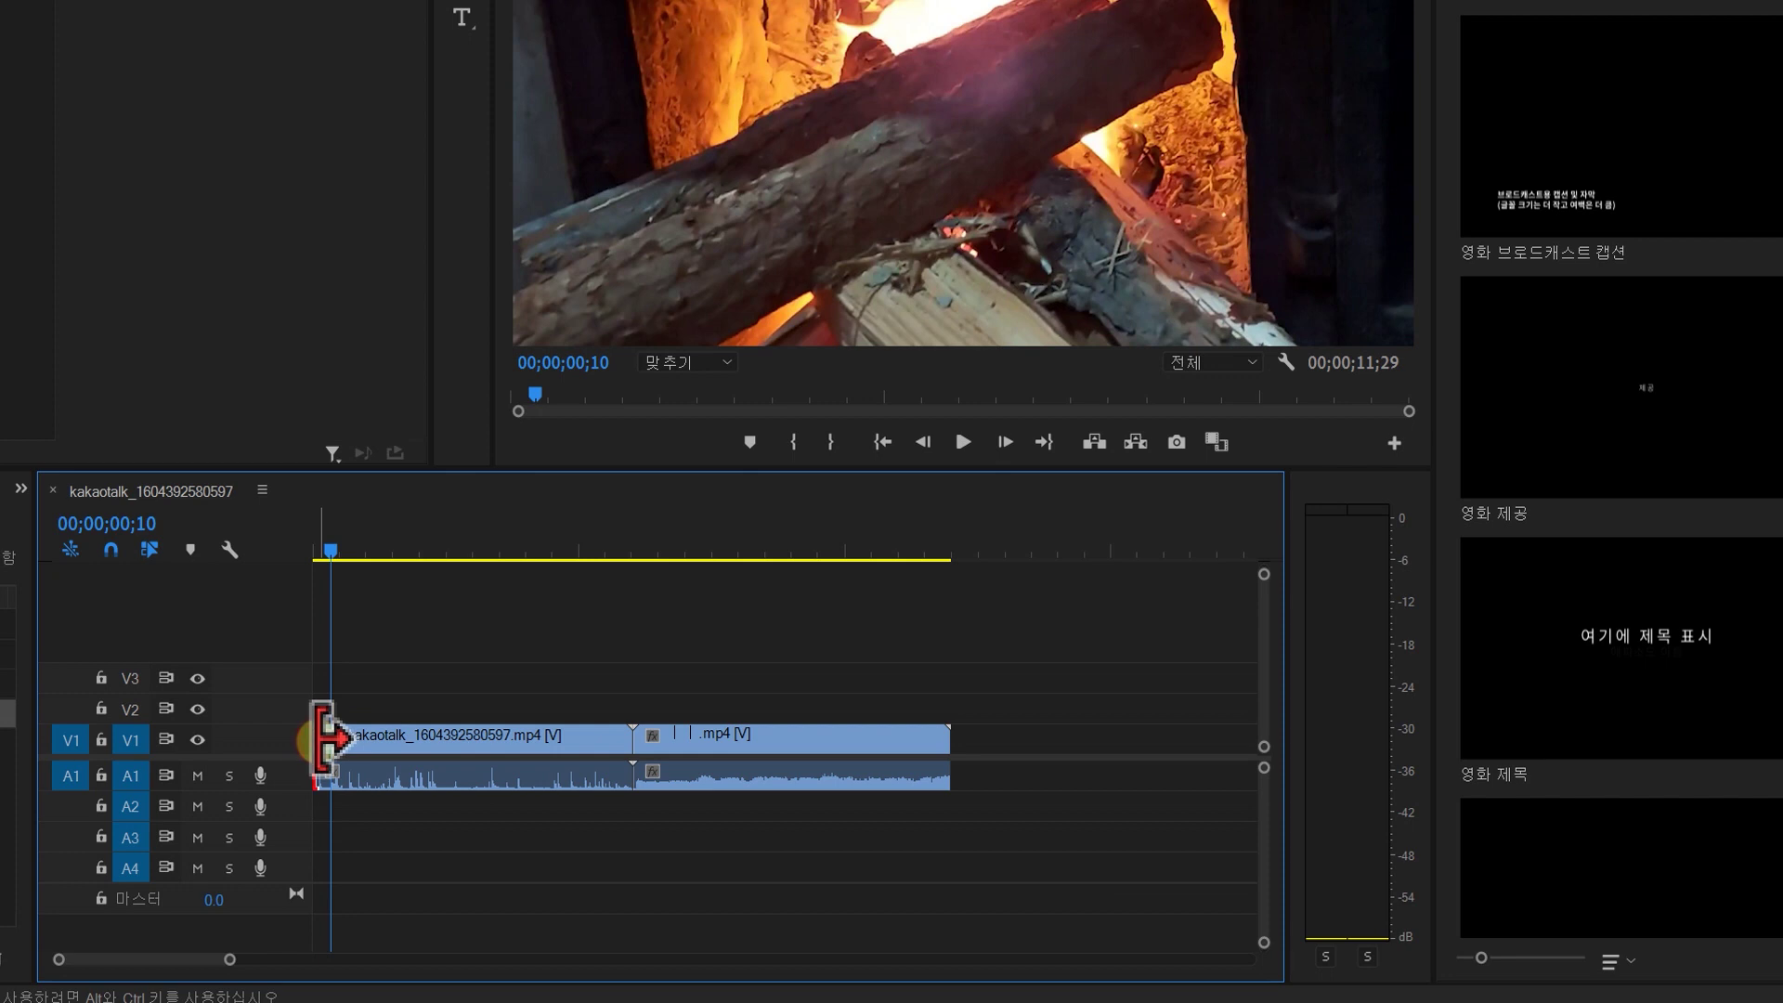
pyautogui.moveTo(325, 739); pyautogui.dragTo(332, 740)
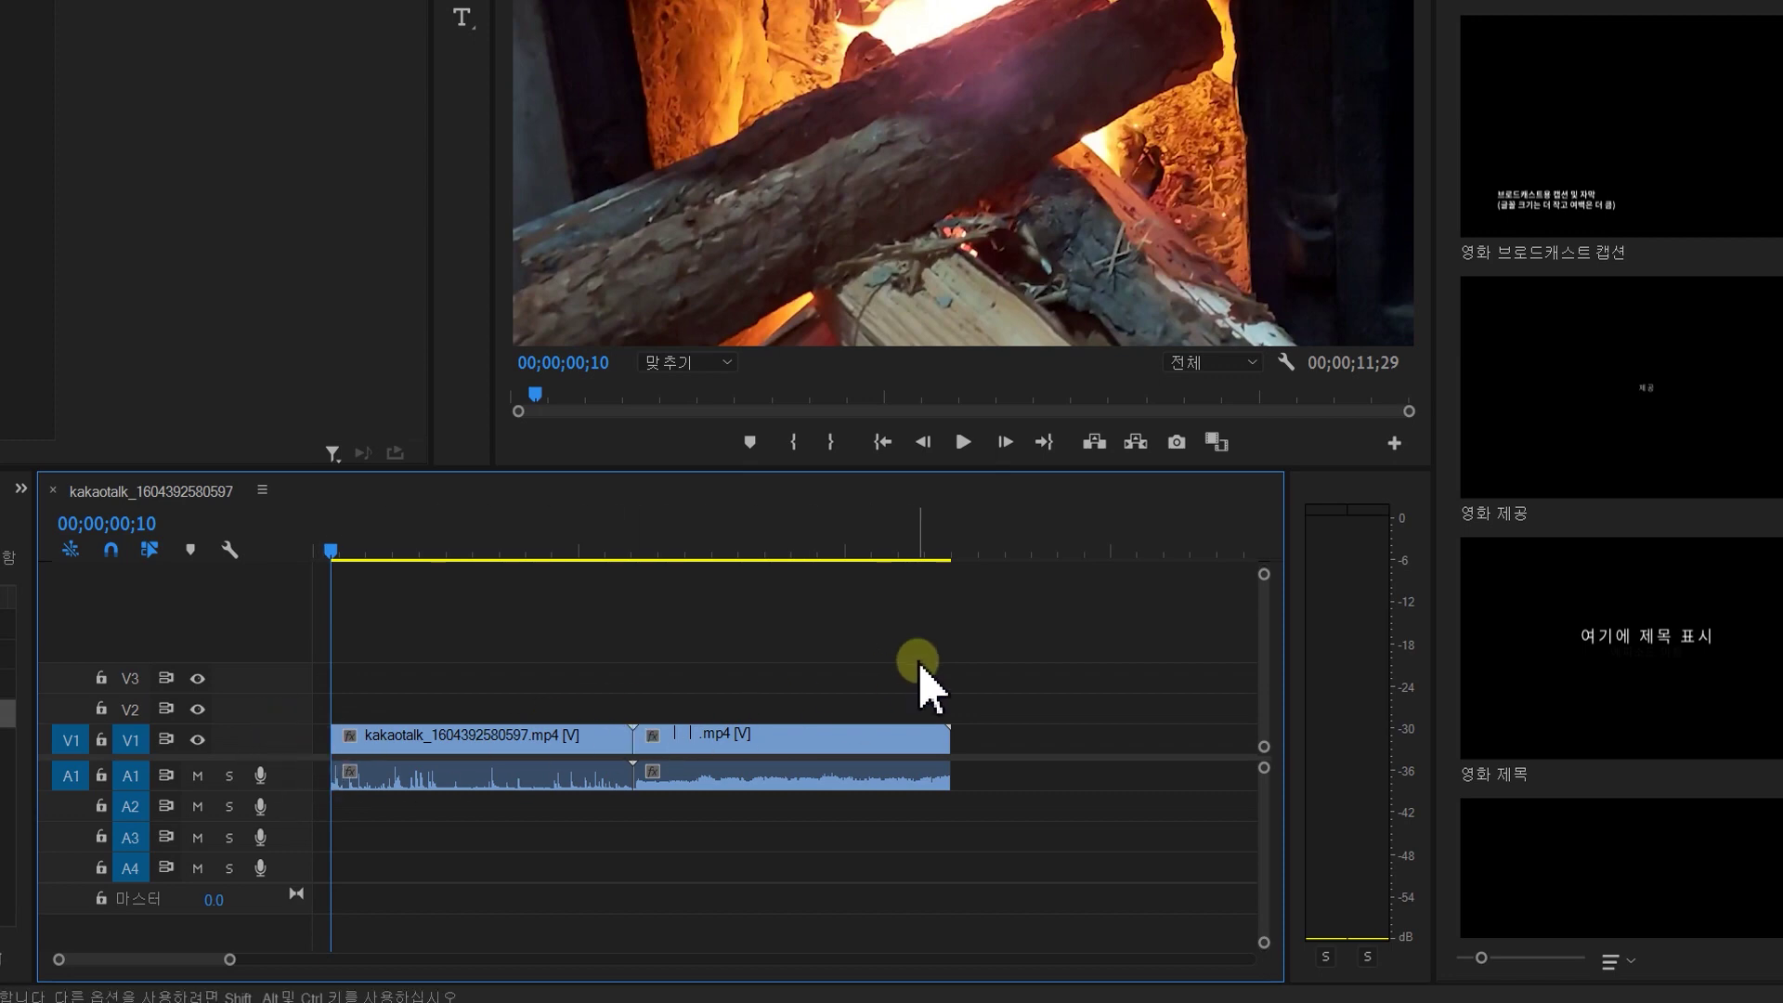
pyautogui.moveTo(929, 553)
pyautogui.mouseDown()
pyautogui.moveTo(950, 547)
pyautogui.moveTo(915, 550)
pyautogui.mouseUp()
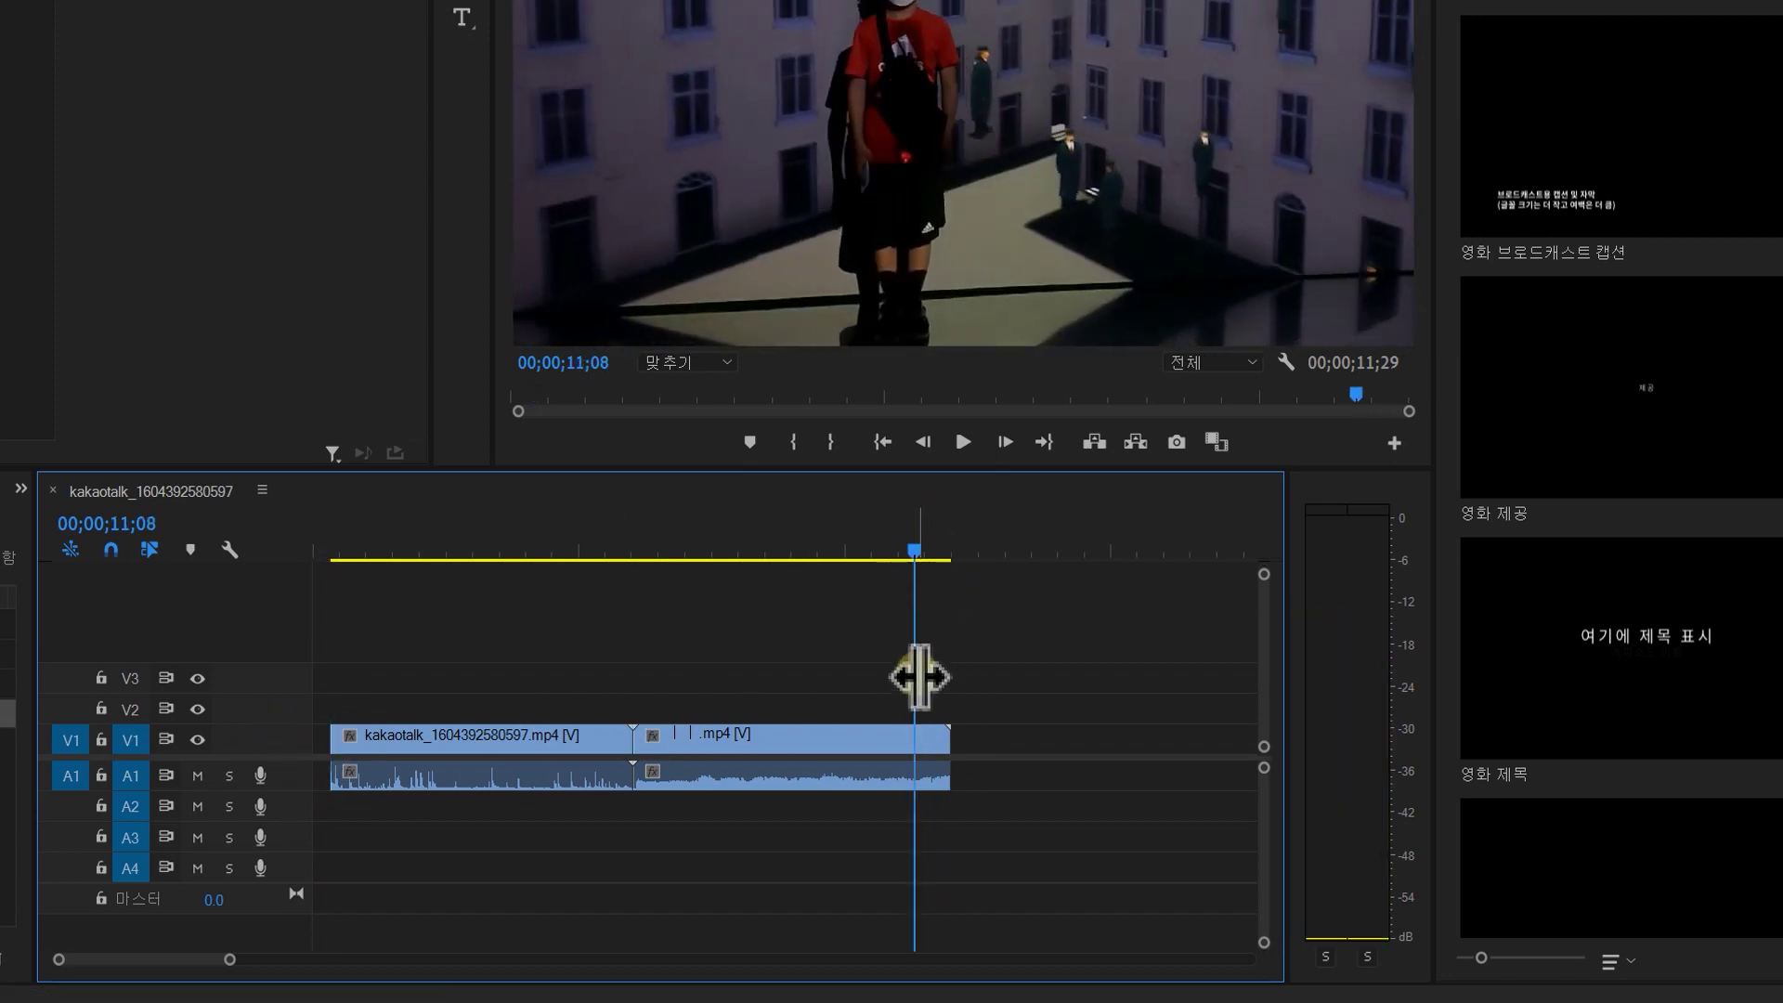
pyautogui.moveTo(945, 738); pyautogui.dragTo(914, 738)
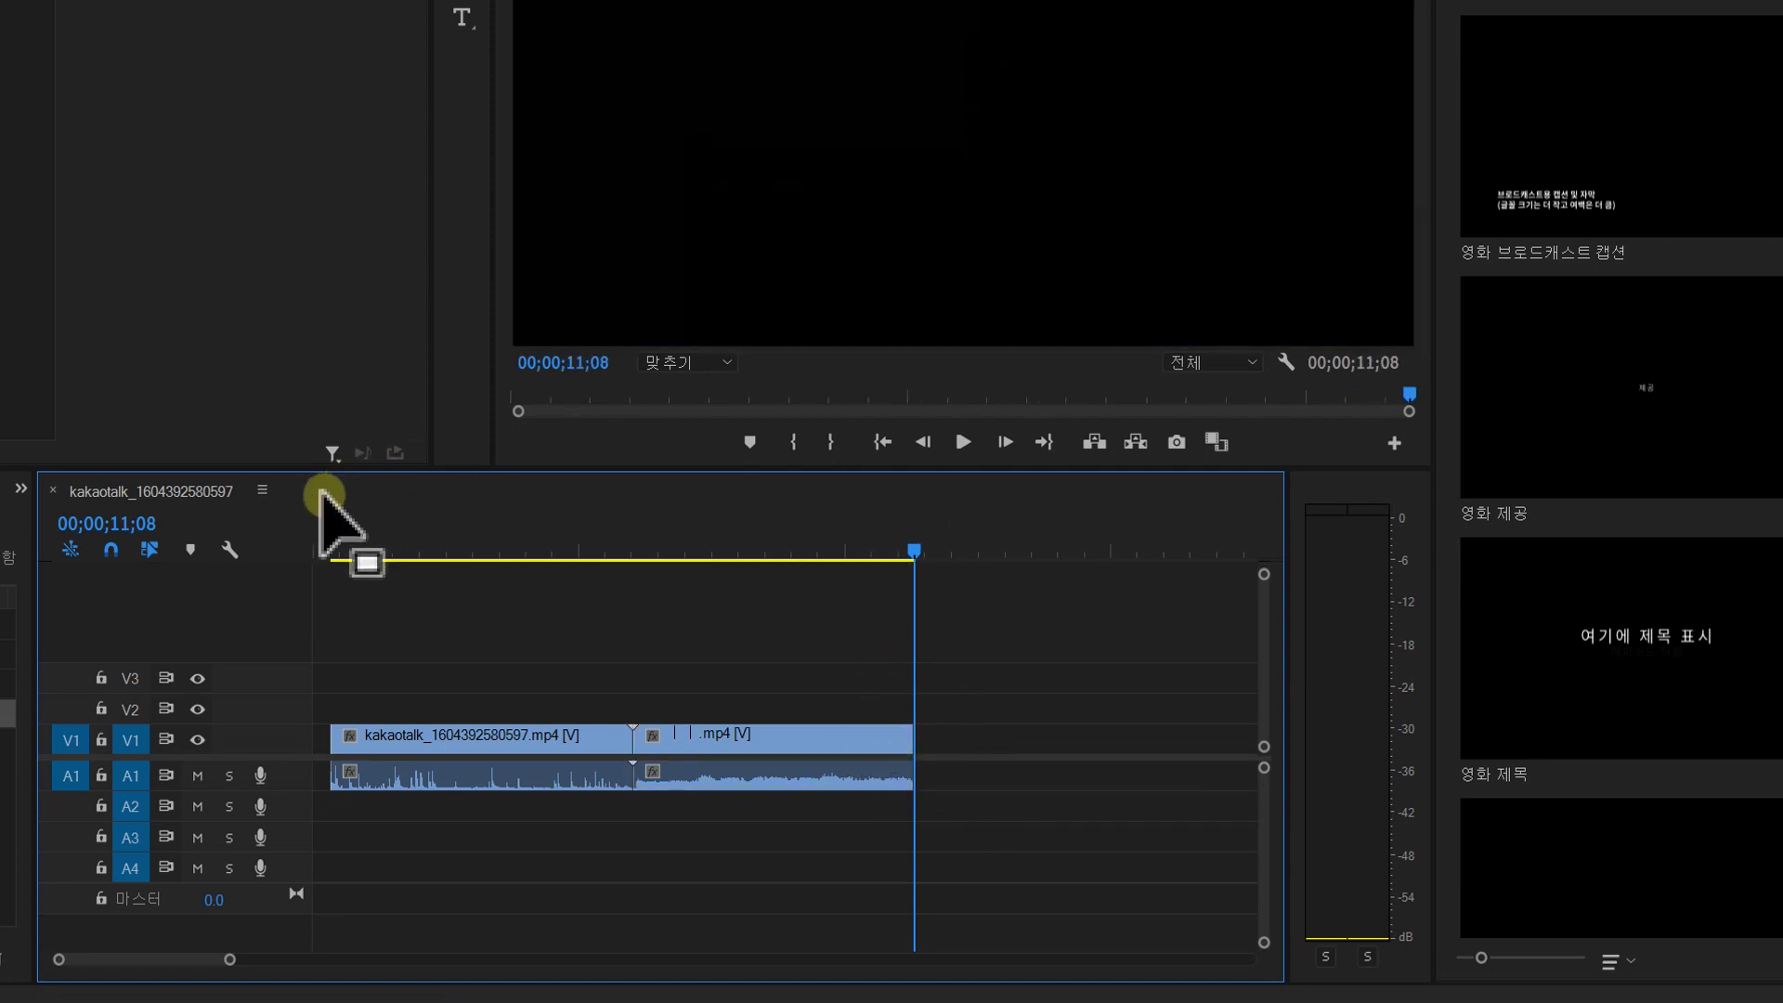
# Play the trimmed sequence from 00;00;00;00 to check the empty gap before the fireplace clip, and return to the start
pyautogui.moveTo(357, 548); pyautogui.dragTo(271, 557)
pyautogui.press('space')
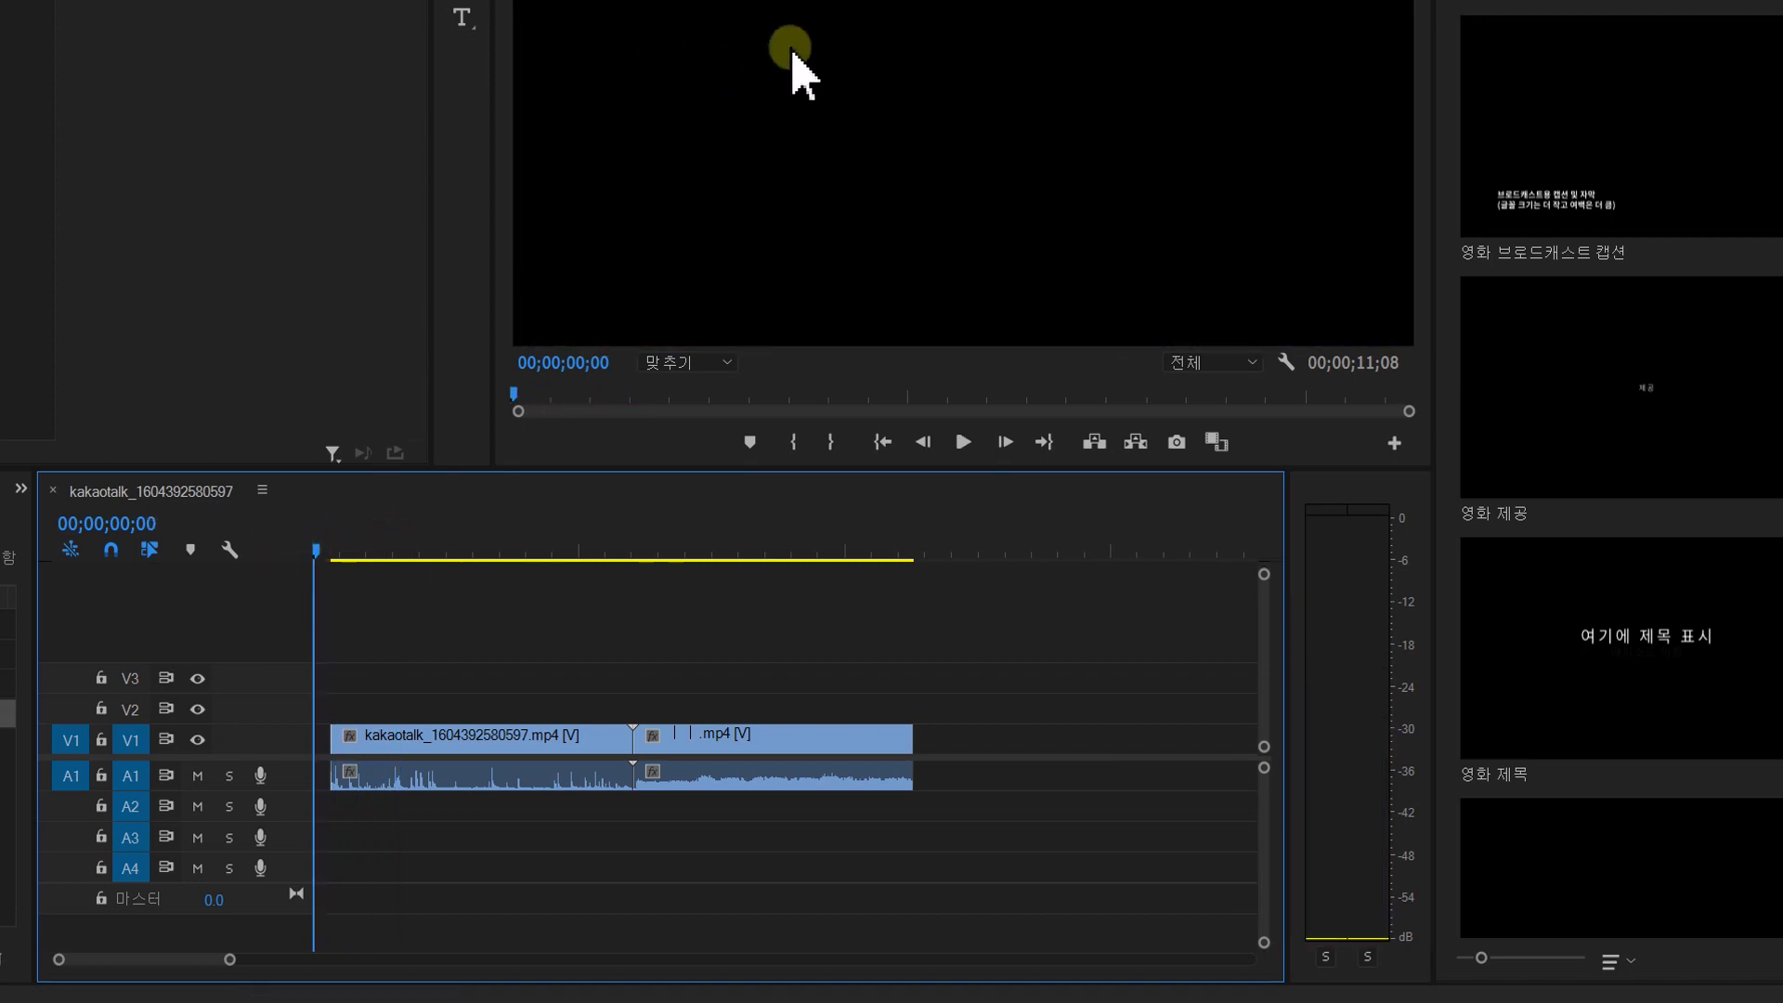
pyautogui.press('space')
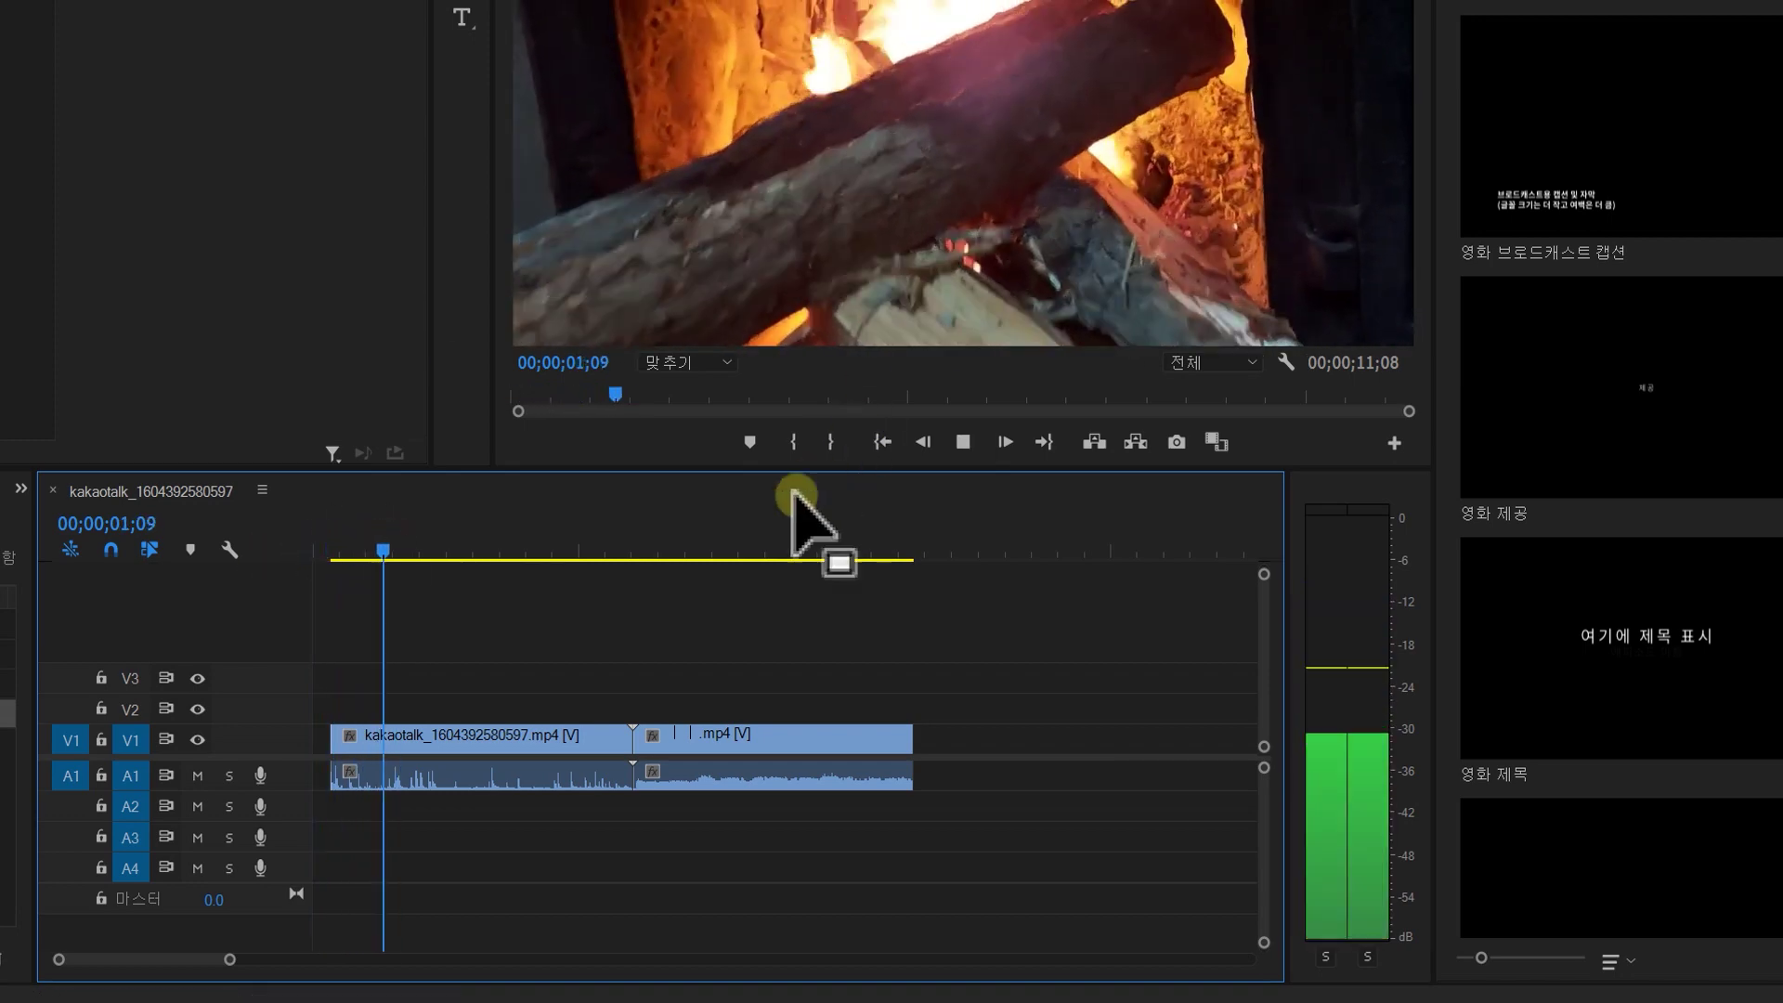
pyautogui.press('space')
pyautogui.moveTo(409, 555); pyautogui.dragTo(199, 520)
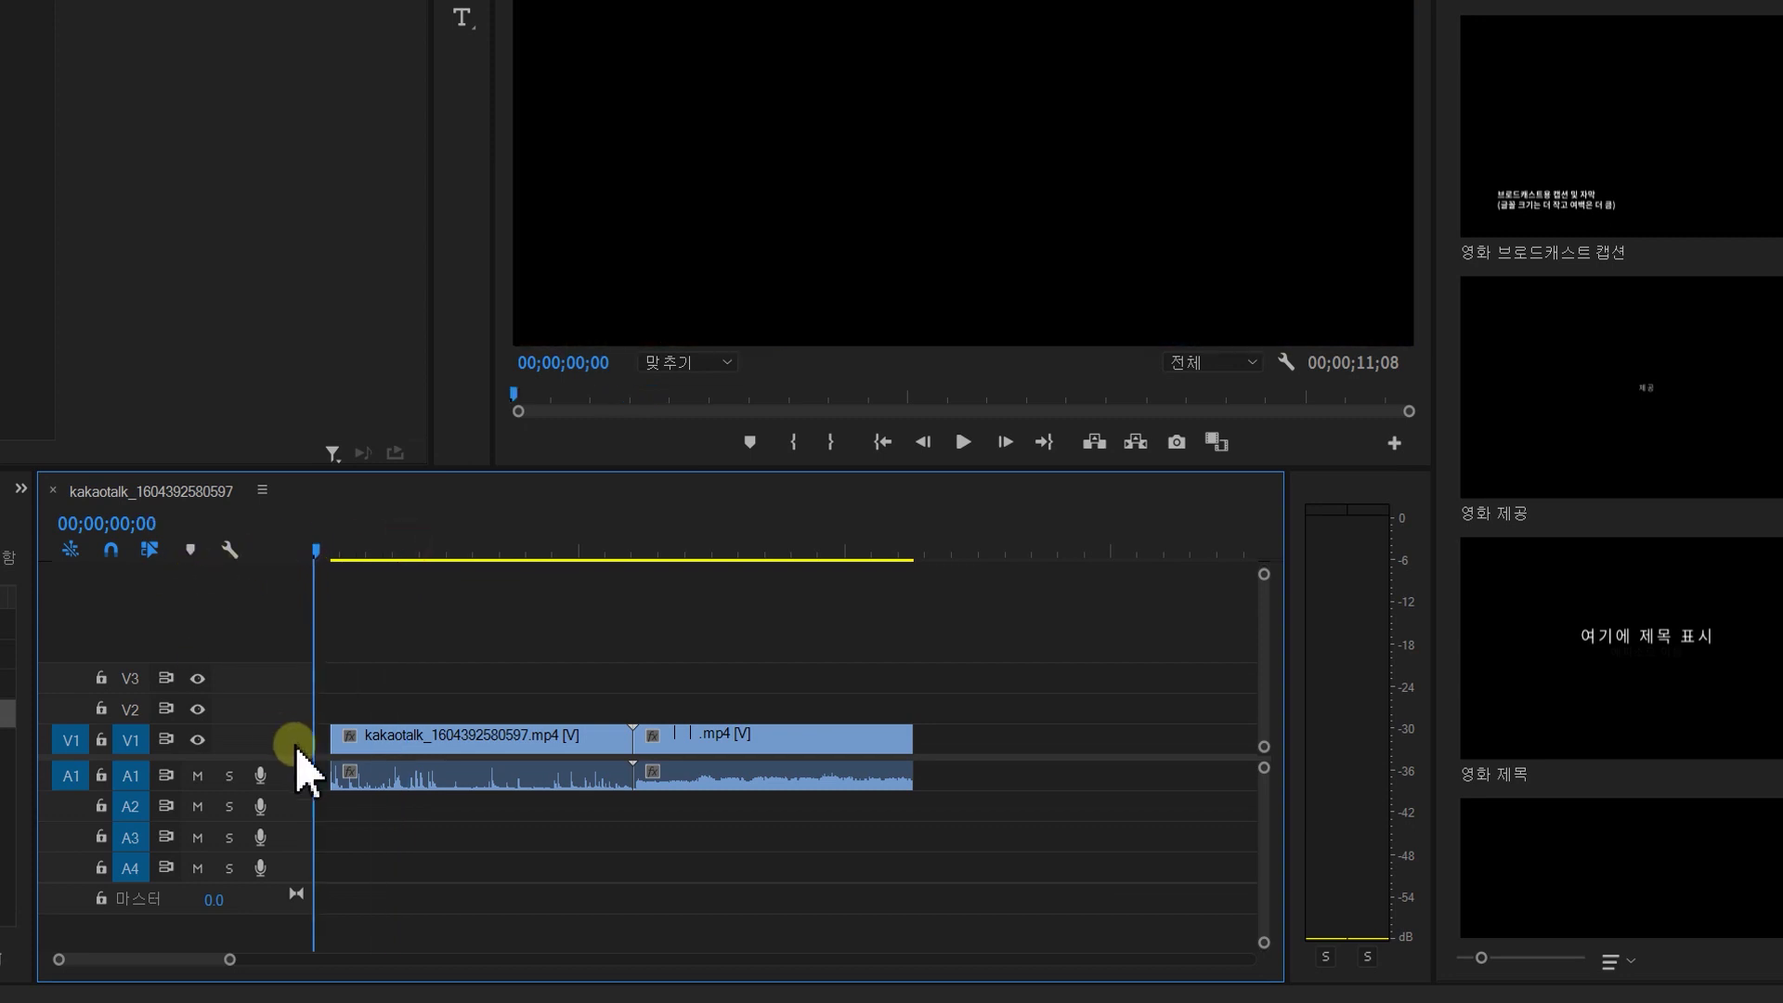
# Ripple delete the empty gap before the fireplace clip on V1
pyautogui.moveTo(229, 959); pyautogui.dragTo(111, 959)
pyautogui.moveTo(318, 808); pyautogui.dragTo(436, 787)
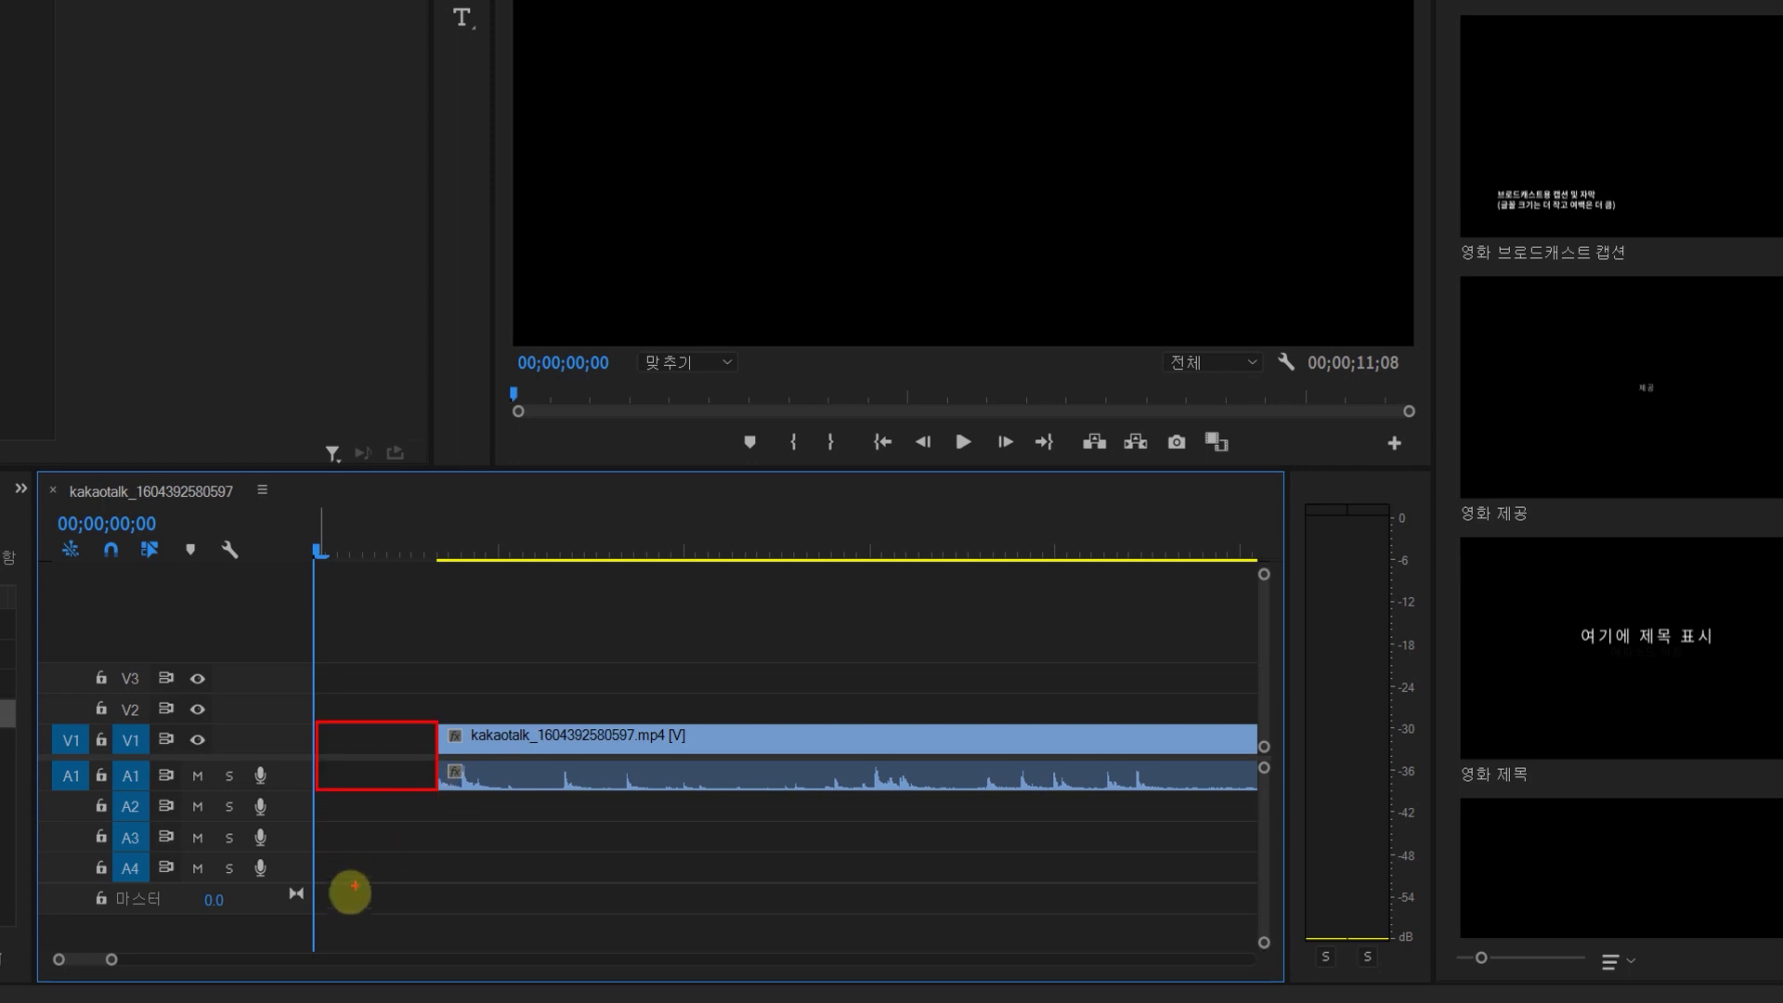
pyautogui.rightClick(354, 740)
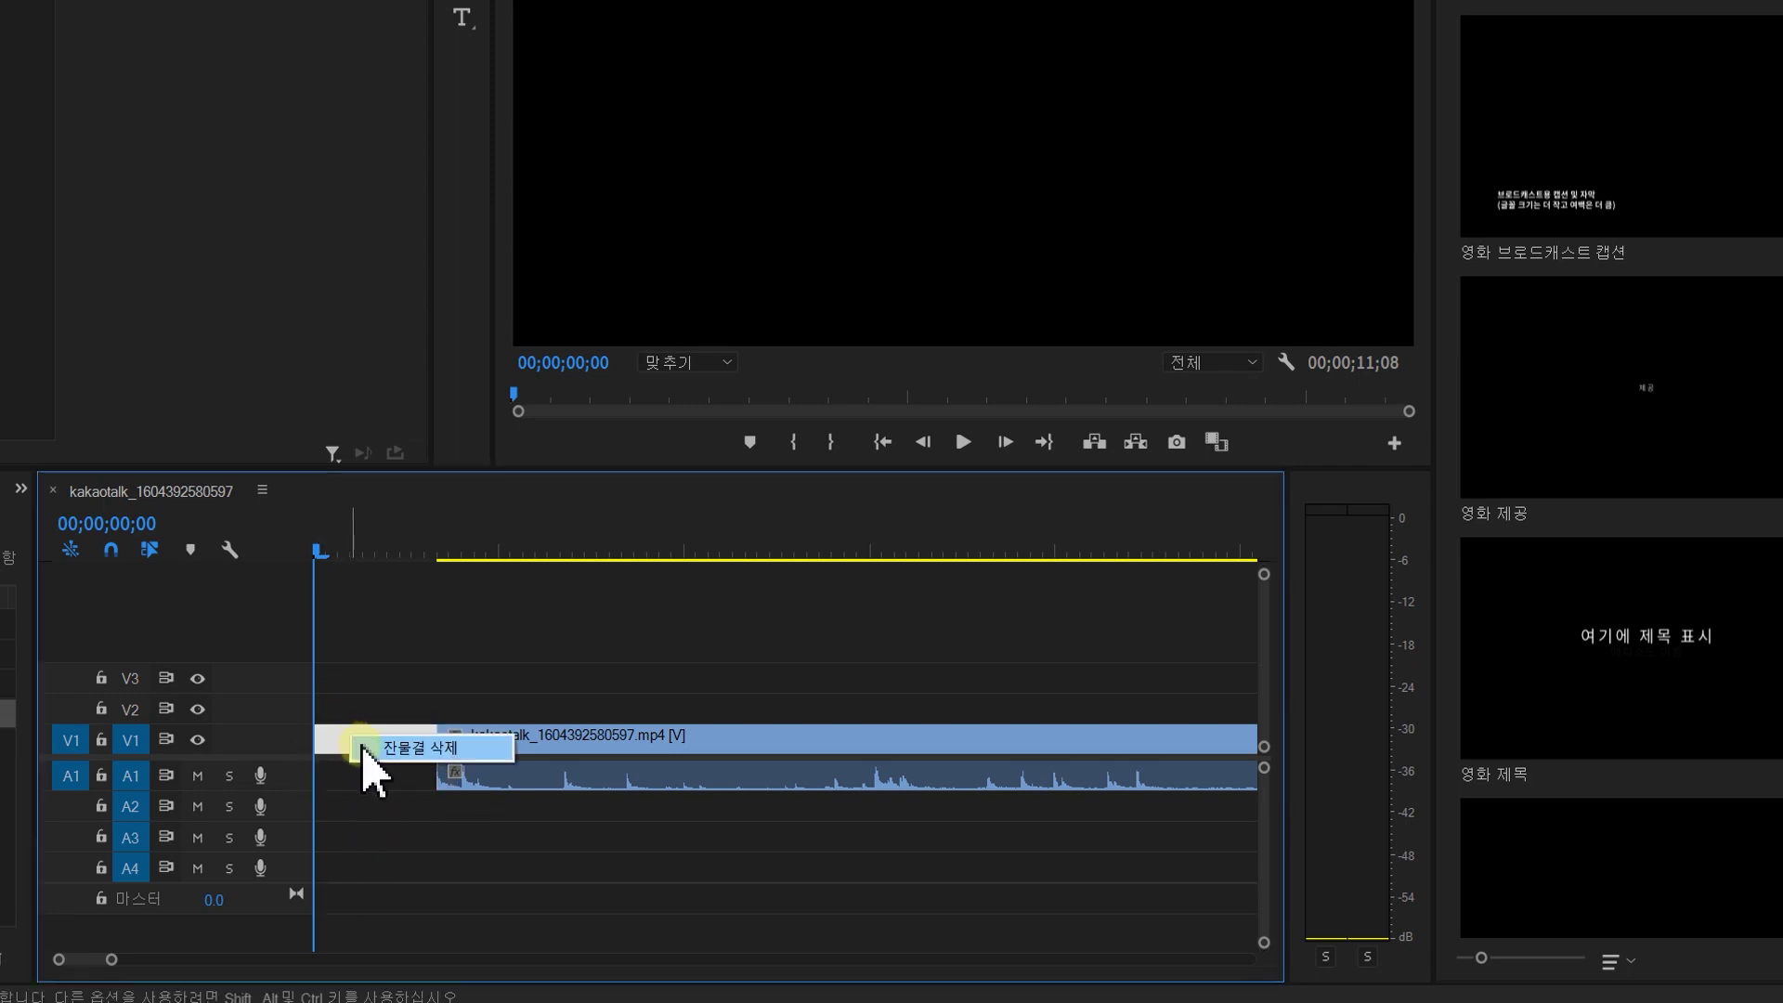
pyautogui.click(363, 748)
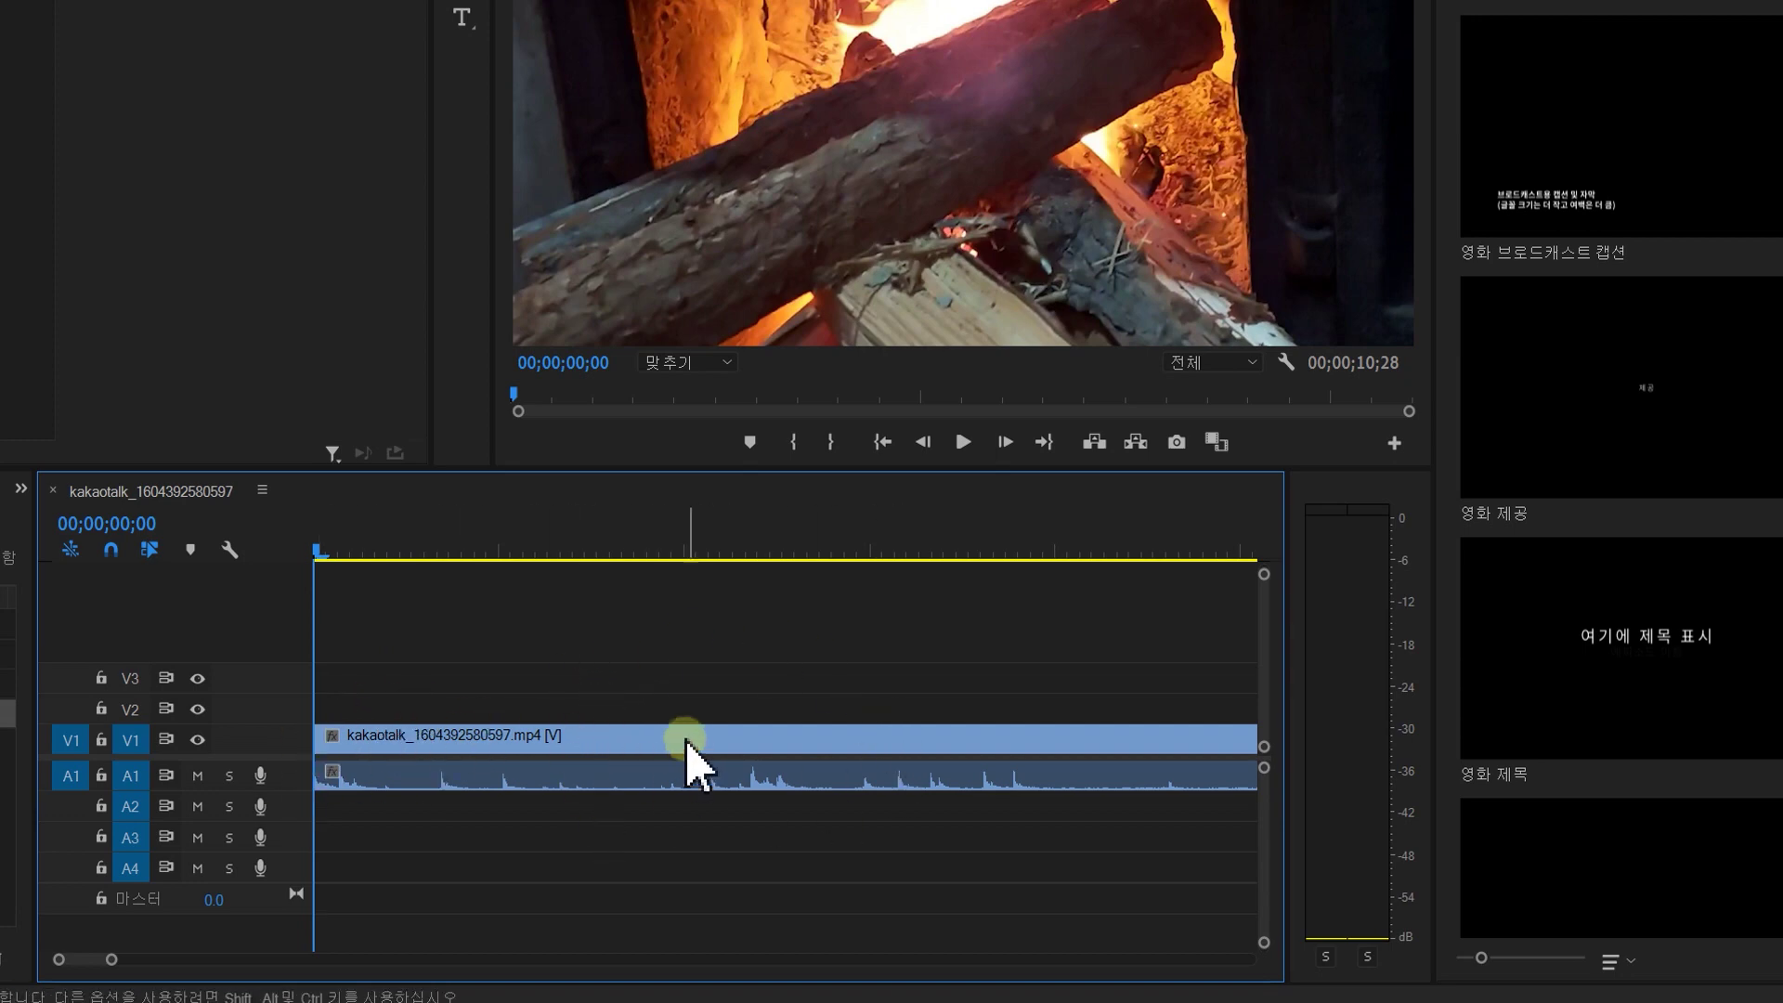
# Play the sequence from the start and position the playhead at 00;00;02;04 within the fireplace clip
pyautogui.press('space')
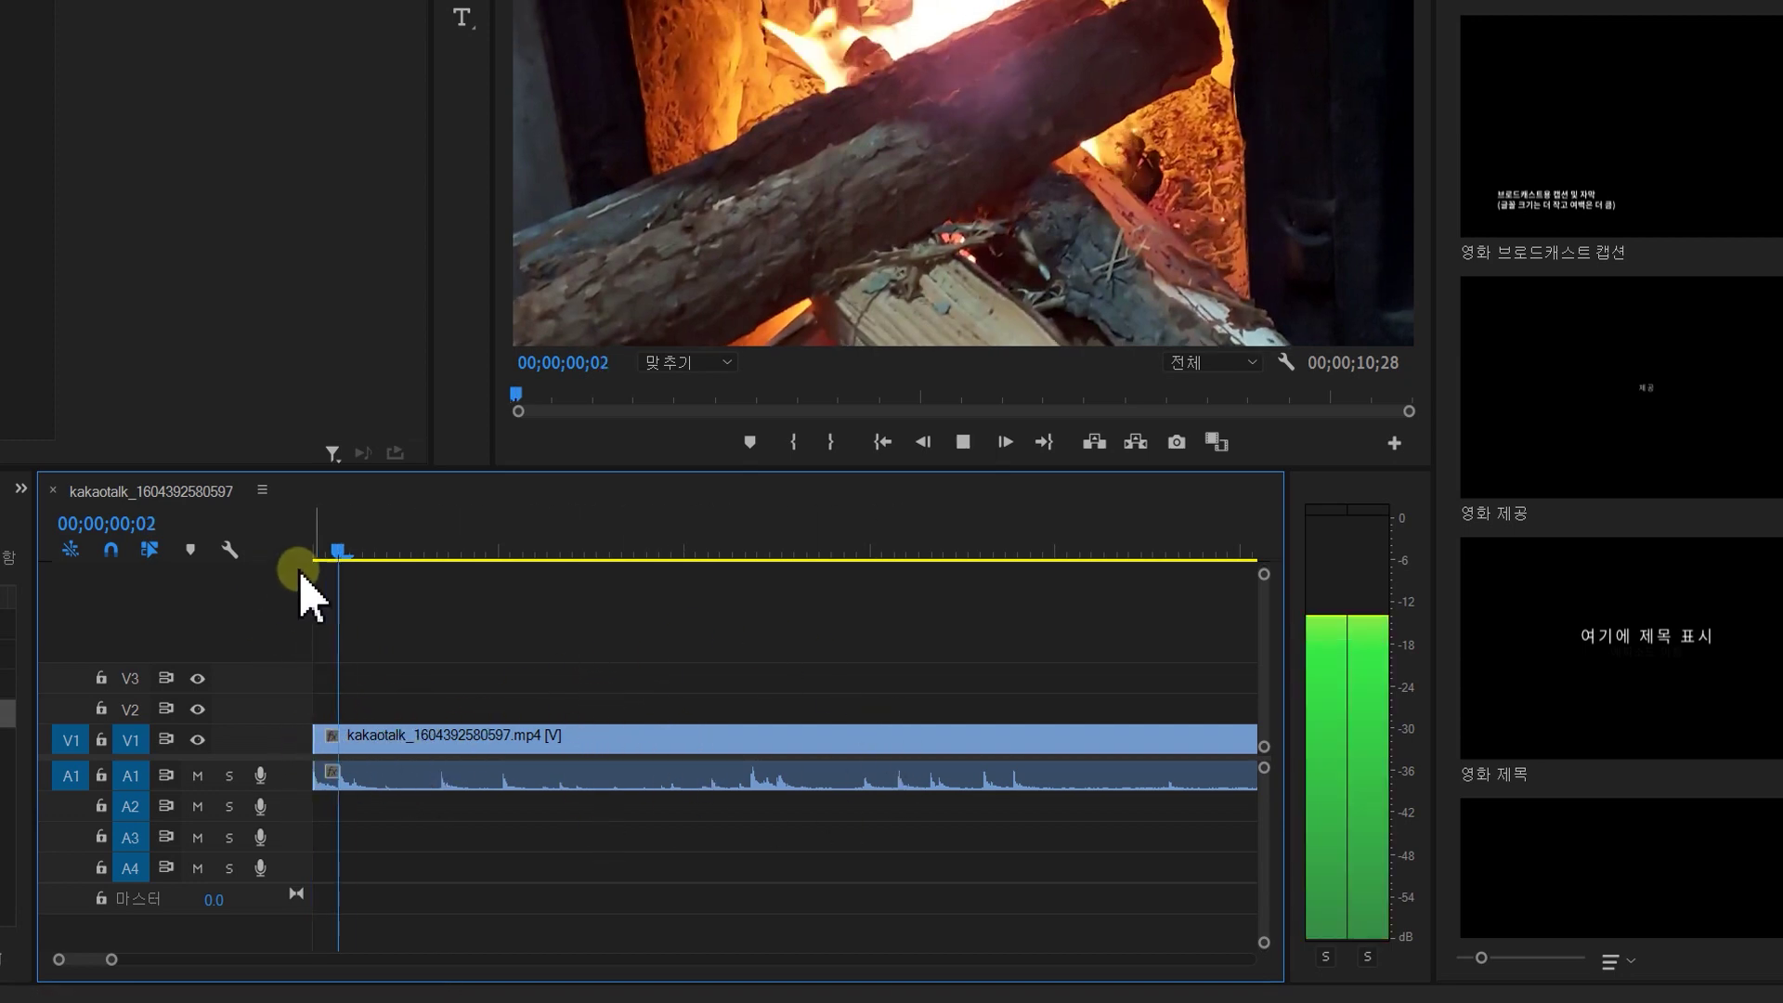
pyautogui.press('-')
pyautogui.press('-')
pyautogui.press('-')
pyautogui.press('space')
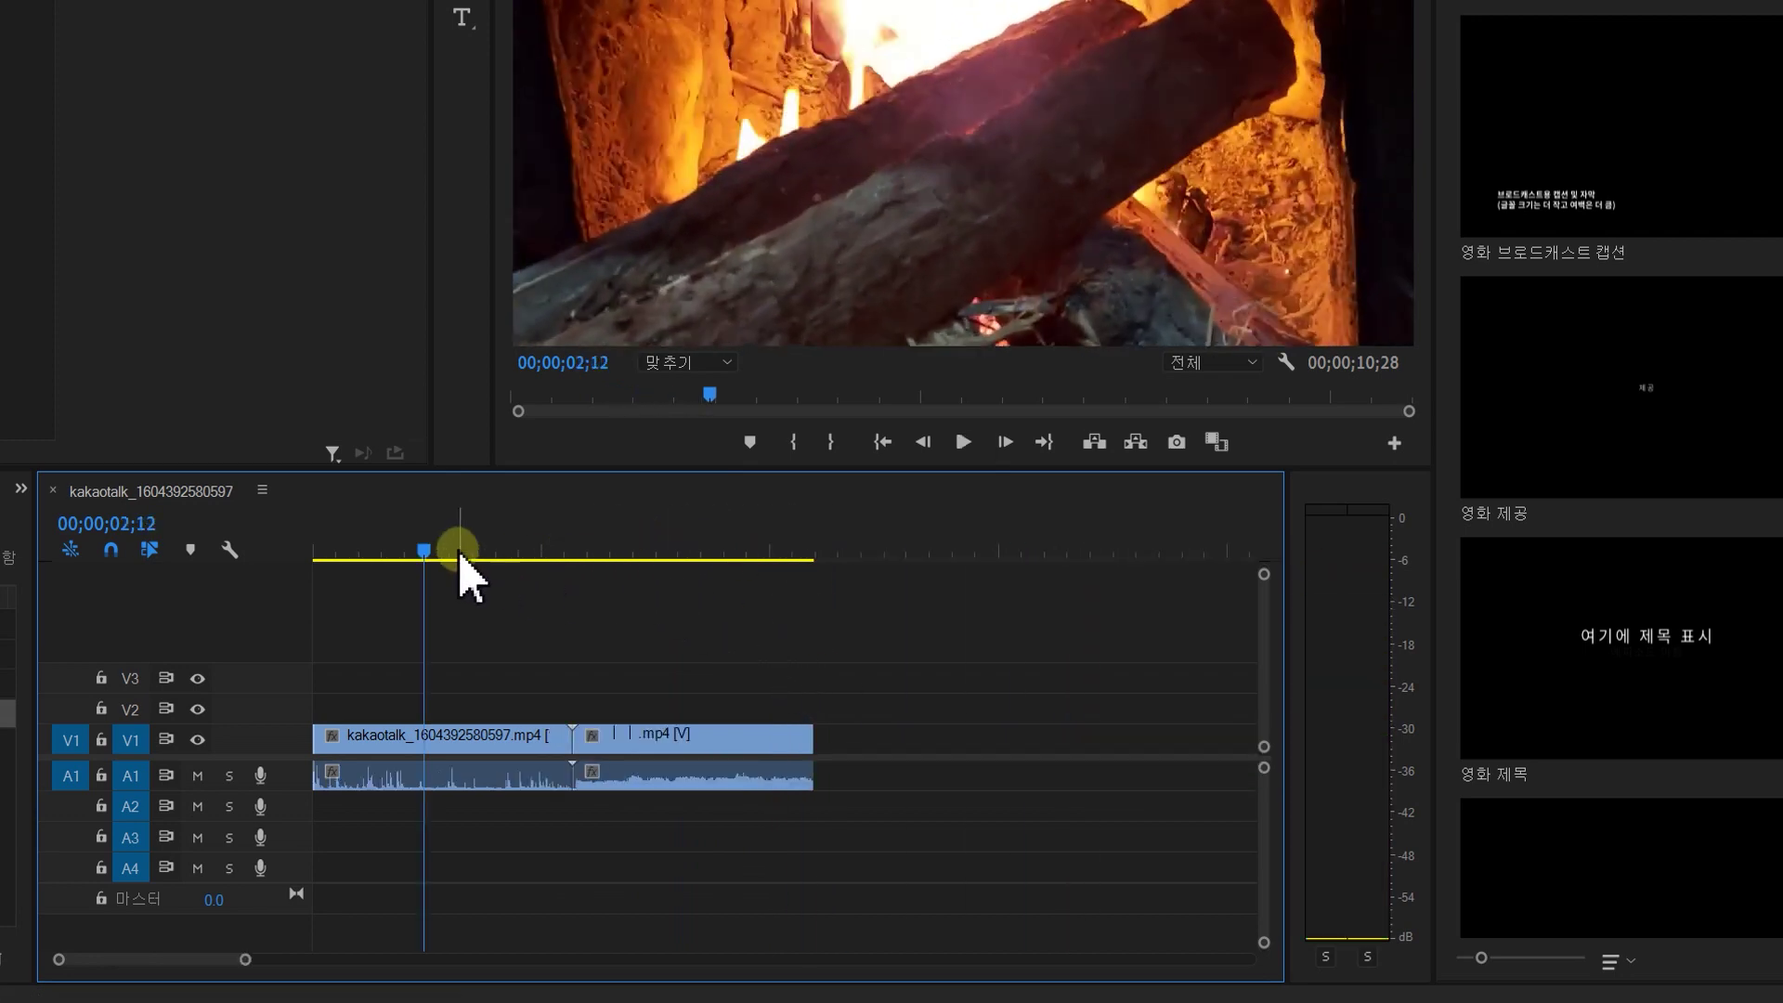
pyautogui.moveTo(428, 556); pyautogui.dragTo(419, 722)
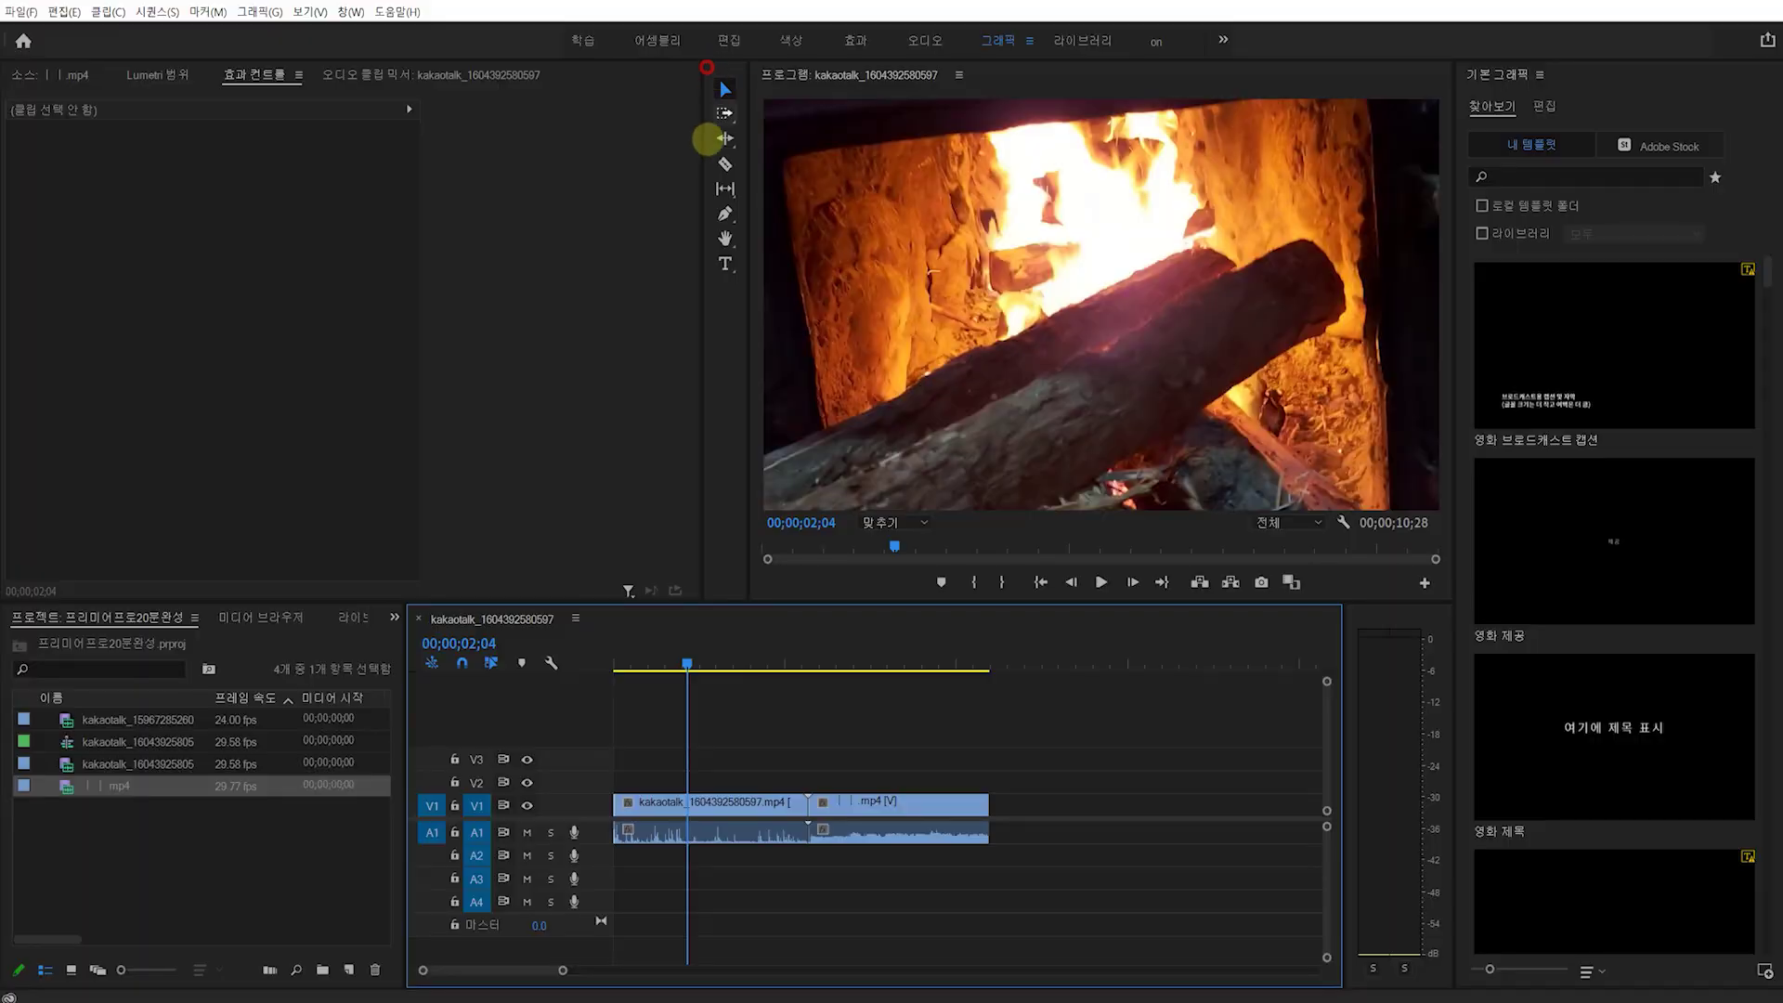
# Dock the Tools panel between the Project panel and the timeline, narrow it to one column and widen the timeline
pyautogui.moveTo(707, 139); pyautogui.dragTo(750, 522)
pyautogui.moveTo(724, 72); pyautogui.dragTo(437, 750)
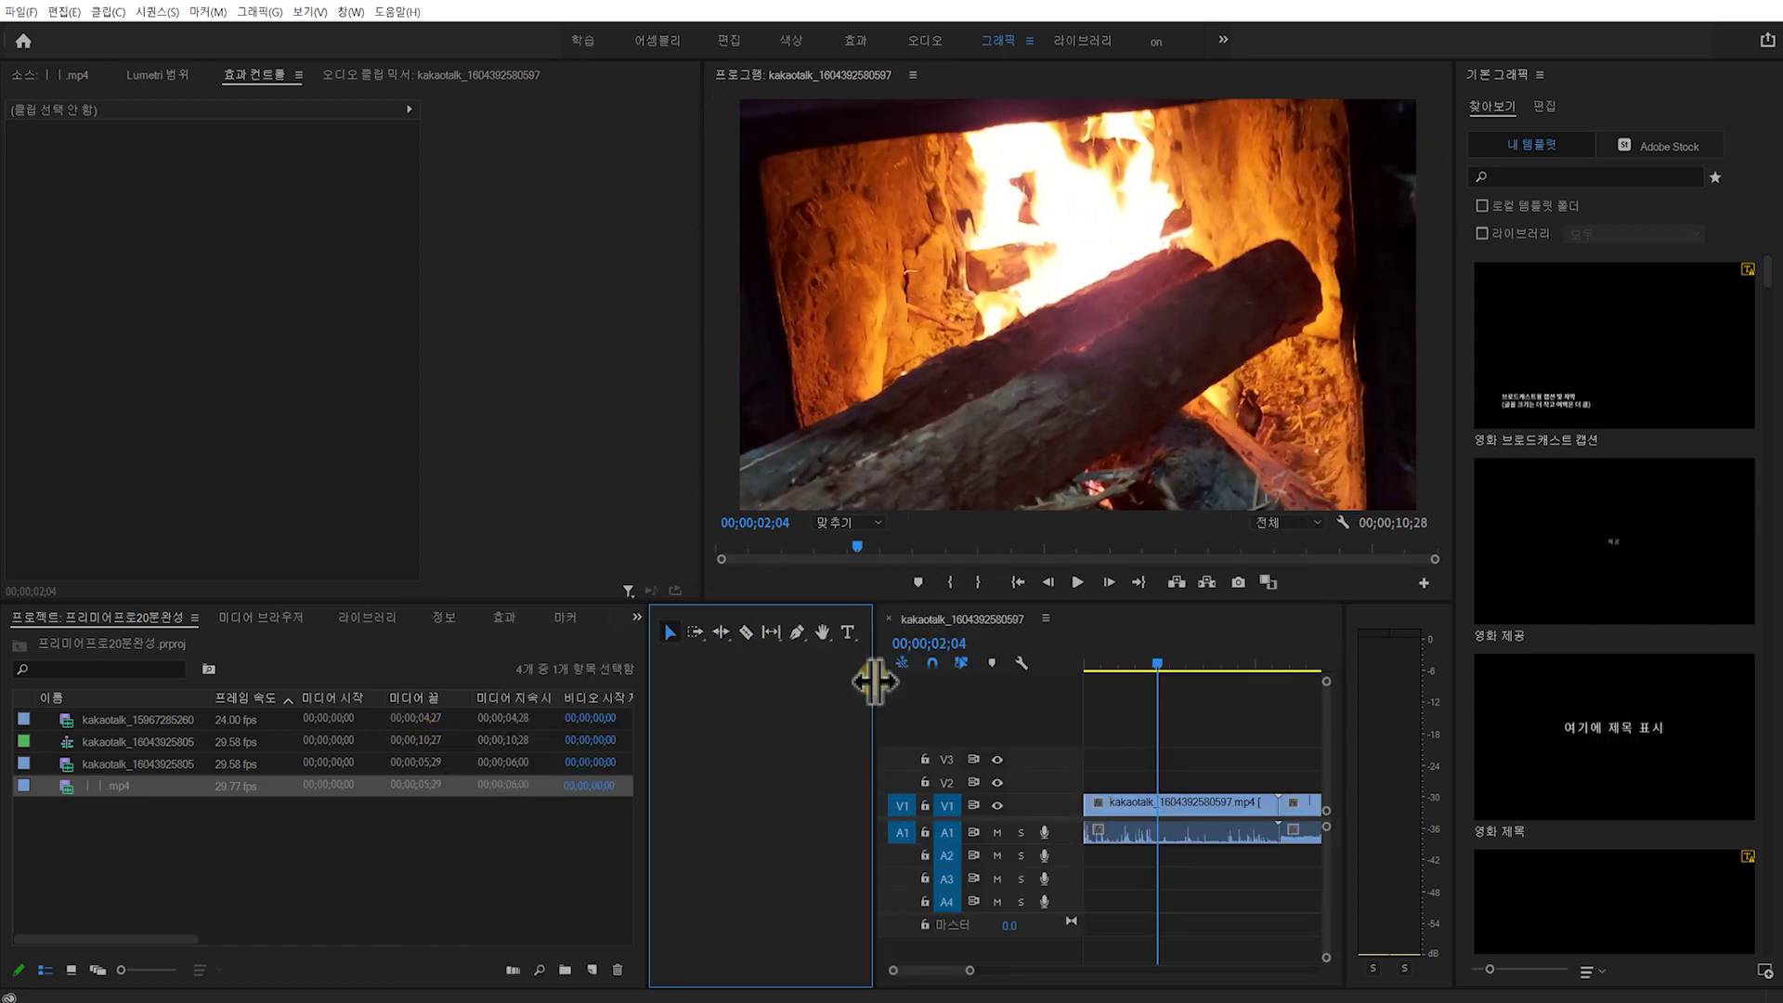
pyautogui.moveTo(873, 689); pyautogui.dragTo(464, 836)
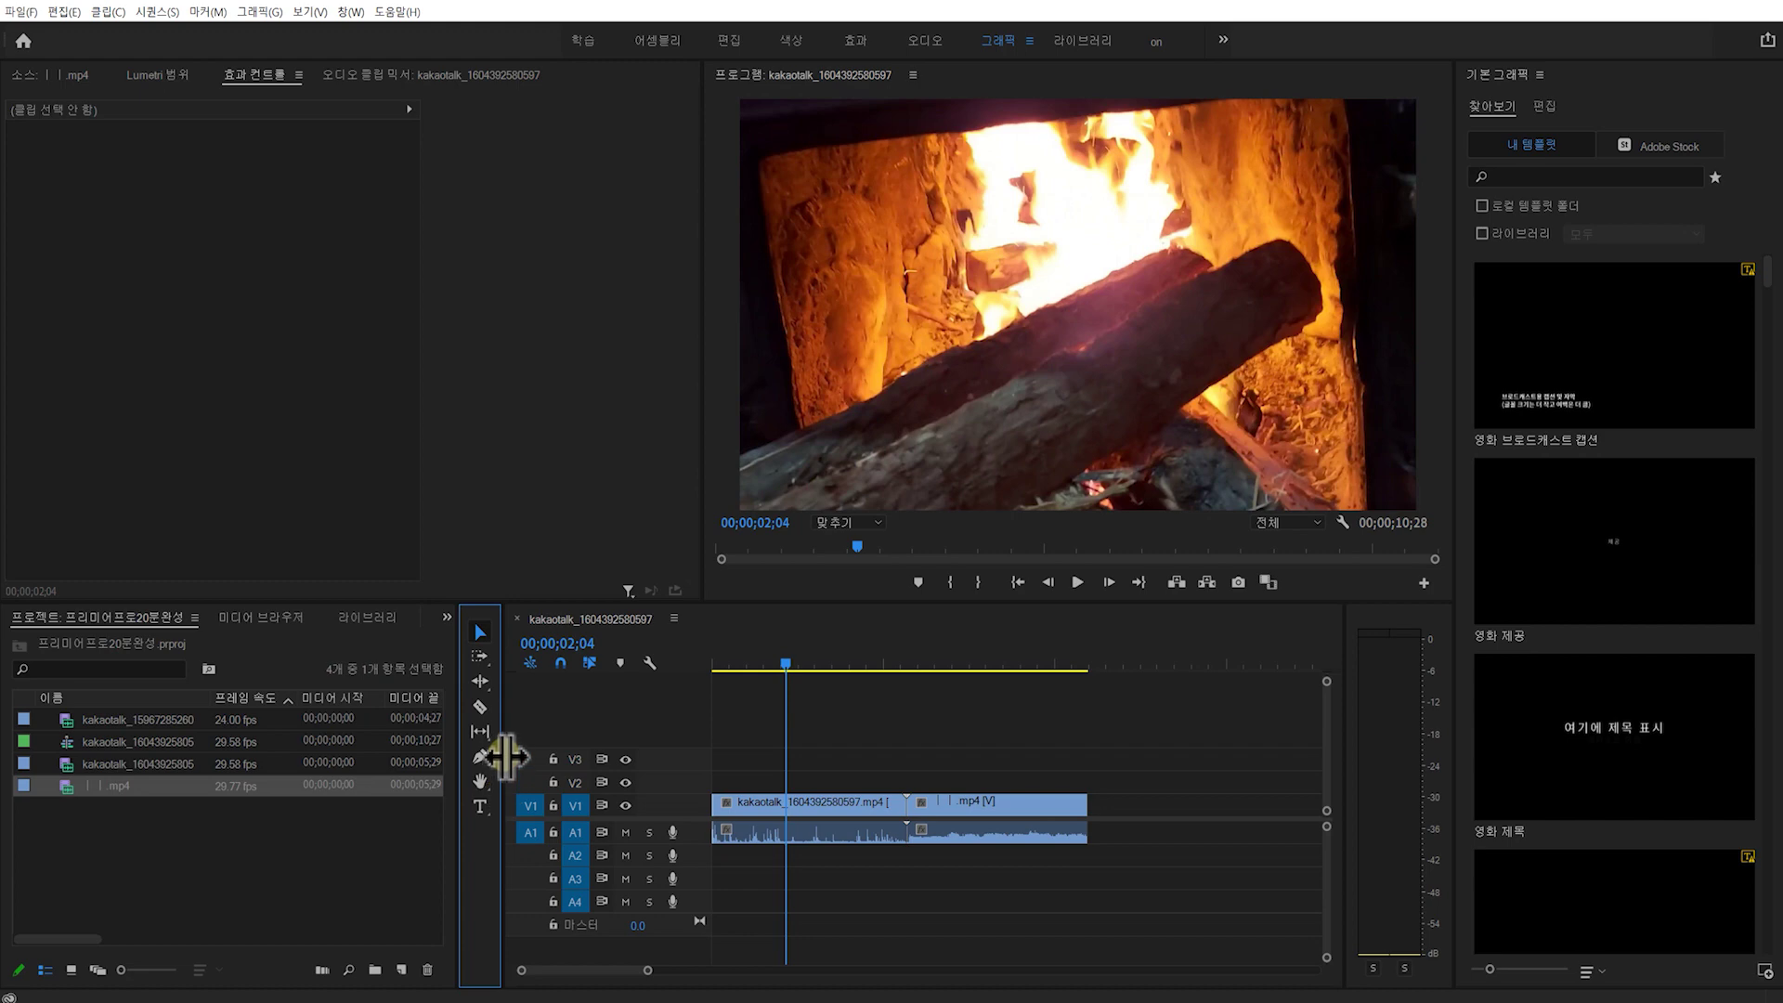
pyautogui.moveTo(505, 749); pyautogui.dragTo(249, 752)
pyautogui.click(530, 665)
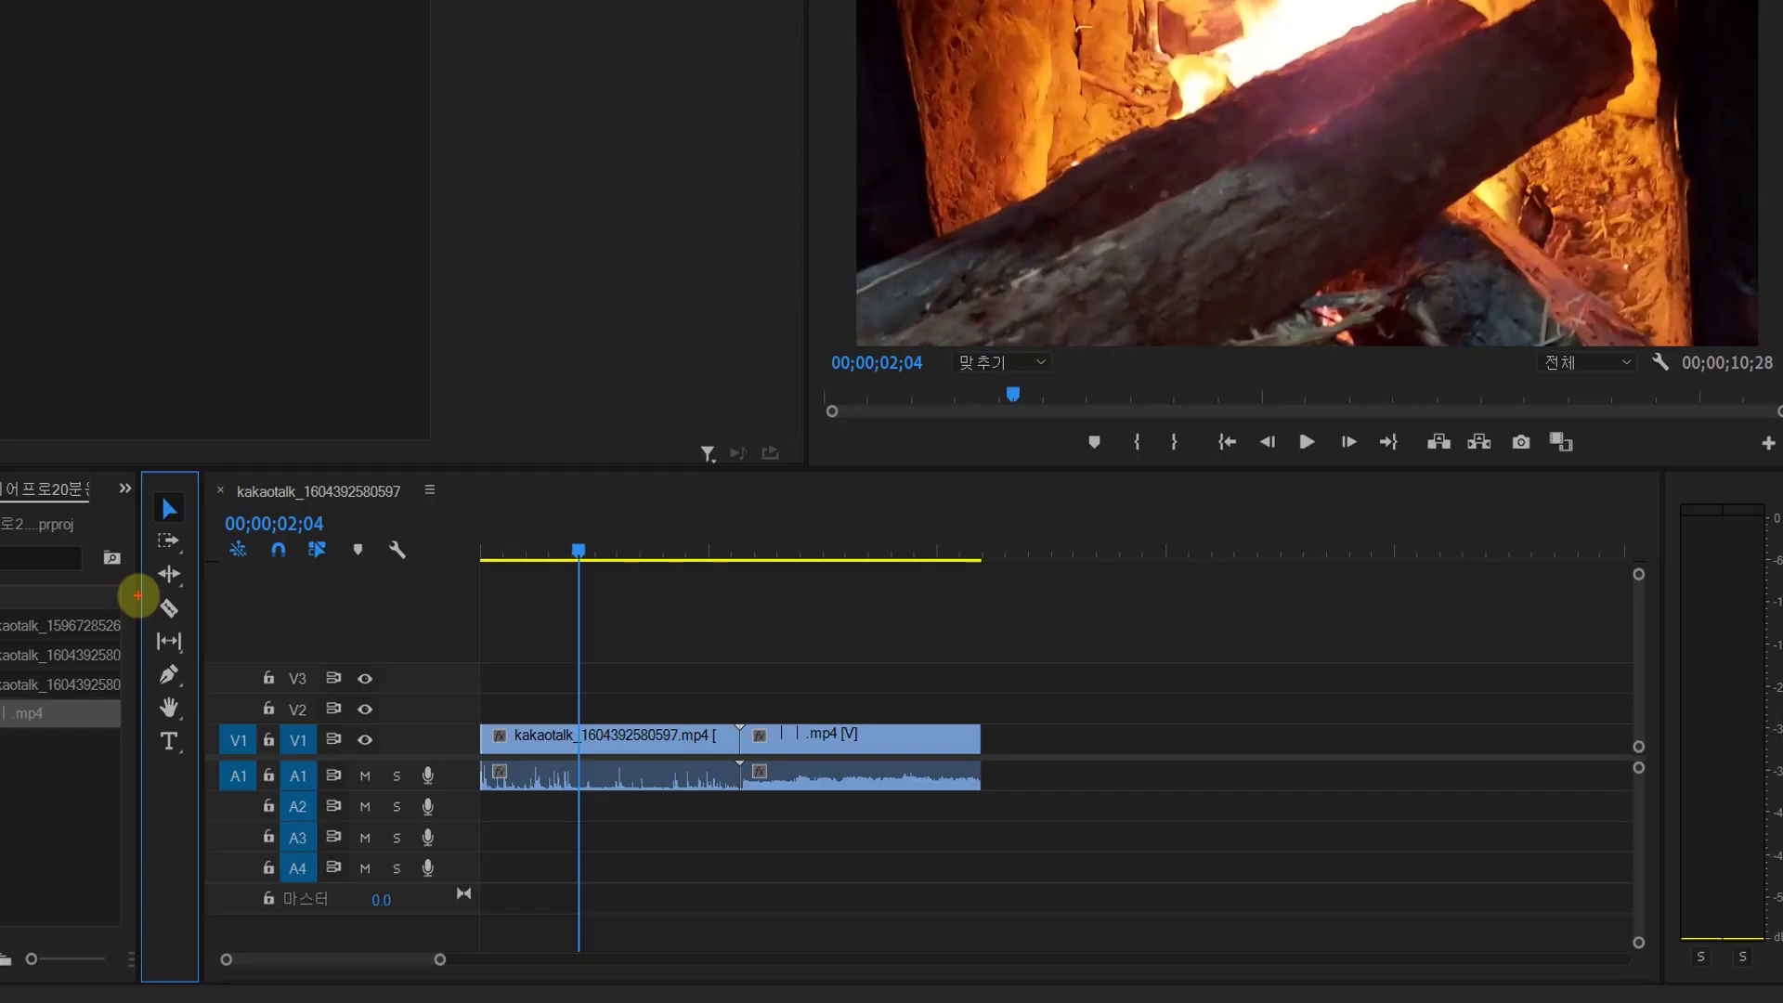
# Split the fireplace clip at 00;00;02;04 with the Razor tool
pyautogui.click(223, 707)
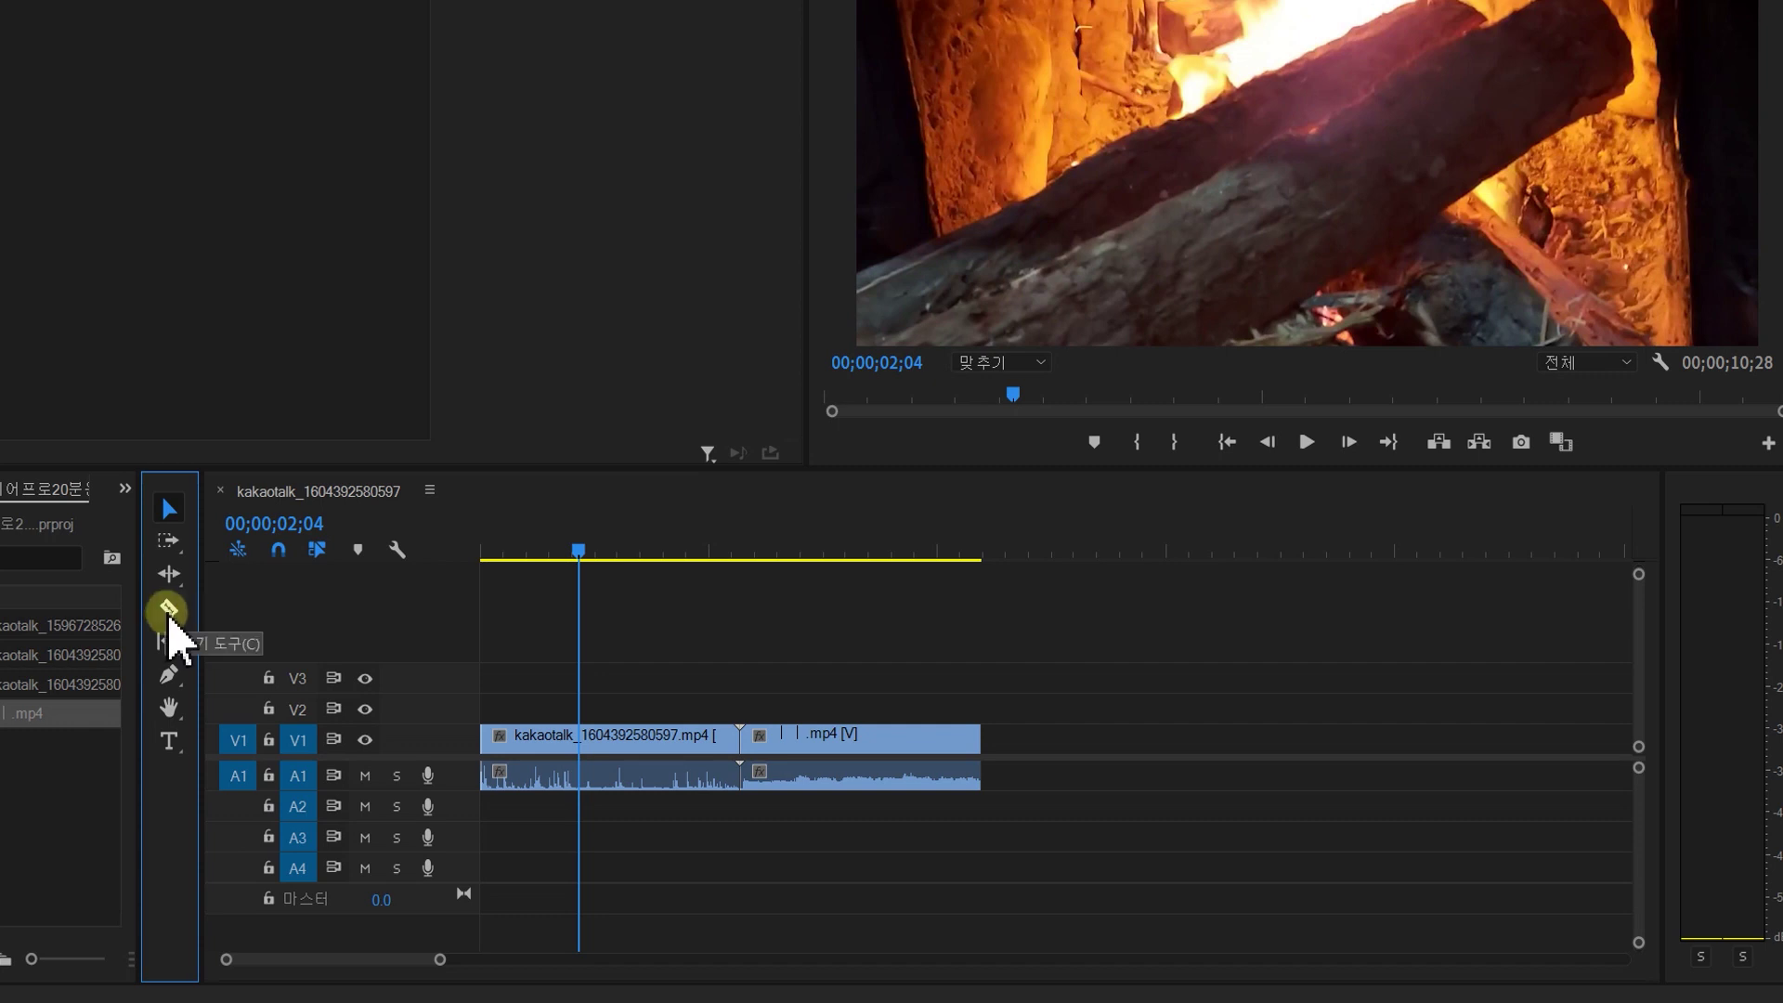
pyautogui.click(168, 611)
pyautogui.click(582, 748)
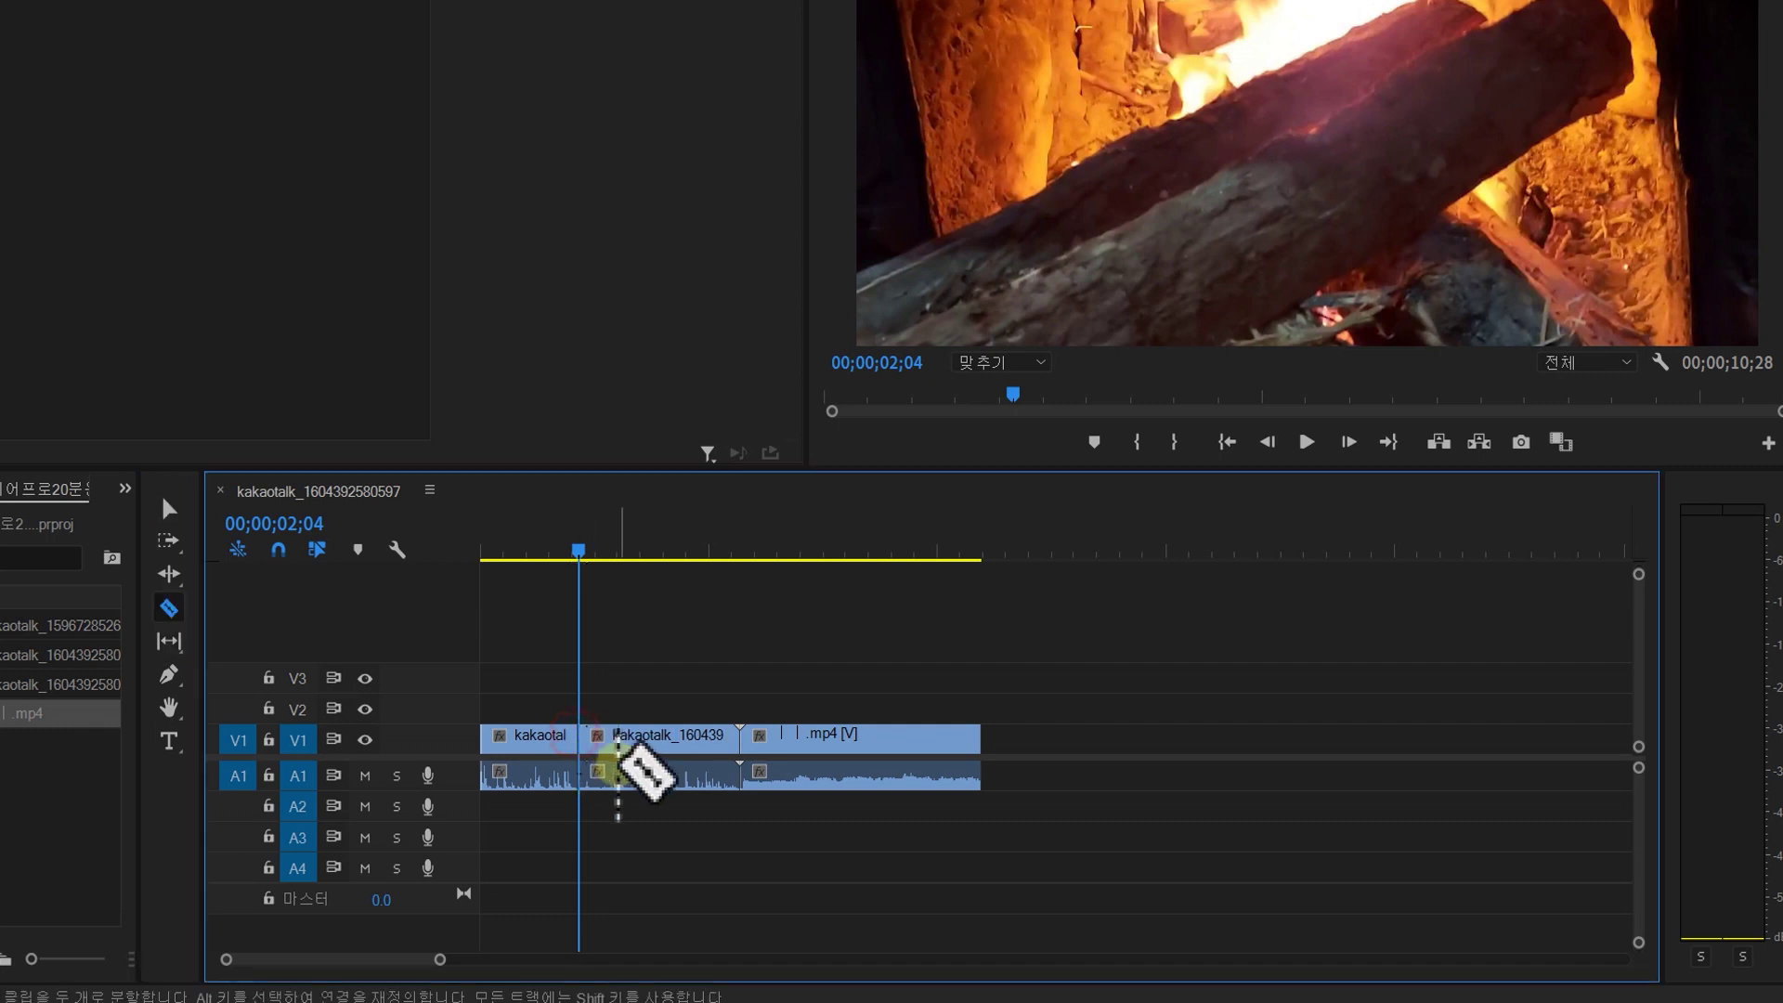
pyautogui.click(582, 549)
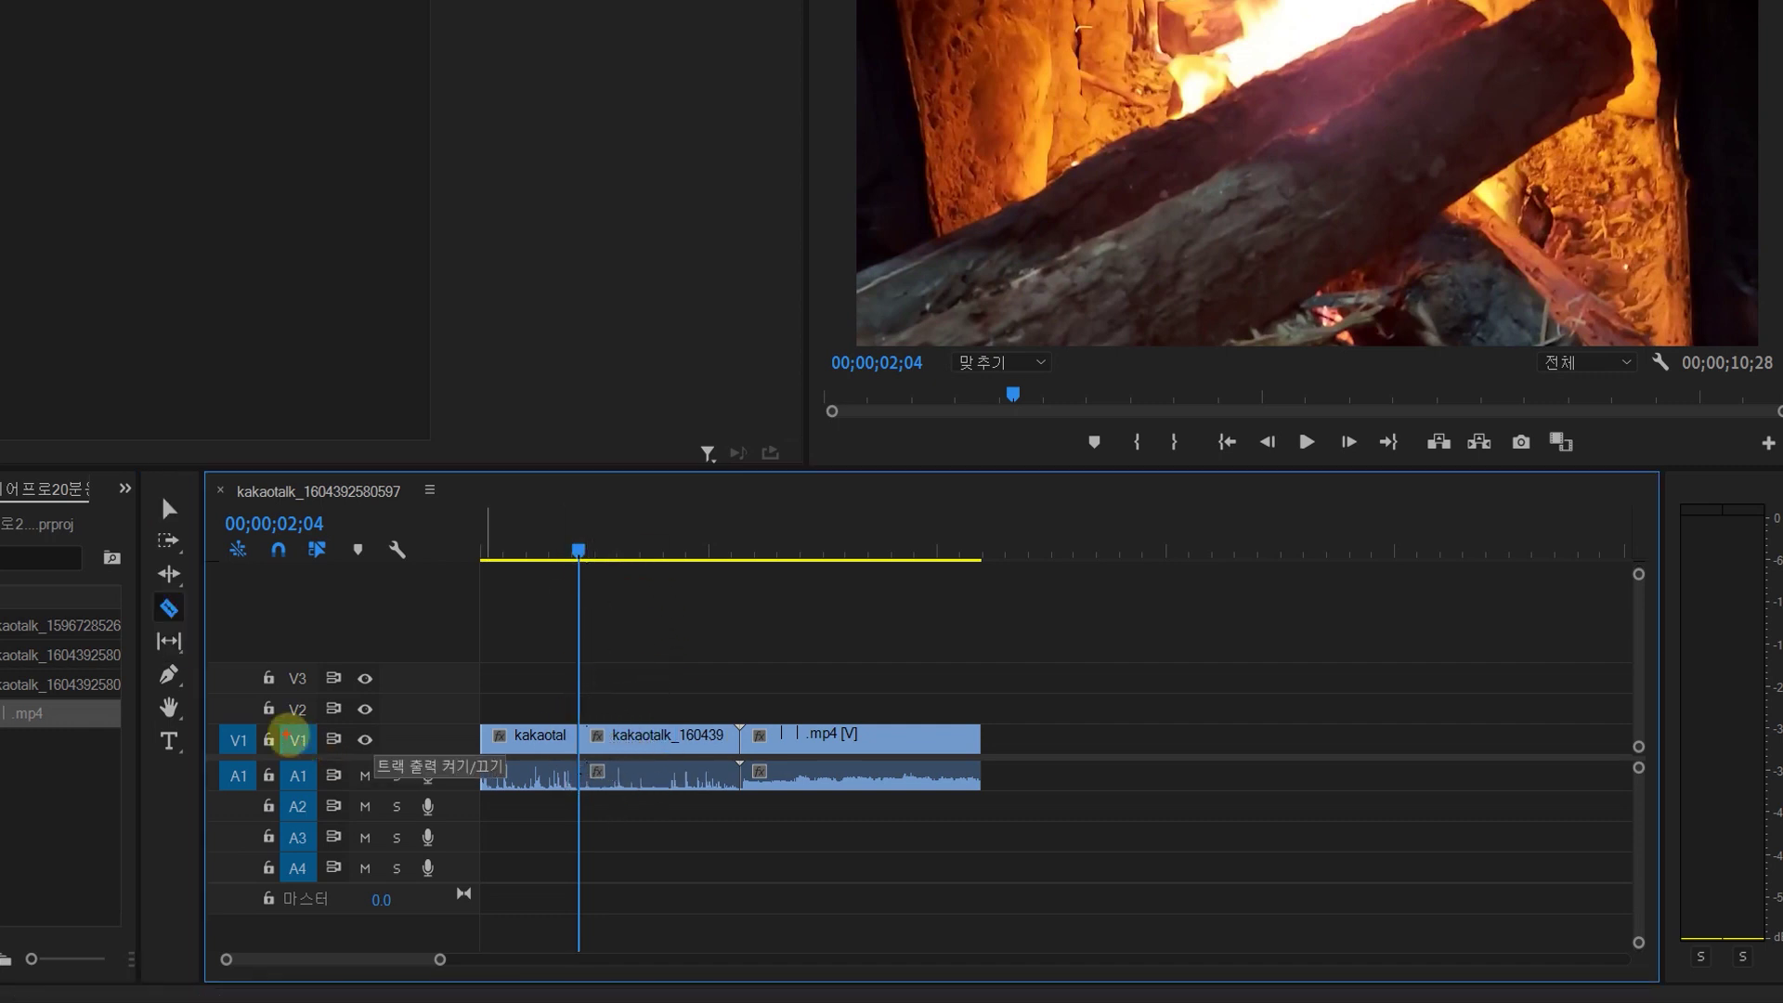
pyautogui.moveTo(592, 748)
pyautogui.mouseDown()
pyautogui.moveTo(891, 736)
pyautogui.moveTo(987, 754)
pyautogui.mouseUp()
pyautogui.moveTo(271, 763)
pyautogui.mouseDown()
pyautogui.moveTo(287, 791)
pyautogui.moveTo(998, 793)
pyautogui.mouseUp()
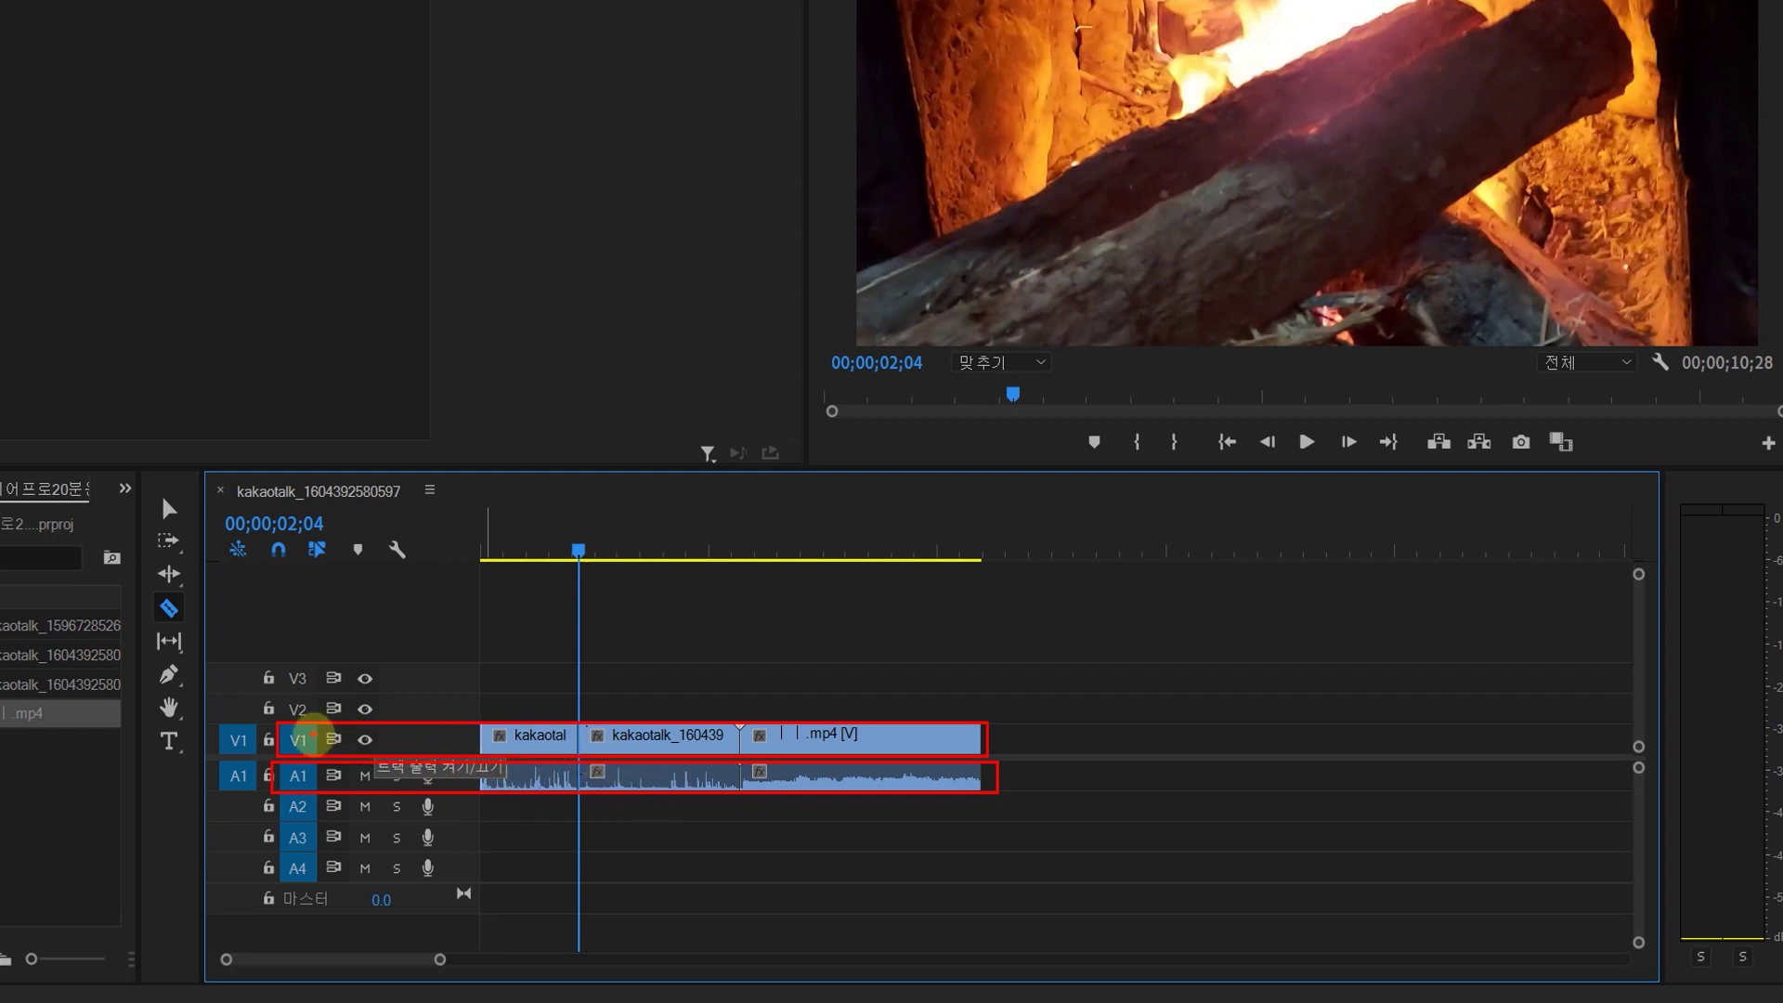
pyautogui.press('Escape')
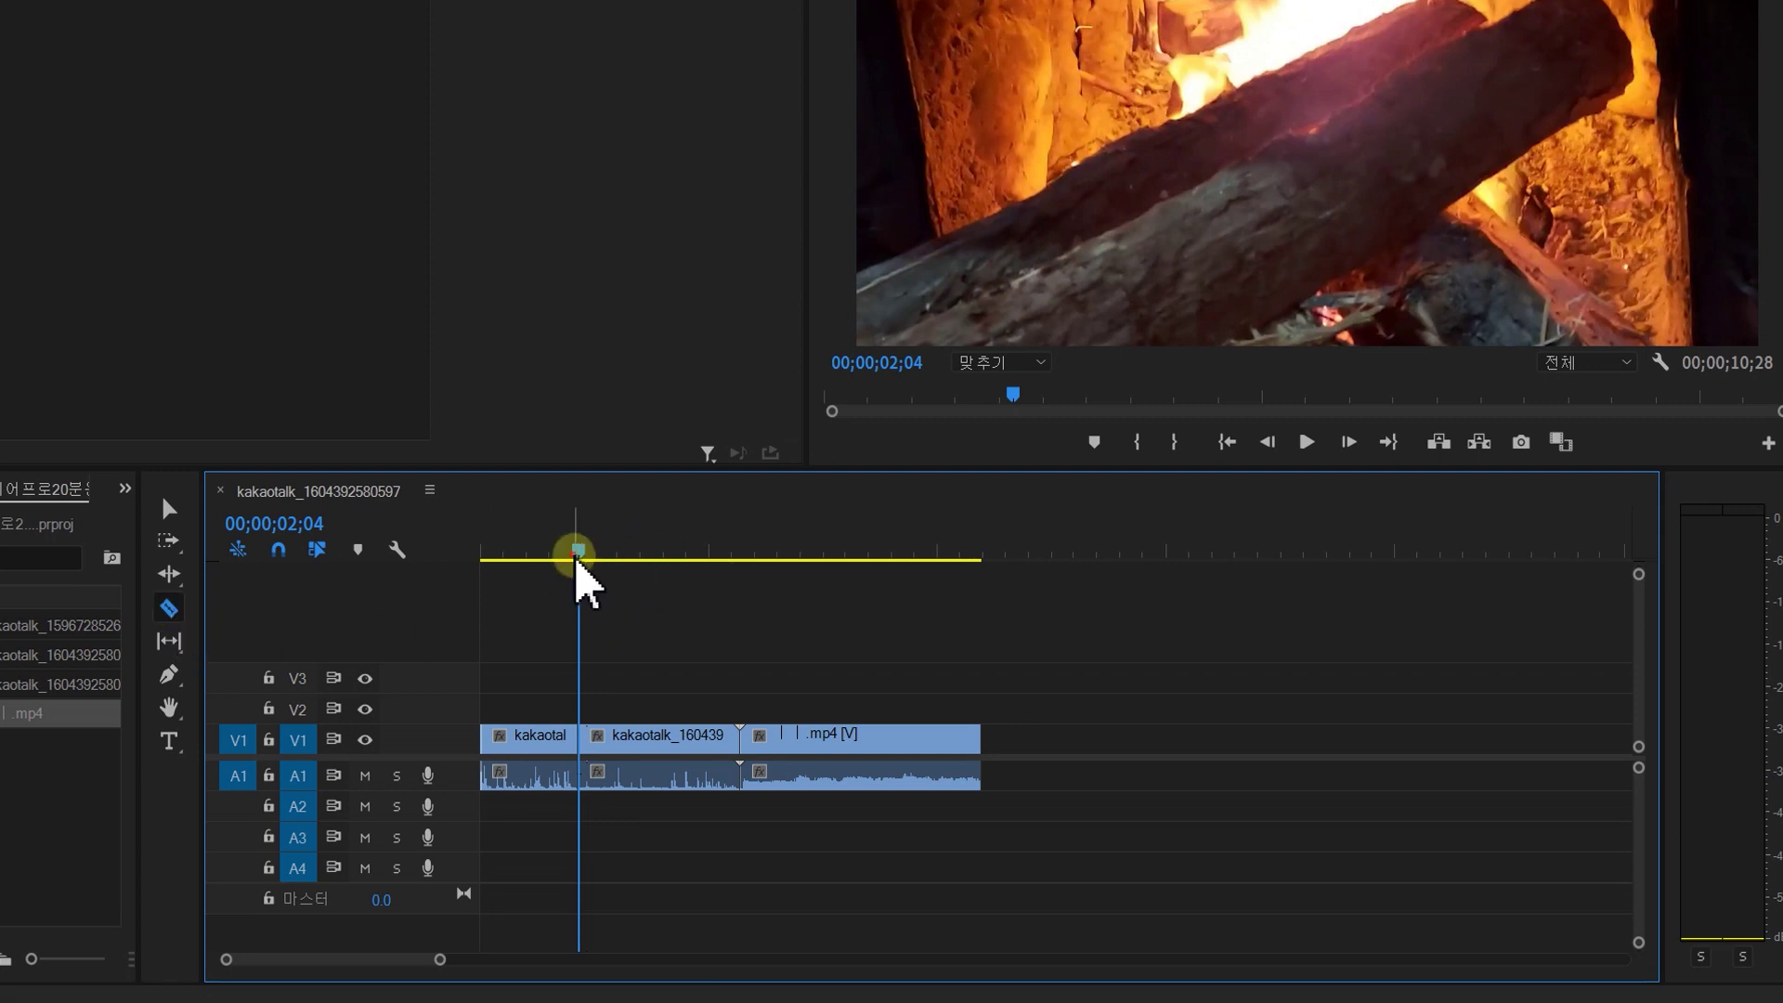
# Split the second piece of the fireplace clip at 00;00;02;27 with the Razor tool
pyautogui.click(613, 550)
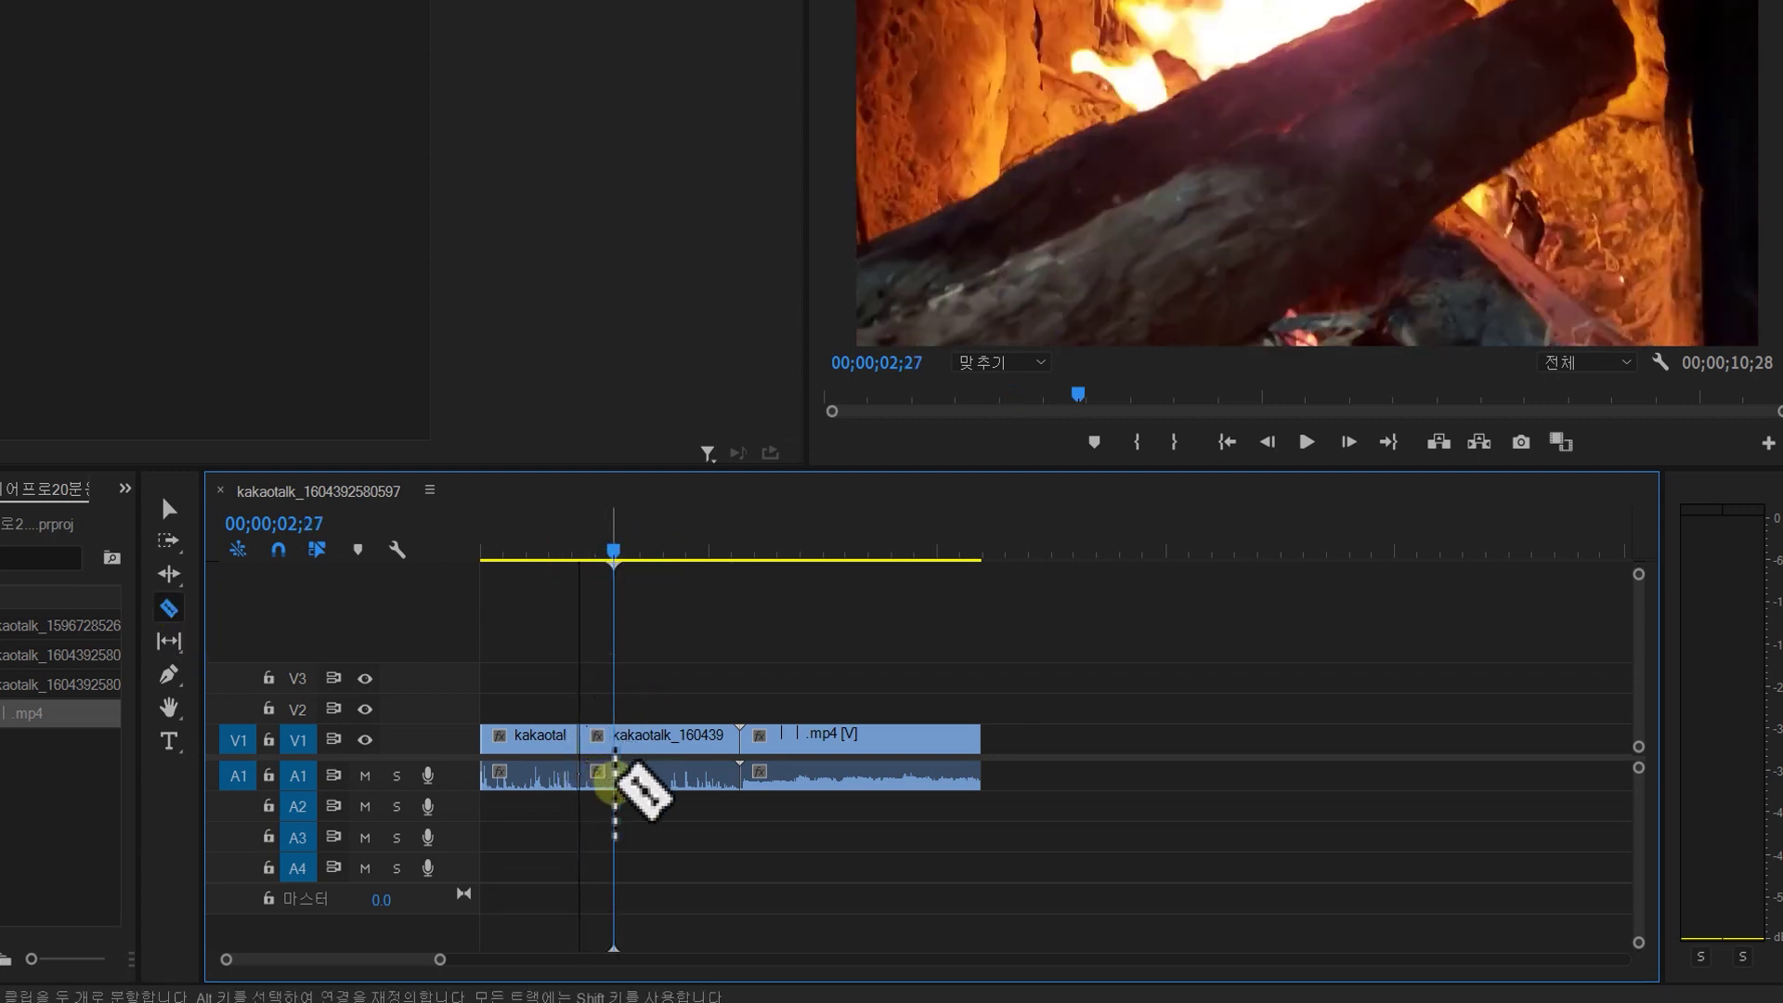
pyautogui.click(613, 736)
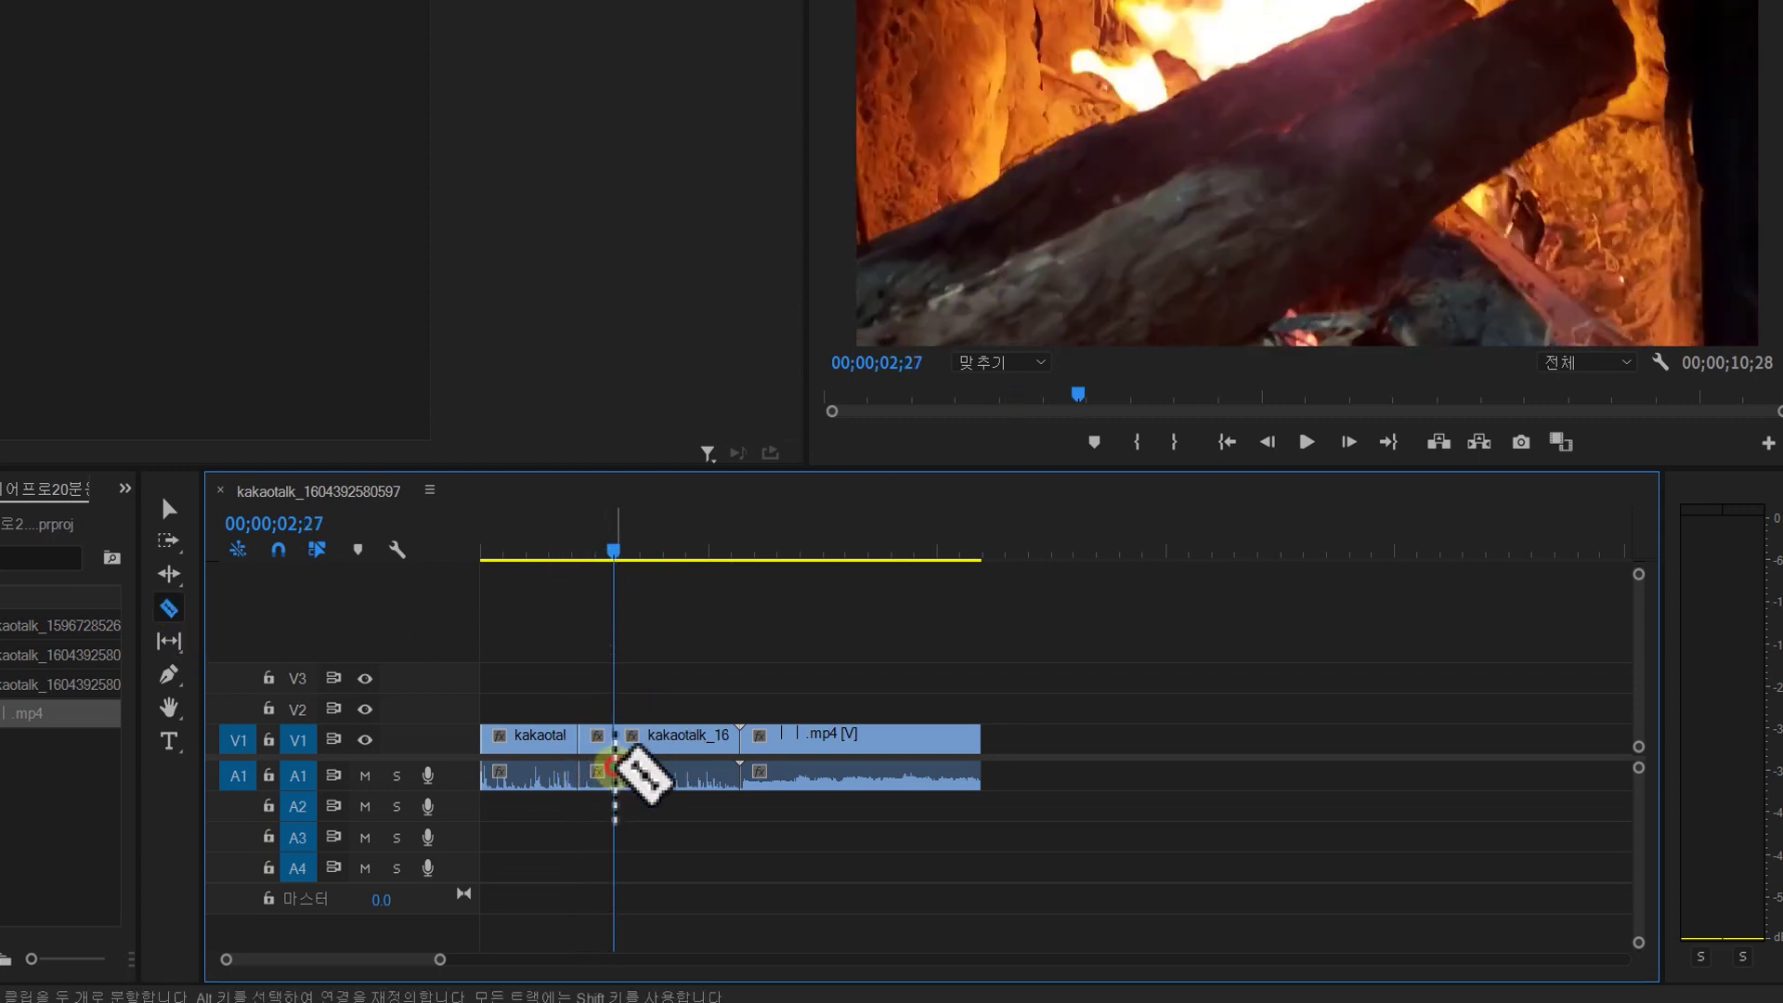
# Scrub around the two cuts in the fireplace clip and play through them from 00;00;02;02
pyautogui.click(614, 549)
pyautogui.moveTo(615, 549); pyautogui.dragTo(655, 550)
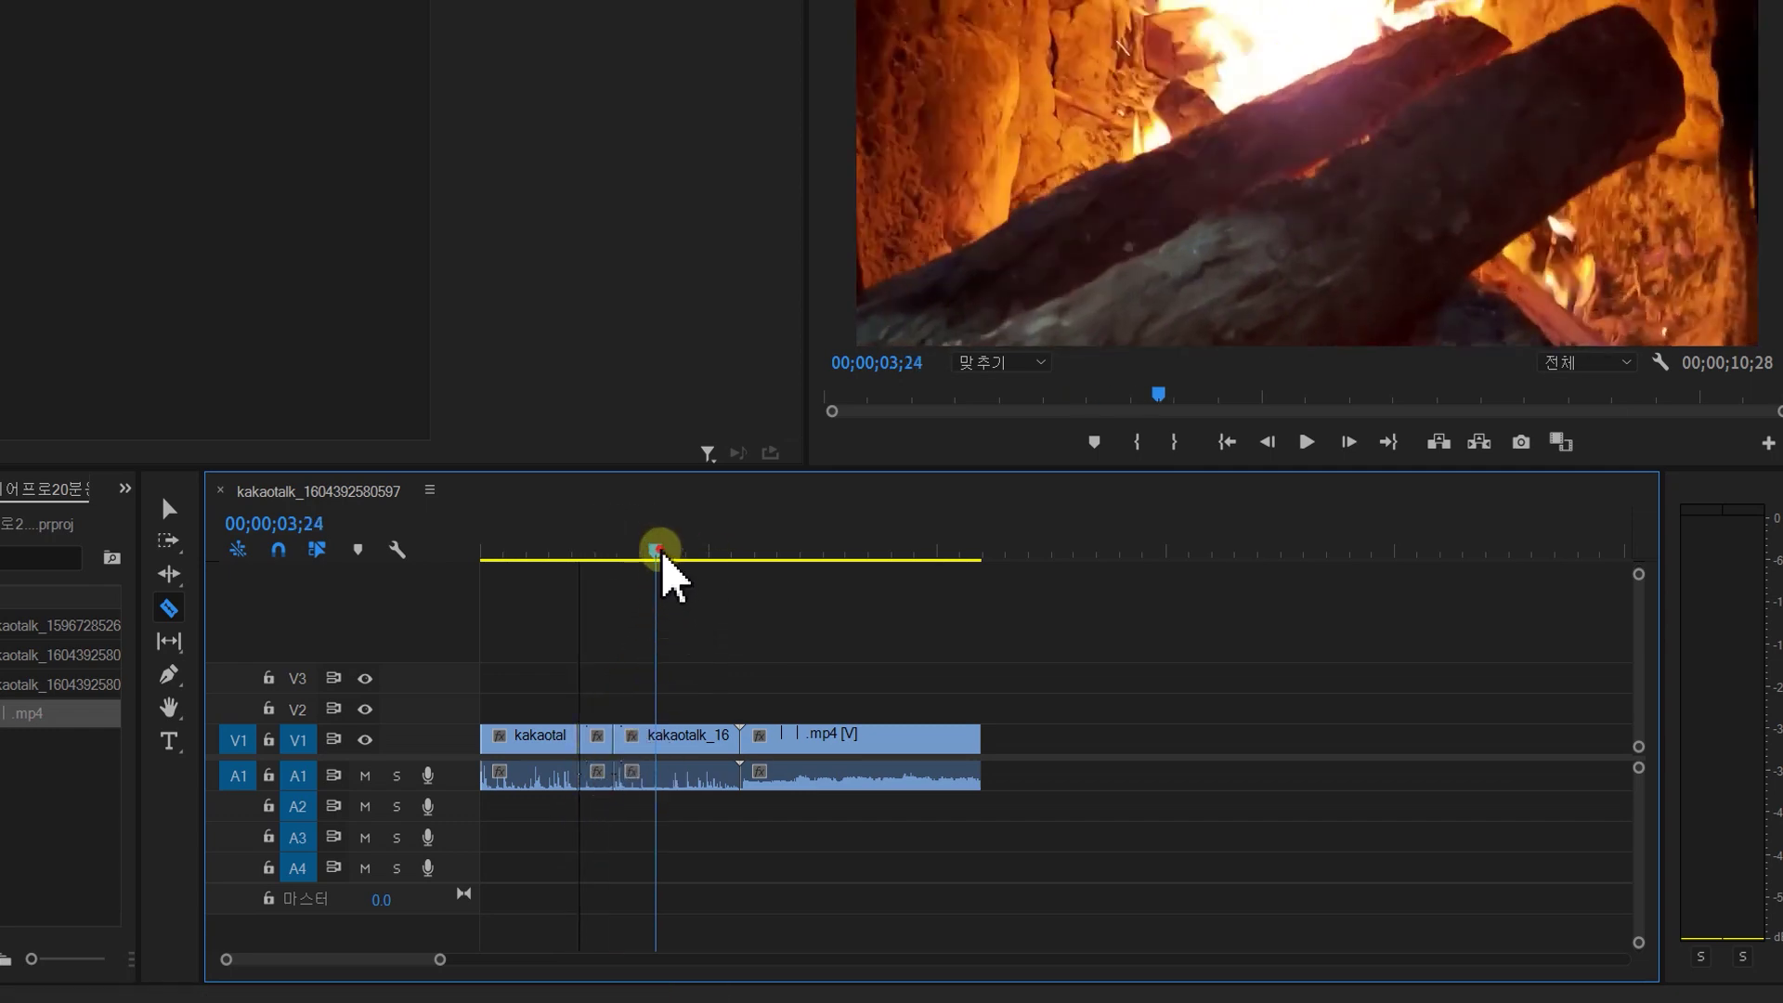
pyautogui.moveTo(657, 550); pyautogui.dragTo(558, 553)
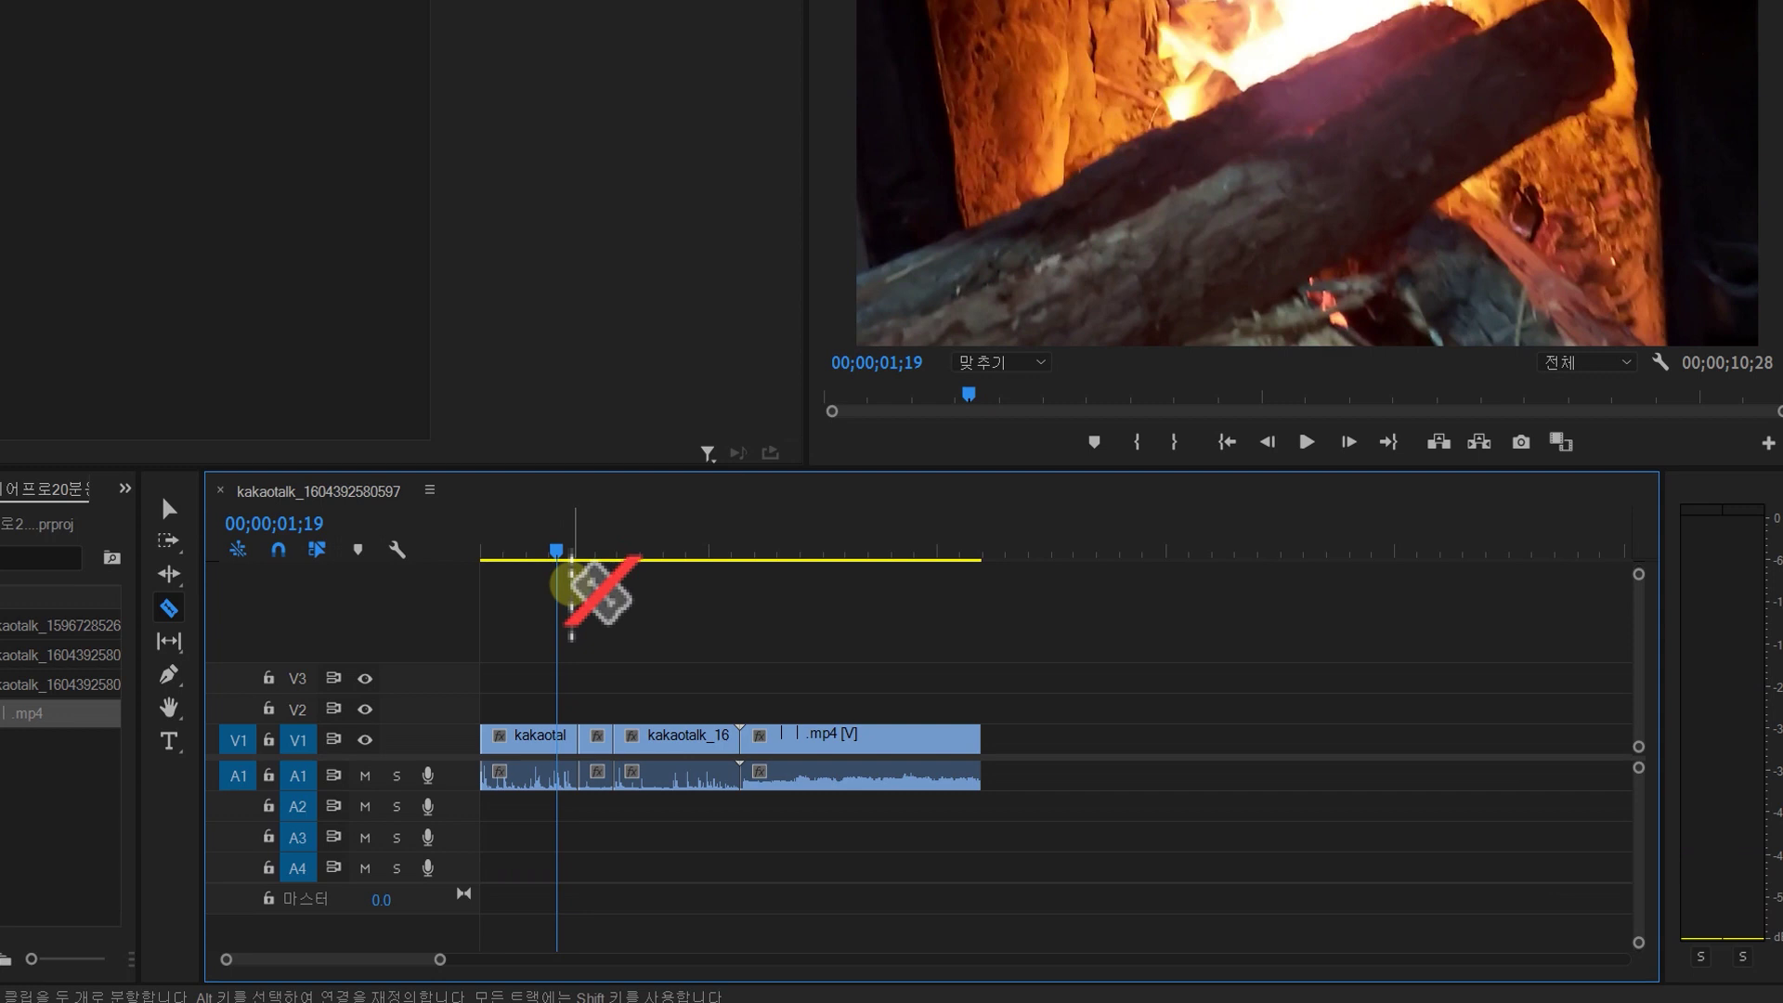
pyautogui.moveTo(563, 549); pyautogui.dragTo(577, 550)
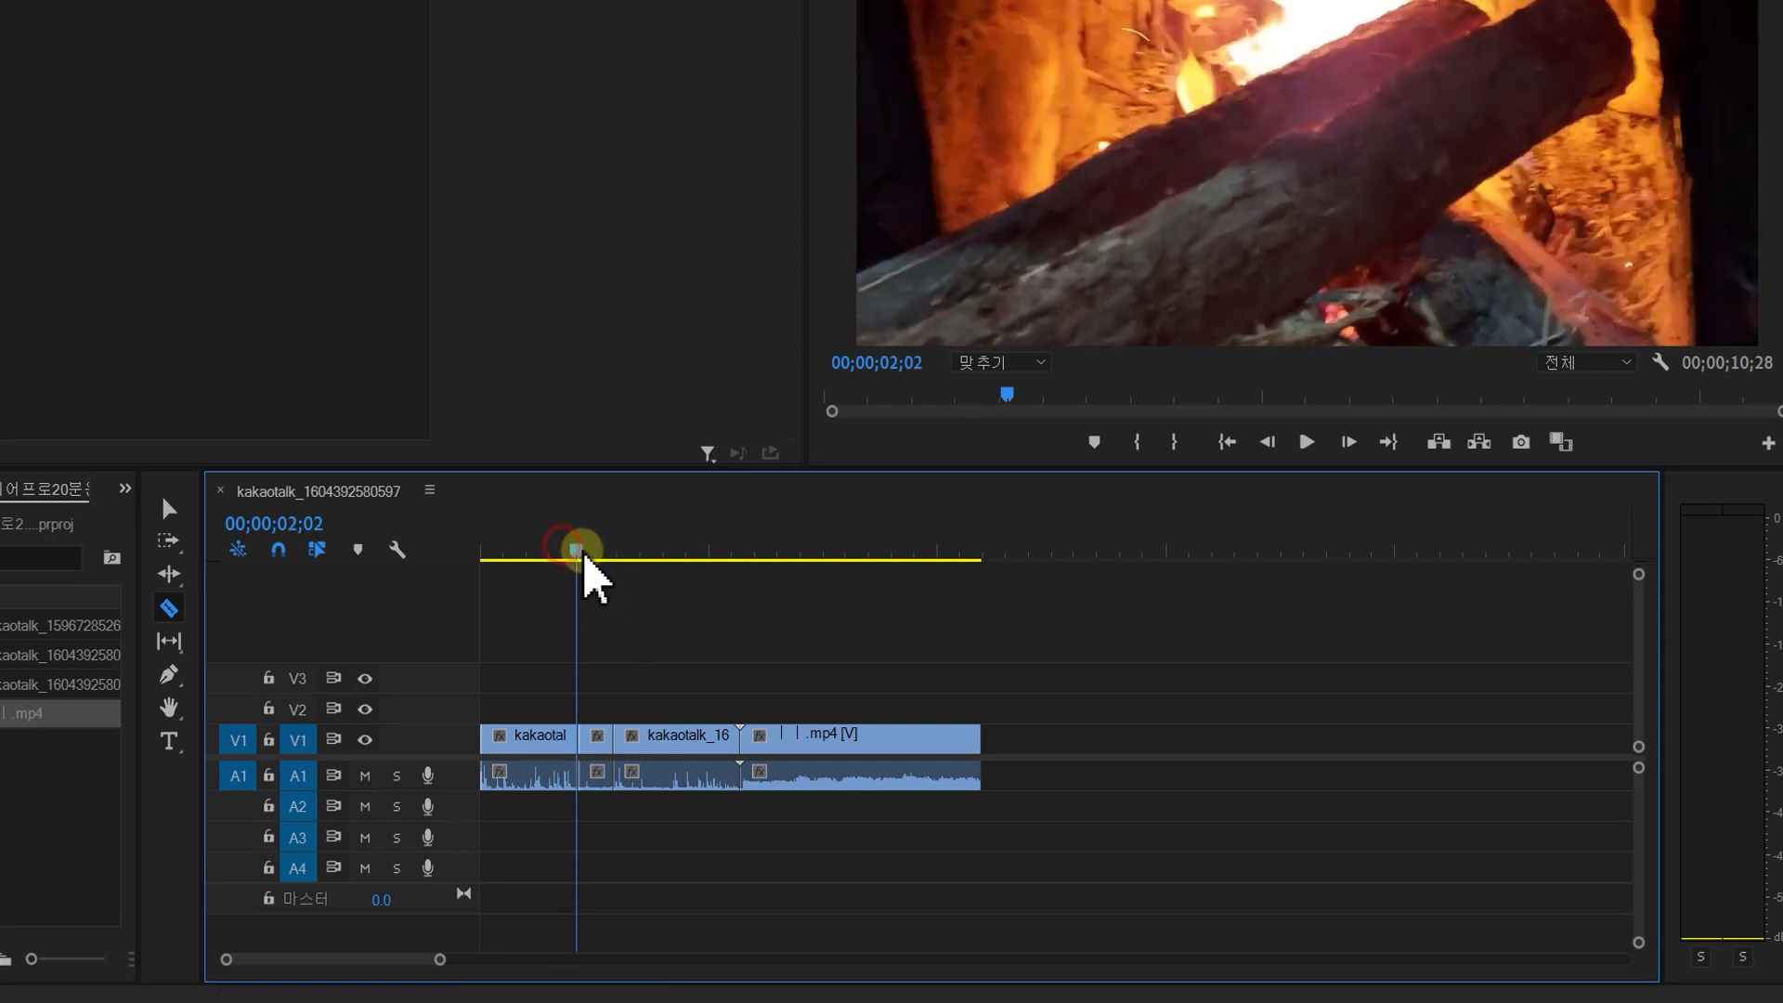
pyautogui.press('space')
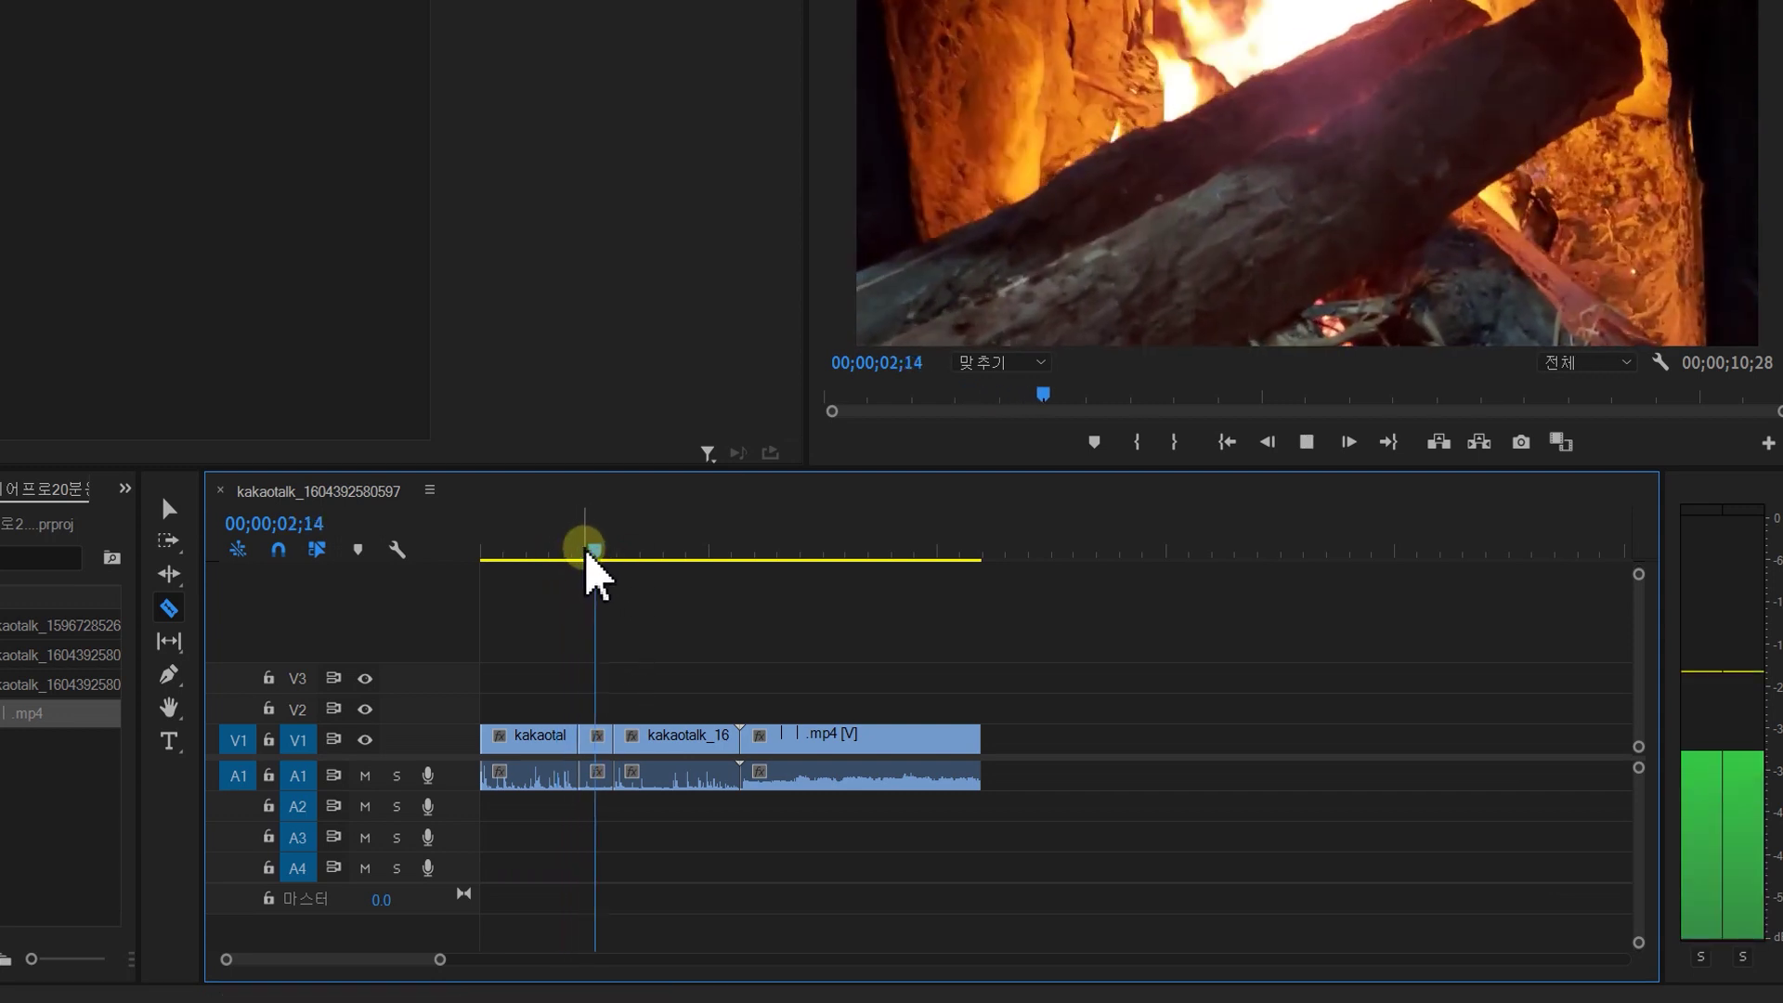
pyautogui.press('space')
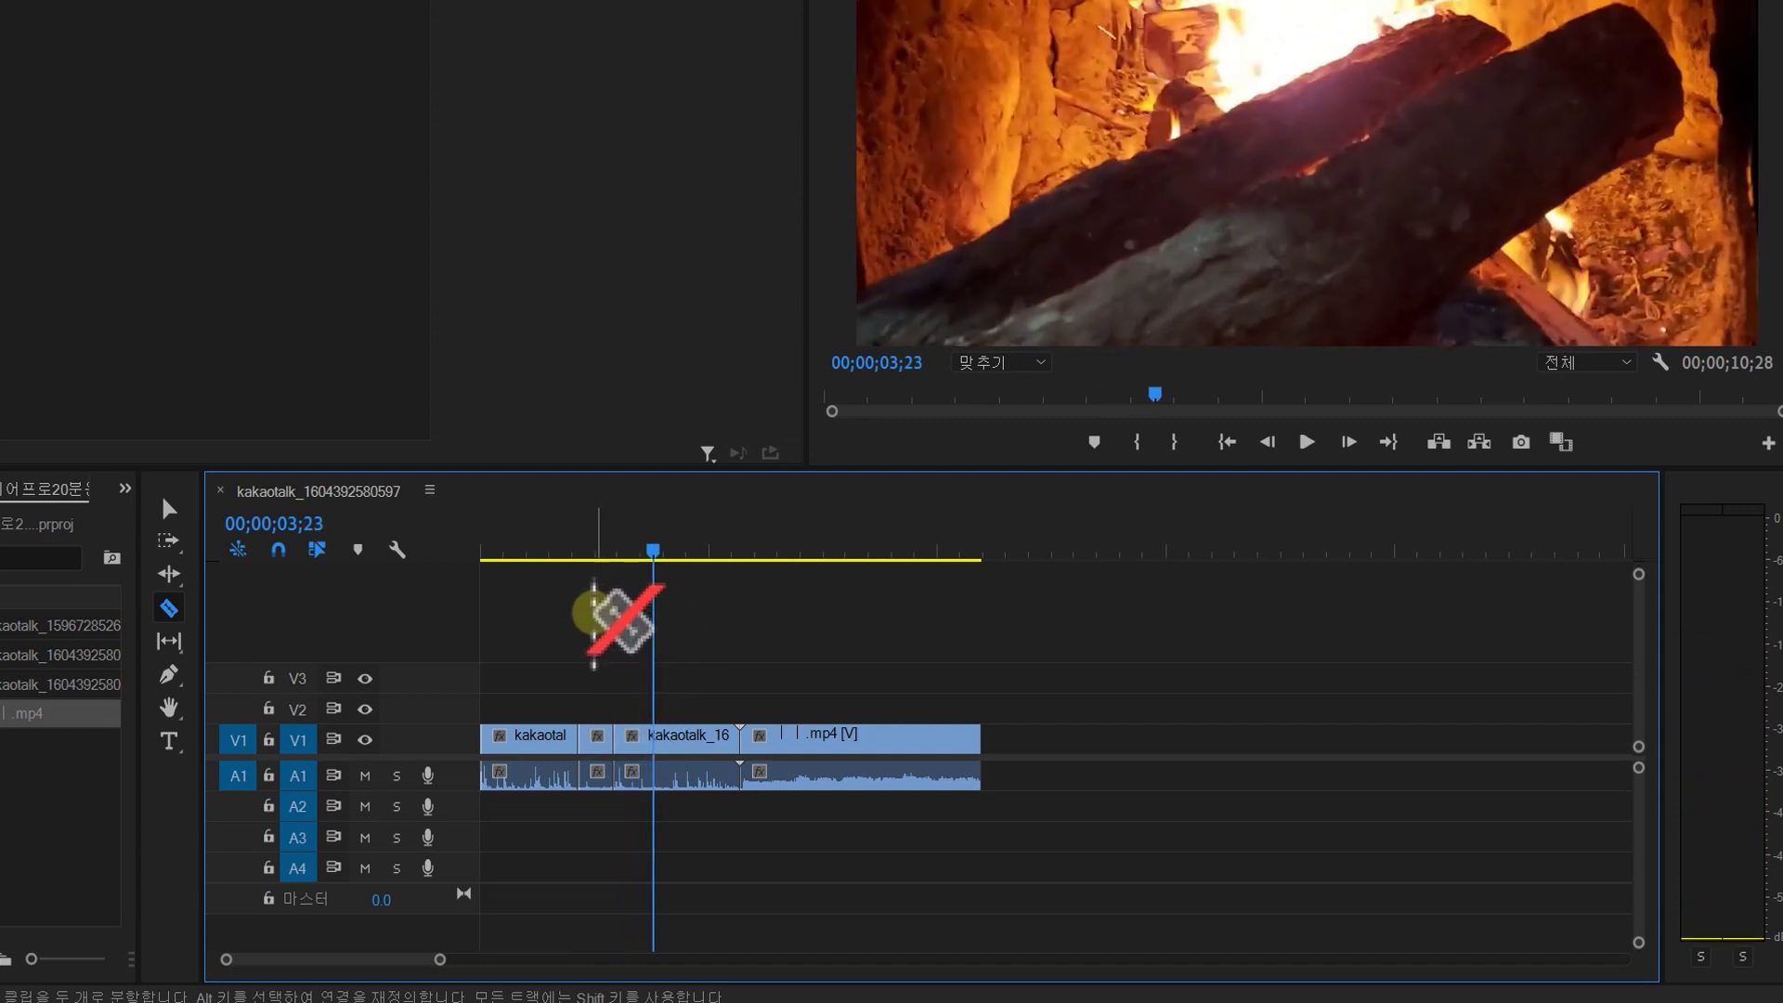
# Switch from the Razor tool back to the Selection tool
pyautogui.click(172, 513)
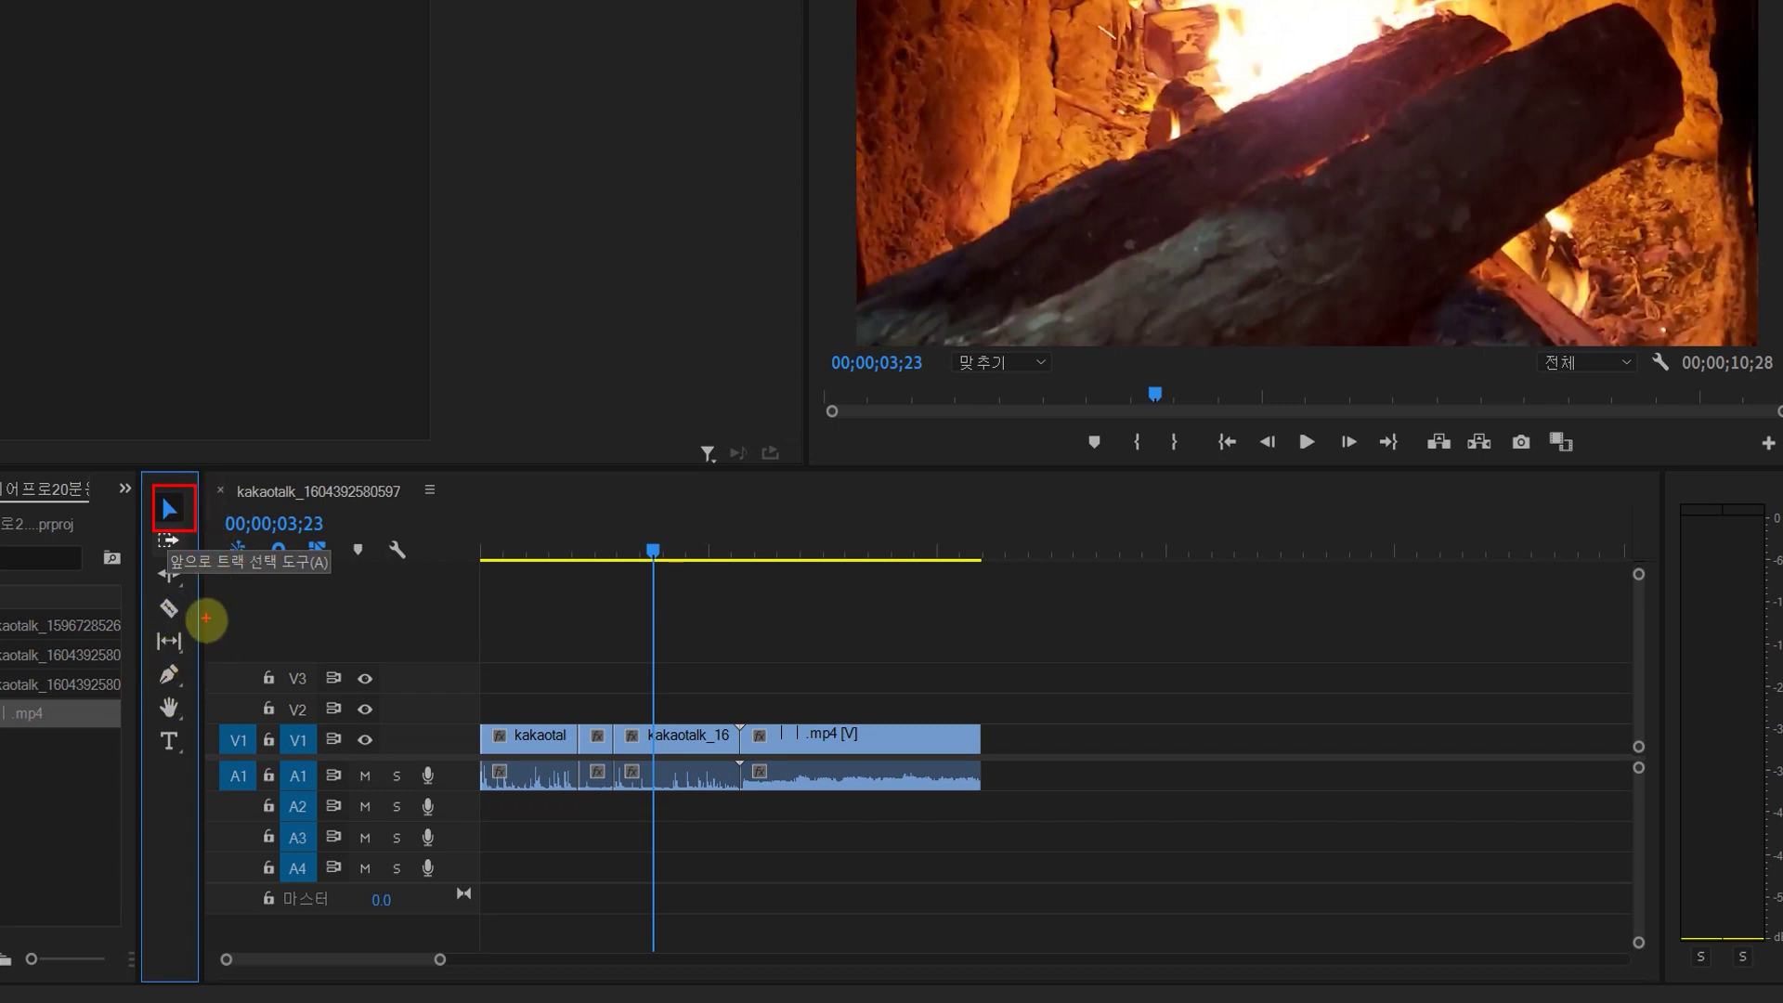
pyautogui.moveTo(207, 616)
pyautogui.mouseDown()
pyautogui.moveTo(238, 570)
pyautogui.moveTo(207, 520)
pyautogui.mouseUp()
pyautogui.press('Escape')
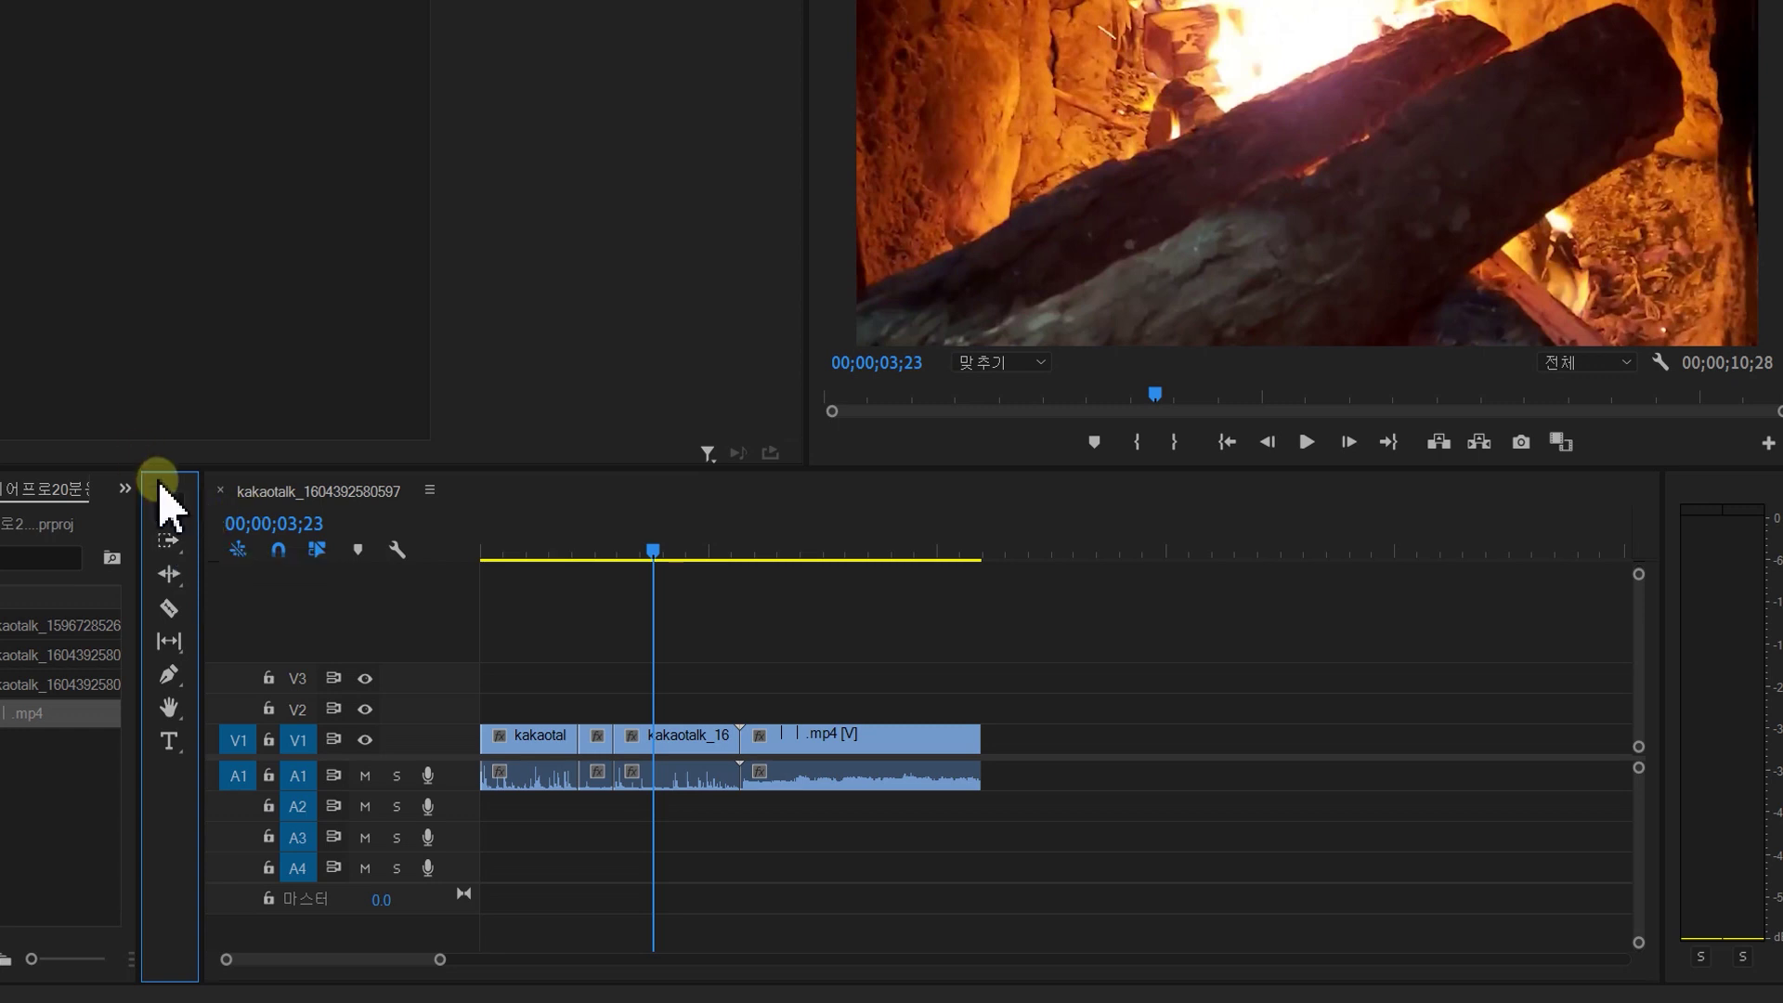
# Delete the short fireplace piece between 00;00;02;04 and 00;00;02;26 with the Selection tool and play across the gap
pyautogui.click(178, 506)
pyautogui.click(596, 739)
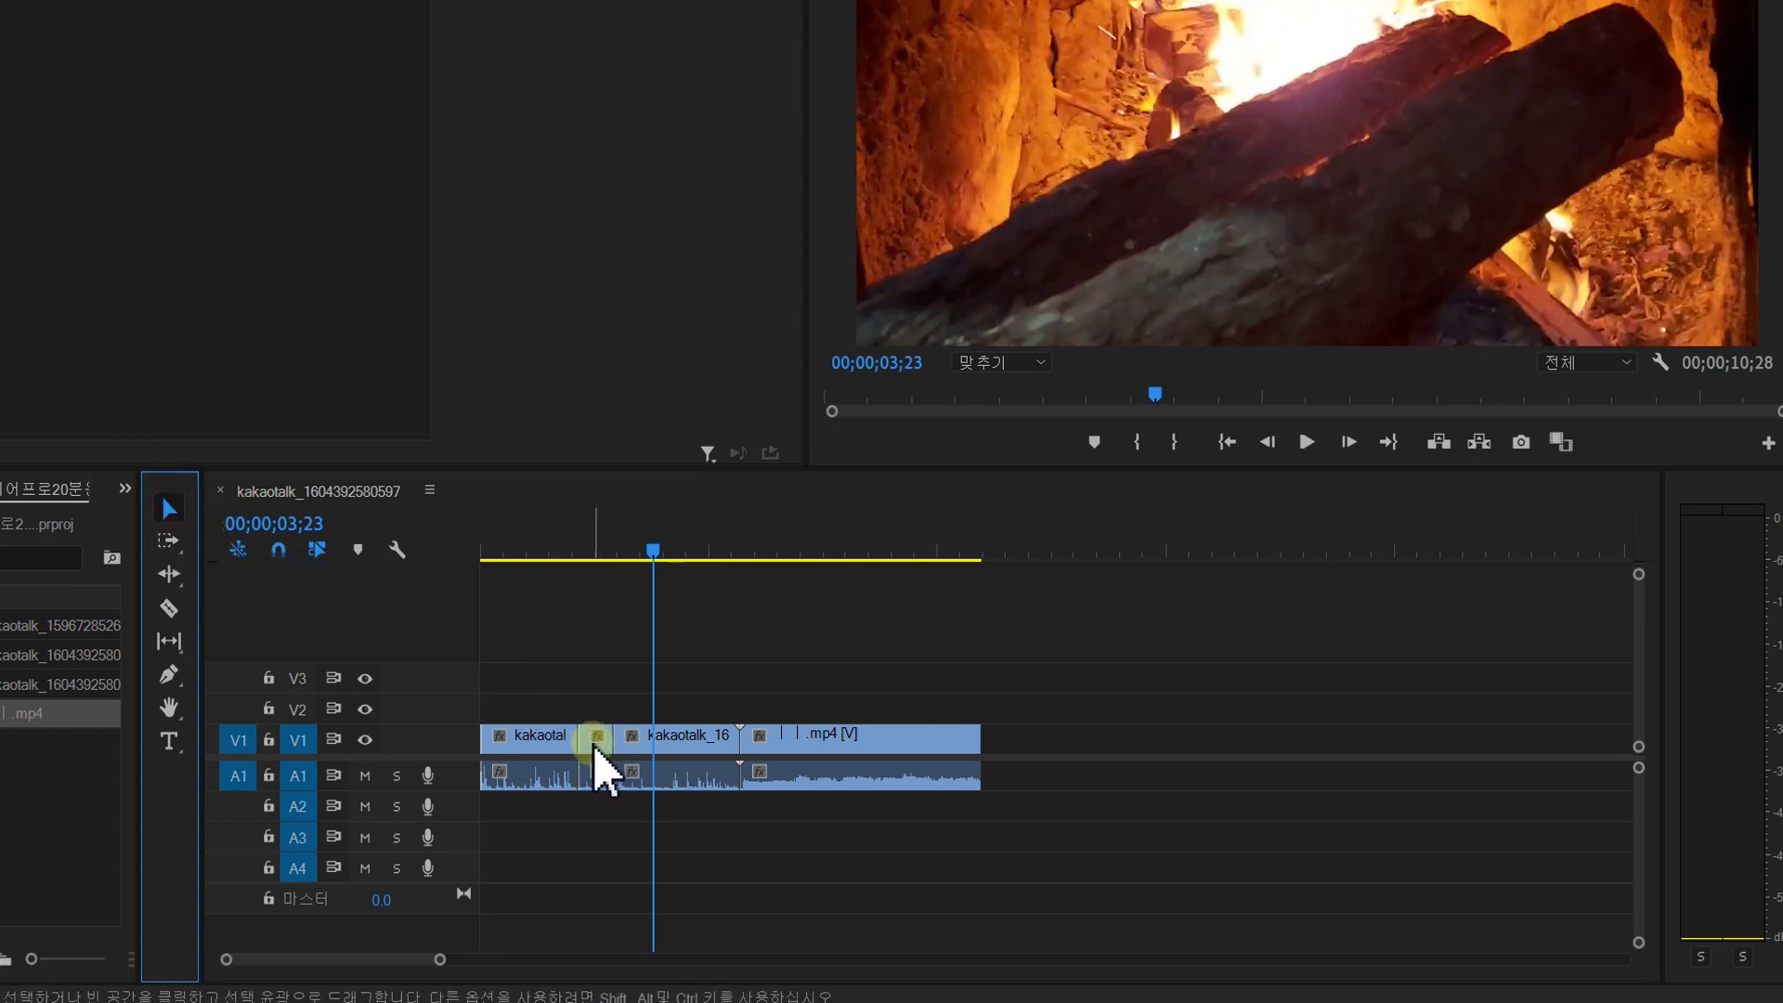
pyautogui.click(594, 747)
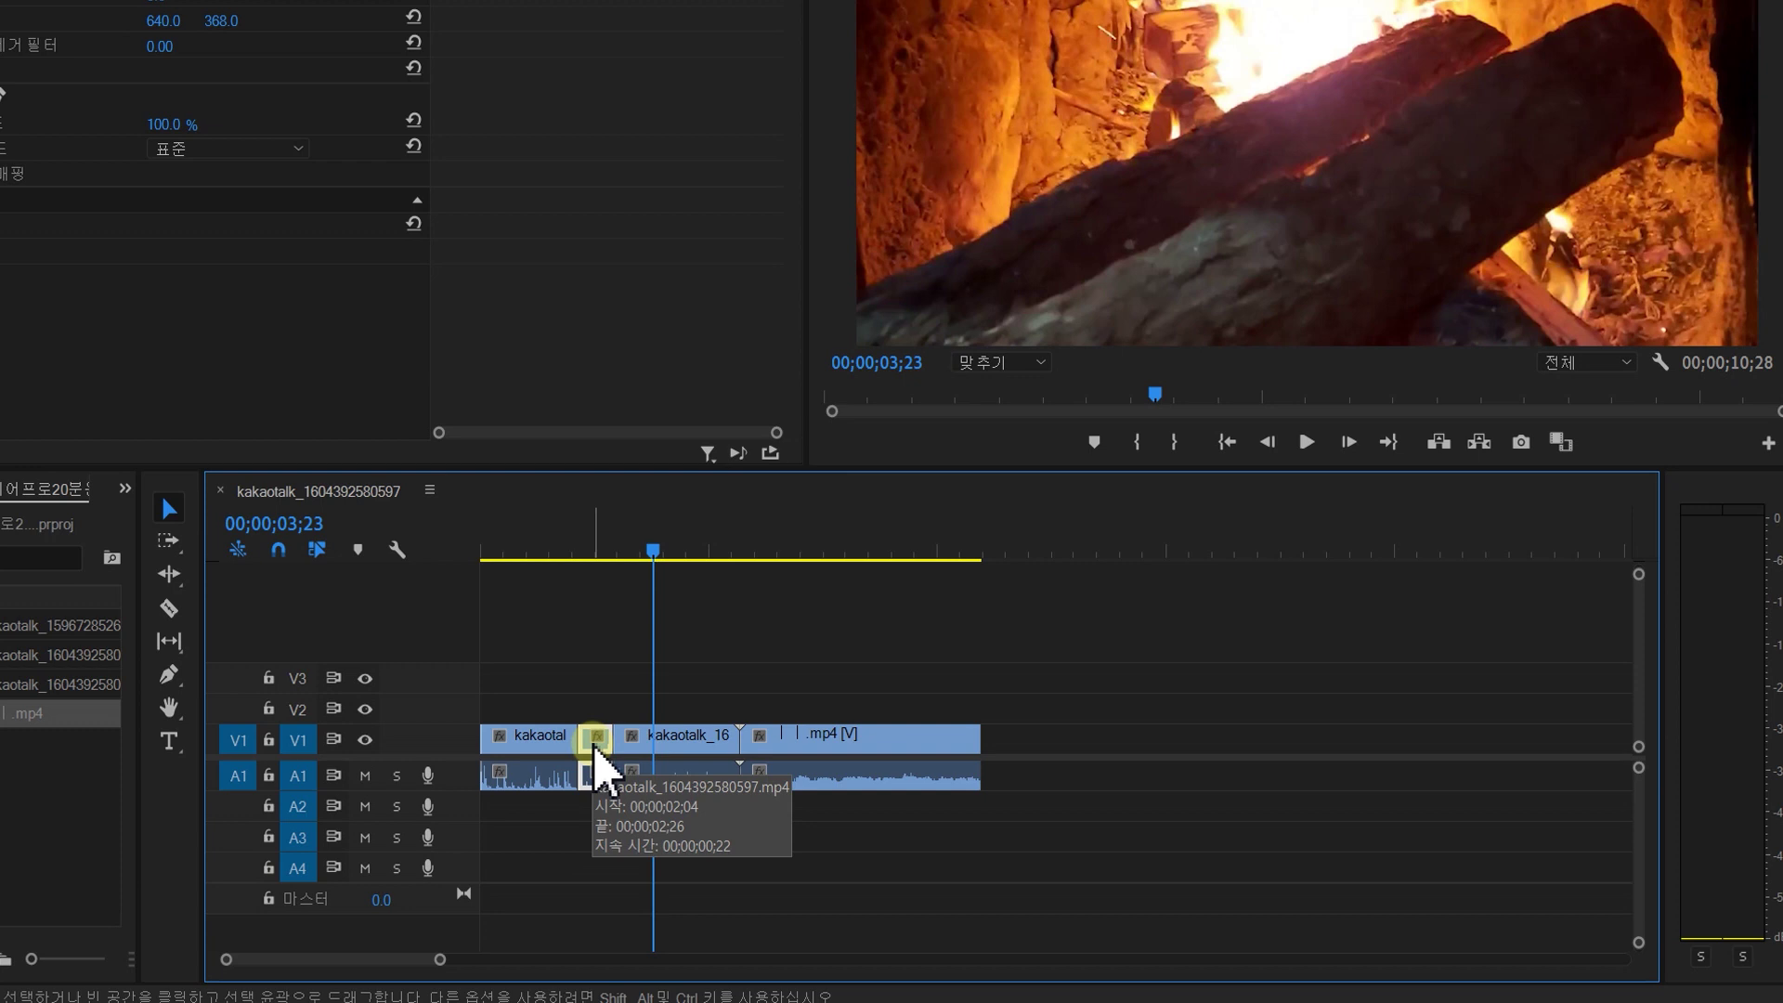
pyautogui.press('Delete')
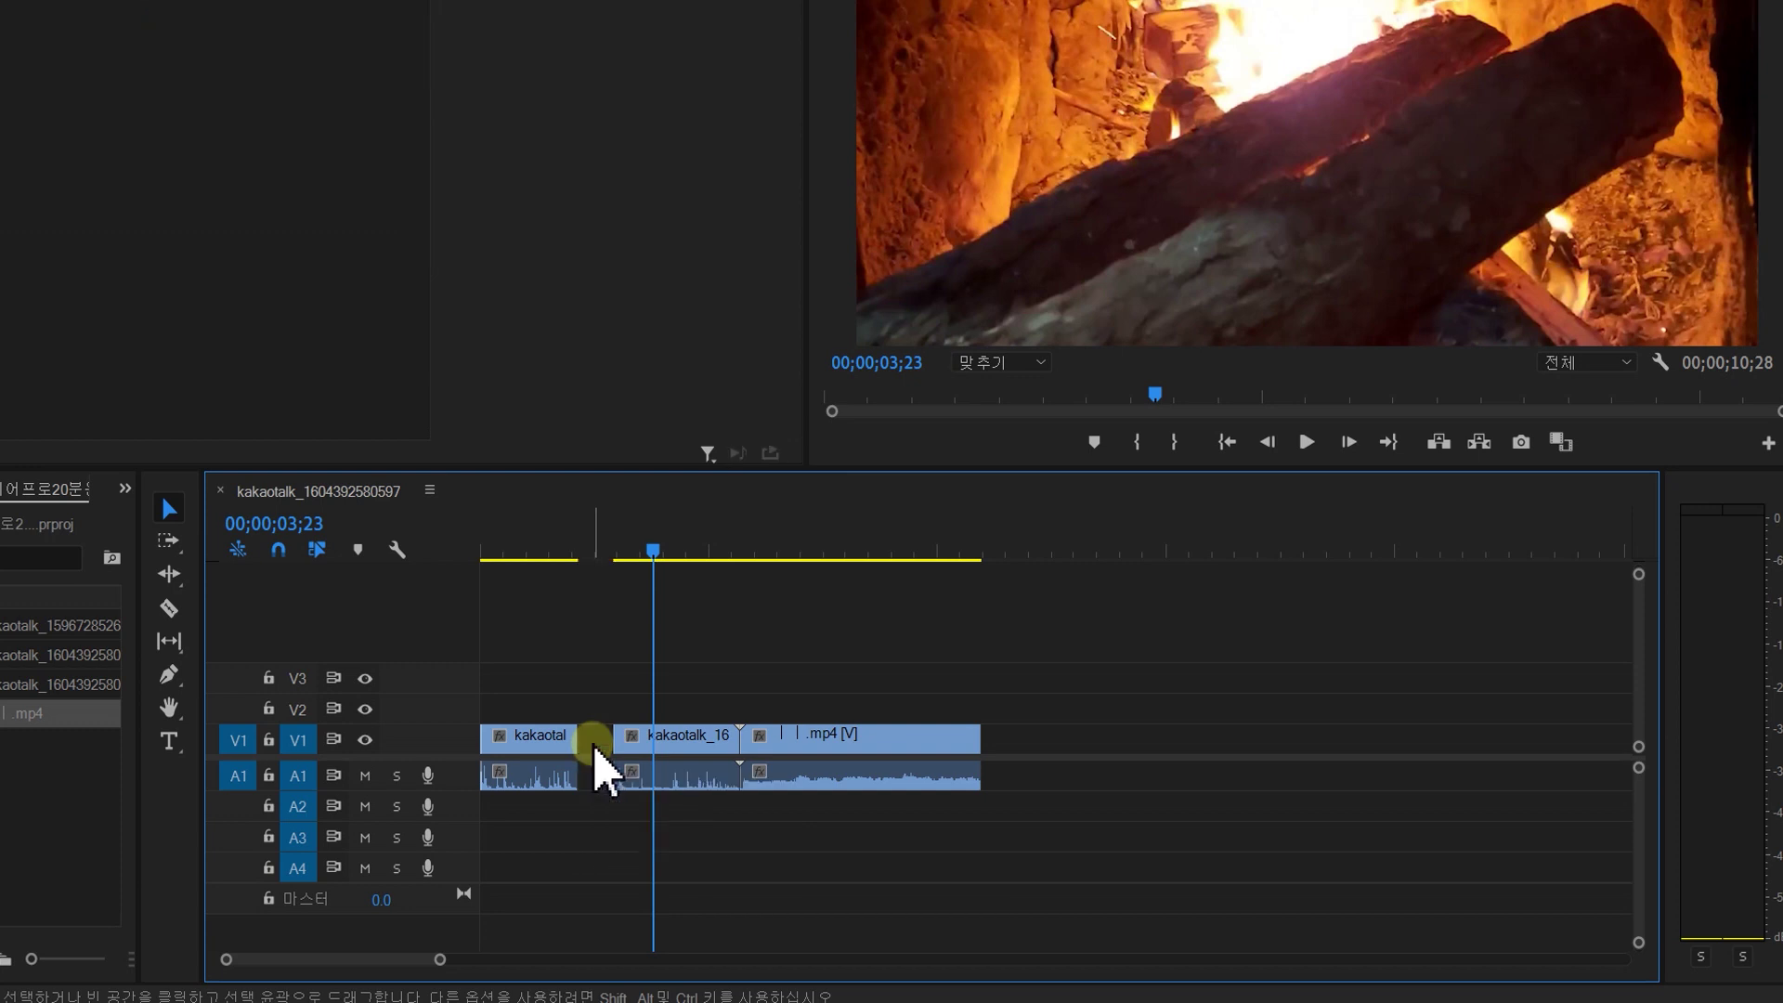
pyautogui.moveTo(599, 553); pyautogui.dragTo(541, 568)
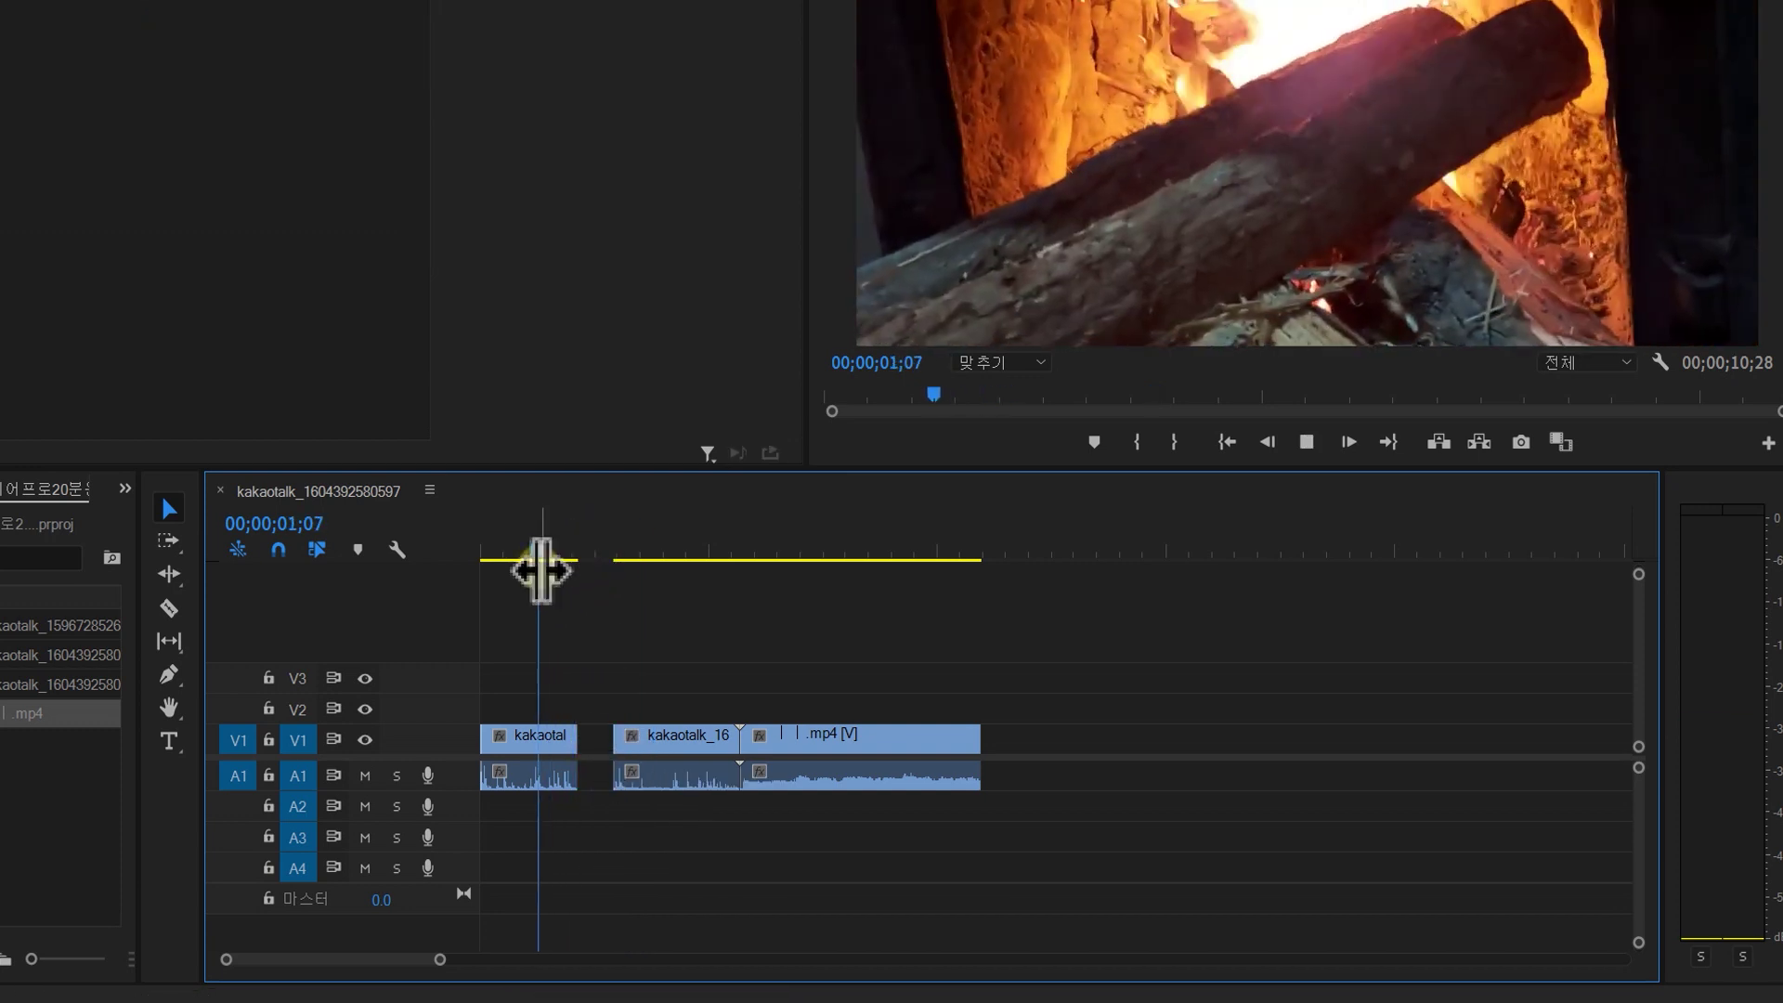
pyautogui.press('space')
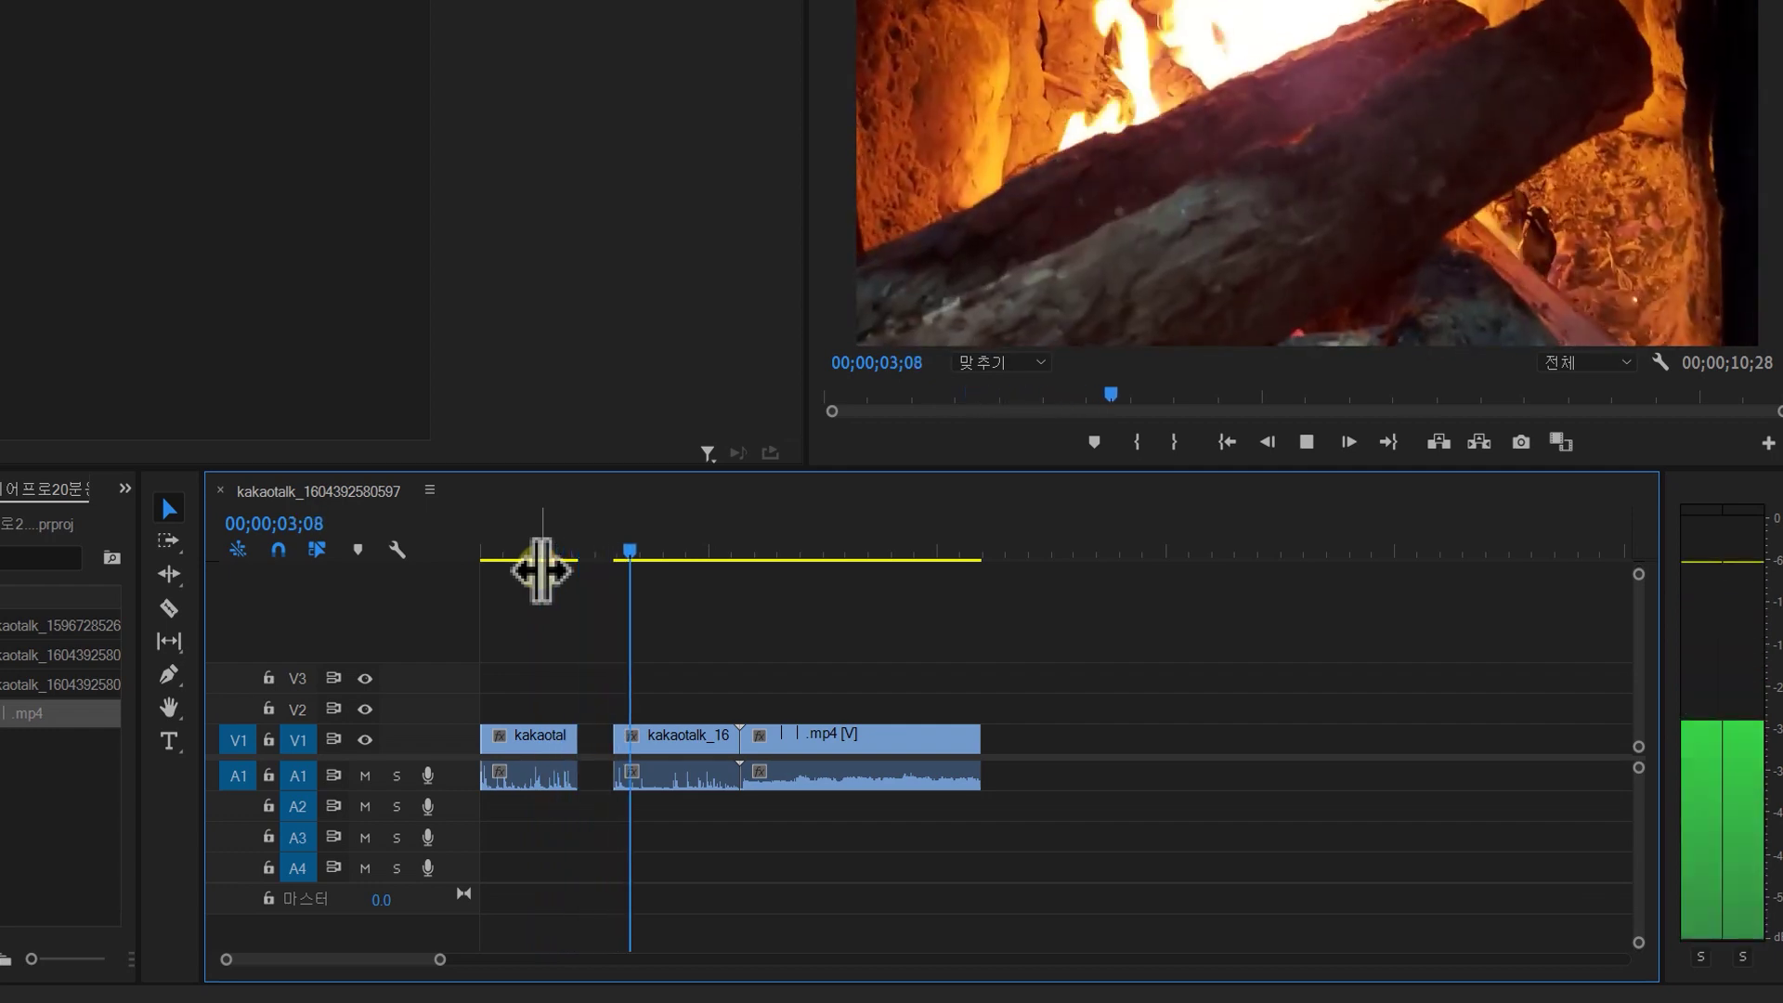
# Ripple delete the gap between the two fireplace pieces and play across their join
pyautogui.click(580, 743)
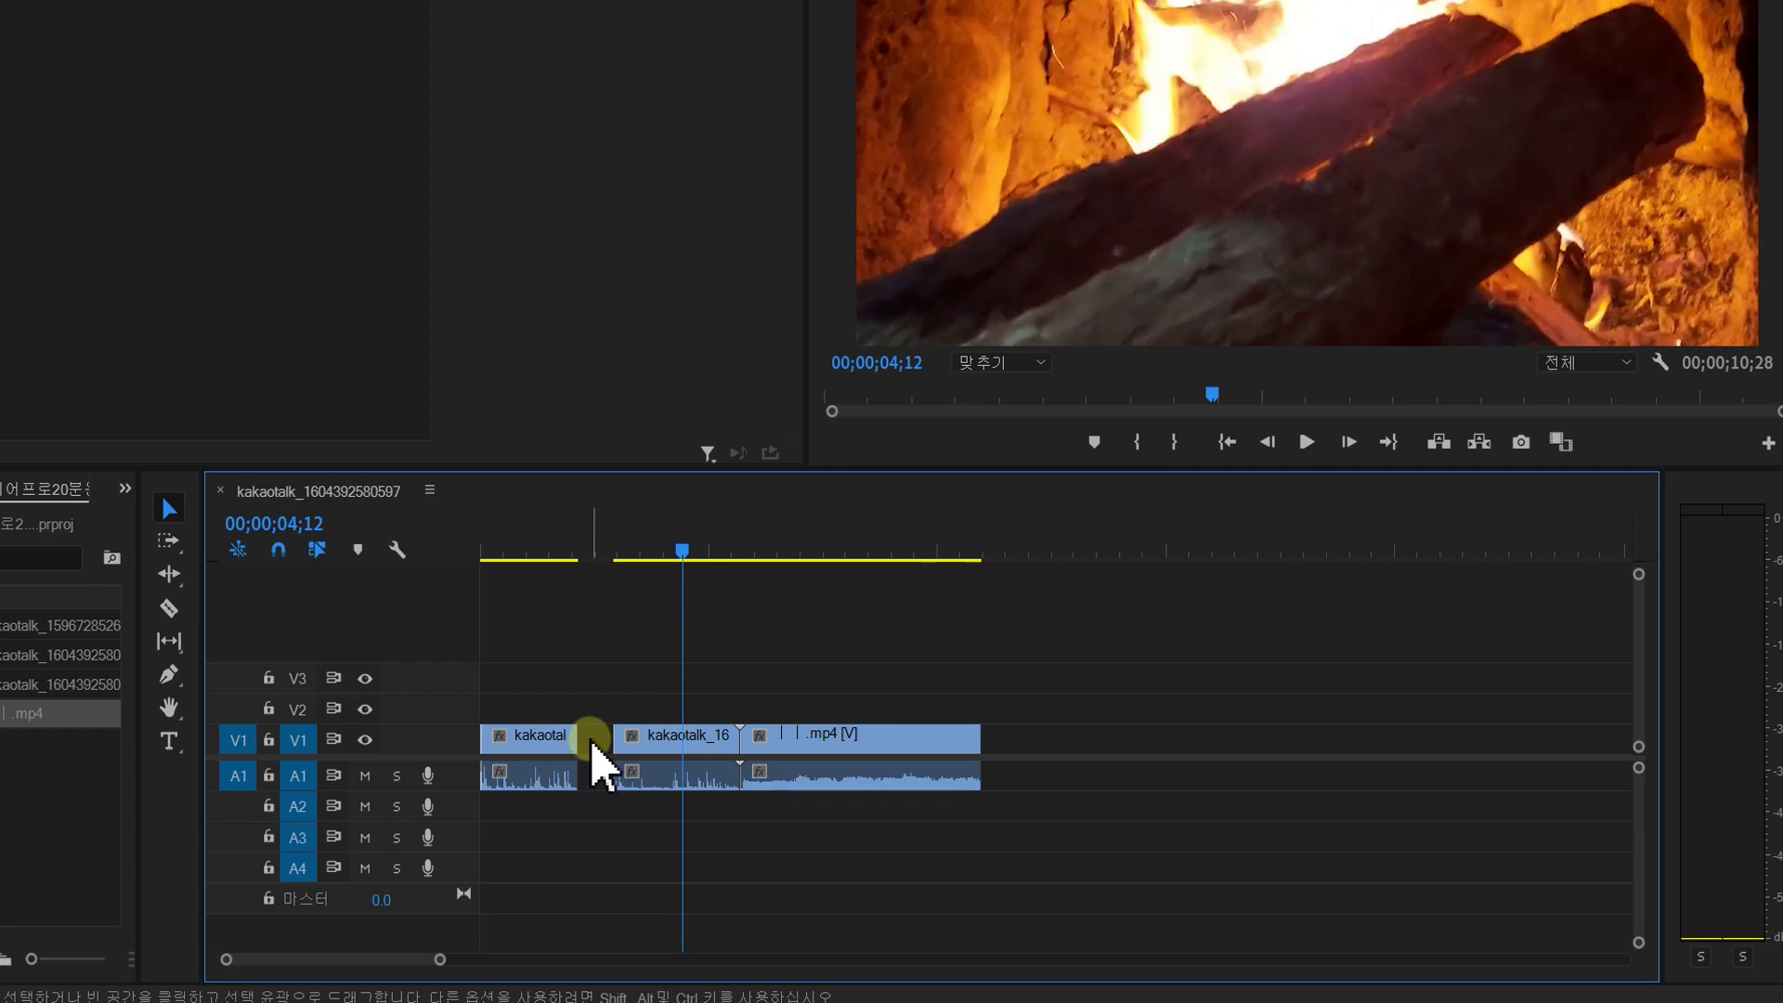
pyautogui.rightClick(591, 743)
pyautogui.click(623, 753)
pyautogui.click(578, 549)
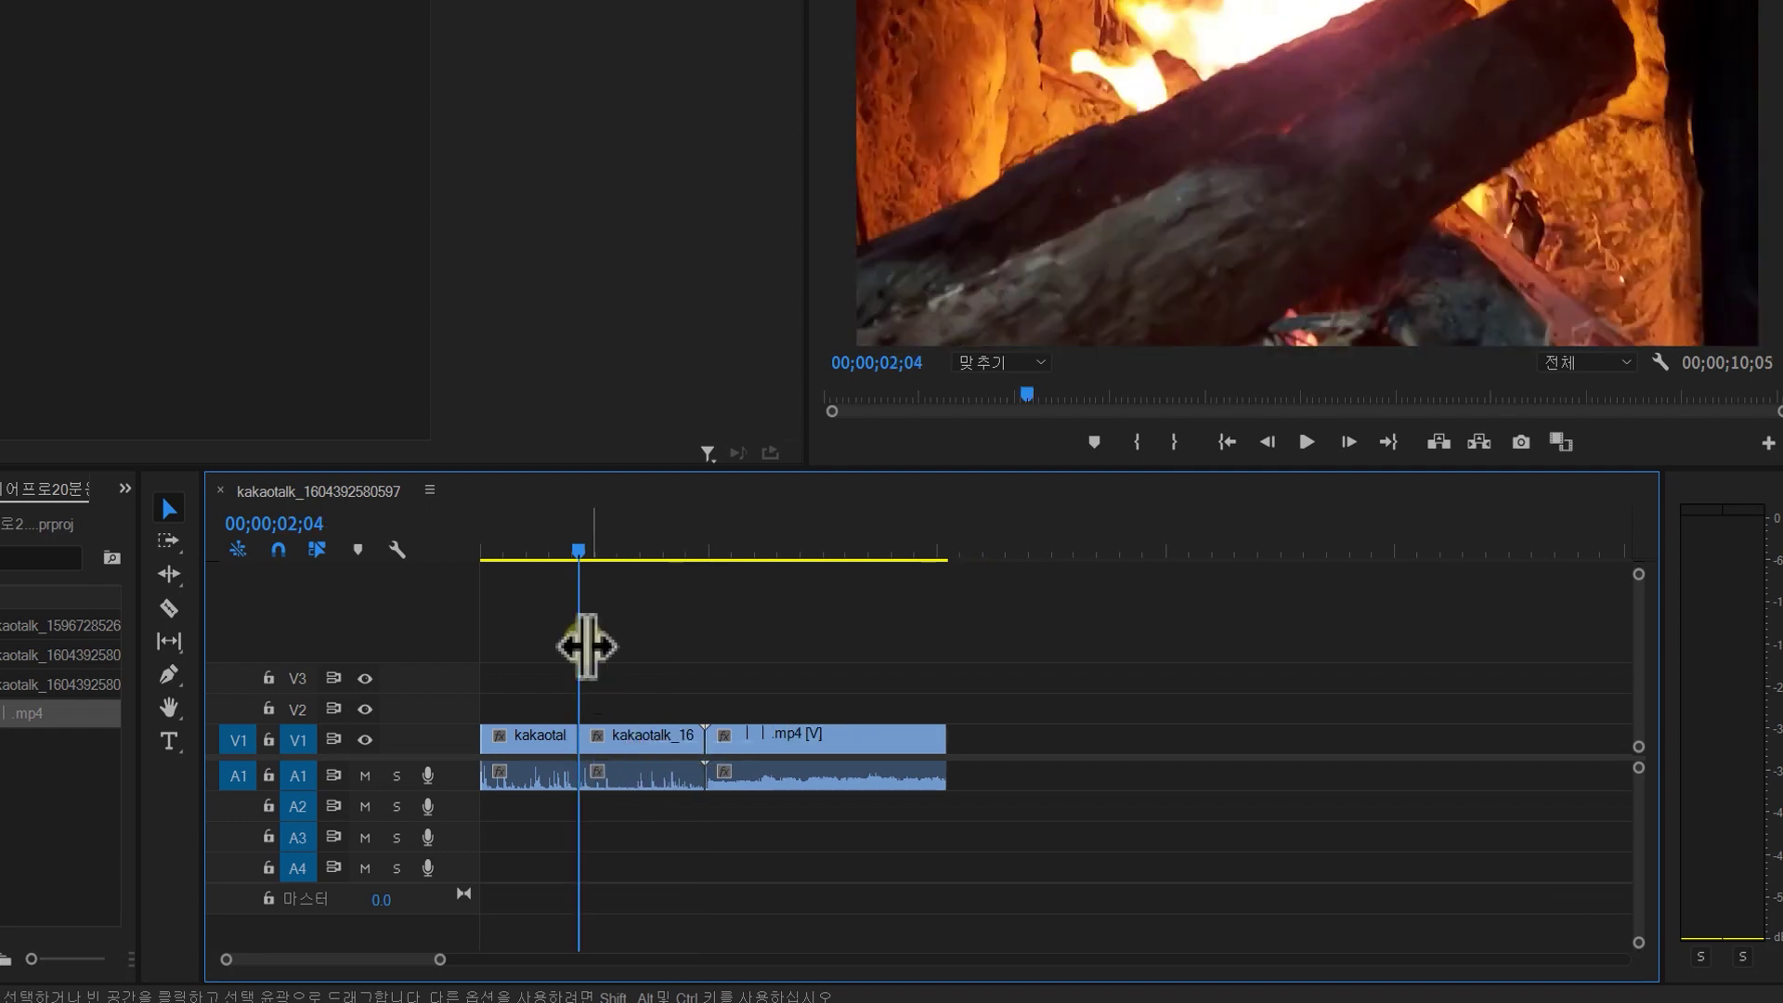
pyautogui.moveTo(584, 555); pyautogui.dragTo(536, 555)
pyautogui.press('space')
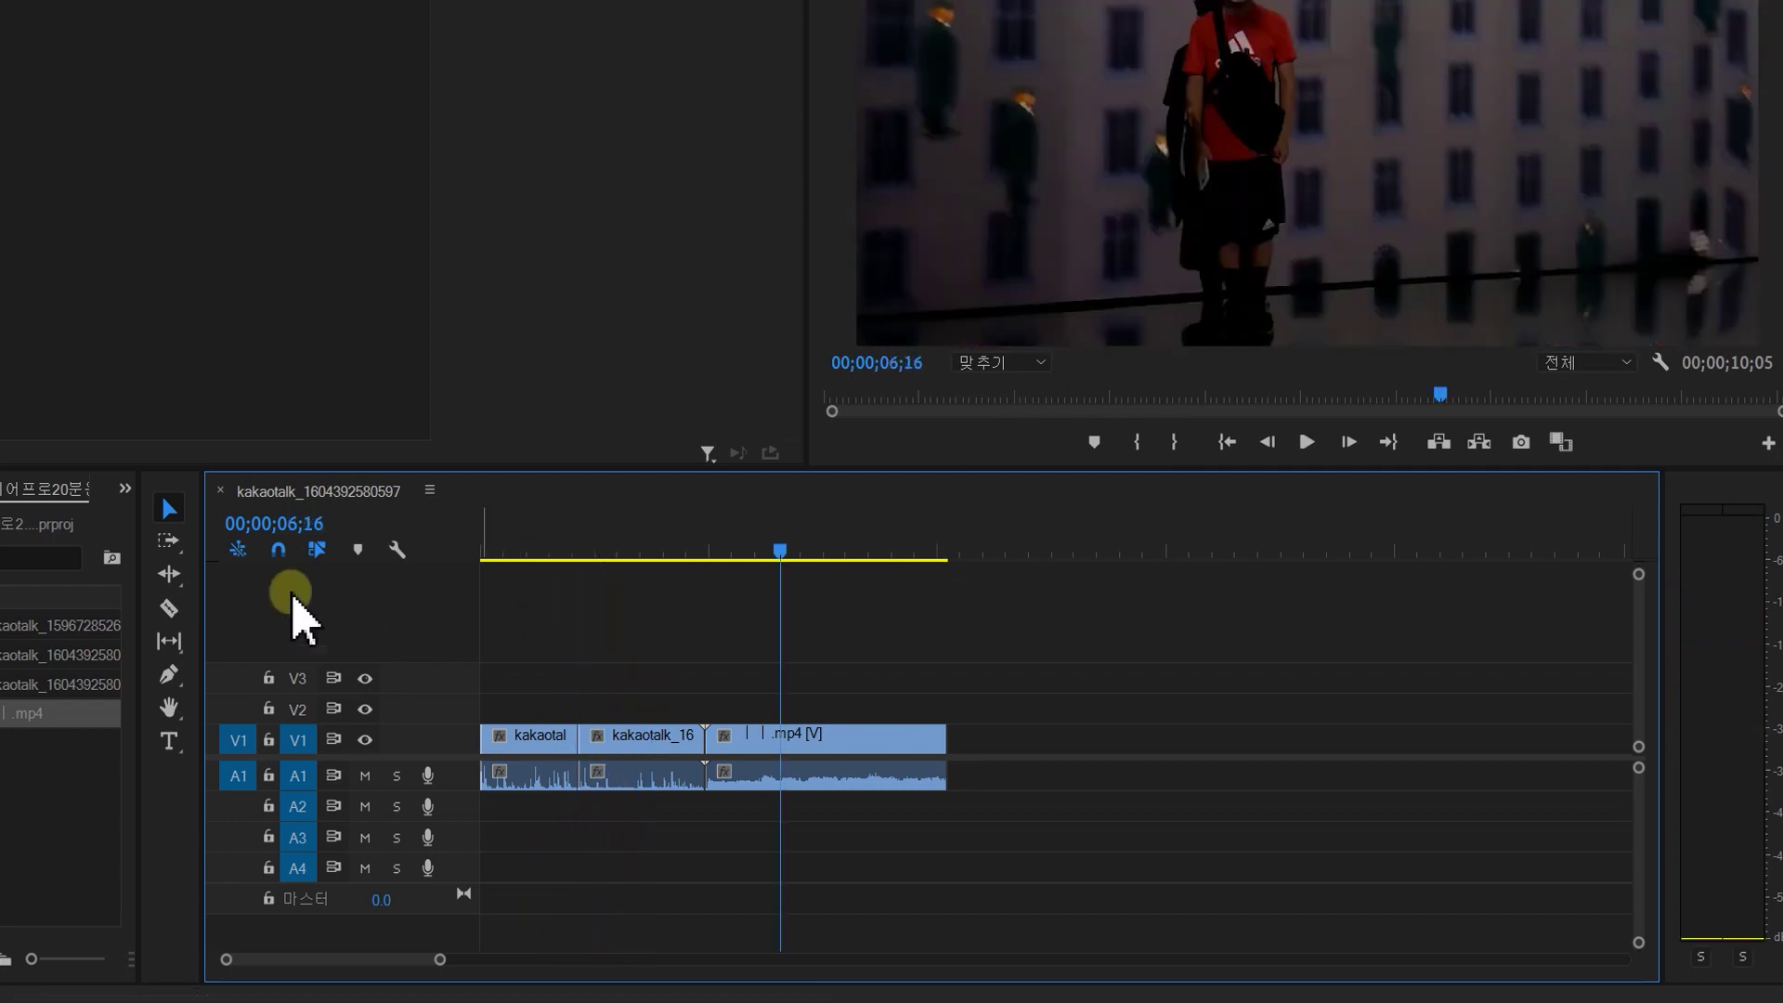
# Split the last clip at 00;00;06;16 and again at 00;00;07;26 with the Razor tool
pyautogui.click(168, 609)
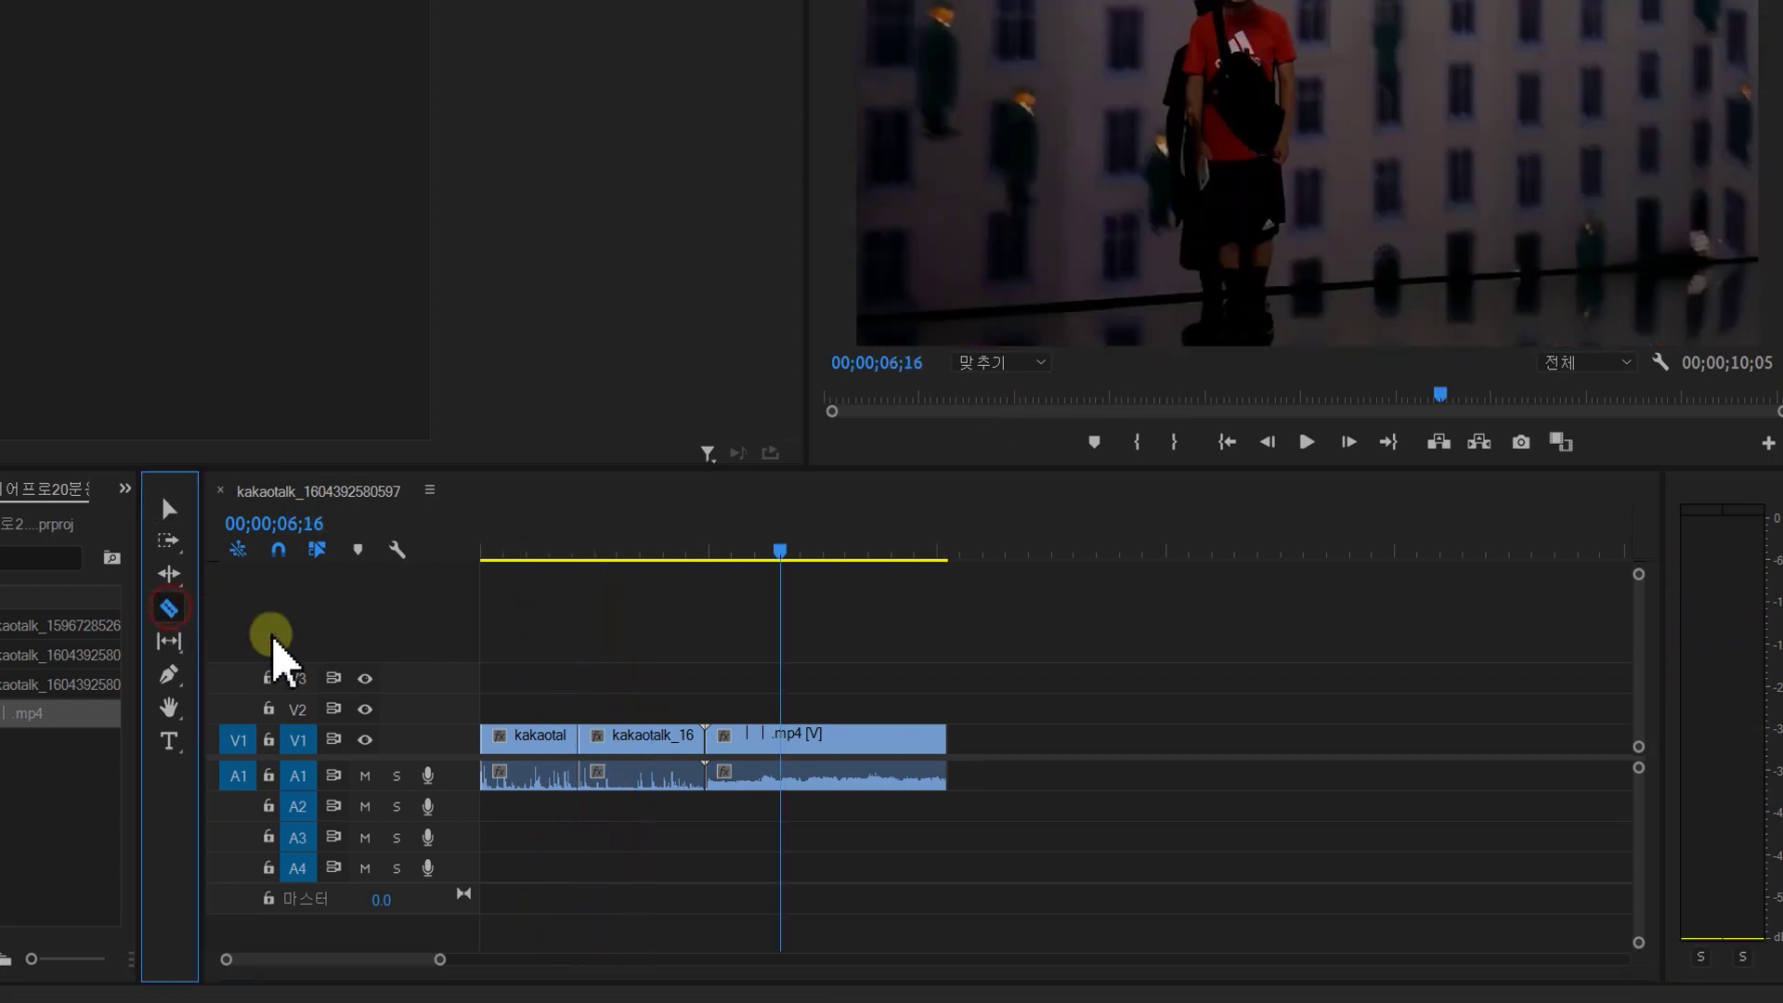
pyautogui.click(778, 743)
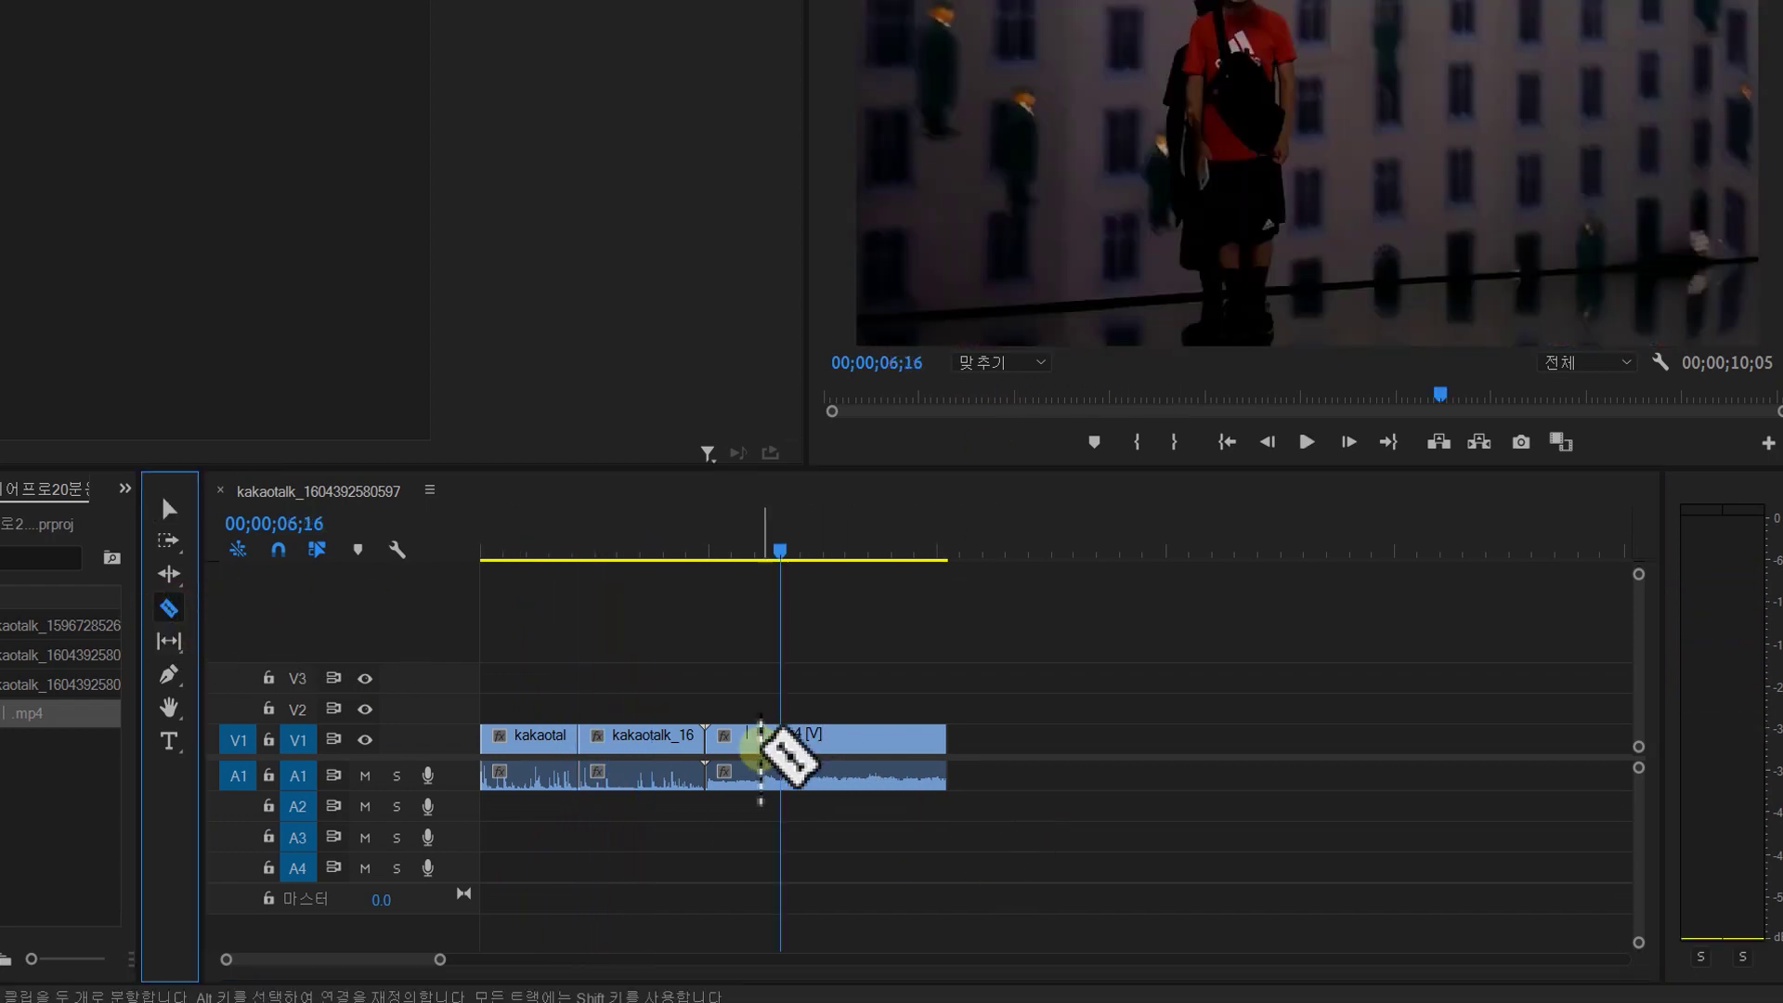
pyautogui.click(840, 555)
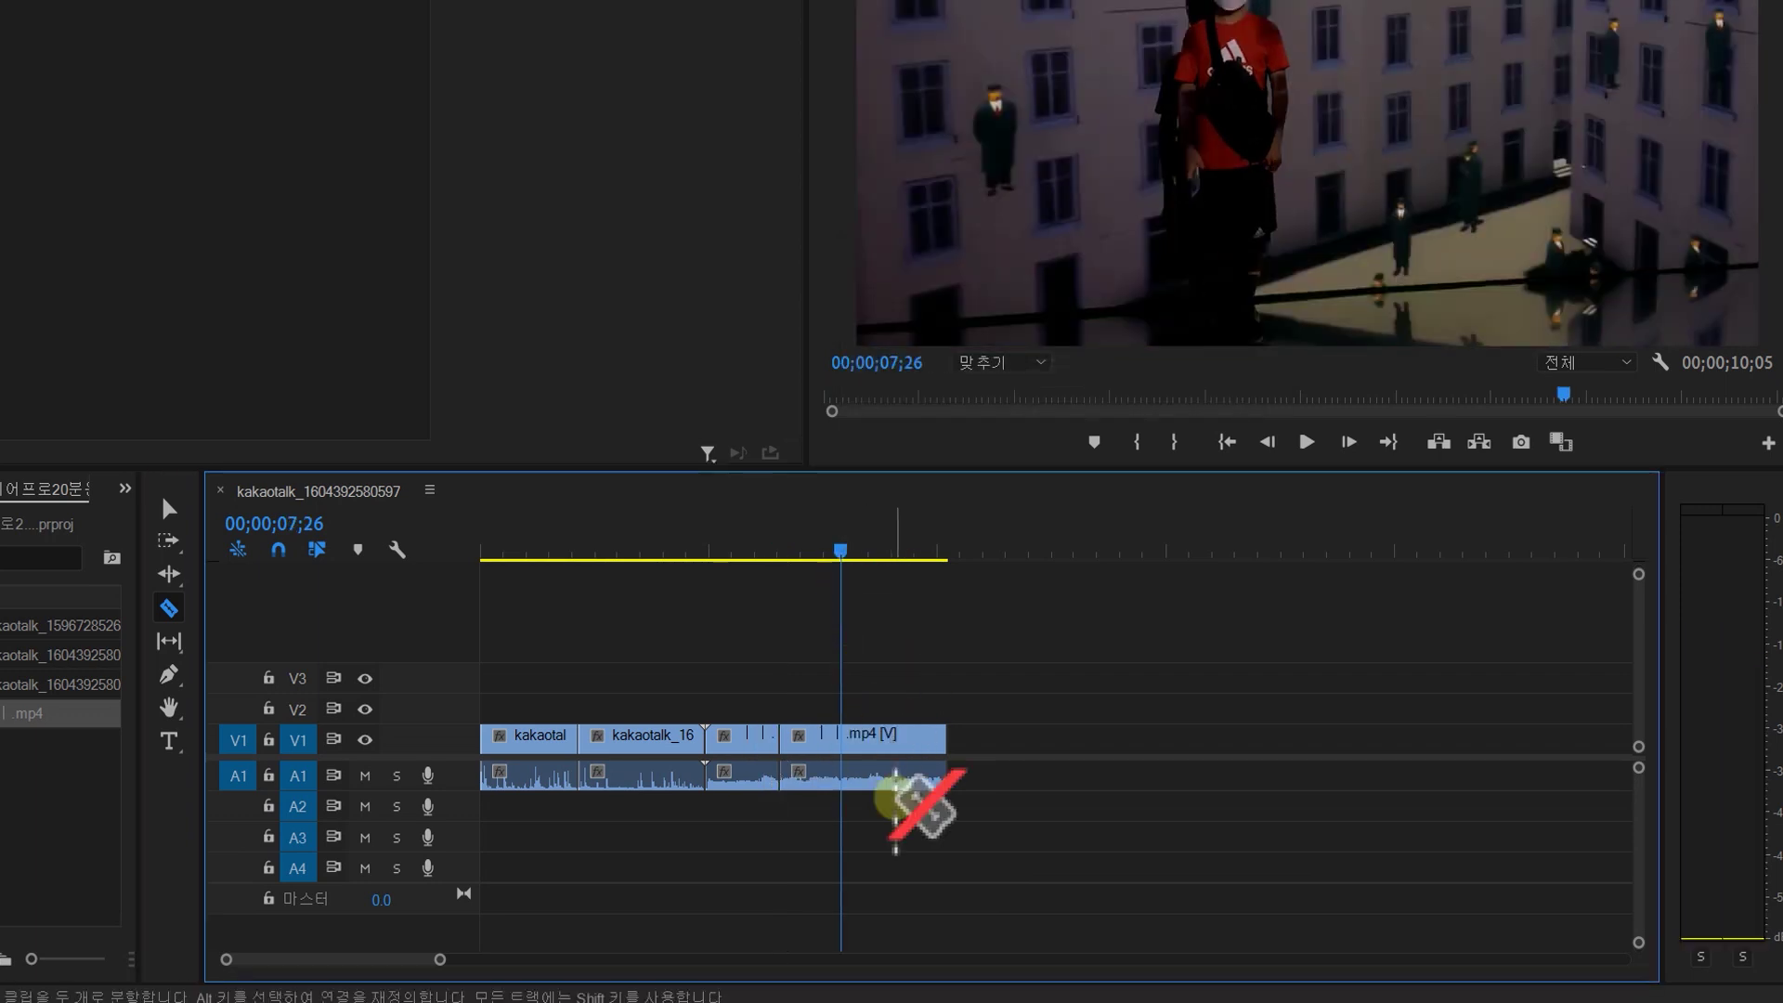
pyautogui.click(839, 748)
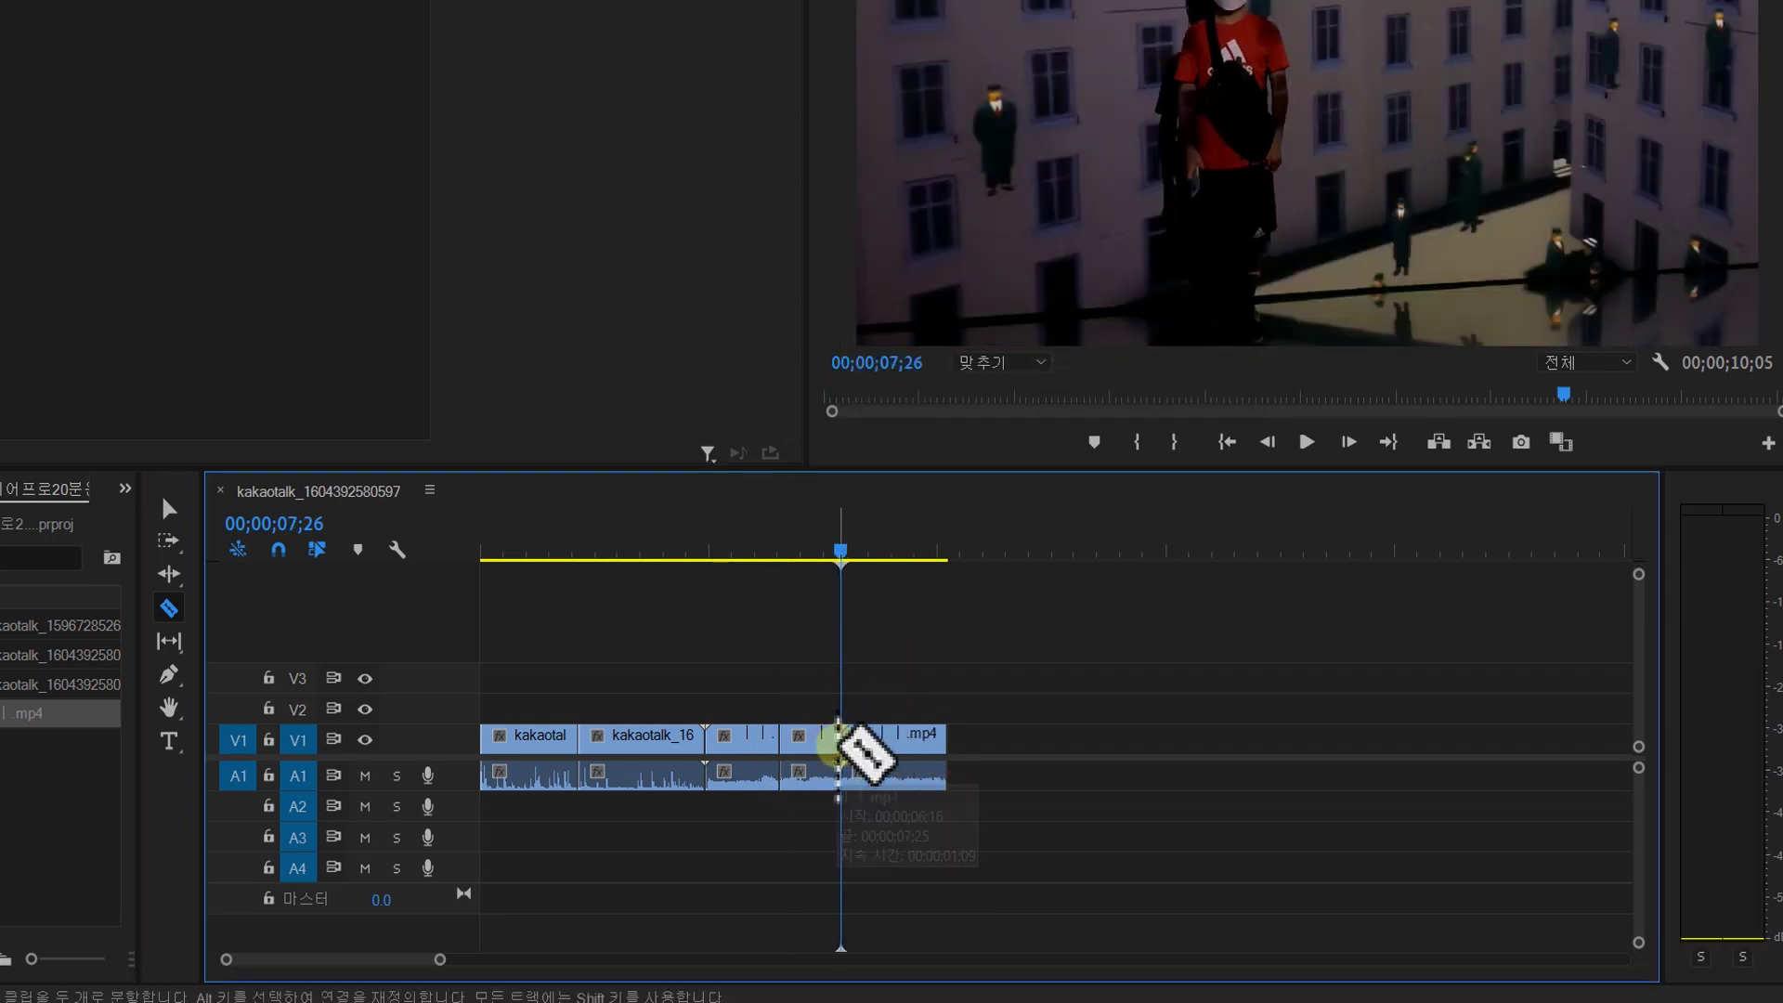
# Remove the last clip's piece between 00;00;06;16 and 00;00;07;25, close its gap and play the sequence
pyautogui.click(168, 509)
pyautogui.click(821, 743)
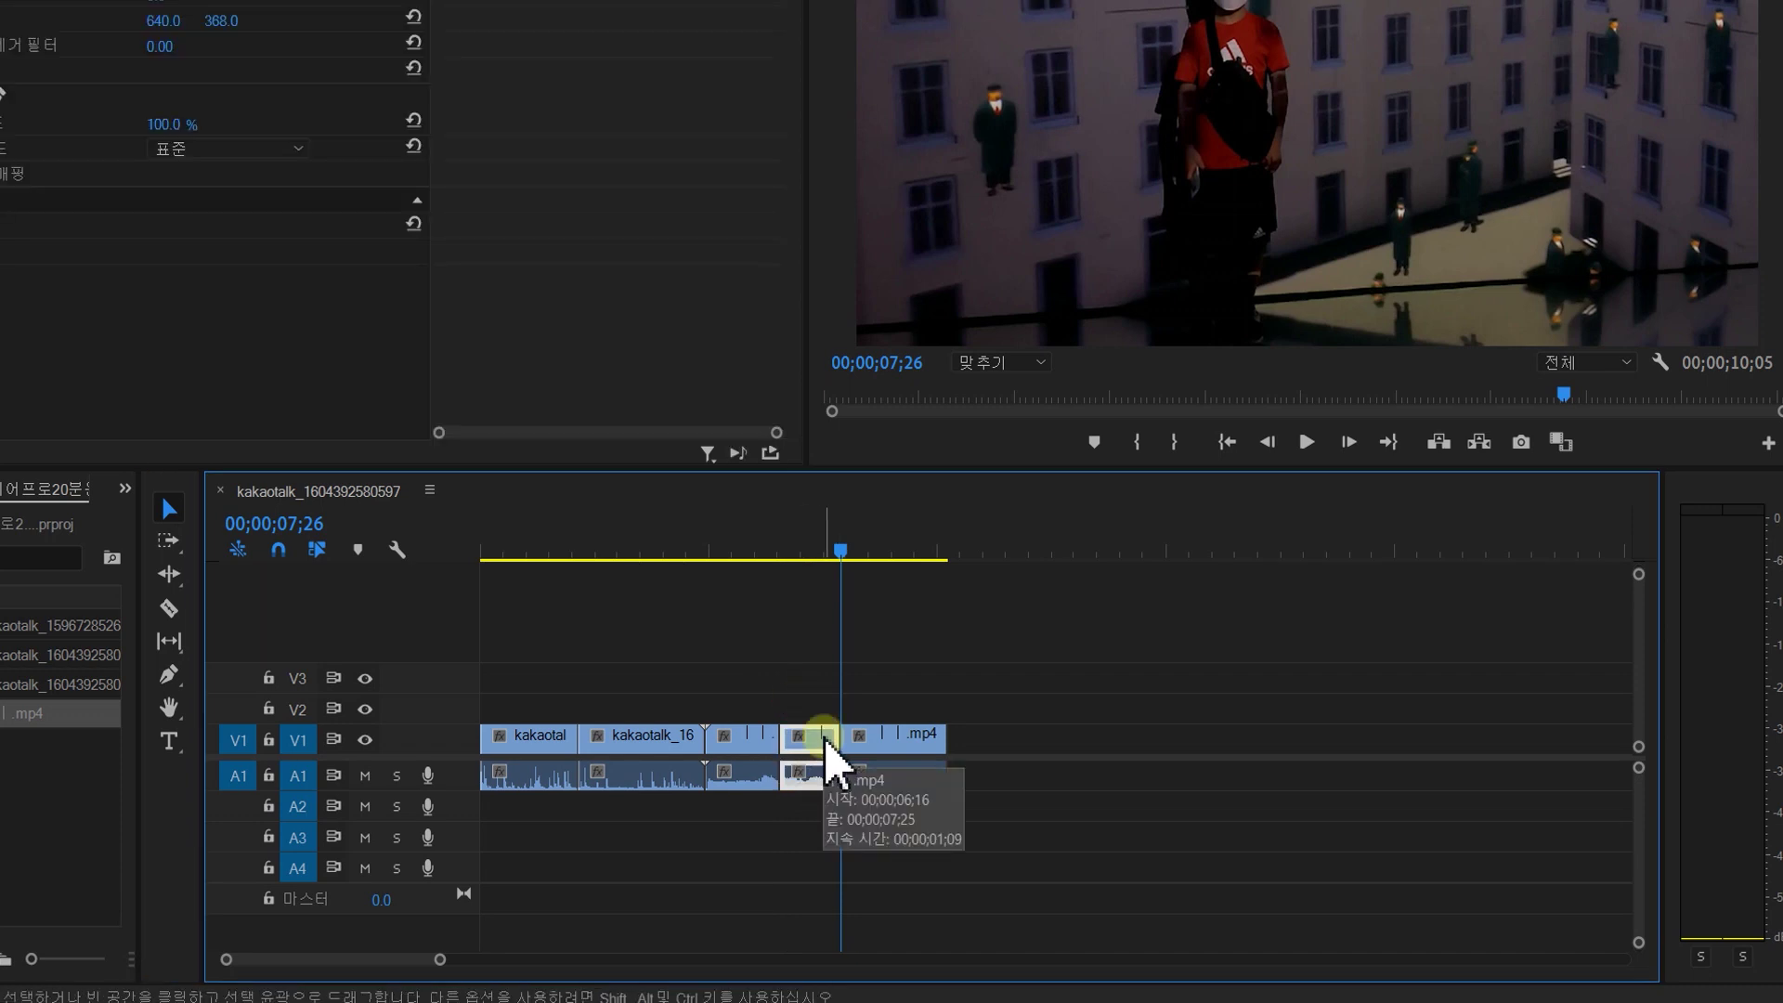
pyautogui.moveTo(803, 742); pyautogui.dragTo(864, 770)
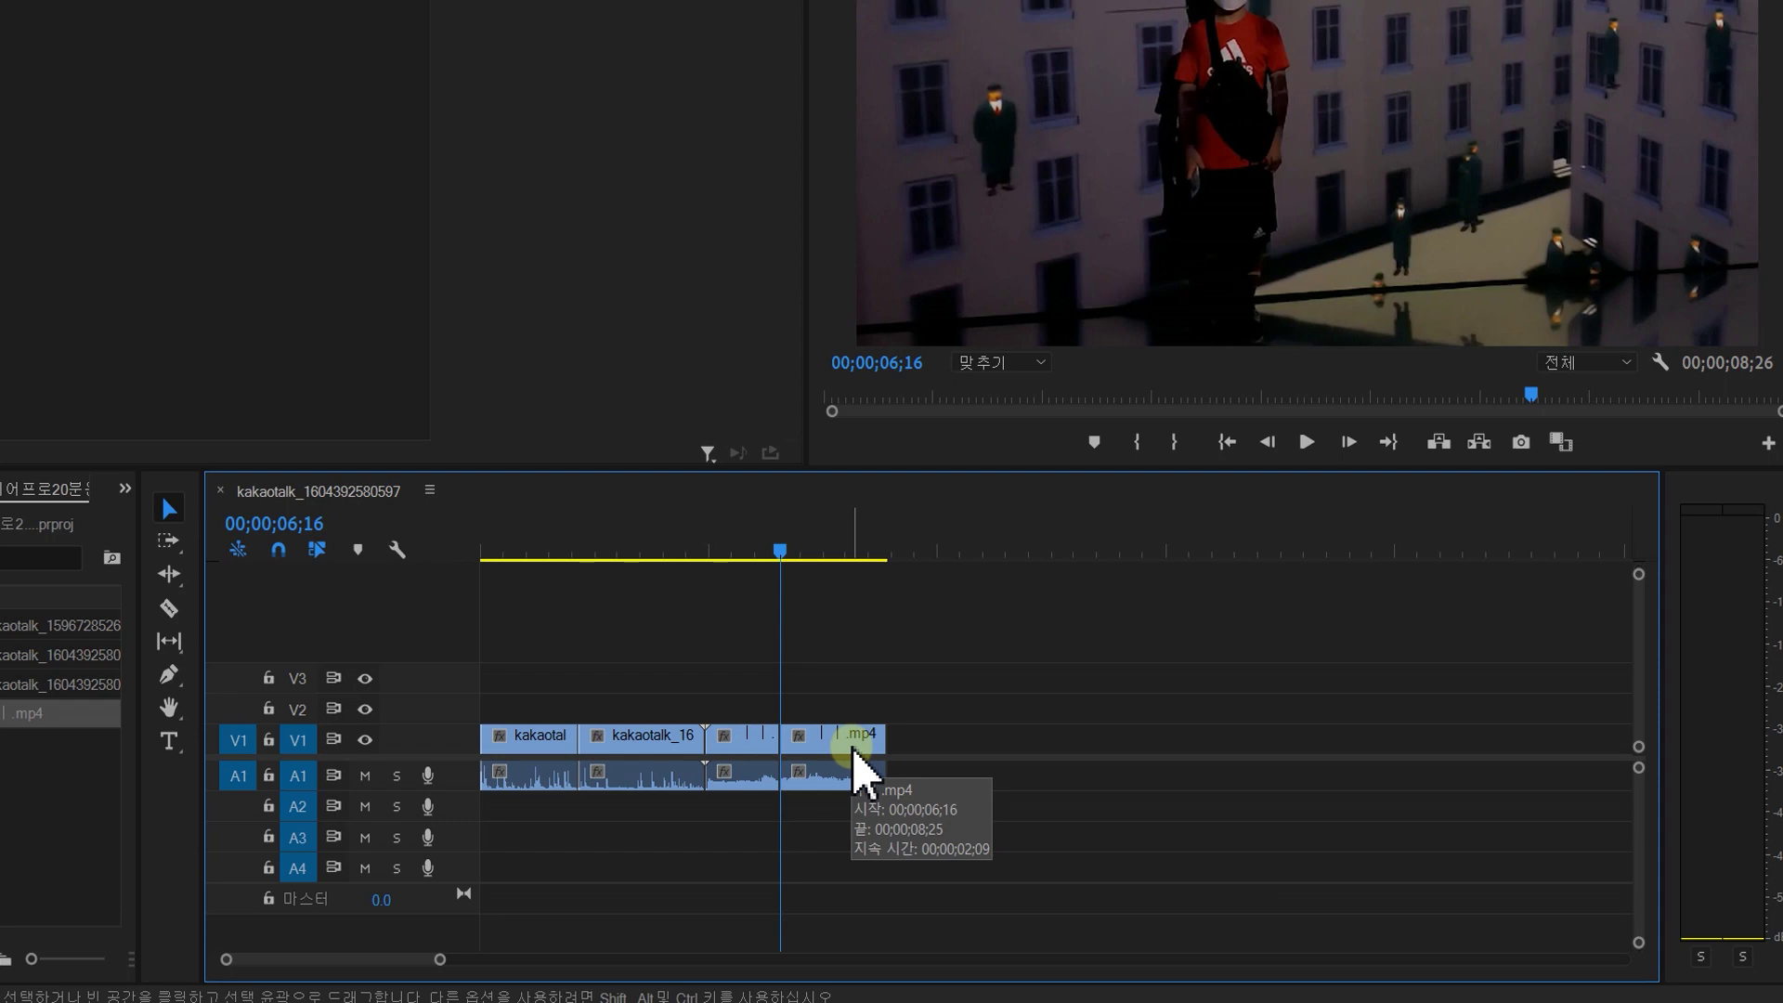
pyautogui.press('Home')
pyautogui.press('space')
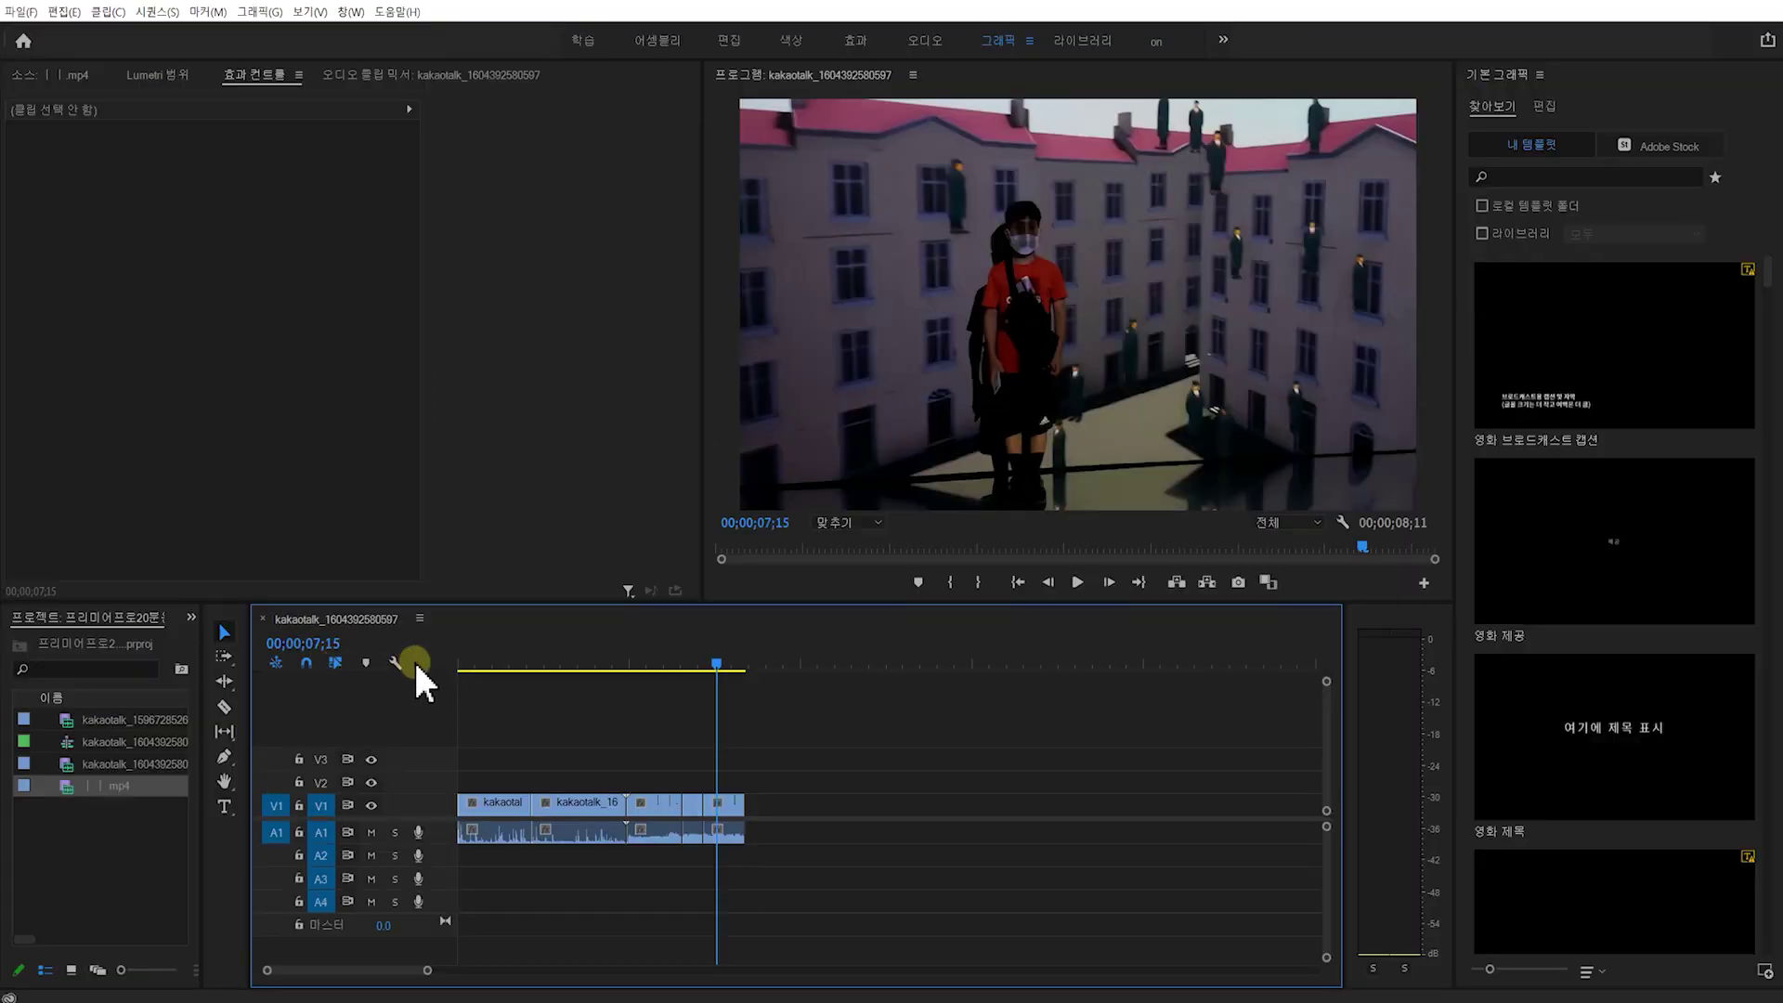
# Move the playhead back to the start of the sequence at 00;00;00;00
pyautogui.click(512, 547)
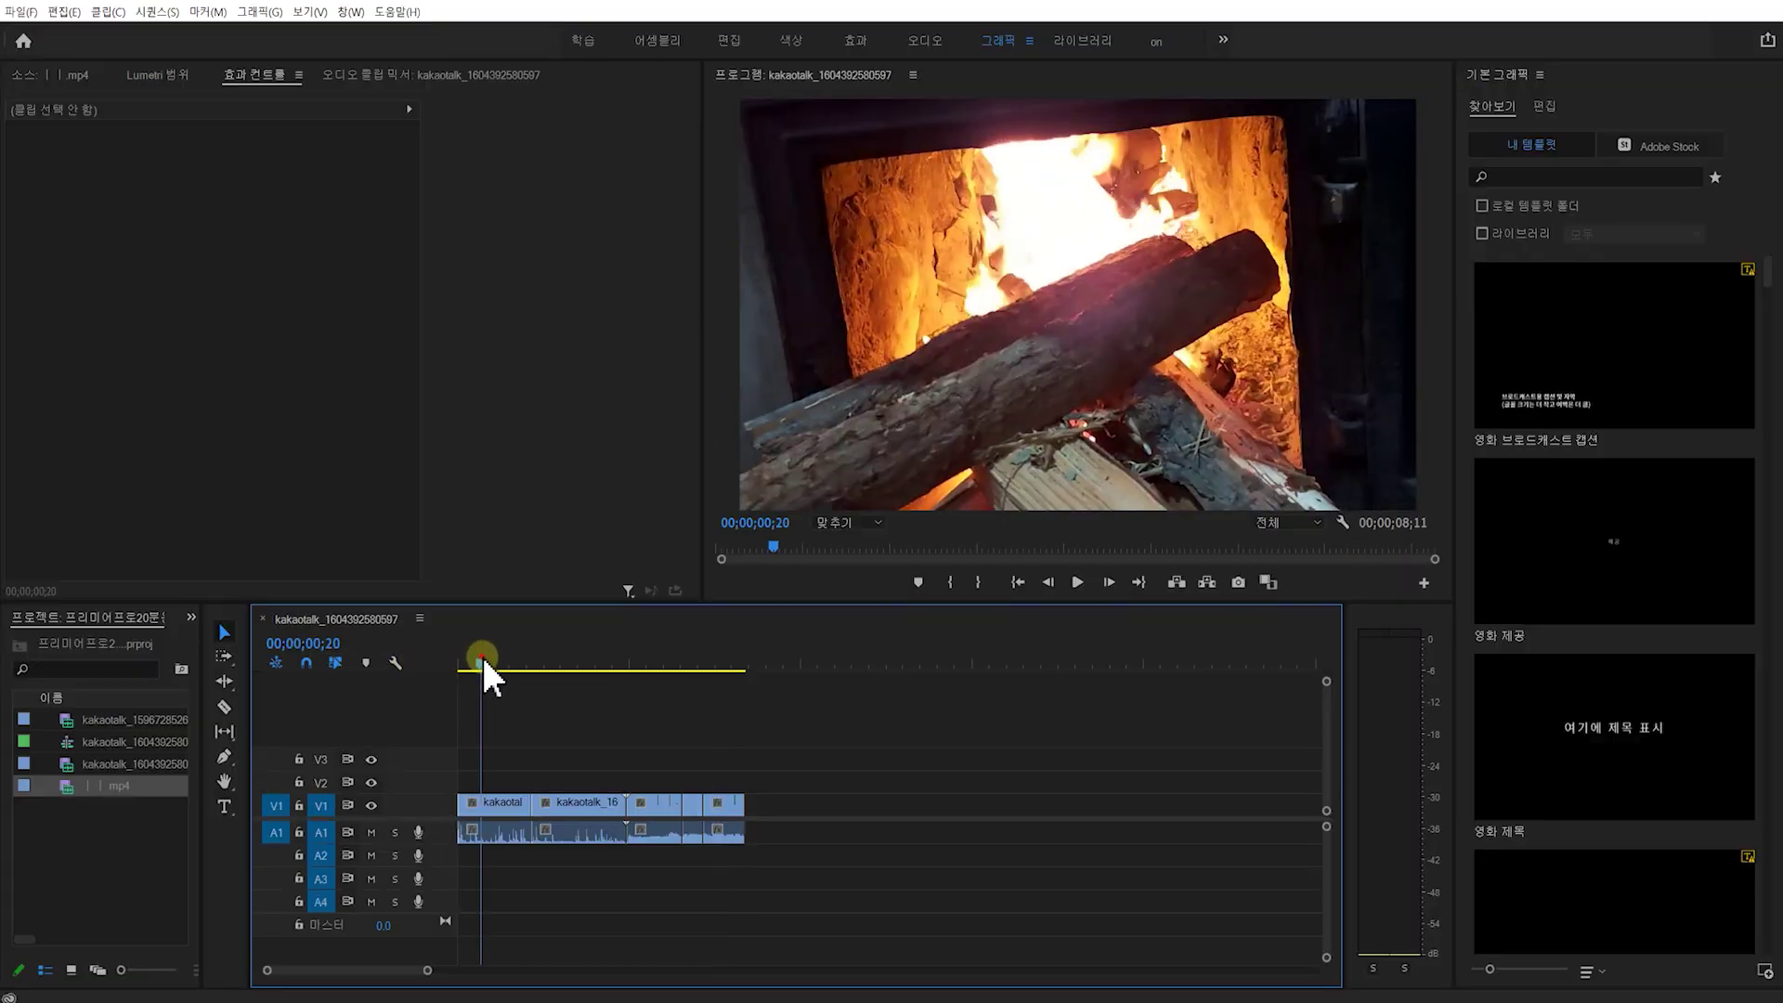
pyautogui.moveTo(483, 661); pyautogui.dragTo(438, 671)
pyautogui.click(482, 798)
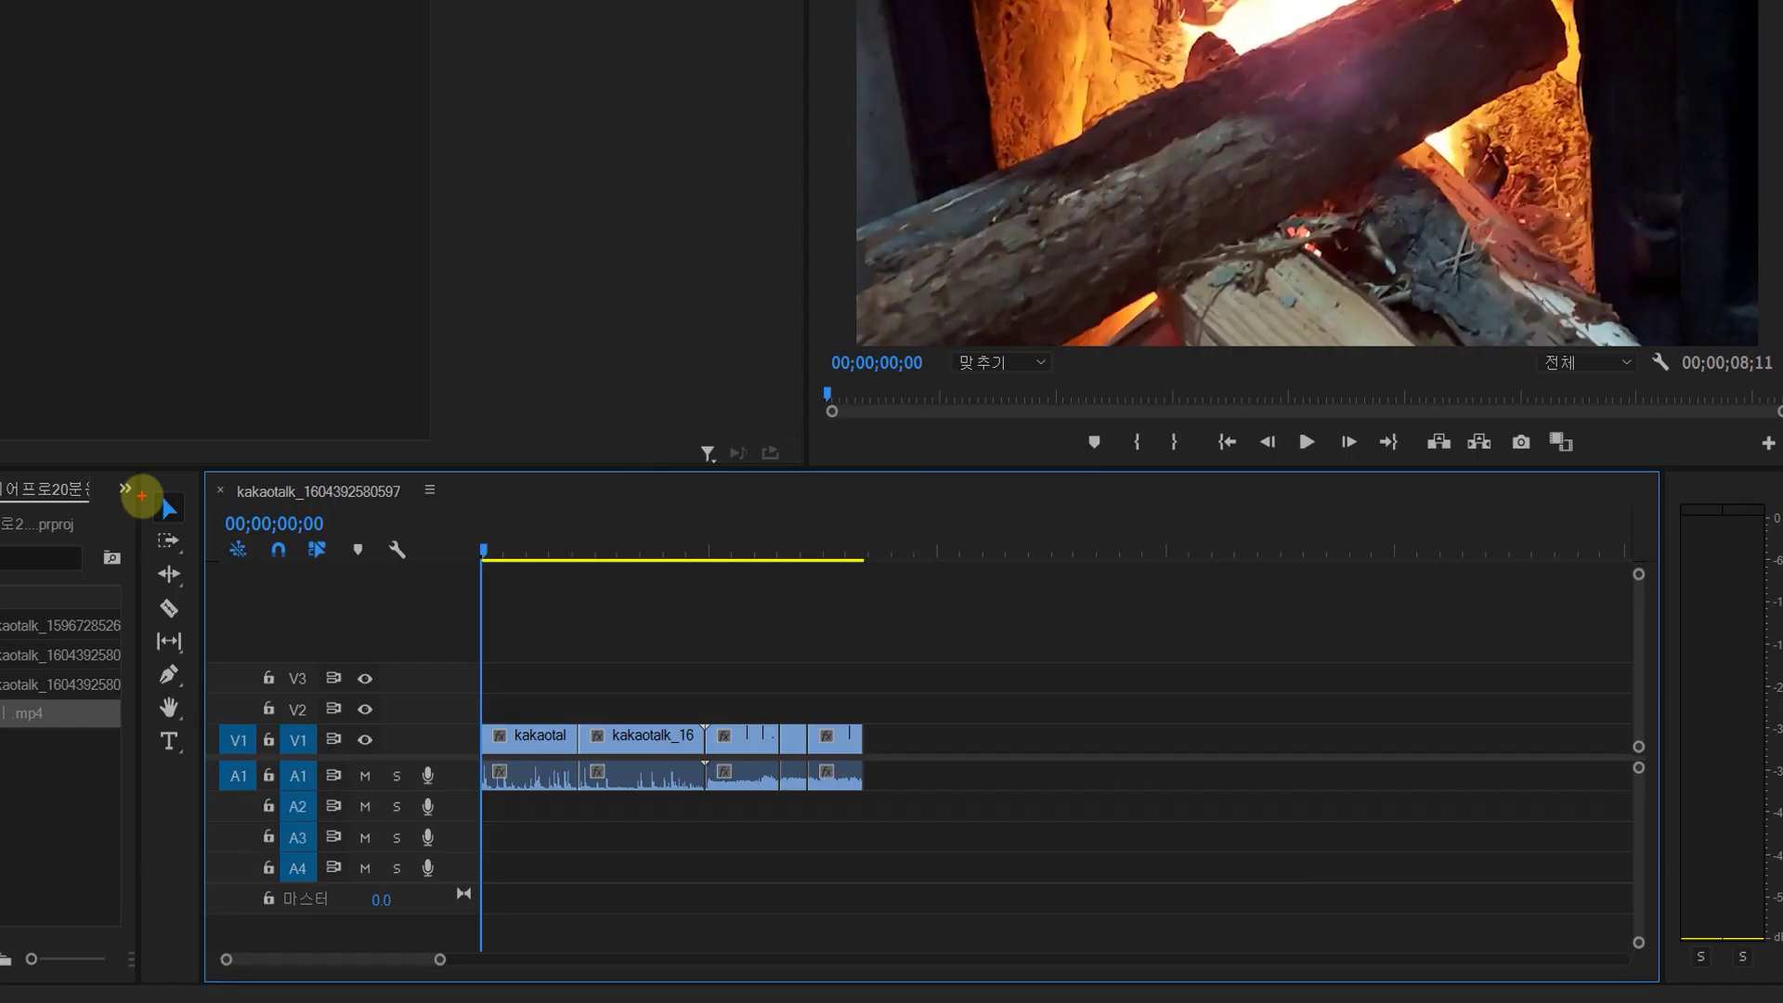
pyautogui.moveTo(211, 612); pyautogui.dragTo(216, 776)
pyautogui.moveTo(160, 708)
pyautogui.mouseDown()
pyautogui.moveTo(203, 764)
pyautogui.moveTo(185, 787)
pyautogui.mouseUp()
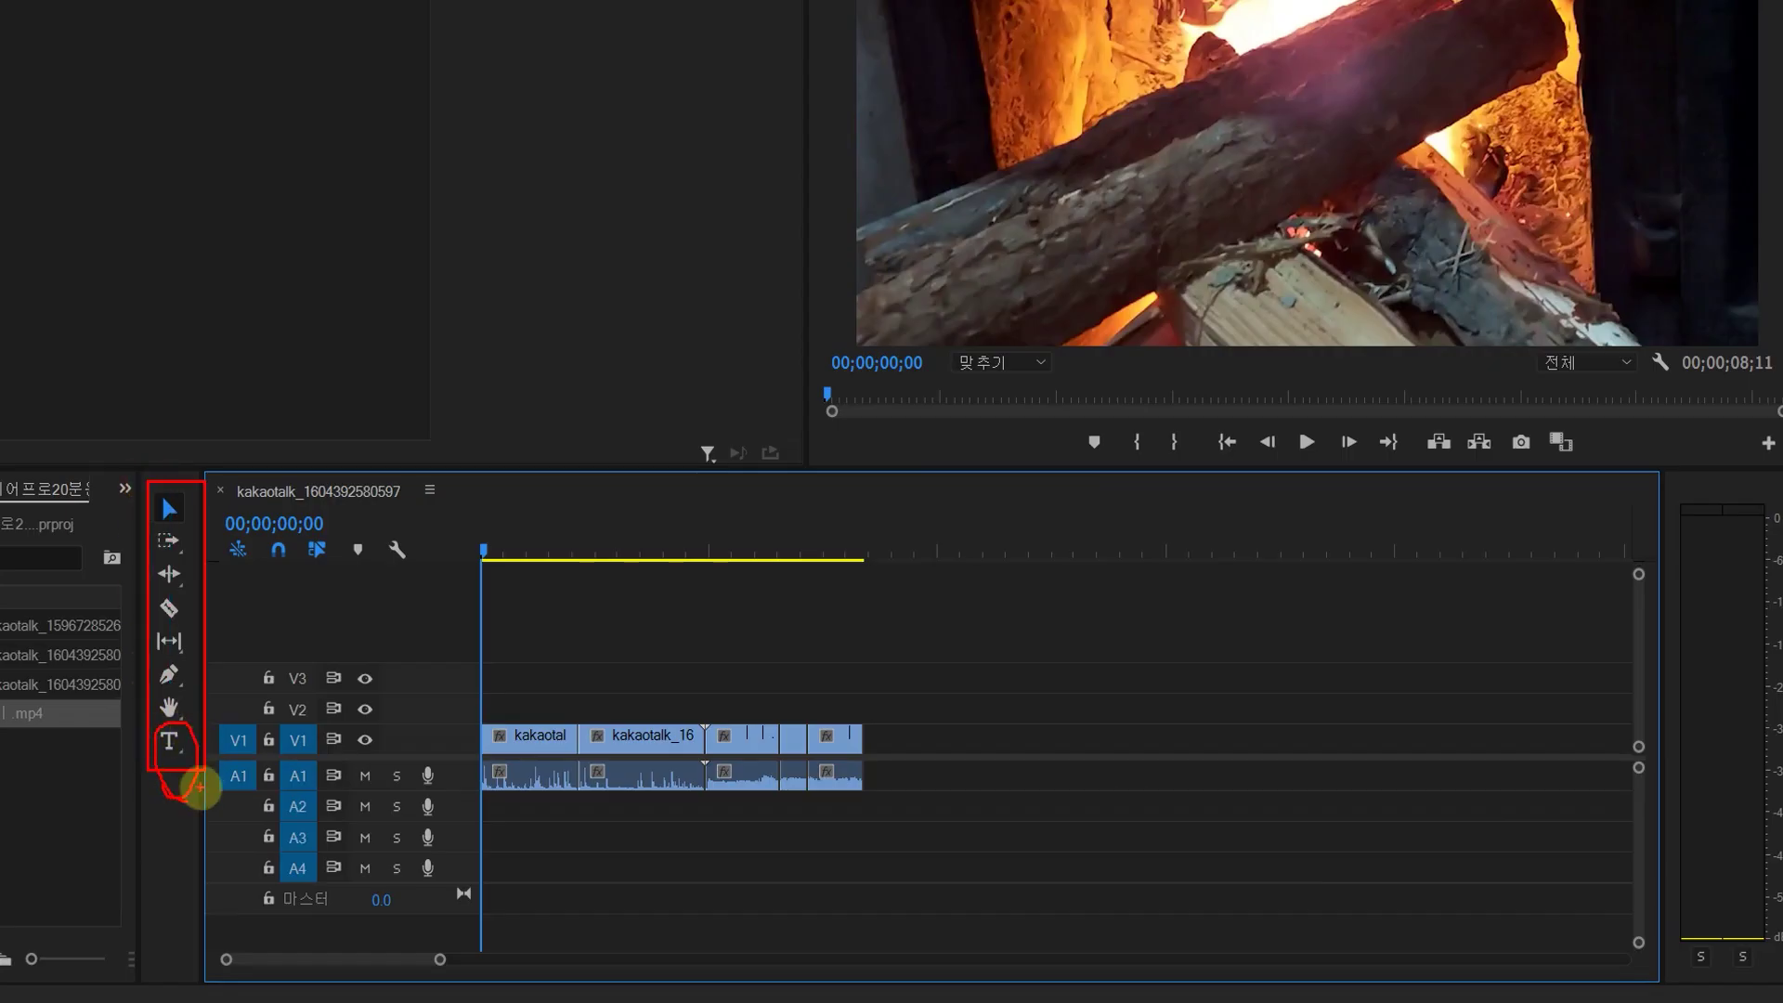
pyautogui.press('Escape')
# Add the title text "불멍하세요" over the fireplace image with the Type tool
pyautogui.click(169, 740)
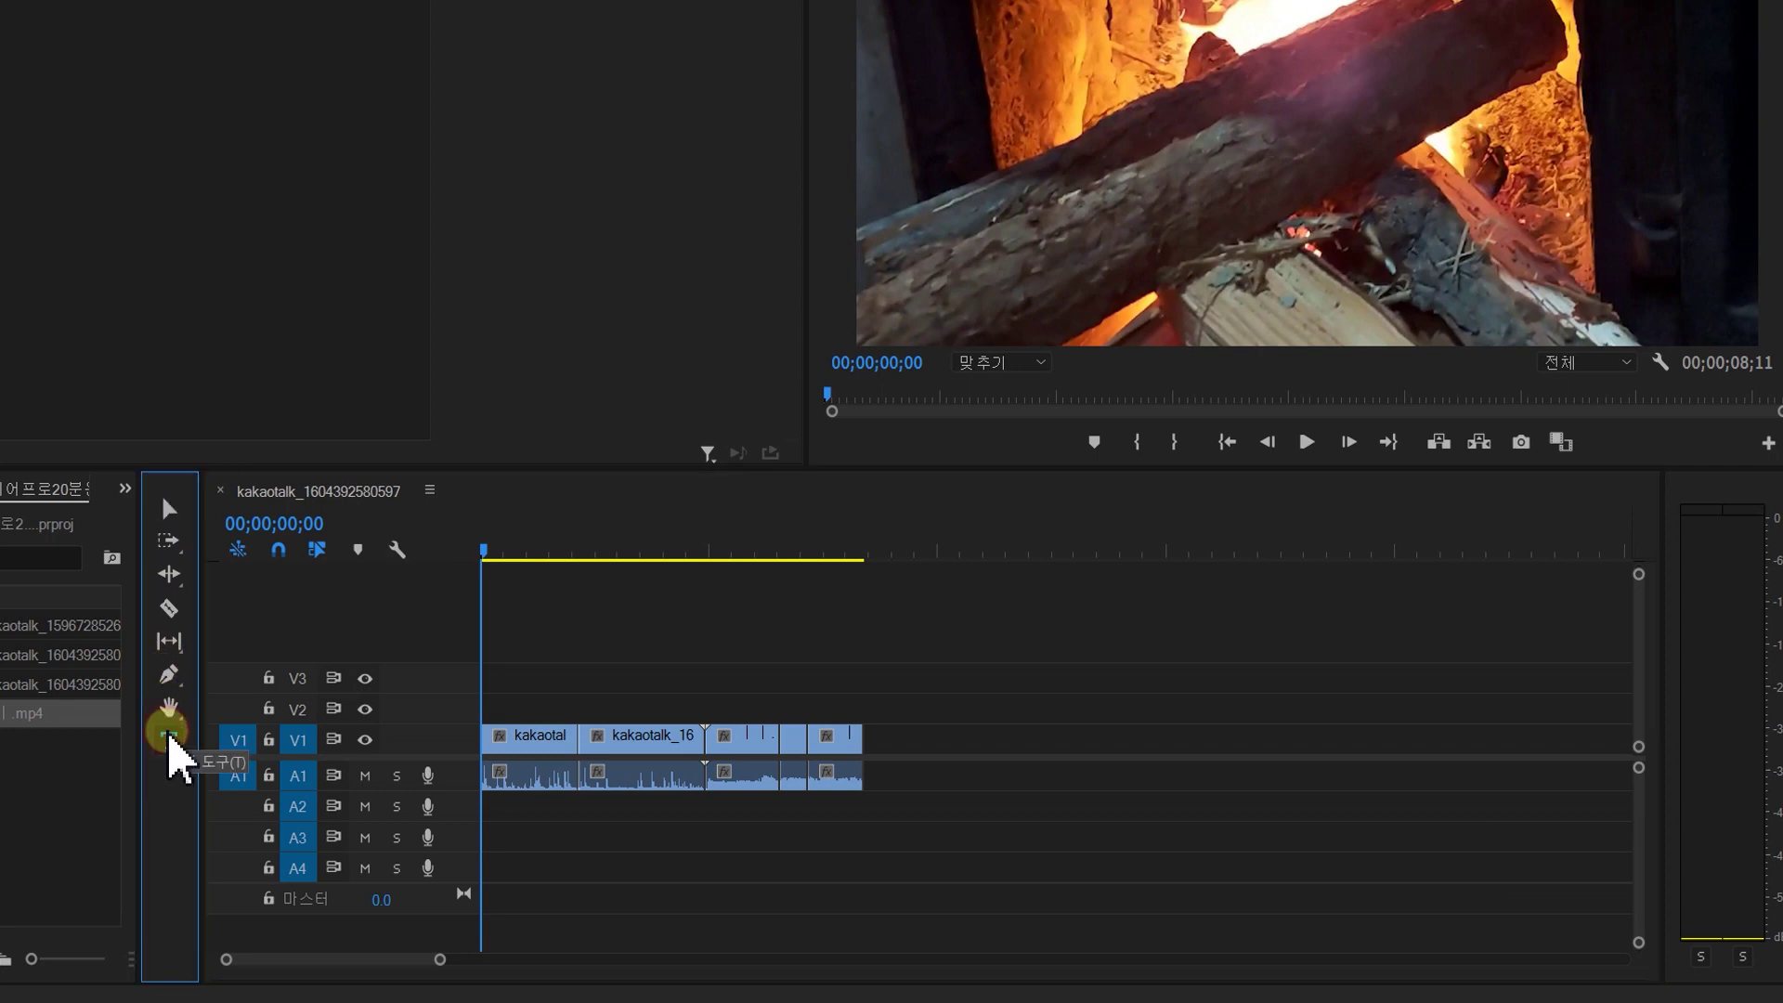
pyautogui.moveTo(491, 558); pyautogui.dragTo(1132, 130)
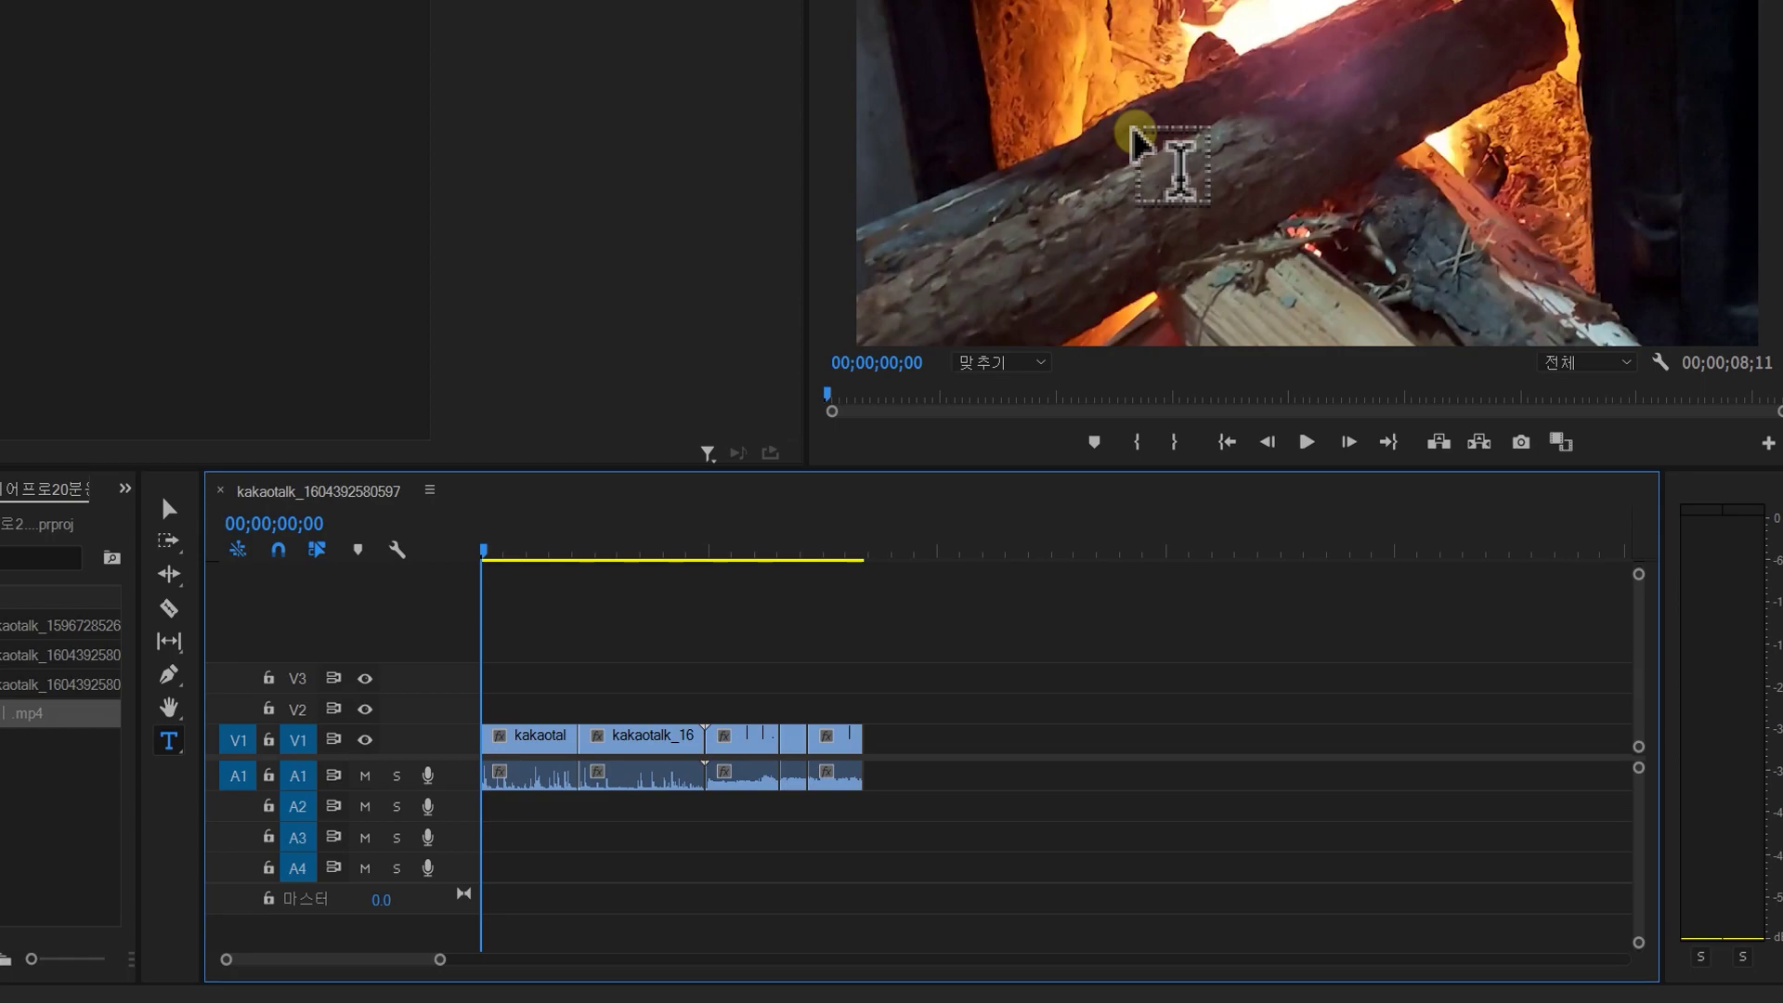
pyautogui.click(1134, 139)
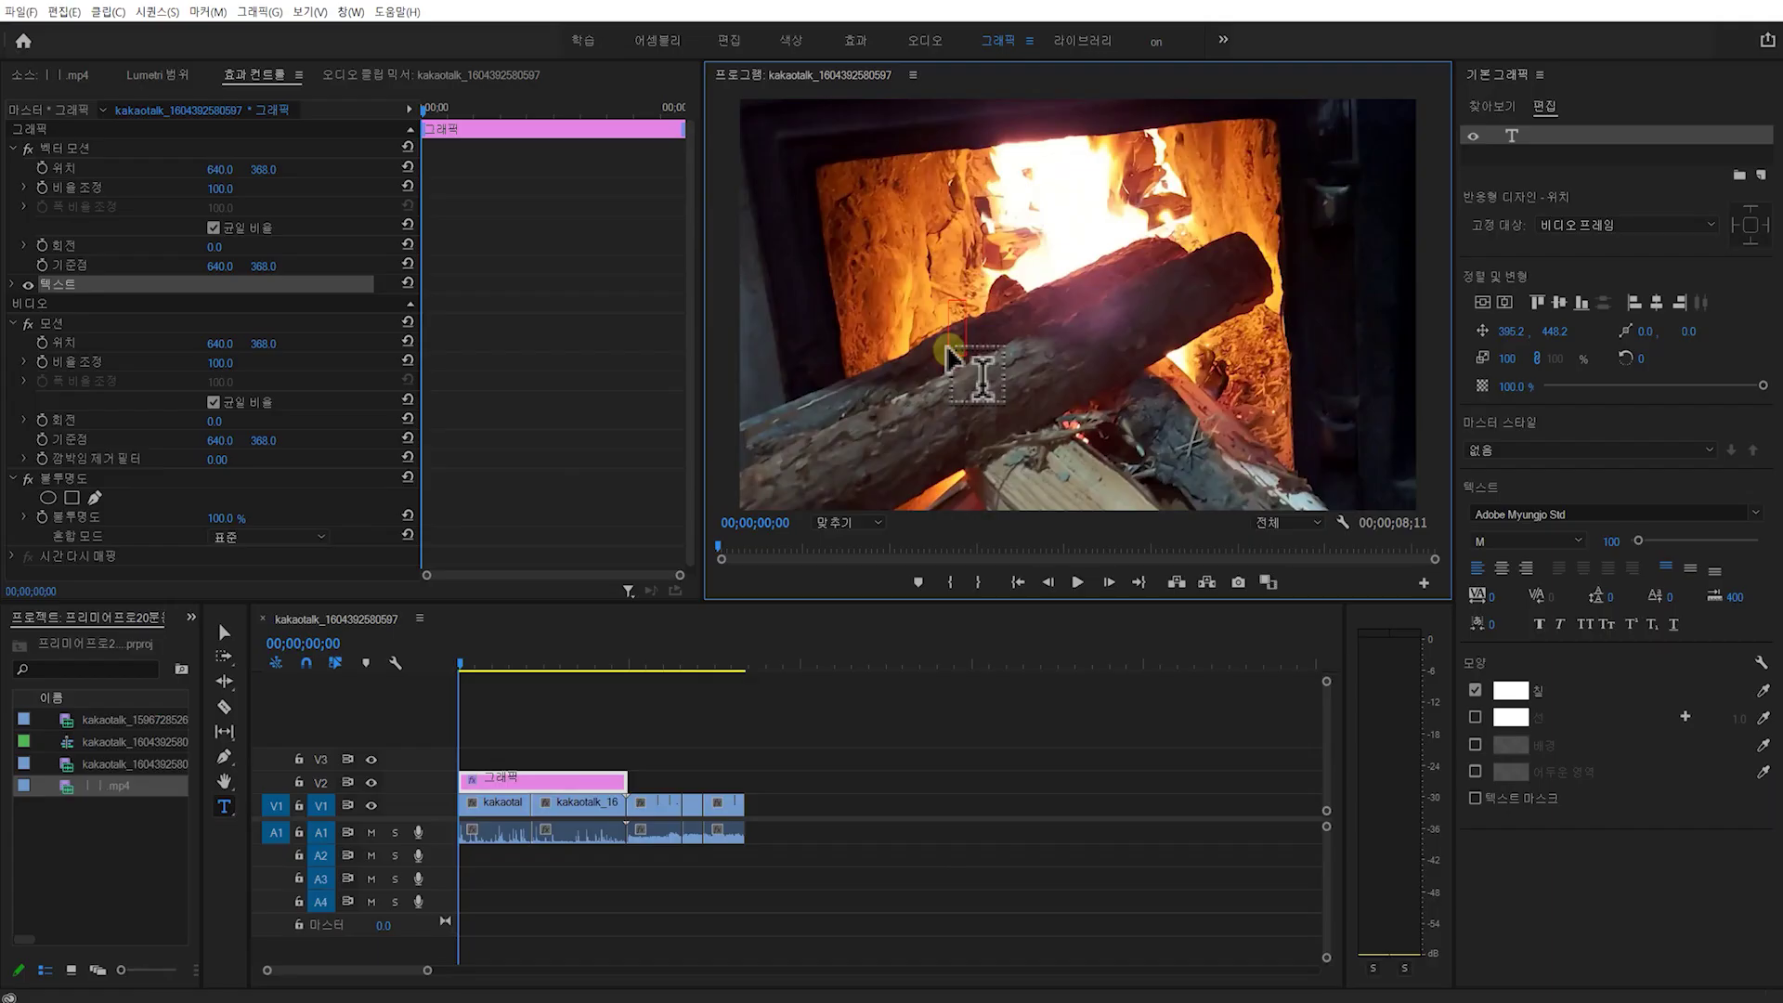
pyautogui.click(1511, 137)
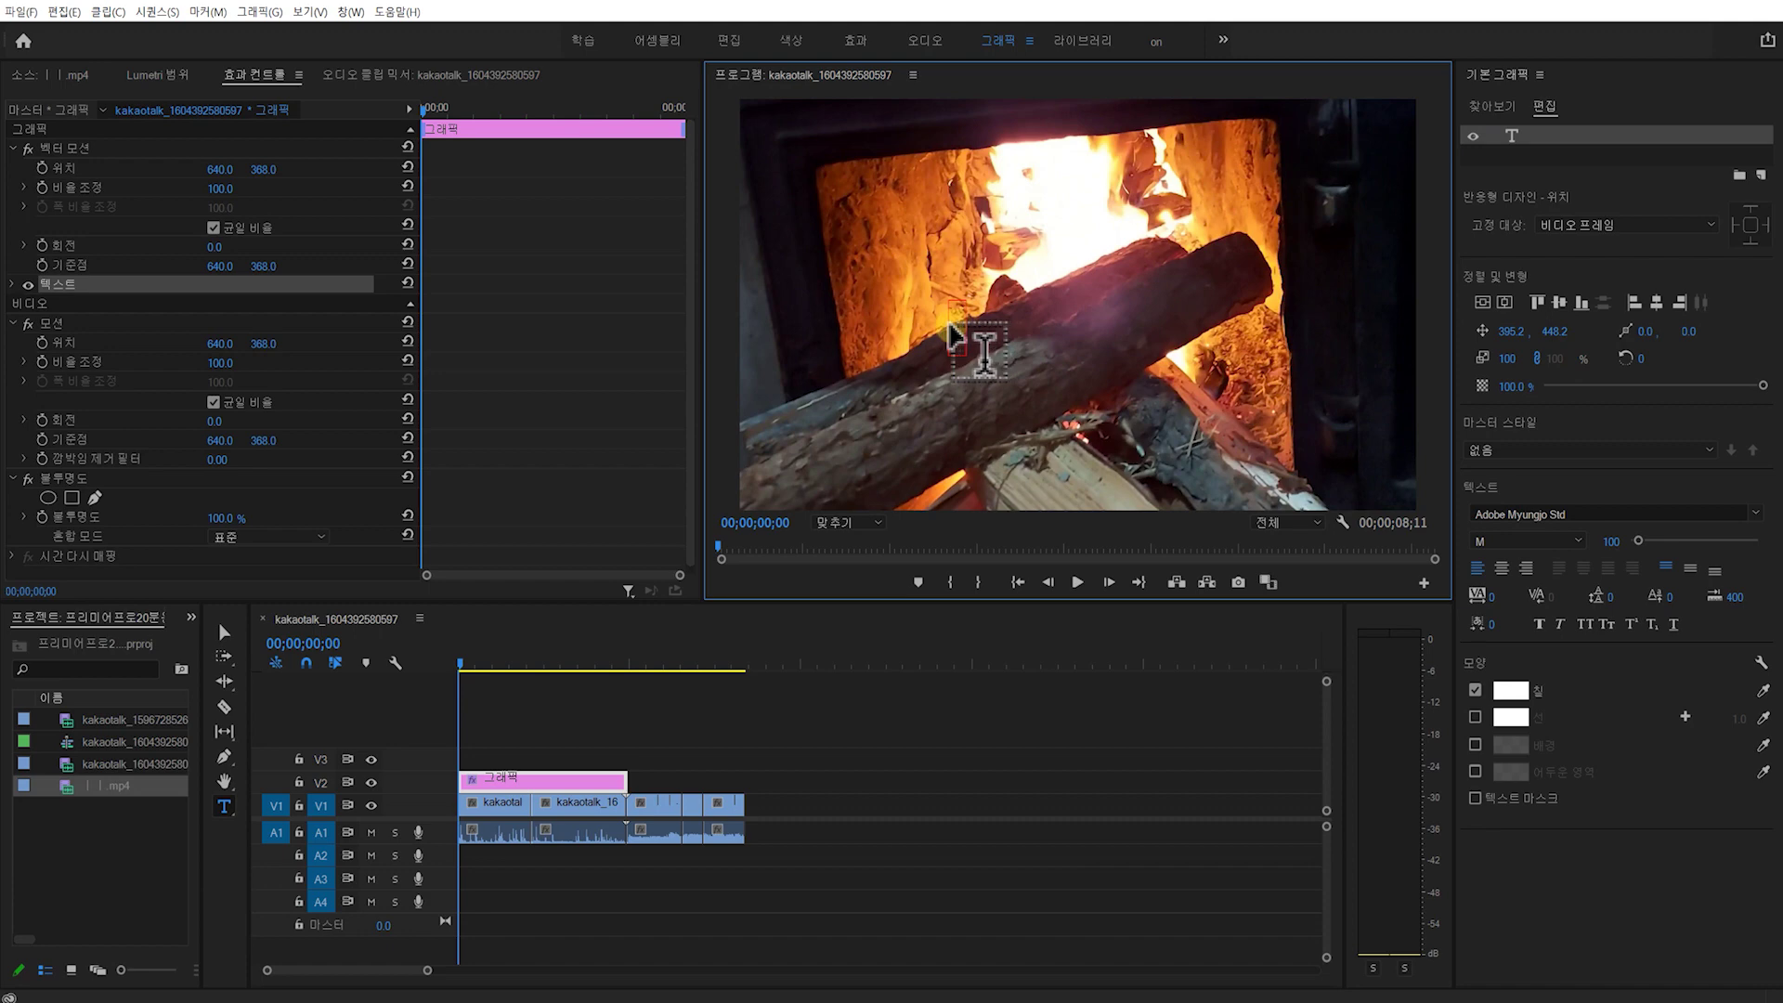
pyautogui.write('불멍하세')
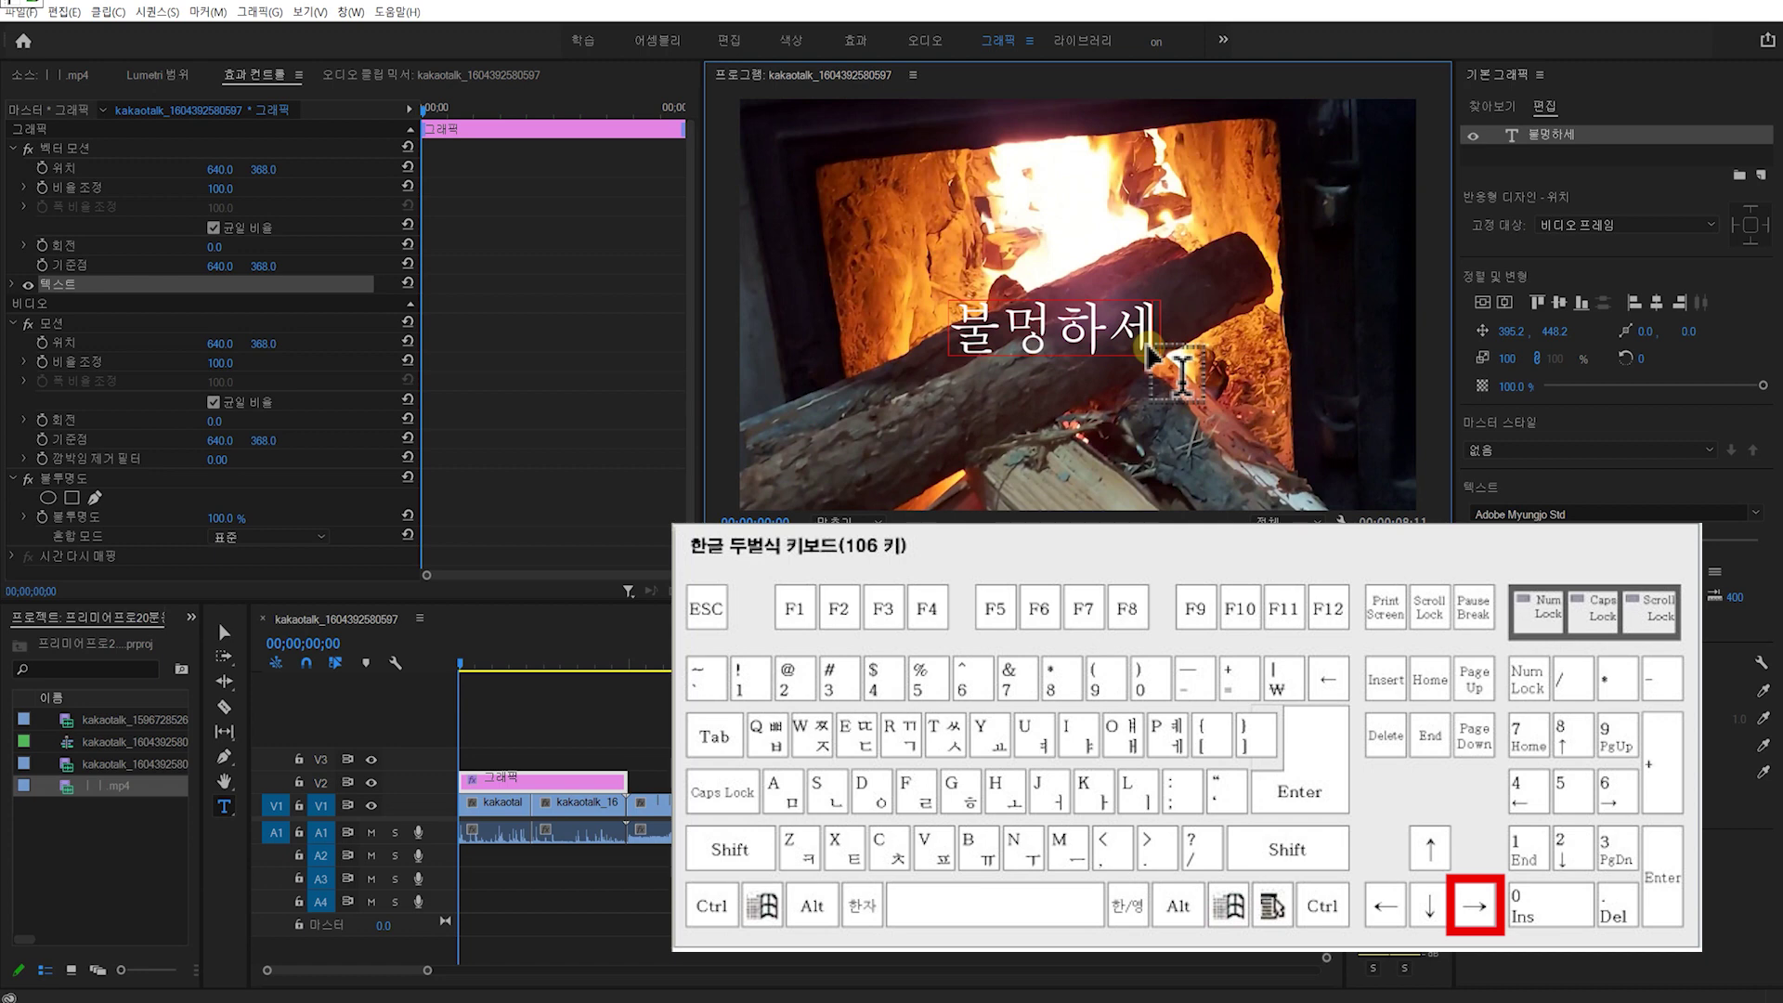
pyautogui.write('요')
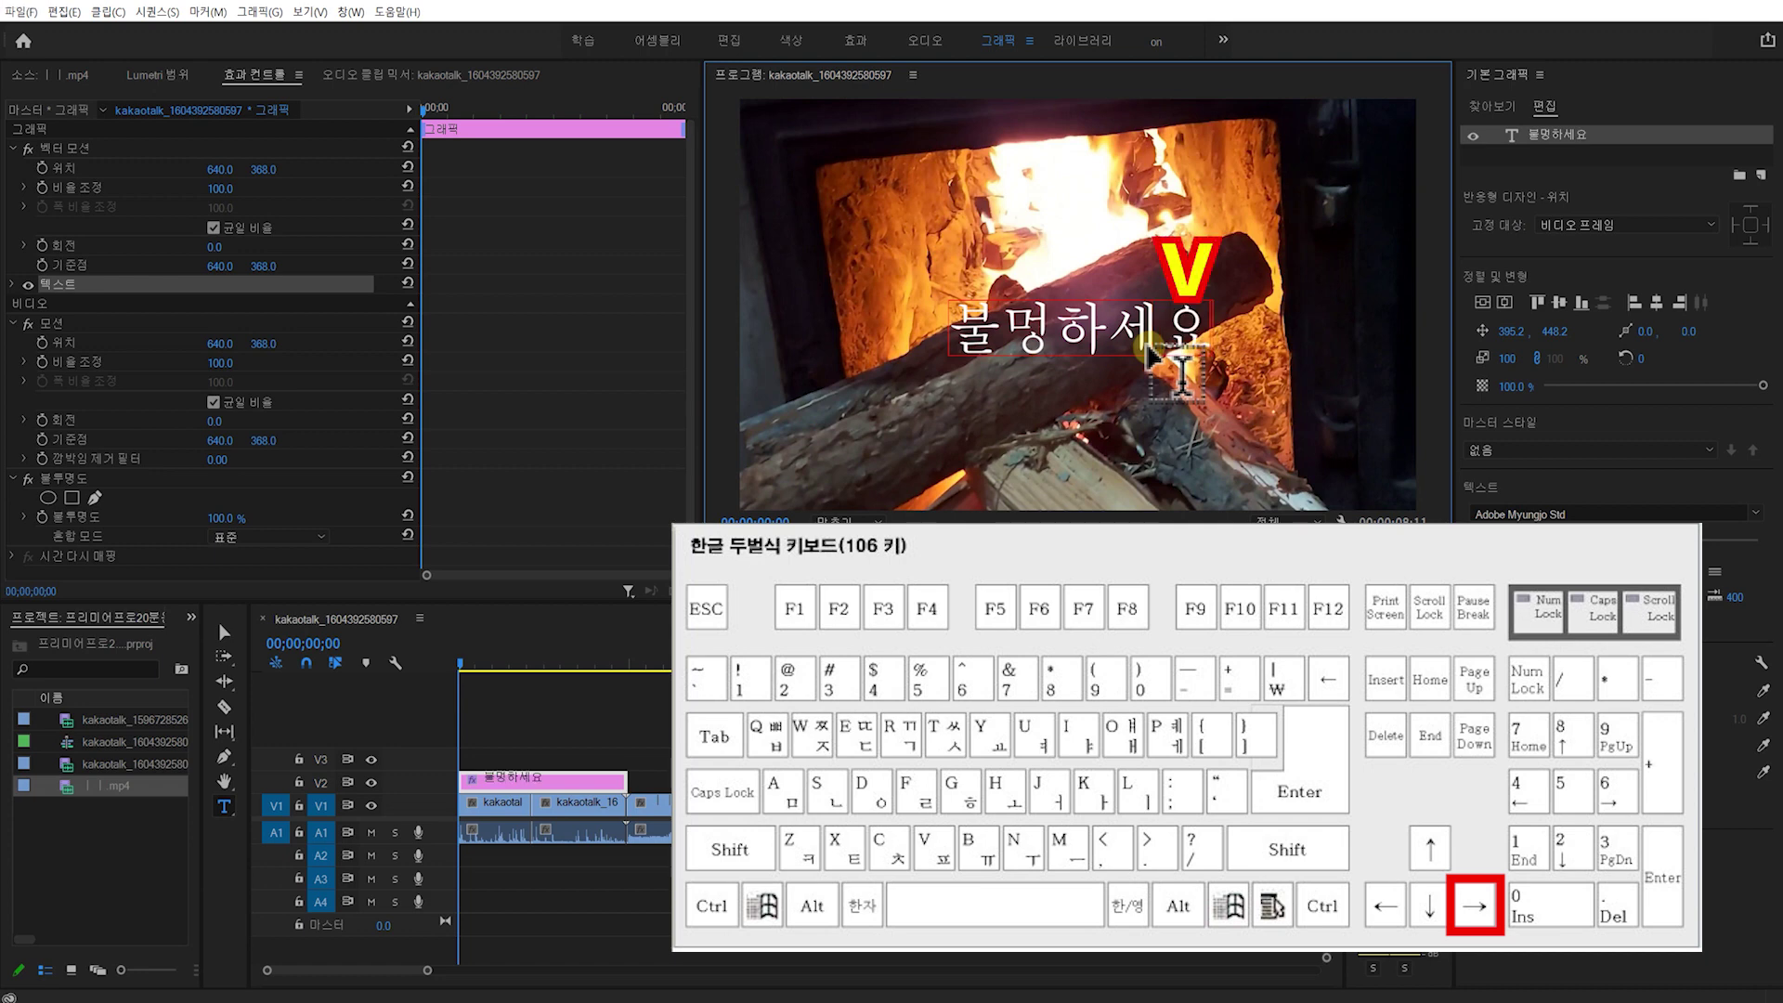
# Shorten the title text to "불멍" and finish editing it
pyautogui.press('BackSpace')
pyautogui.press('BackSpace')
pyautogui.press('BackSpace')
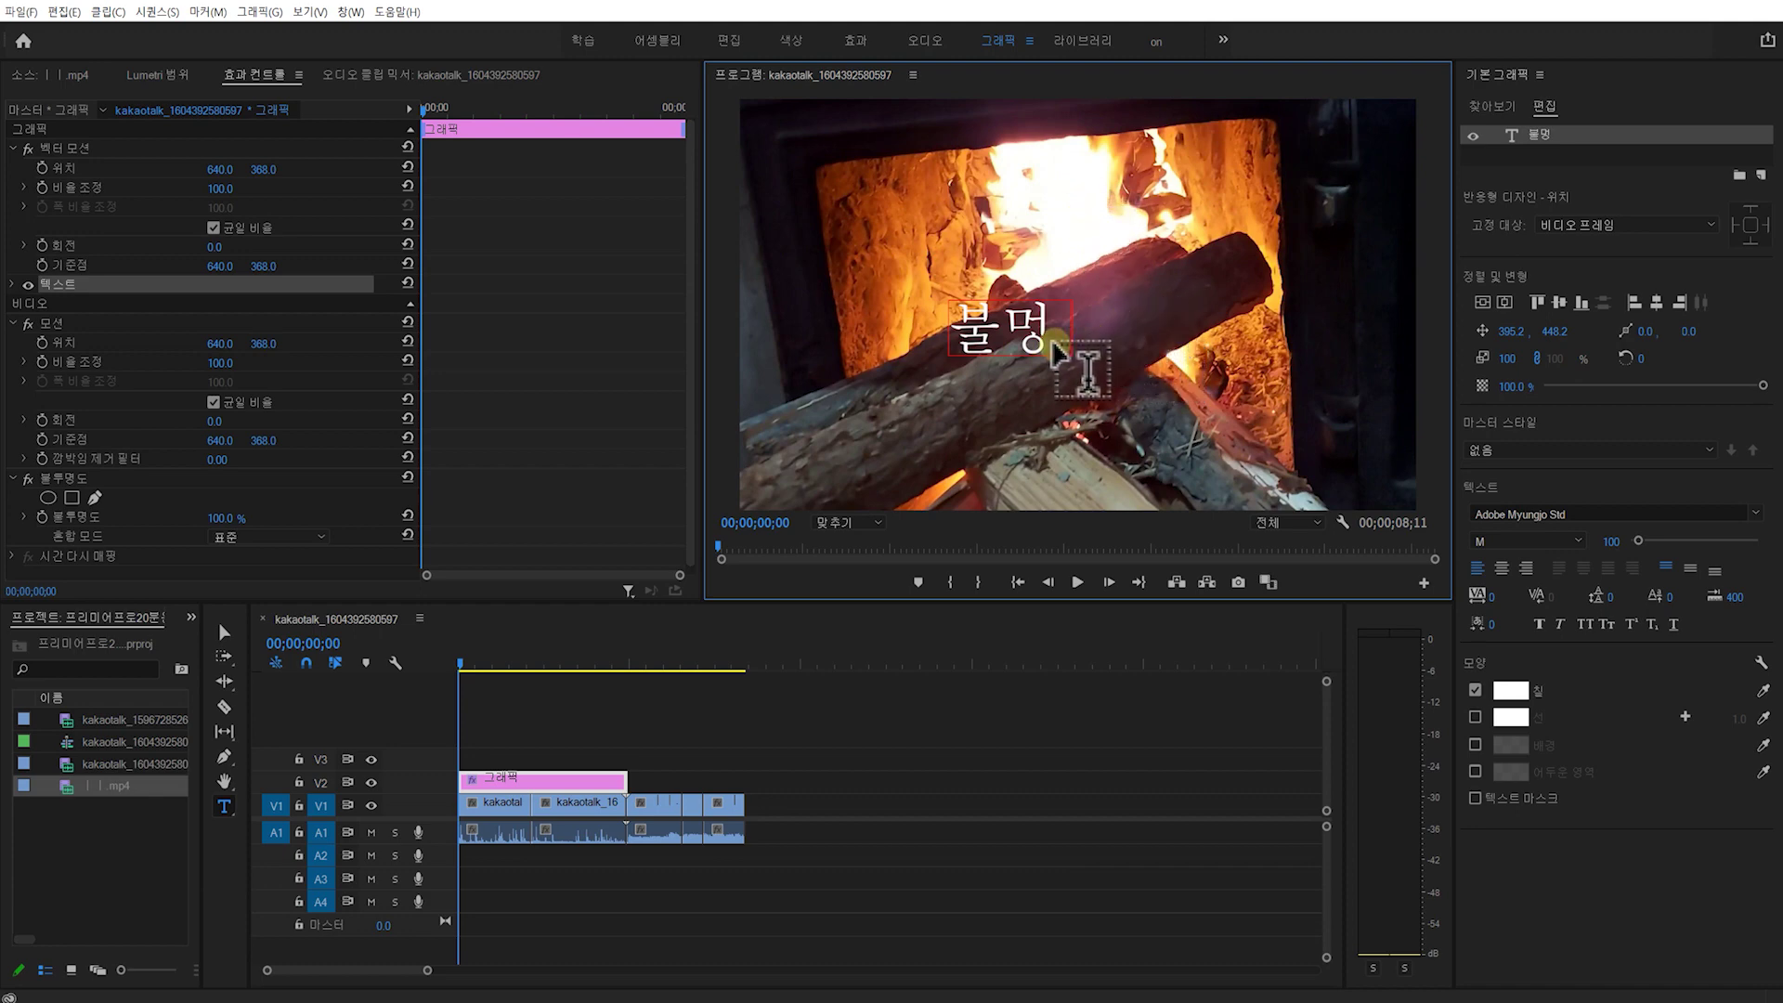
pyautogui.press('Escape')
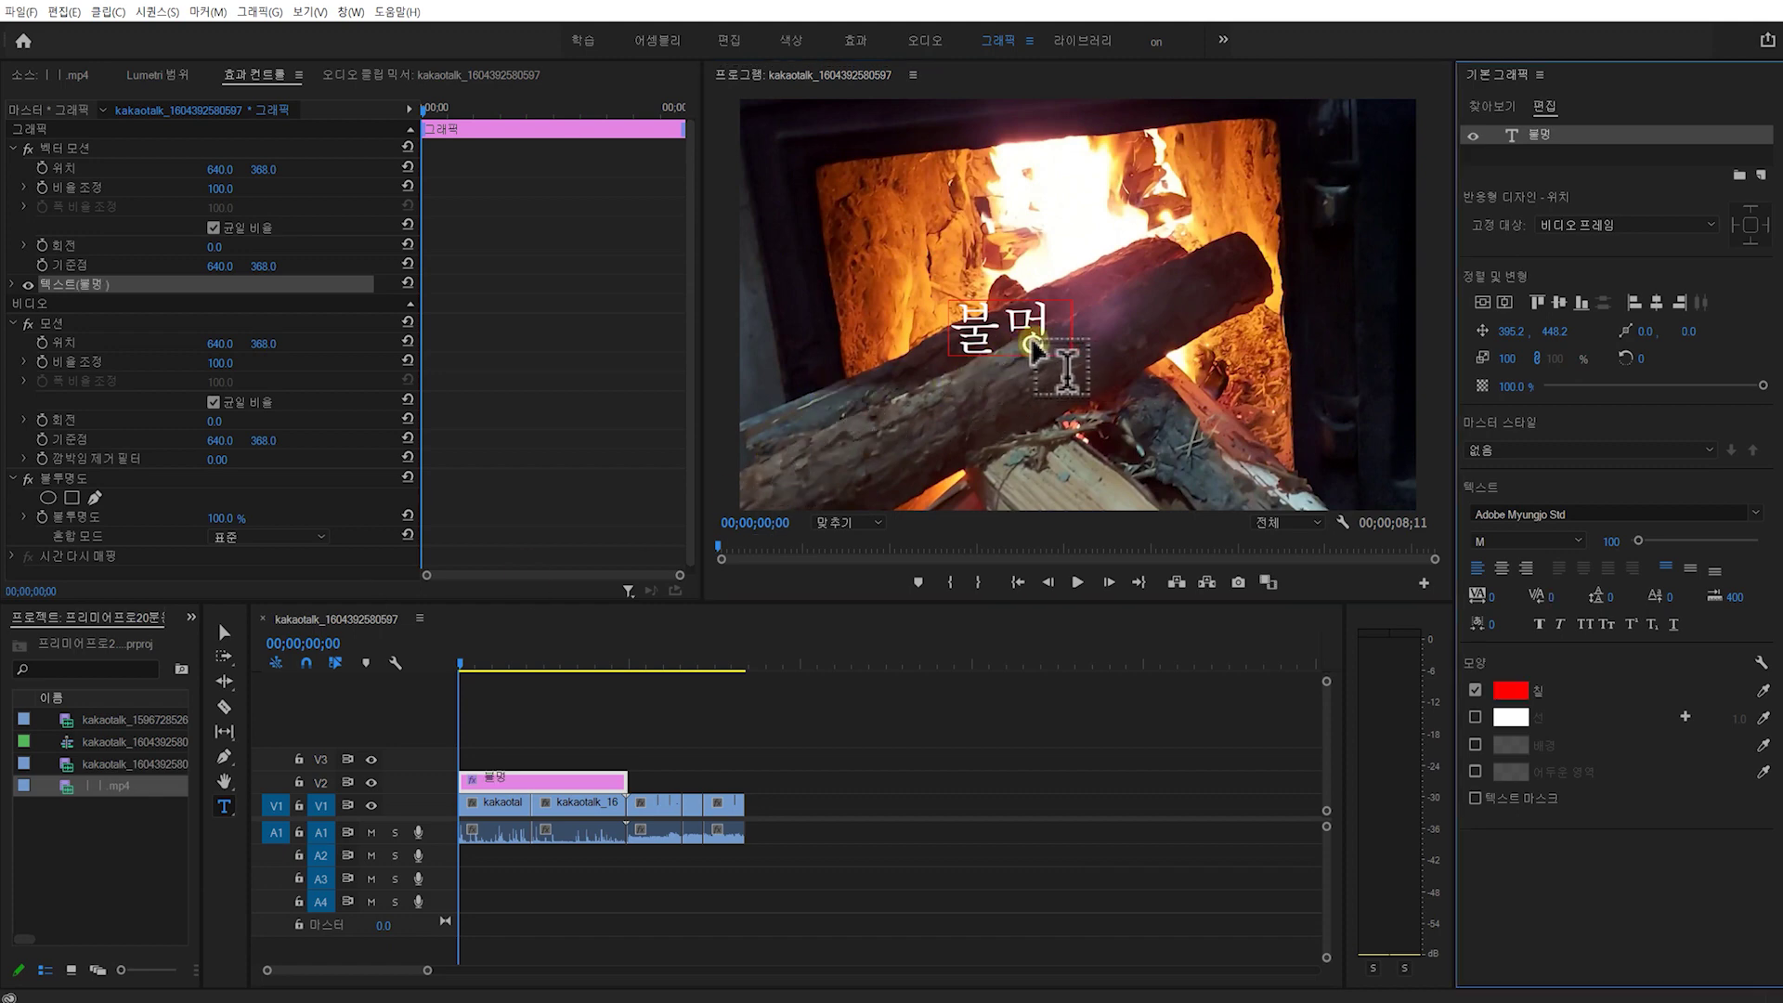
# Move the title to about 415.1, 426.7 and enlarge it to about 155% with the Selection tool
pyautogui.click(223, 633)
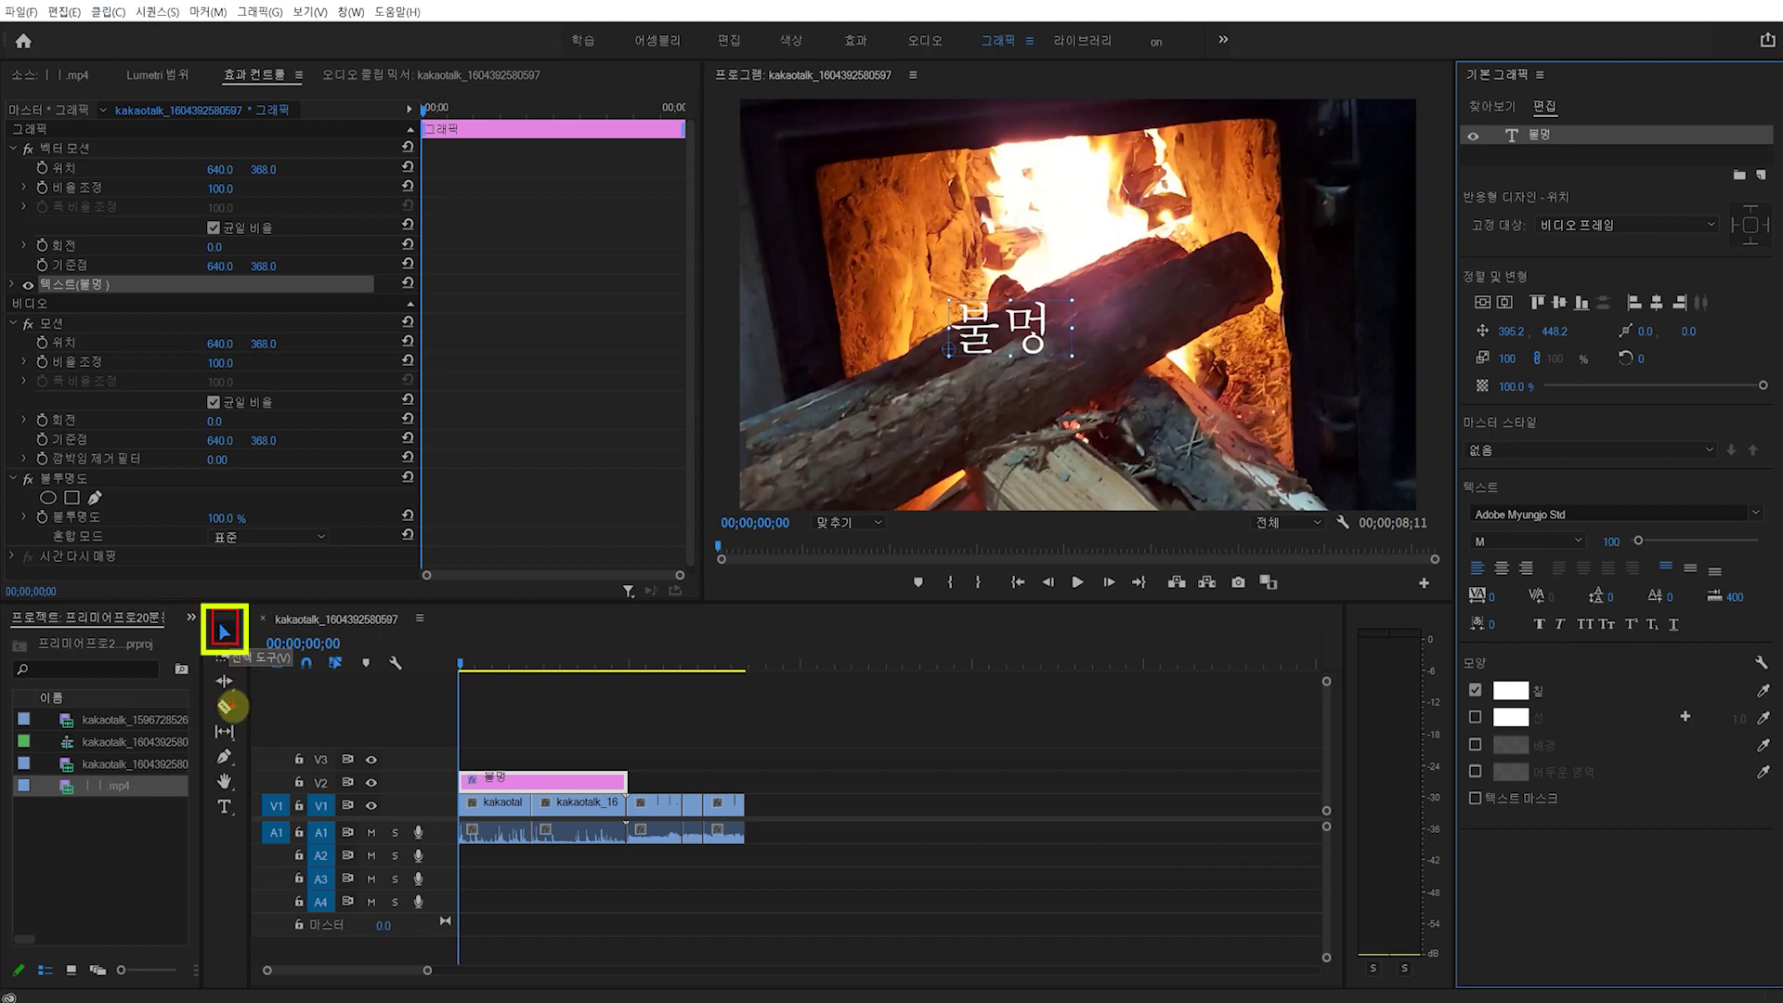
pyautogui.moveTo(1007, 330); pyautogui.dragTo(1019, 315)
pyautogui.press('t')
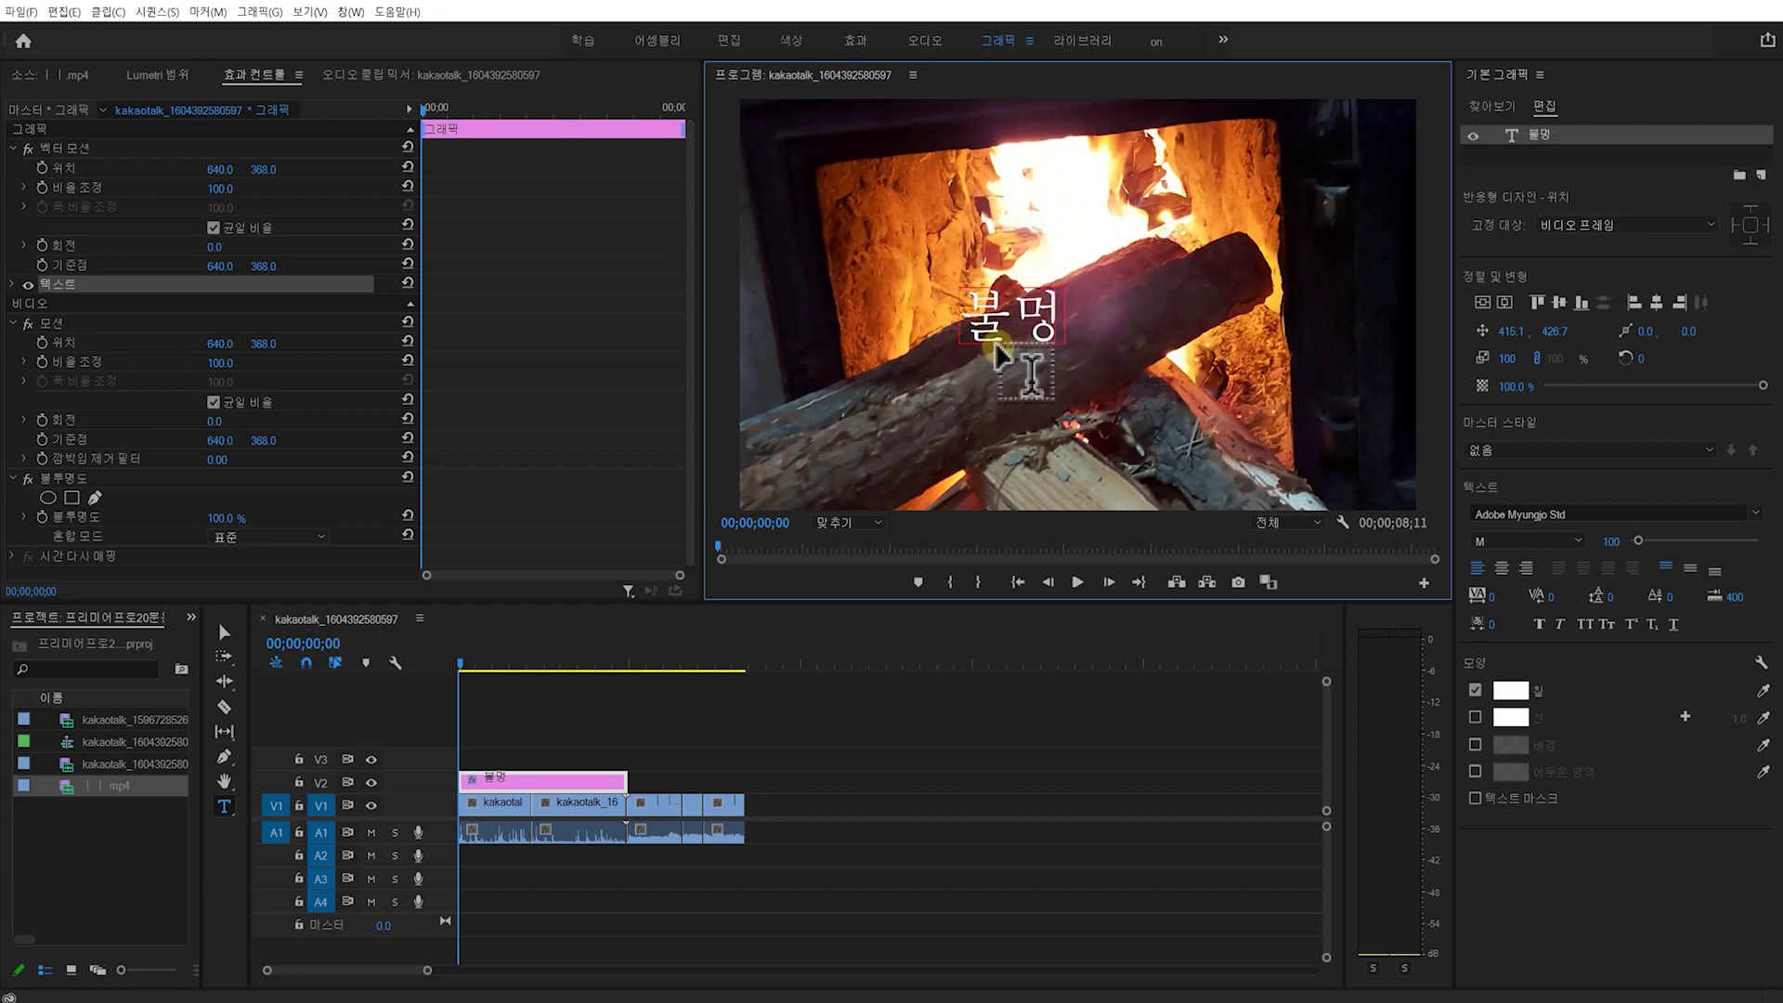
pyautogui.click(224, 632)
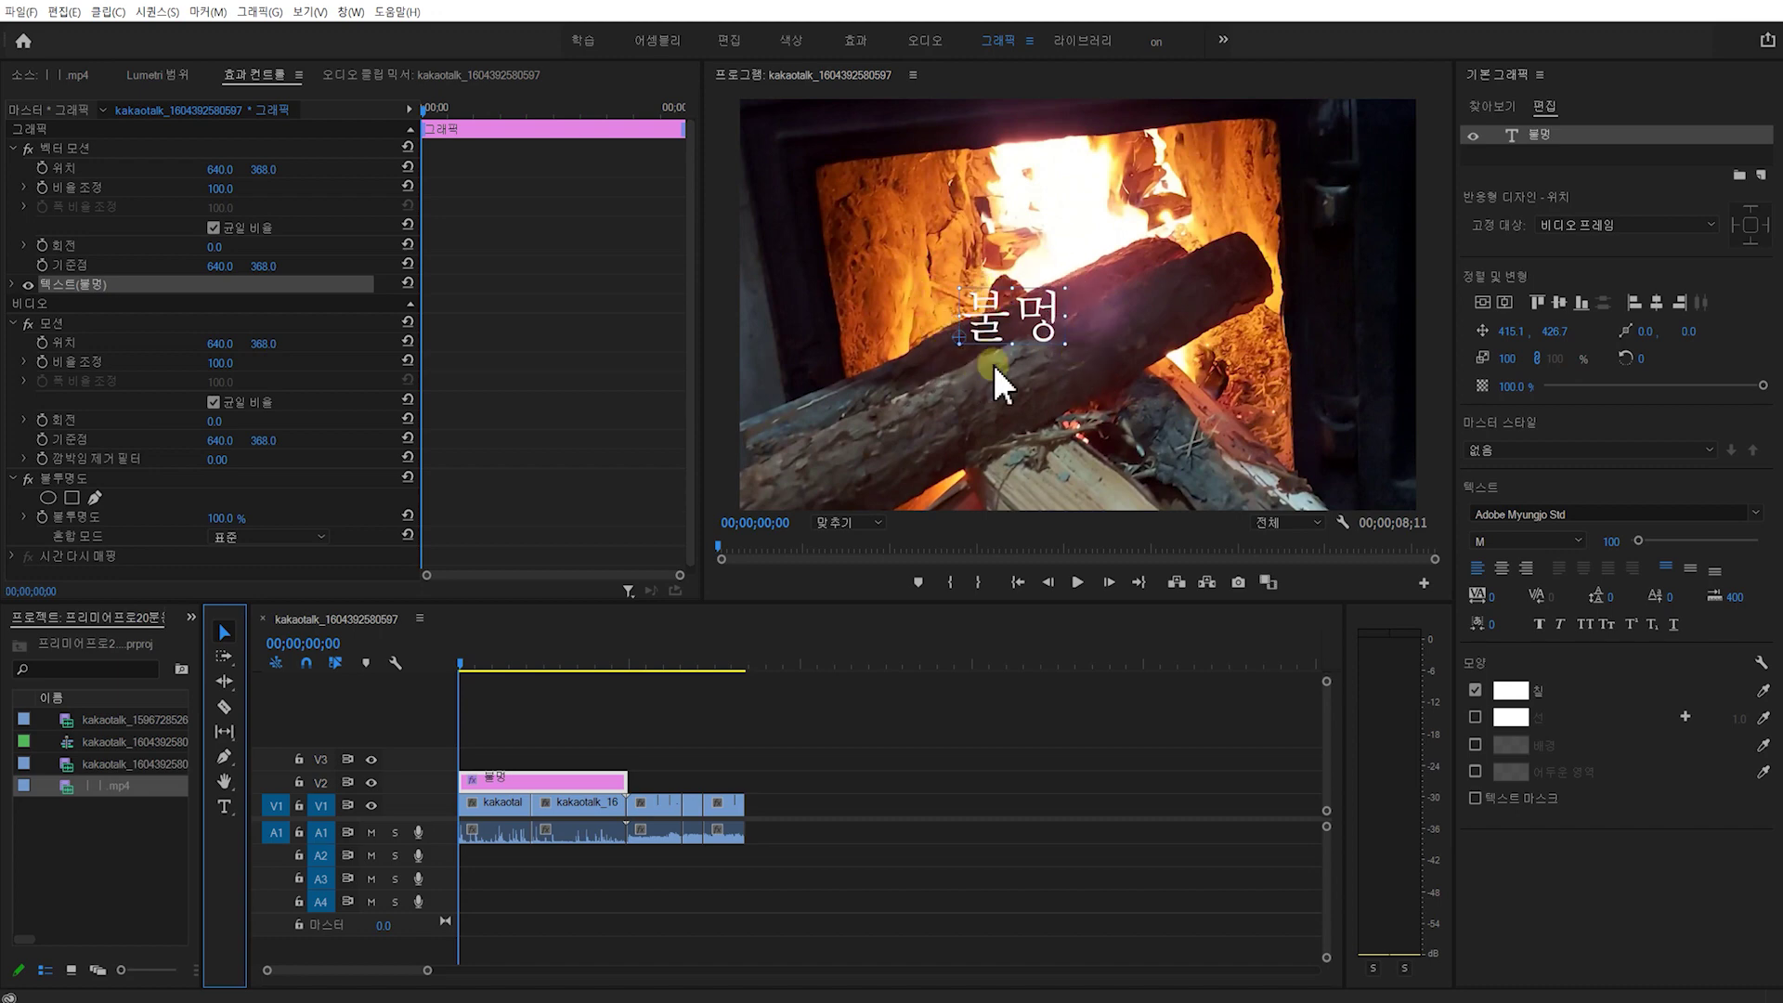
pyautogui.moveTo(1064, 344); pyautogui.dragTo(1101, 374)
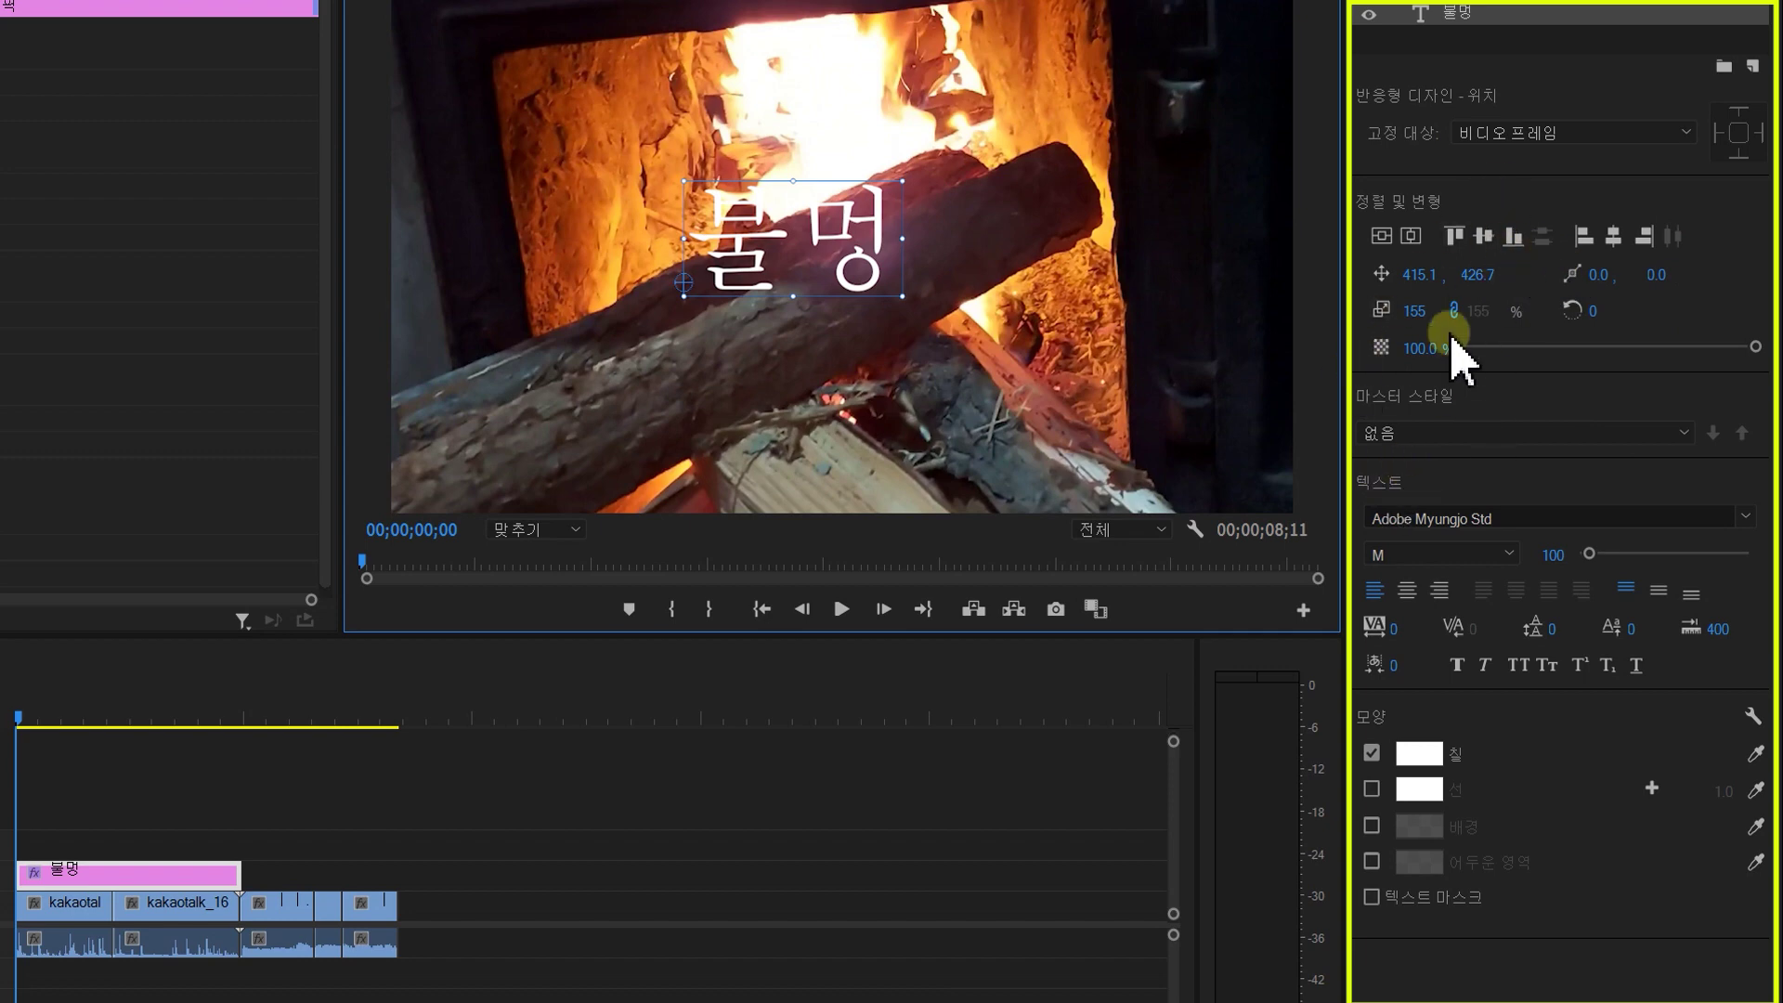
# Set the title's font to TmonMonsori Black
pyautogui.click(1746, 518)
pyautogui.click(1501, 756)
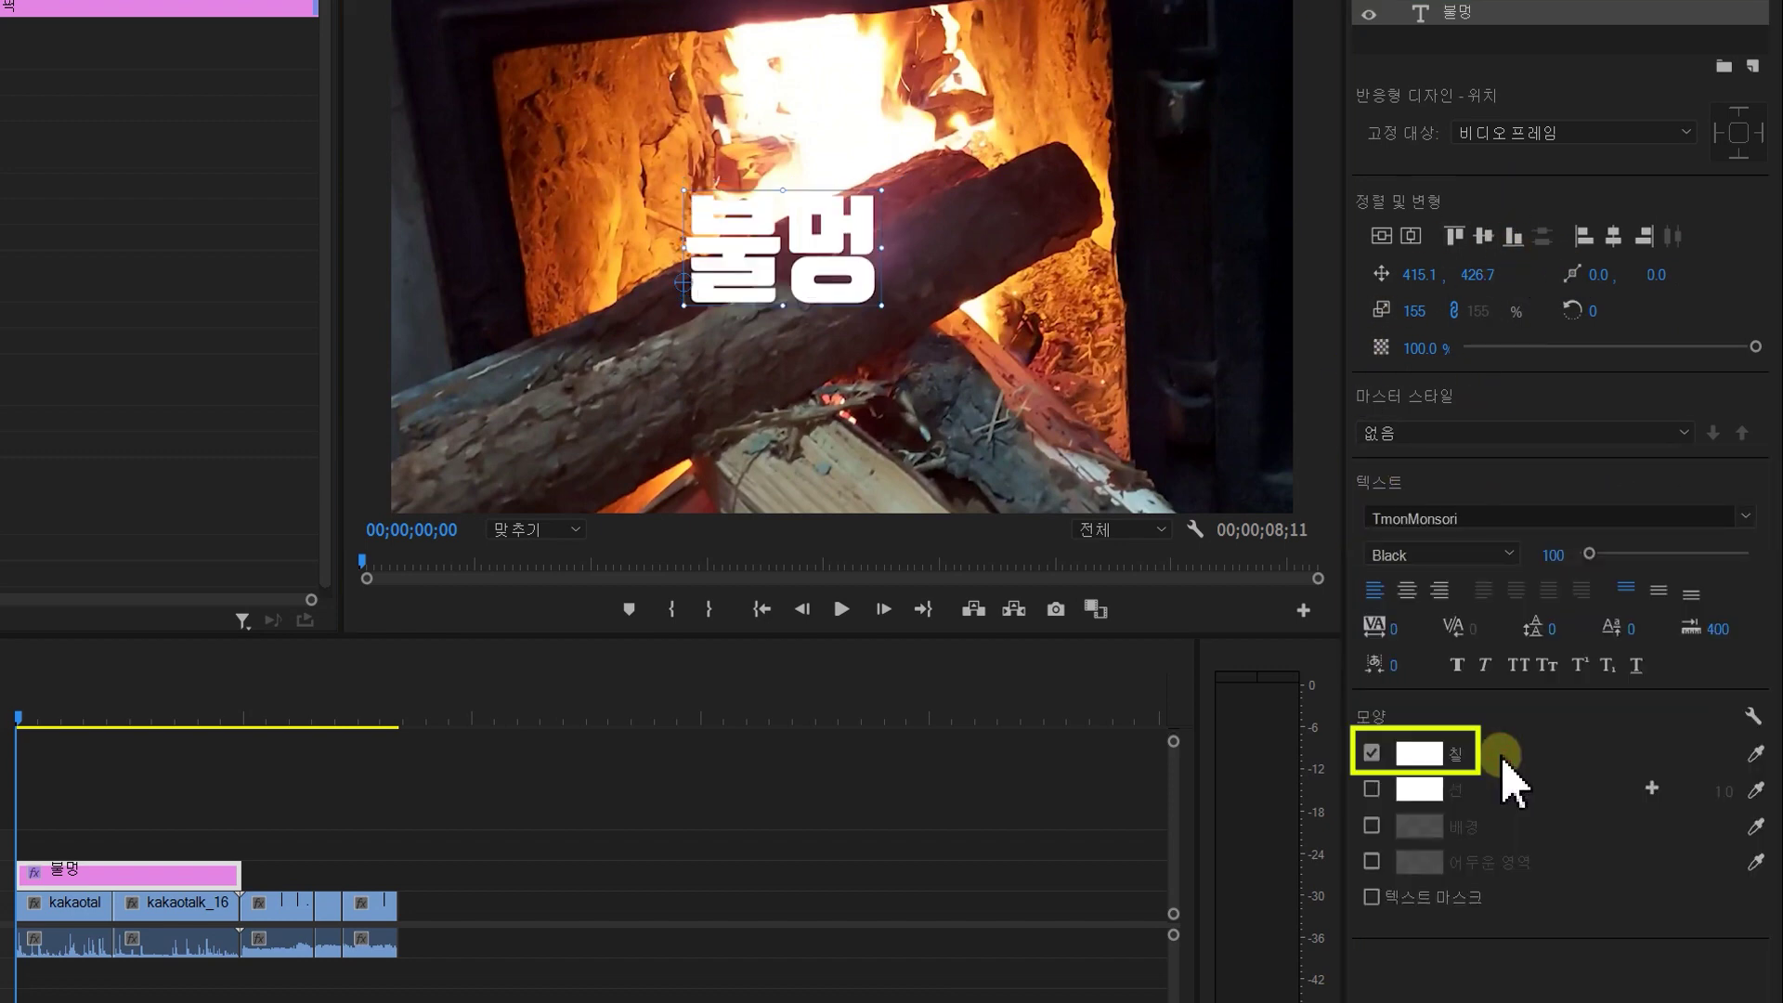
# Set the title's fill colour to bright yellow F1FF01
pyautogui.click(1417, 754)
pyautogui.click(713, 455)
pyautogui.moveTo(719, 451); pyautogui.dragTo(720, 463)
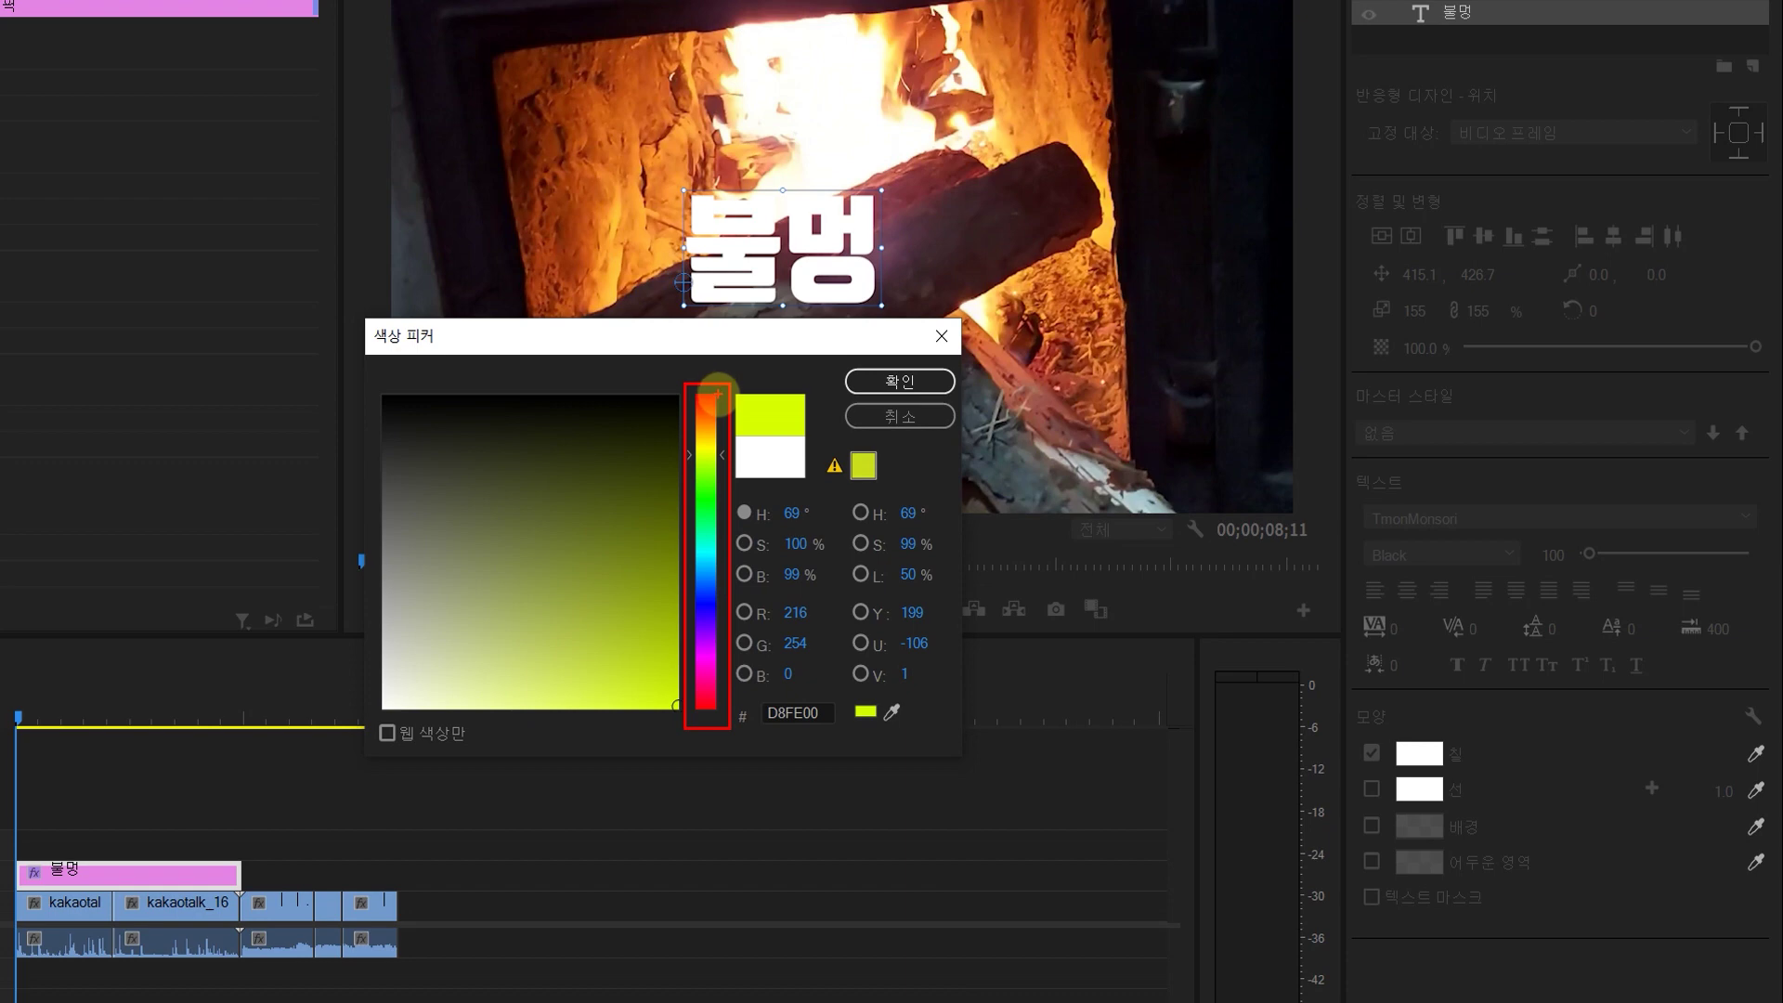
pyautogui.click(706, 400)
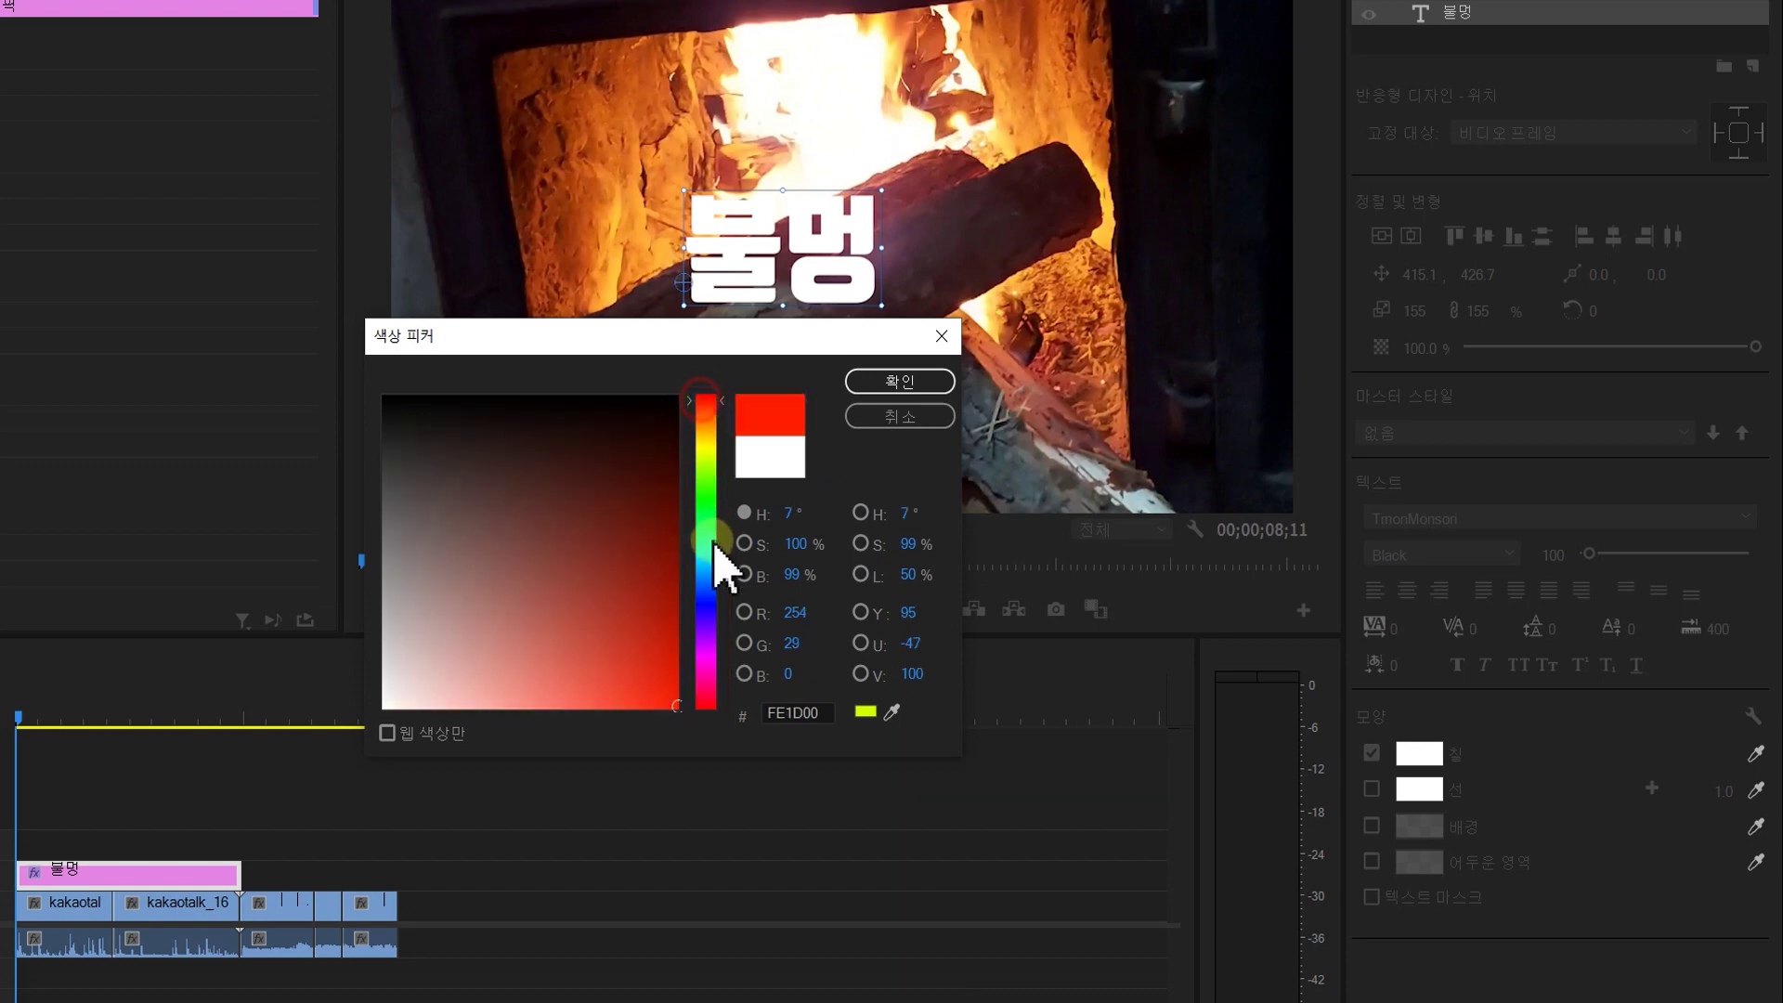
pyautogui.moveTo(708, 608); pyautogui.dragTo(710, 460)
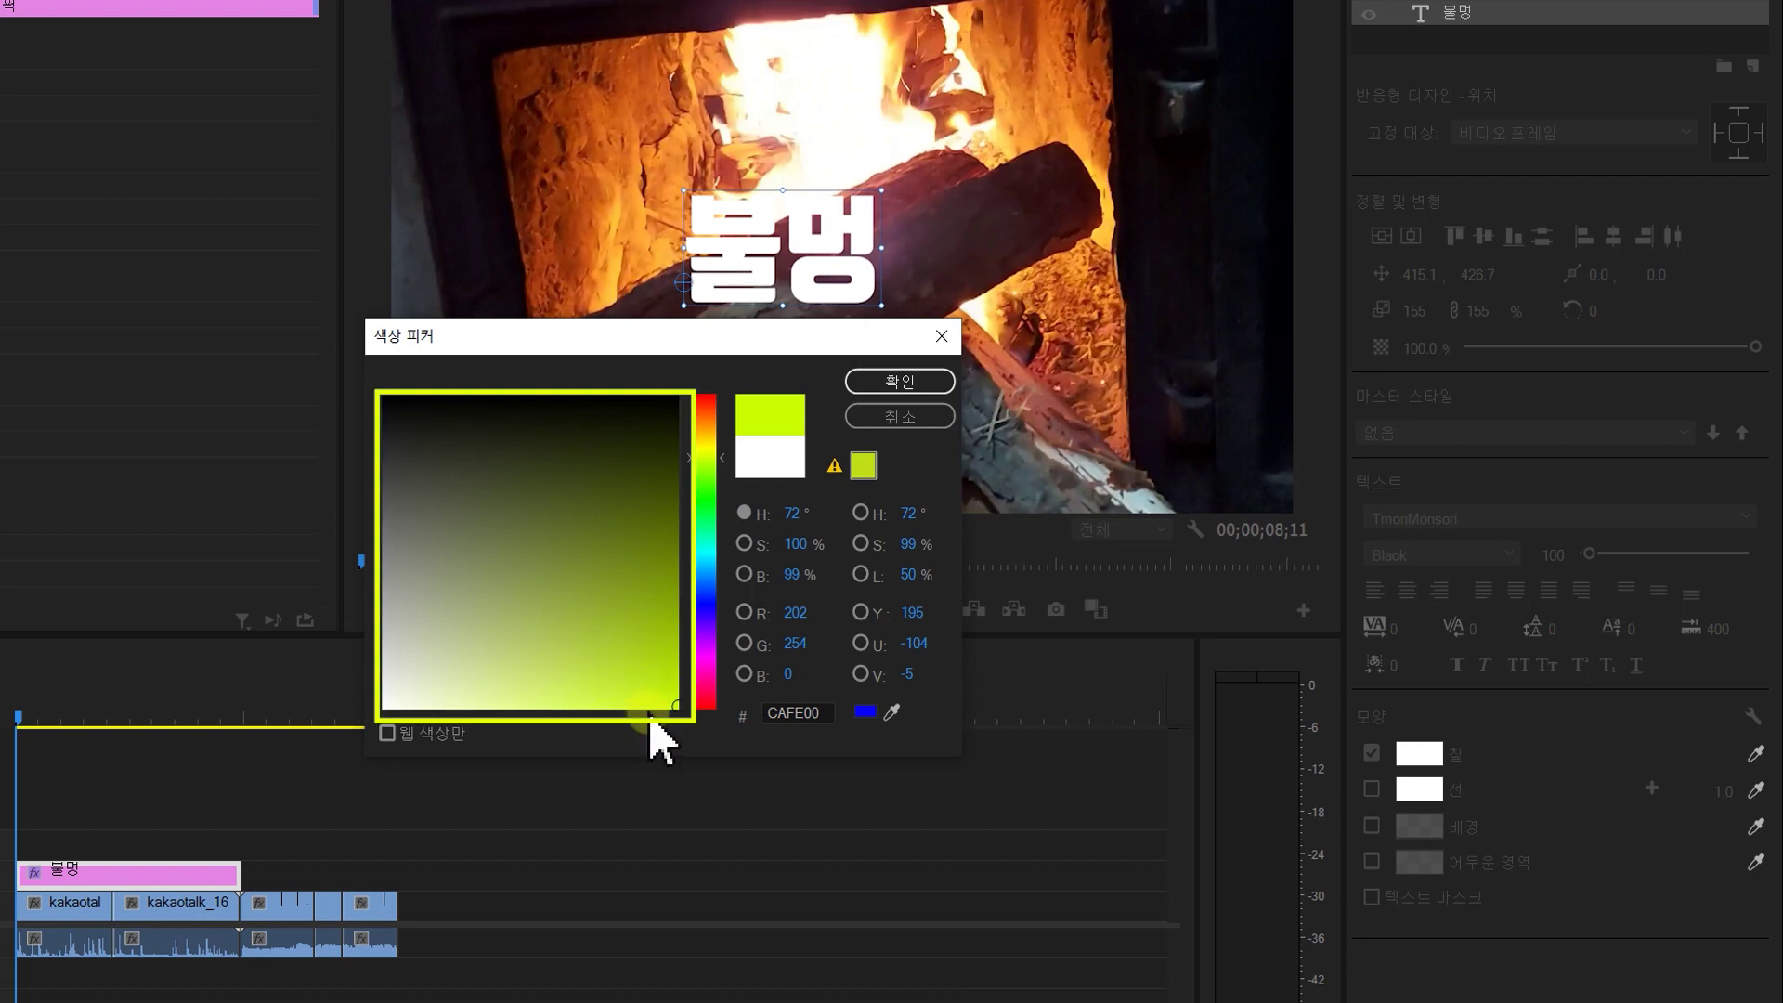
pyautogui.moveTo(712, 464); pyautogui.dragTo(714, 451)
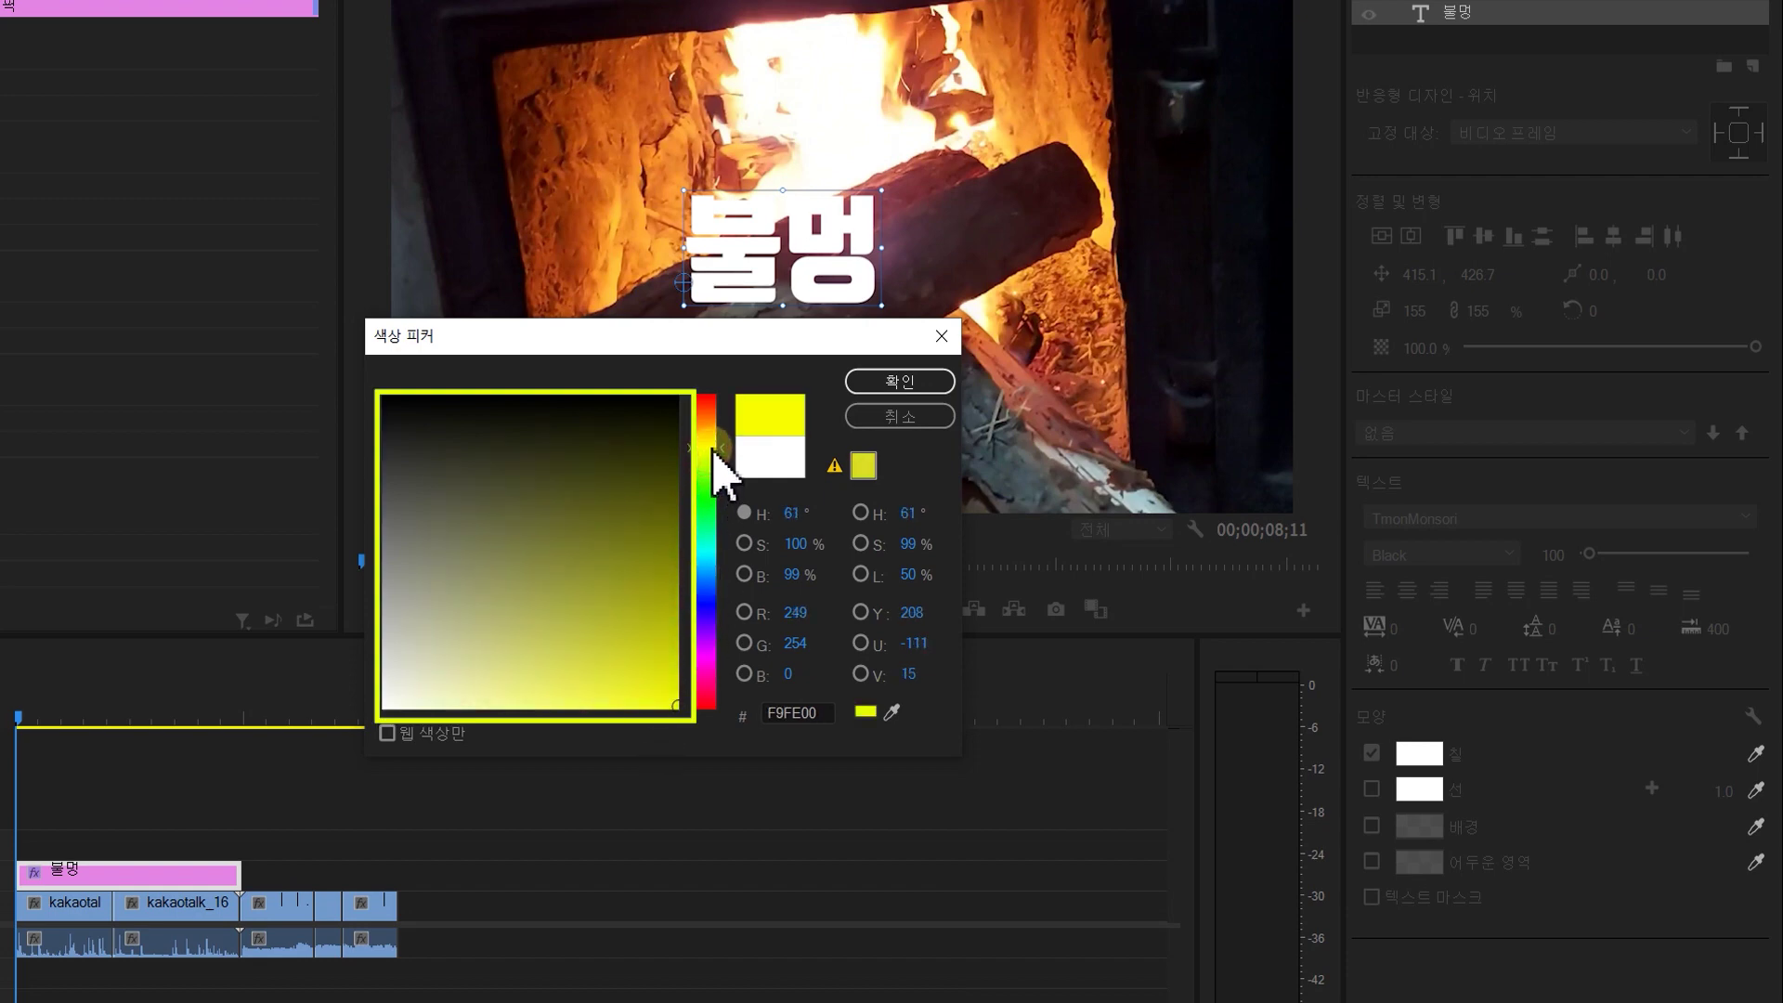
pyautogui.moveTo(662, 675)
pyautogui.mouseDown()
pyautogui.moveTo(645, 708)
pyautogui.moveTo(601, 458)
pyautogui.moveTo(591, 568)
pyautogui.moveTo(544, 462)
pyautogui.moveTo(417, 678)
pyautogui.moveTo(585, 660)
pyautogui.moveTo(663, 718)
pyautogui.mouseUp()
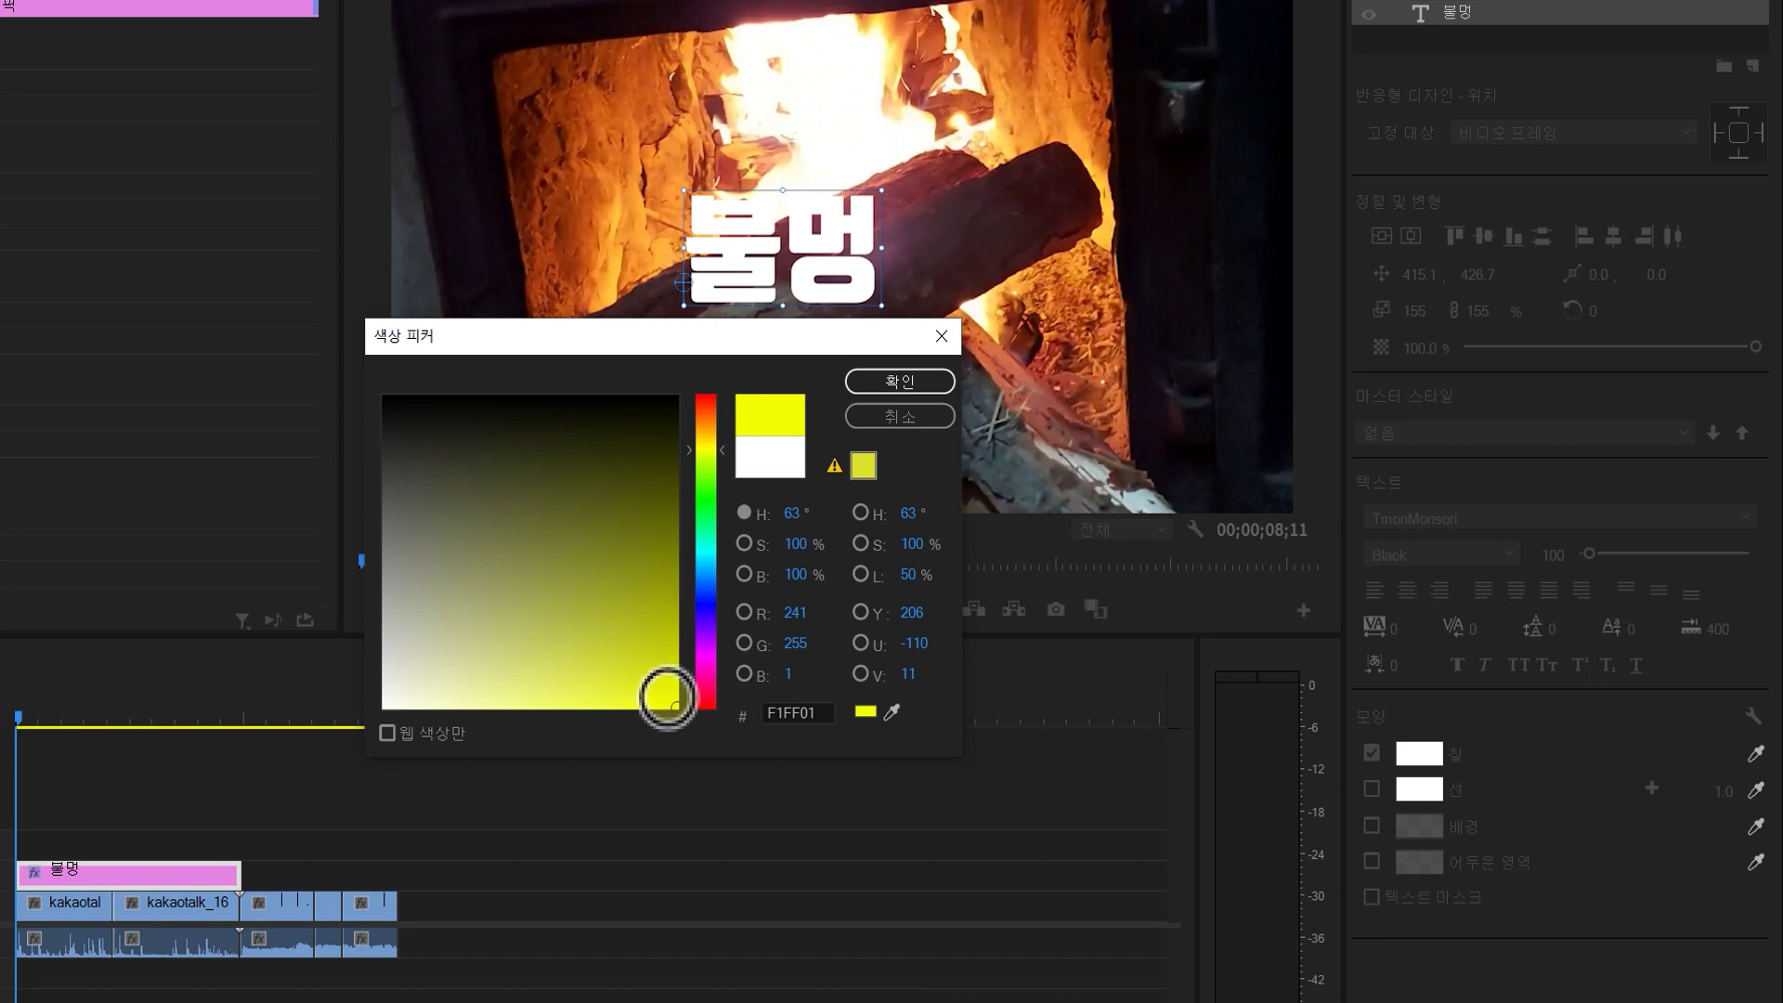
pyautogui.click(906, 388)
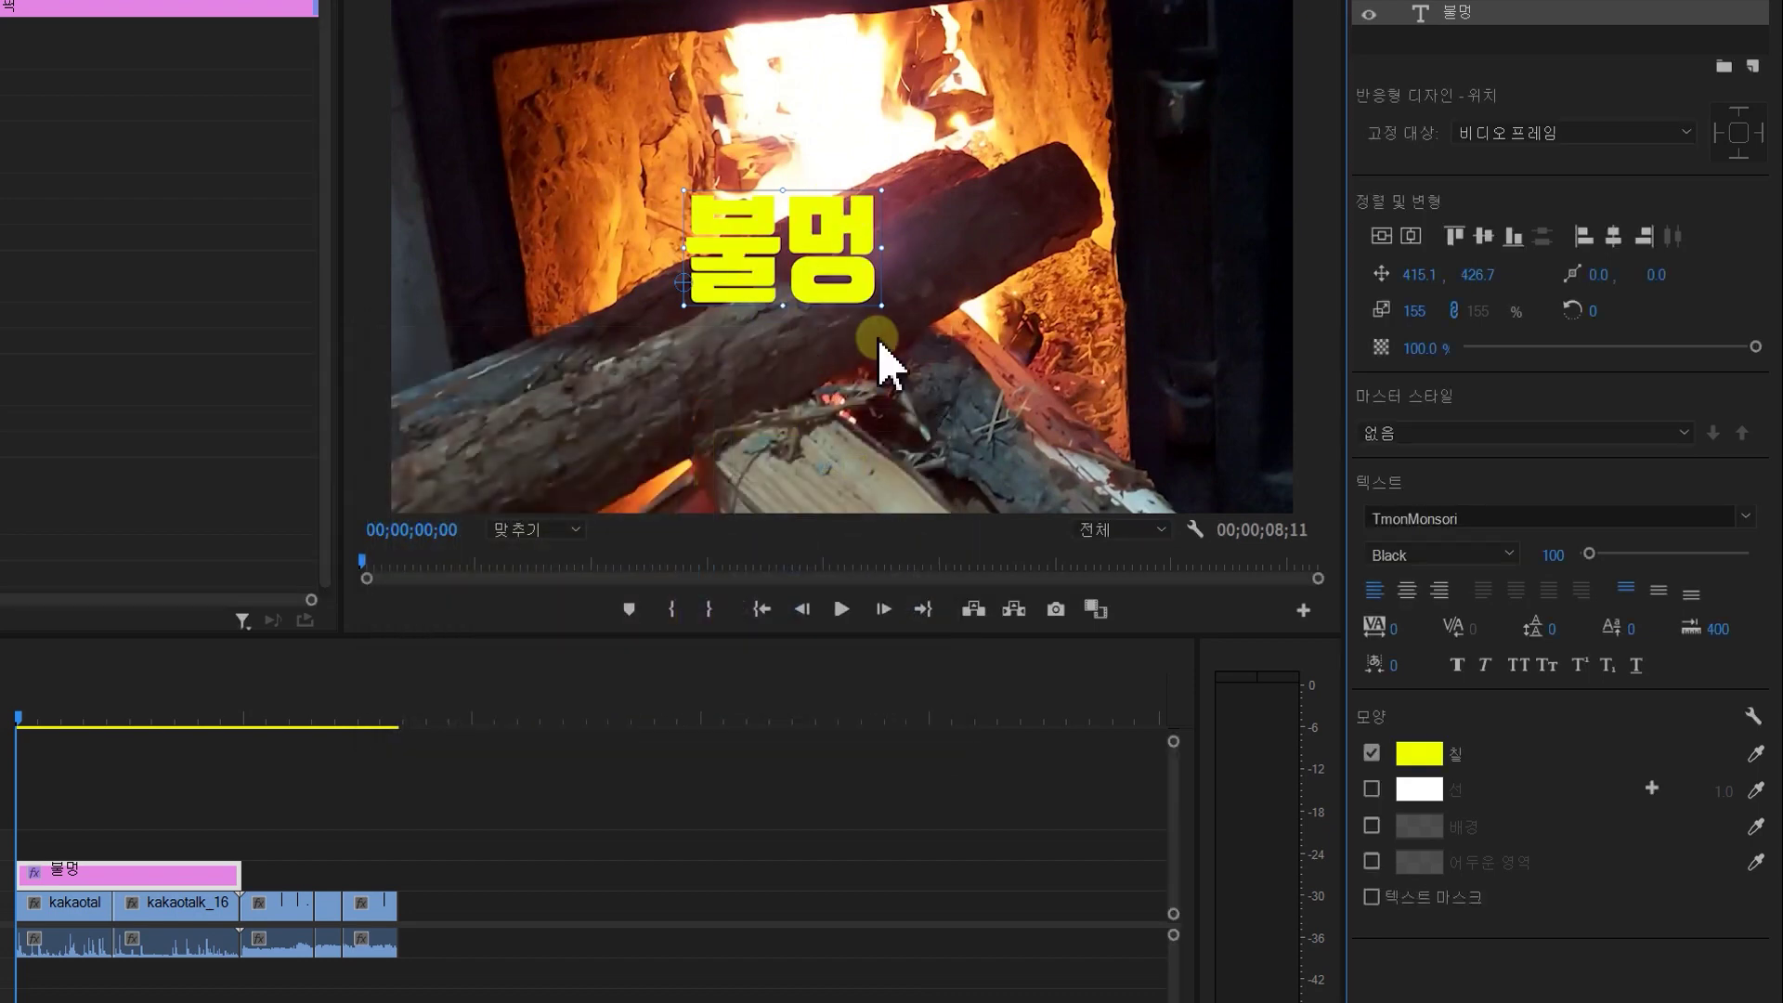
# Add a near-black 080808 stroke to the title and set its width to 5.0
pyautogui.click(1372, 789)
pyautogui.click(1420, 791)
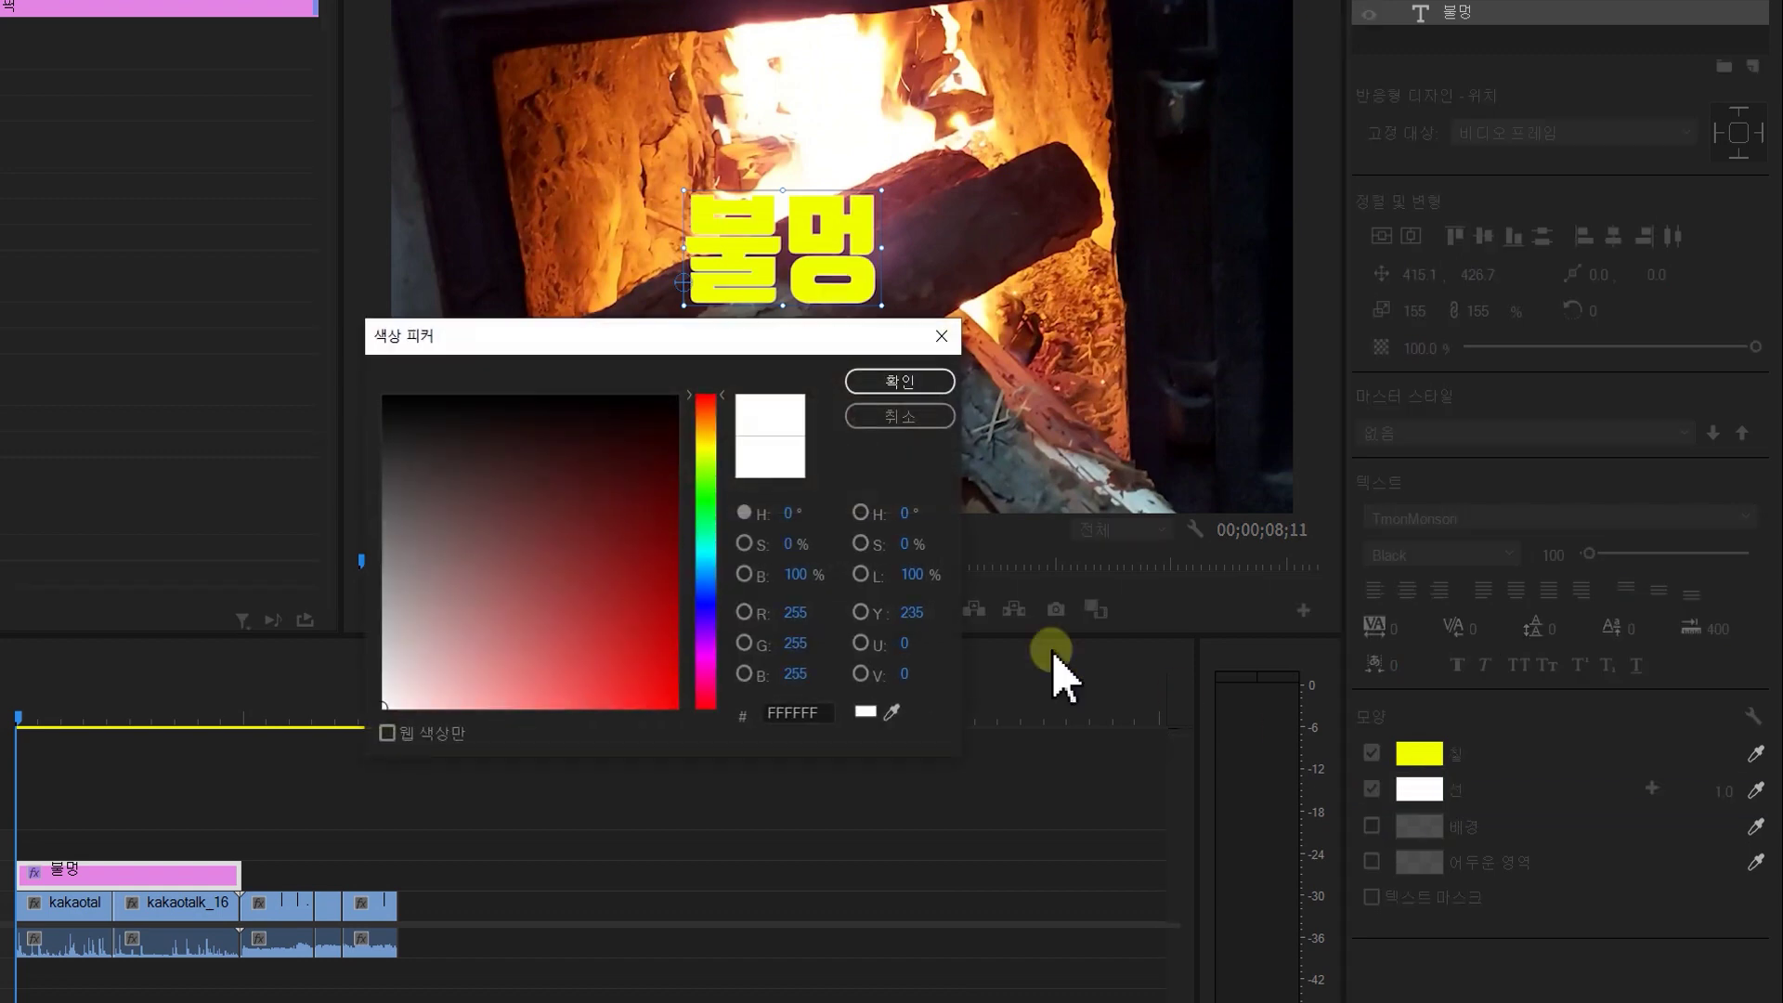
pyautogui.moveTo(408, 413); pyautogui.dragTo(350, 402)
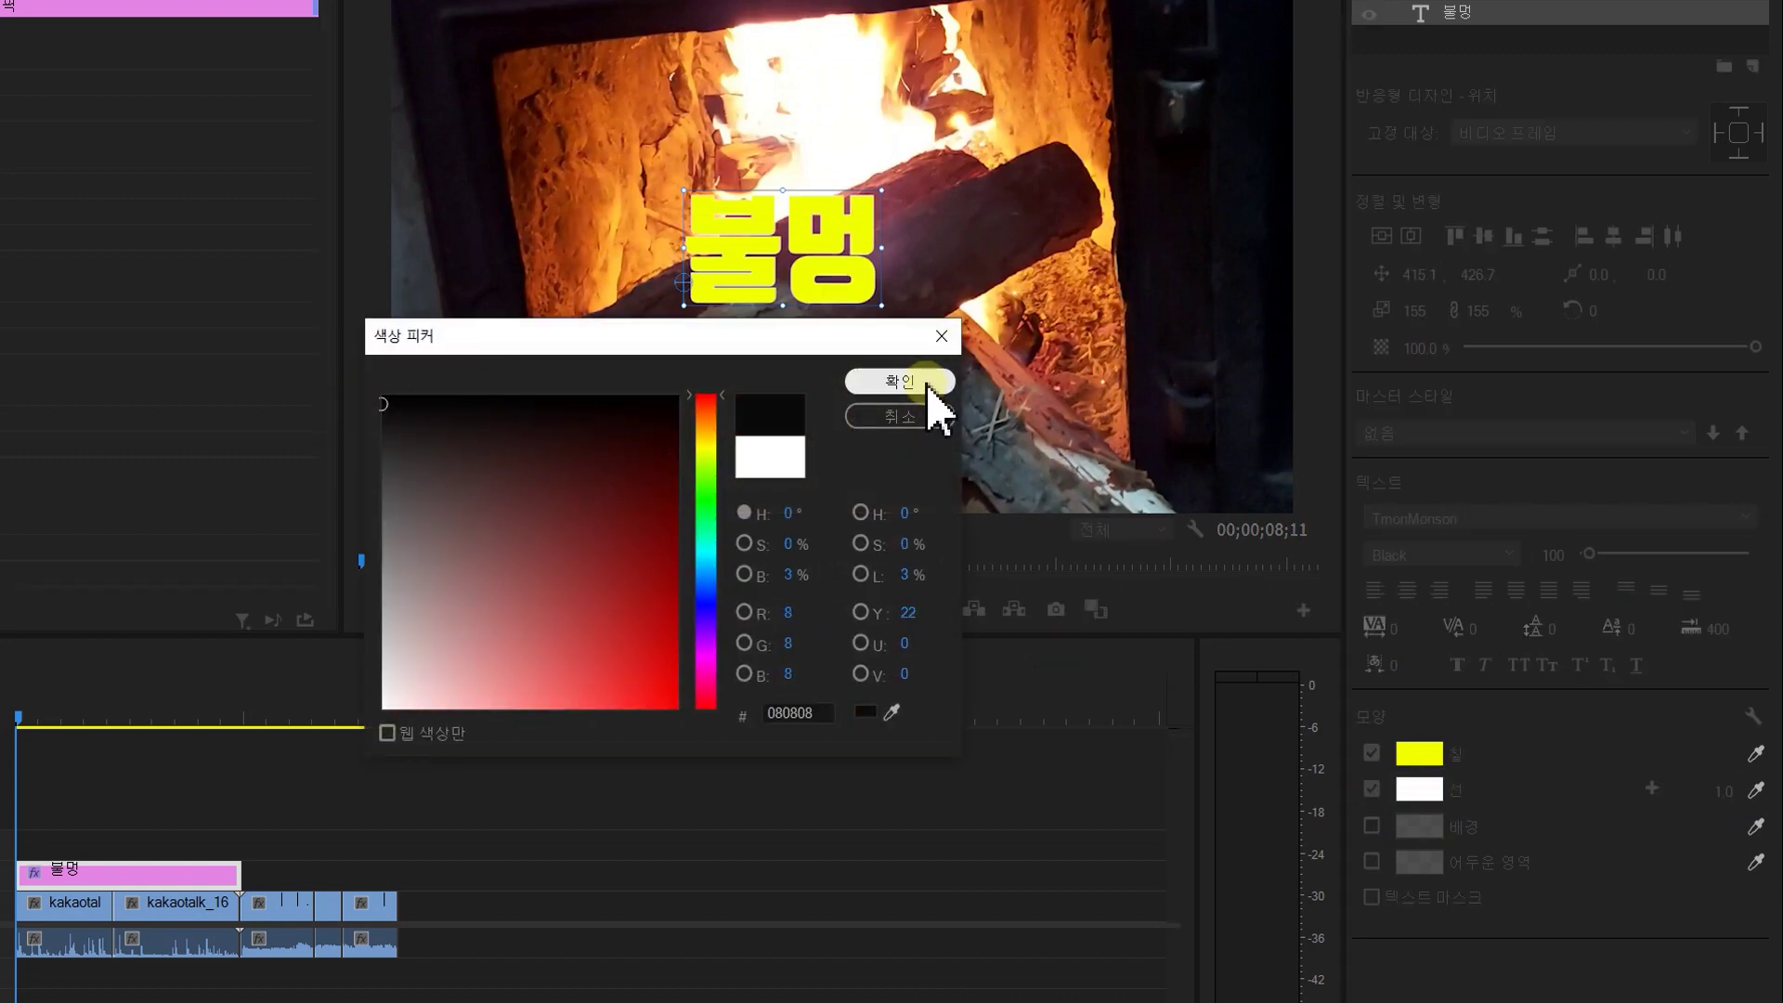
pyautogui.click(927, 384)
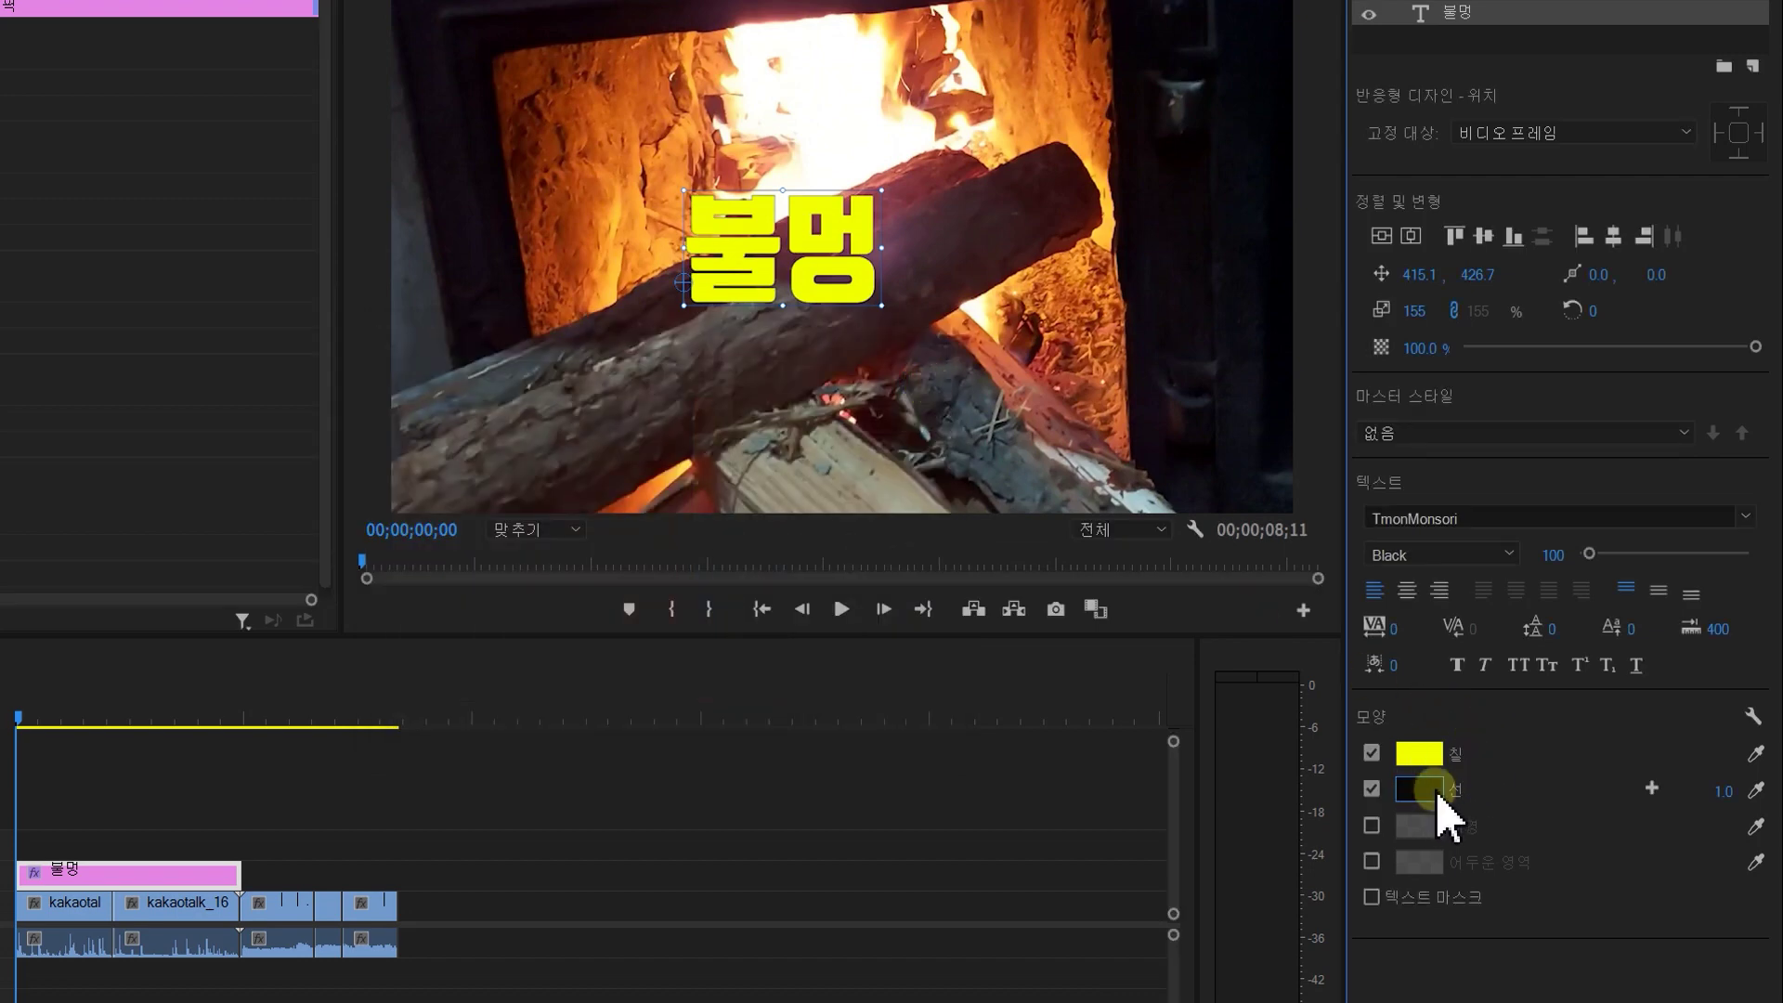
pyautogui.click(1719, 791)
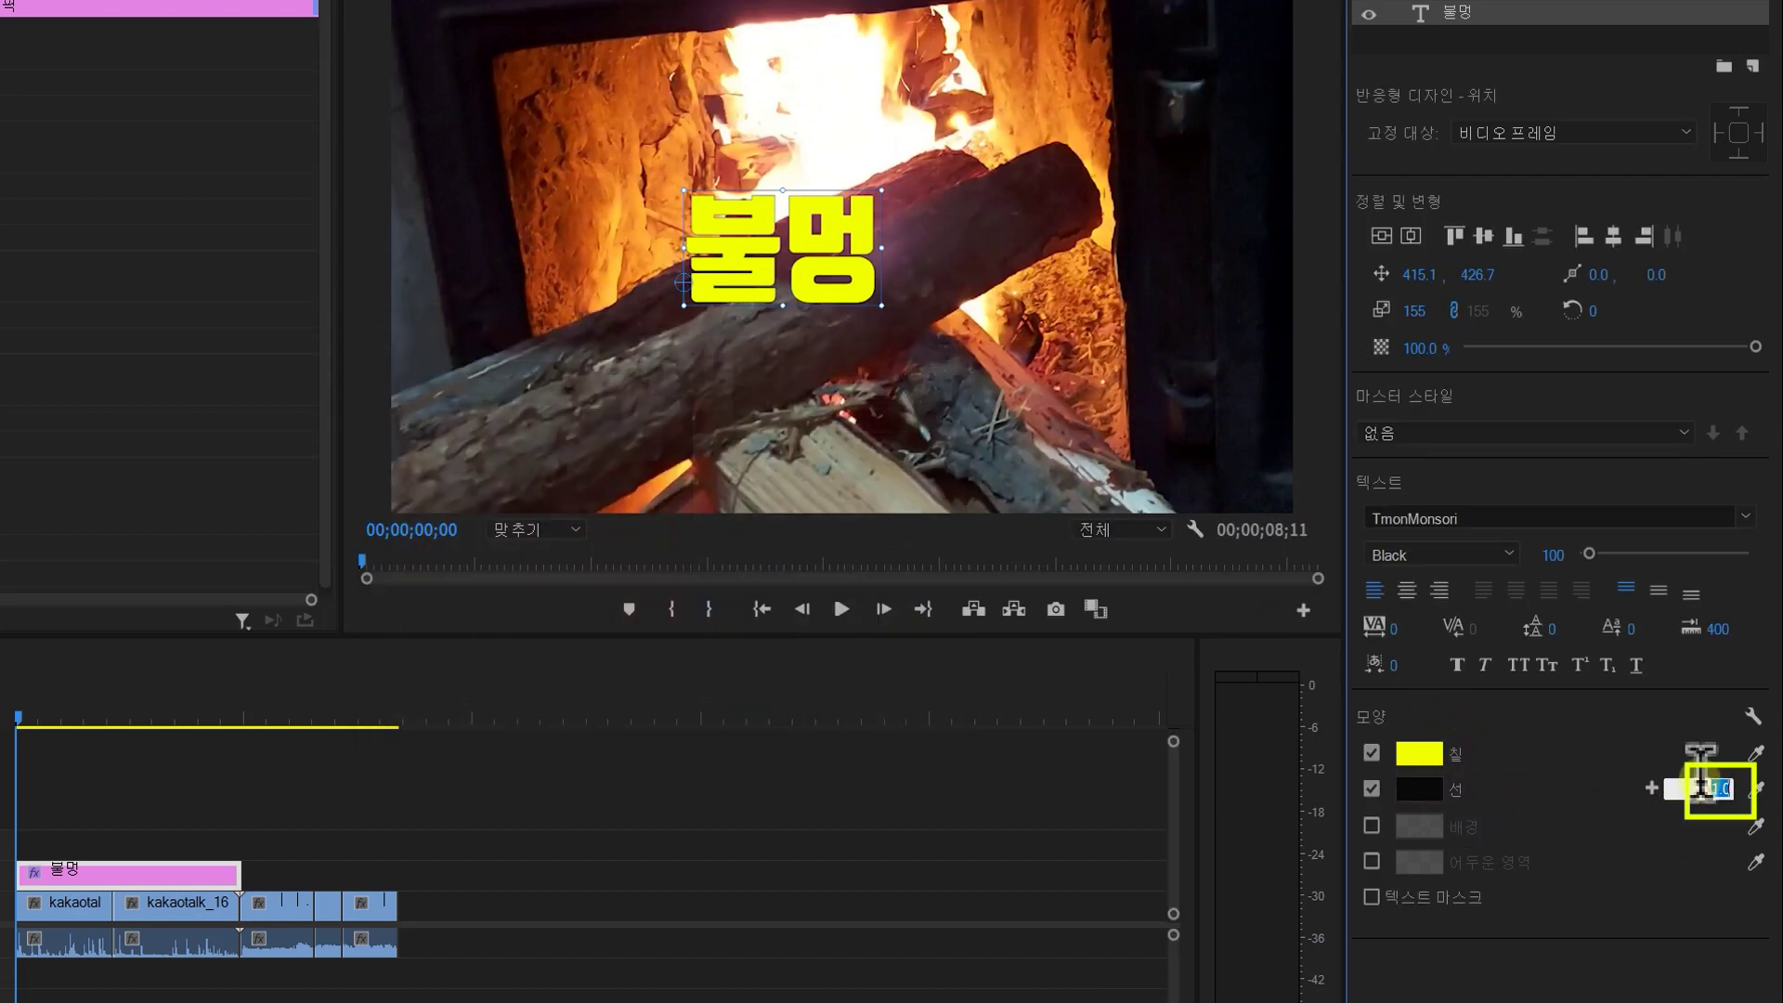
pyautogui.write('50')
pyautogui.press('Return')
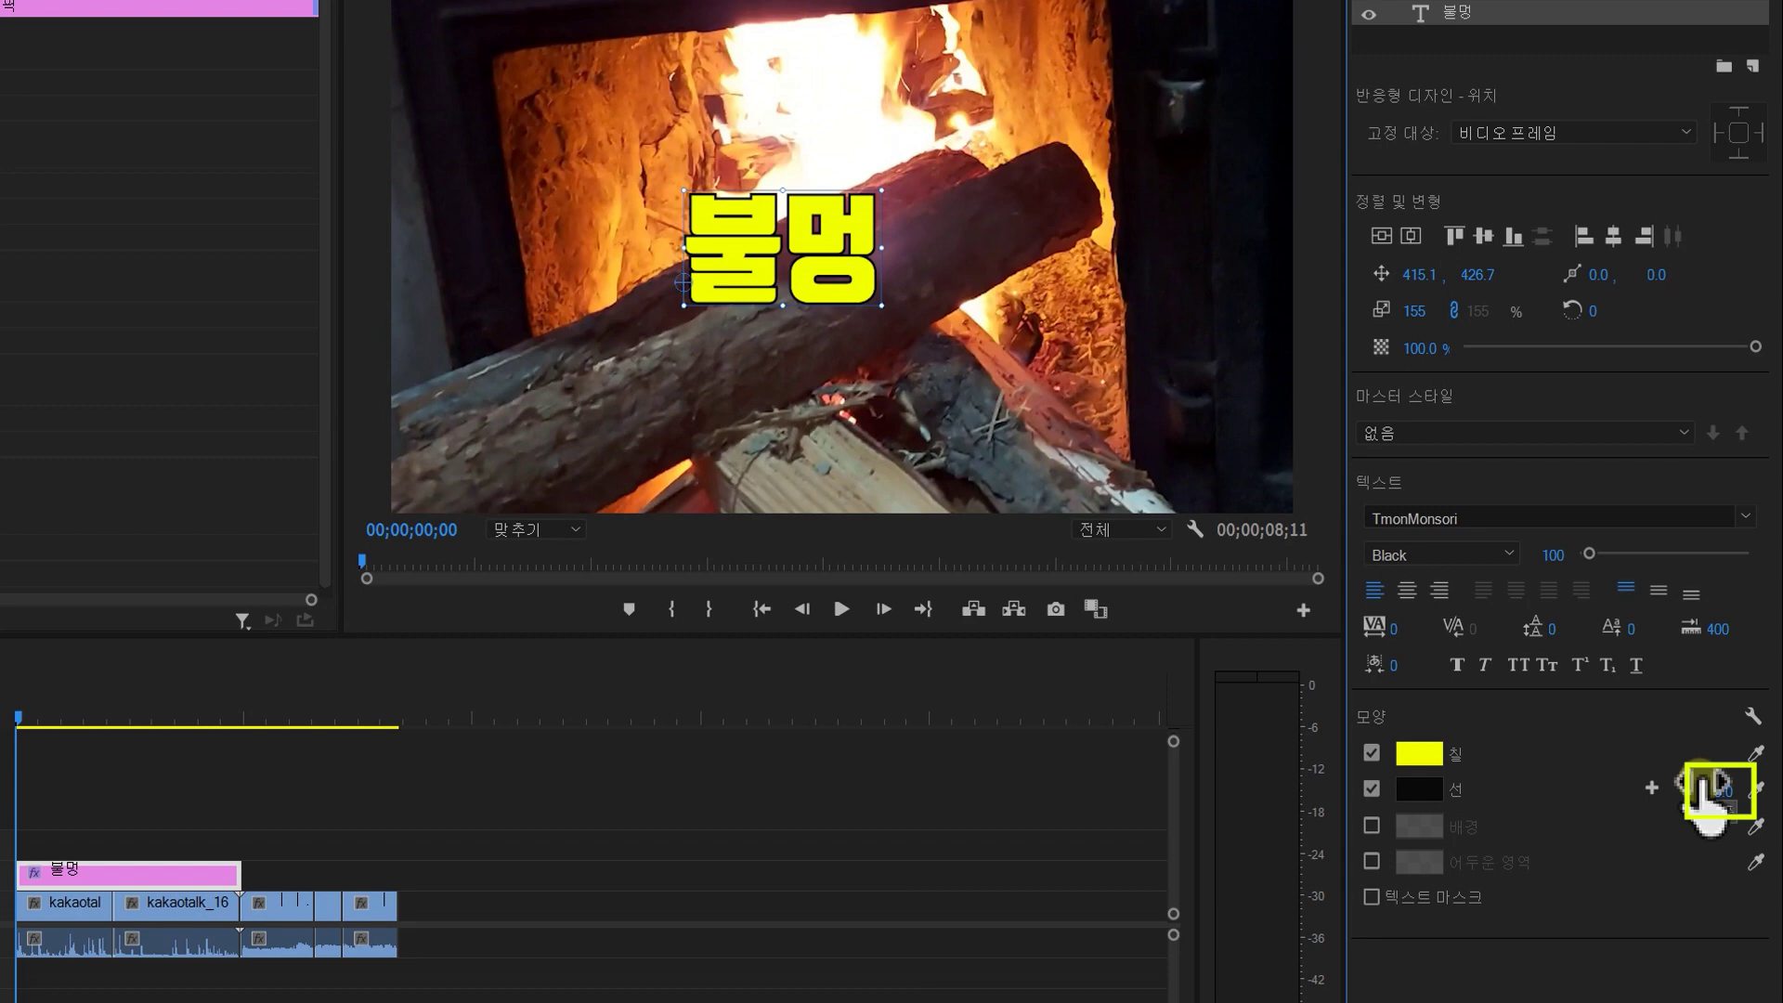
# Try a black background behind the title at 100% opacity and size 6.0, and switch both the background and the stroke back off
pyautogui.click(1372, 825)
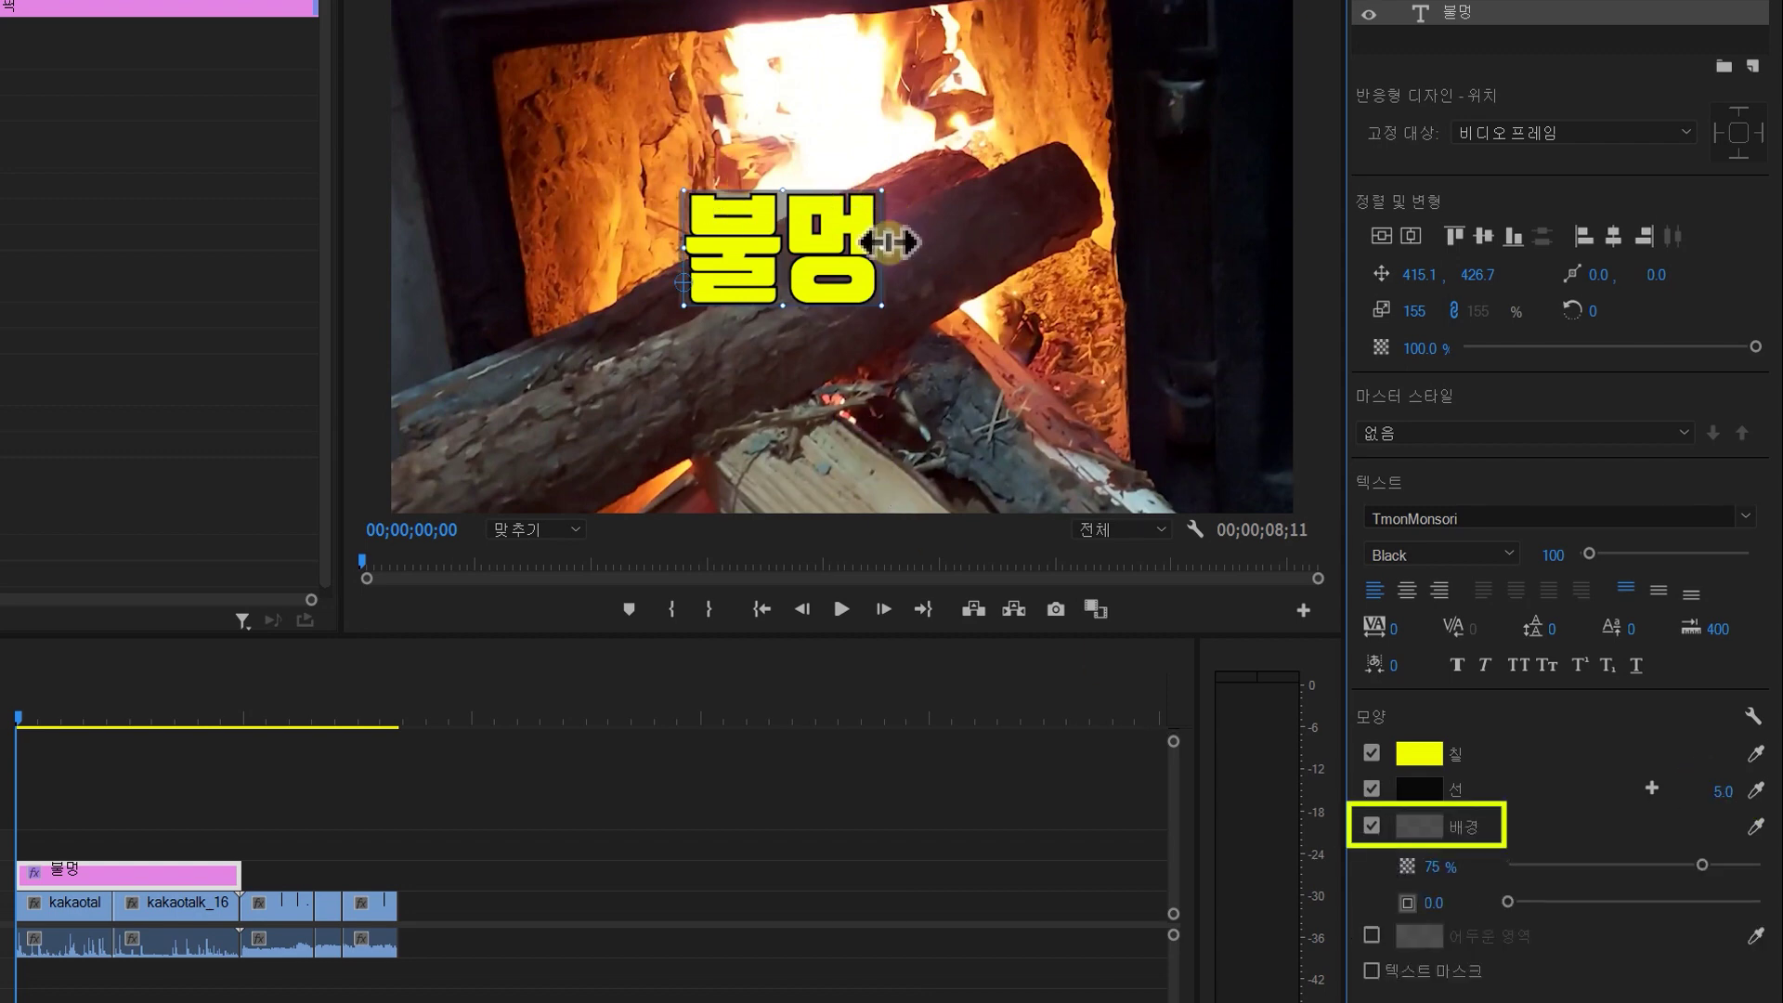
pyautogui.click(1420, 827)
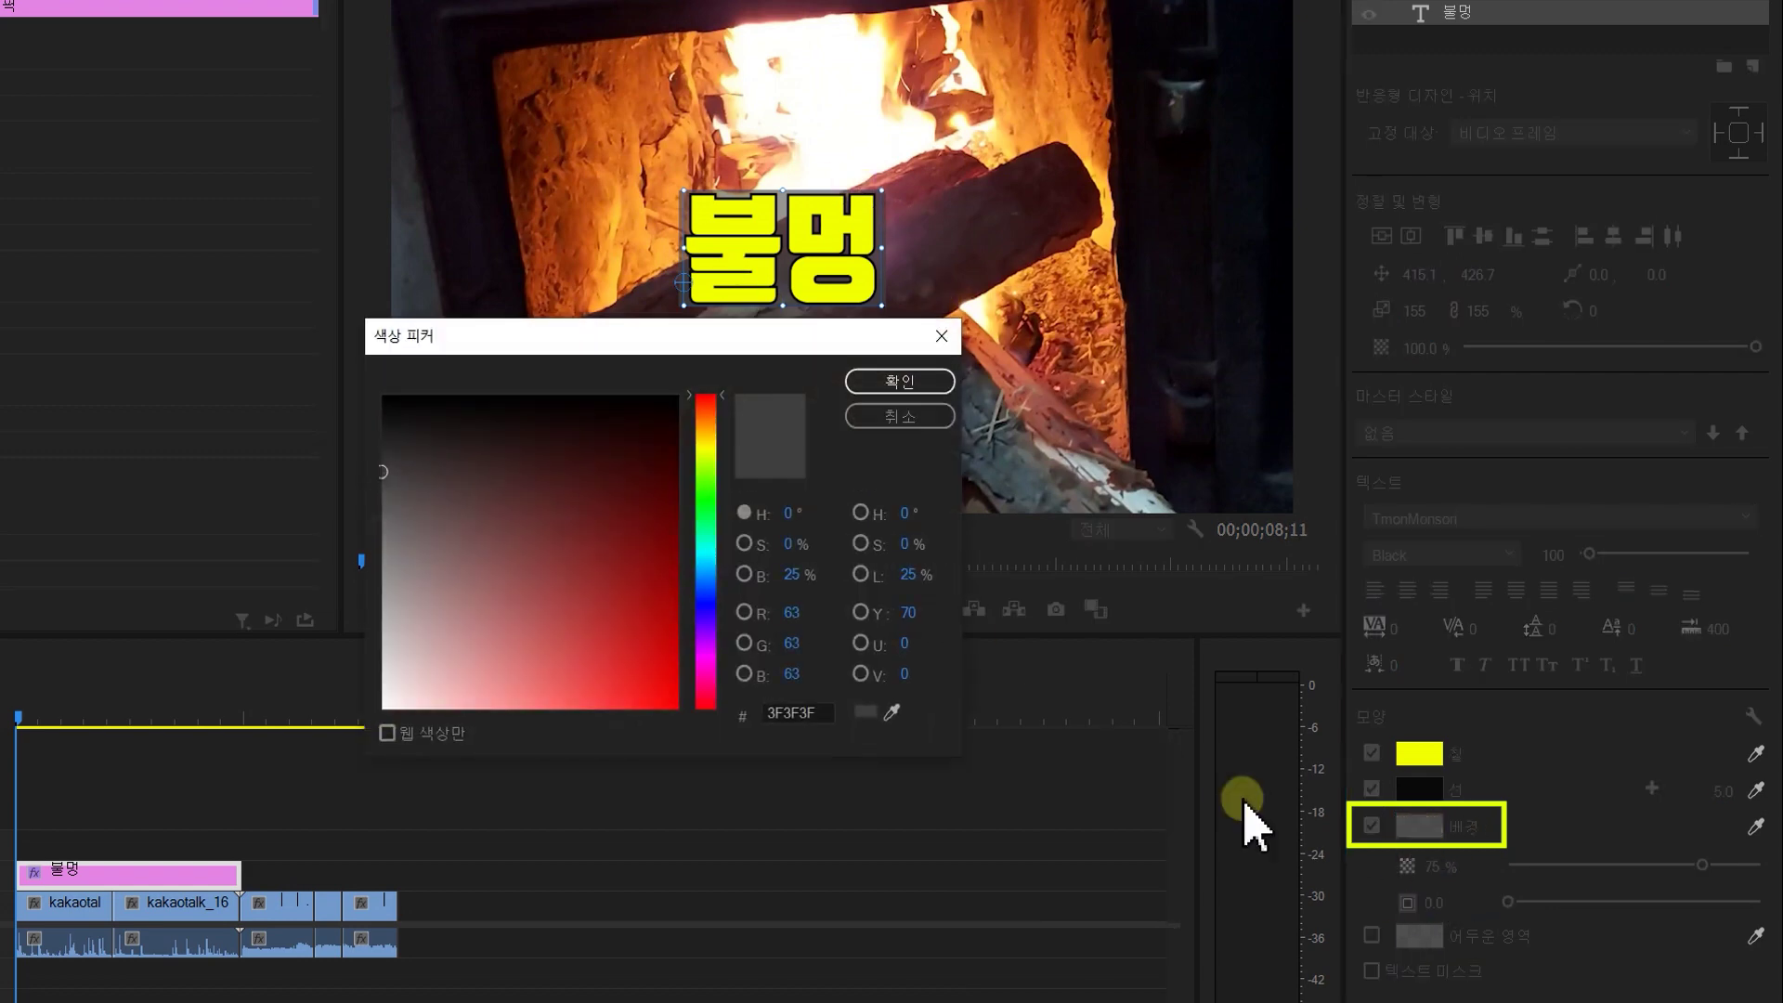
pyautogui.click(900, 381)
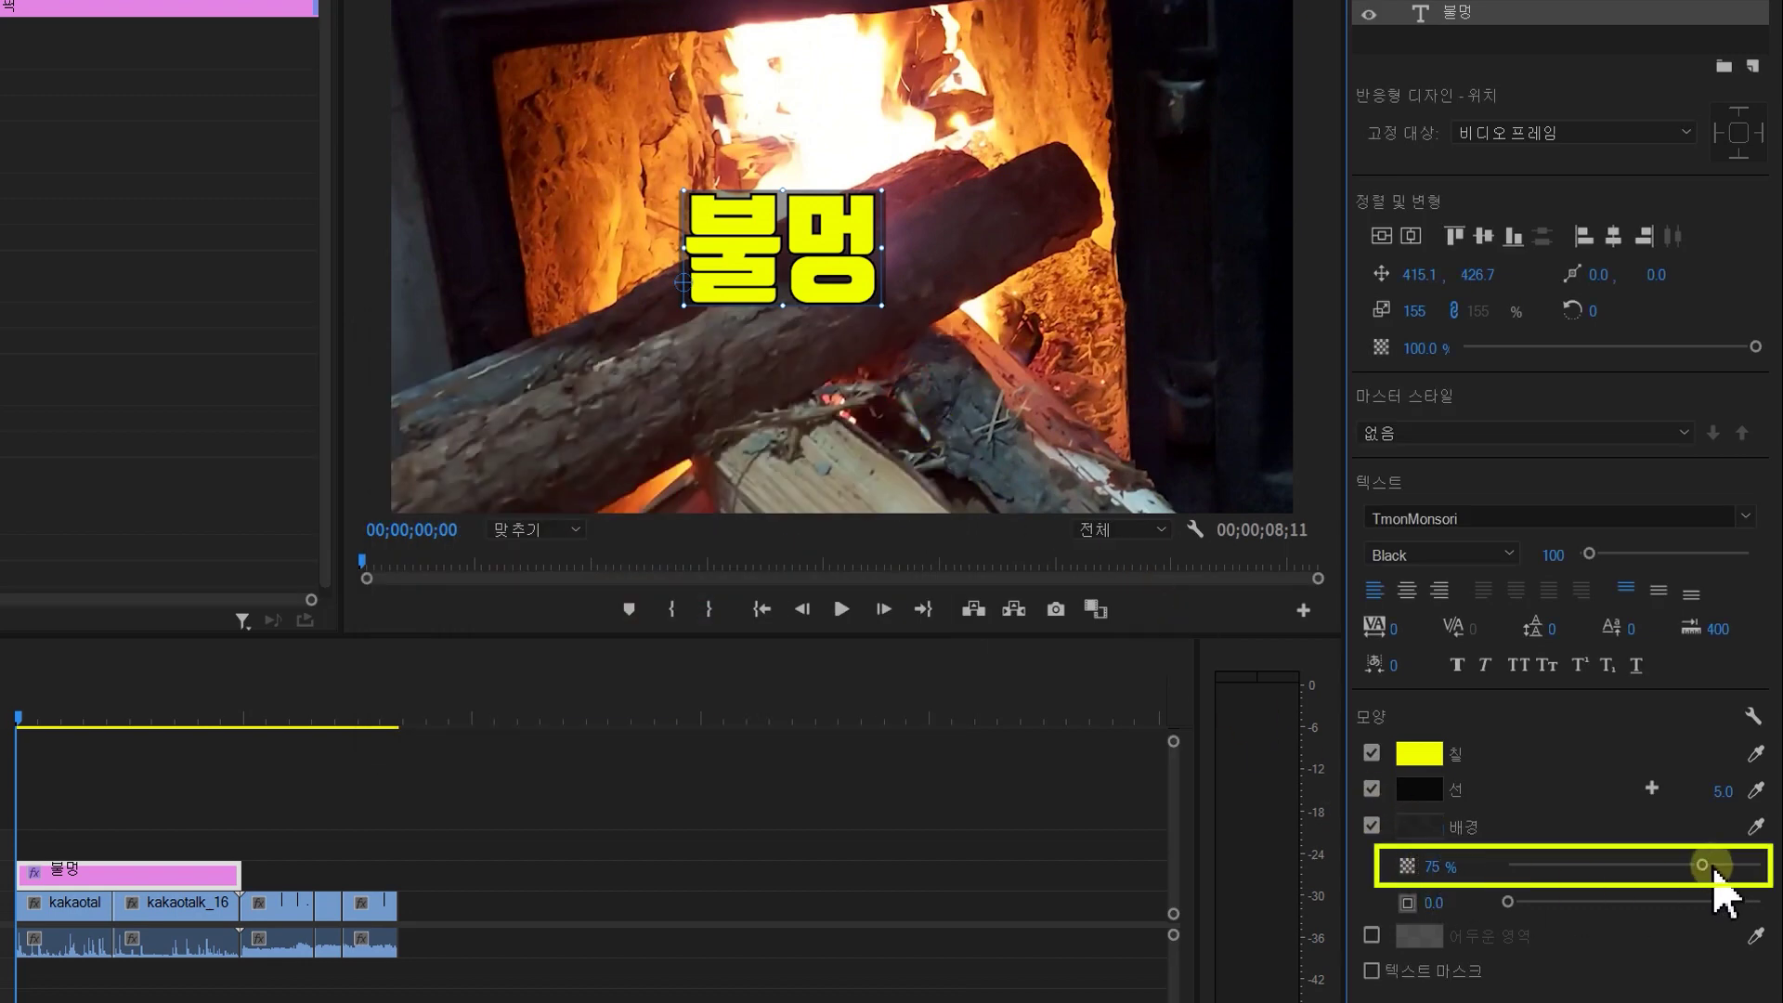
pyautogui.moveTo(1706, 865); pyautogui.dragTo(1762, 864)
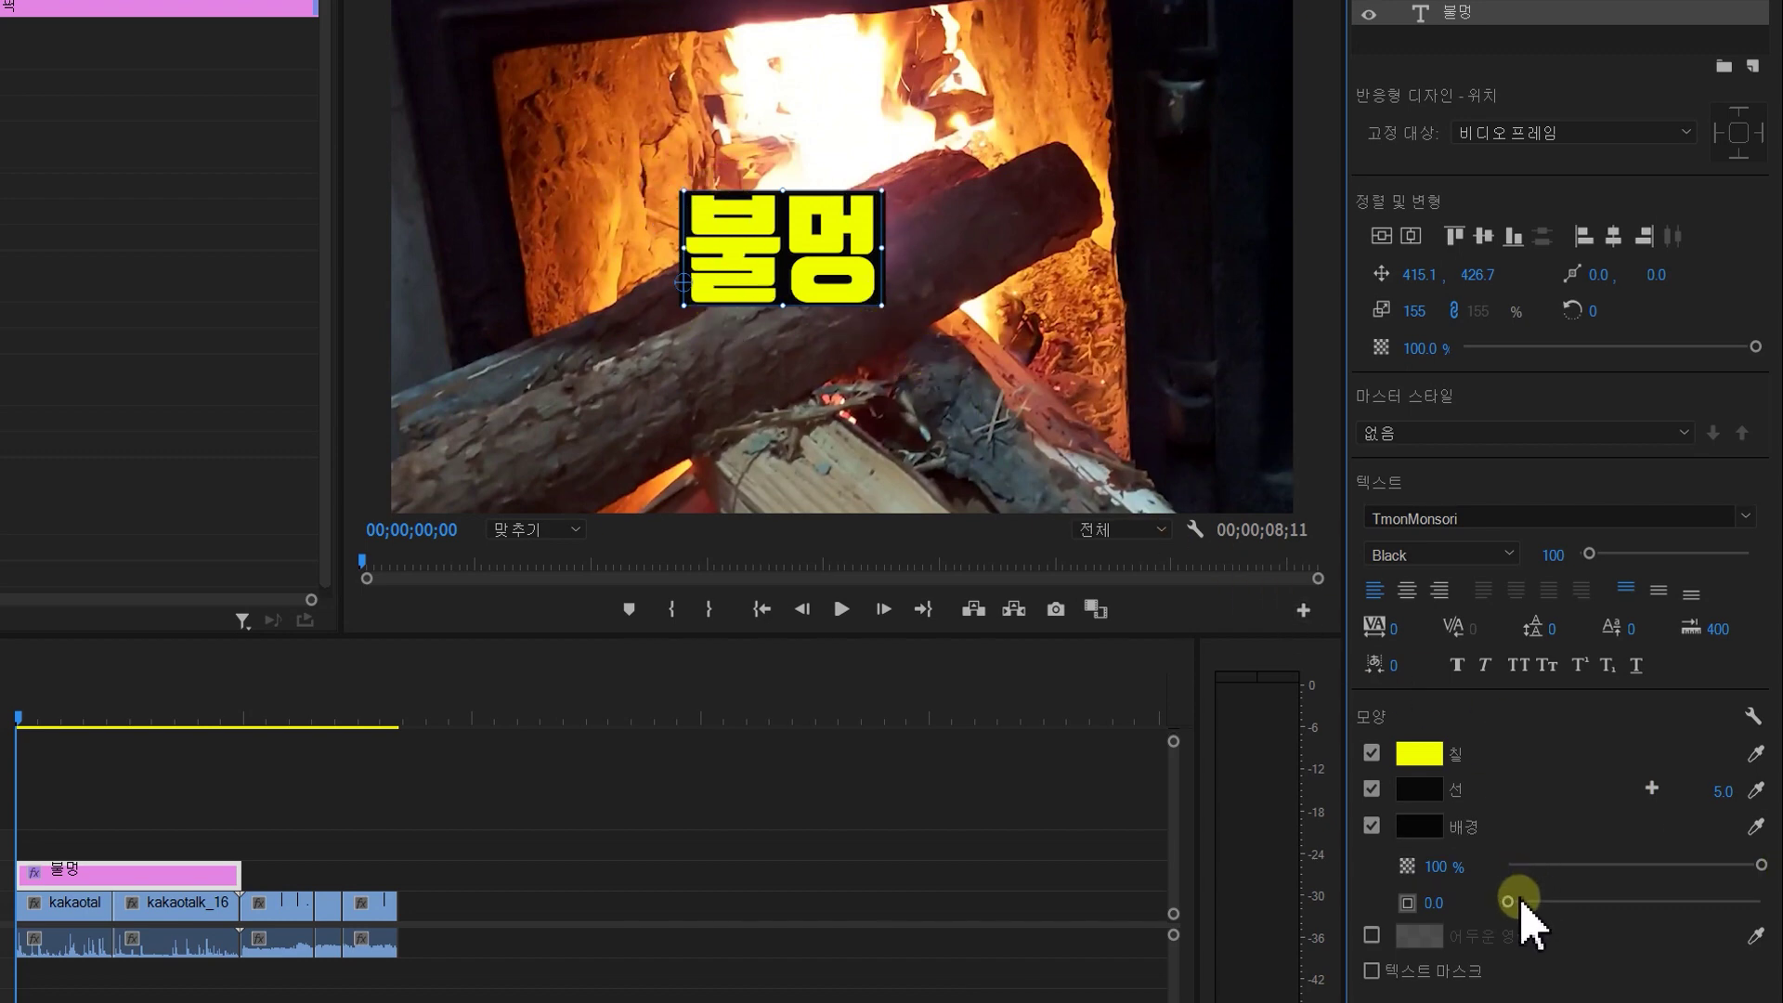
pyautogui.moveTo(1515, 910); pyautogui.dragTo(1532, 910)
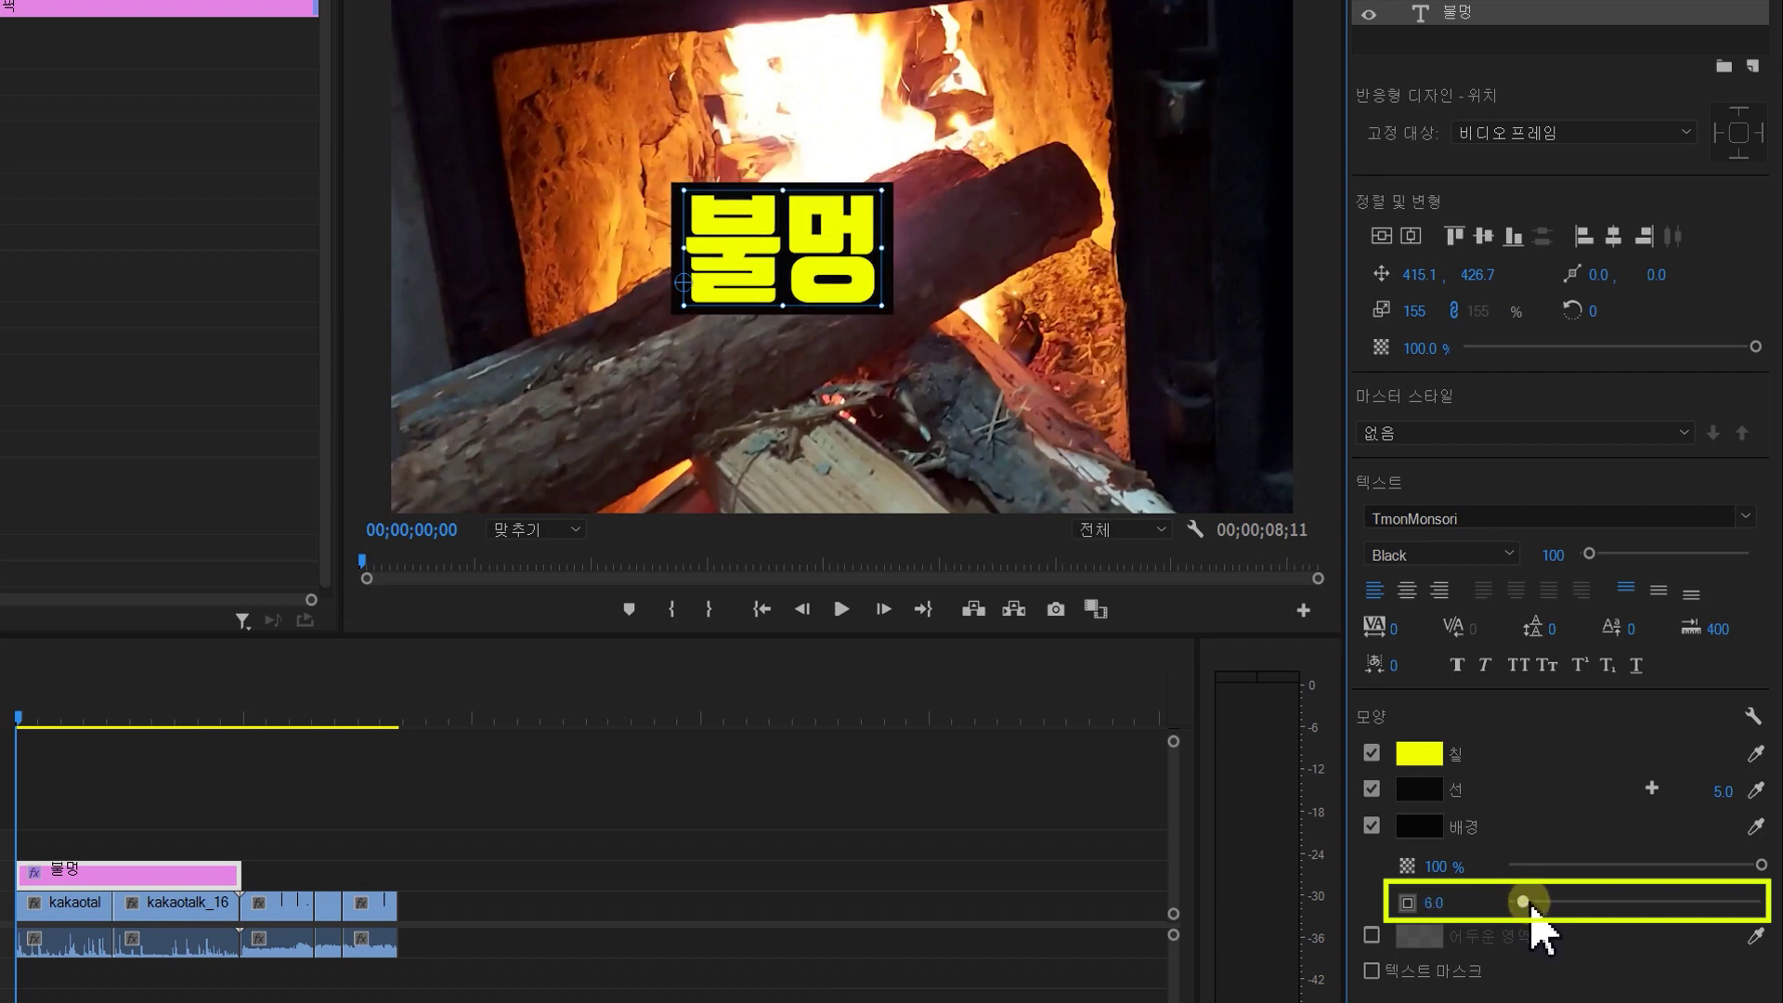
pyautogui.click(1371, 826)
pyautogui.click(1371, 789)
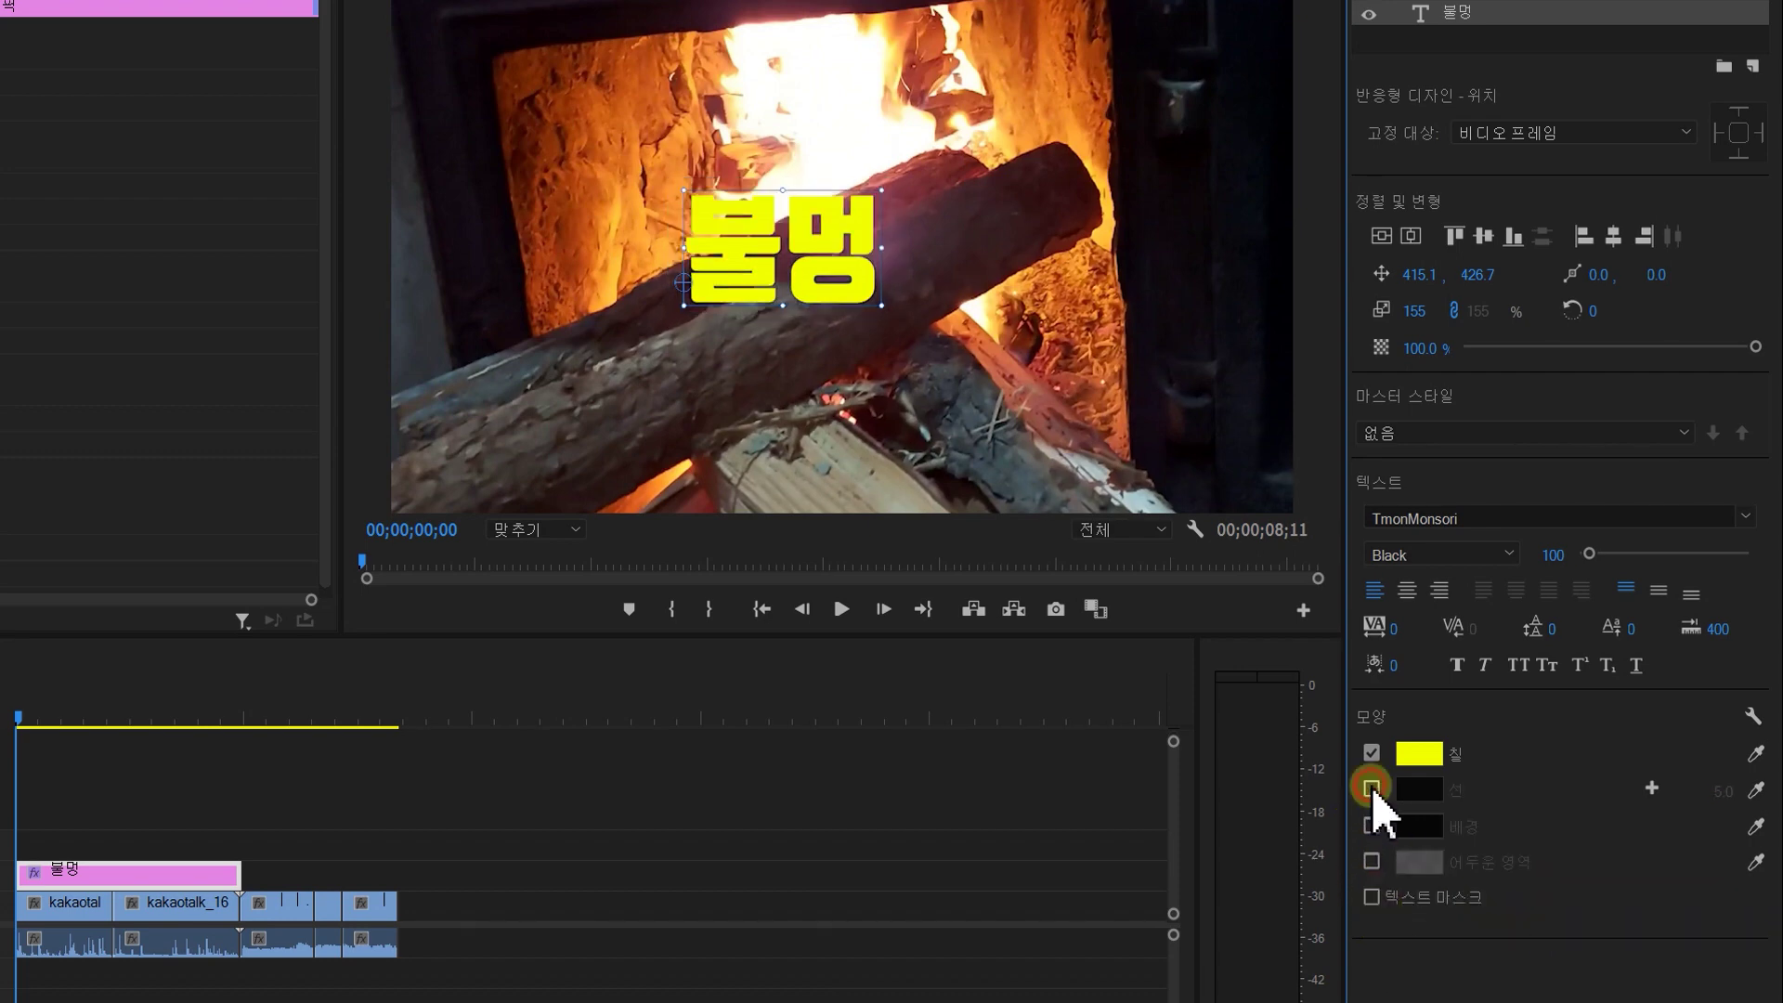
# Enable the title's shadow, colour it black 000000 and set its opacity to 100%
pyautogui.click(1372, 861)
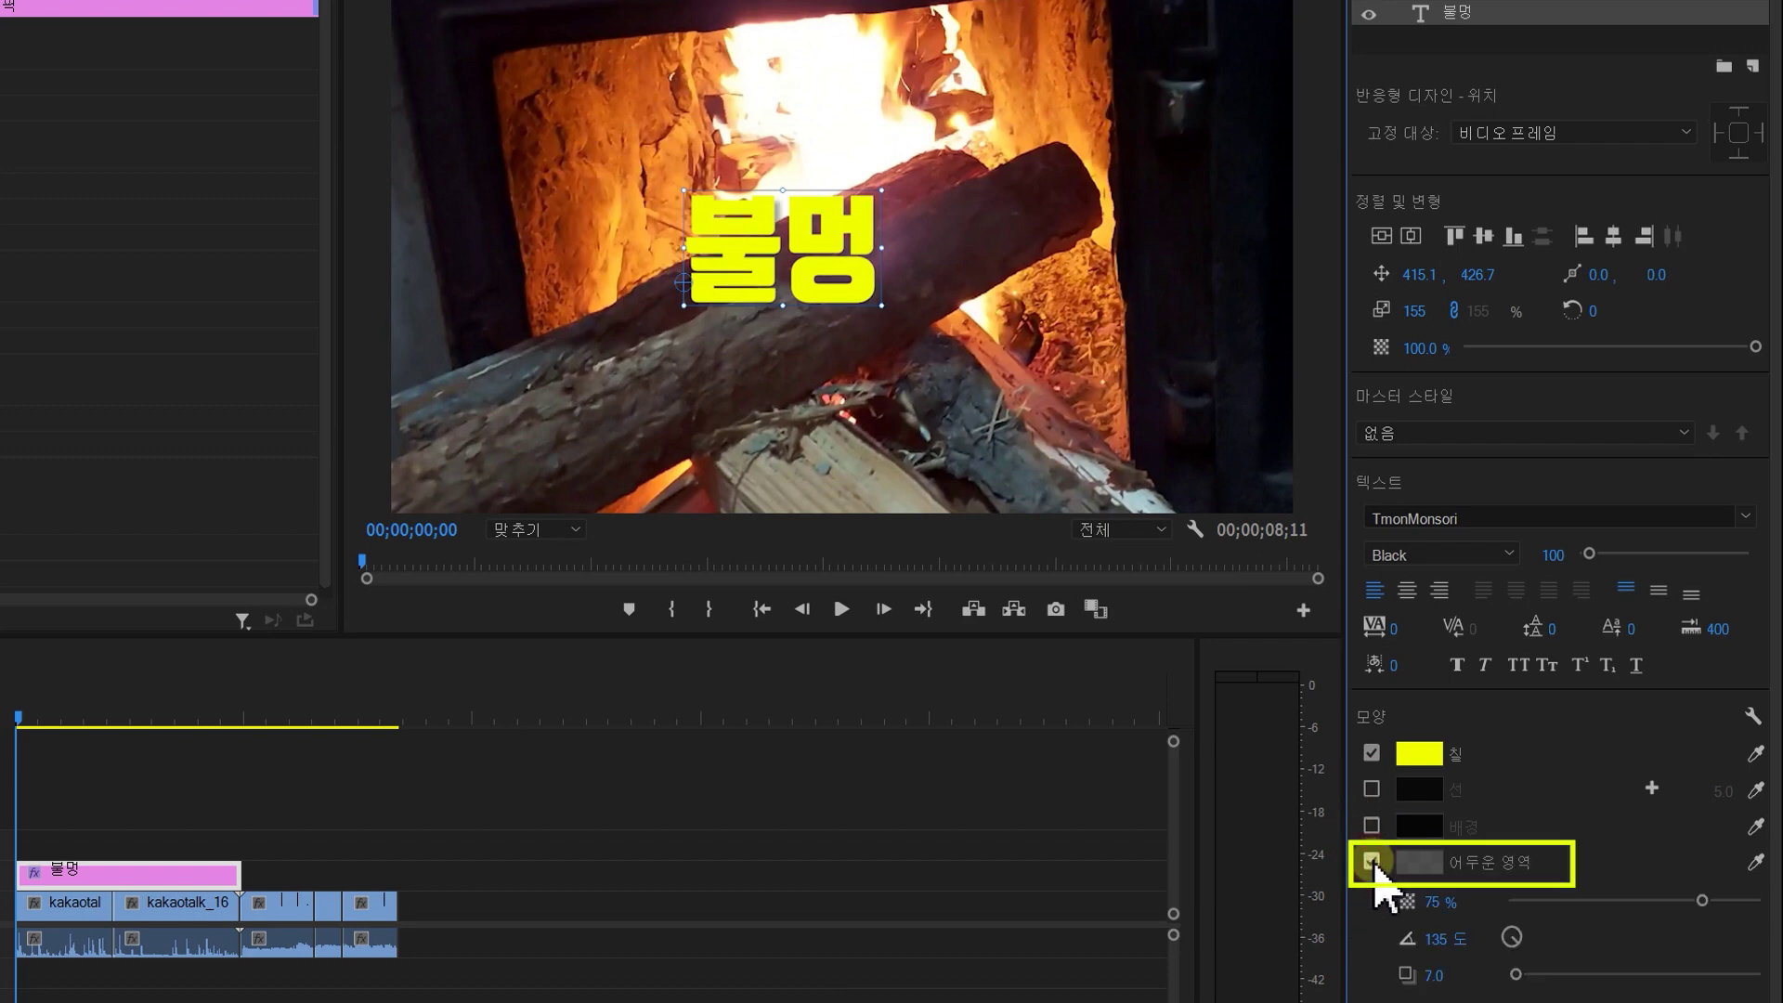
pyautogui.click(1424, 868)
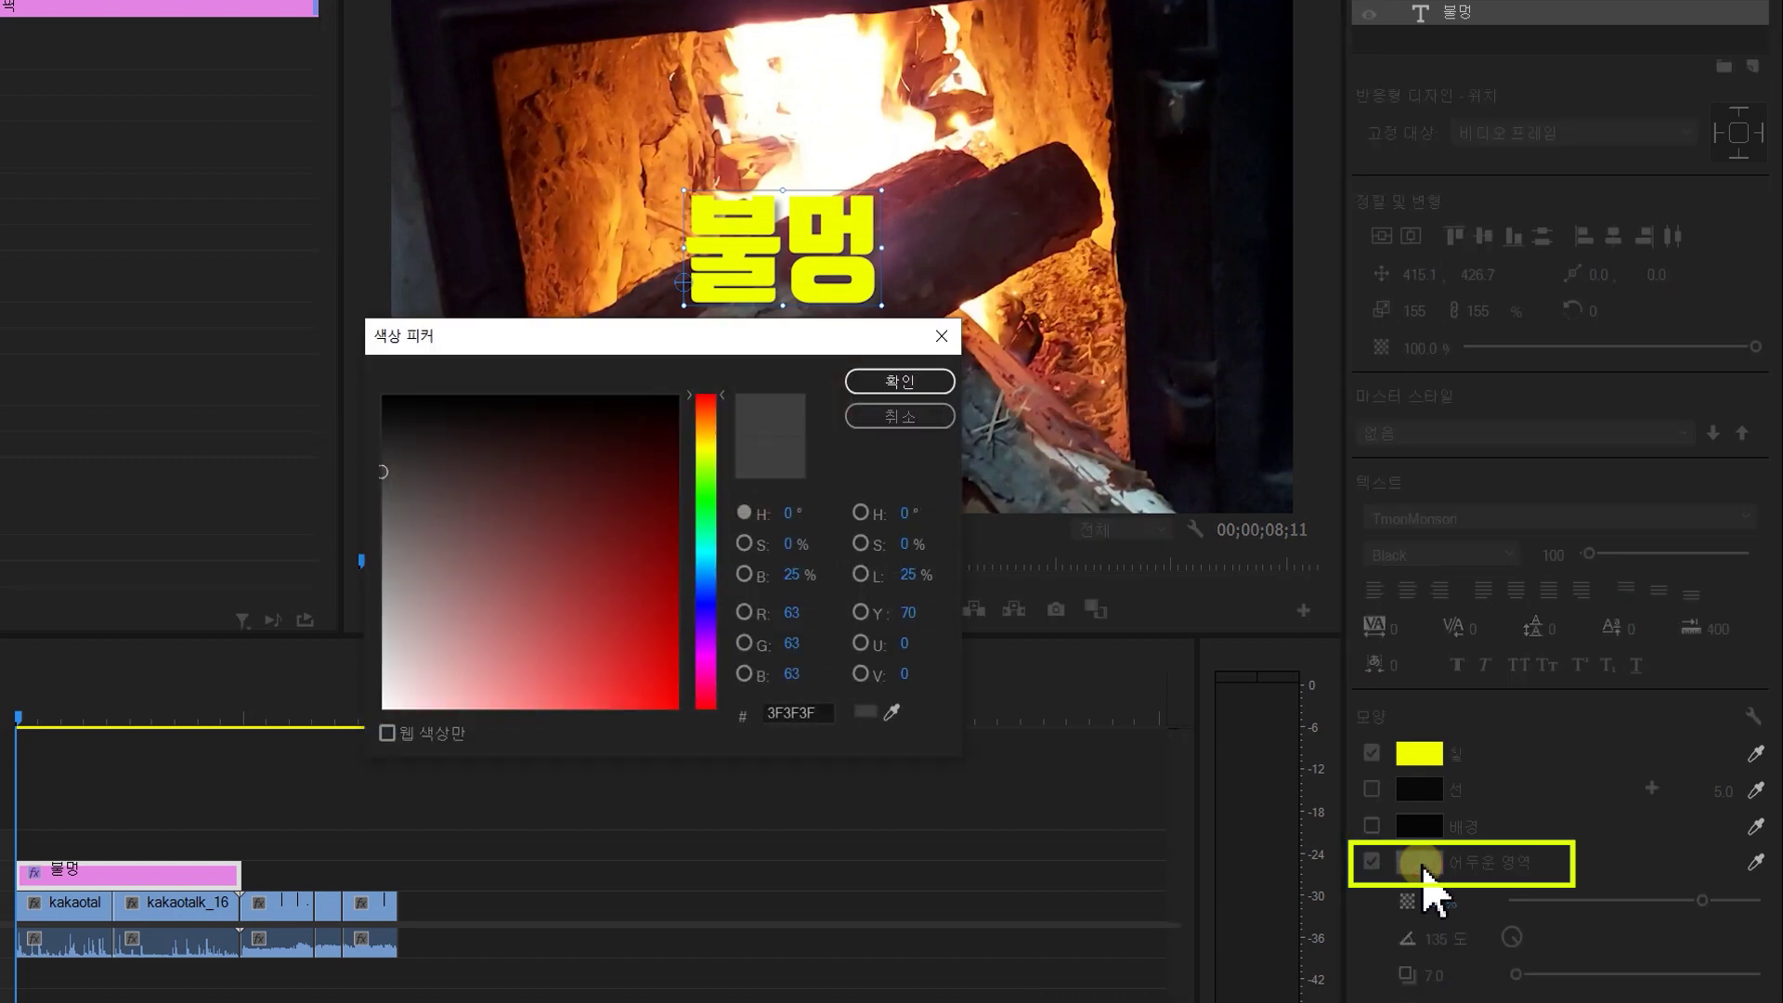
pyautogui.click(382, 393)
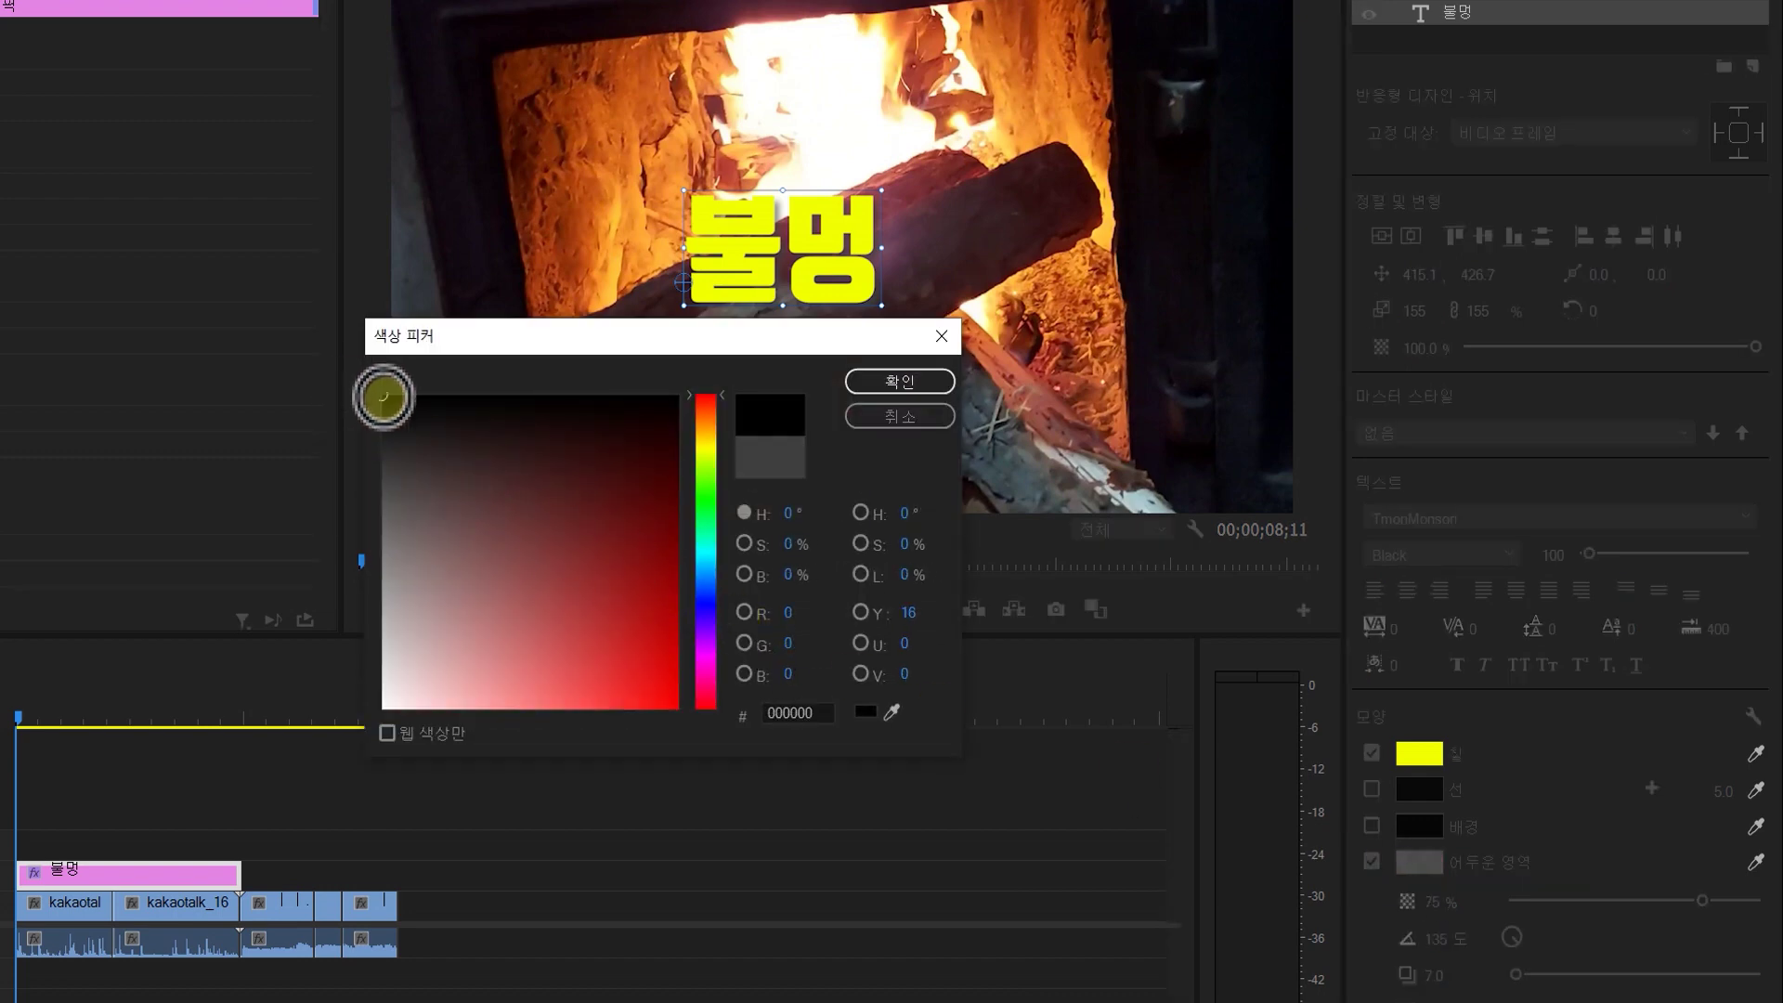
pyautogui.click(864, 380)
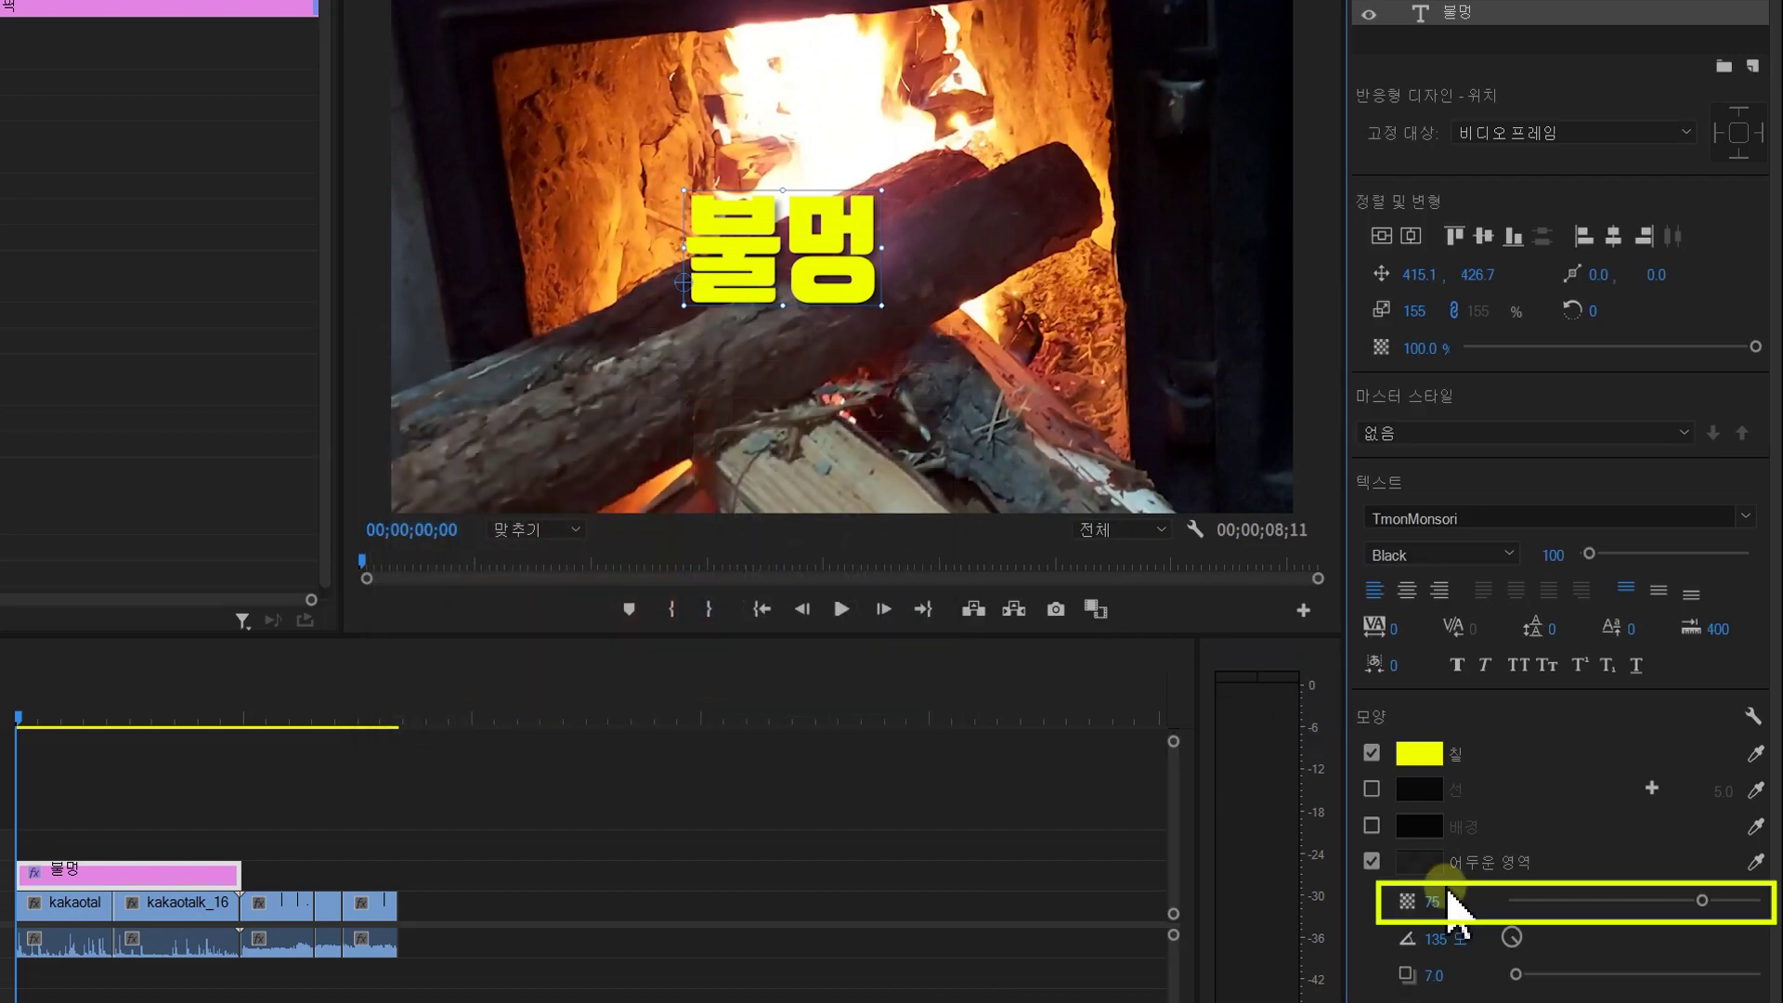
pyautogui.moveTo(1704, 900); pyautogui.dragTo(1761, 900)
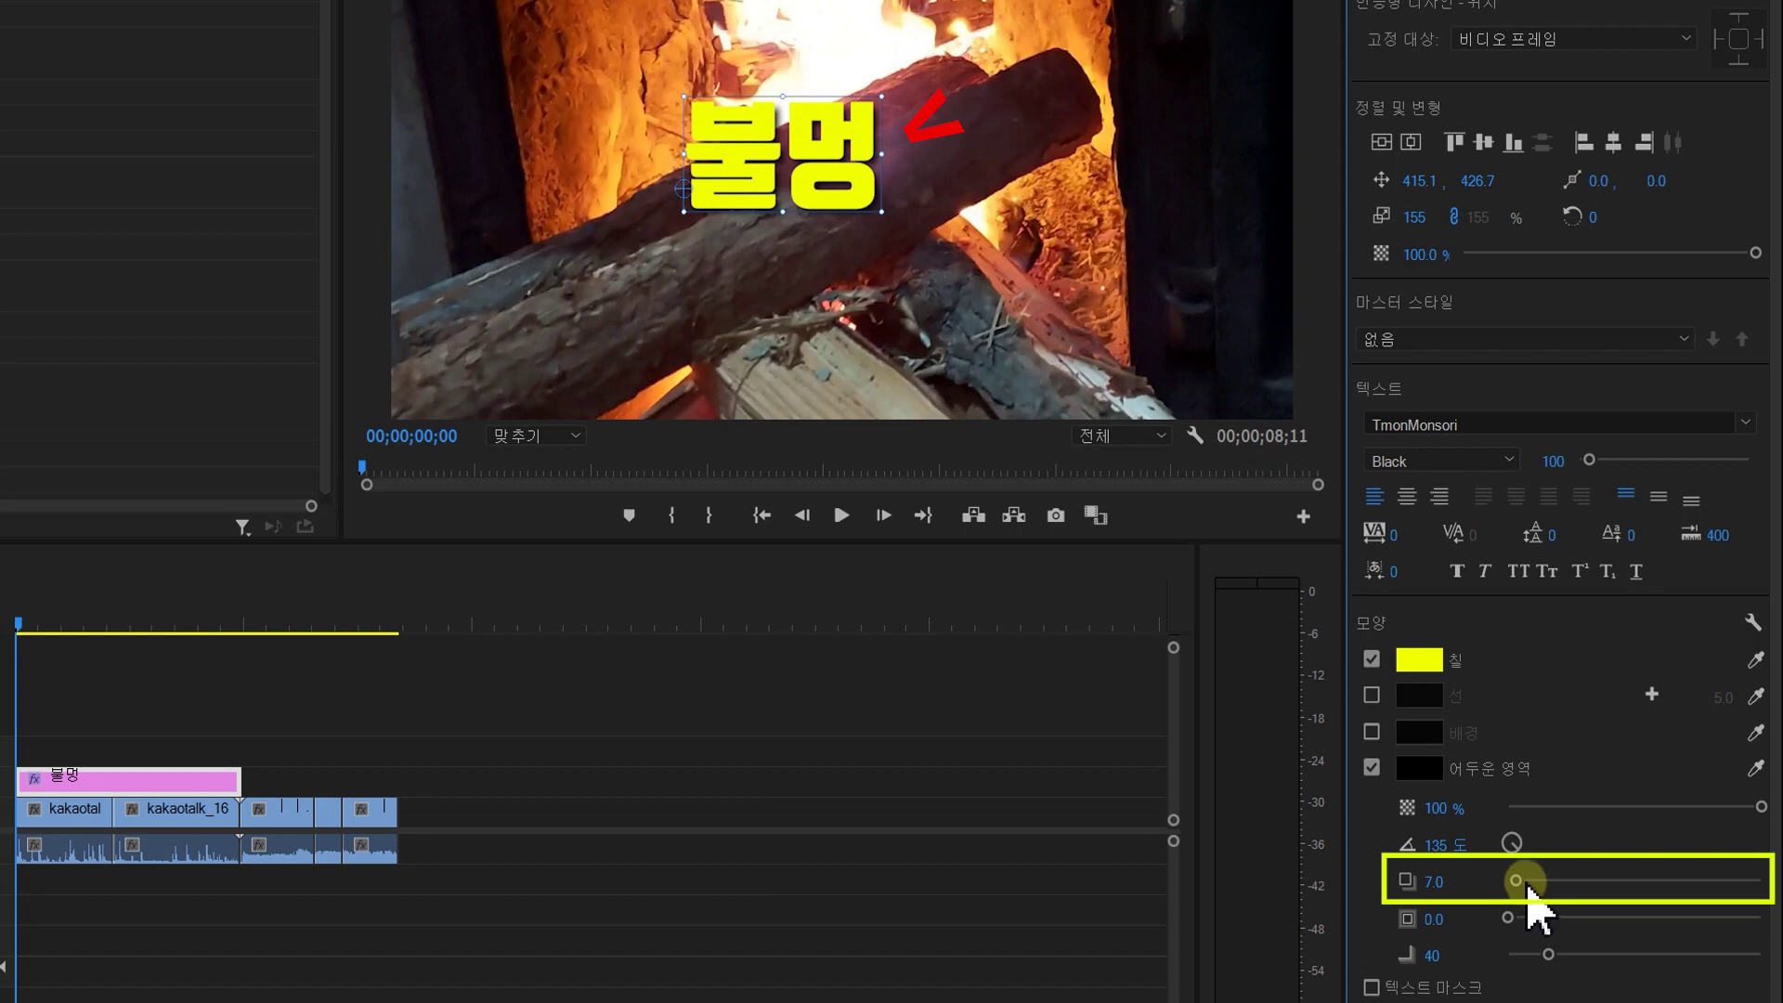
# Set the title shadow's distance and size to about 9.2, its blur to 0 and its angle to about 113°
pyautogui.moveTo(1527, 887)
pyautogui.mouseDown()
pyautogui.moveTo(1563, 917)
pyautogui.moveTo(1516, 919)
pyautogui.moveTo(1504, 957)
pyautogui.moveTo(1546, 960)
pyautogui.moveTo(1486, 960)
pyautogui.moveTo(1565, 967)
pyautogui.moveTo(1452, 955)
pyautogui.moveTo(1531, 919)
pyautogui.mouseUp()
pyautogui.moveTo(1433, 881); pyautogui.dragTo(1485, 890)
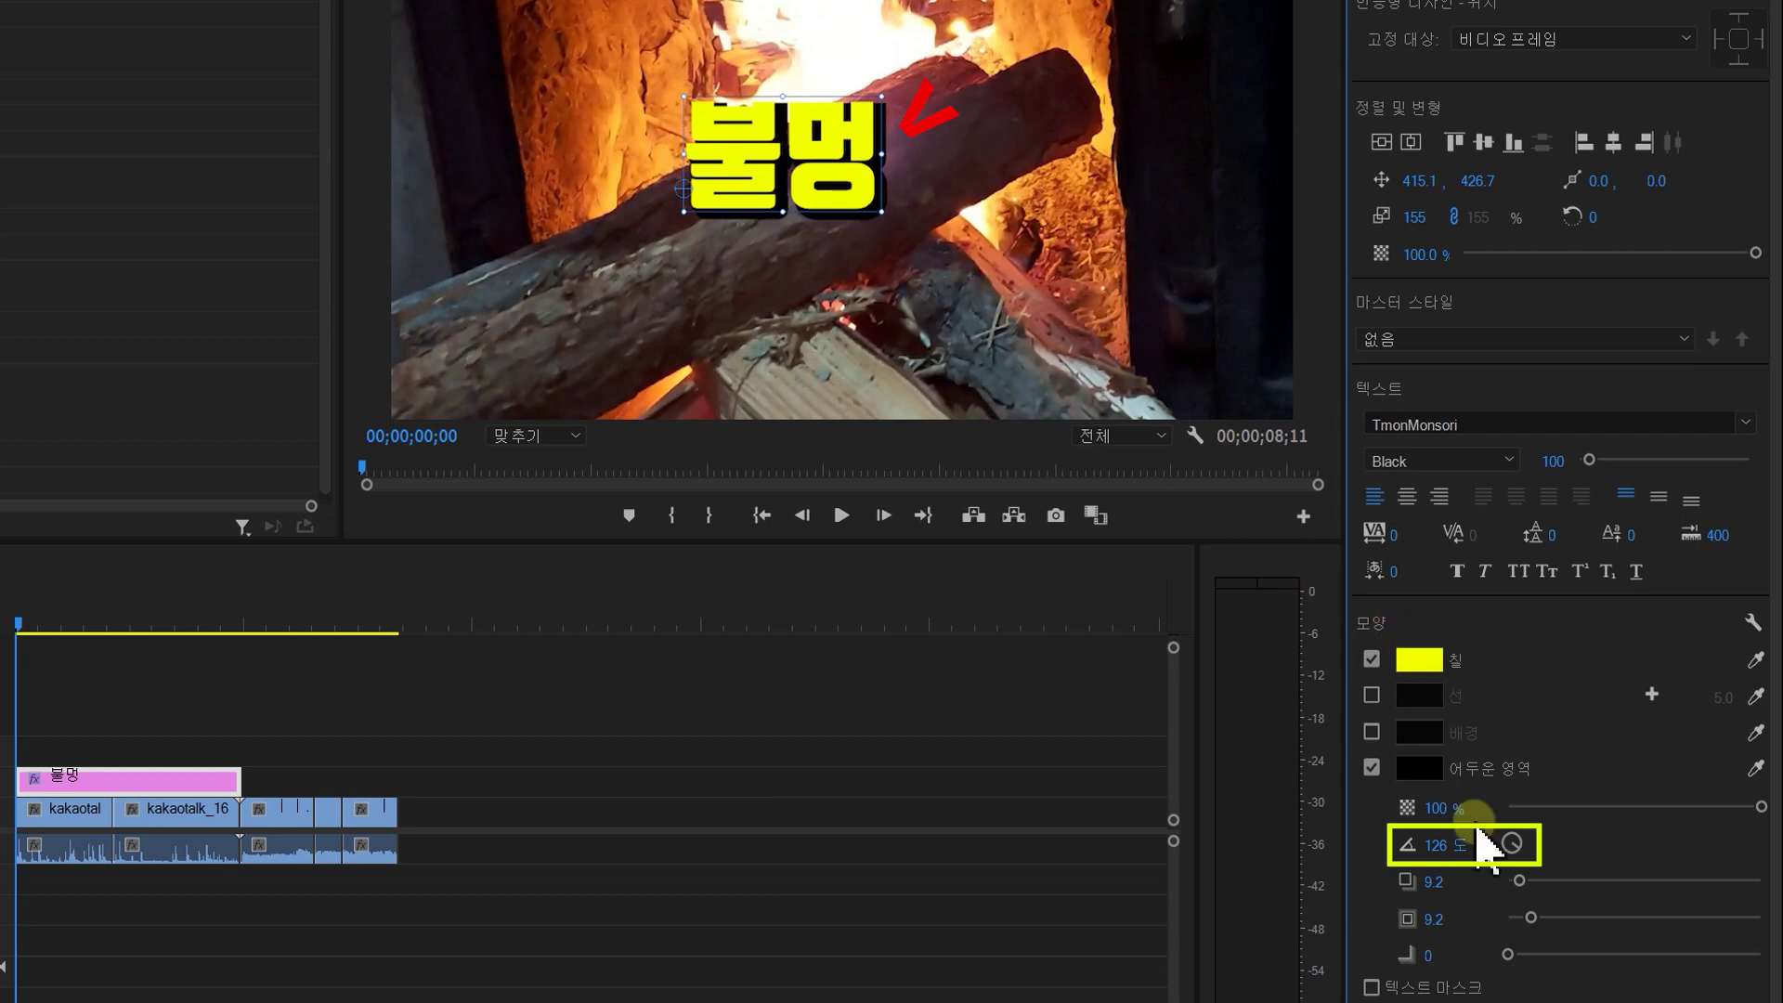
pyautogui.moveTo(1514, 840); pyautogui.dragTo(1532, 853)
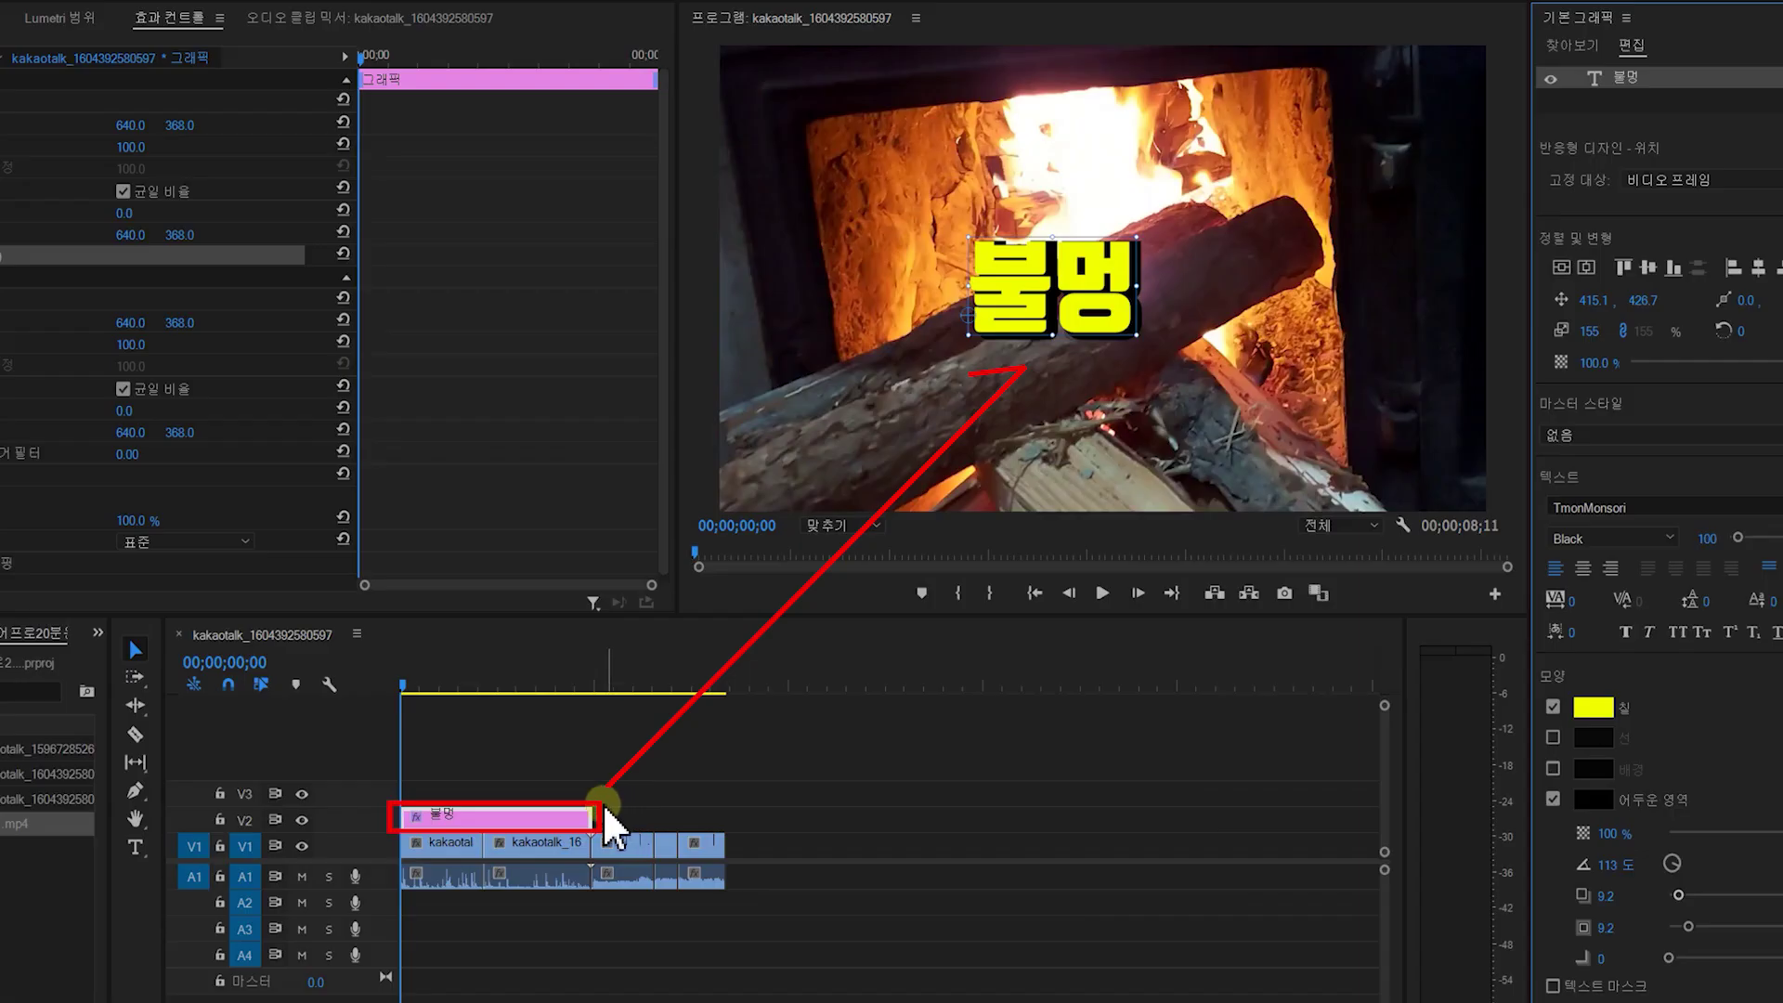
# Shorten the title clip on track V2 to end at about 00;00;01;18, previewing the sequence and returning to its start
pyautogui.moveTo(413, 687)
pyautogui.mouseDown()
pyautogui.moveTo(601, 701)
pyautogui.moveTo(402, 740)
pyautogui.moveTo(531, 754)
pyautogui.moveTo(369, 769)
pyautogui.moveTo(486, 816)
pyautogui.moveTo(358, 816)
pyautogui.mouseUp()
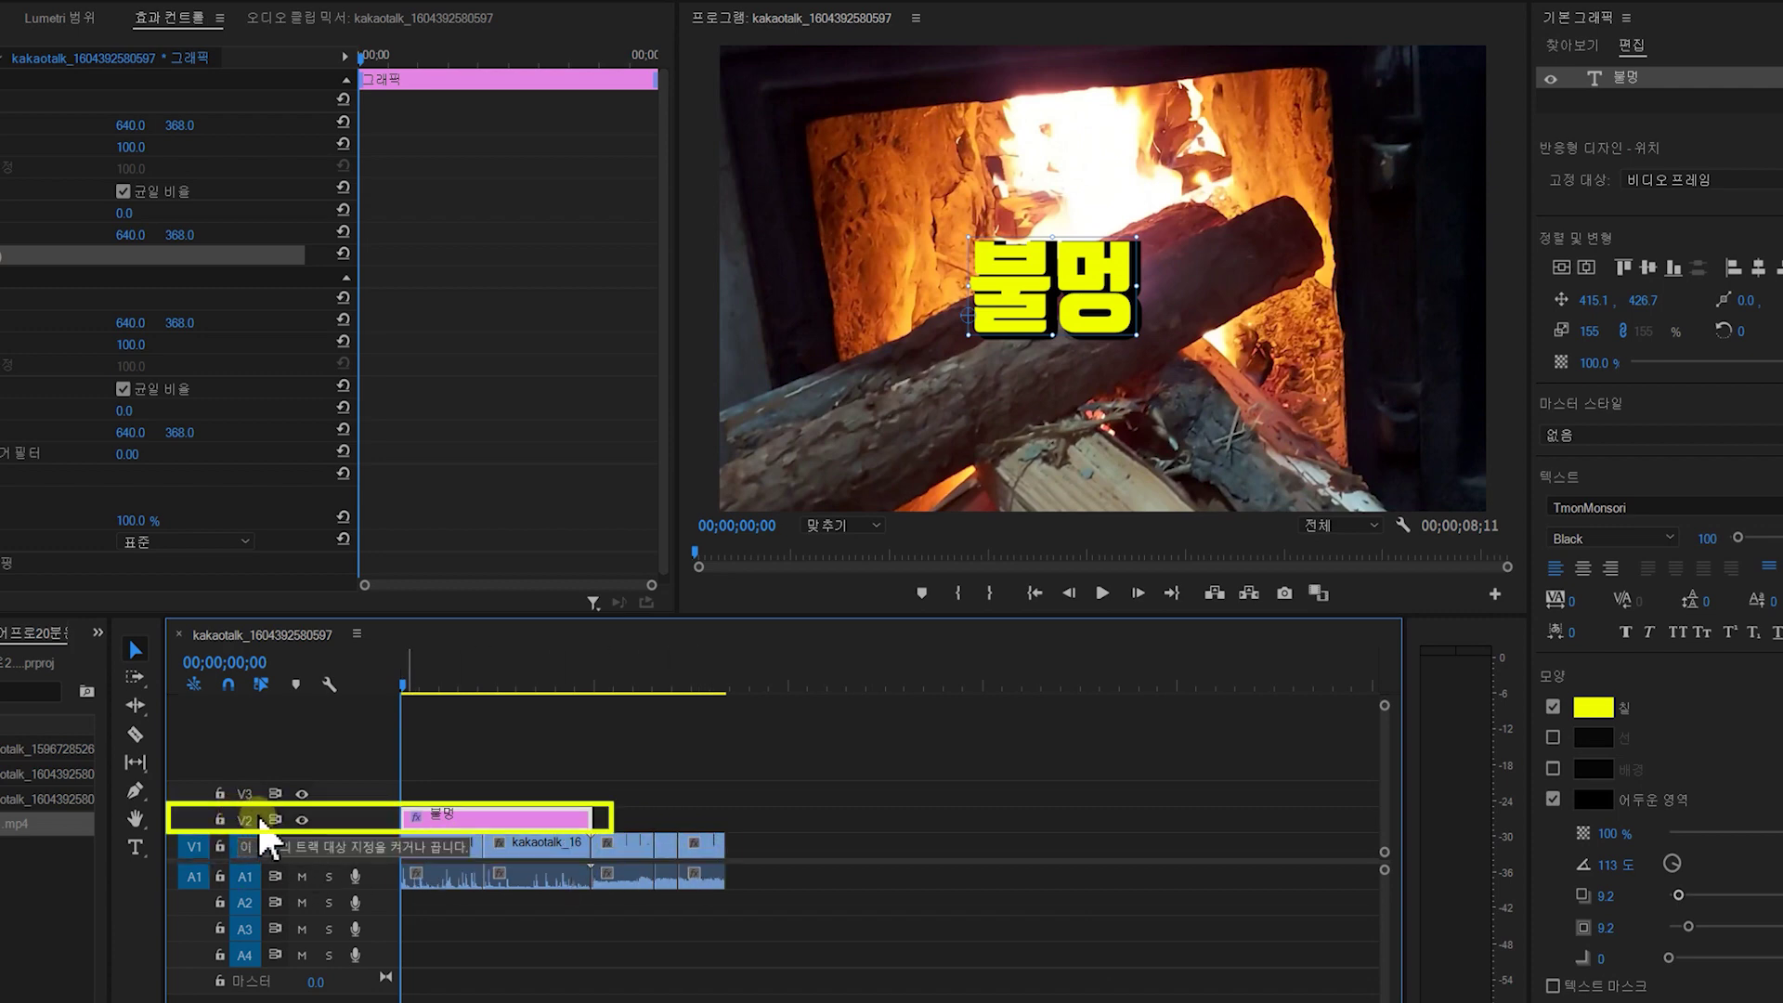
pyautogui.click(244, 846)
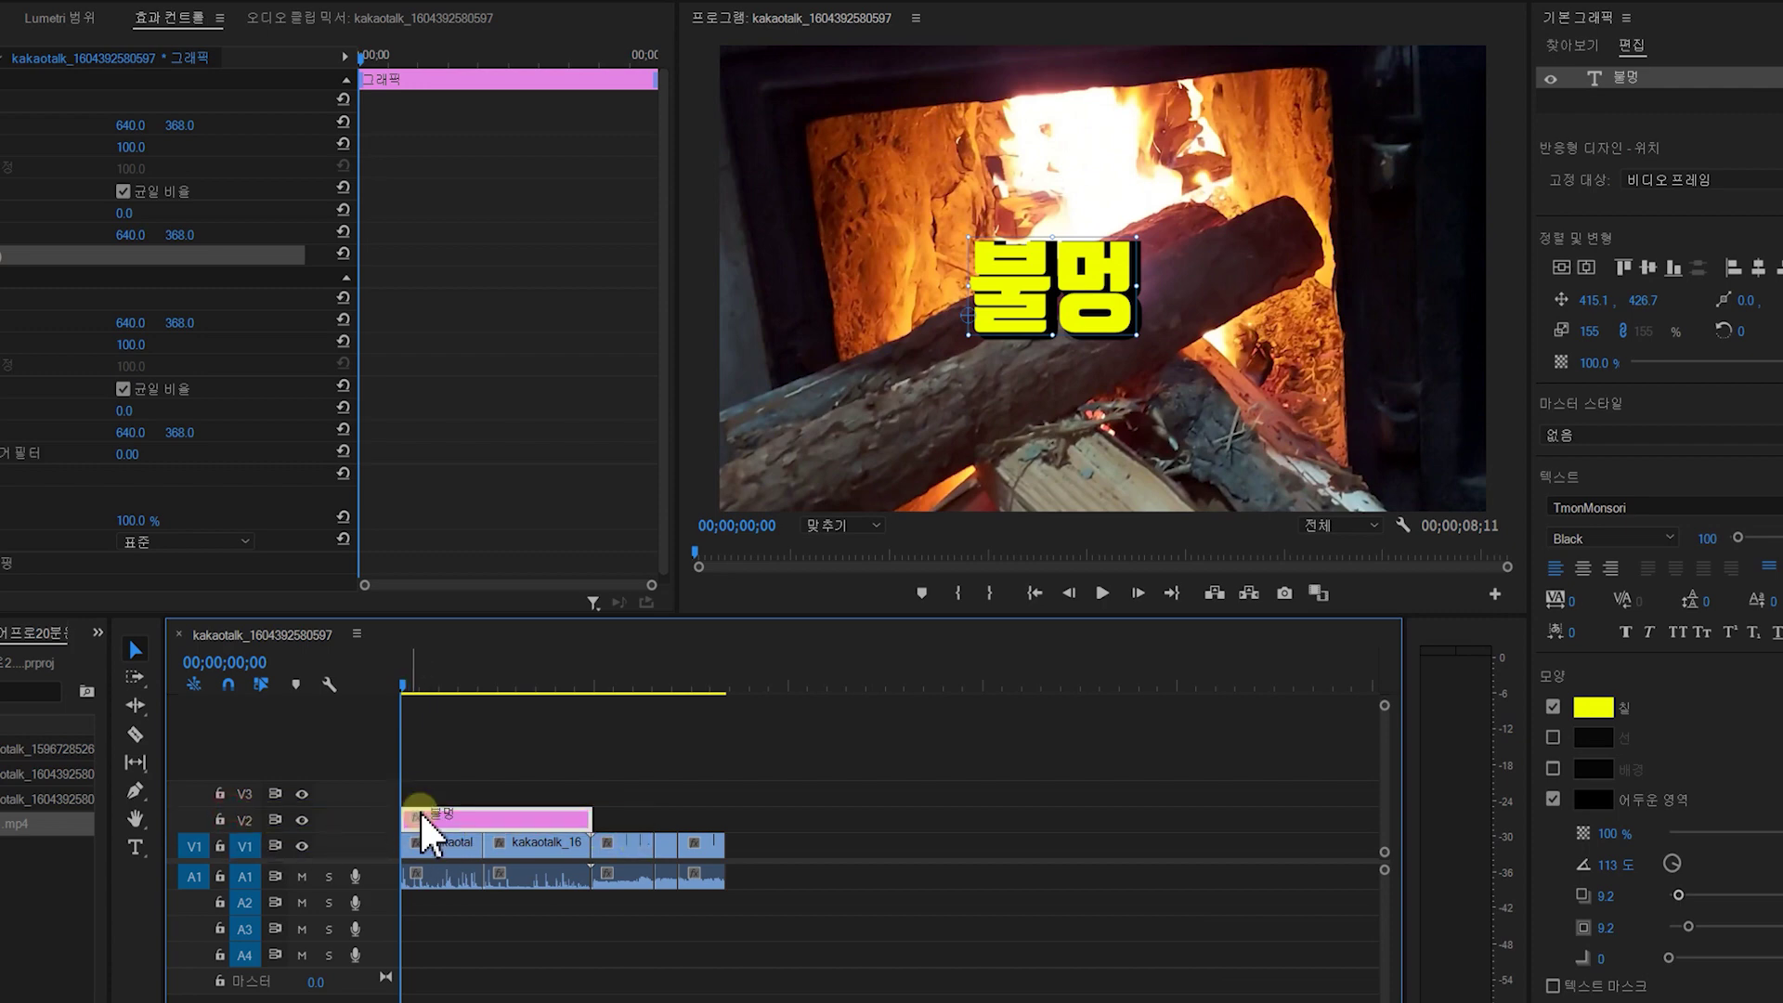
pyautogui.moveTo(416, 683)
pyautogui.mouseDown()
pyautogui.moveTo(543, 687)
pyautogui.moveTo(452, 687)
pyautogui.mouseUp()
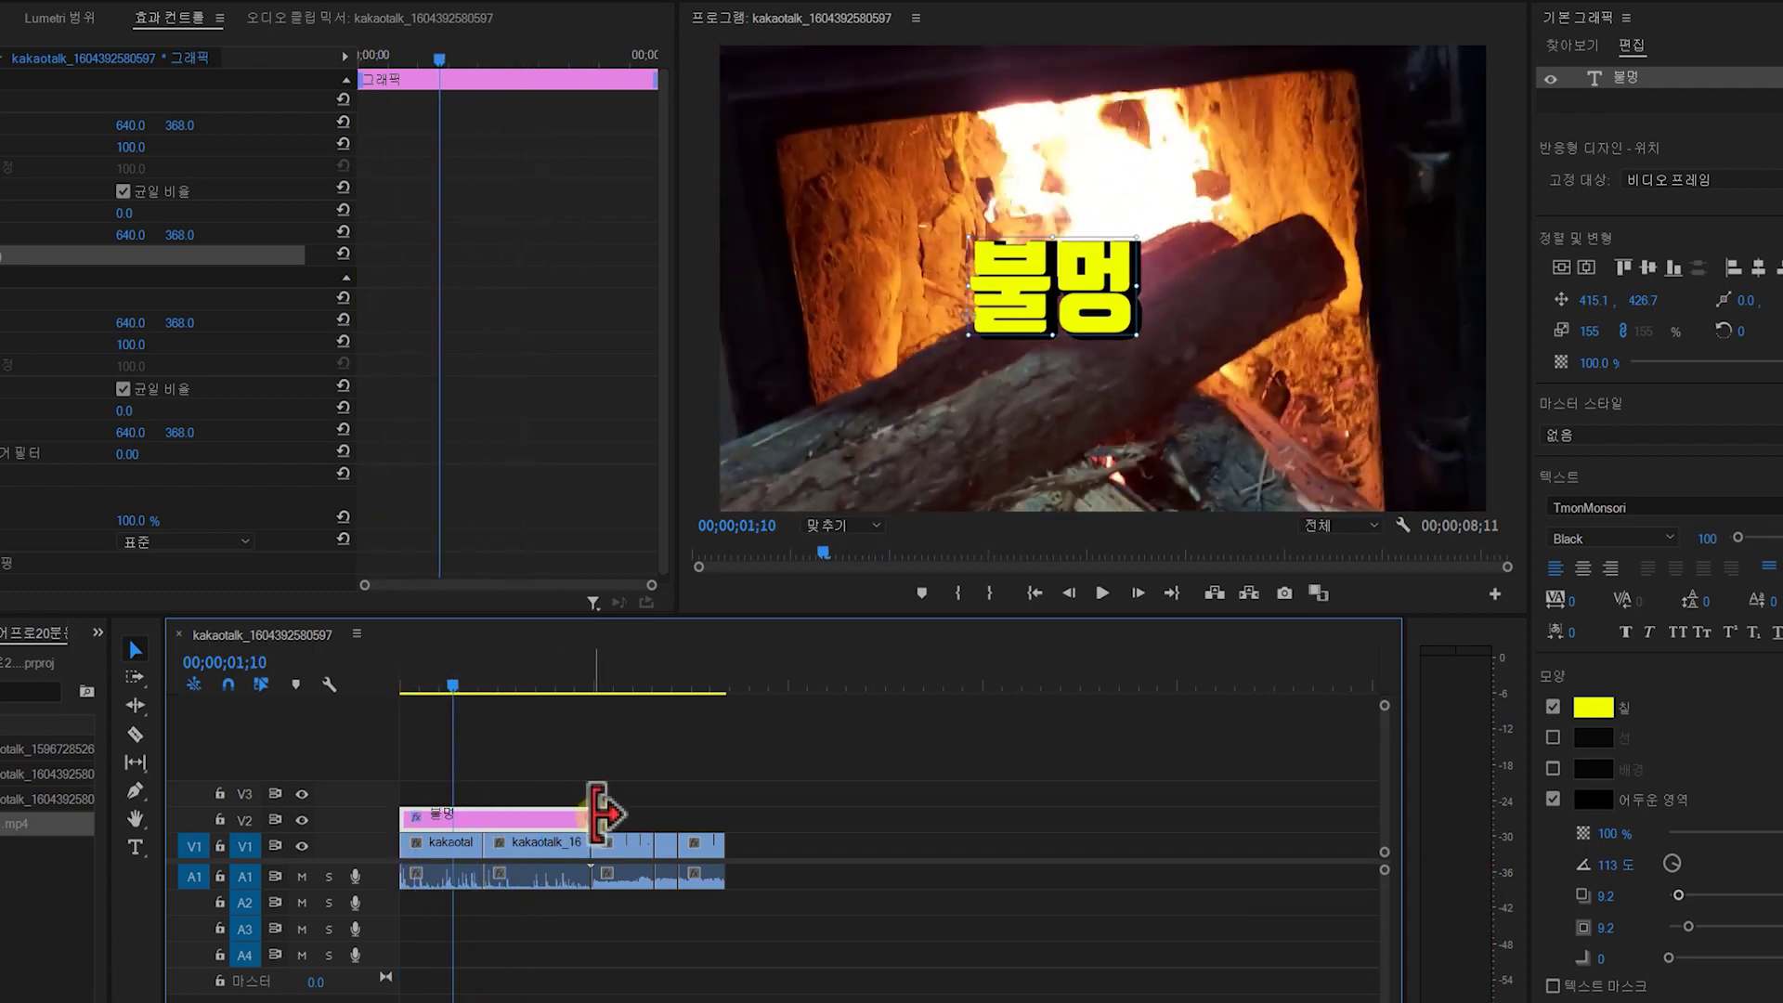
pyautogui.moveTo(599, 815); pyautogui.dragTo(516, 809)
pyautogui.moveTo(453, 688); pyautogui.dragTo(362, 692)
pyautogui.press('space')
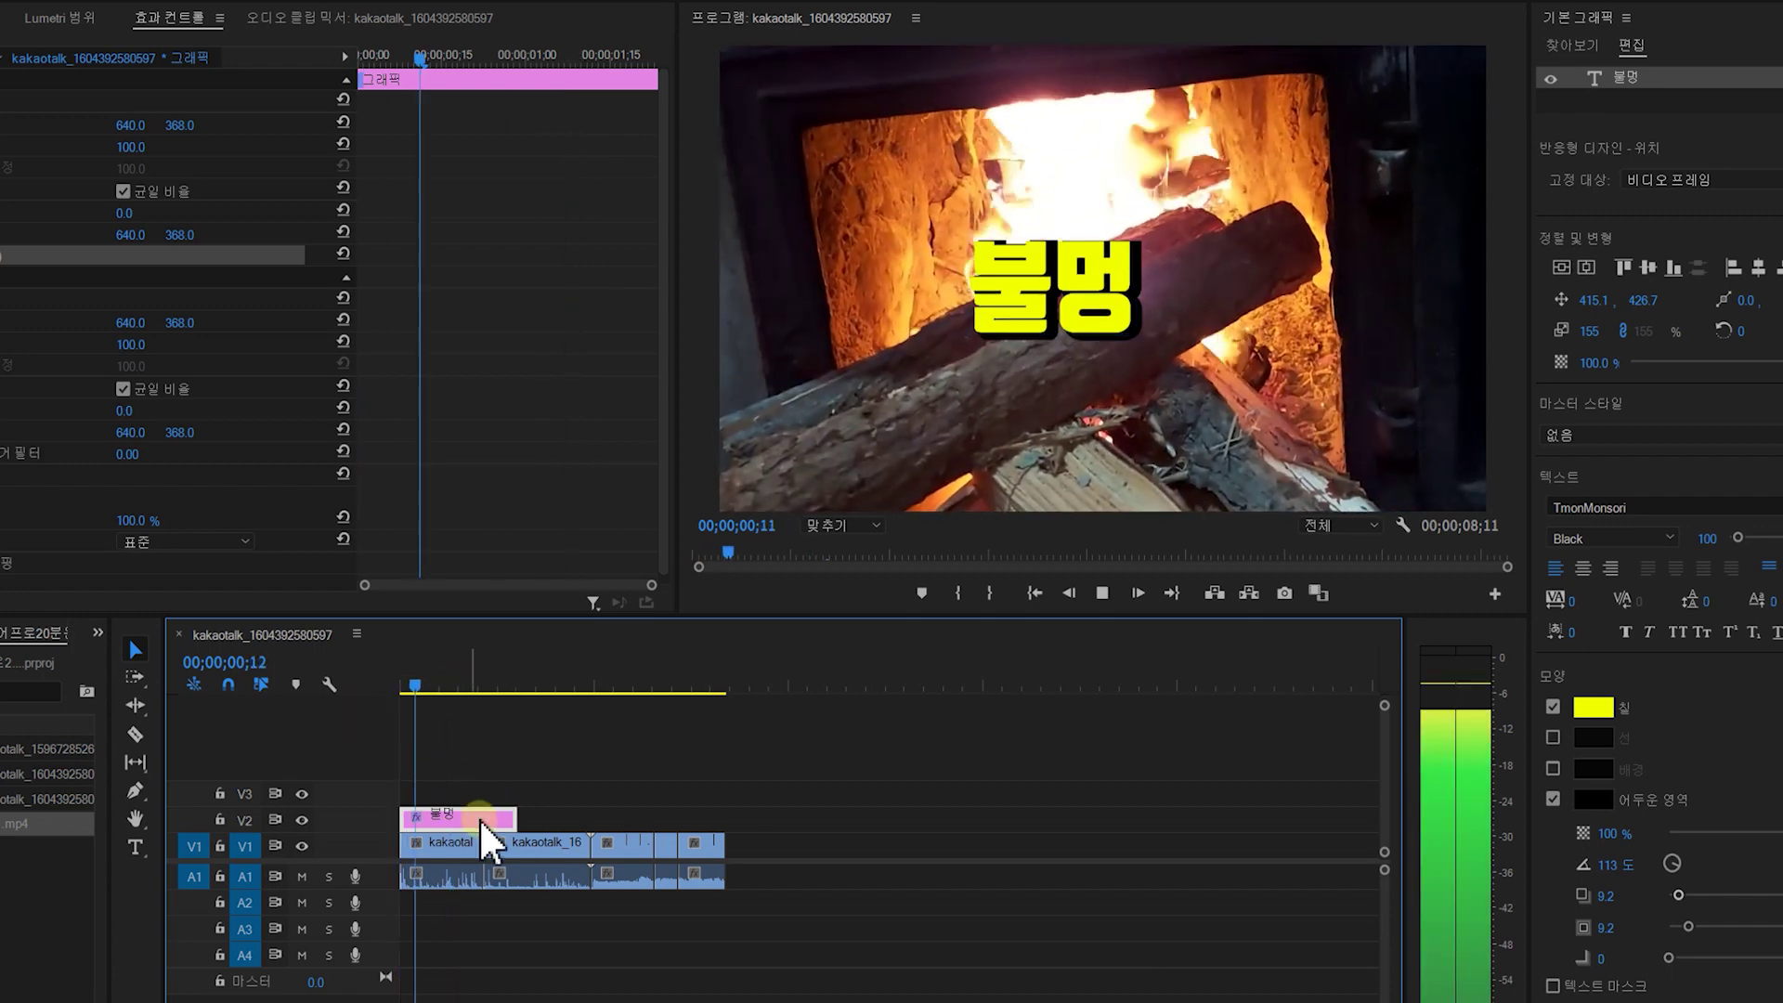
pyautogui.moveTo(516, 814); pyautogui.dragTo(460, 815)
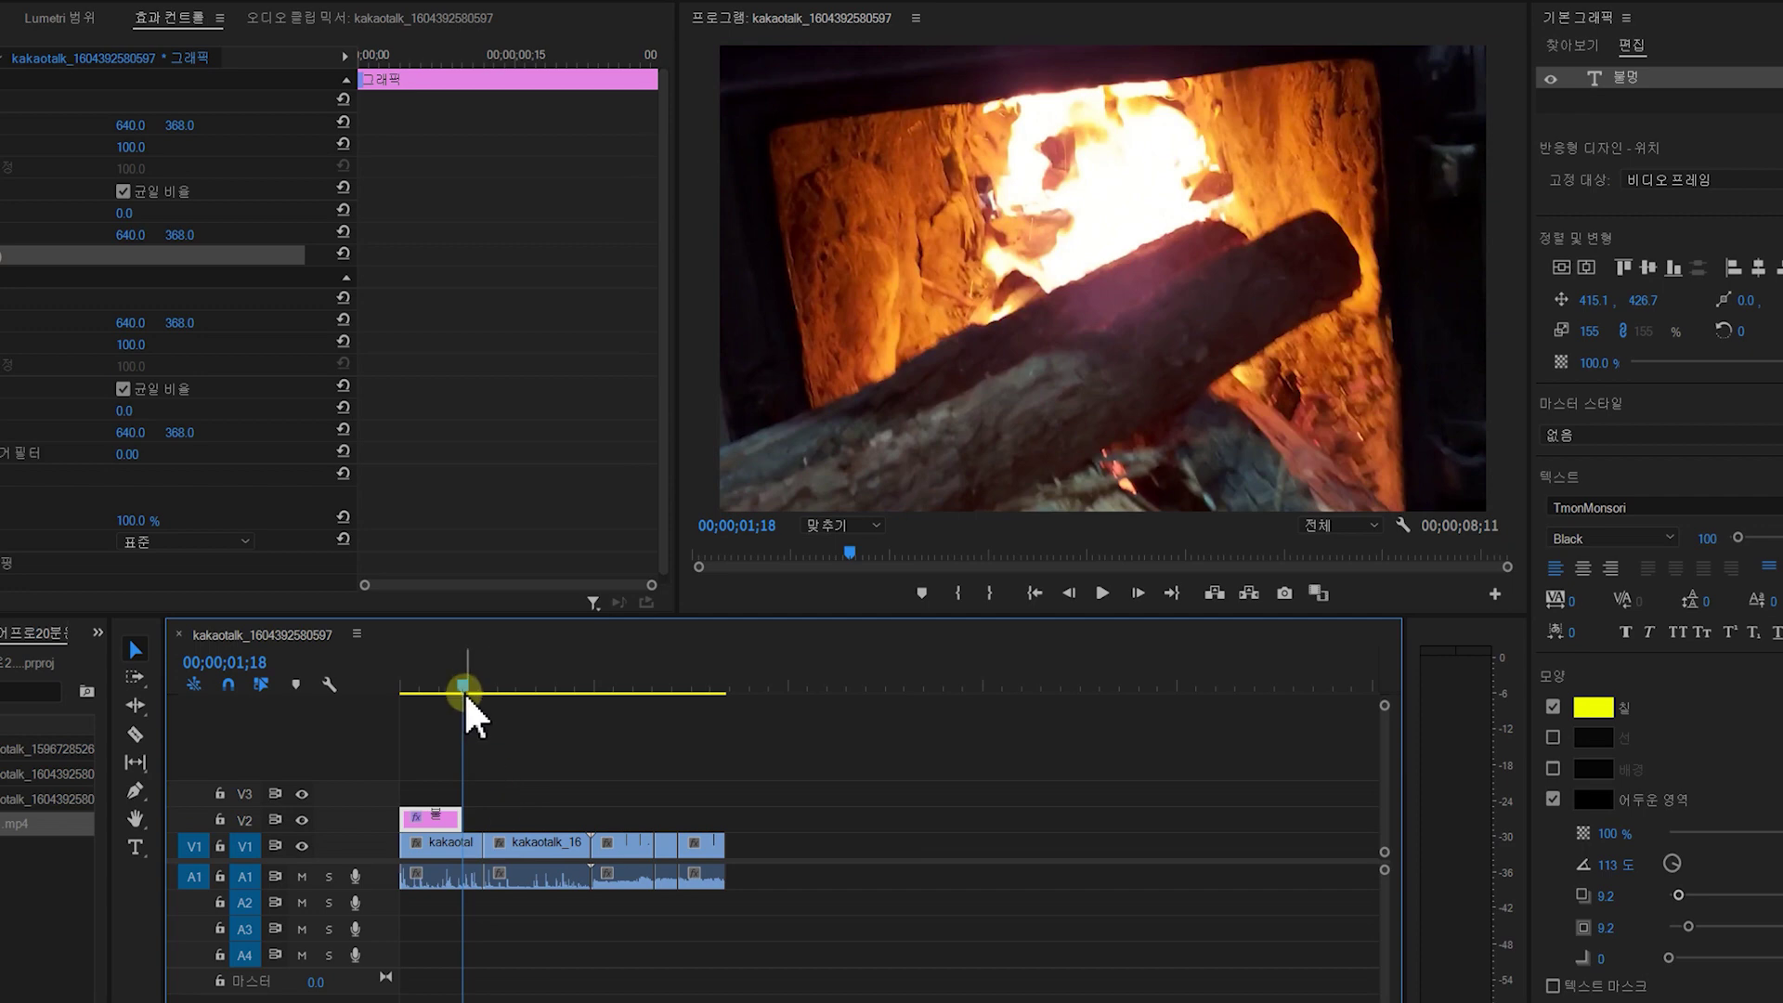
pyautogui.press('Home')
pyautogui.click(445, 808)
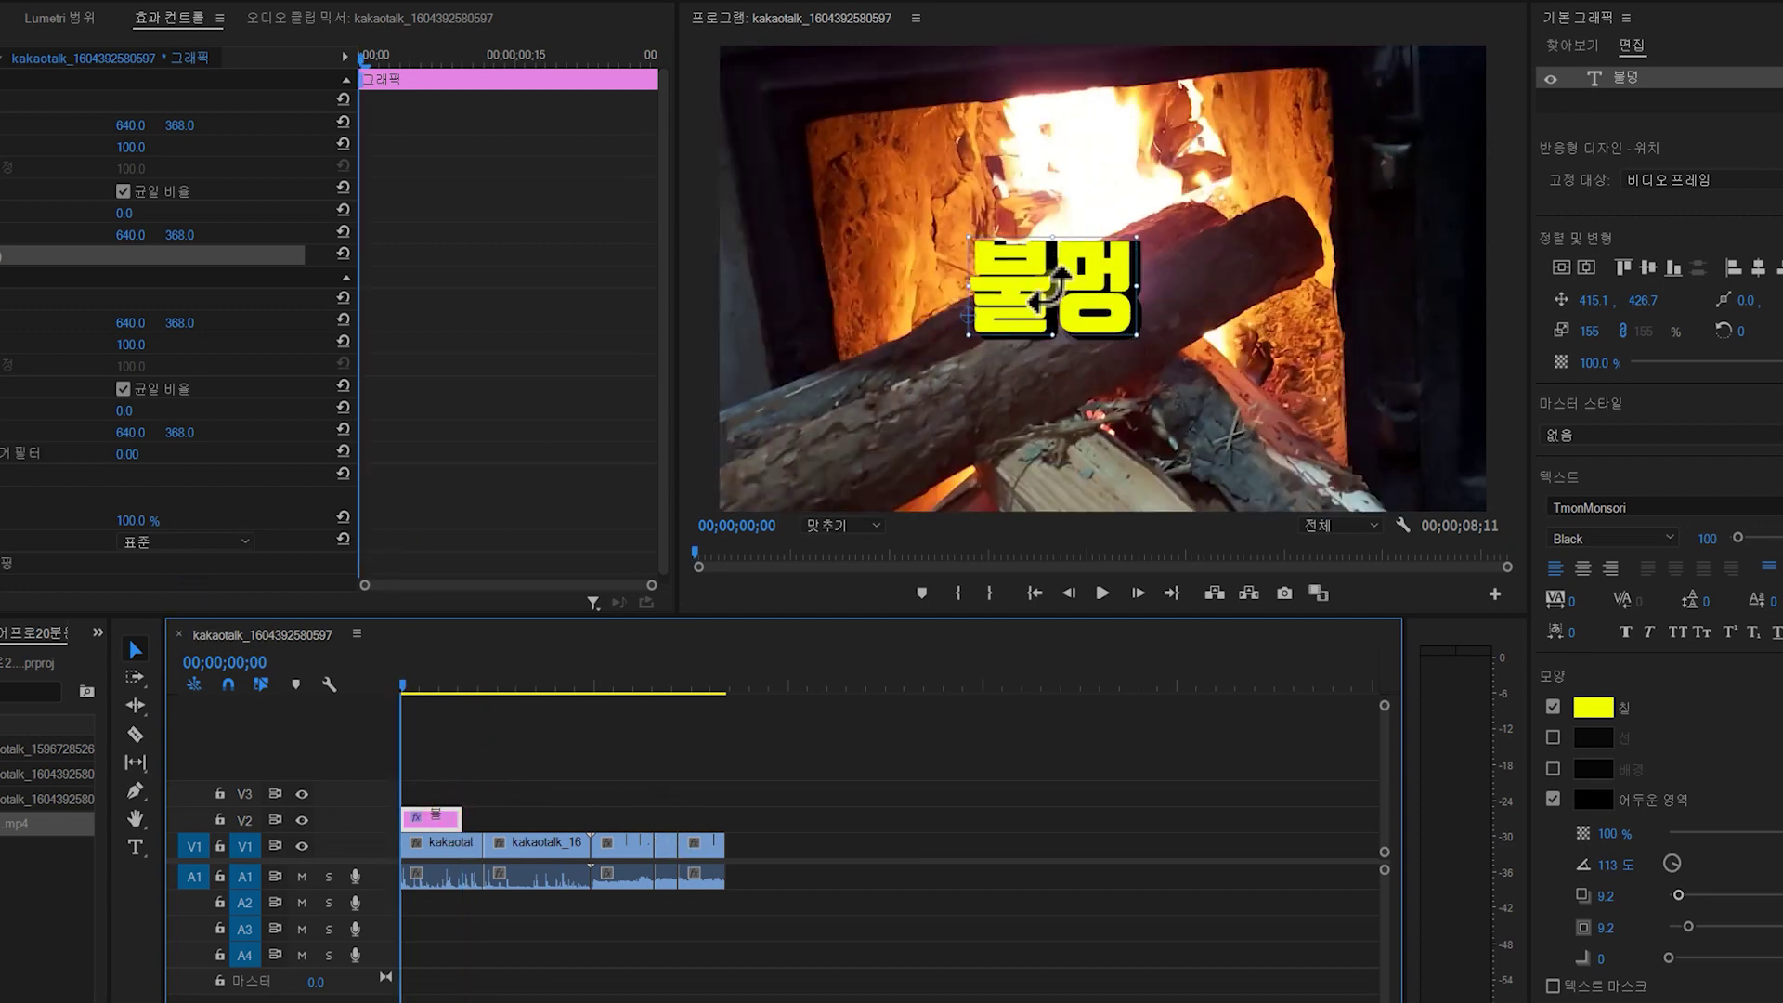
# Move the title in the frame to about 350.0, 405.7 and save the project
pyautogui.click(1047, 288)
pyautogui.moveTo(1042, 295); pyautogui.dragTo(996, 286)
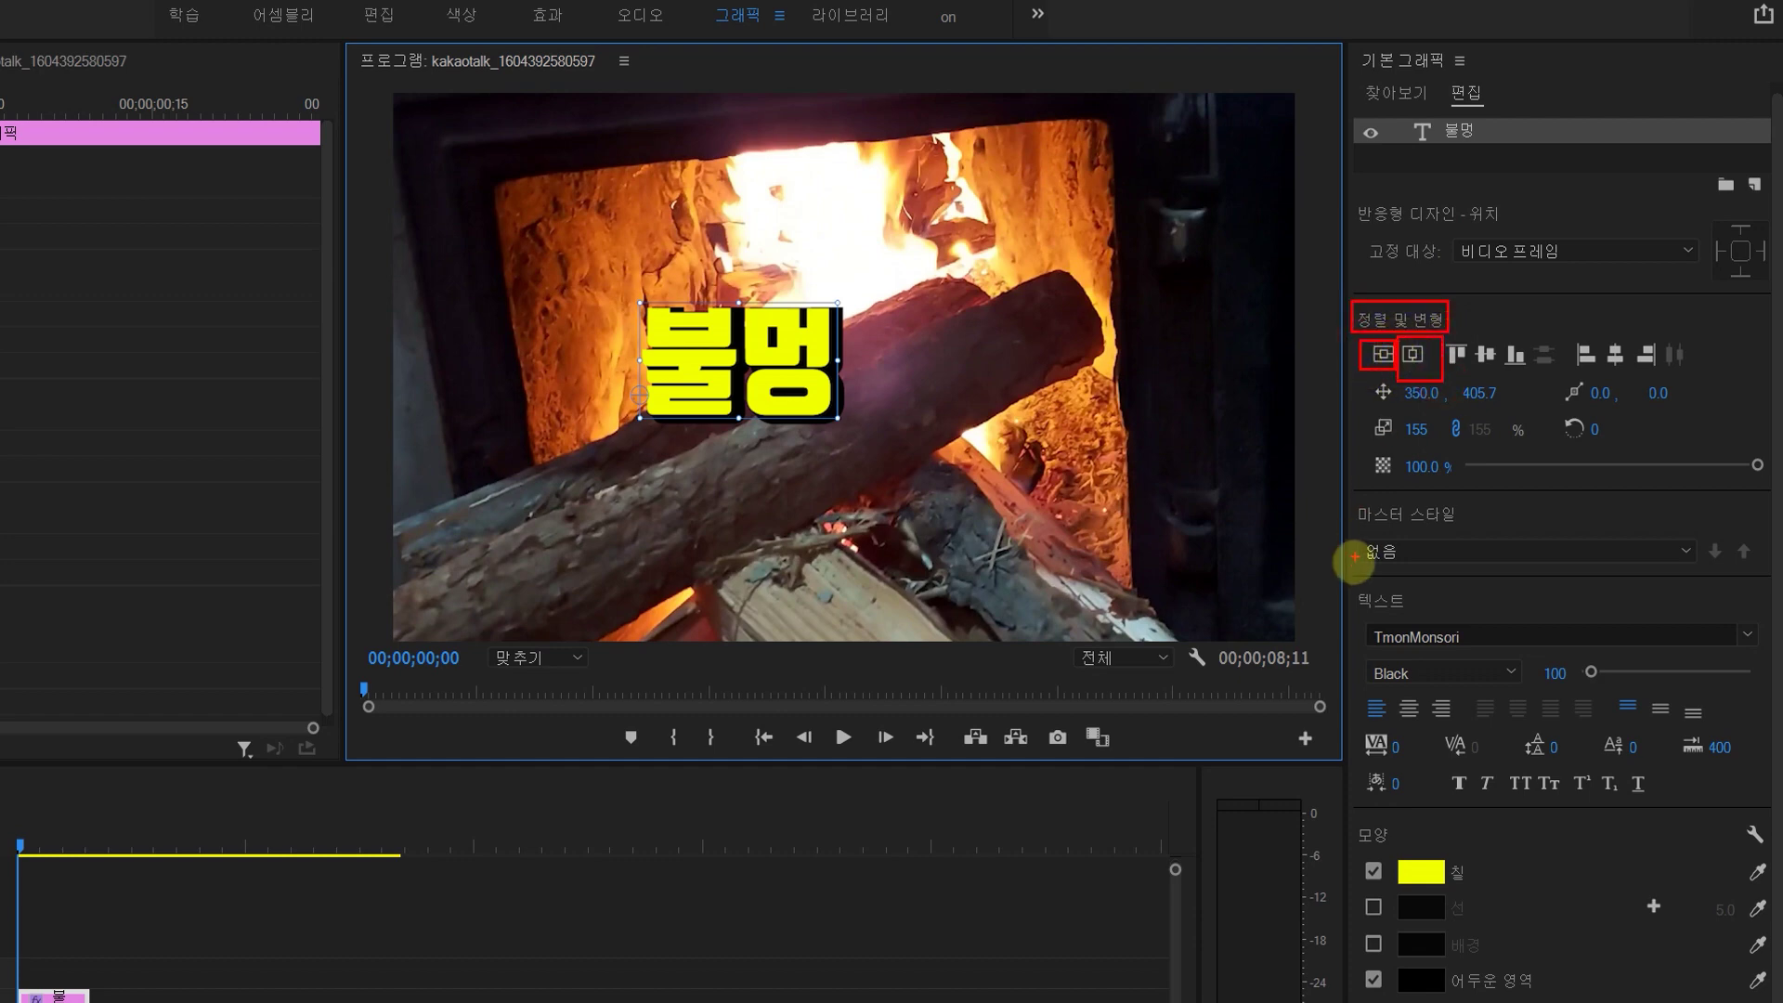
pyautogui.hotkey('ctrl', 's')
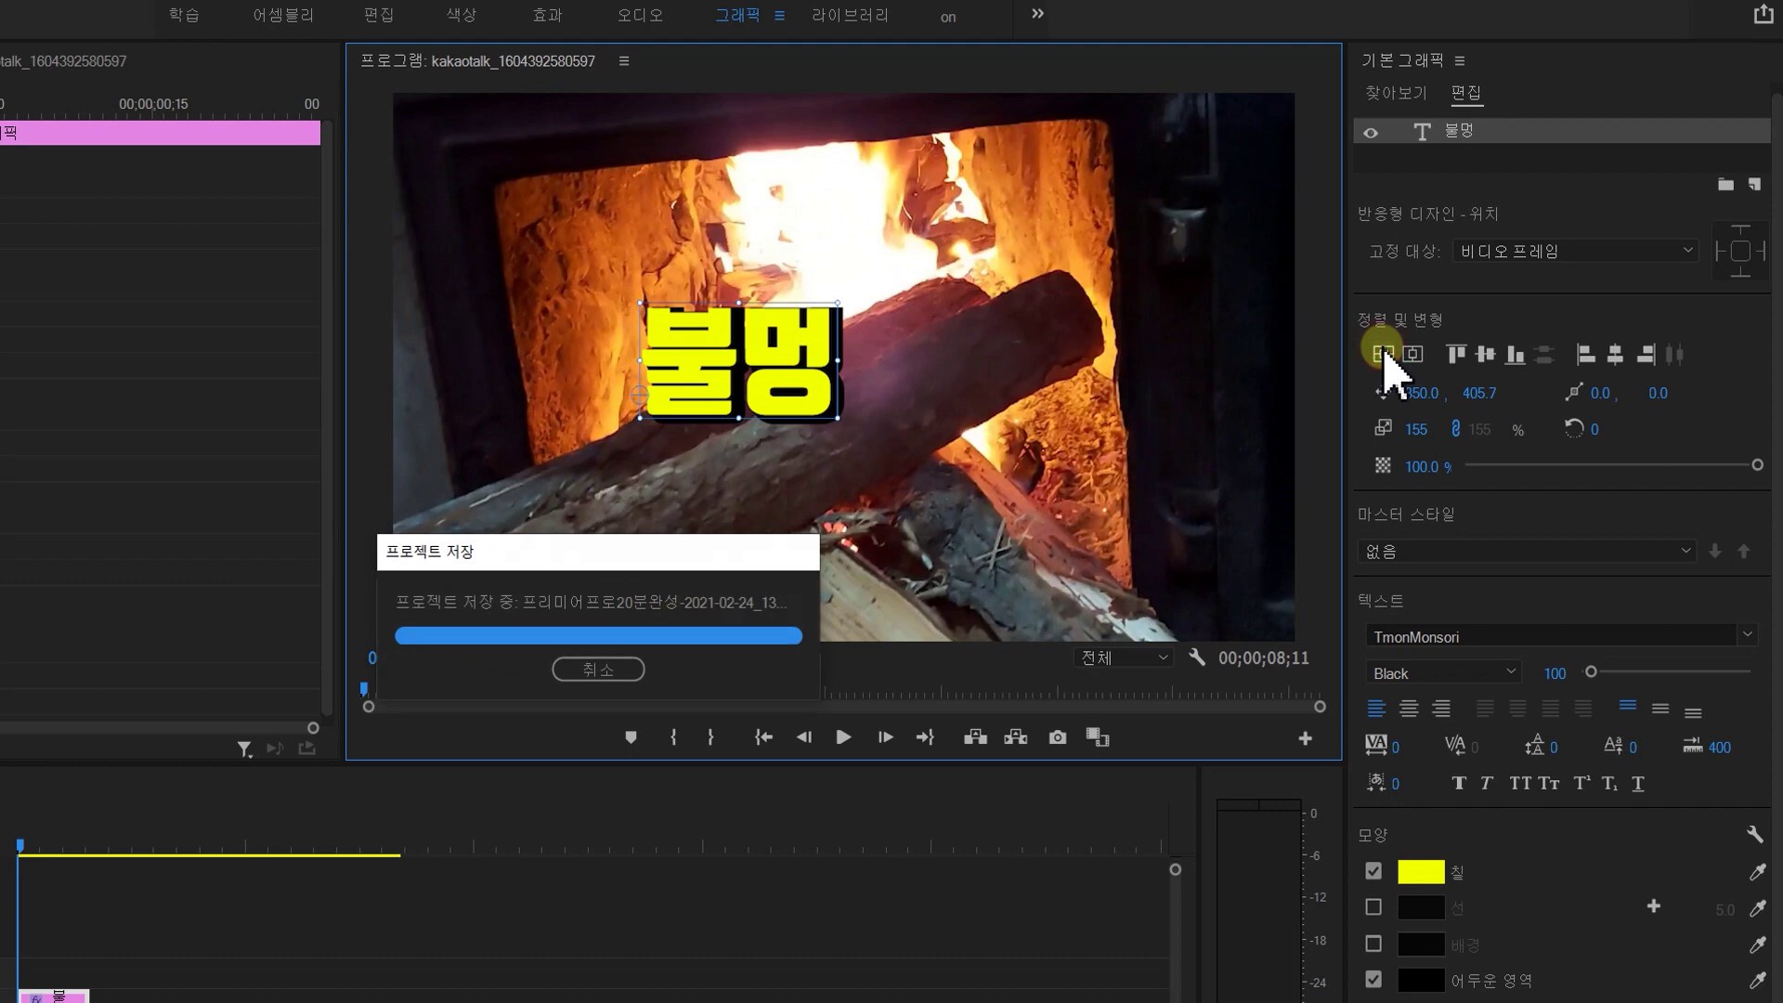
# Centre the title both vertically and horizontally in the video frame
pyautogui.click(1384, 353)
pyautogui.click(1413, 353)
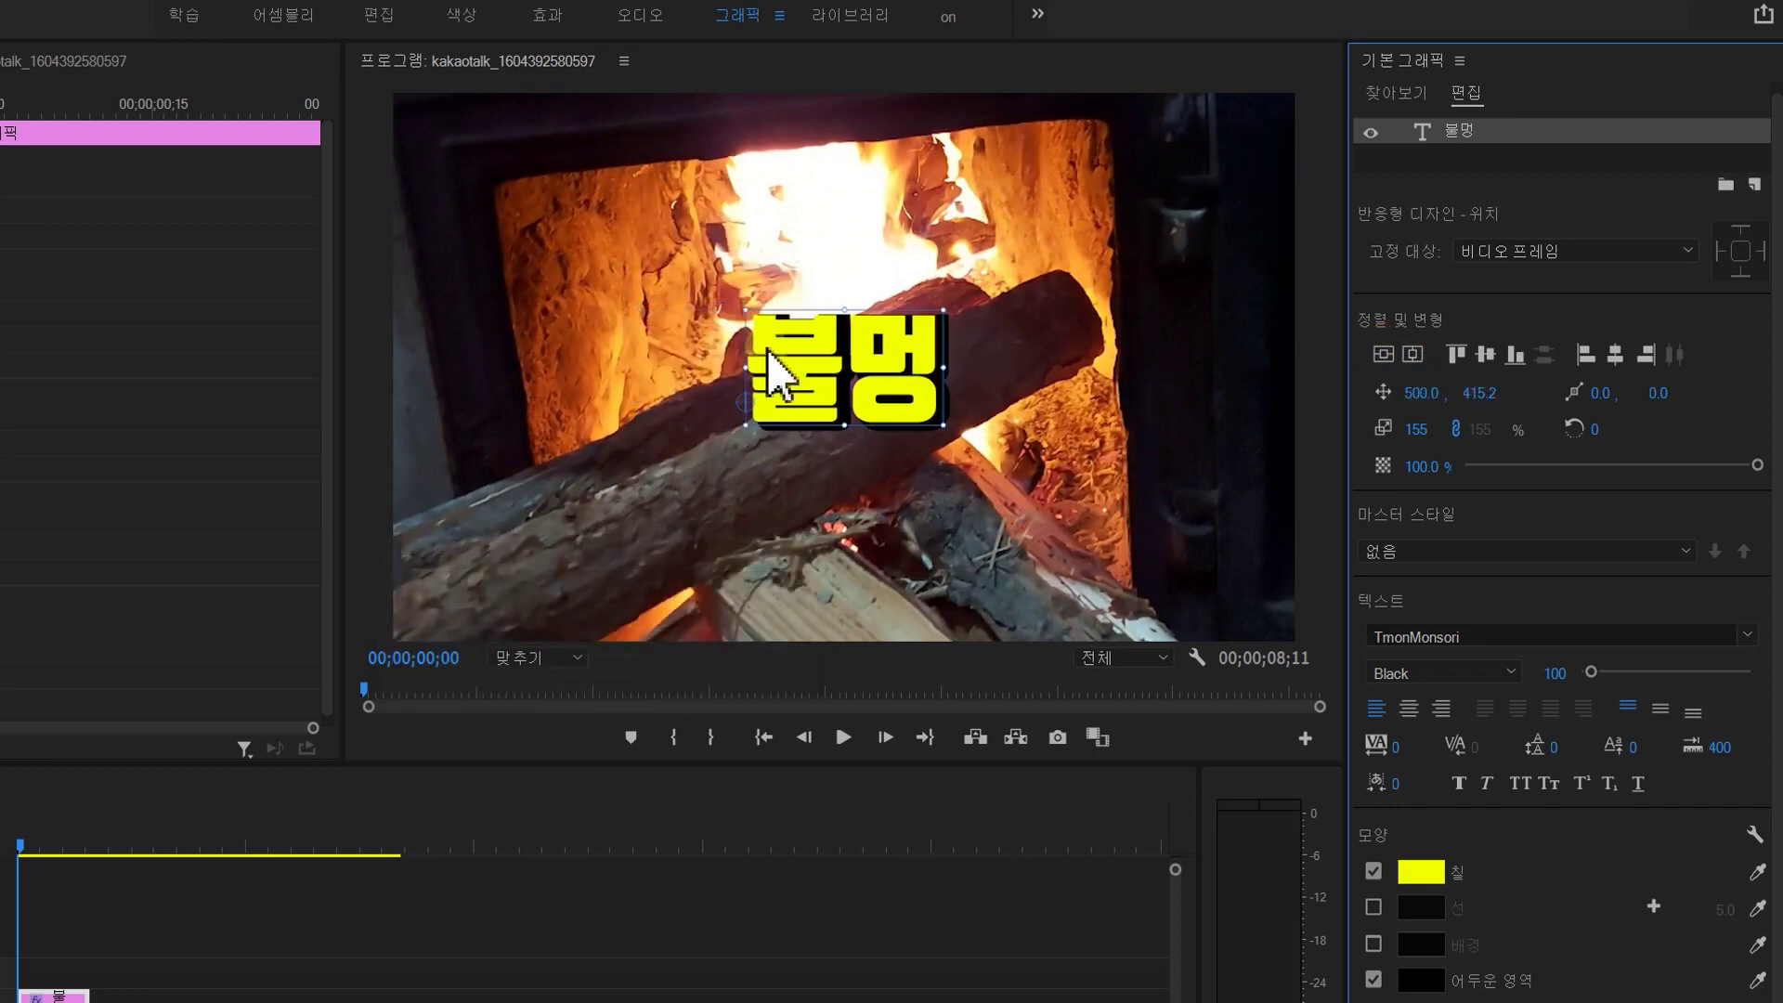
pyautogui.click(734, 401)
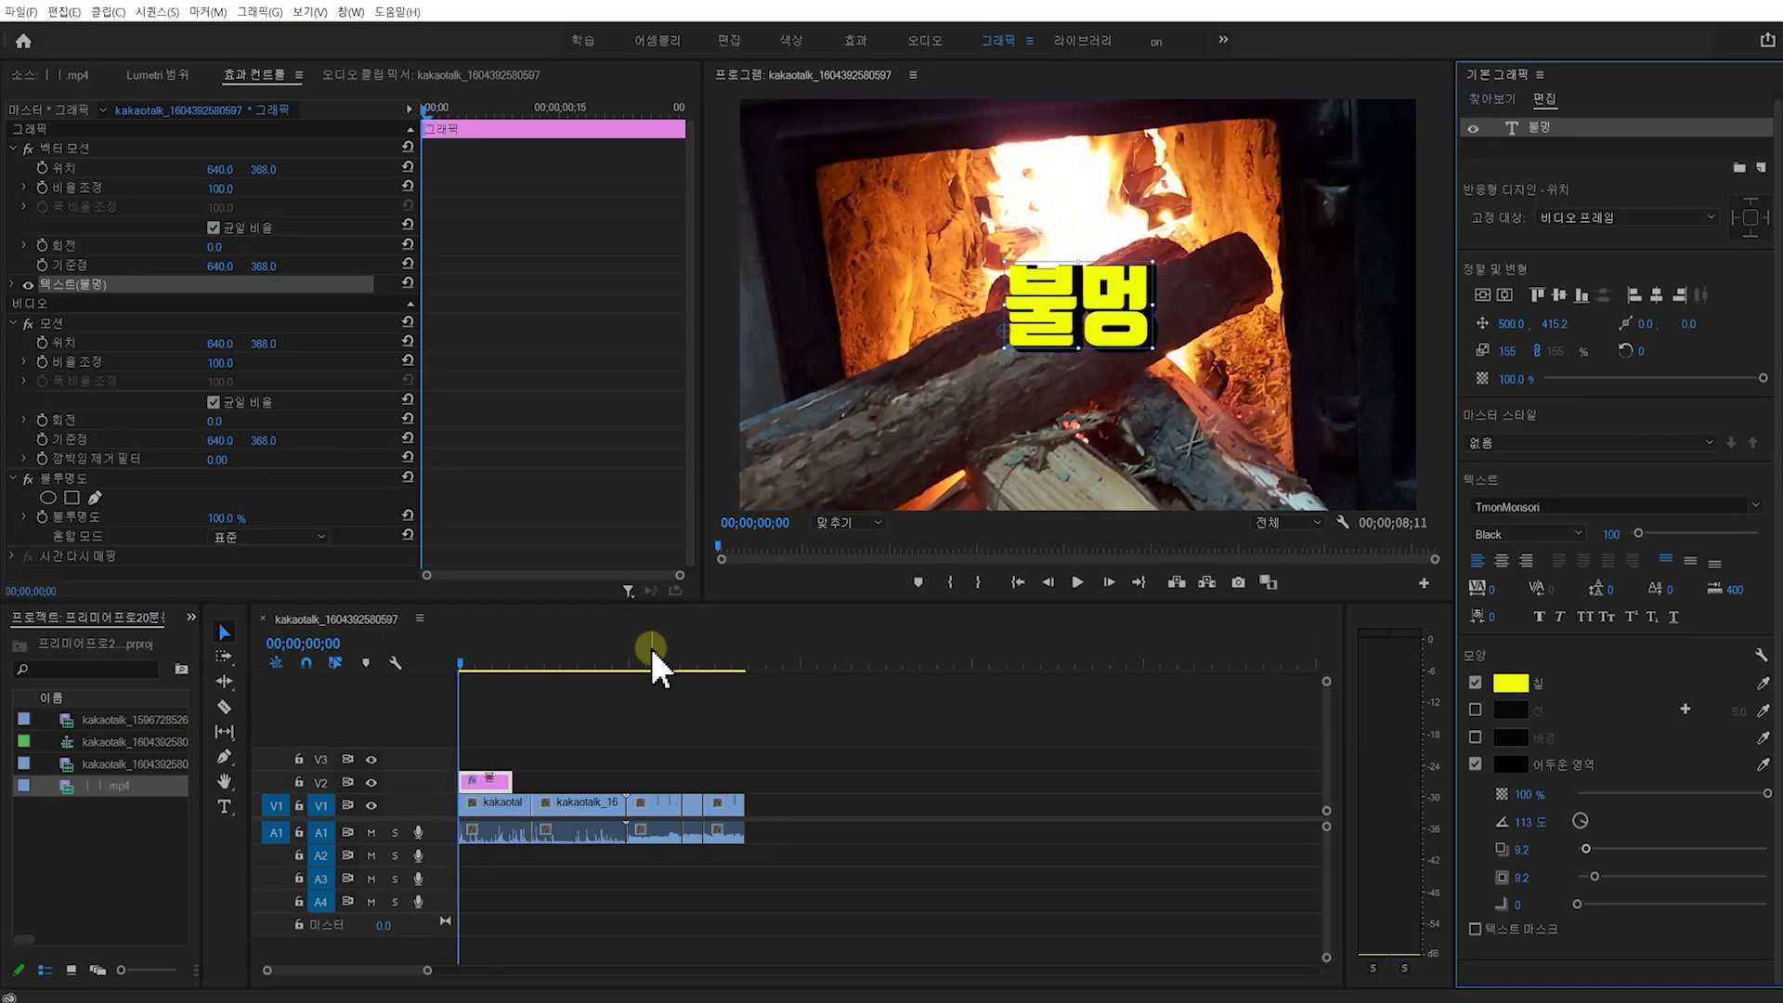
pyautogui.click(191, 111)
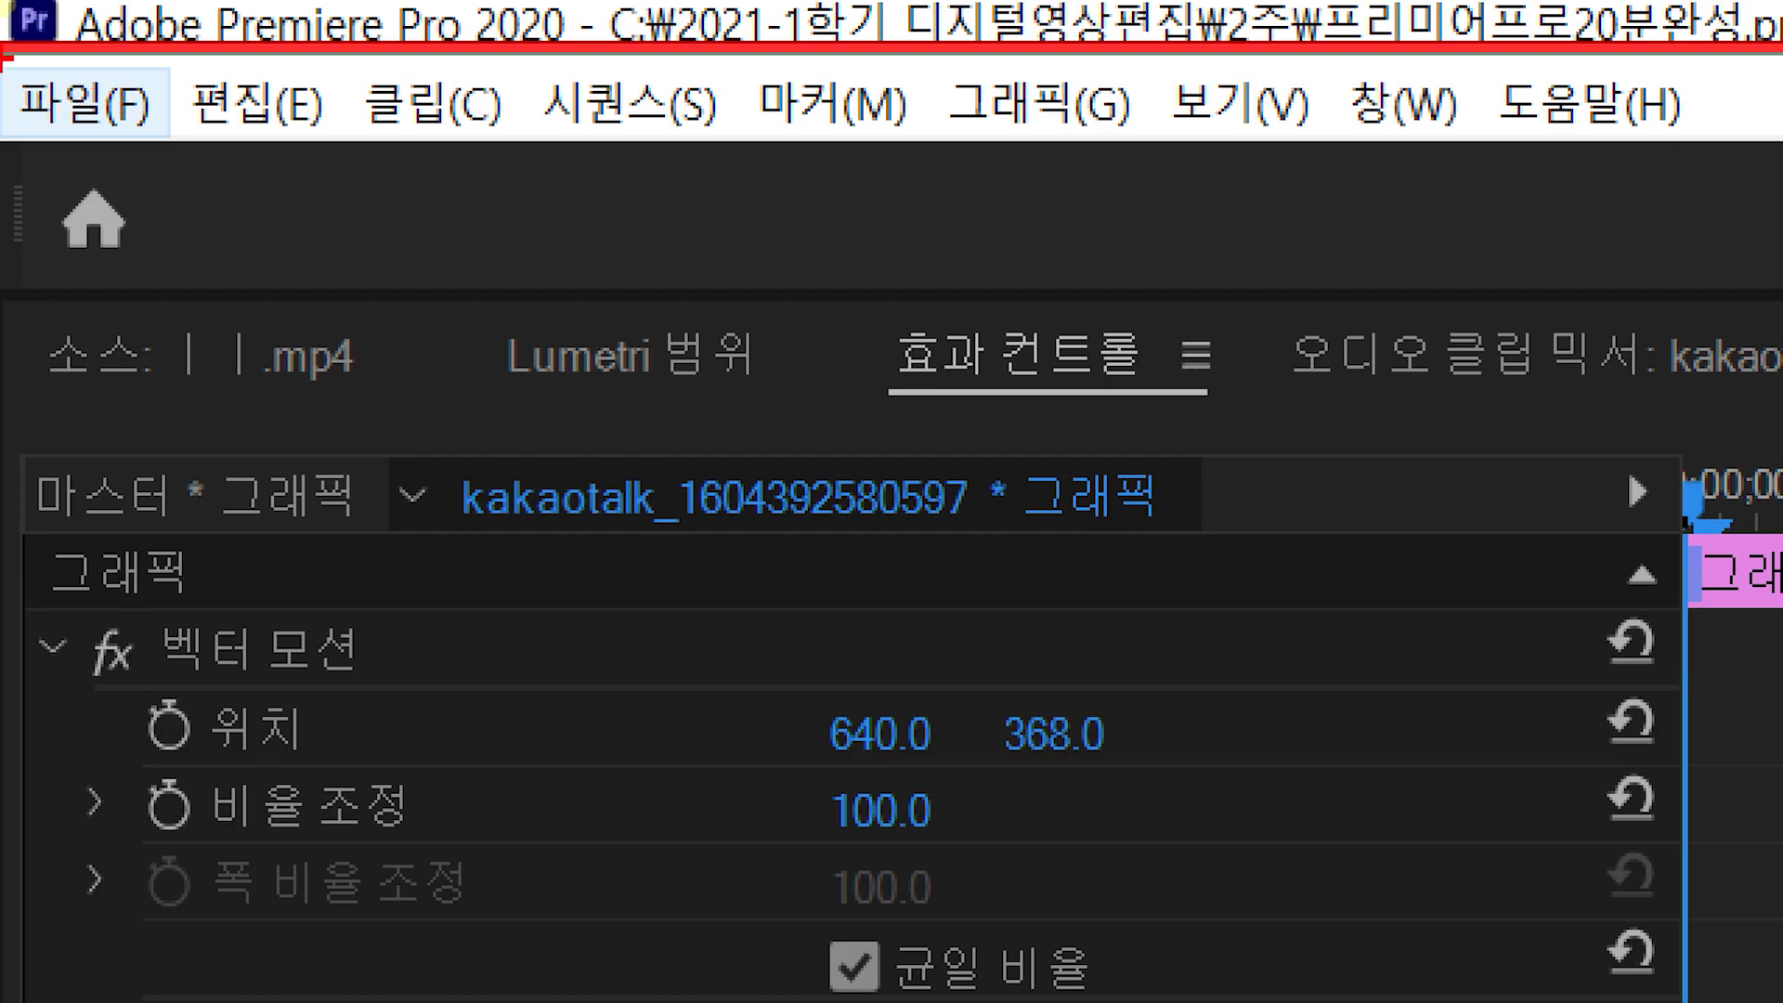
pyautogui.click(84, 102)
pyautogui.moveTo(98, 1002)
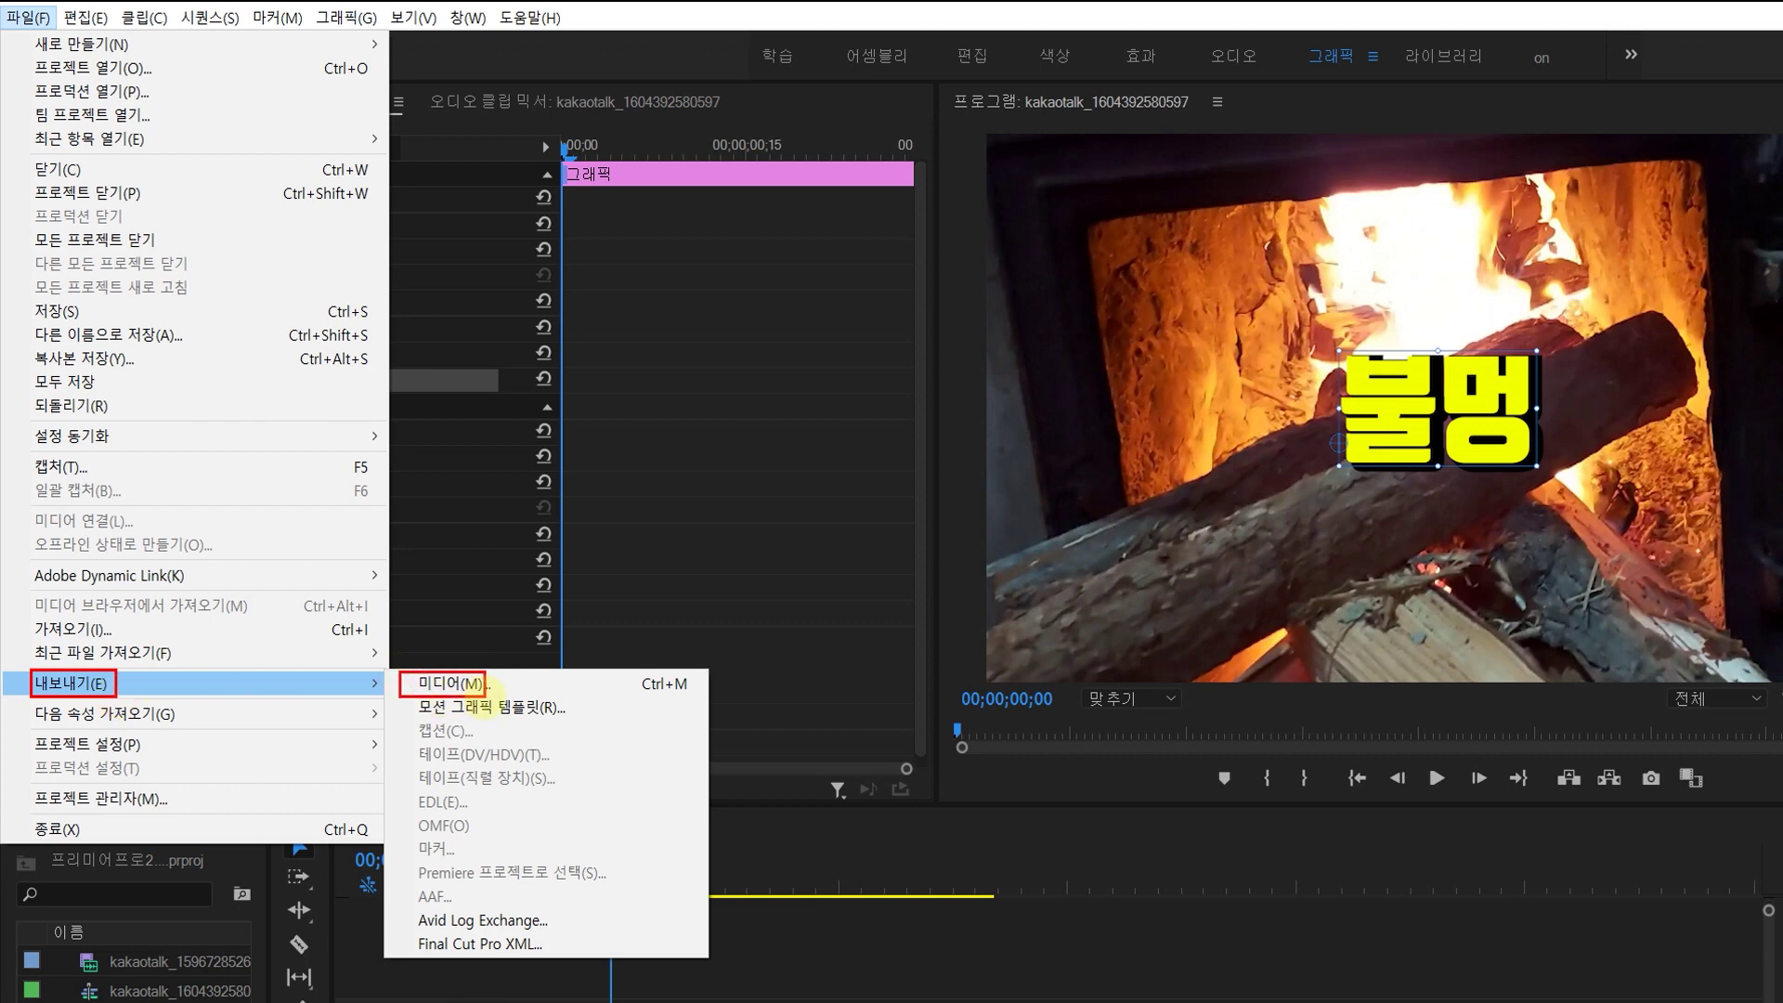
pyautogui.click(429, 685)
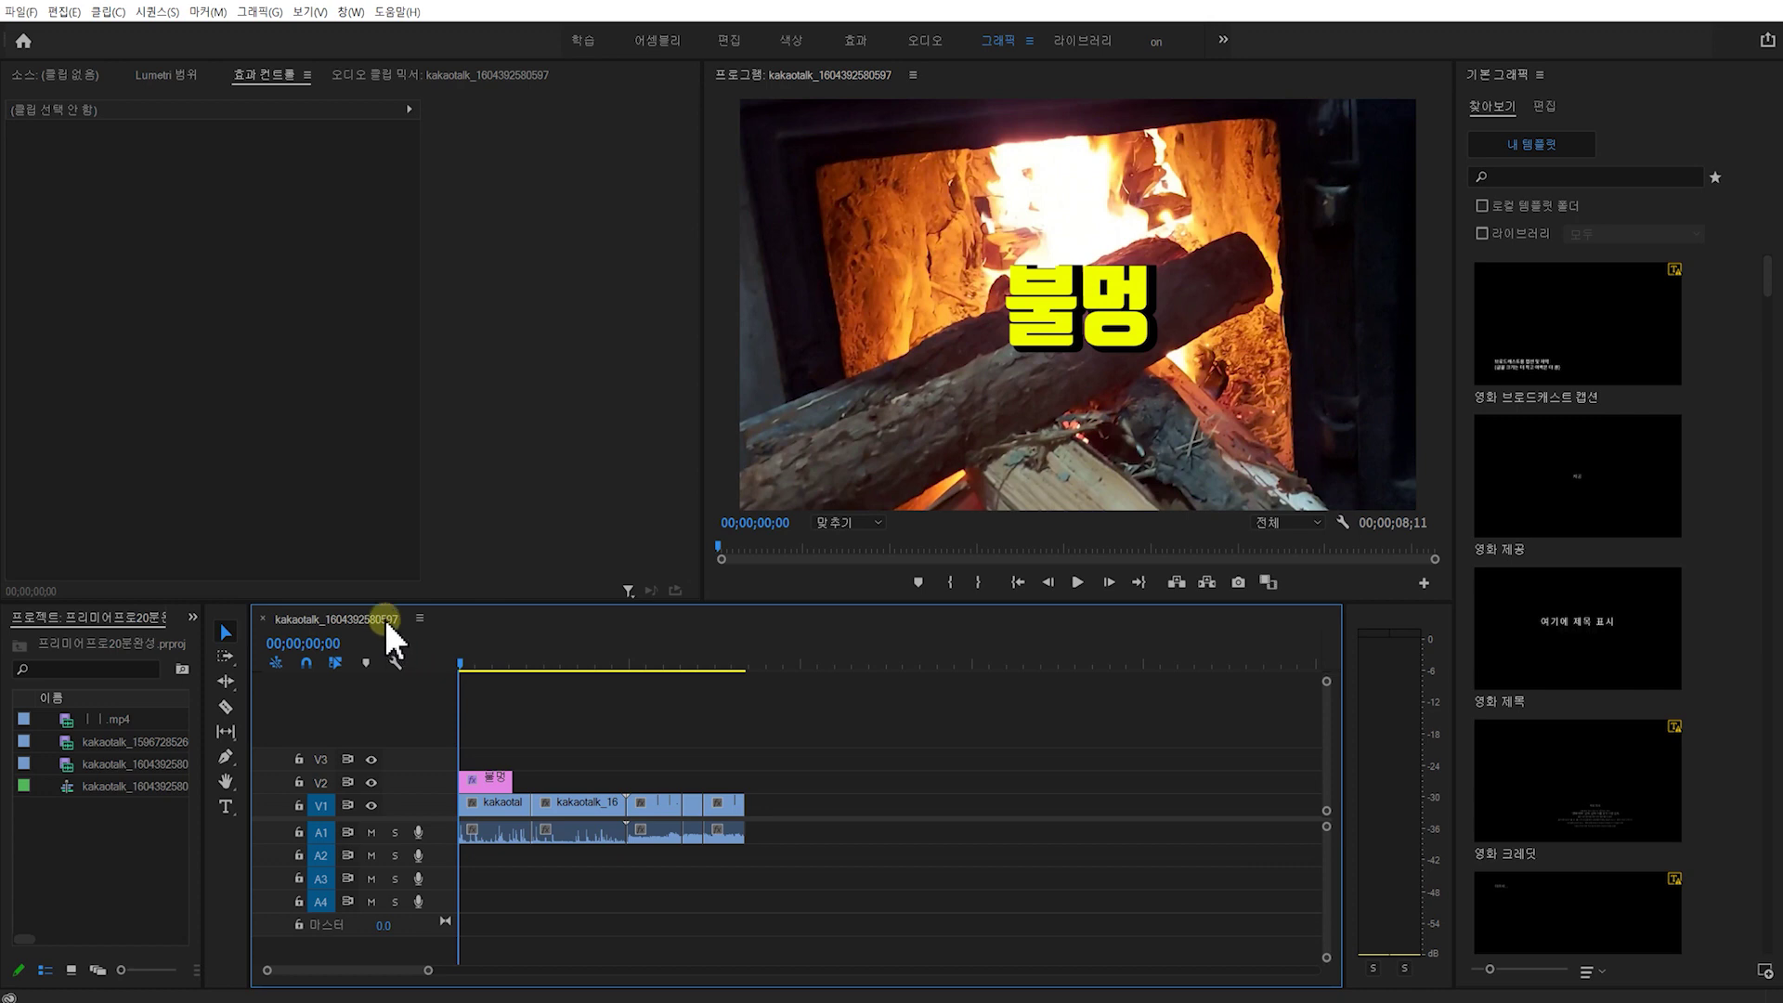
# Make the sequence timeline active and open its media export settings
pyautogui.click(341, 479)
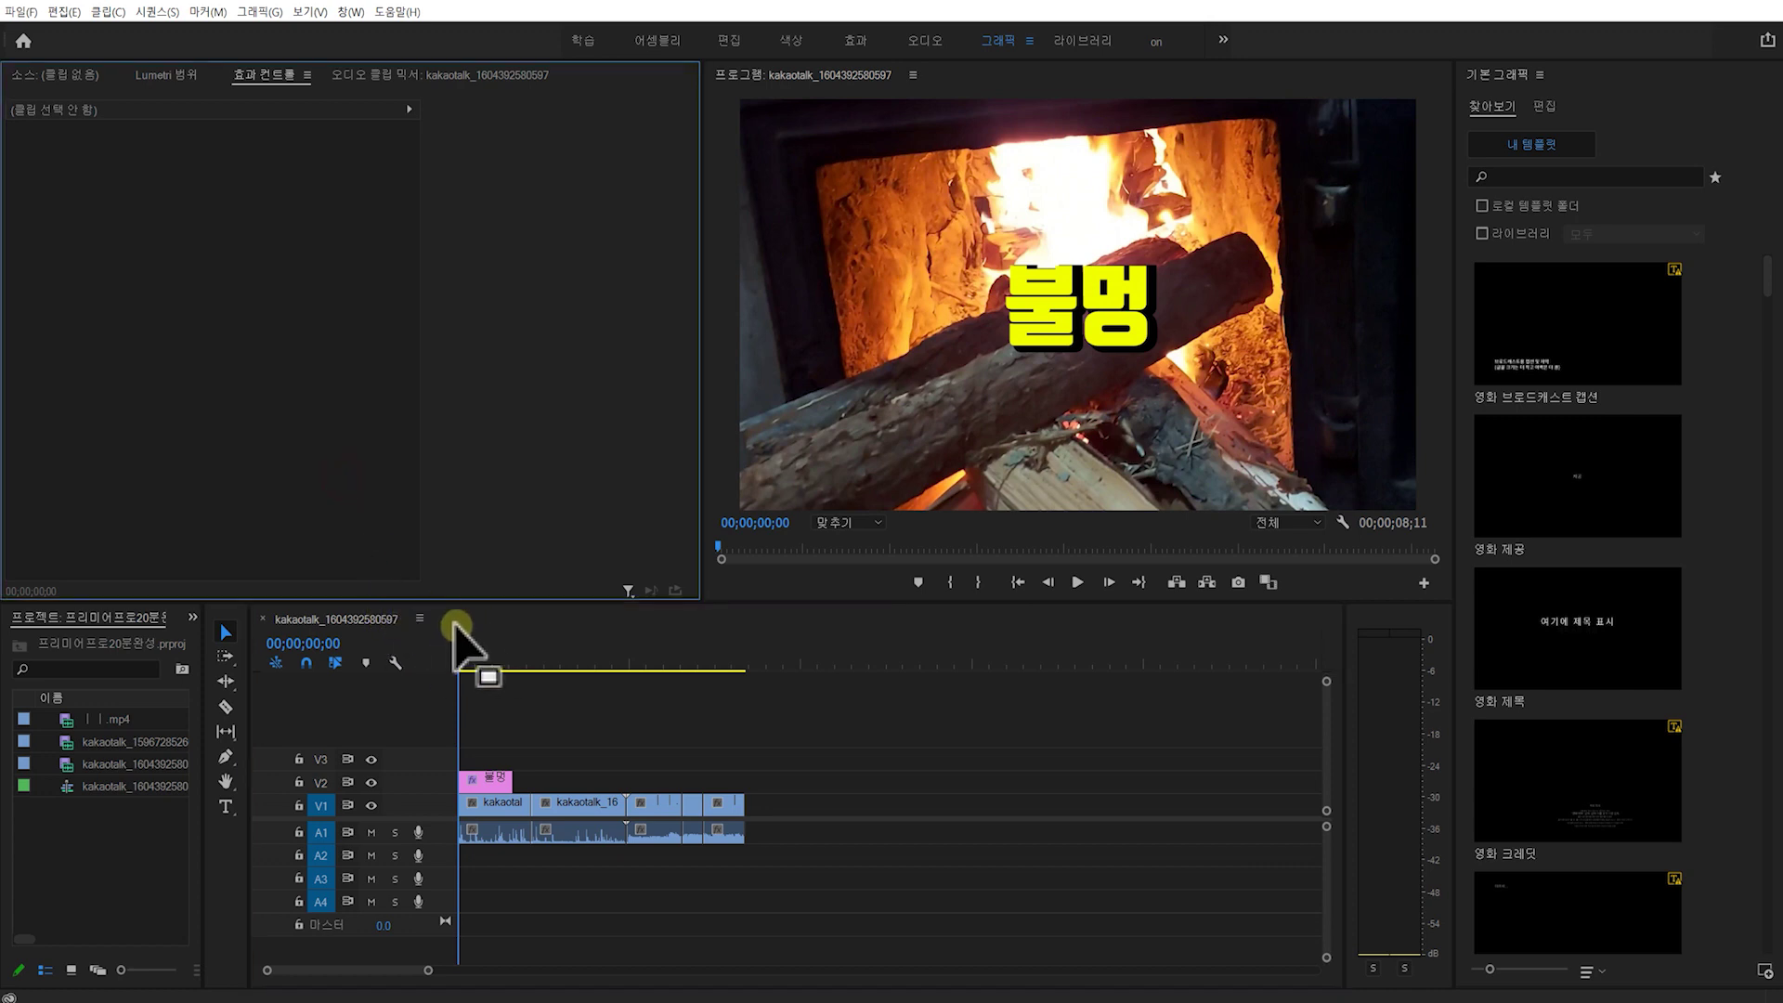
pyautogui.click(483, 632)
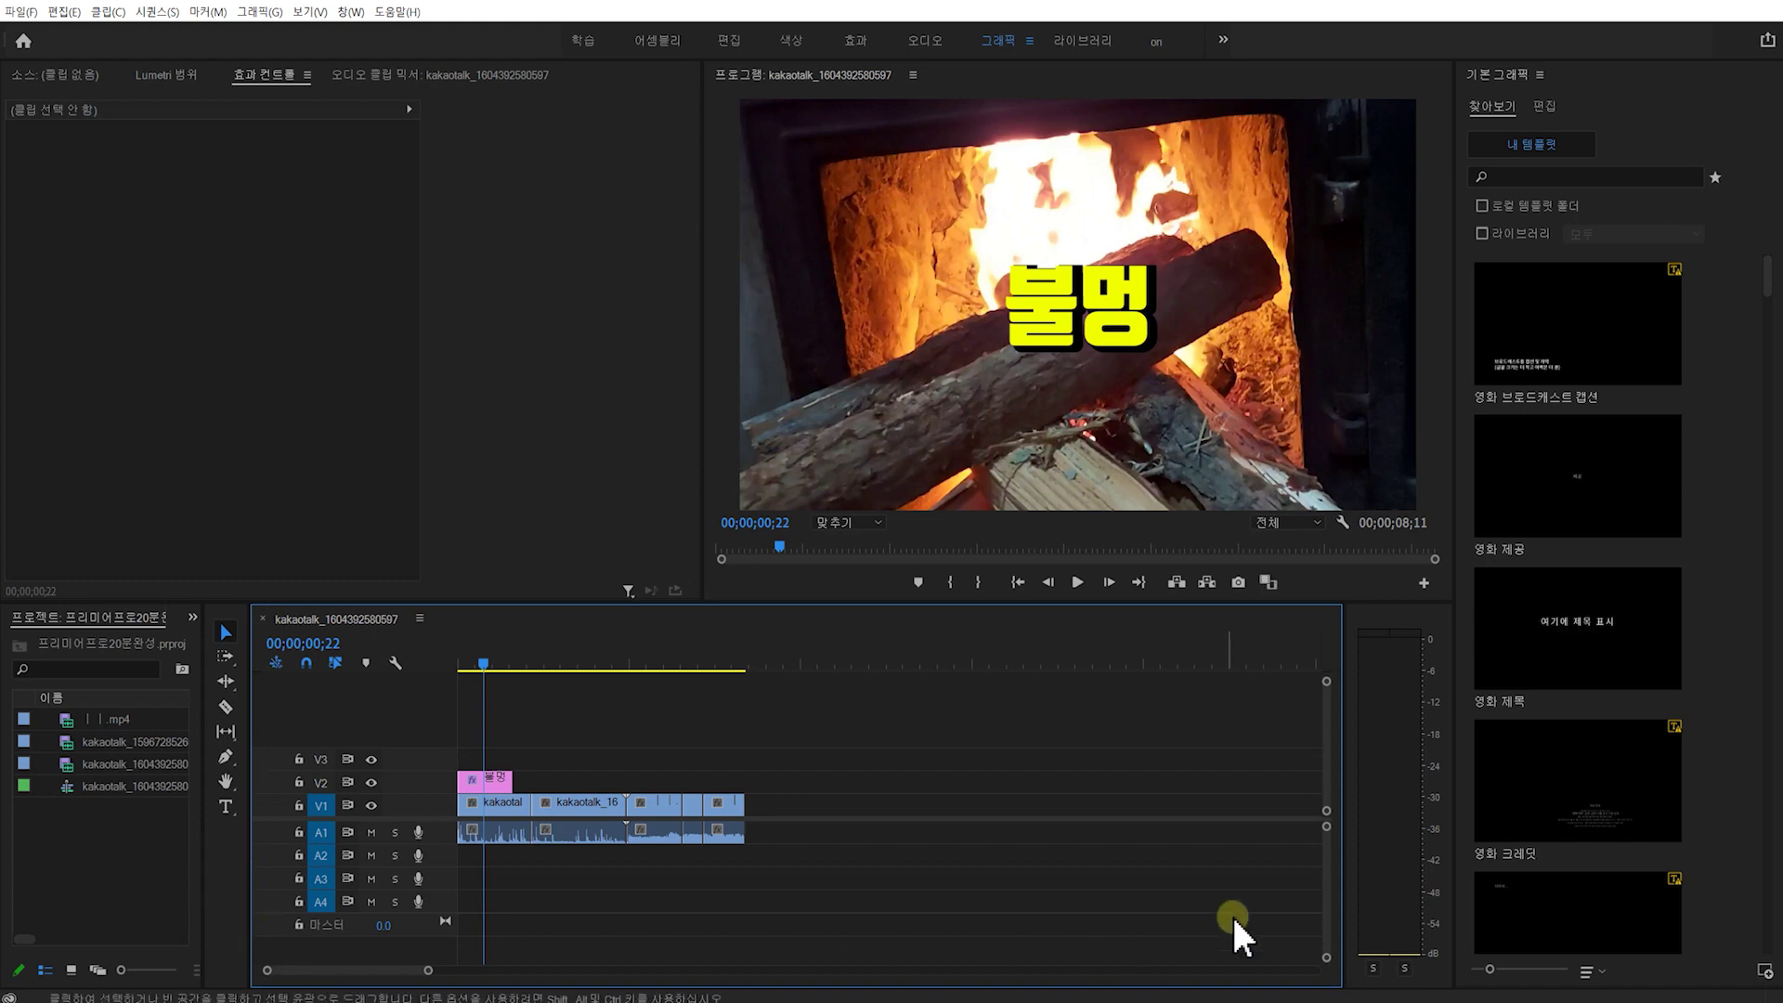
pyautogui.click(15, 12)
pyautogui.moveTo(99, 509)
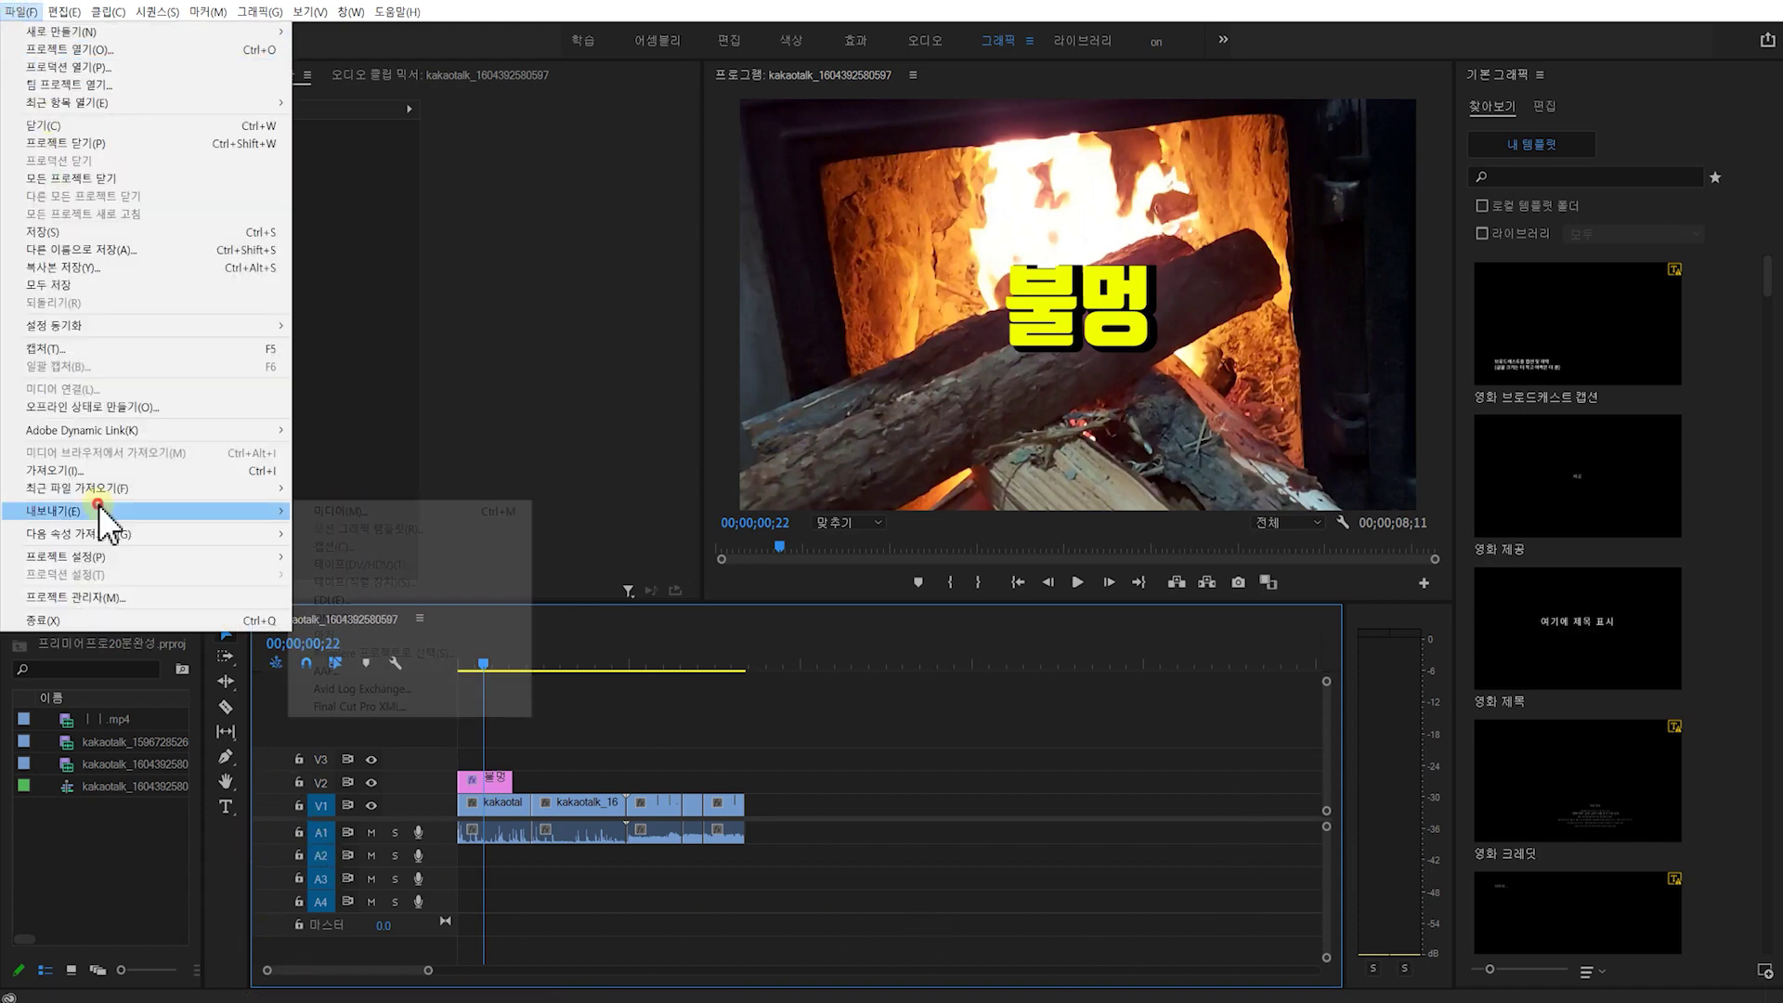
pyautogui.click(338, 511)
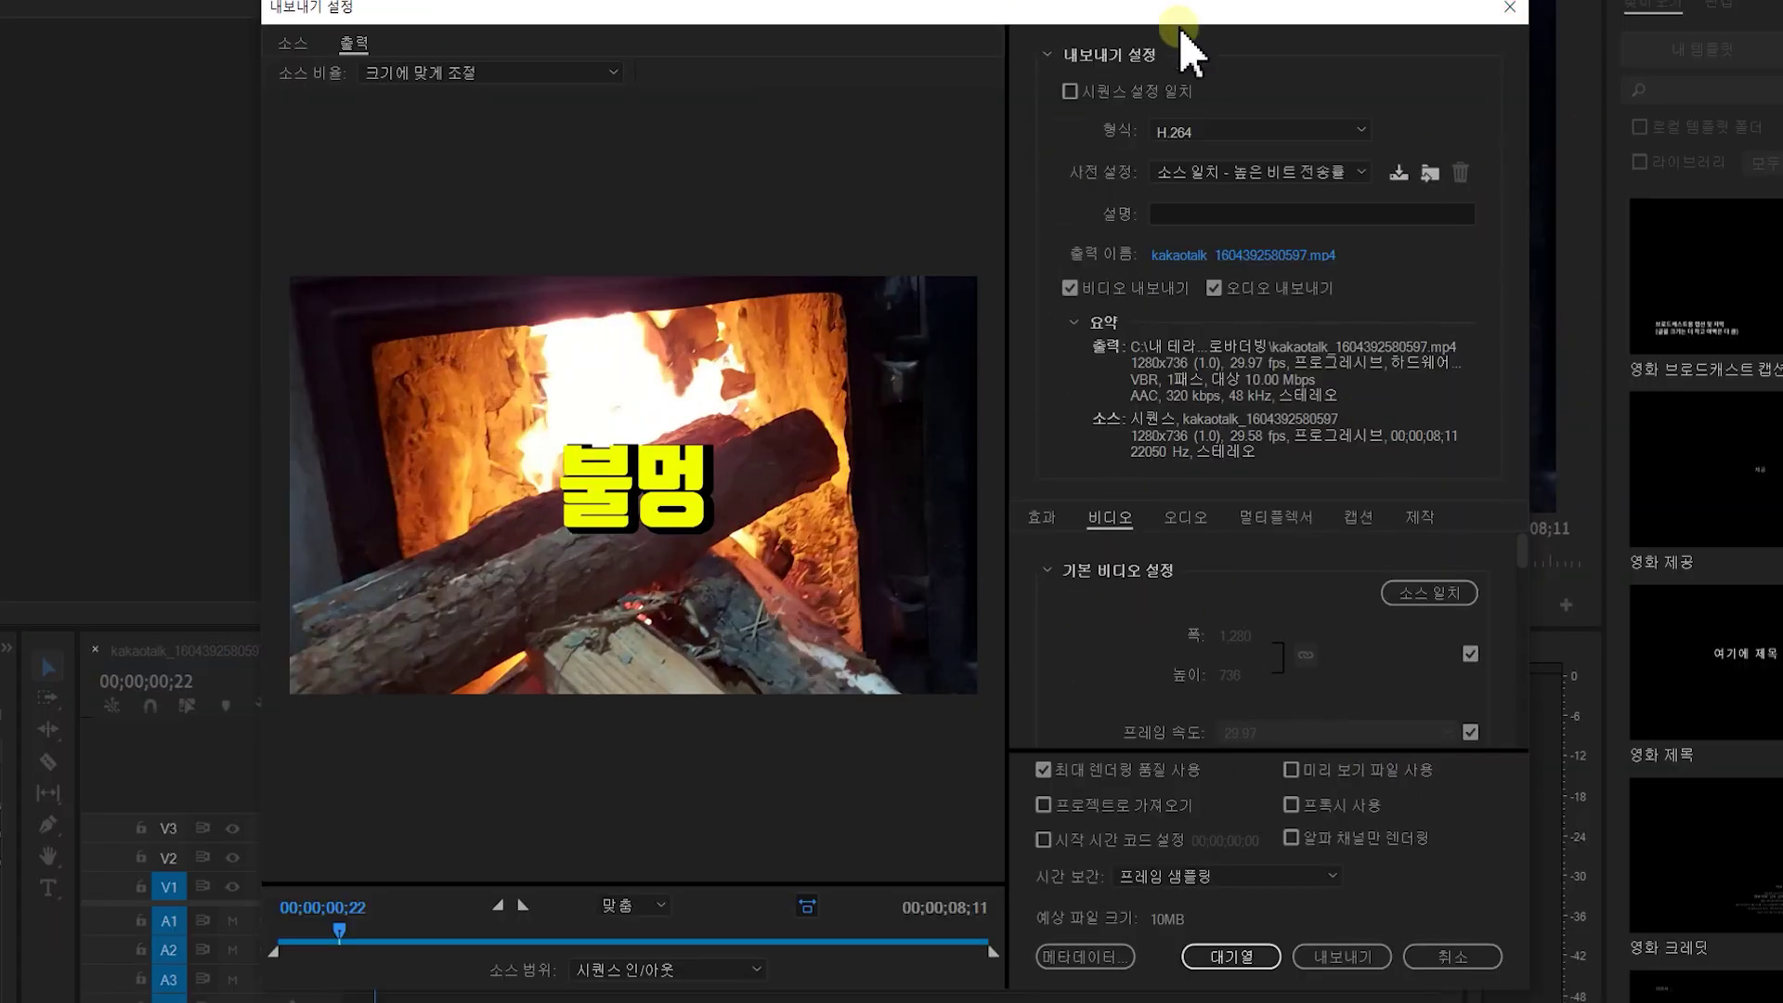
# Set the export format to H.264 and the preset to Match Source - High bitrate (소스 일치 - 높은 비트 전송률)
pyautogui.click(1361, 132)
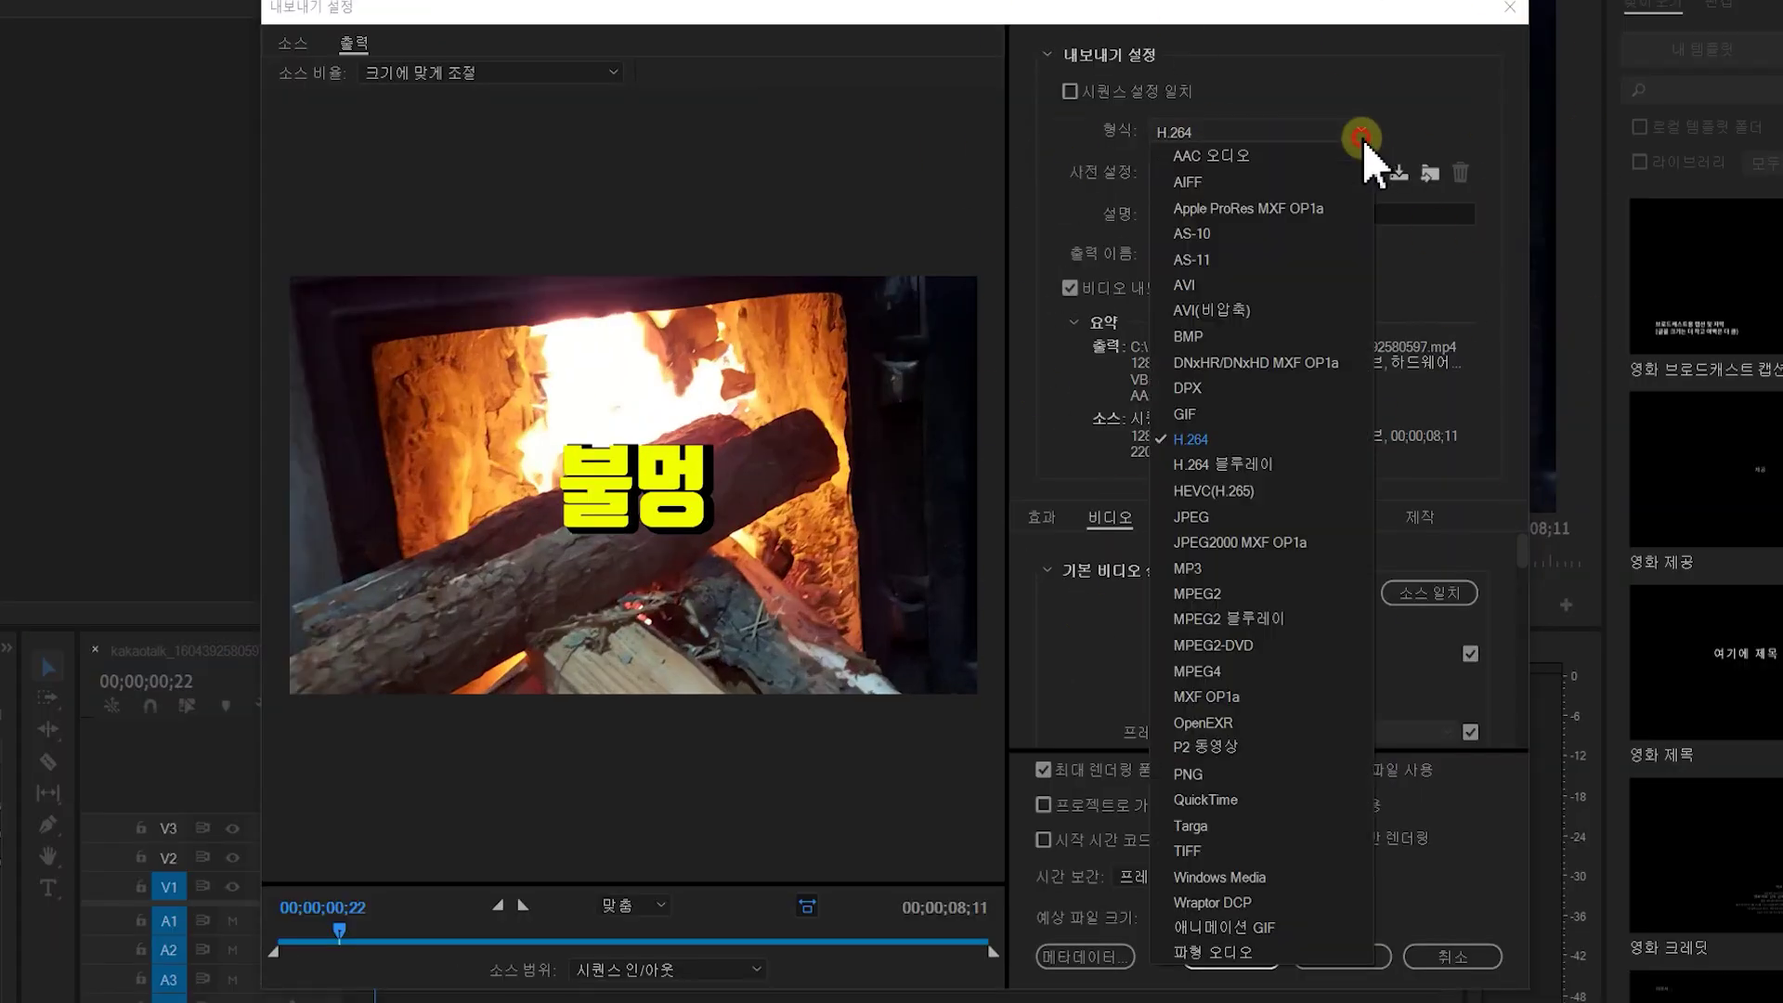
pyautogui.click(1316, 437)
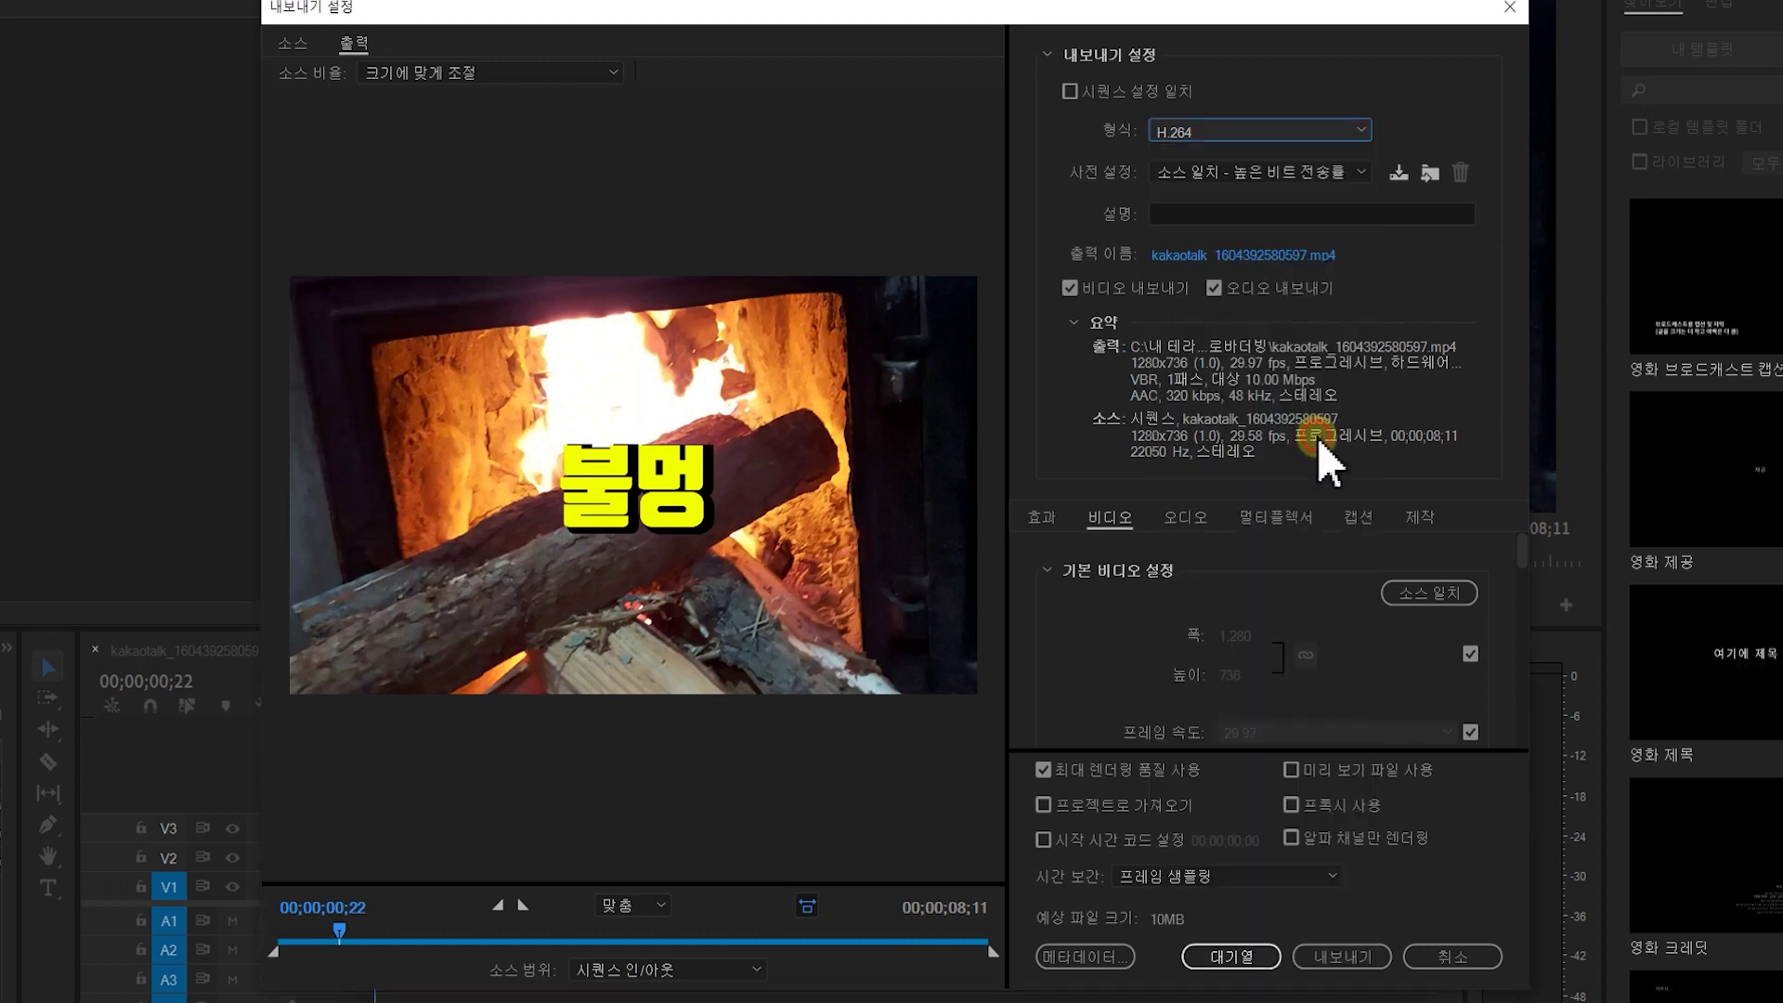
pyautogui.click(1357, 175)
pyautogui.click(1342, 210)
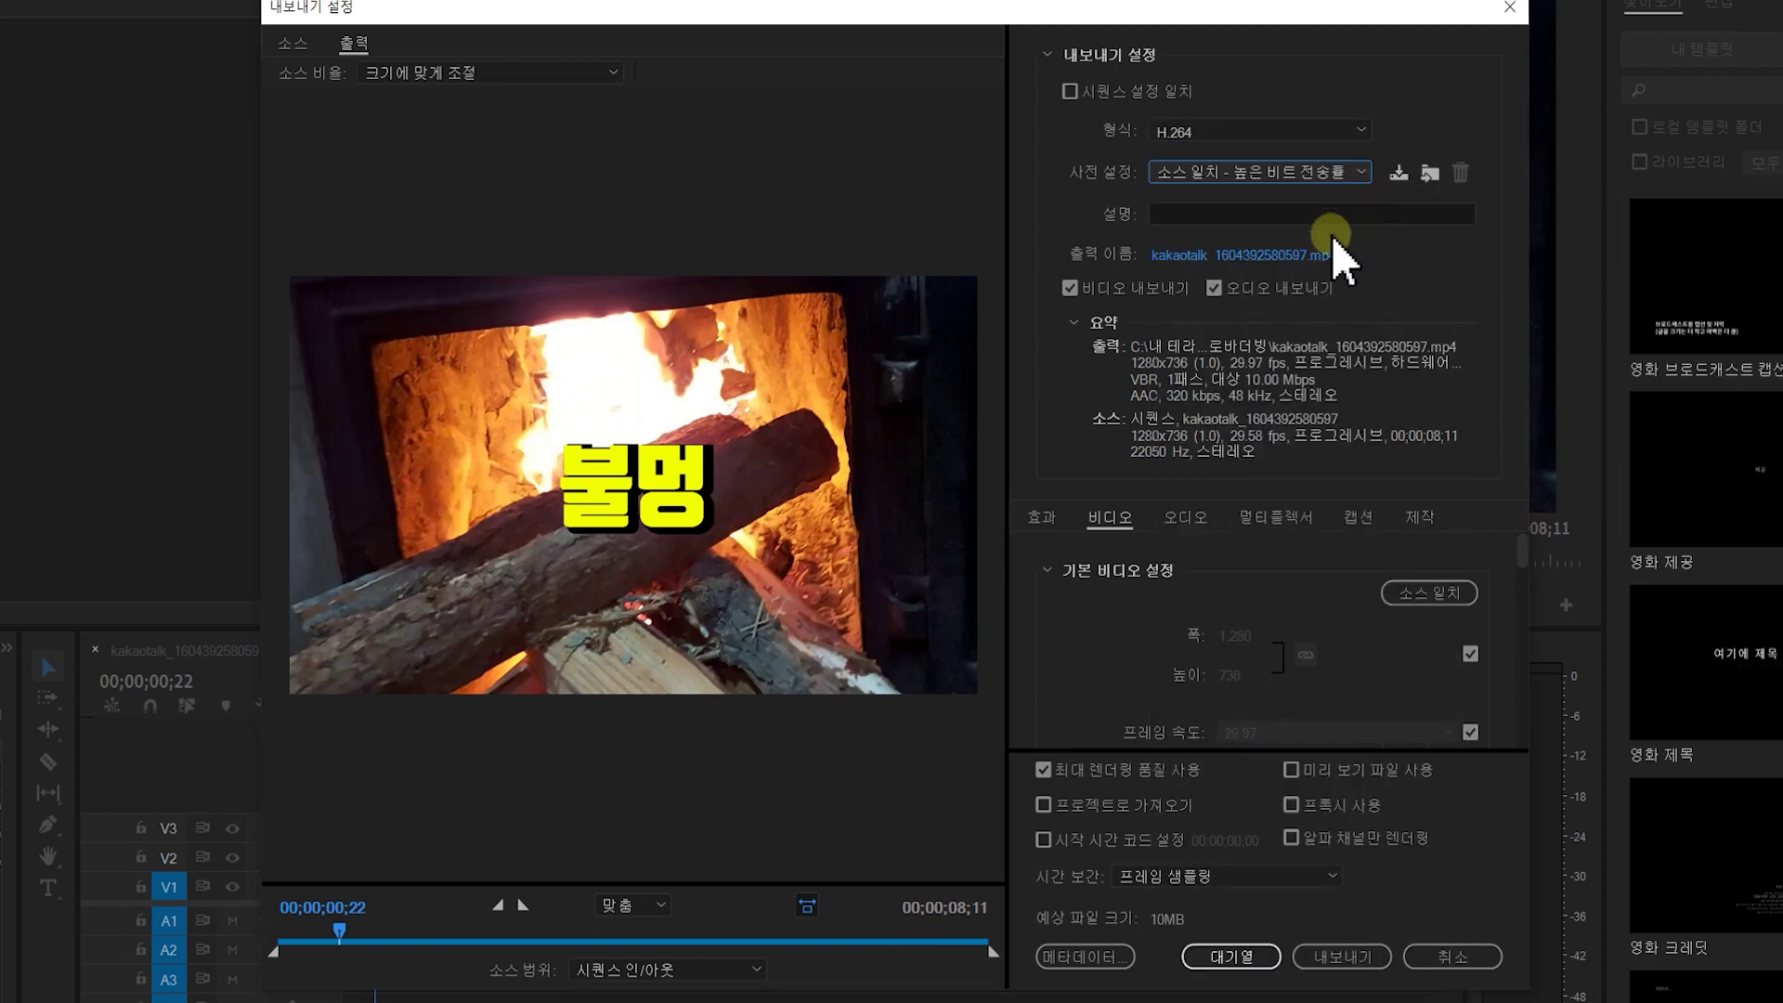
# Set the export output to a file named 프리미어프로20분완성 in the 2주 folder
pyautogui.click(1275, 256)
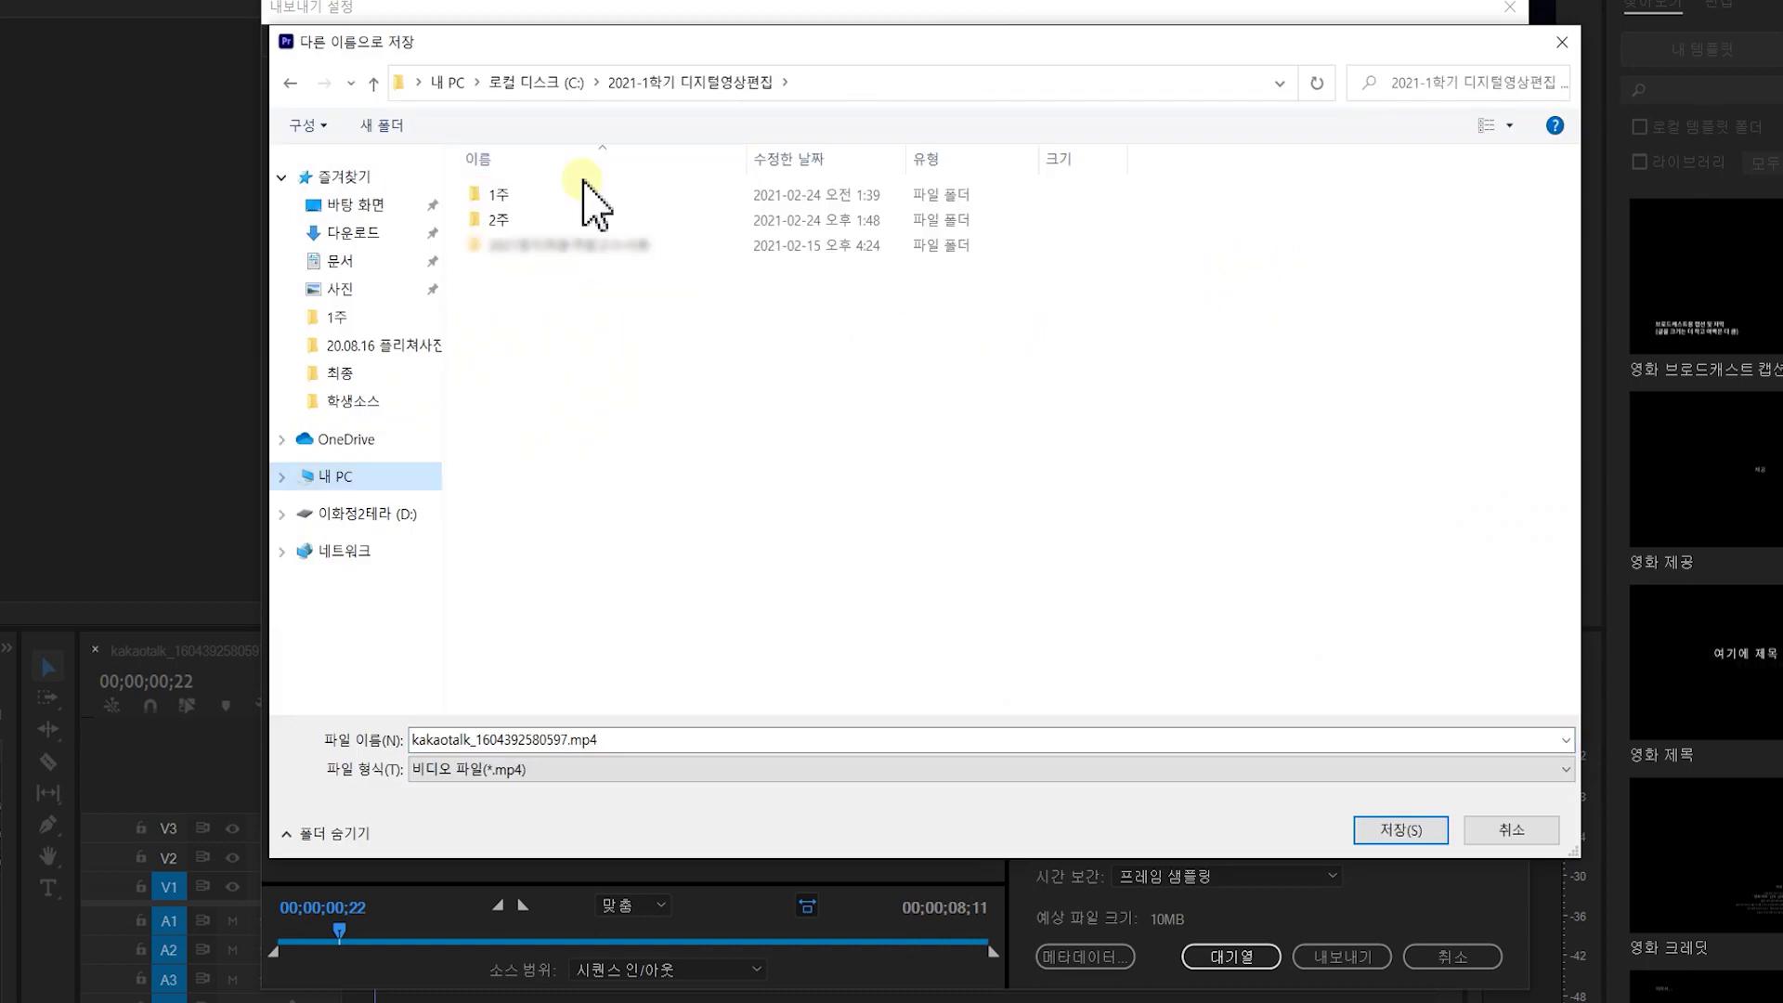
pyautogui.doubleClick(519, 220)
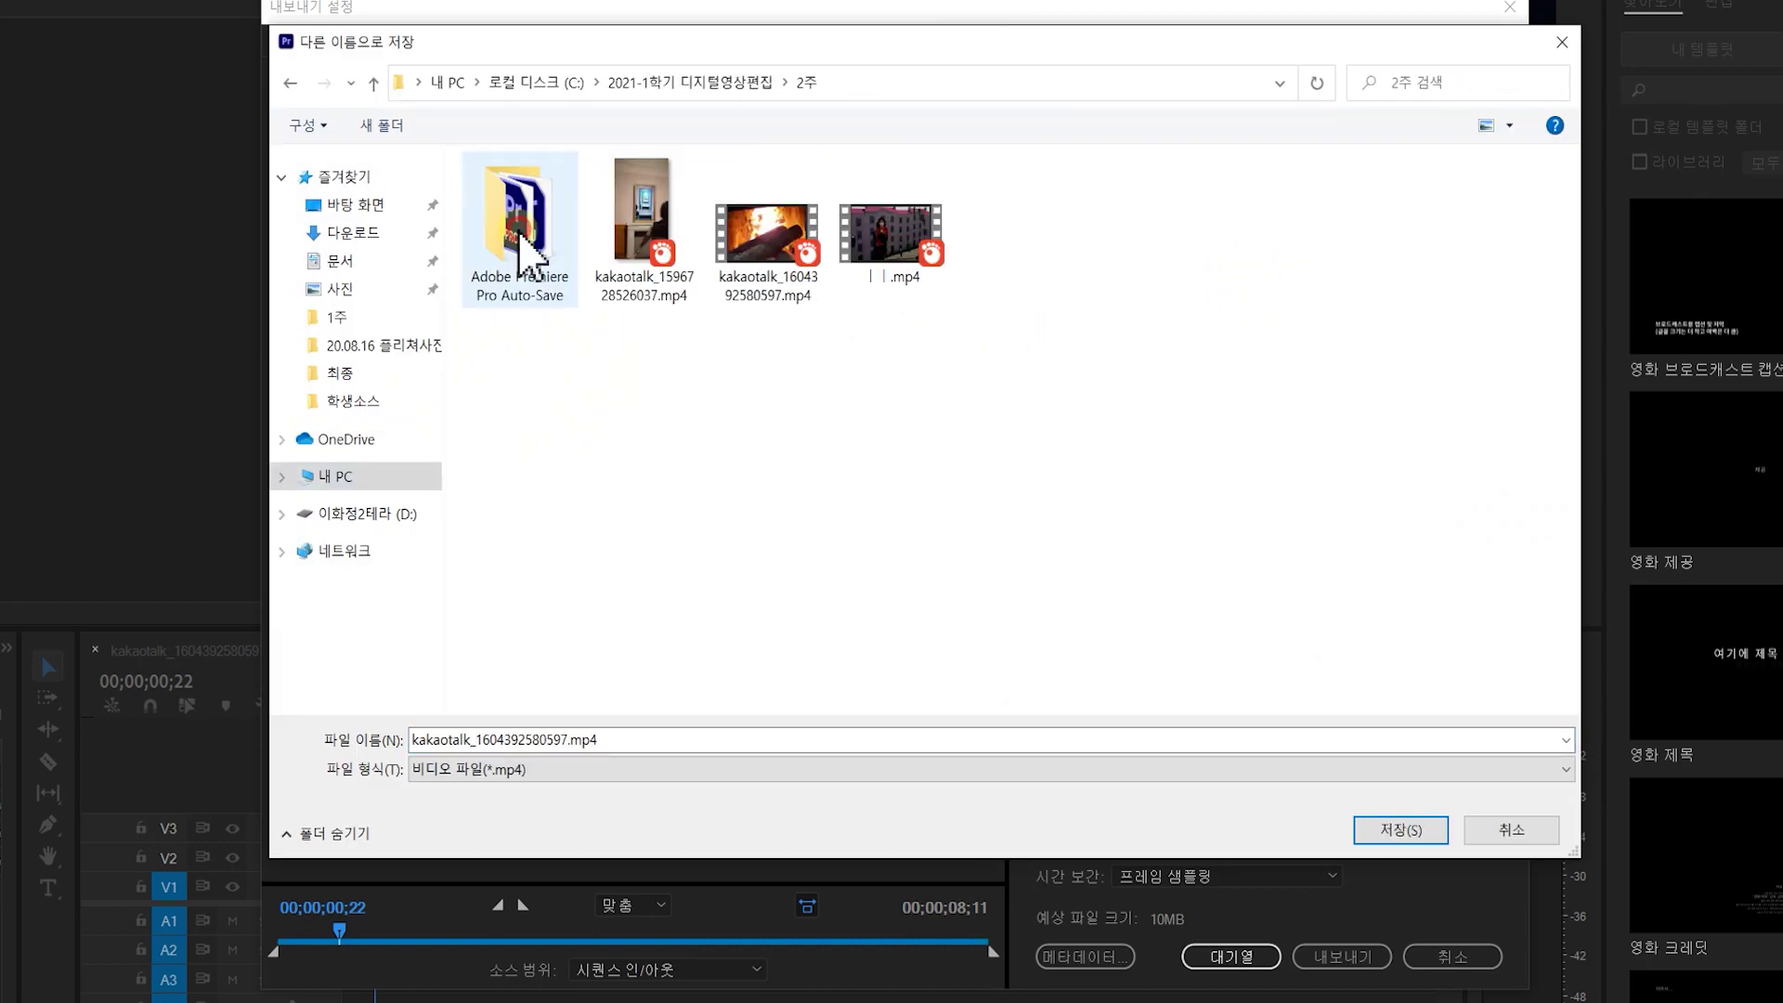
pyautogui.click(570, 739)
pyautogui.moveTo(502, 734); pyautogui.dragTo(411, 739)
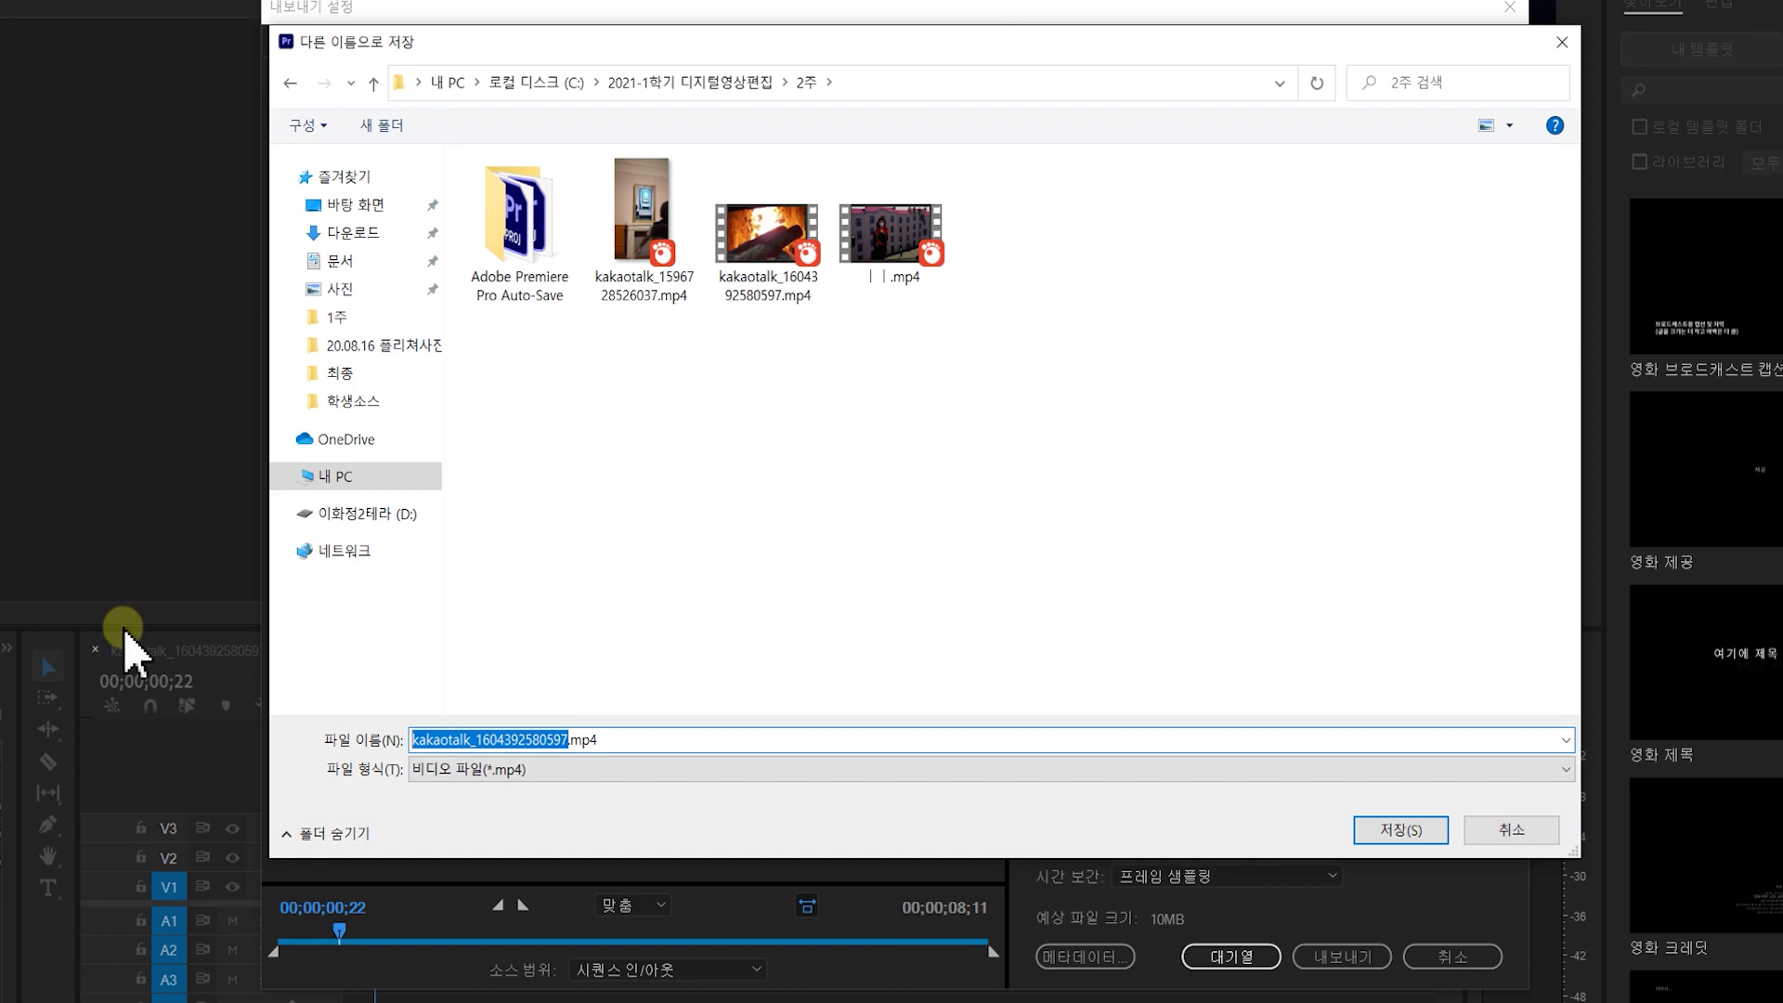
pyautogui.write('프리미어프로20분완성')
pyautogui.click(1384, 828)
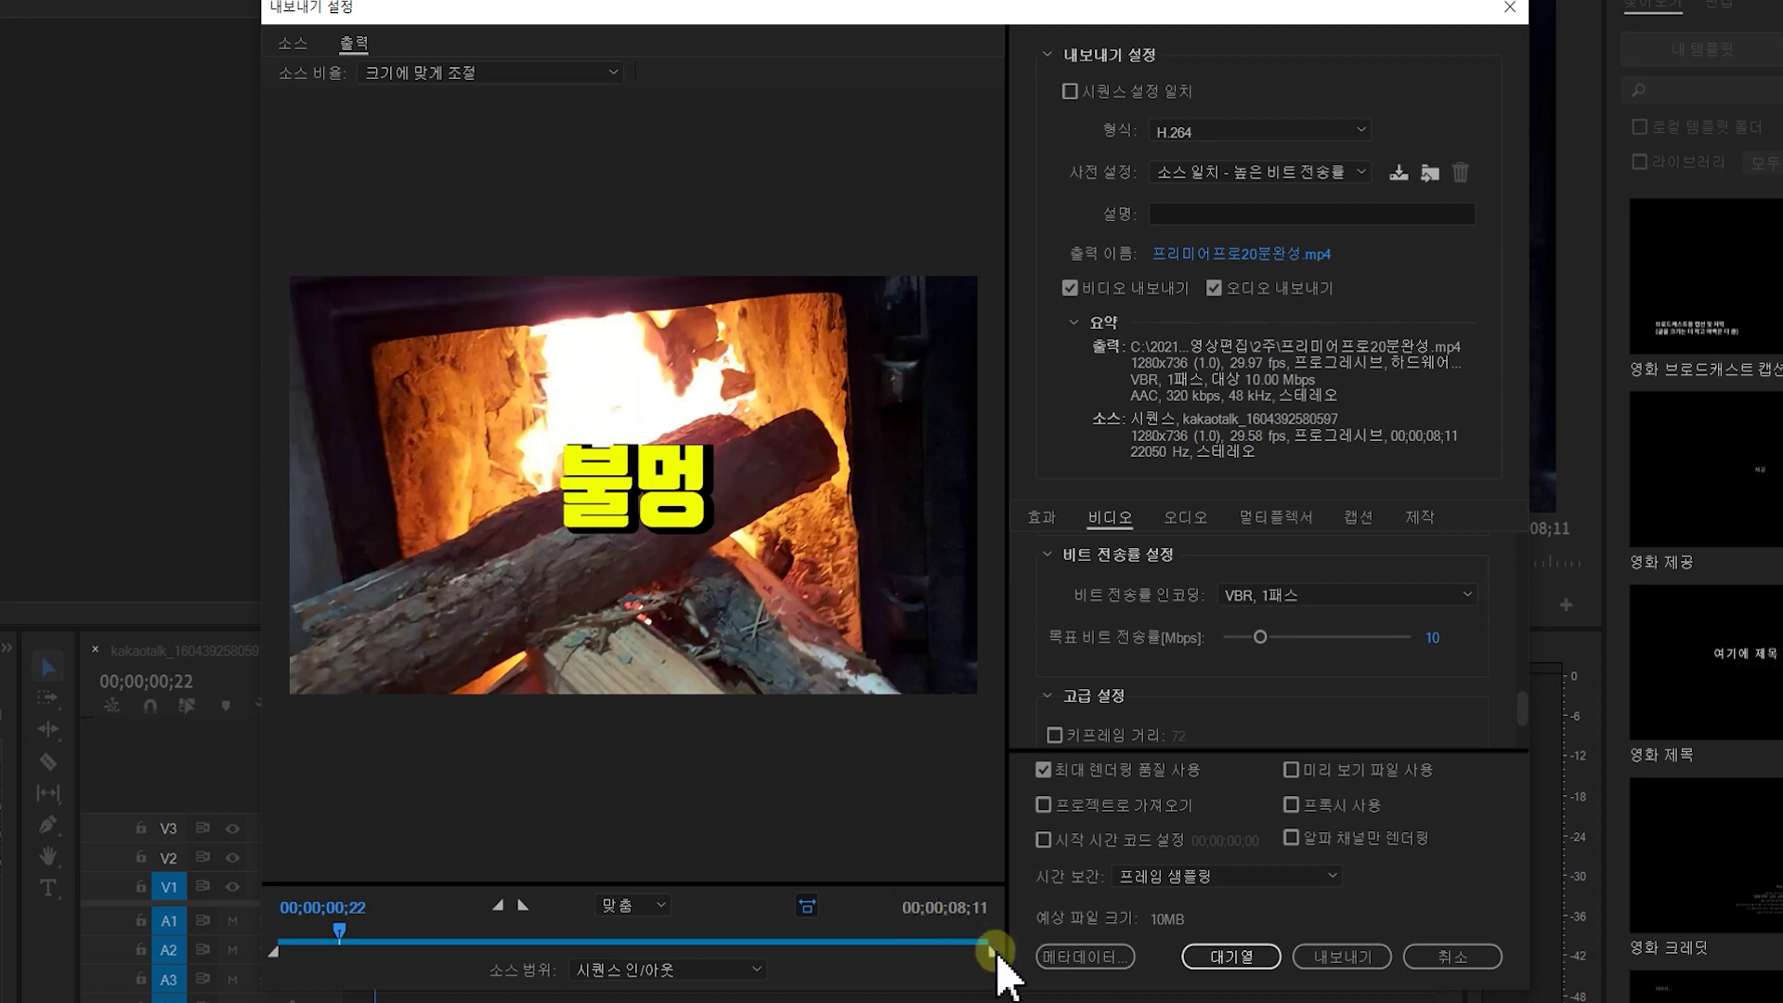
# Try shortening the export range to 00;00;00;24, and restore it to the full sequence length
pyautogui.moveTo(993, 954); pyautogui.dragTo(320, 992)
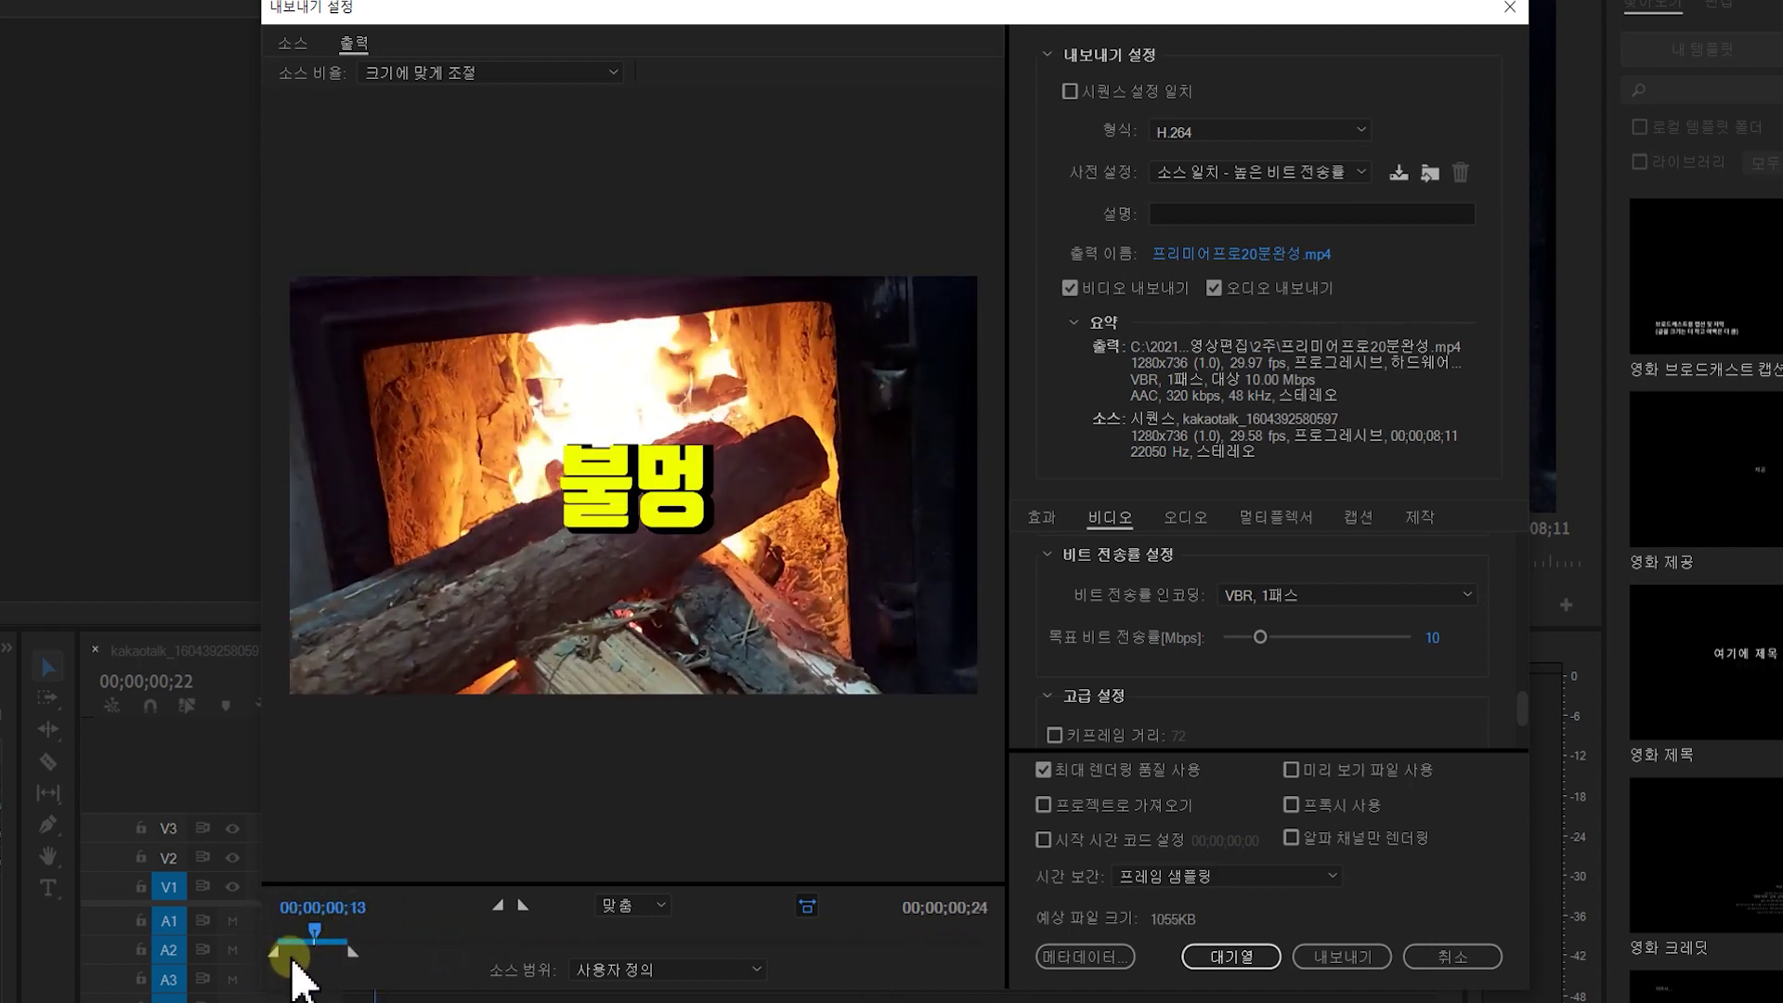
pyautogui.moveTo(353, 953); pyautogui.dragTo(1014, 942)
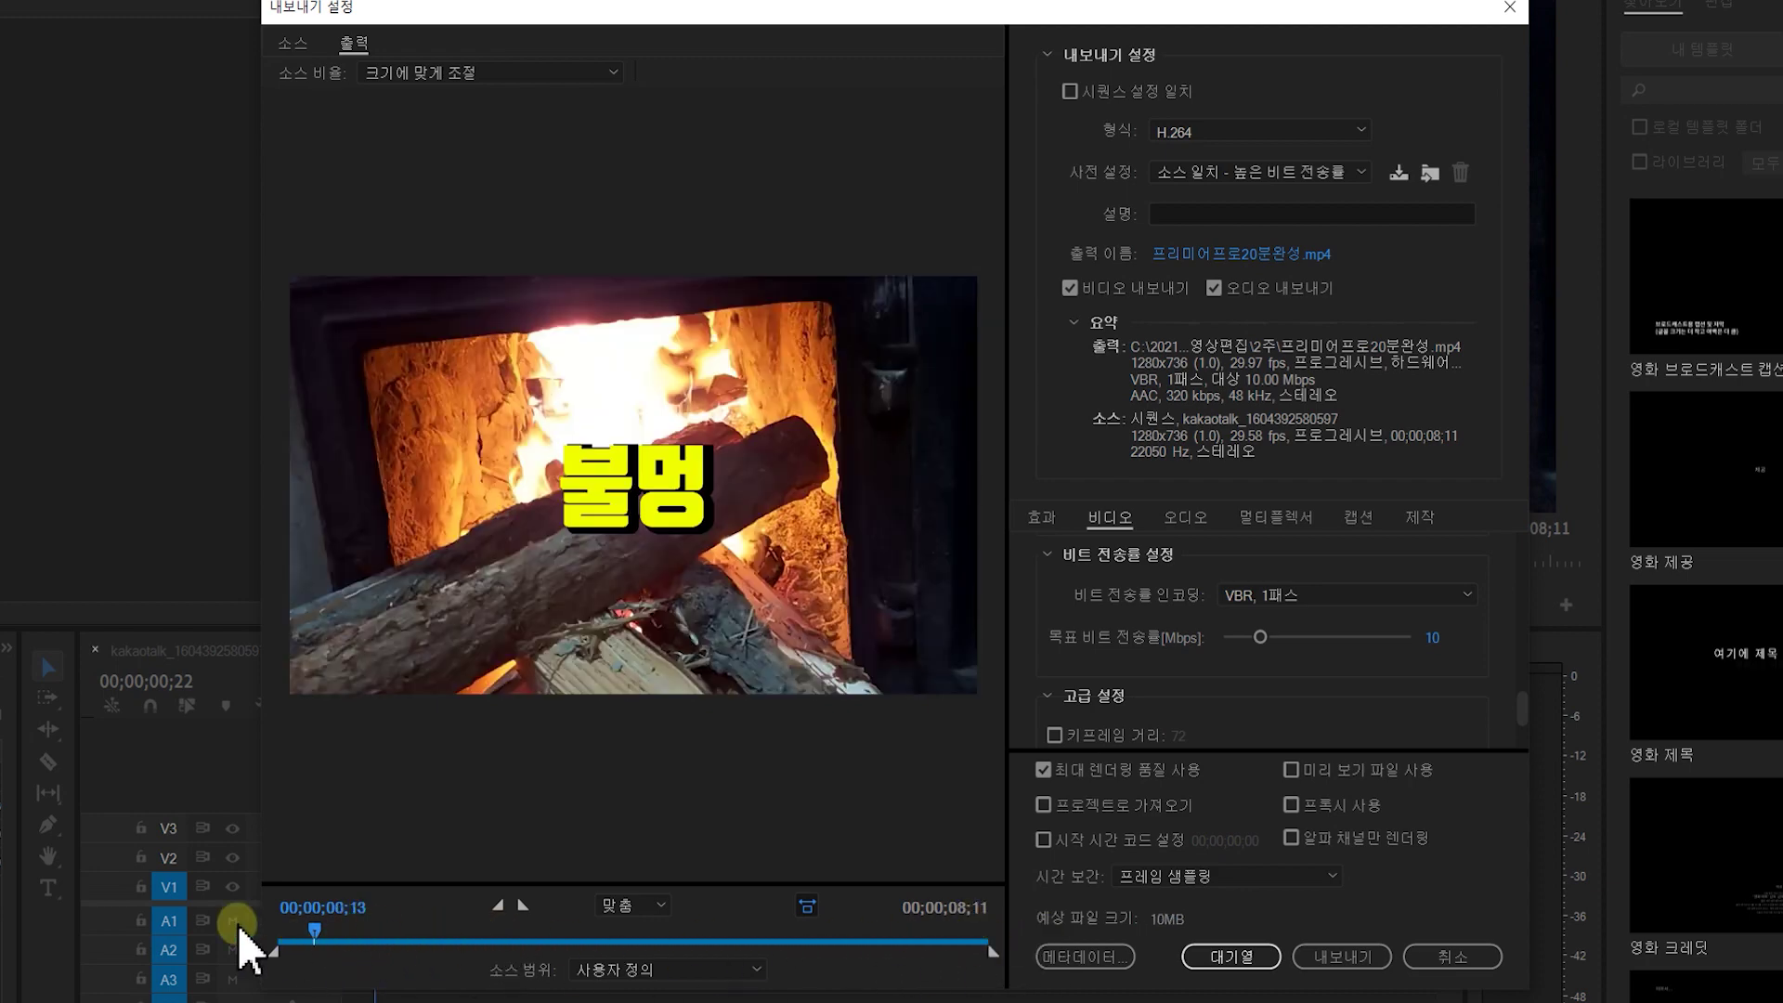
pyautogui.click(998, 955)
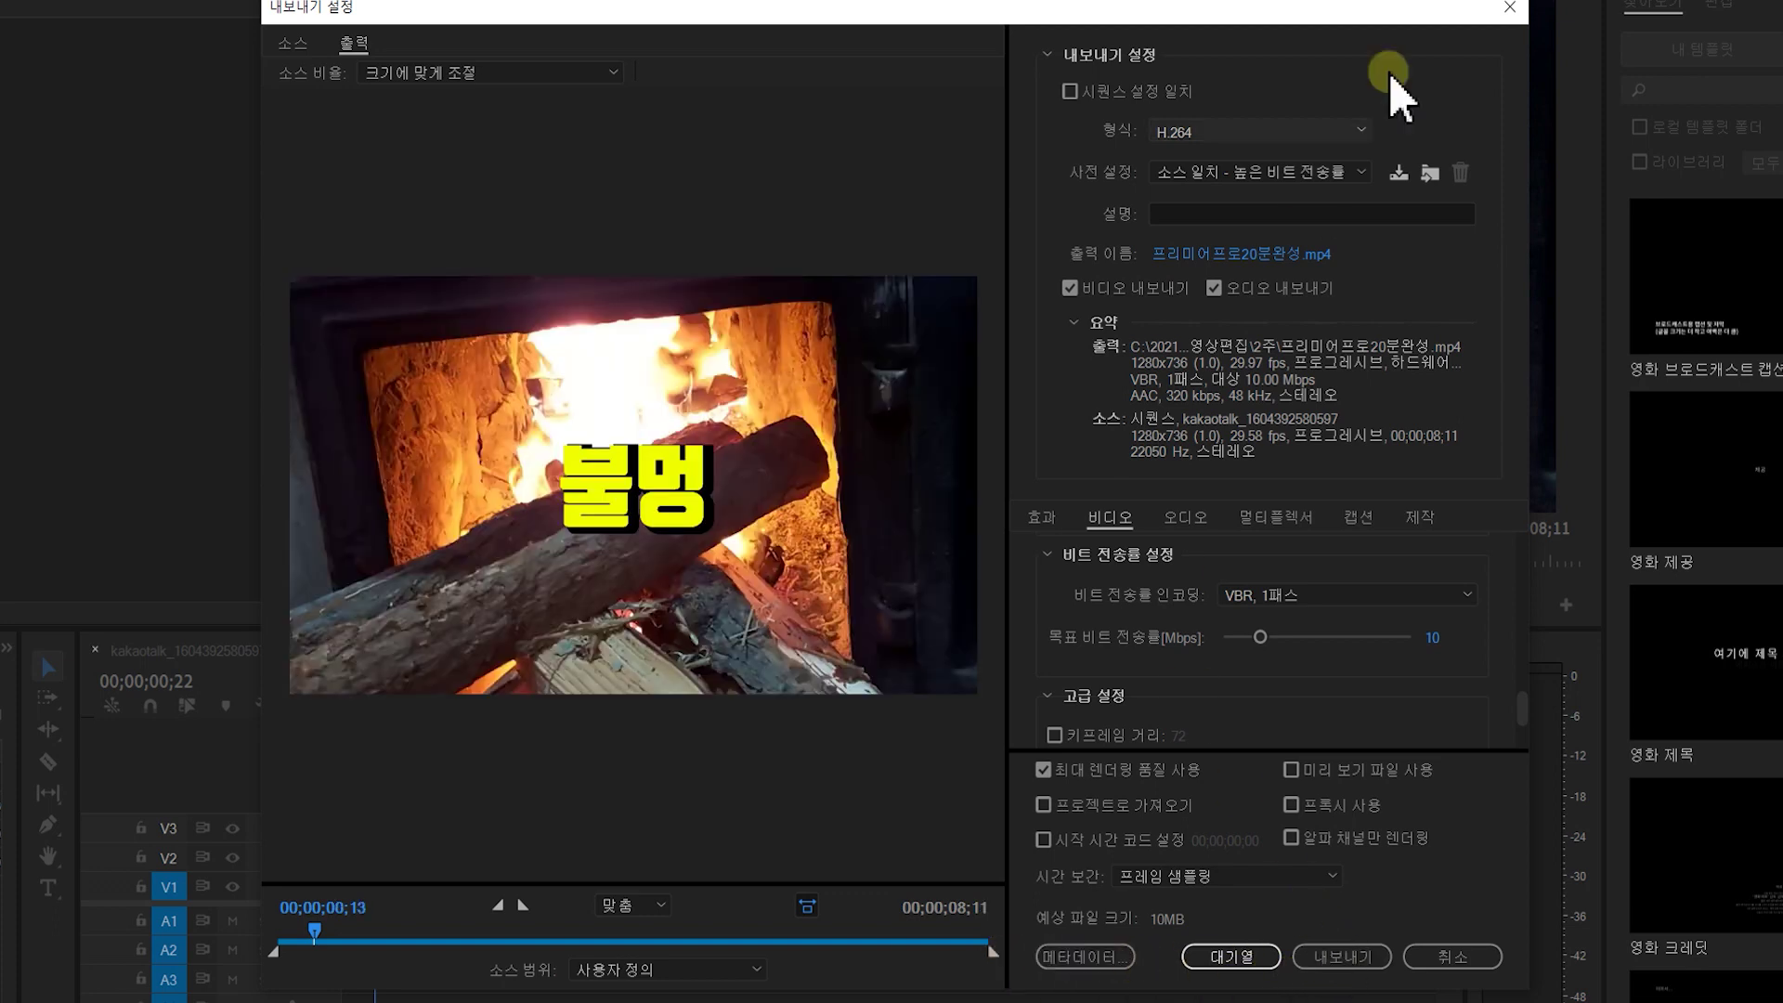
# Export the sequence and play the exported 프리미어프로20분완성.mp4 from the 2주 folder
pyautogui.click(1341, 958)
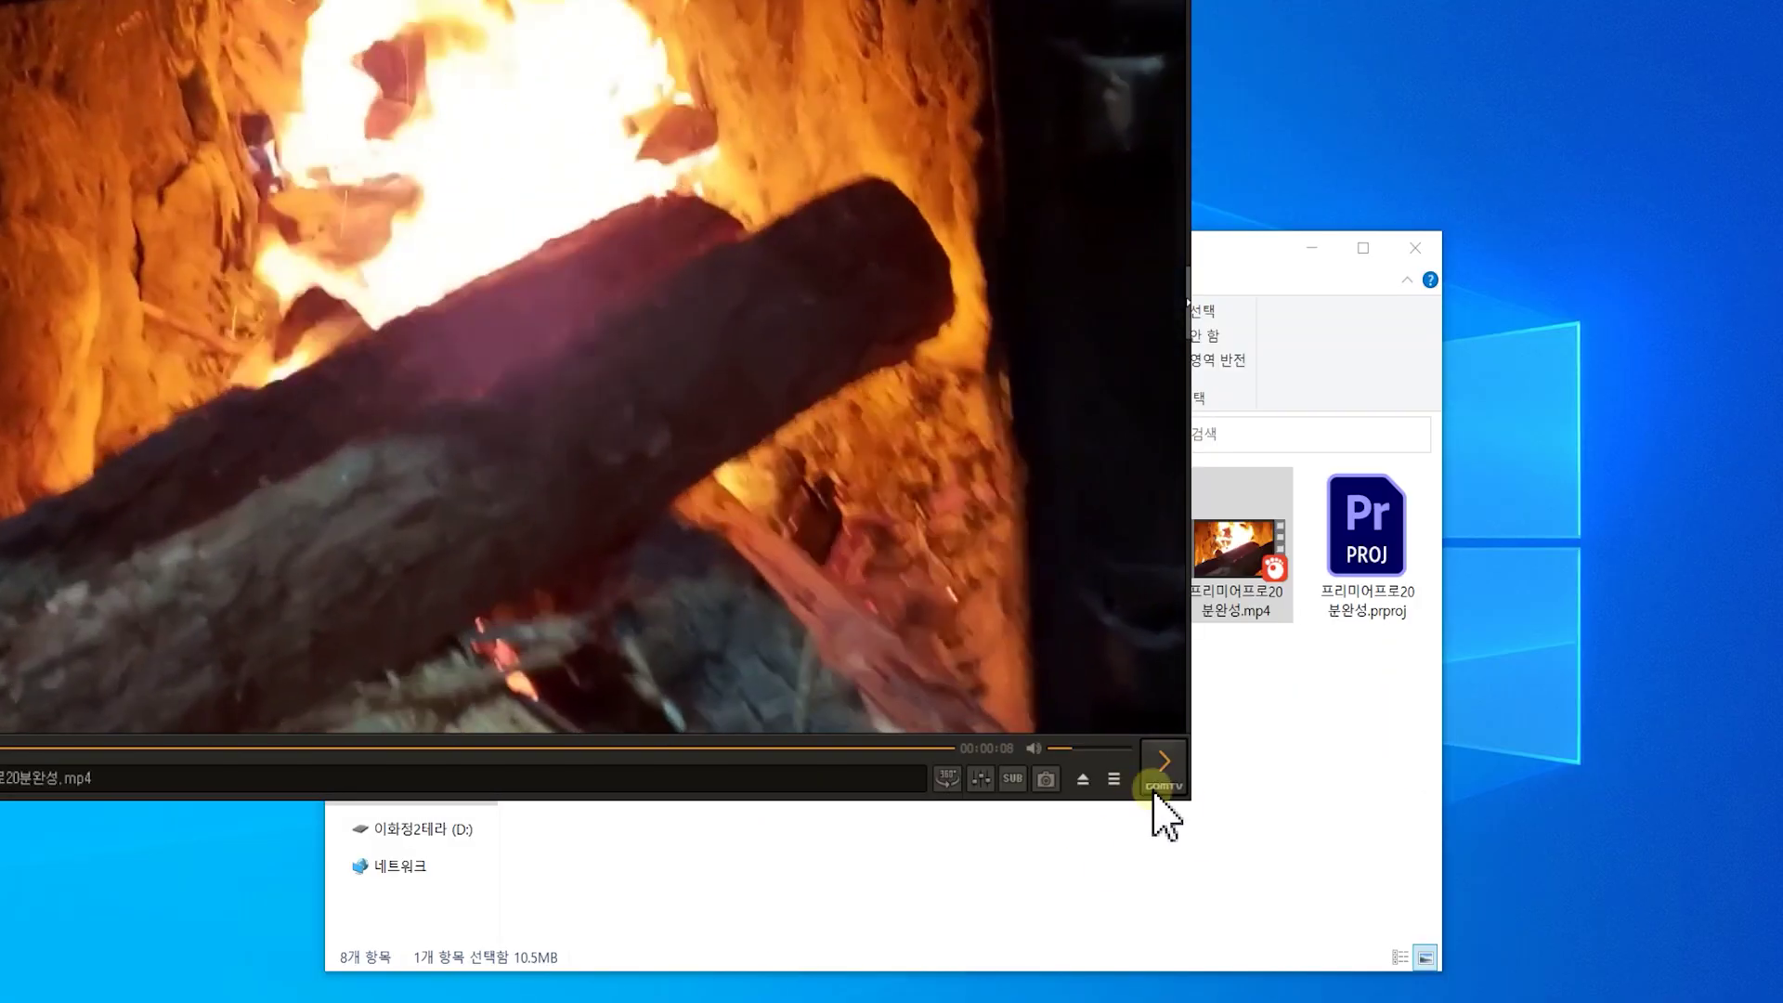
pyautogui.press('Return')
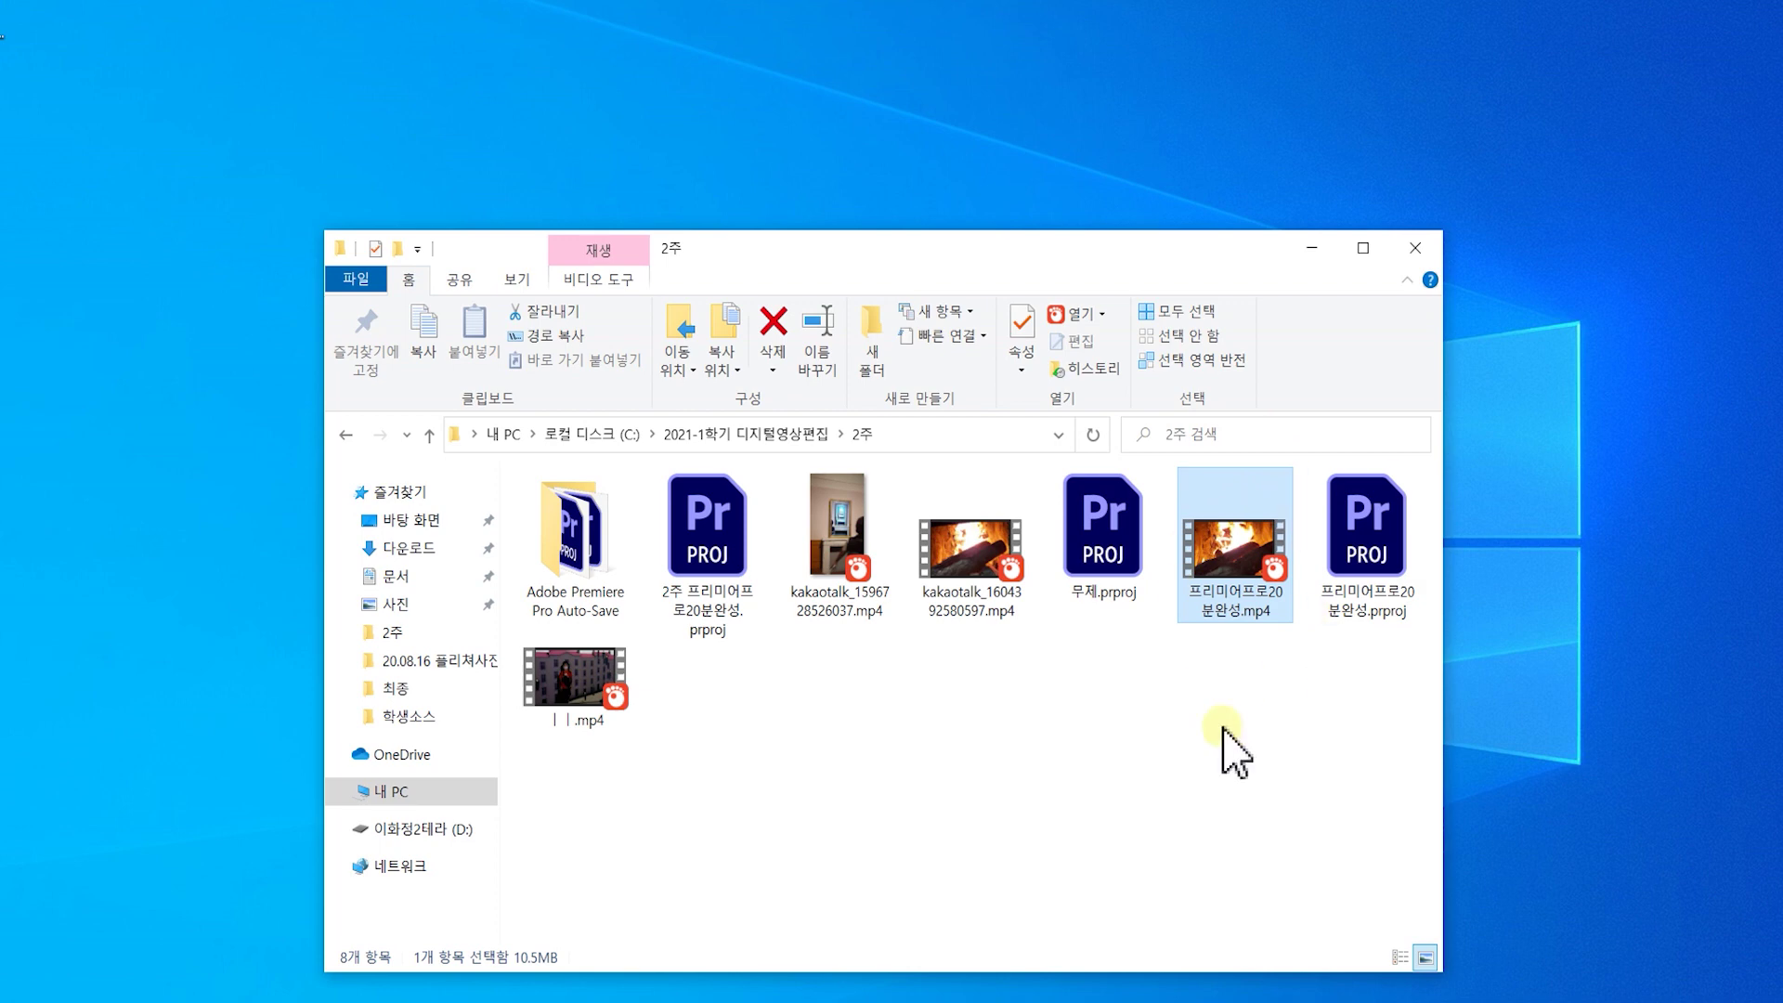
# Open the saved project 프리미어프로20분완성.prproj from the 2주 folder and put the playhead at the sequence's start
pyautogui.click(1372, 599)
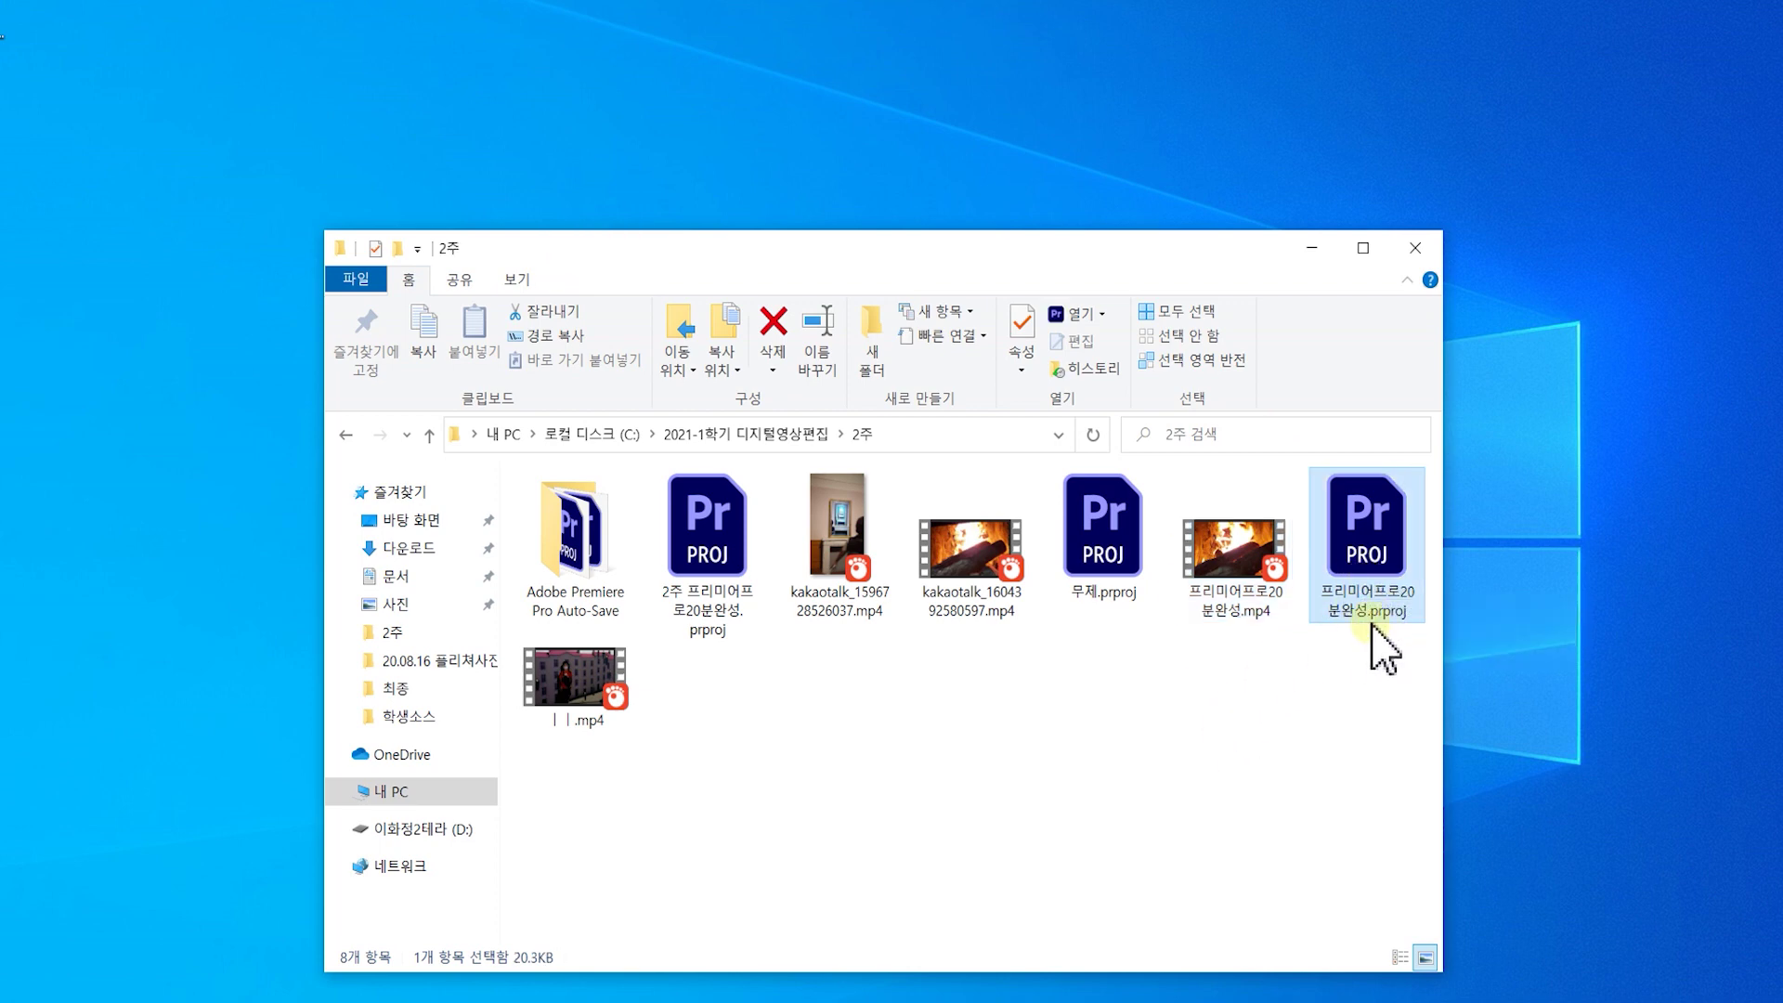
pyautogui.click(1362, 557)
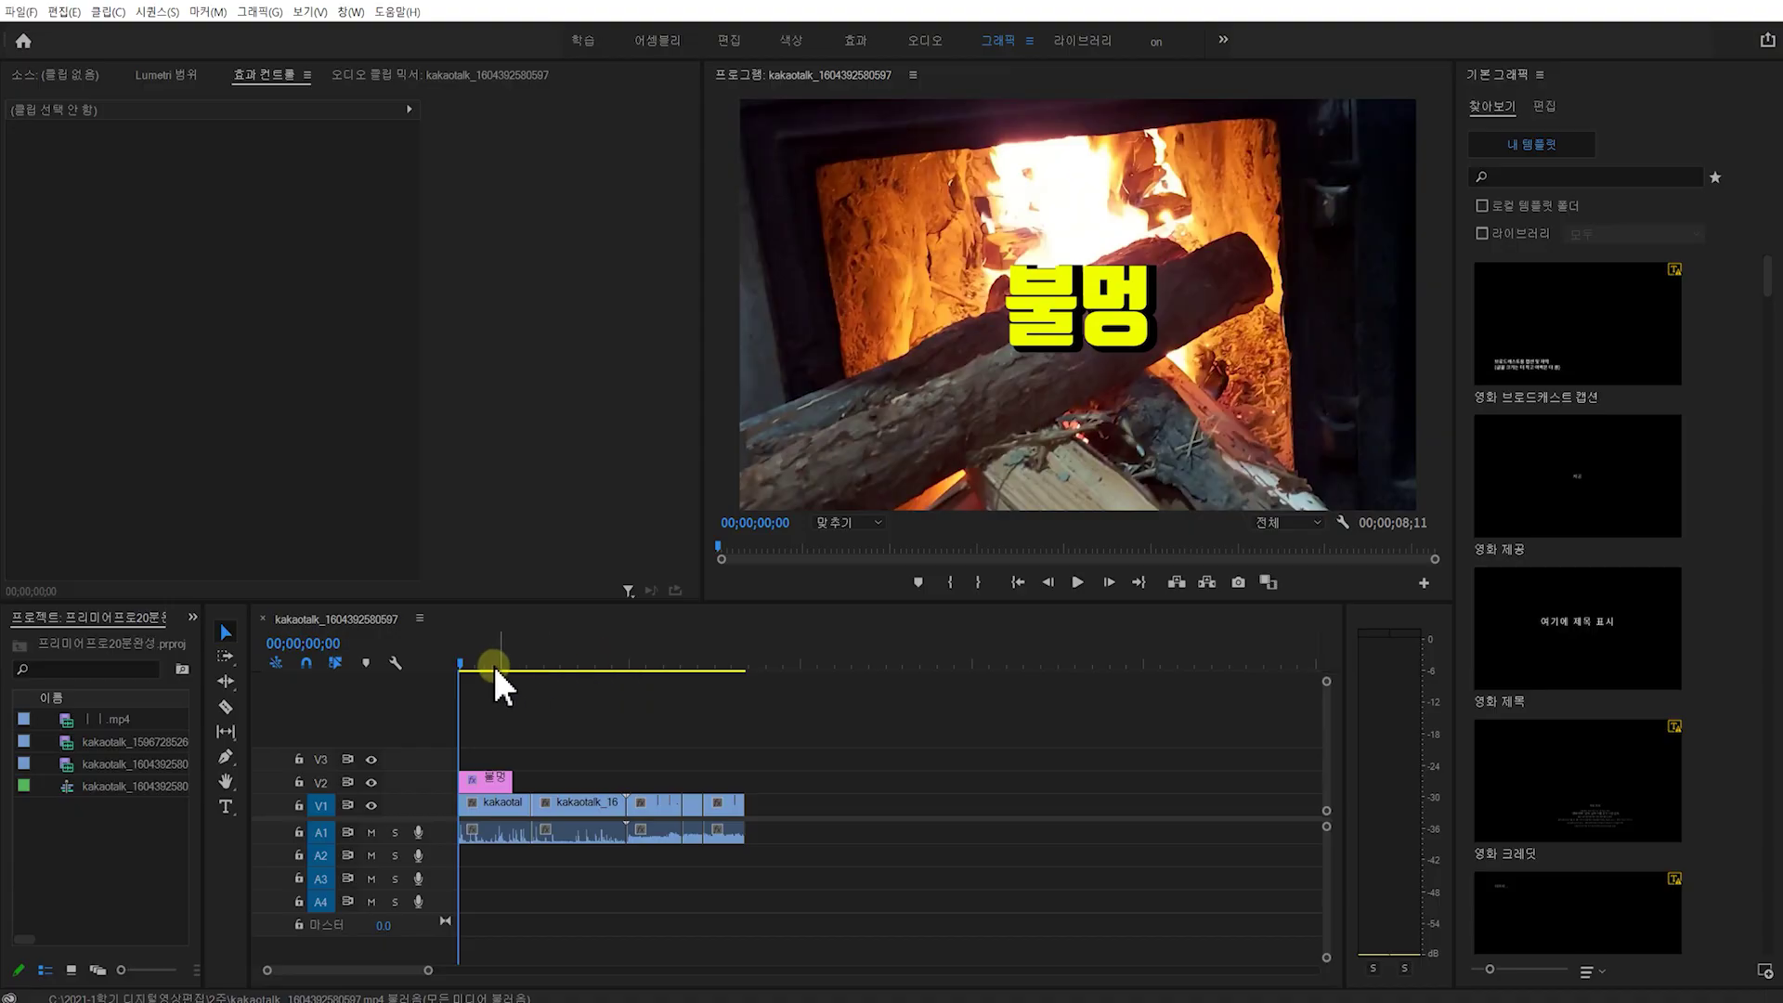
pyautogui.moveTo(493, 661); pyautogui.dragTo(438, 693)
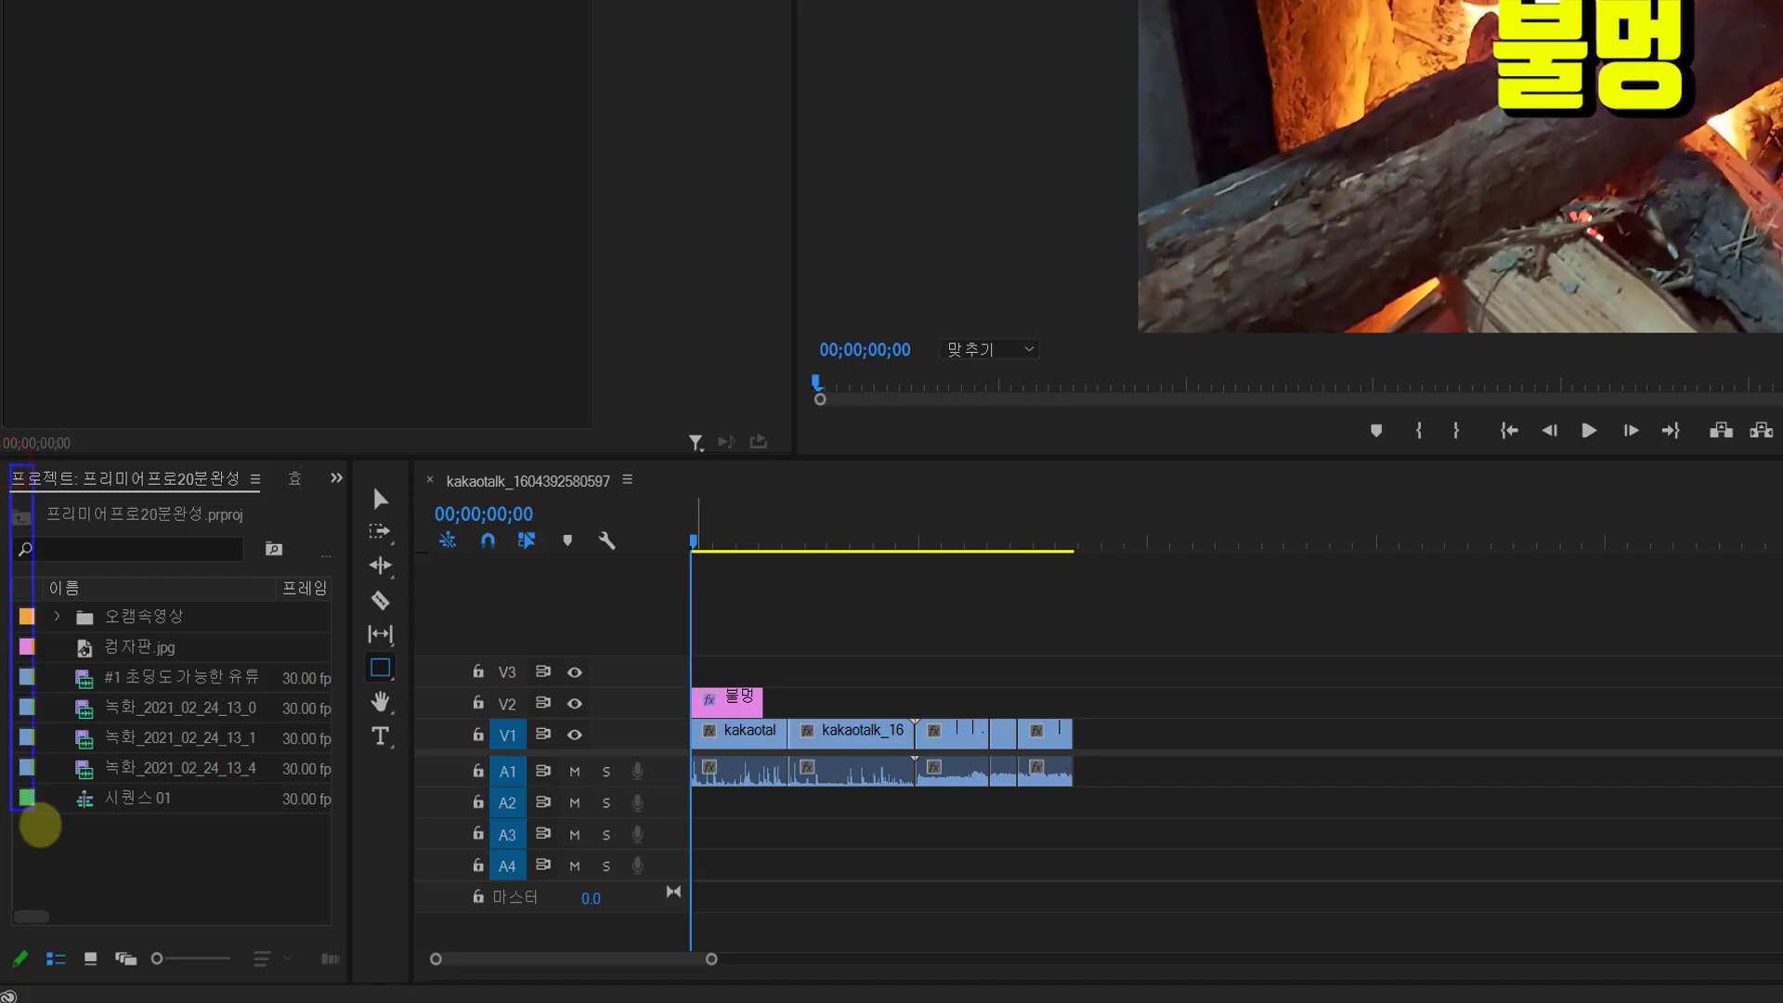
pyautogui.click(33, 869)
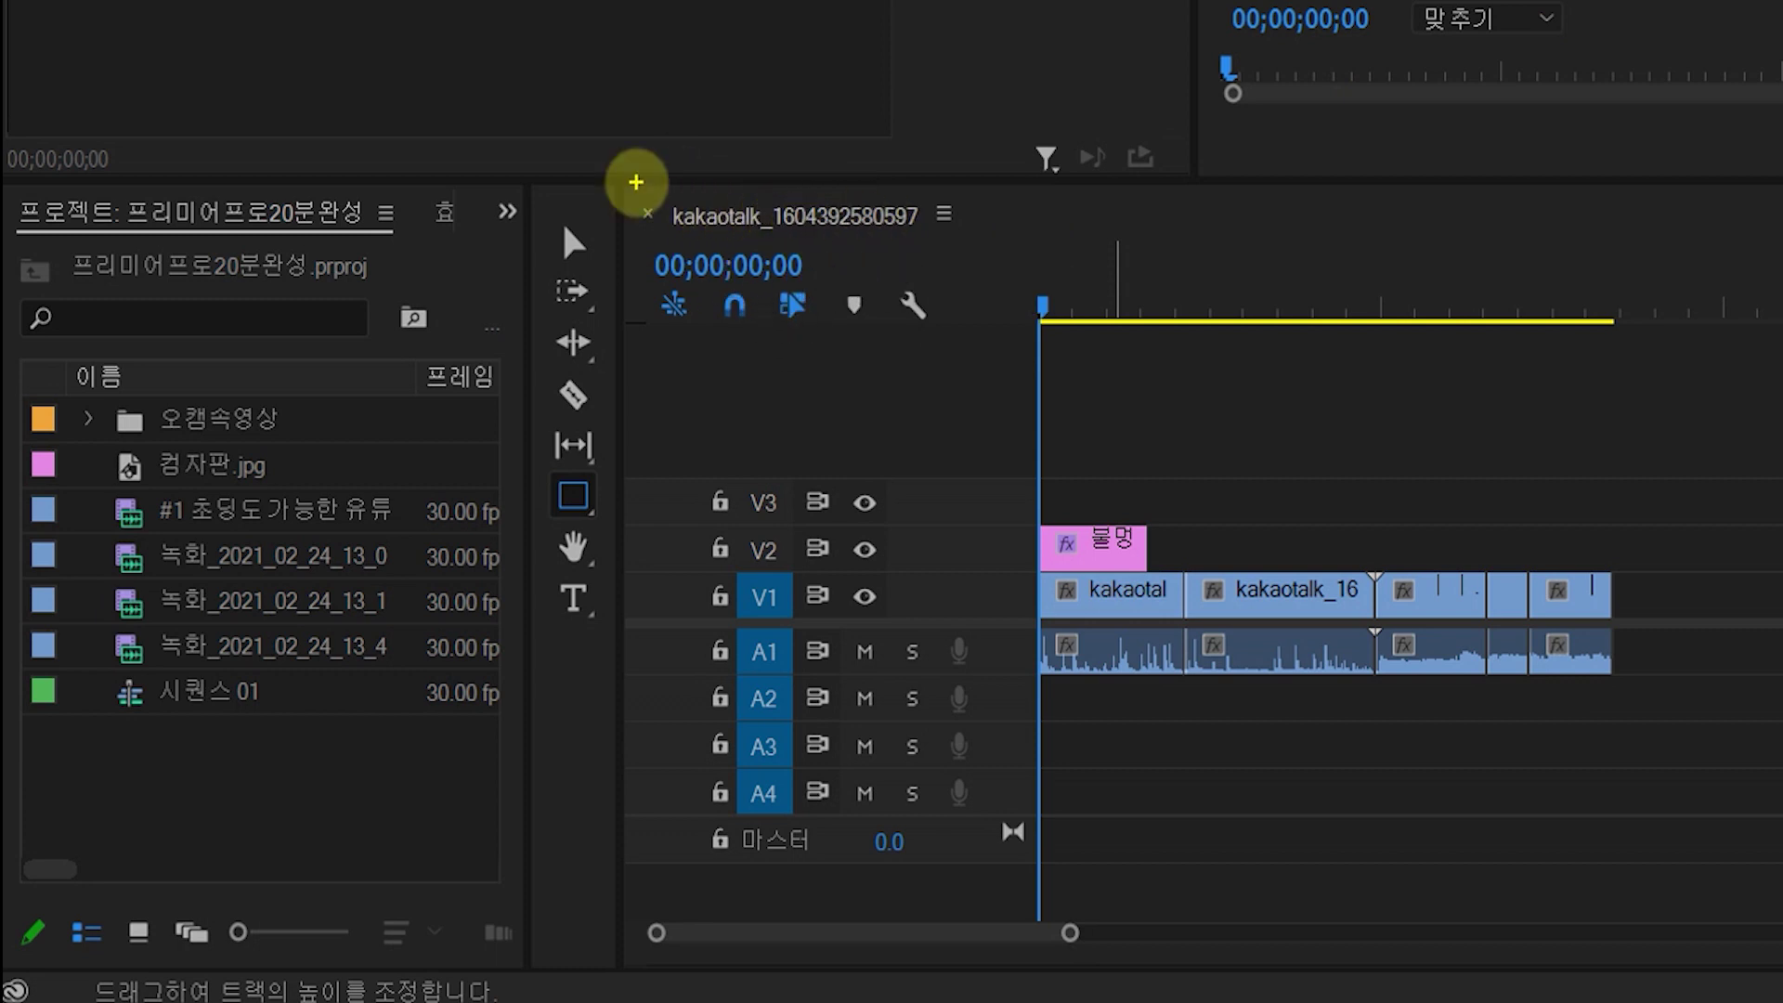
pyautogui.moveTo(637, 182); pyautogui.dragTo(936, 239)
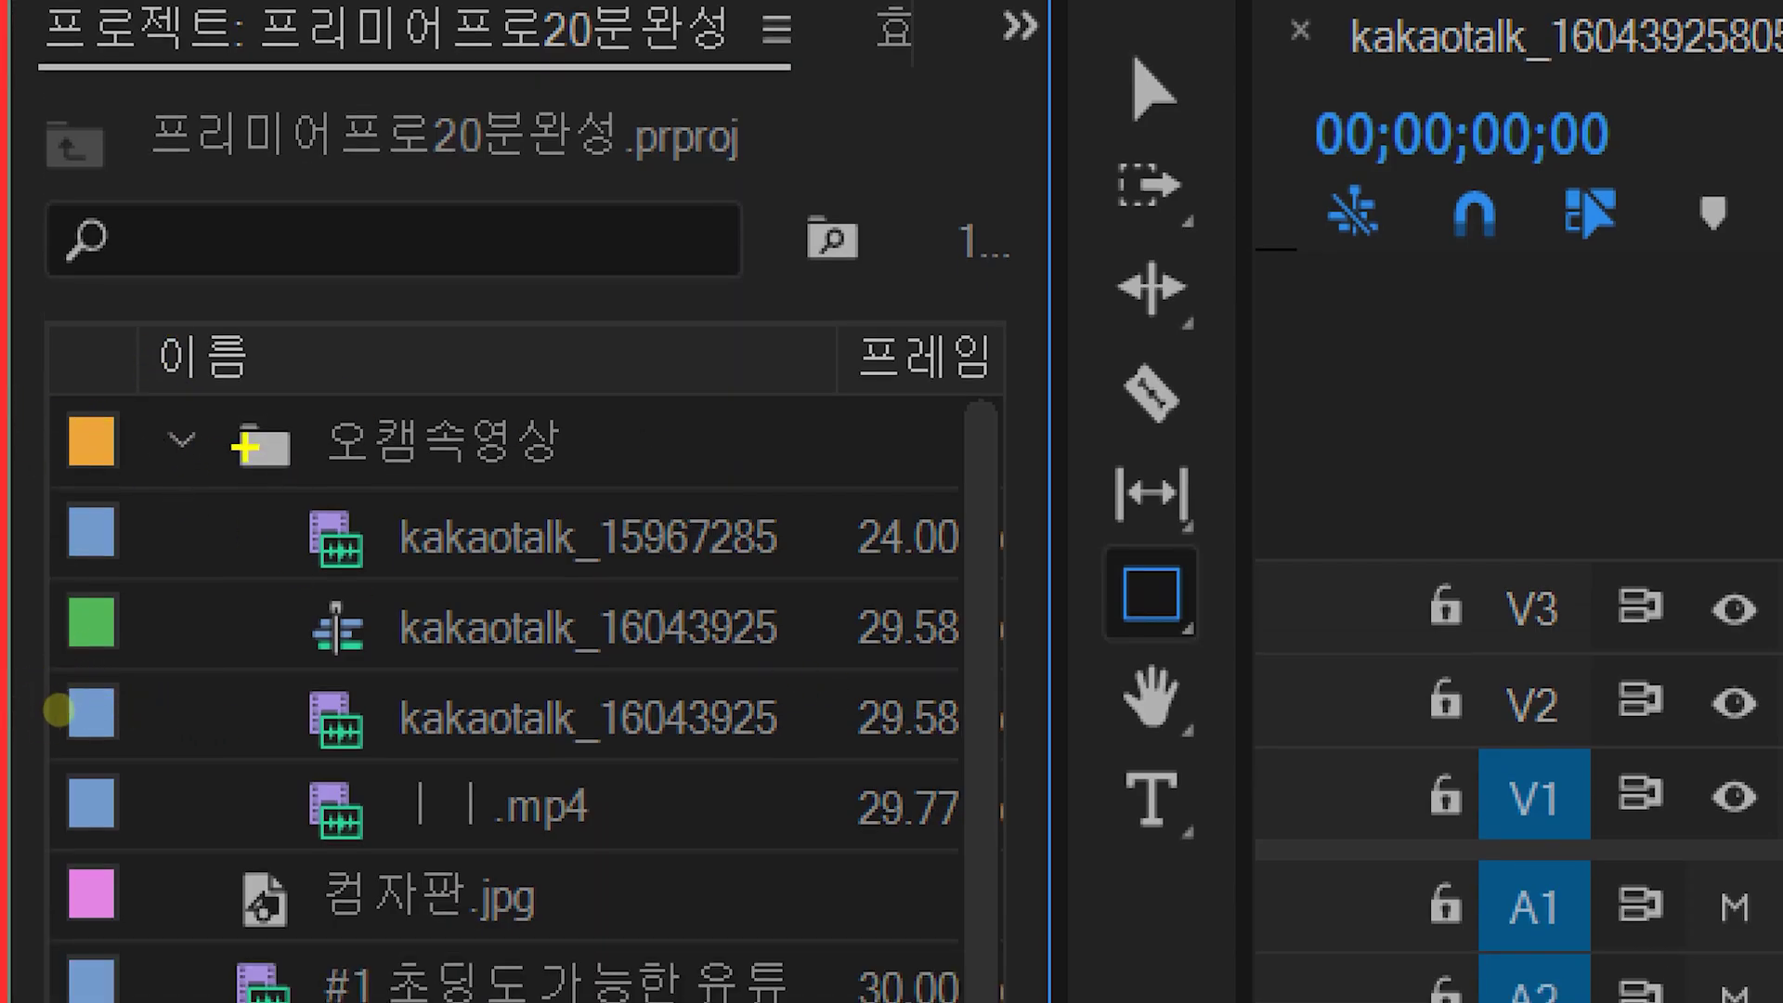
pyautogui.moveTo(325, 509)
pyautogui.mouseDown()
pyautogui.moveTo(334, 545)
pyautogui.moveTo(371, 501)
pyautogui.mouseUp()
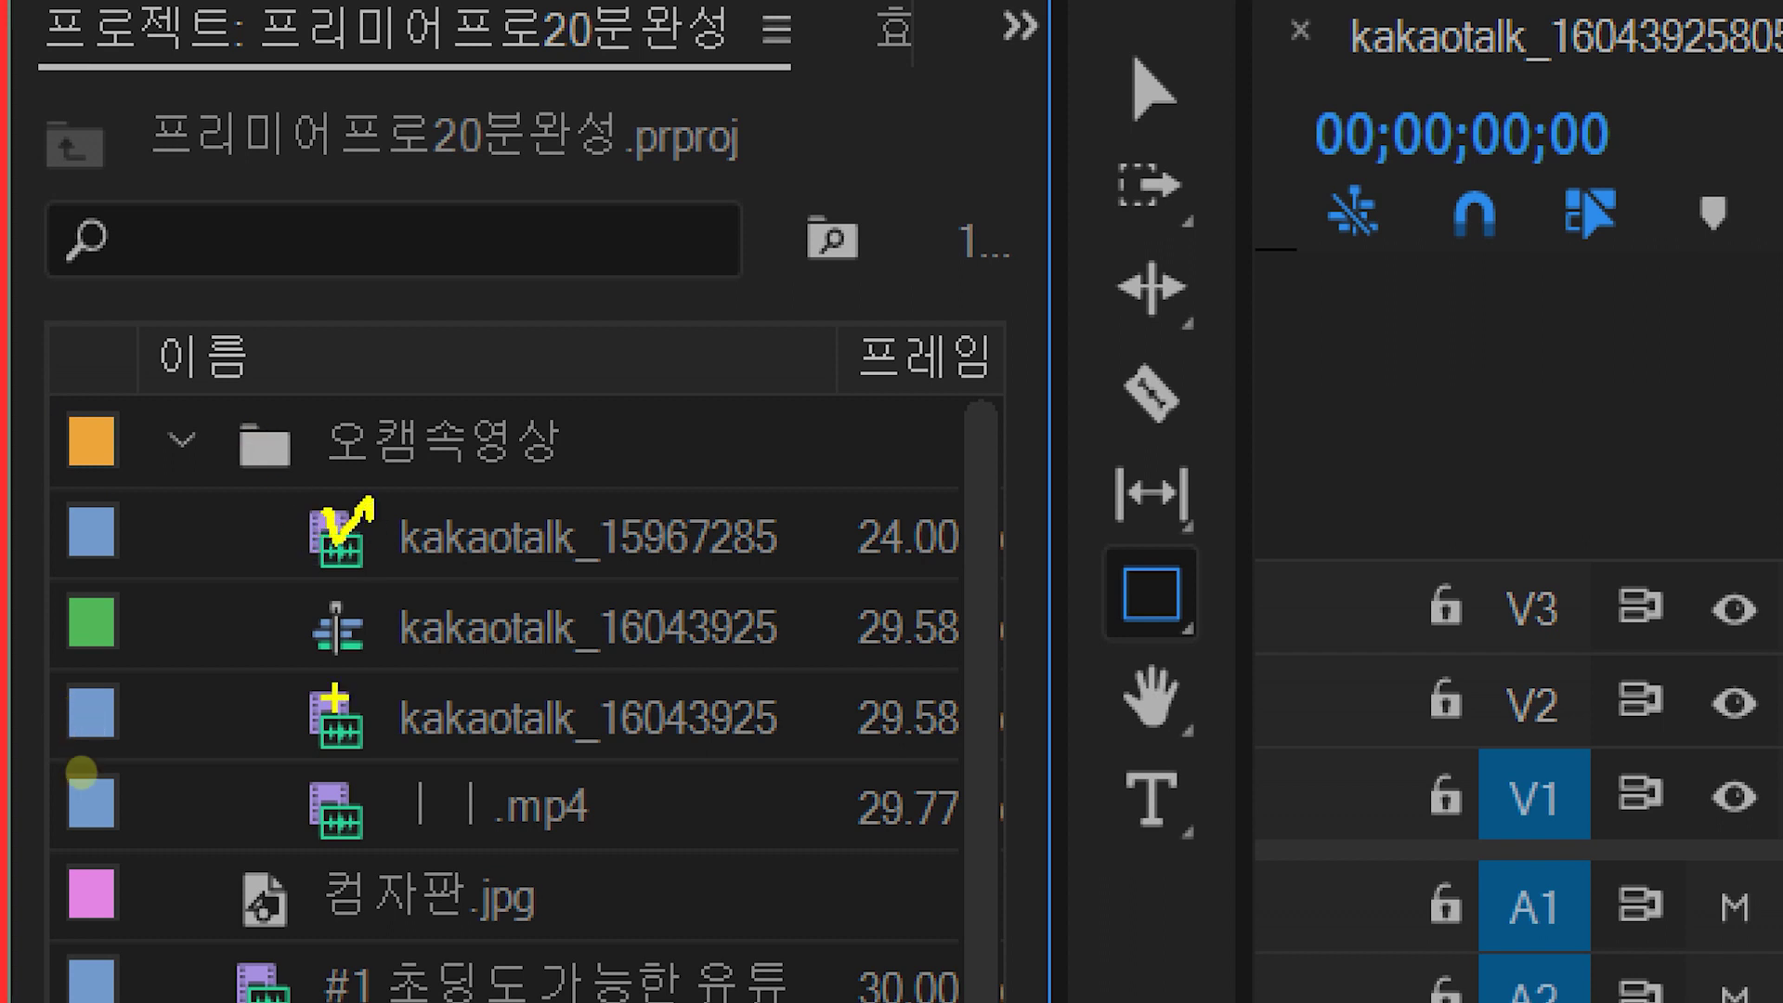
pyautogui.moveTo(327, 695); pyautogui.dragTo(376, 691)
pyautogui.moveTo(326, 769)
pyautogui.mouseDown()
pyautogui.moveTo(327, 796)
pyautogui.moveTo(369, 794)
pyautogui.moveTo(321, 840)
pyautogui.mouseUp()
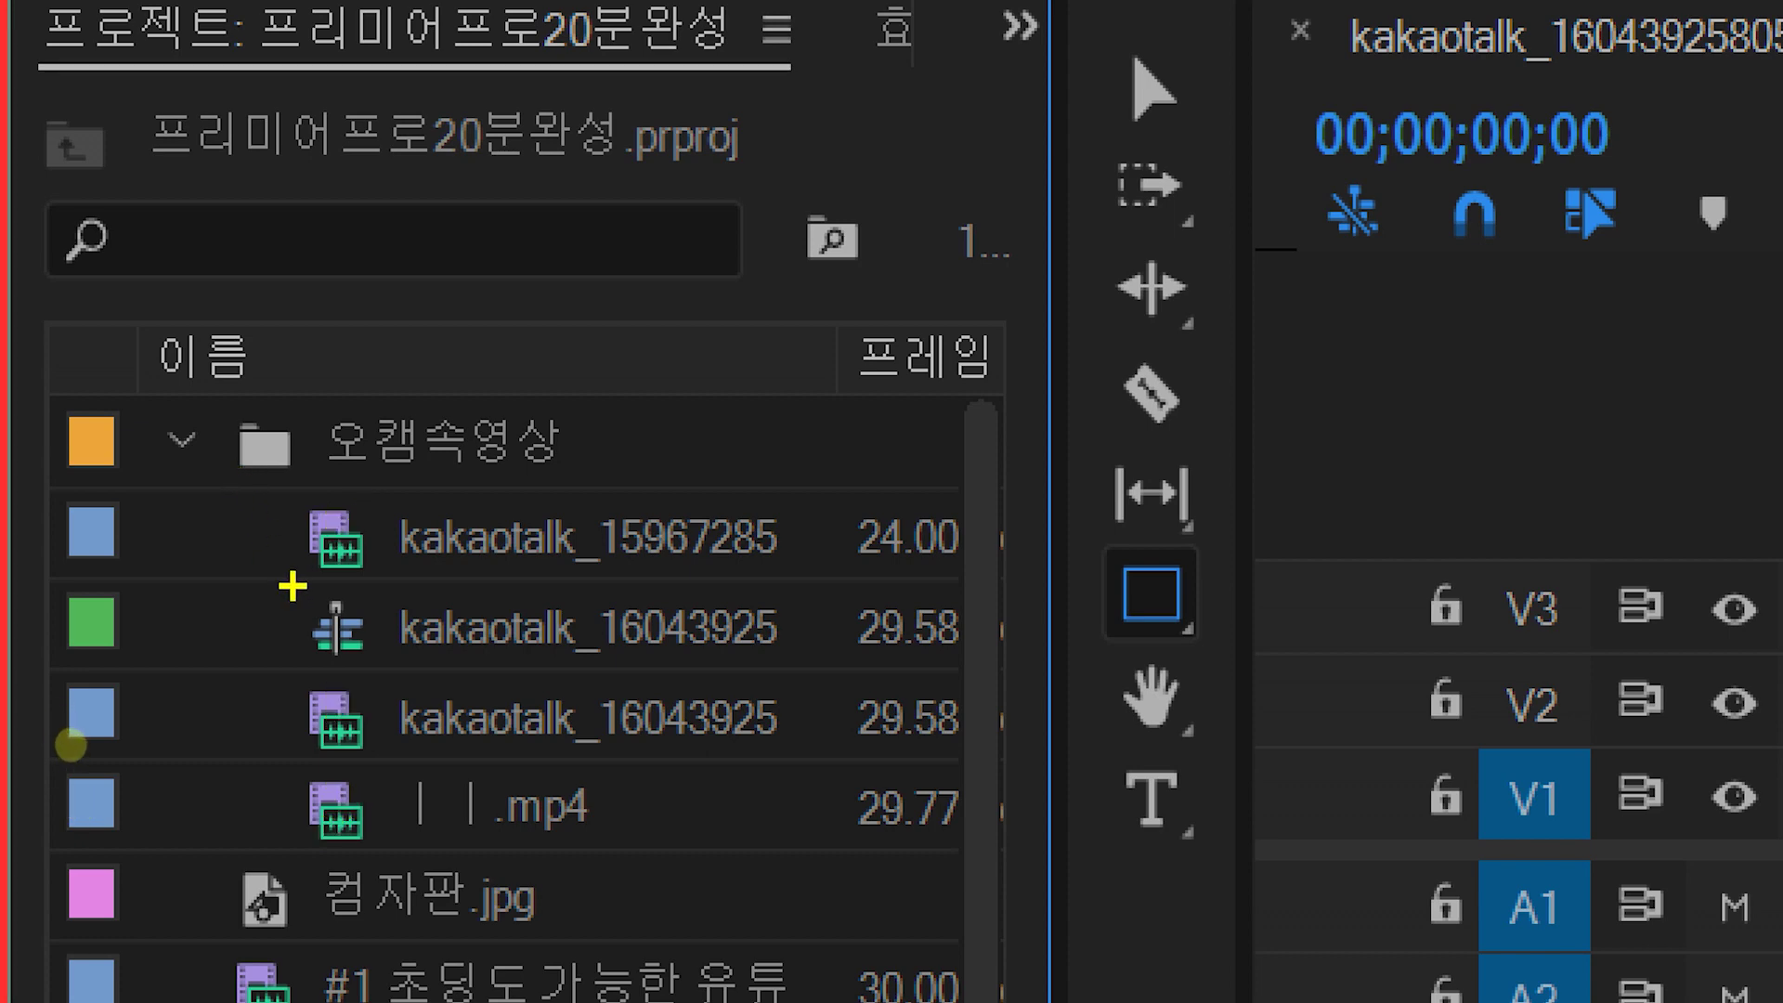
pyautogui.moveTo(291, 585)
pyautogui.mouseDown()
pyautogui.moveTo(368, 676)
pyautogui.moveTo(390, 663)
pyautogui.mouseUp()
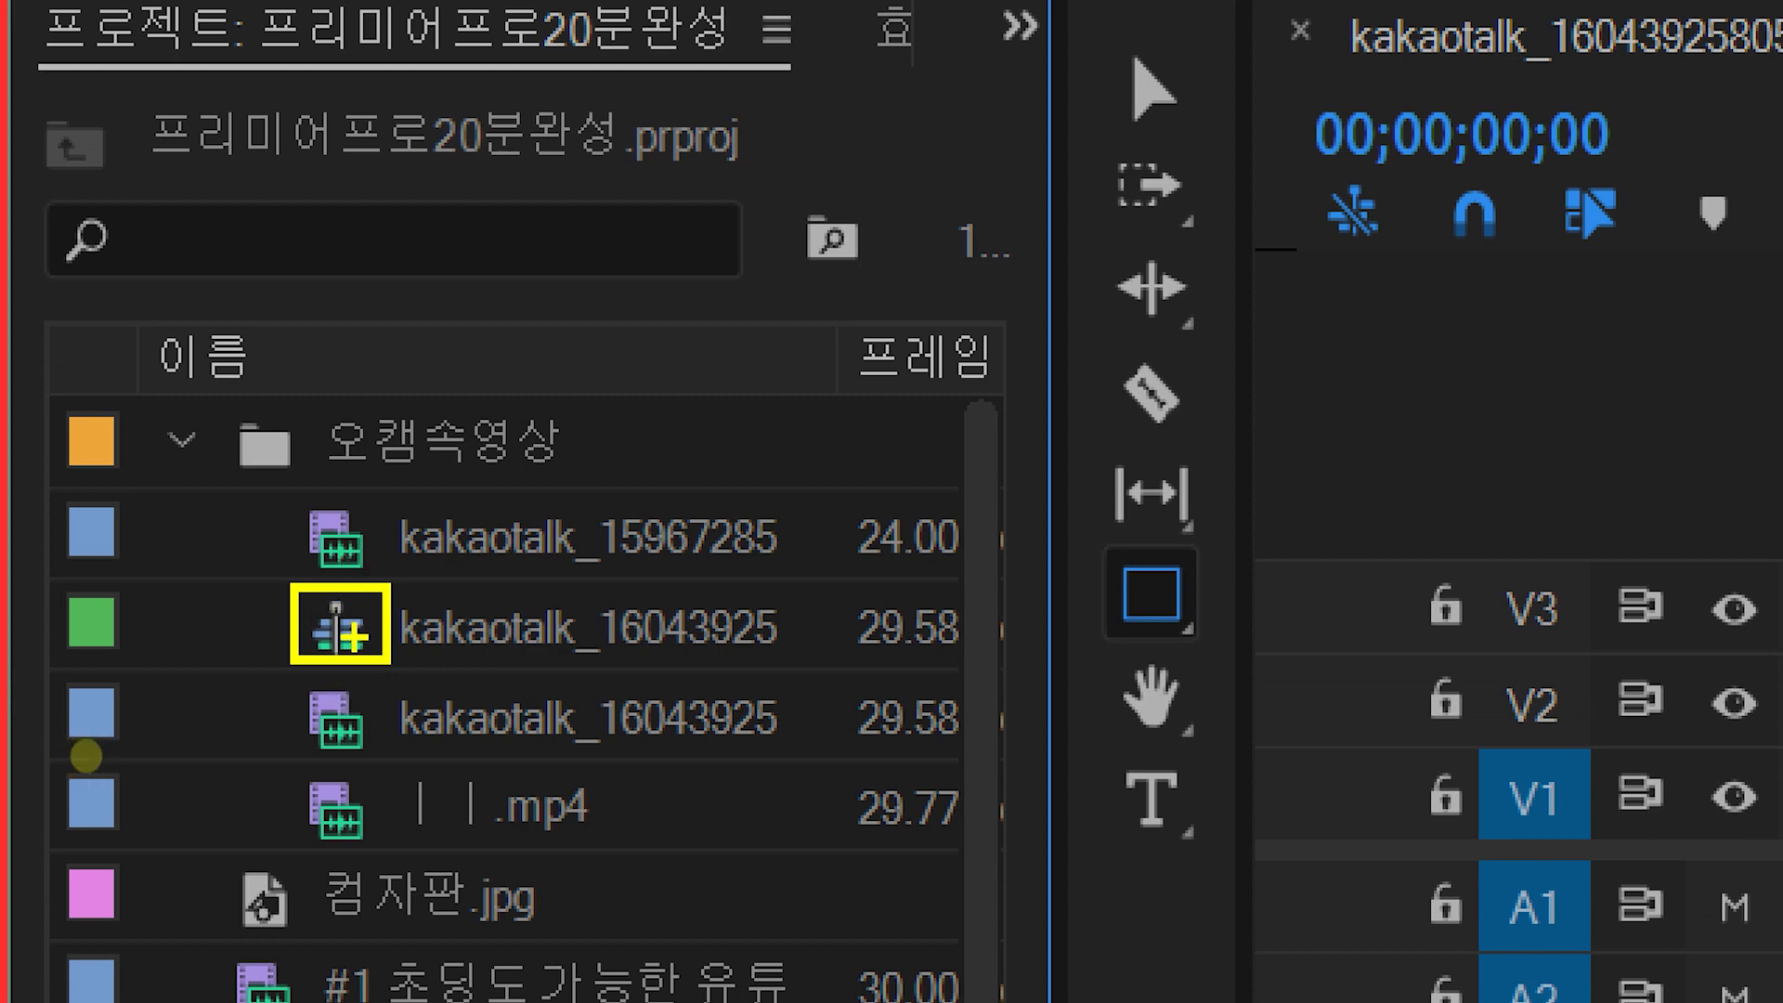
pyautogui.moveTo(321, 757); pyautogui.dragTo(754, 757)
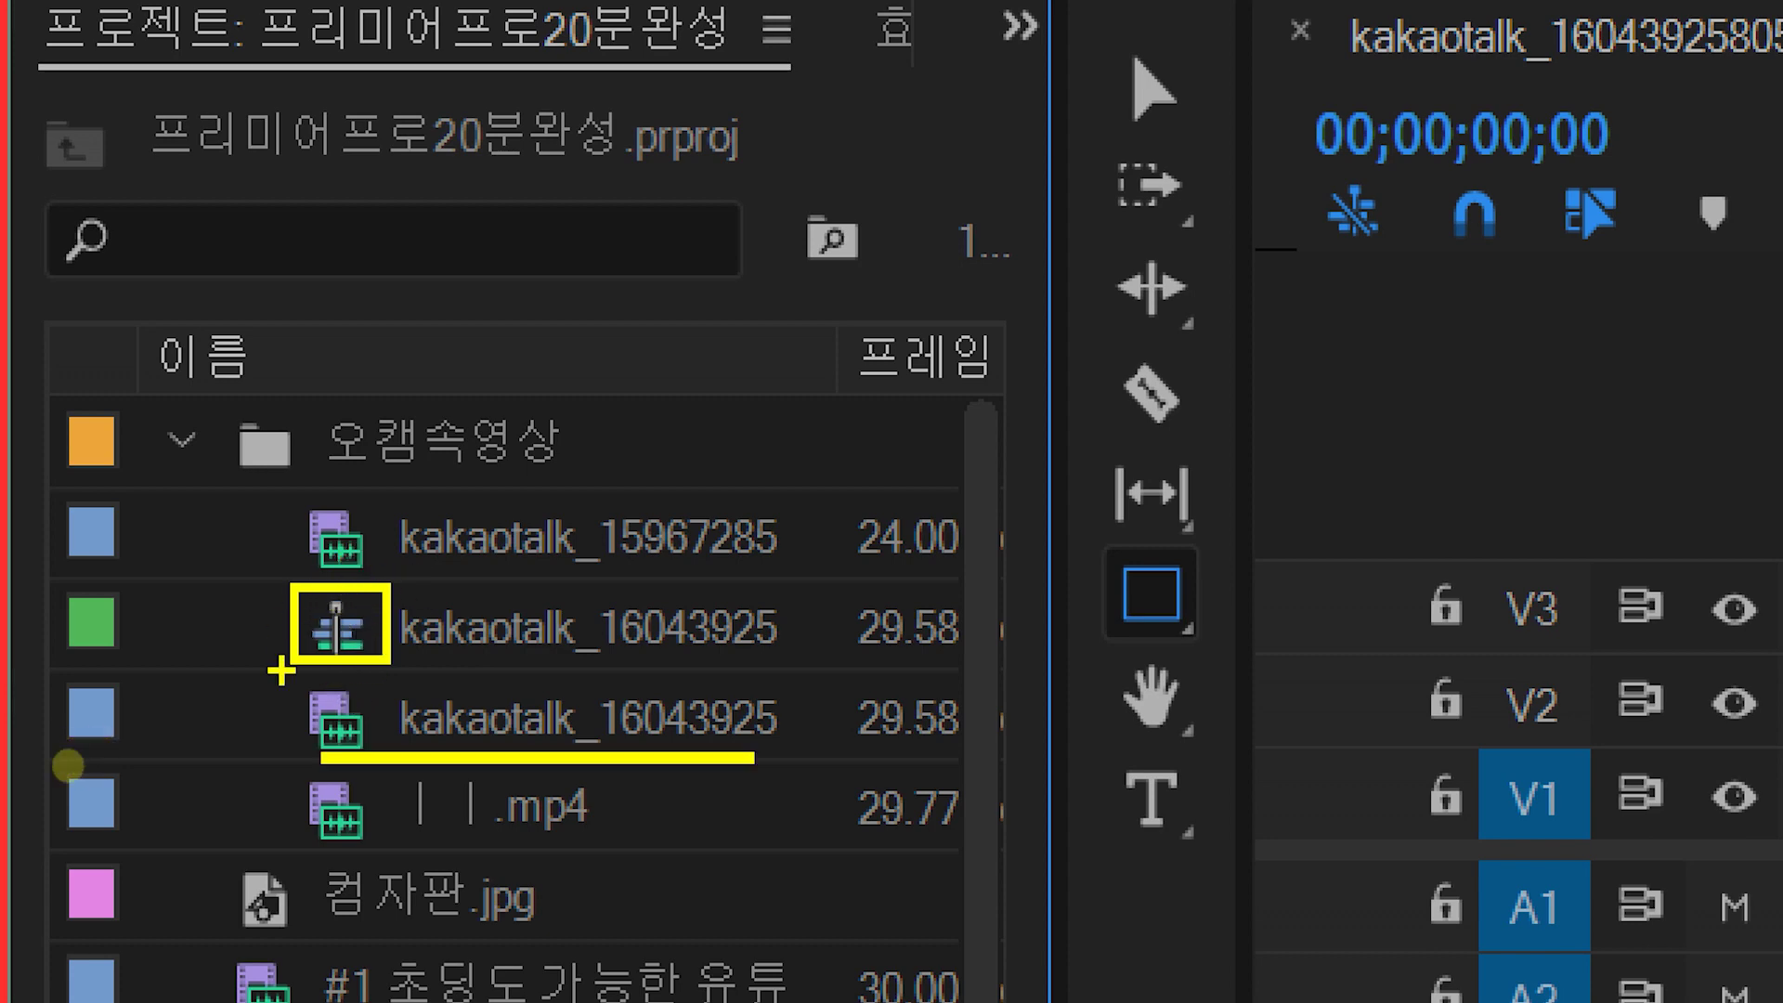
pyautogui.moveTo(279, 664); pyautogui.dragTo(798, 663)
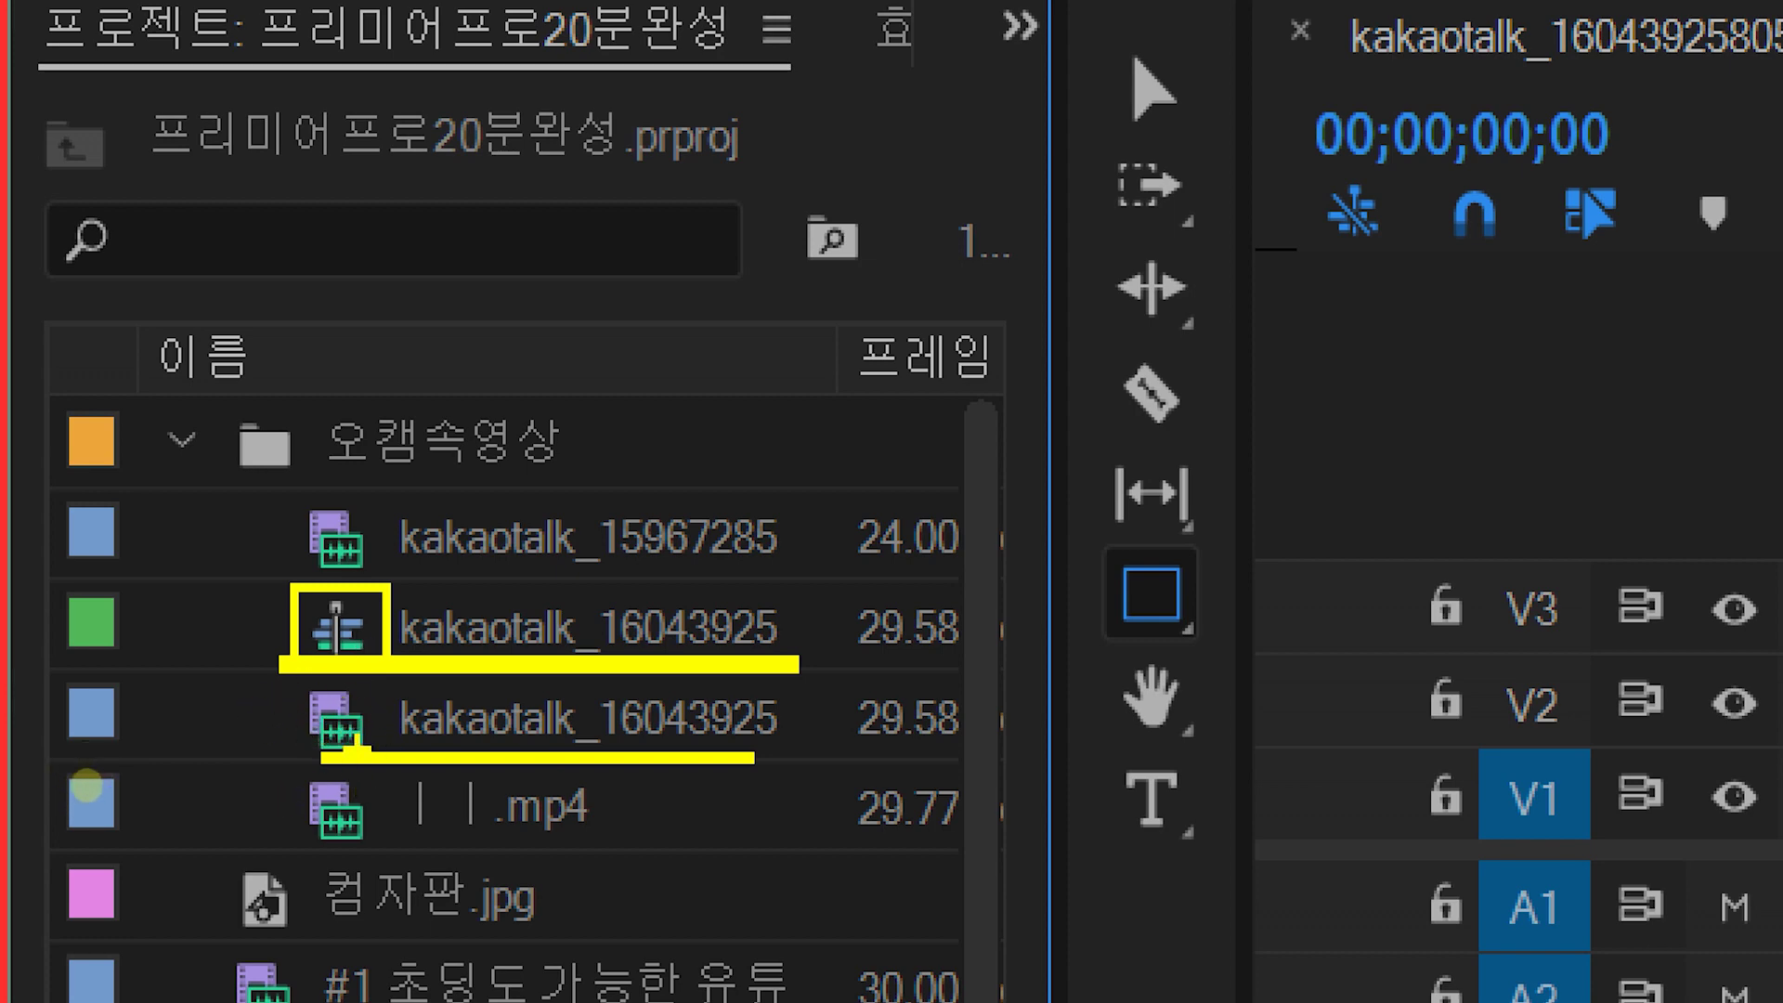
pyautogui.moveTo(276, 747)
pyautogui.mouseDown()
pyautogui.moveTo(206, 654)
pyautogui.moveTo(246, 625)
pyautogui.moveTo(249, 685)
pyautogui.mouseUp()
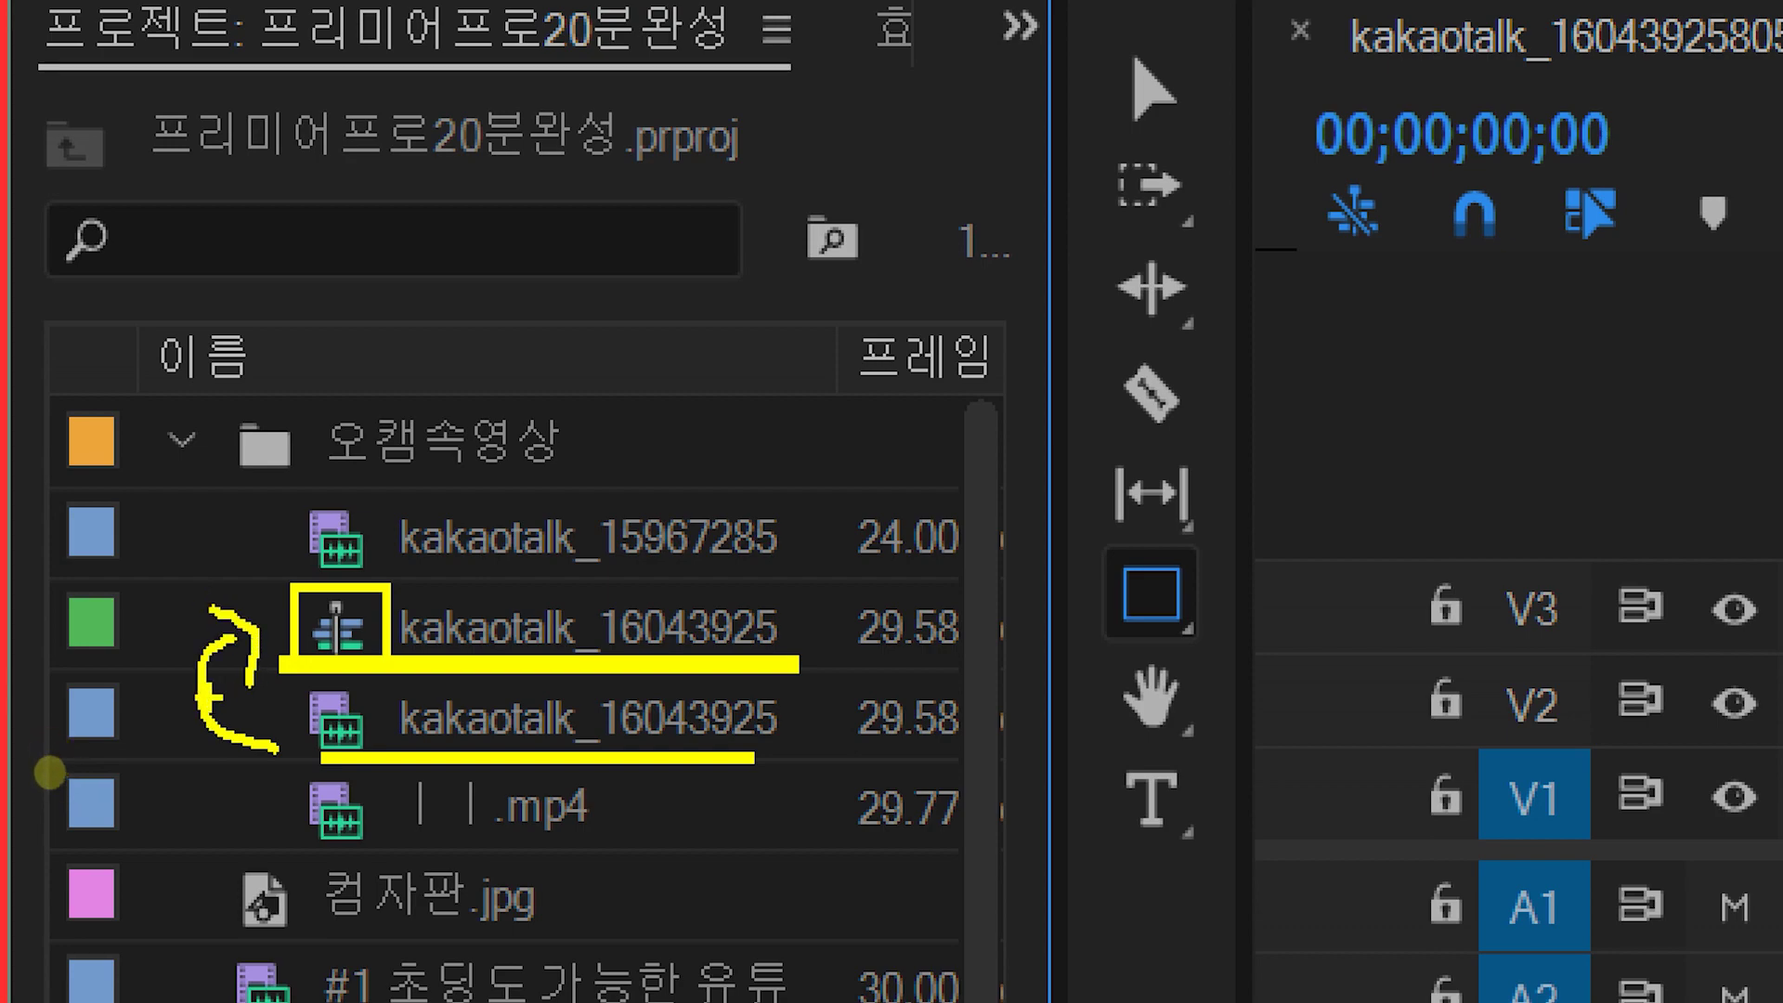
pyautogui.press('Escape')
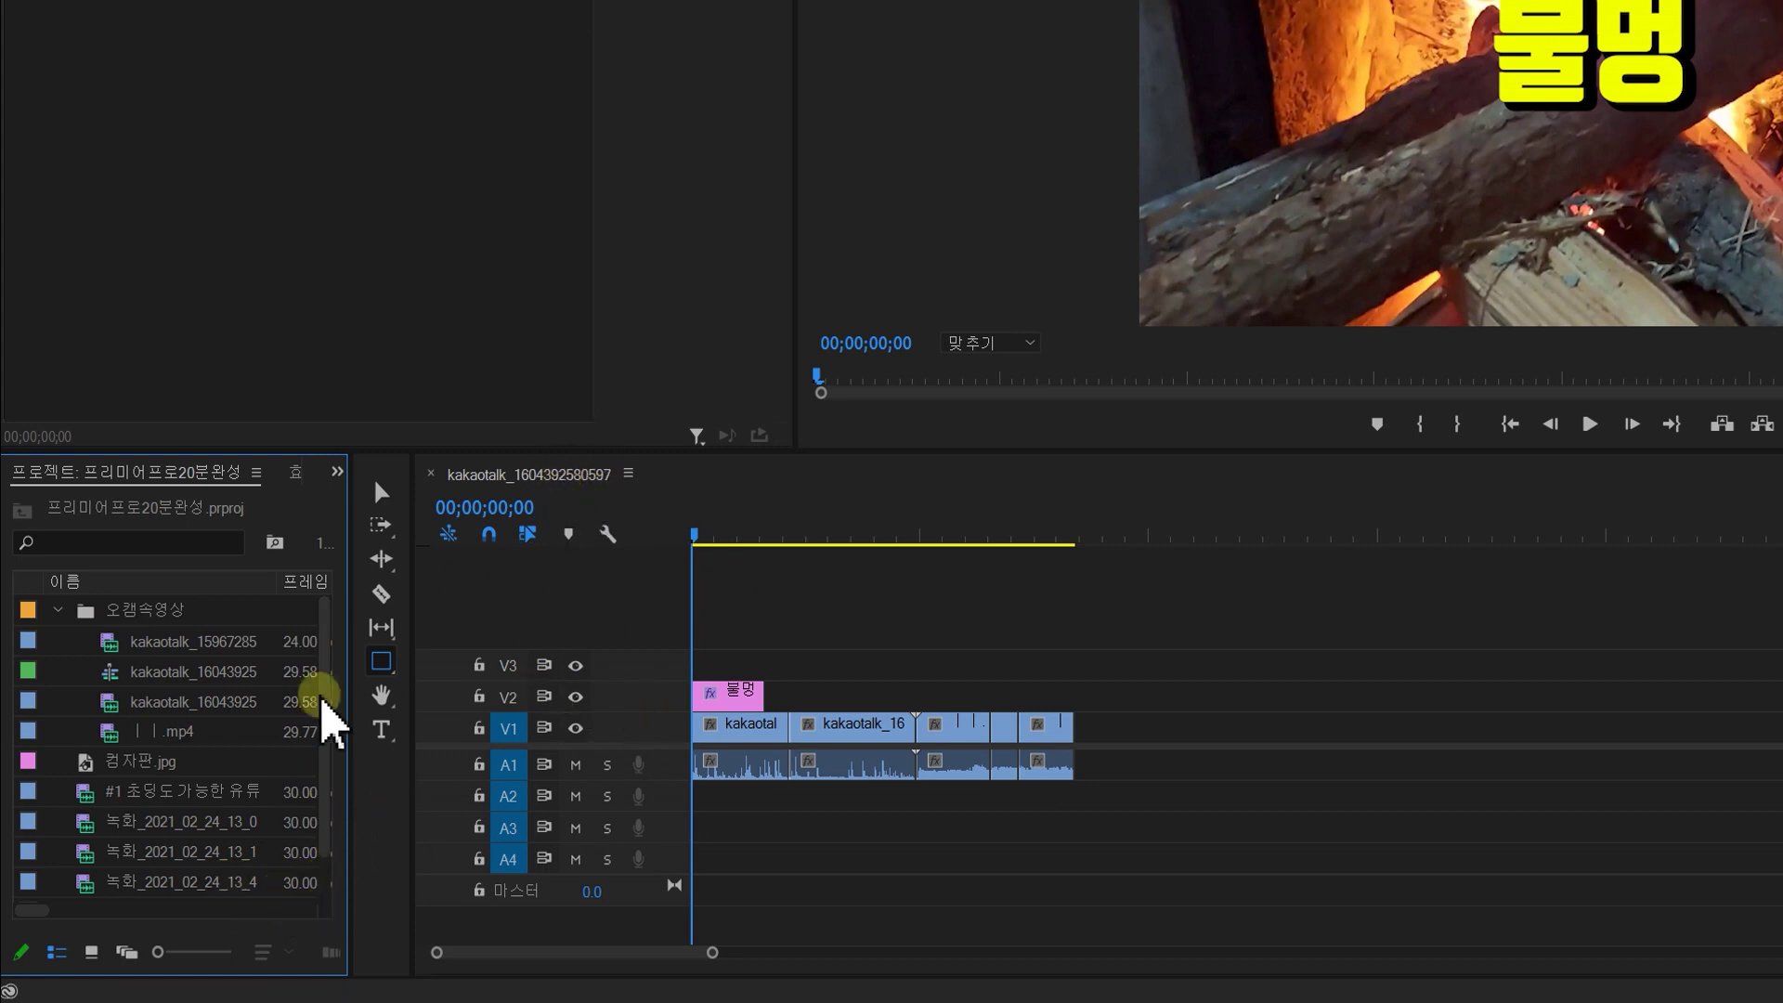
pyautogui.click(161, 676)
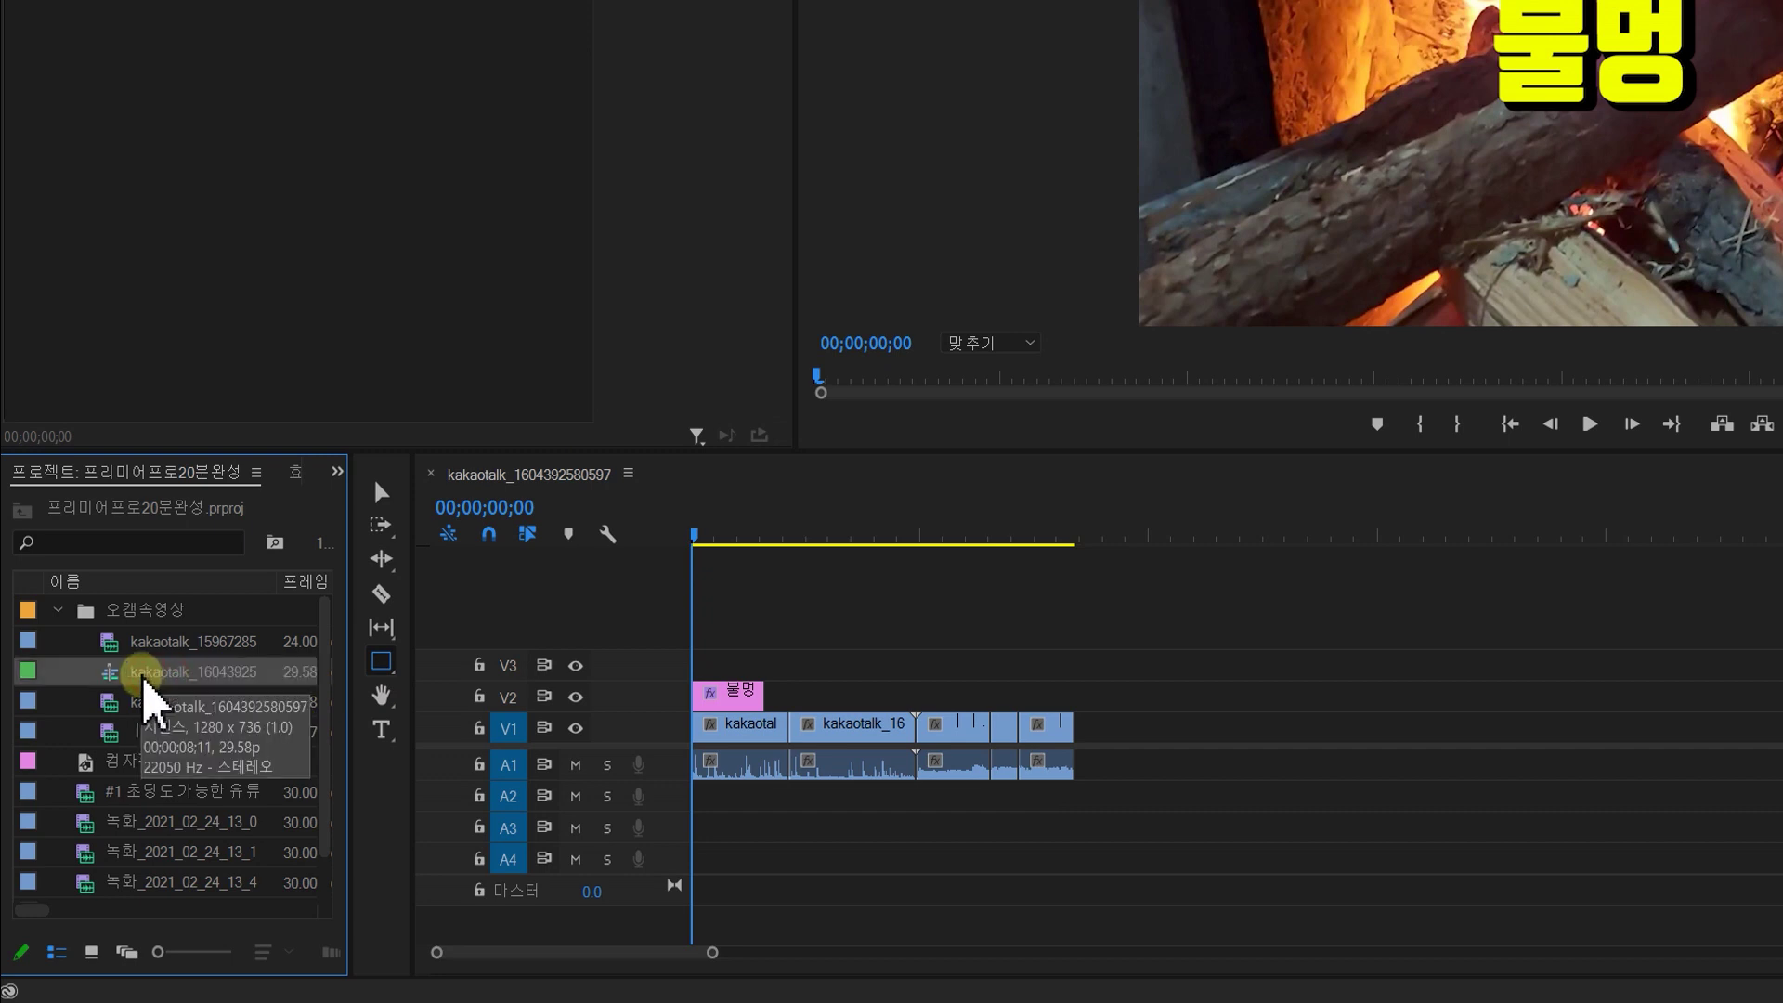
pyautogui.rightClick(144, 682)
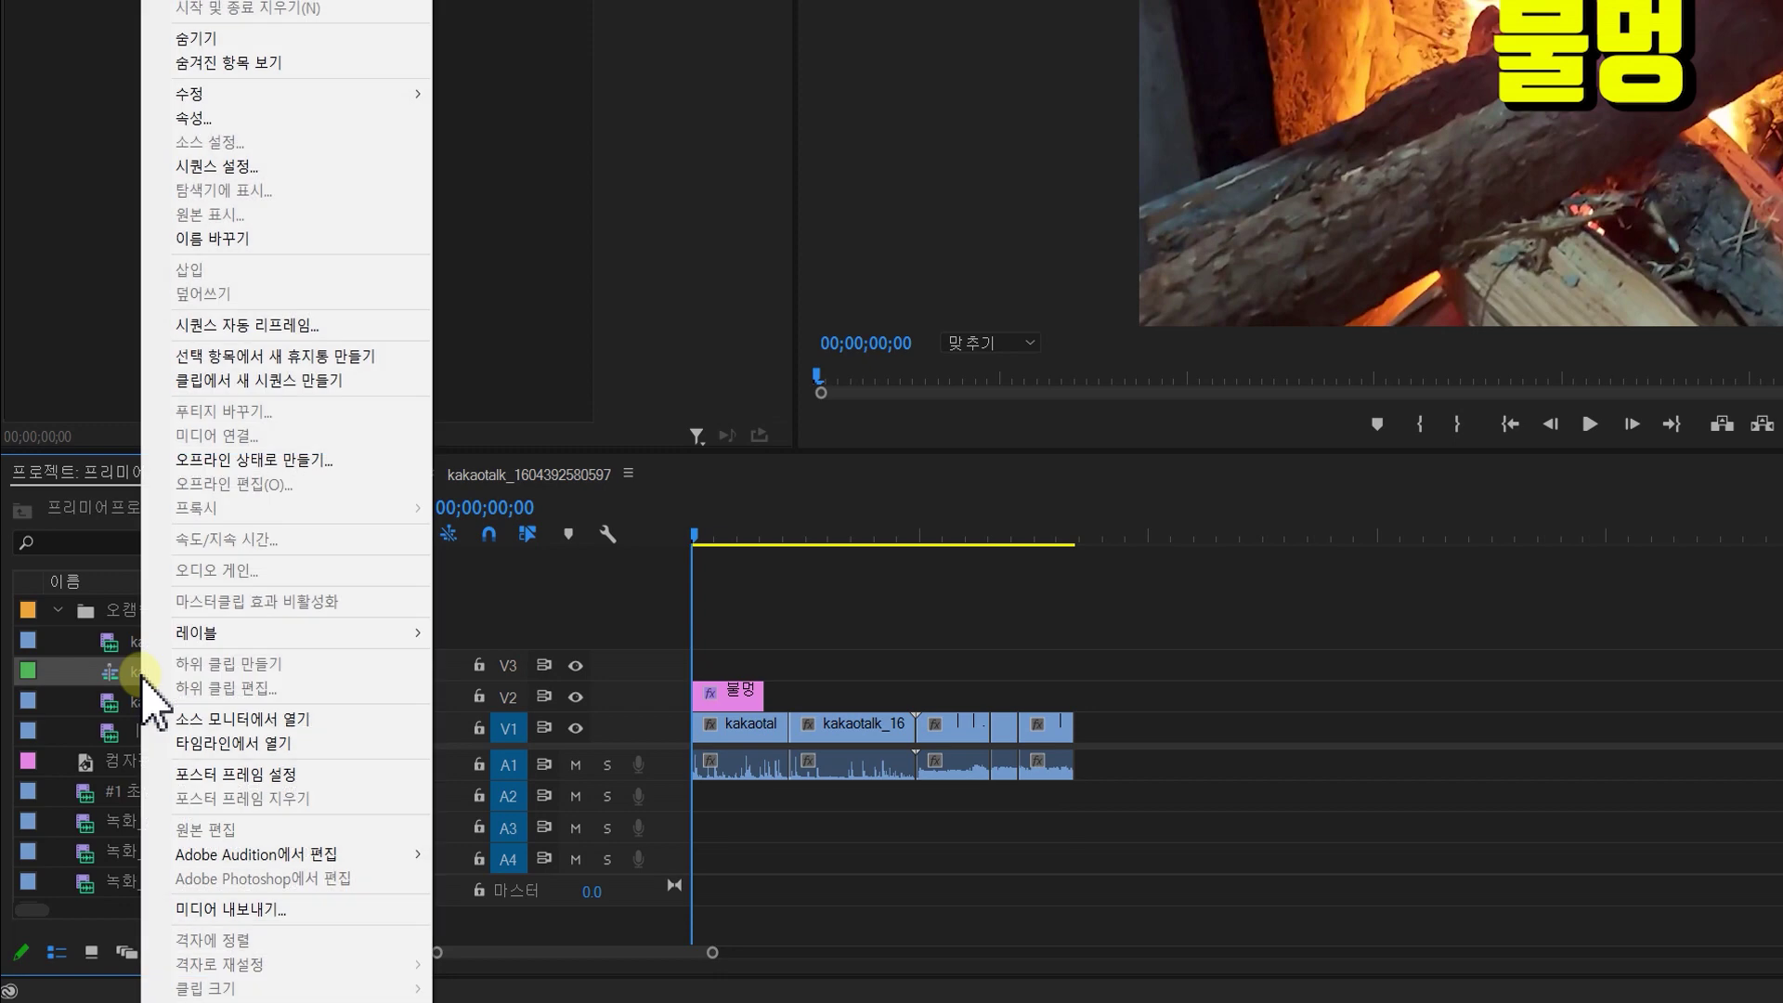
pyautogui.click(190, 239)
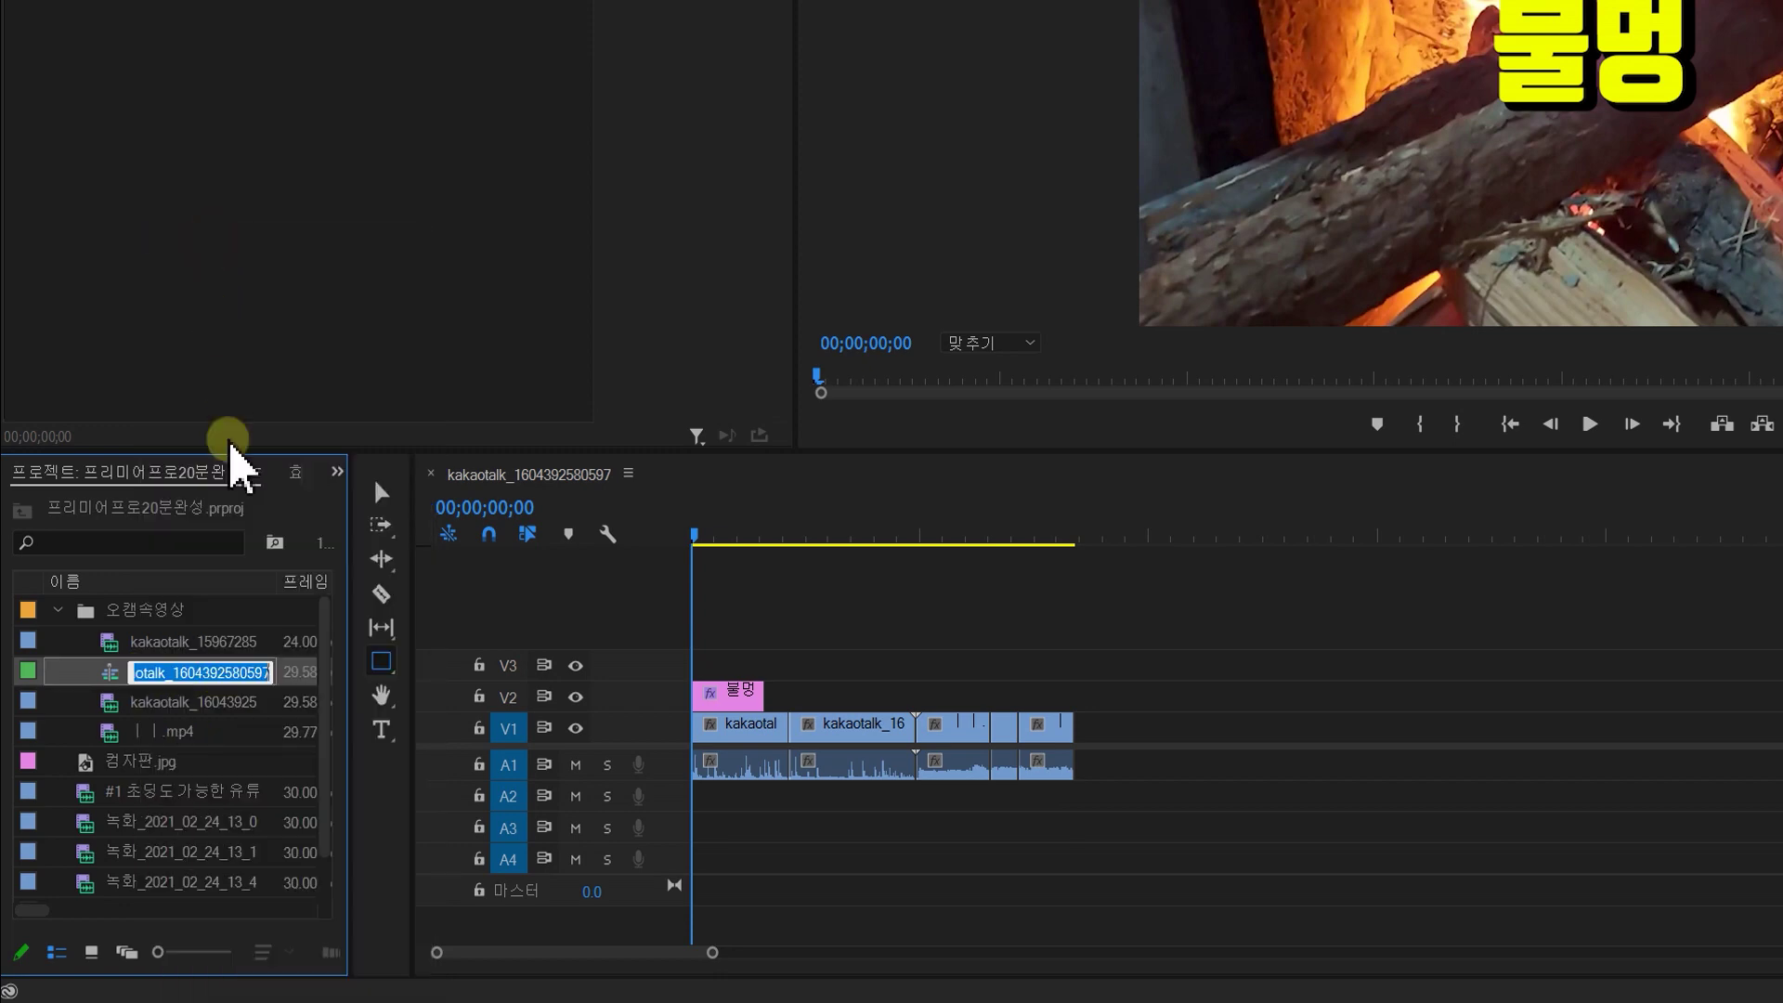
pyautogui.write('q')
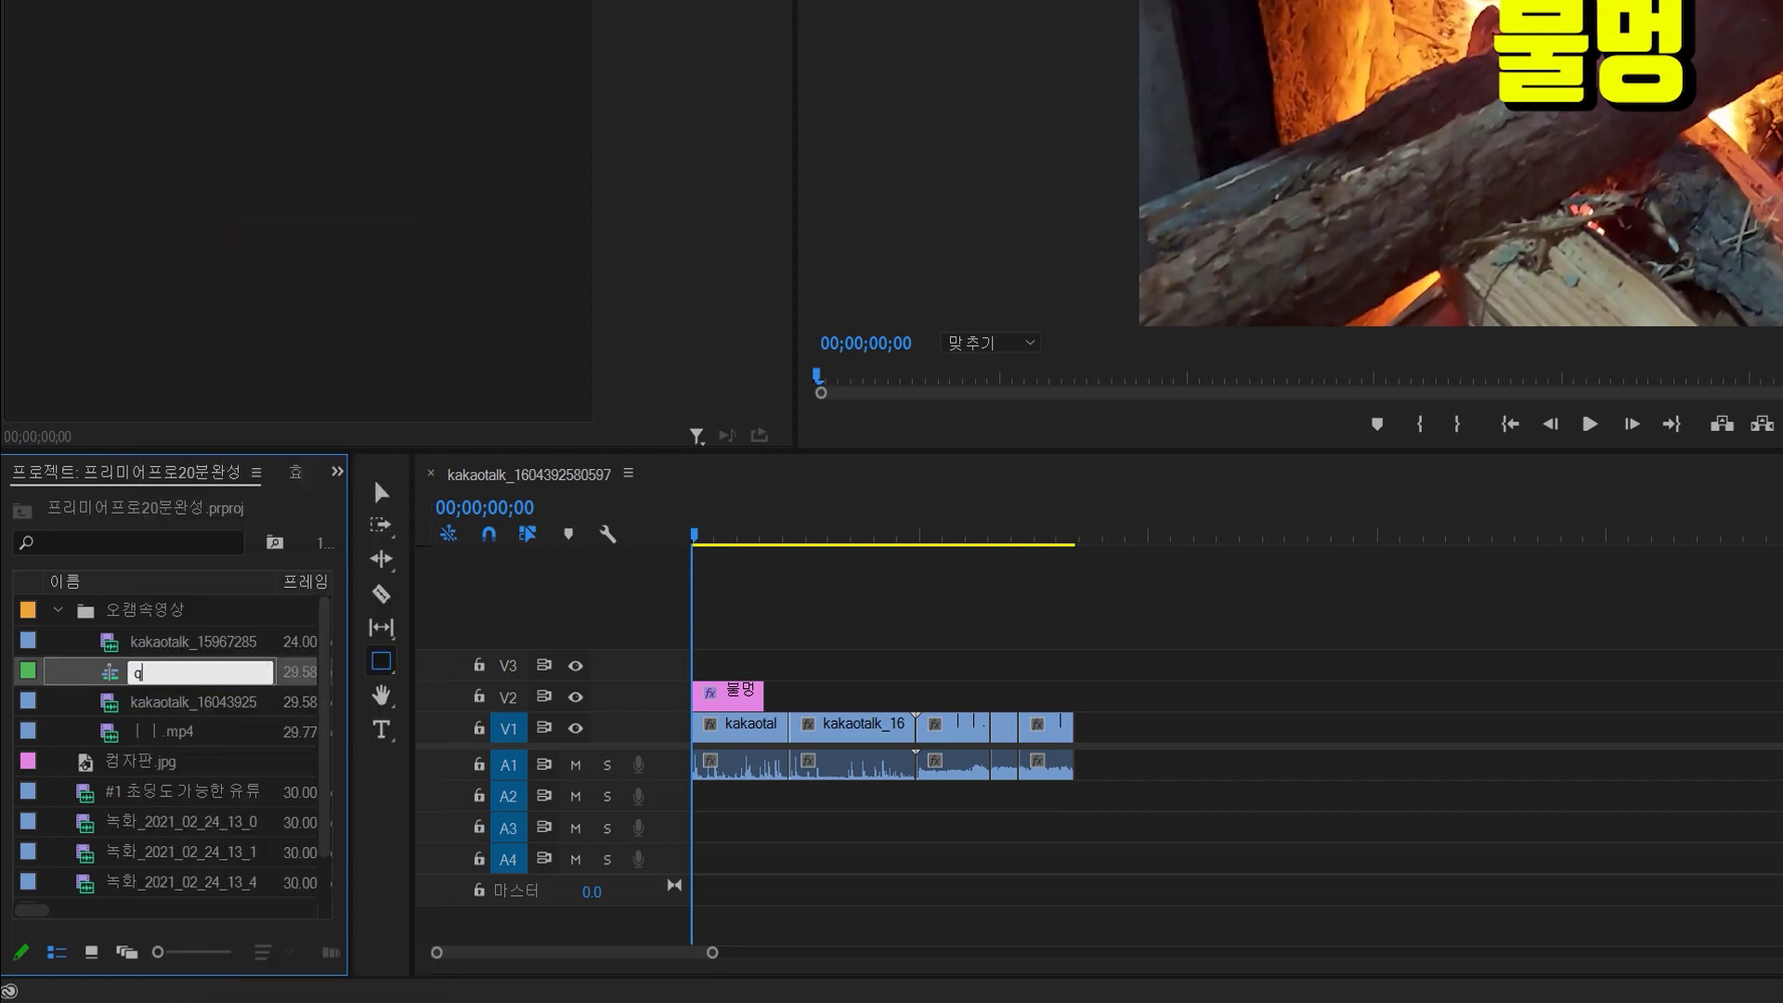
pyautogui.write('멍시컨스')
pyautogui.press('Return')
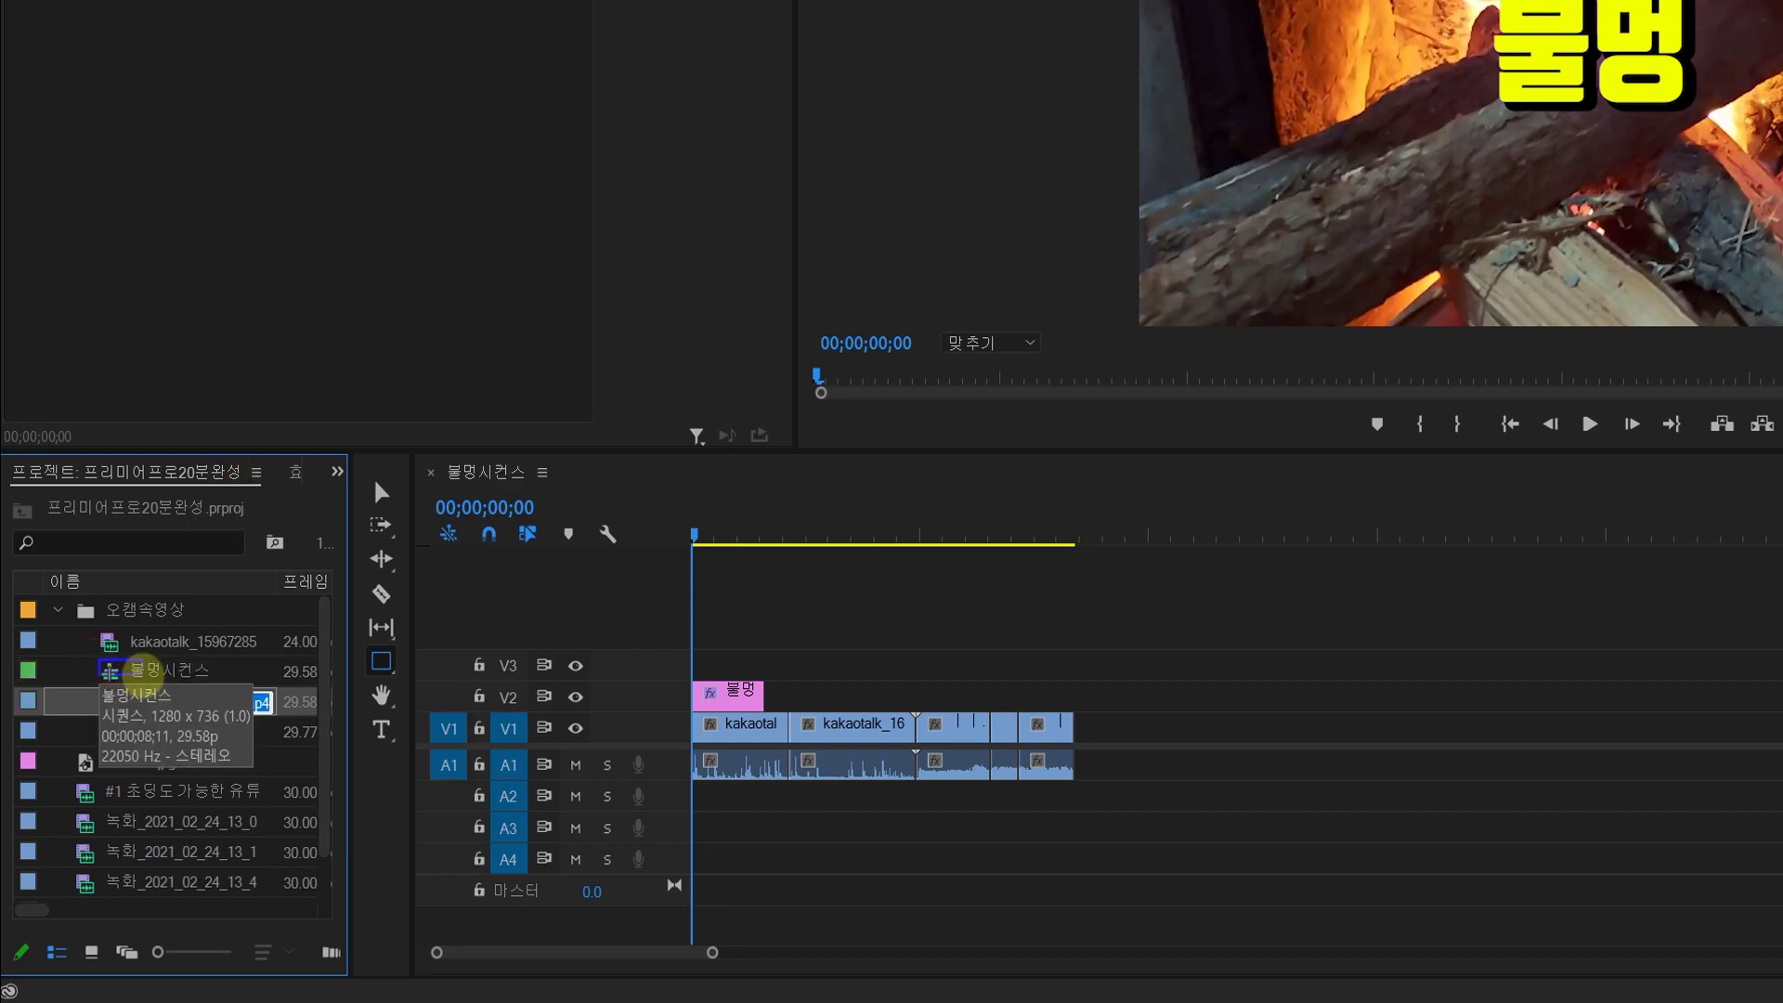
# Create the new sequence 시퀀스 02 with the DV - NTSC 표준 48kHz preset, and switch to 불멍시컨스 and back
pyautogui.moveTo(195, 675); pyautogui.dragTo(498, 477)
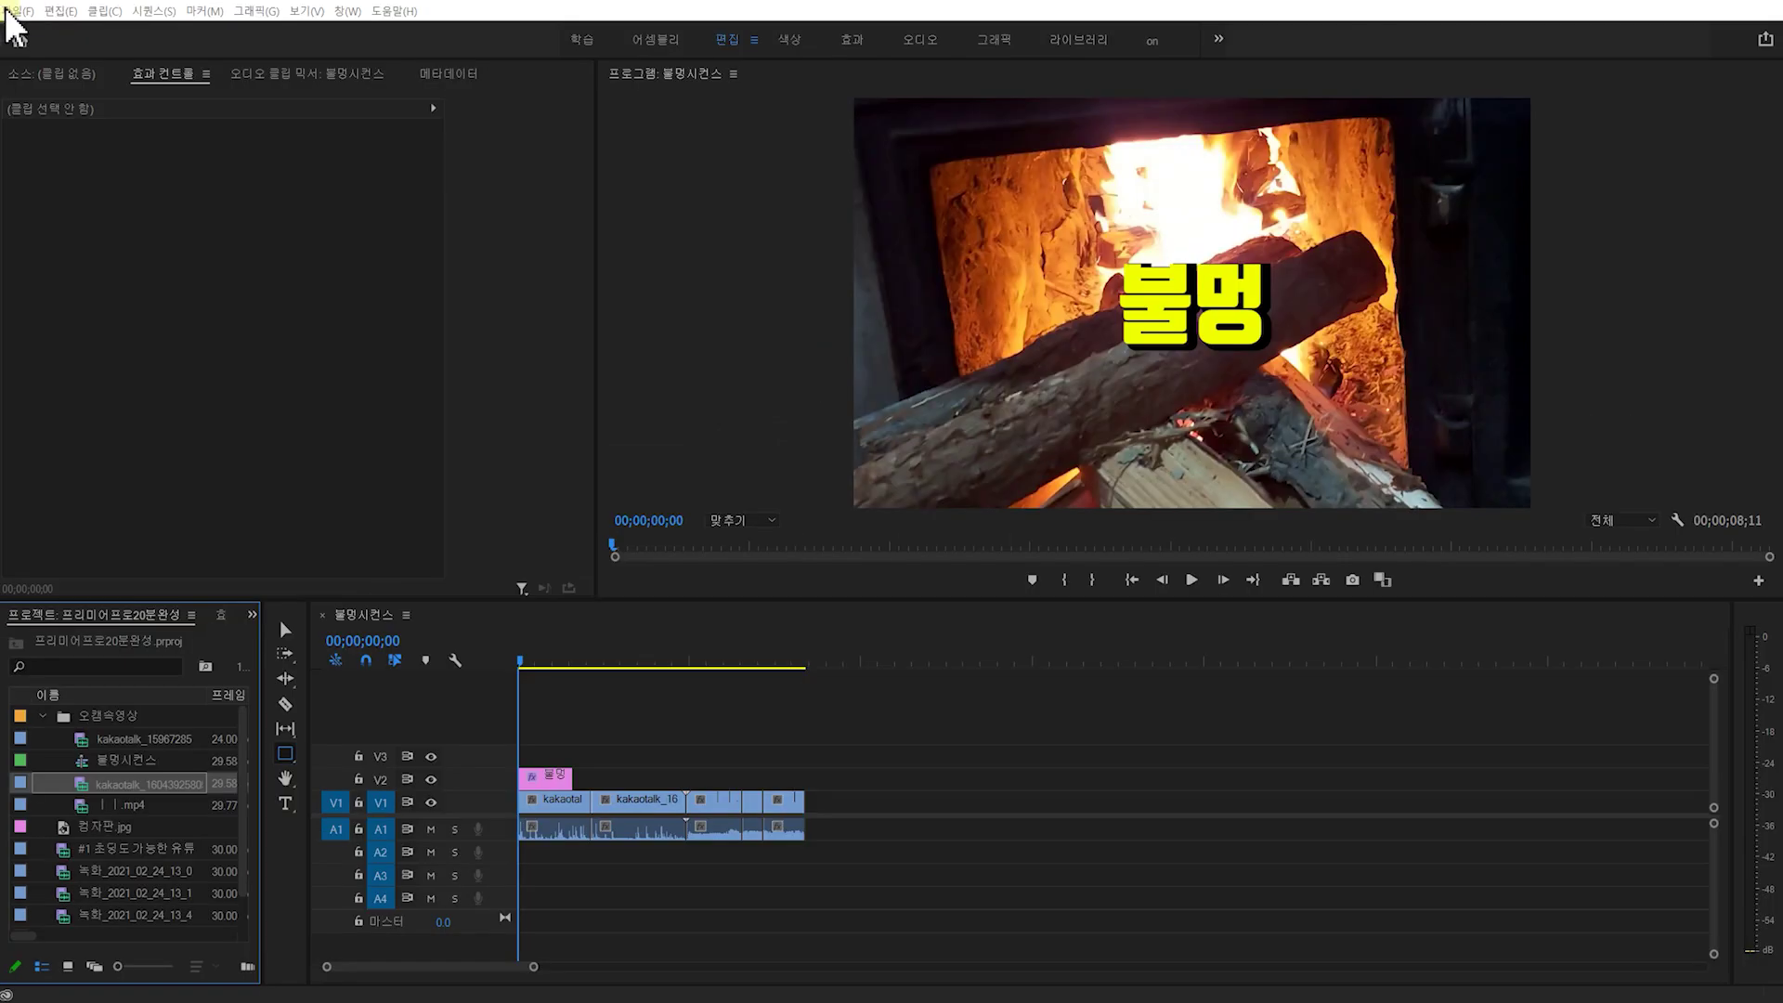
pyautogui.click(17, 11)
pyautogui.moveTo(19, 31)
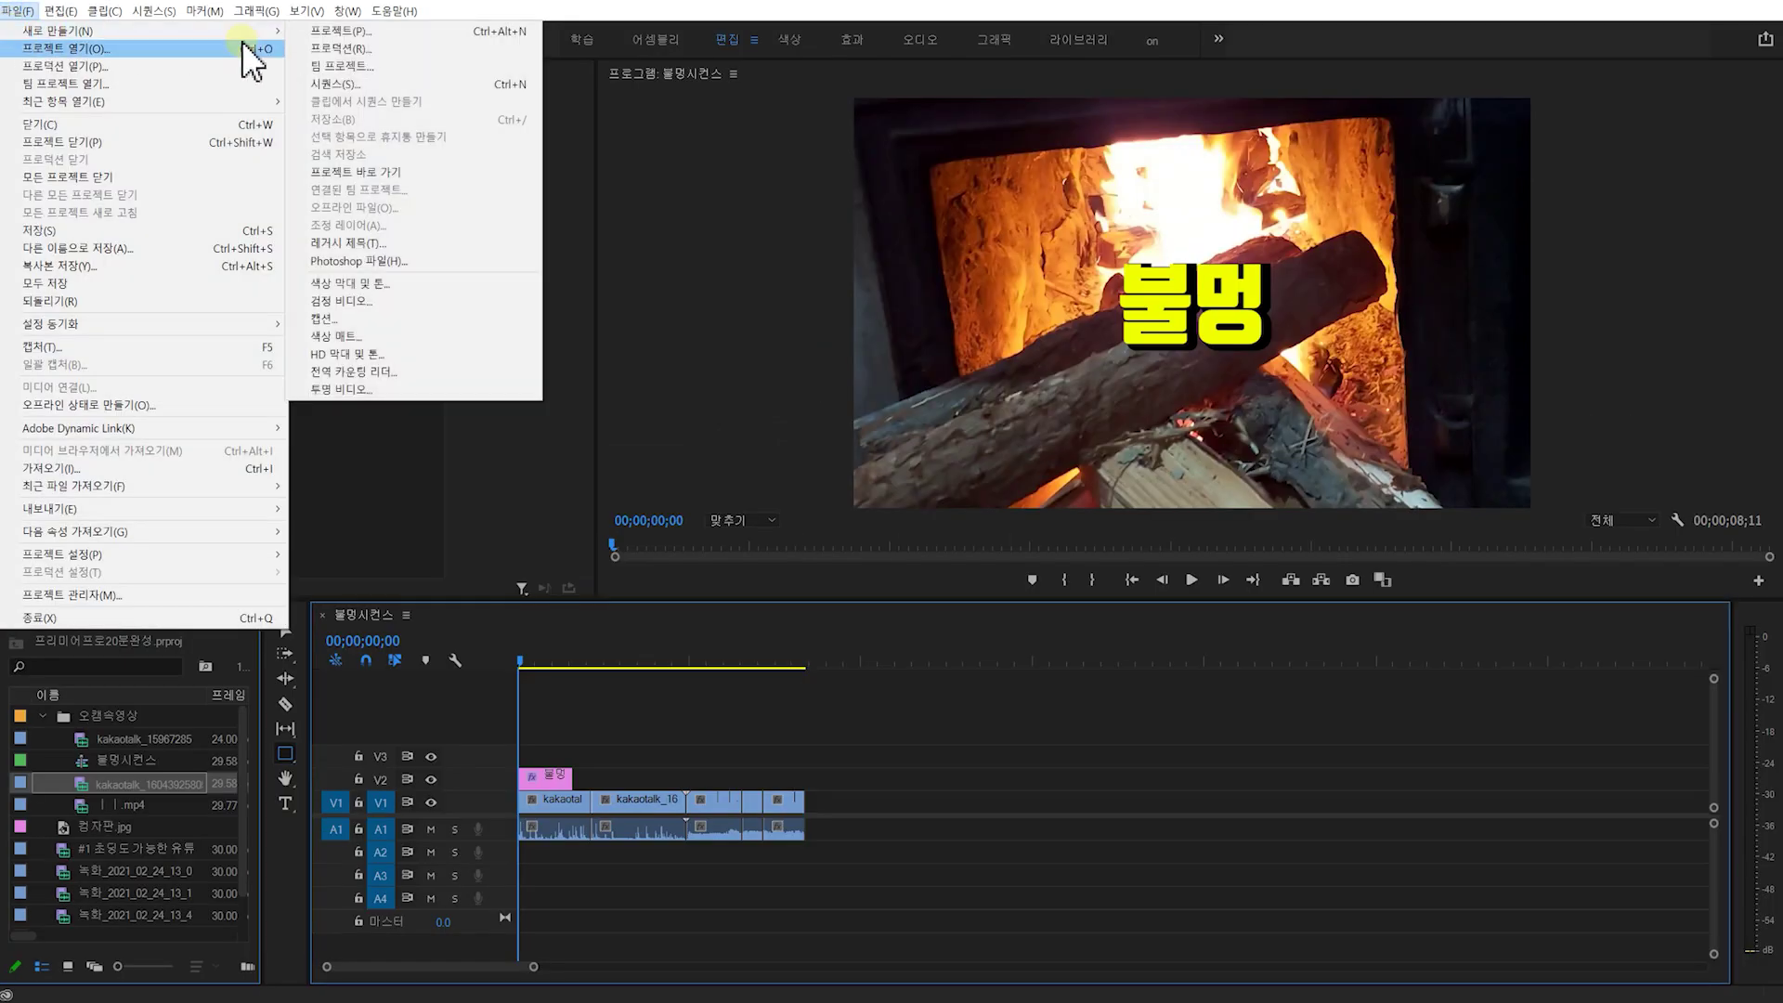
pyautogui.click(310, 82)
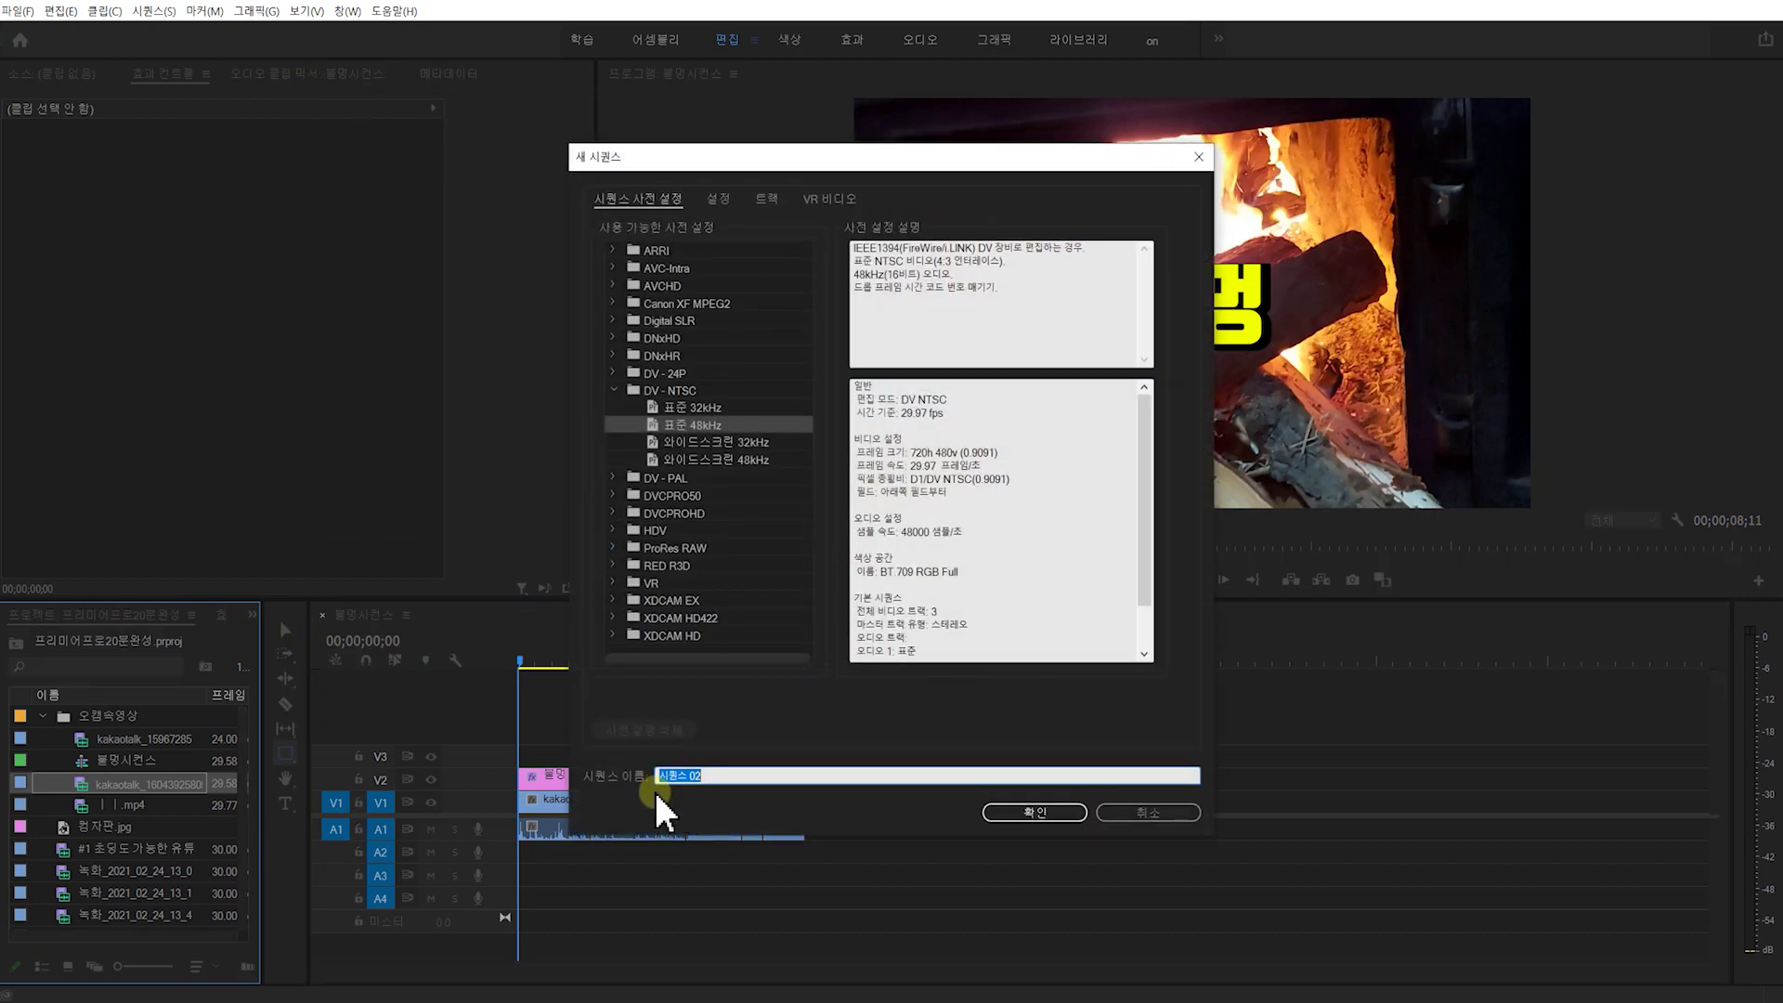
pyautogui.click(1040, 813)
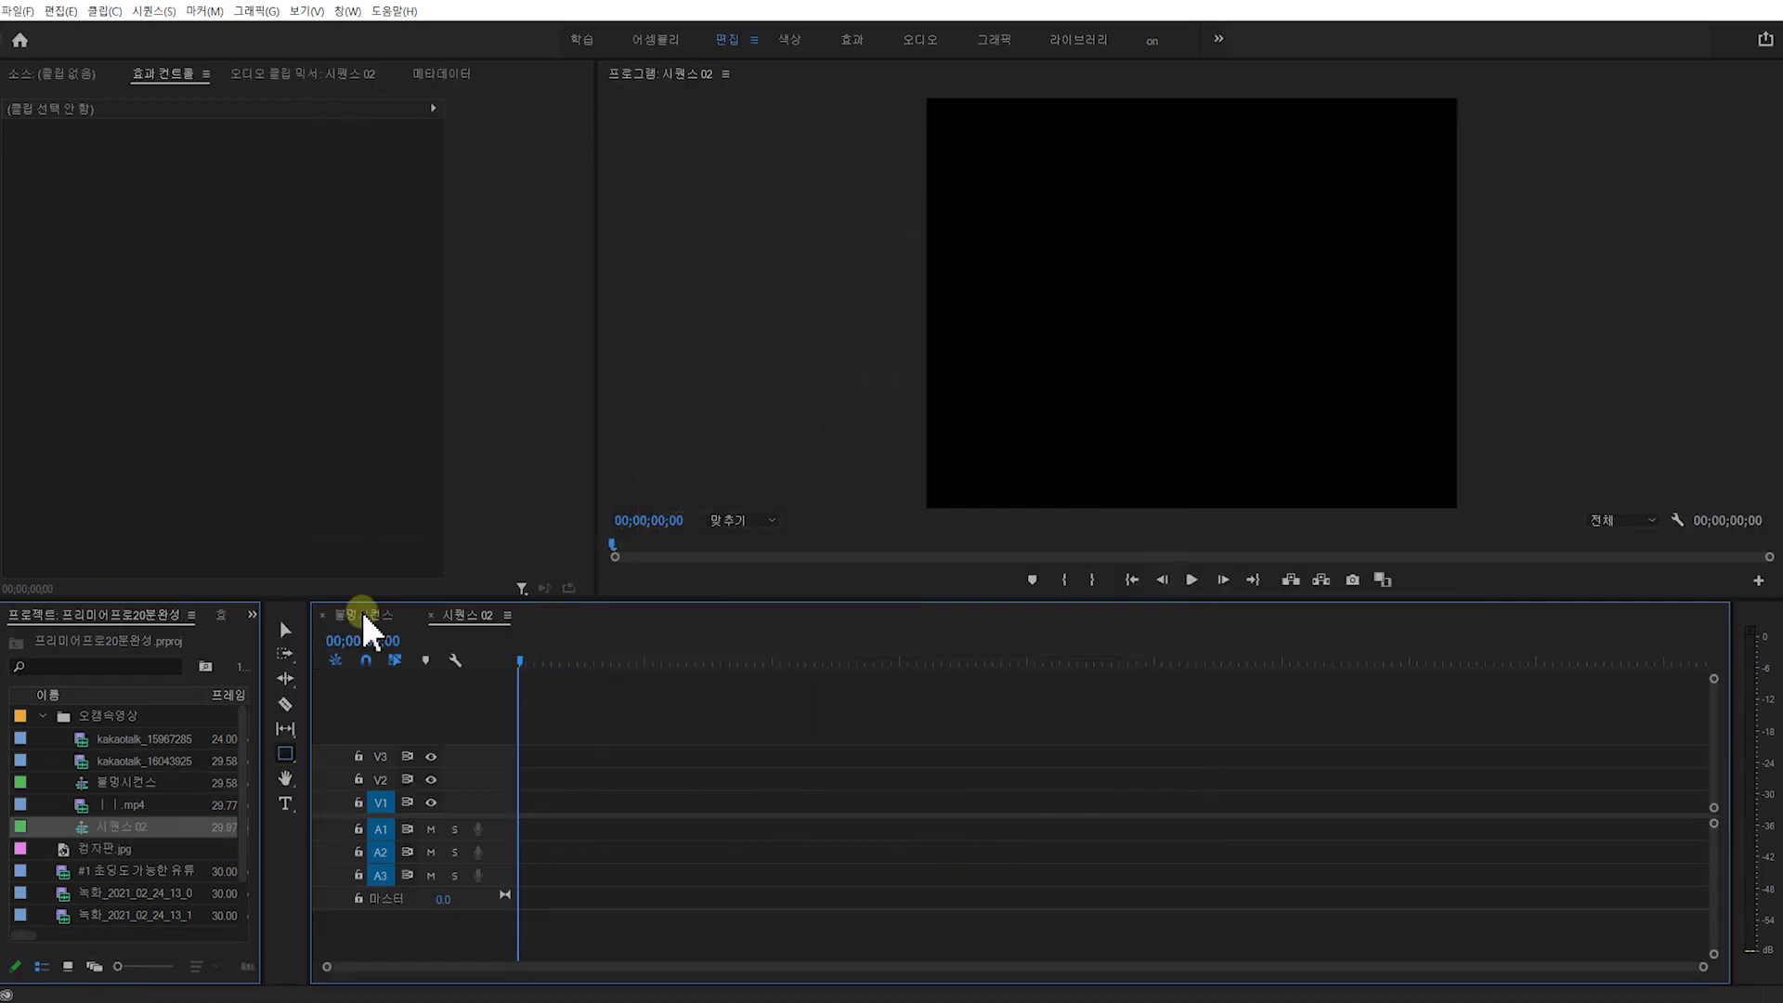
pyautogui.click(362, 615)
pyautogui.click(462, 617)
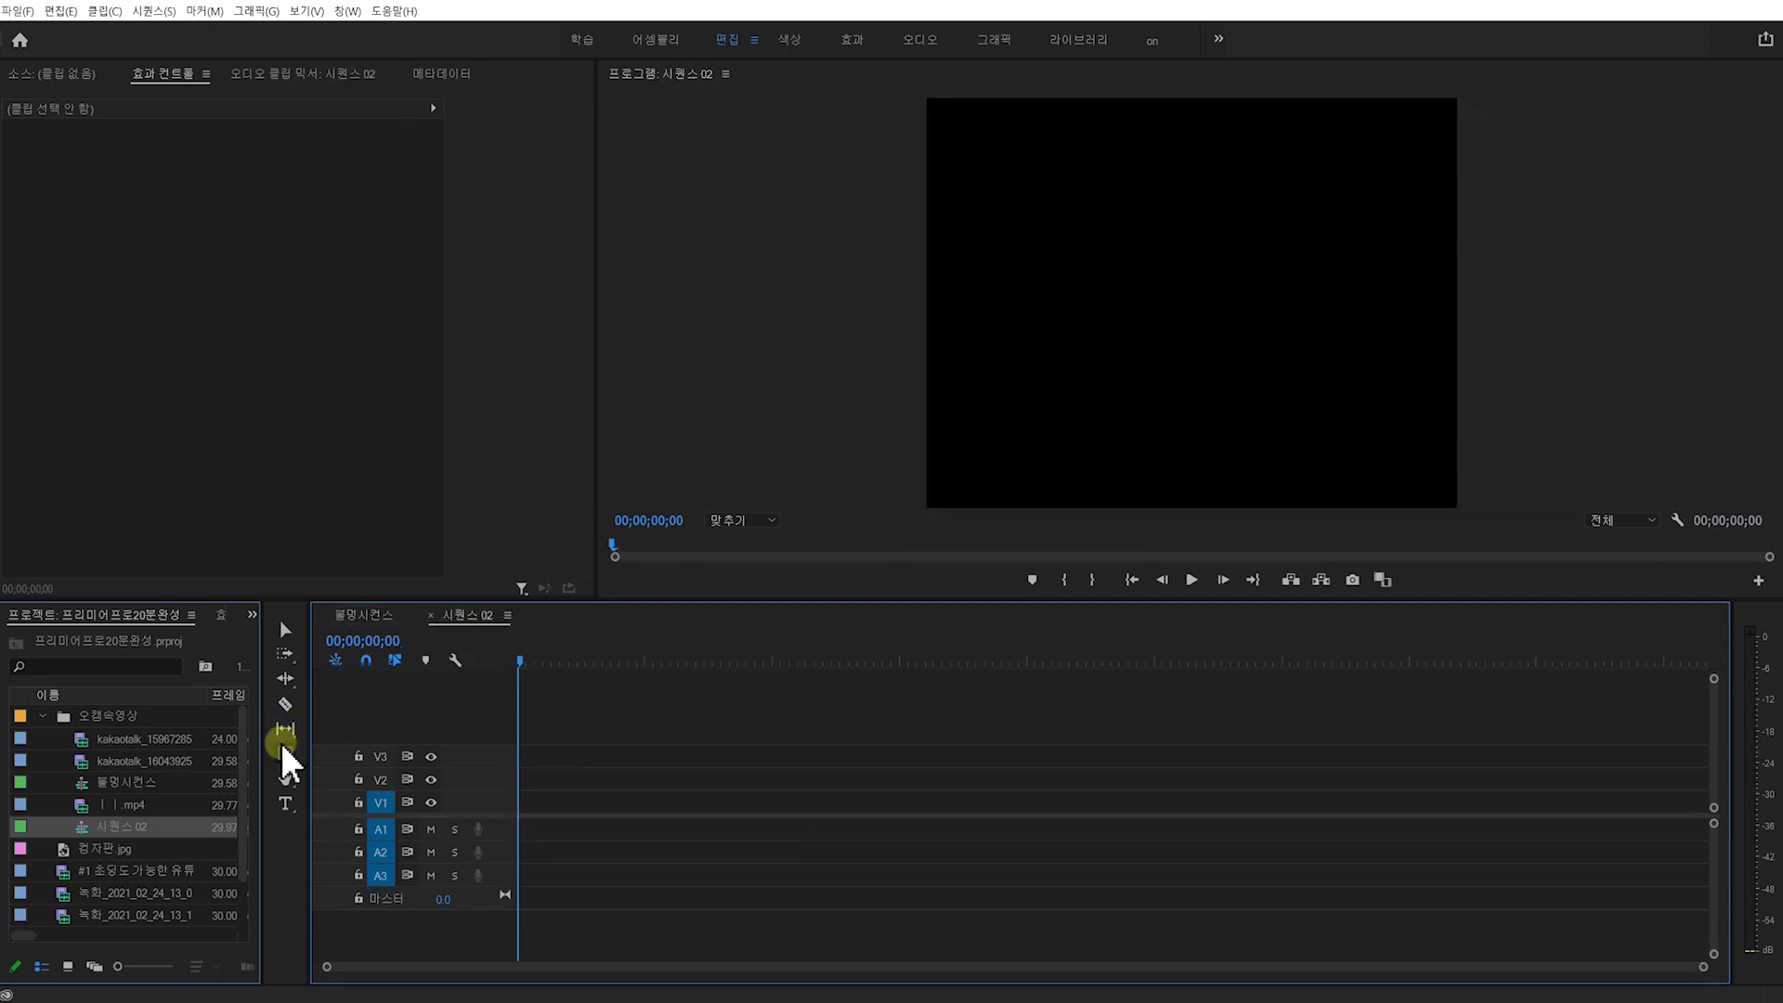
# Try placing the #1 초딩도 가능한 clip in 시퀀스 02 without matching the sequence settings to it, and undo the placement
pyautogui.click(85, 873)
pyautogui.moveTo(84, 876)
pyautogui.mouseDown()
pyautogui.moveTo(303, 873)
pyautogui.moveTo(58, 878)
pyautogui.mouseUp()
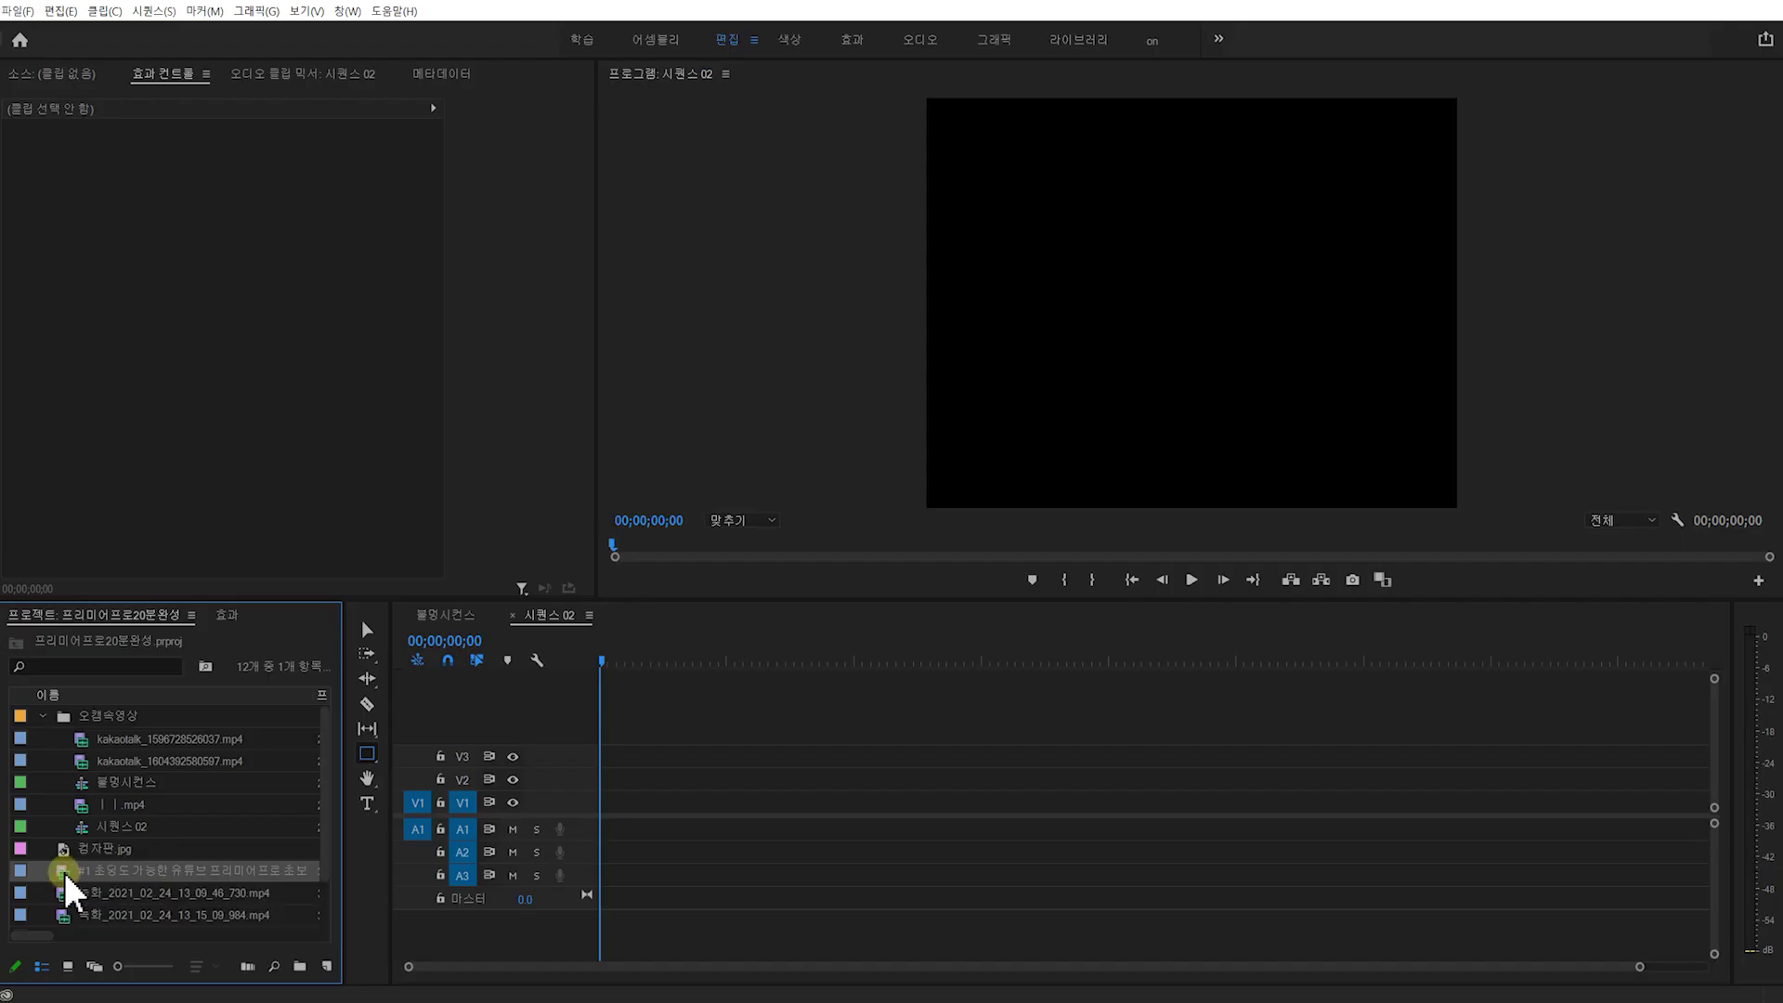
pyautogui.moveTo(67, 877); pyautogui.dragTo(563, 807)
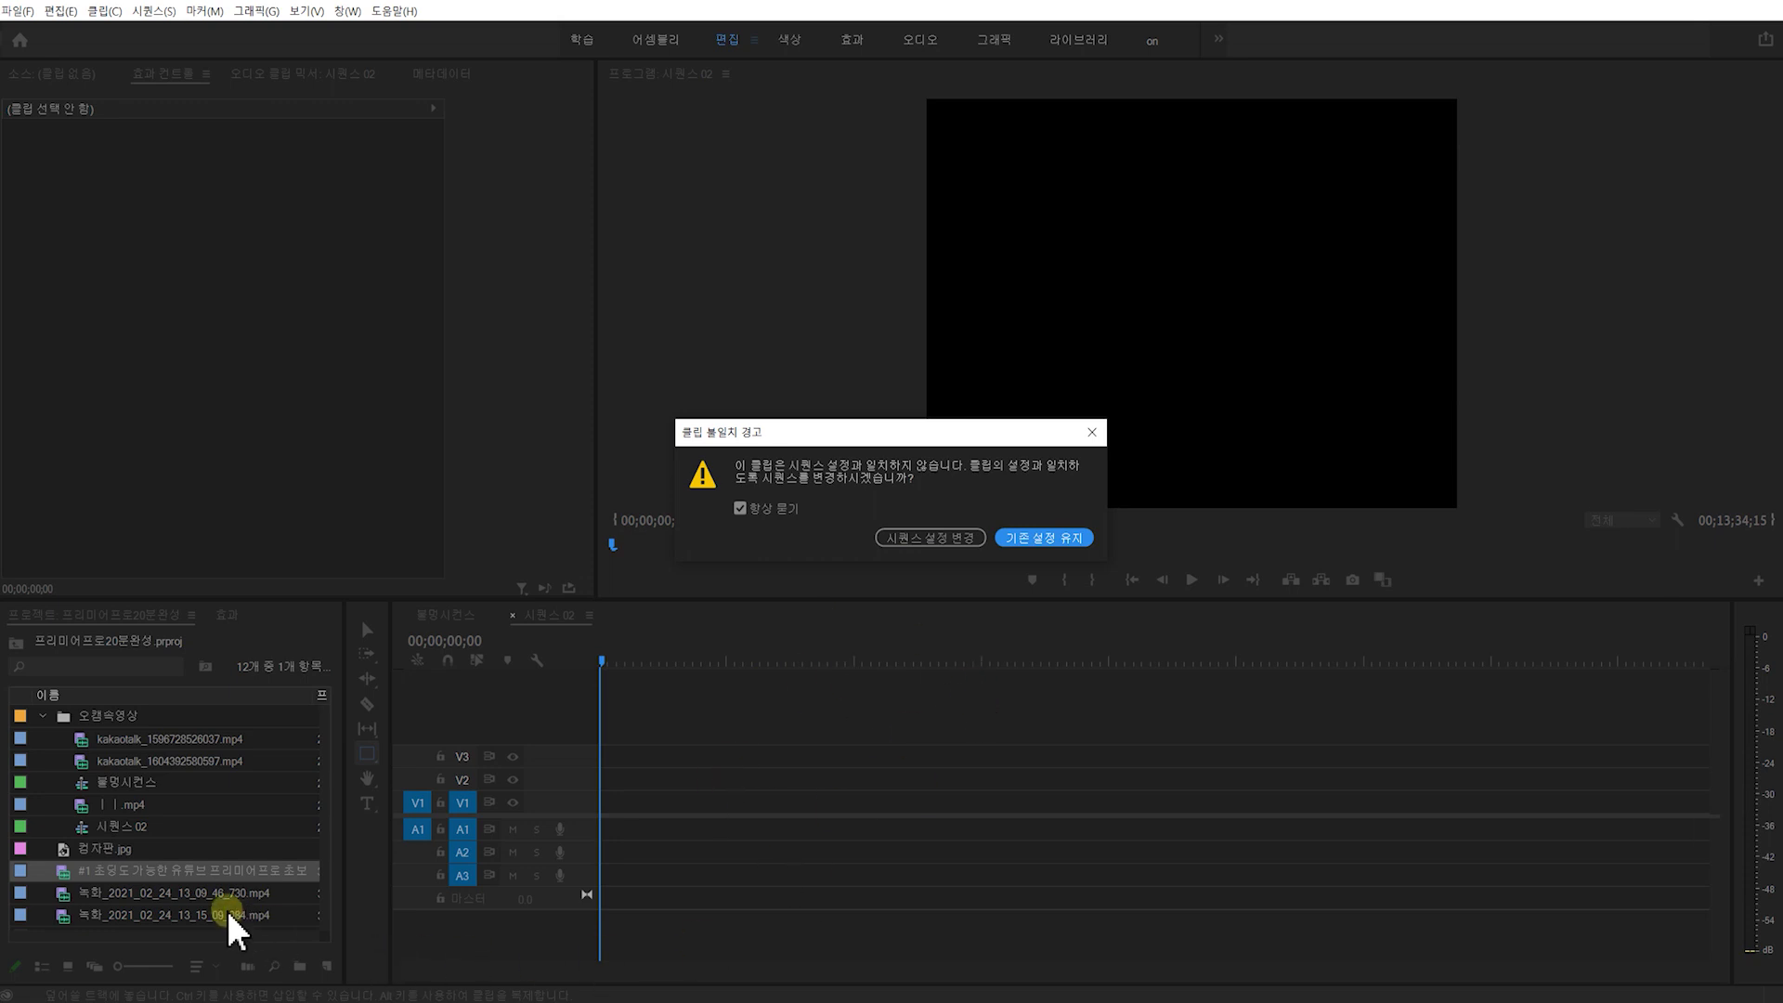
pyautogui.click(1092, 436)
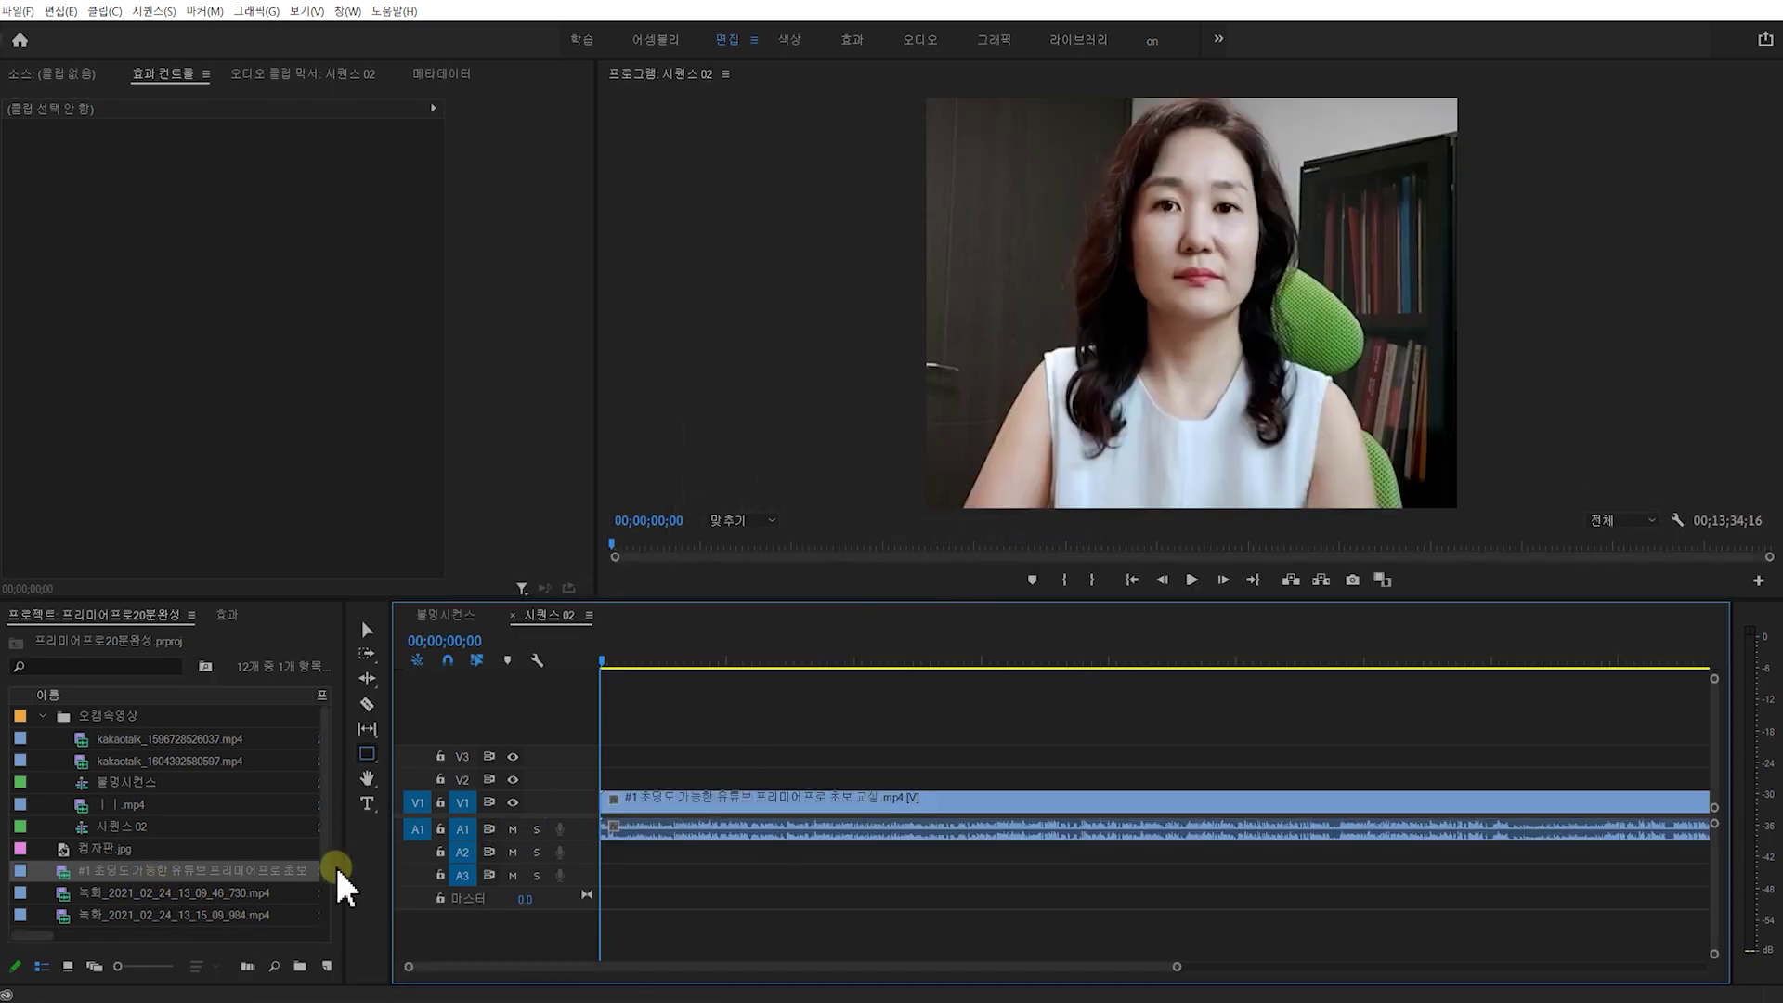
pyautogui.hotkey('ctrl', 'z')
# View the properties of the #1 초딩도 가능한 clip to examine its image size and frame rate
pyautogui.rightClick(115, 880)
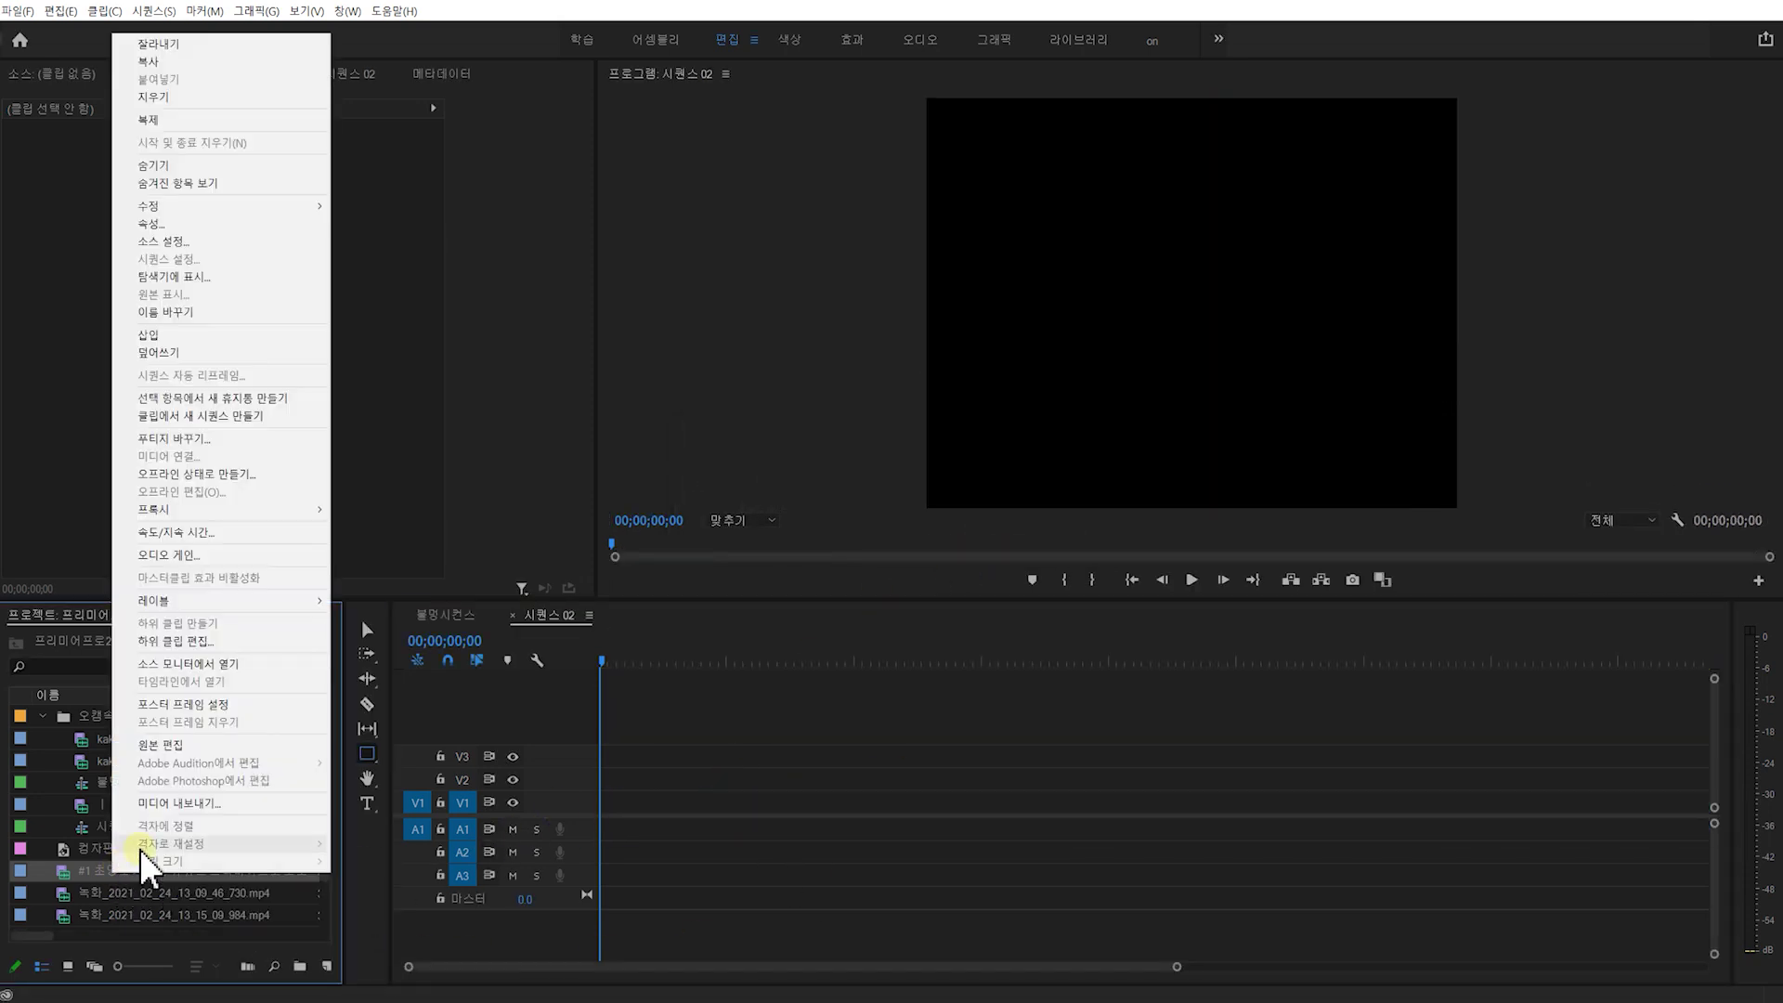
pyautogui.click(62, 876)
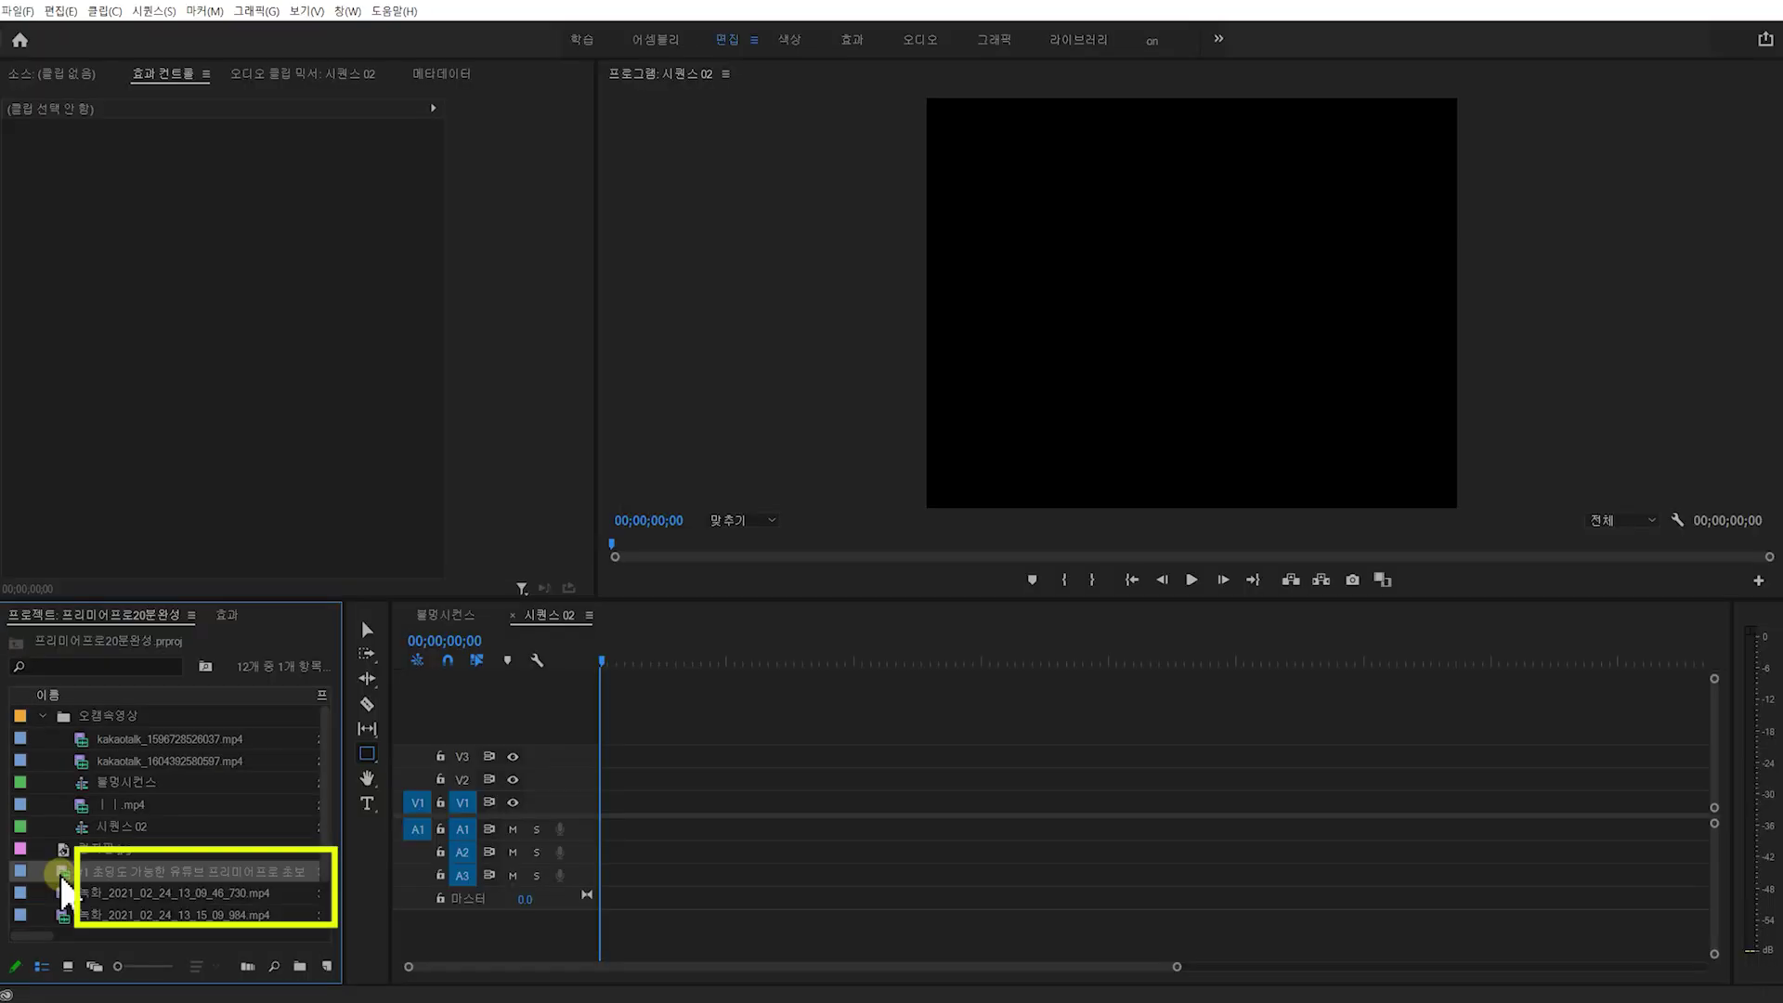
pyautogui.rightClick(96, 806)
pyautogui.click(140, 230)
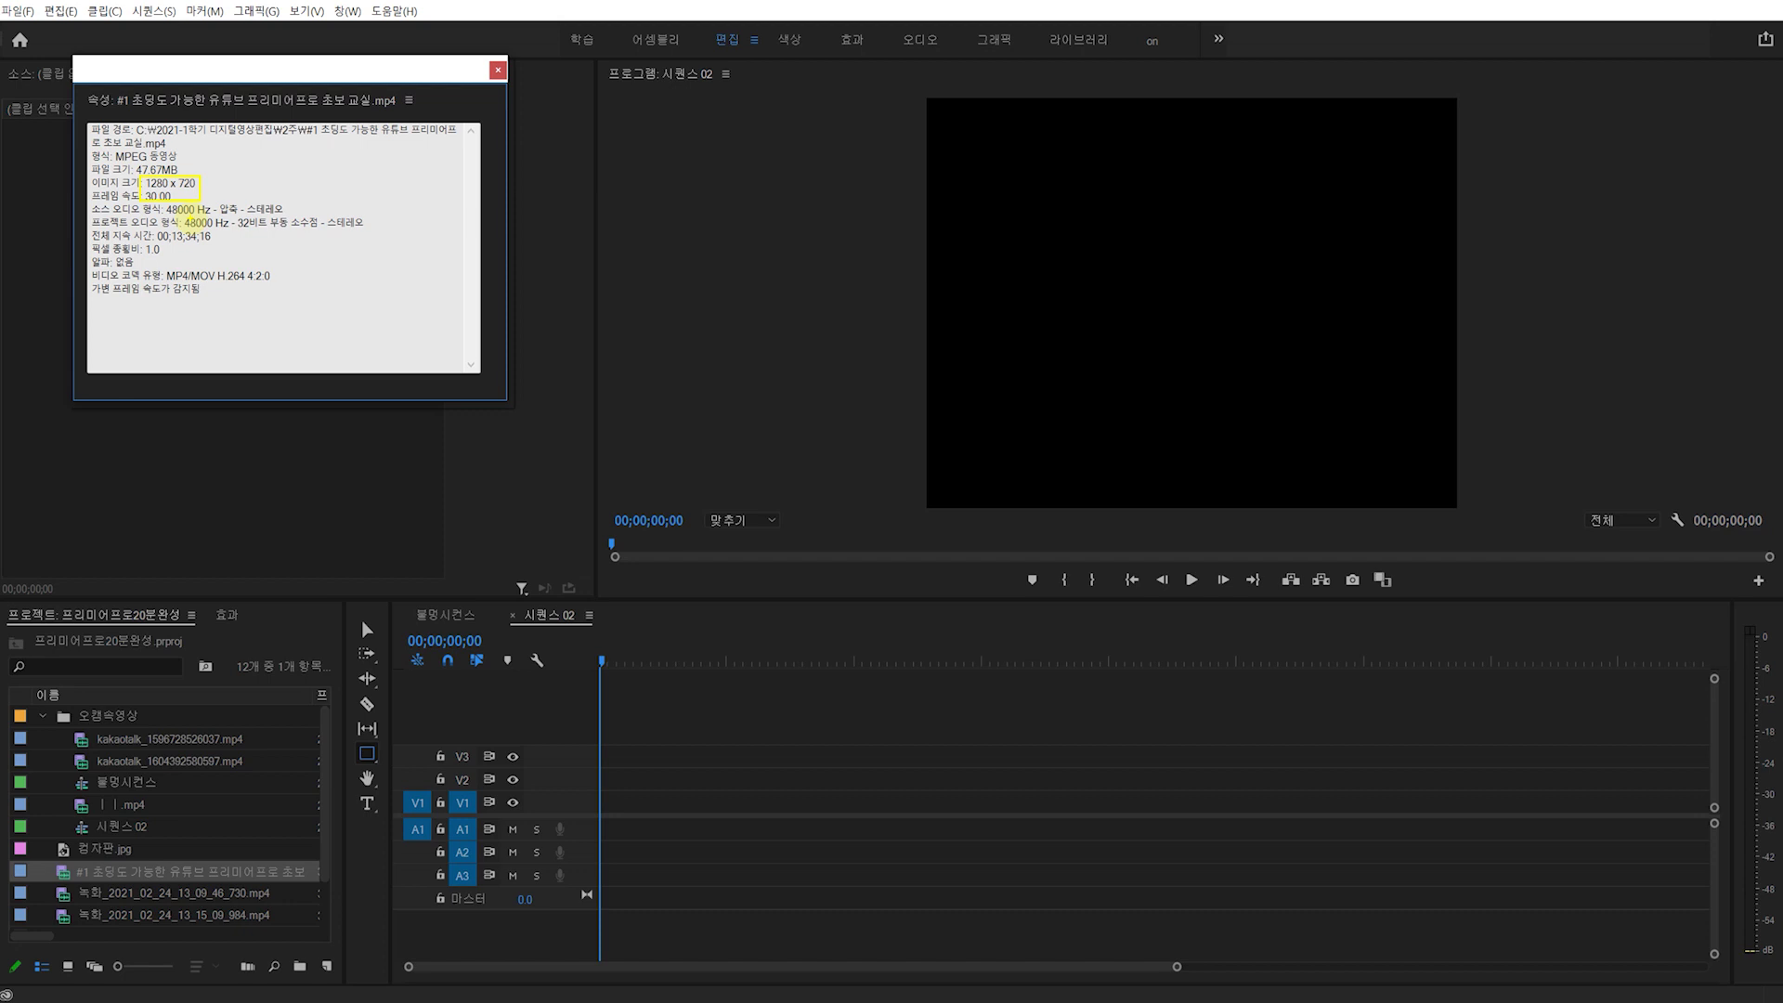
pyautogui.click(498, 69)
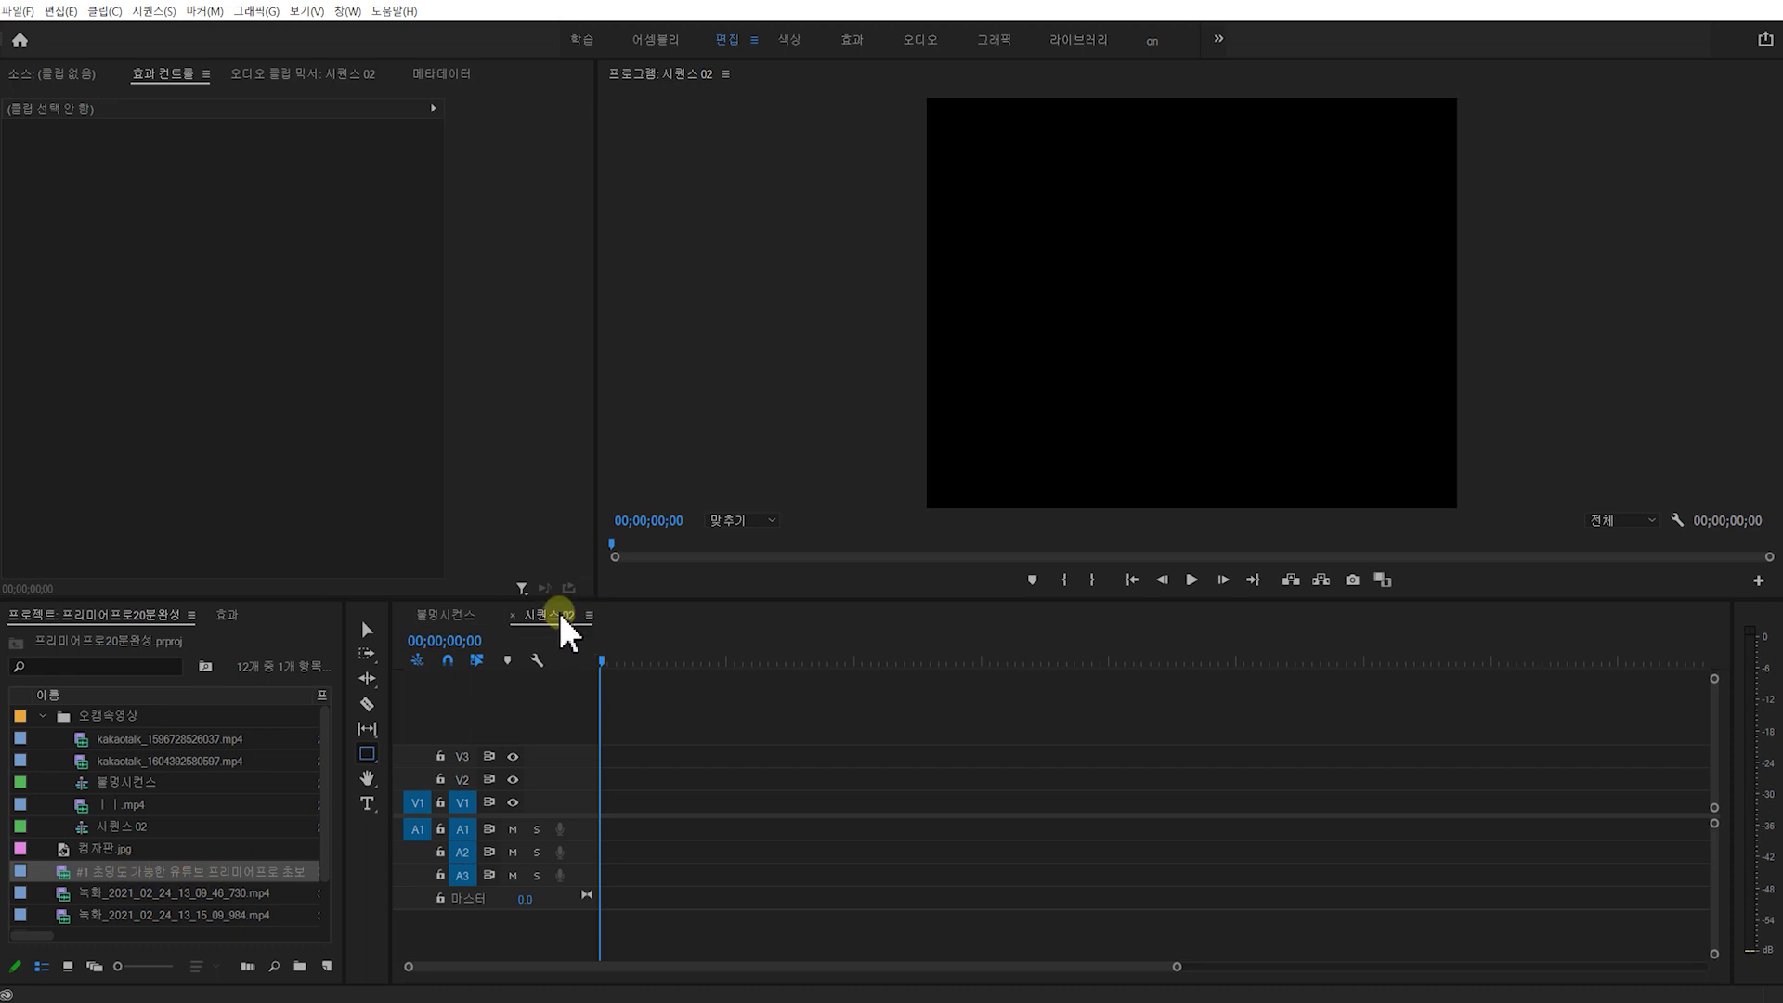
# Place the #1 초딩도 가능한 clip in 시퀀스 02, changing the sequence settings to match it, and rename the sequence 초딩도시컨스
pyautogui.moveTo(65, 880); pyautogui.dragTo(587, 808)
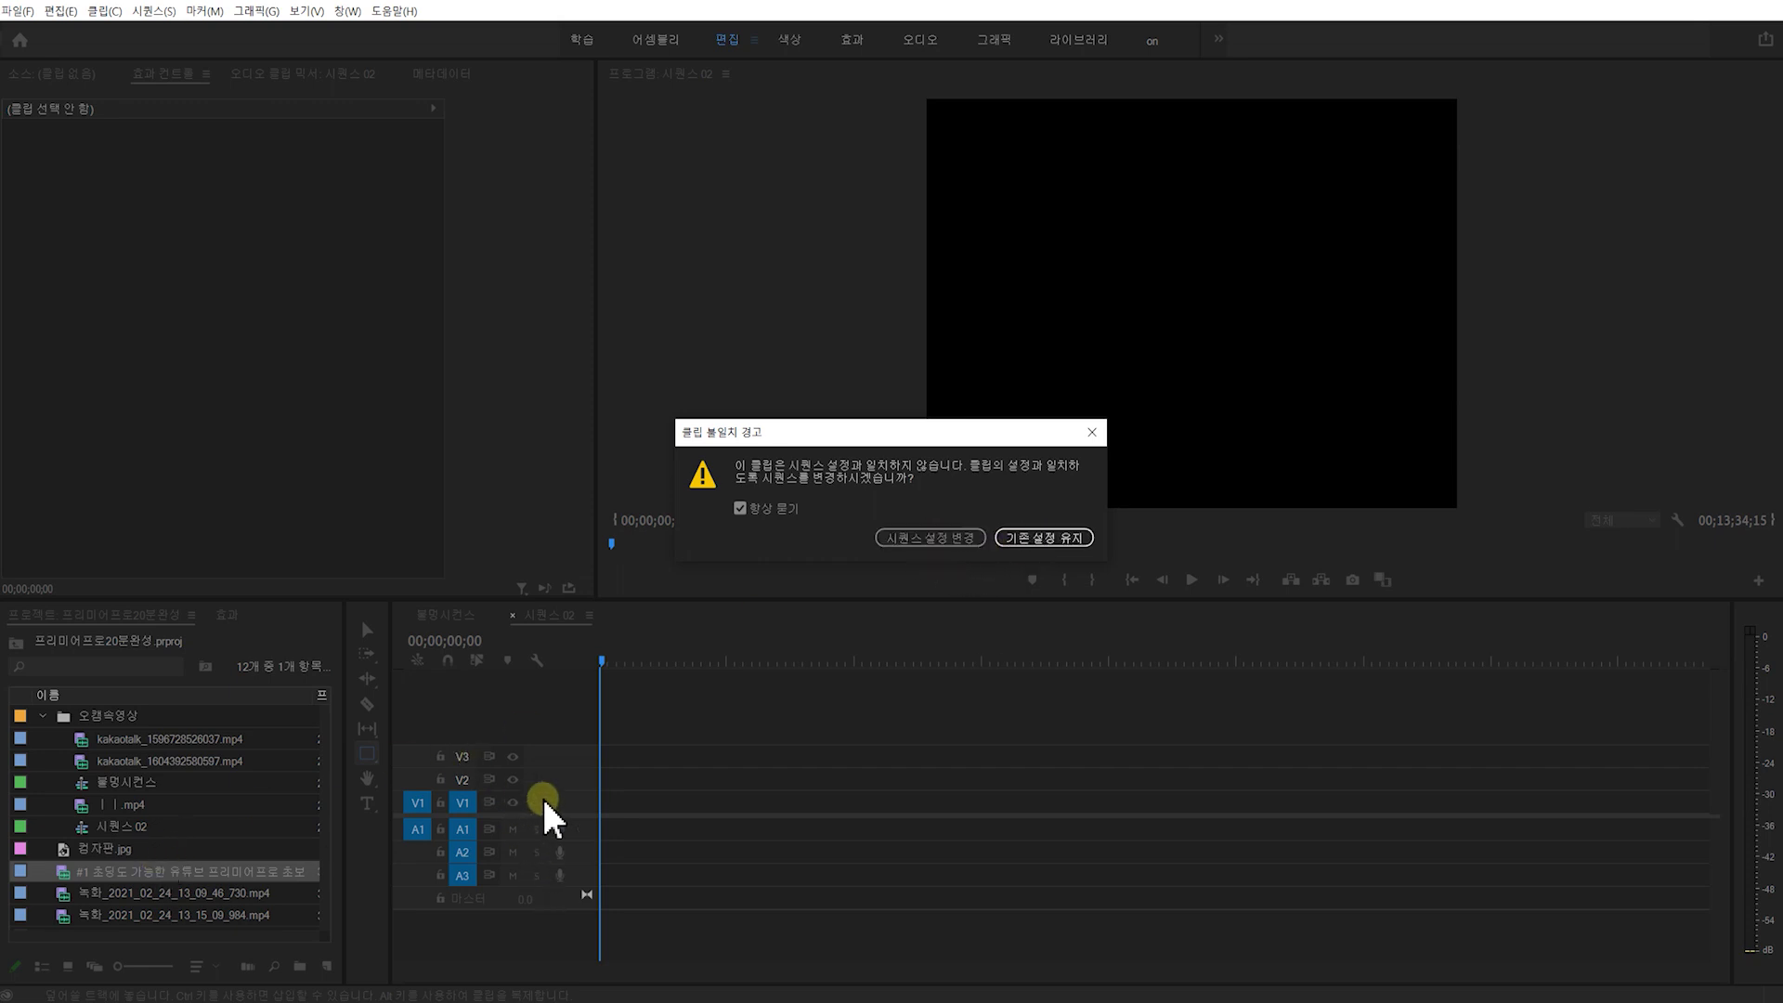
pyautogui.click(913, 538)
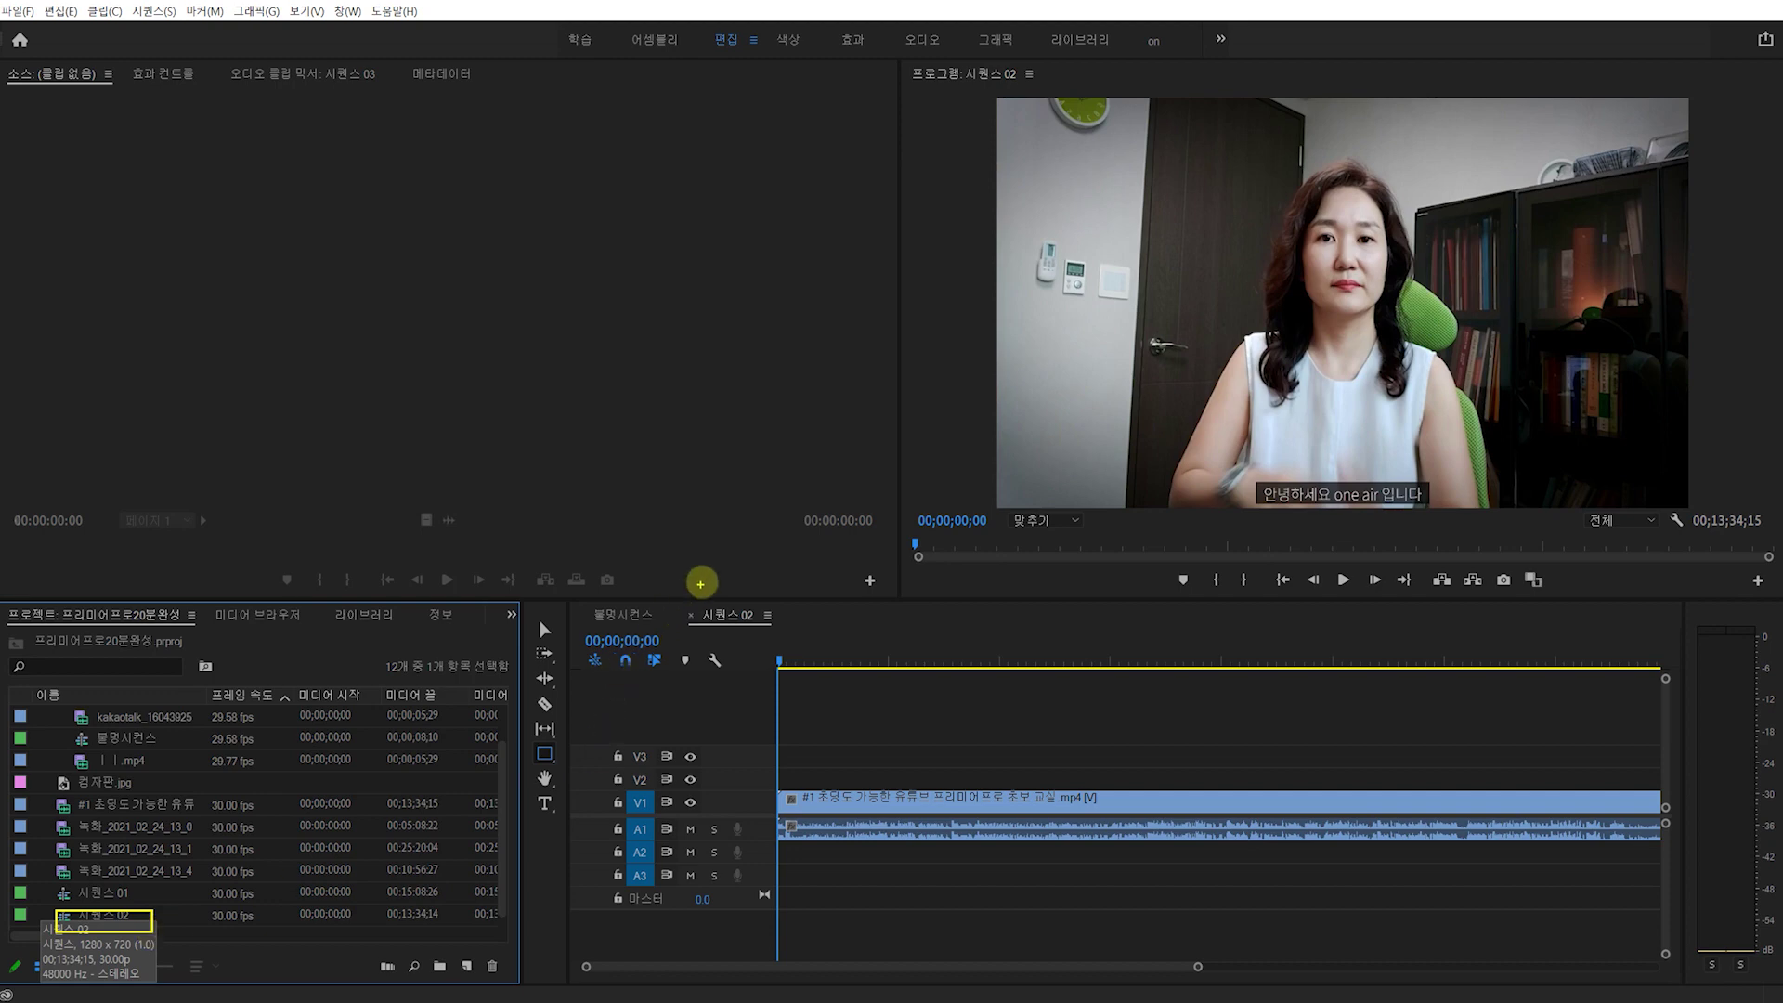
pyautogui.rightClick(78, 915)
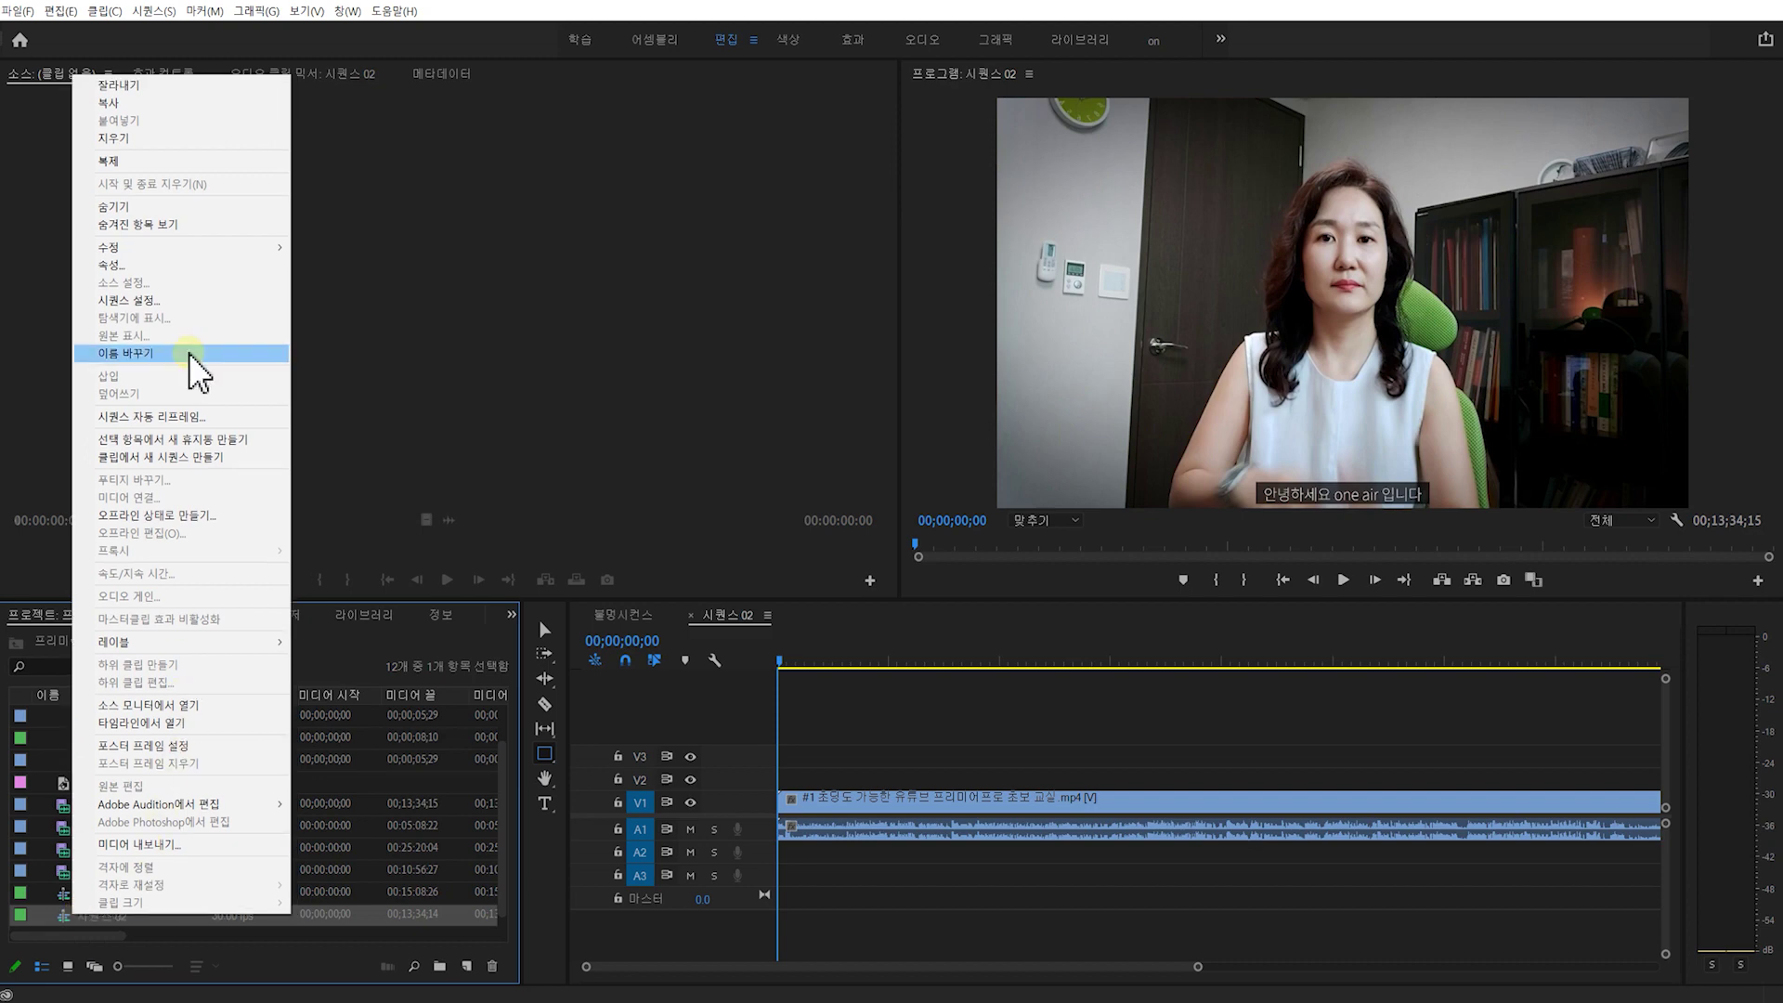
pyautogui.click(188, 353)
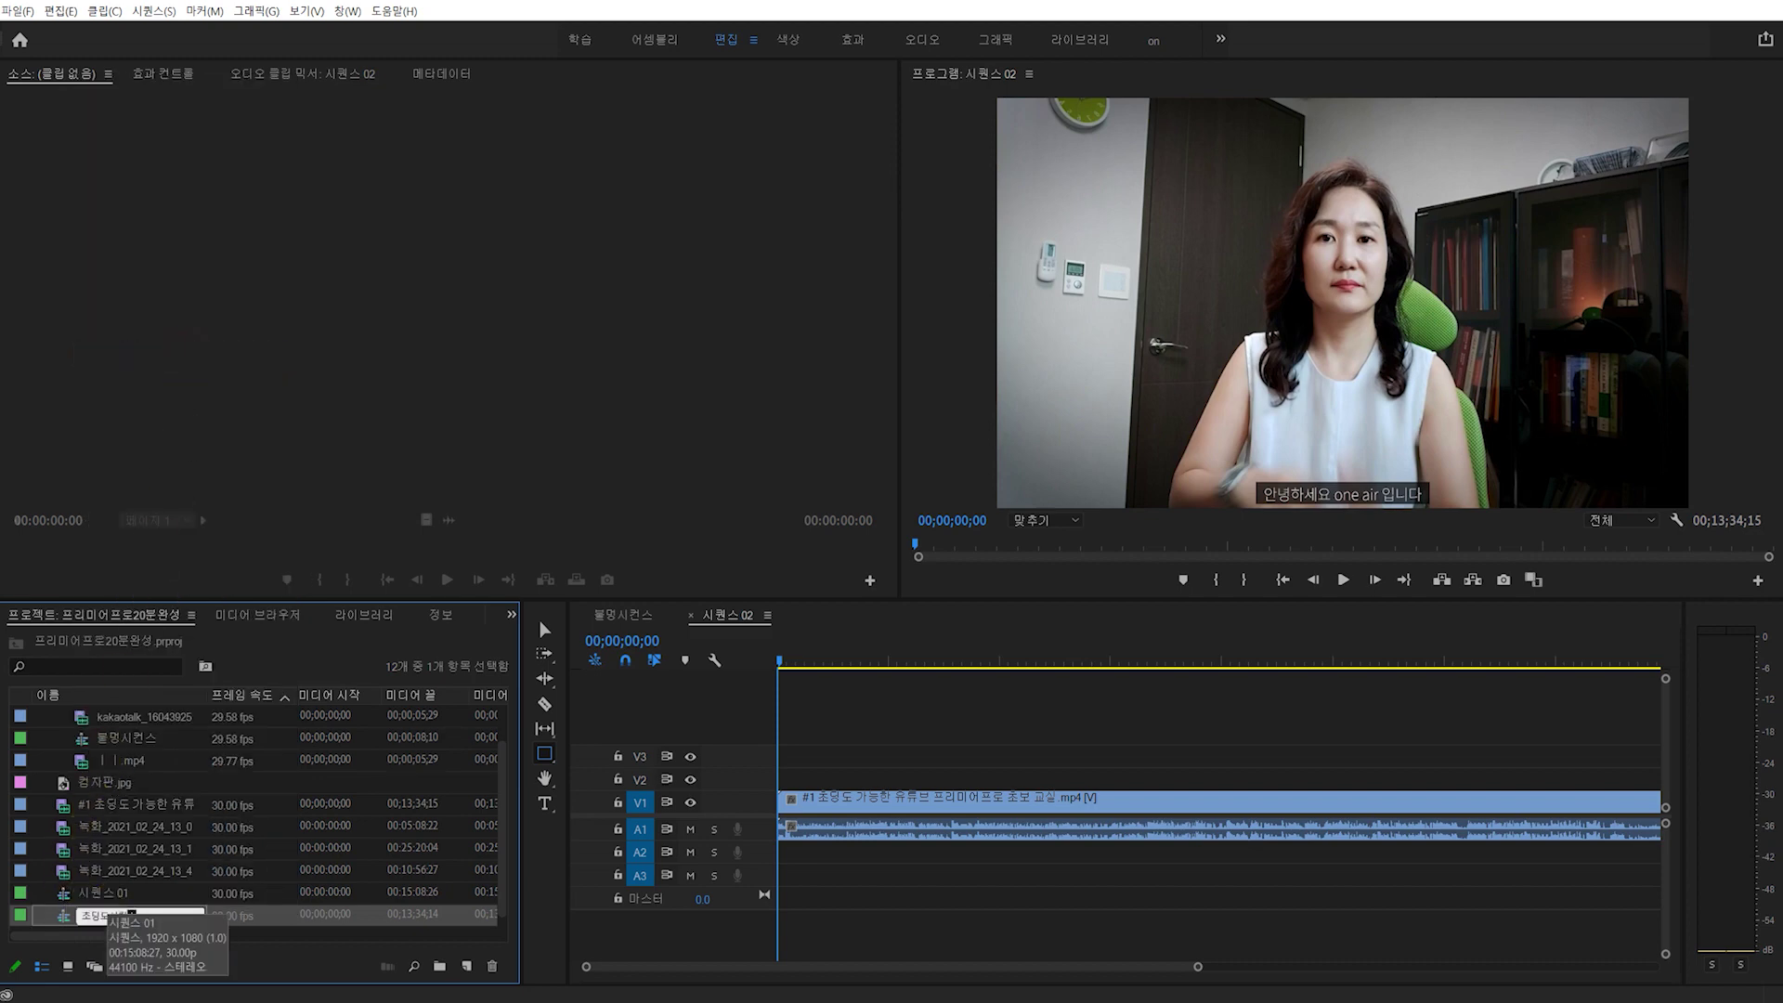
pyautogui.write('초당도시컨스')
pyautogui.press('Return')
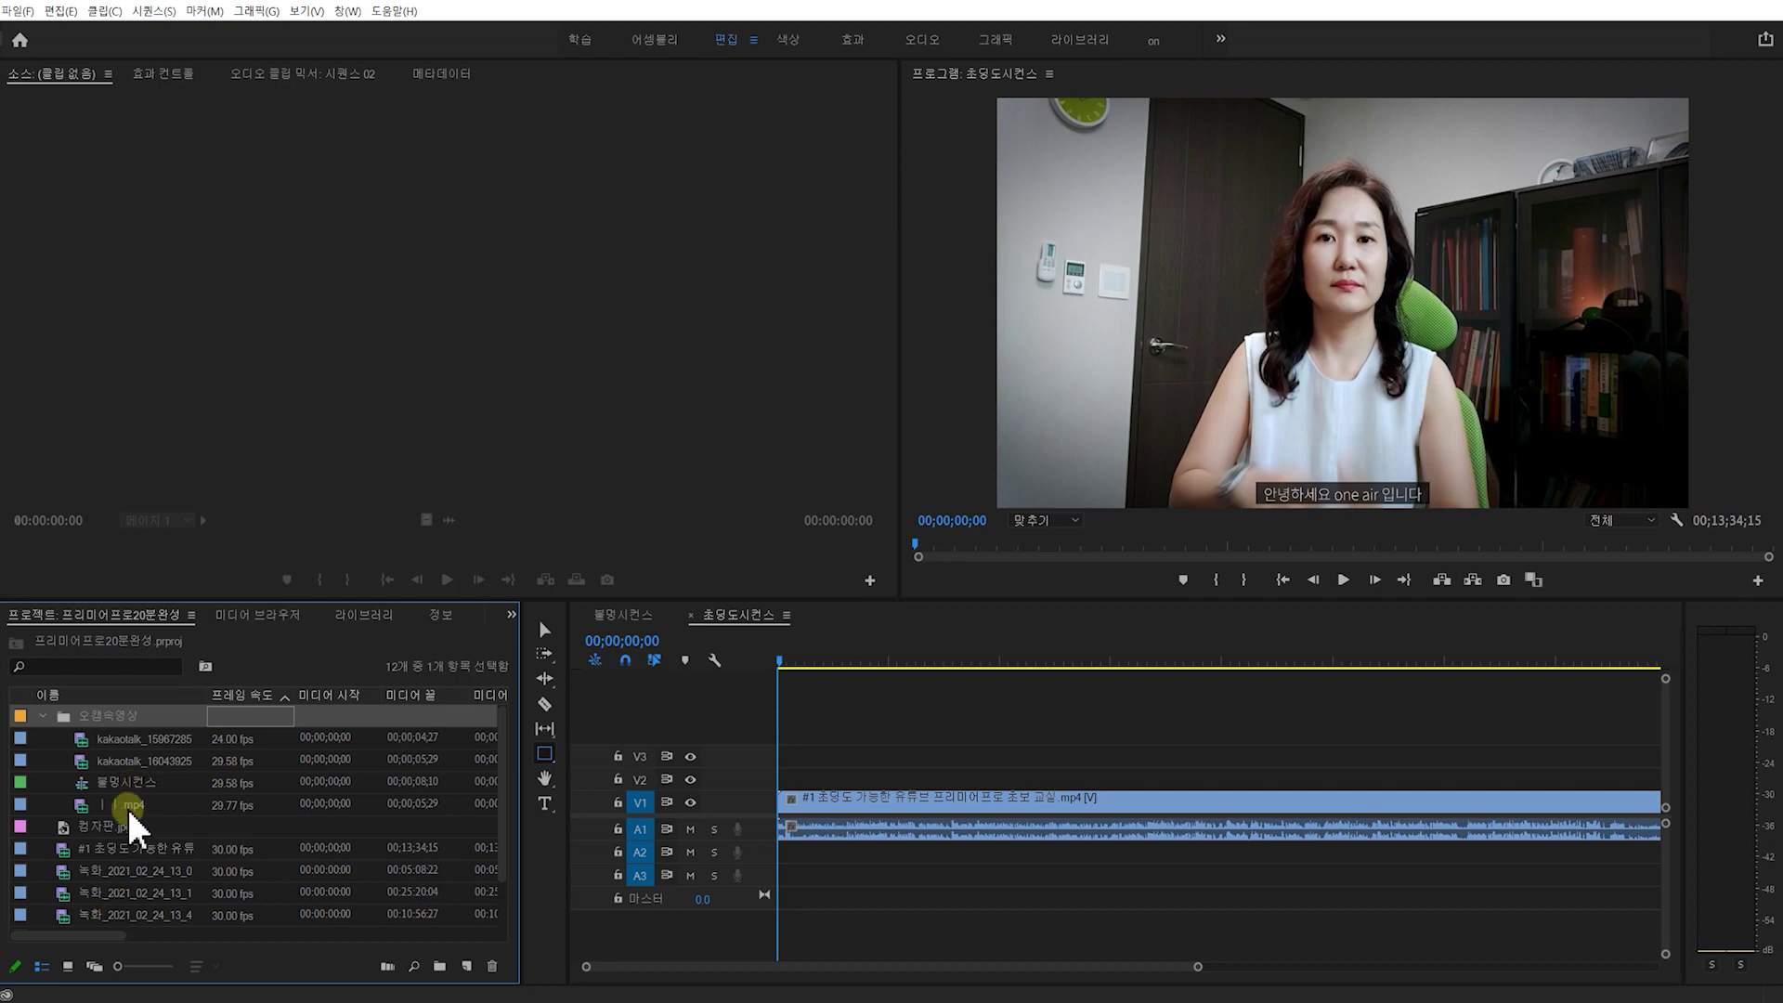
# Switch to the 불멍시컨스 sequence and examine its timeline at closer and wider zoom levels
pyautogui.click(689, 613)
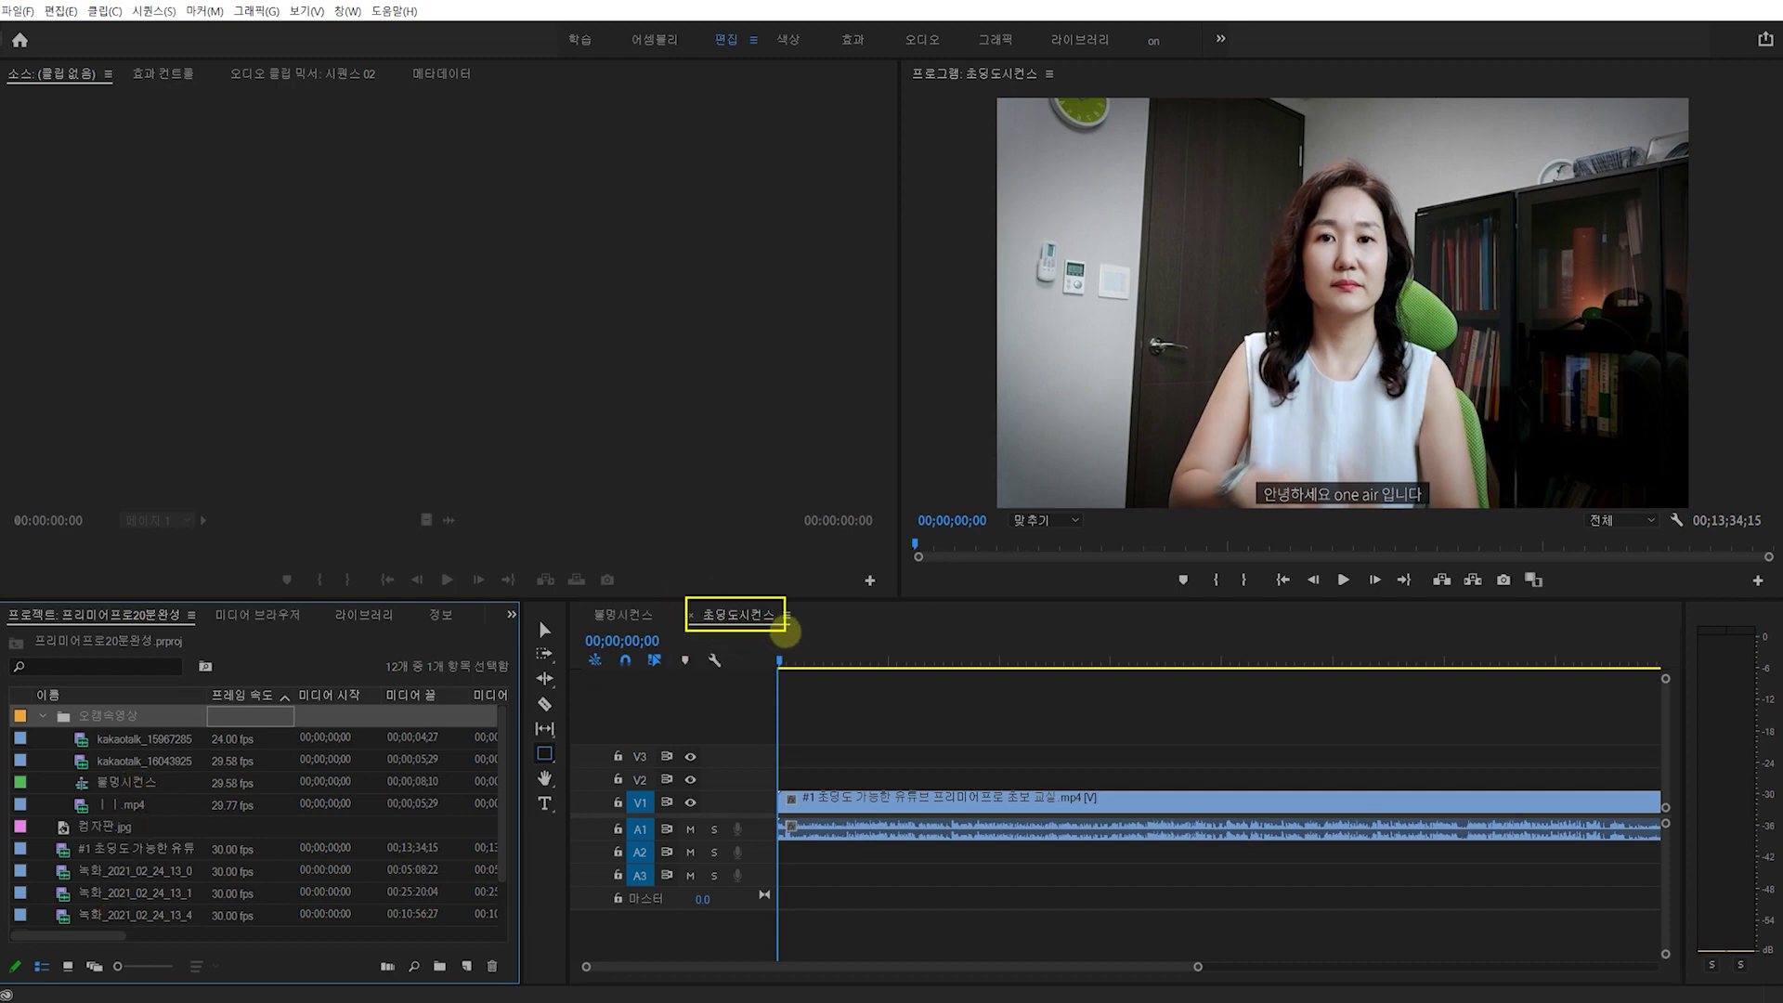
pyautogui.click(624, 615)
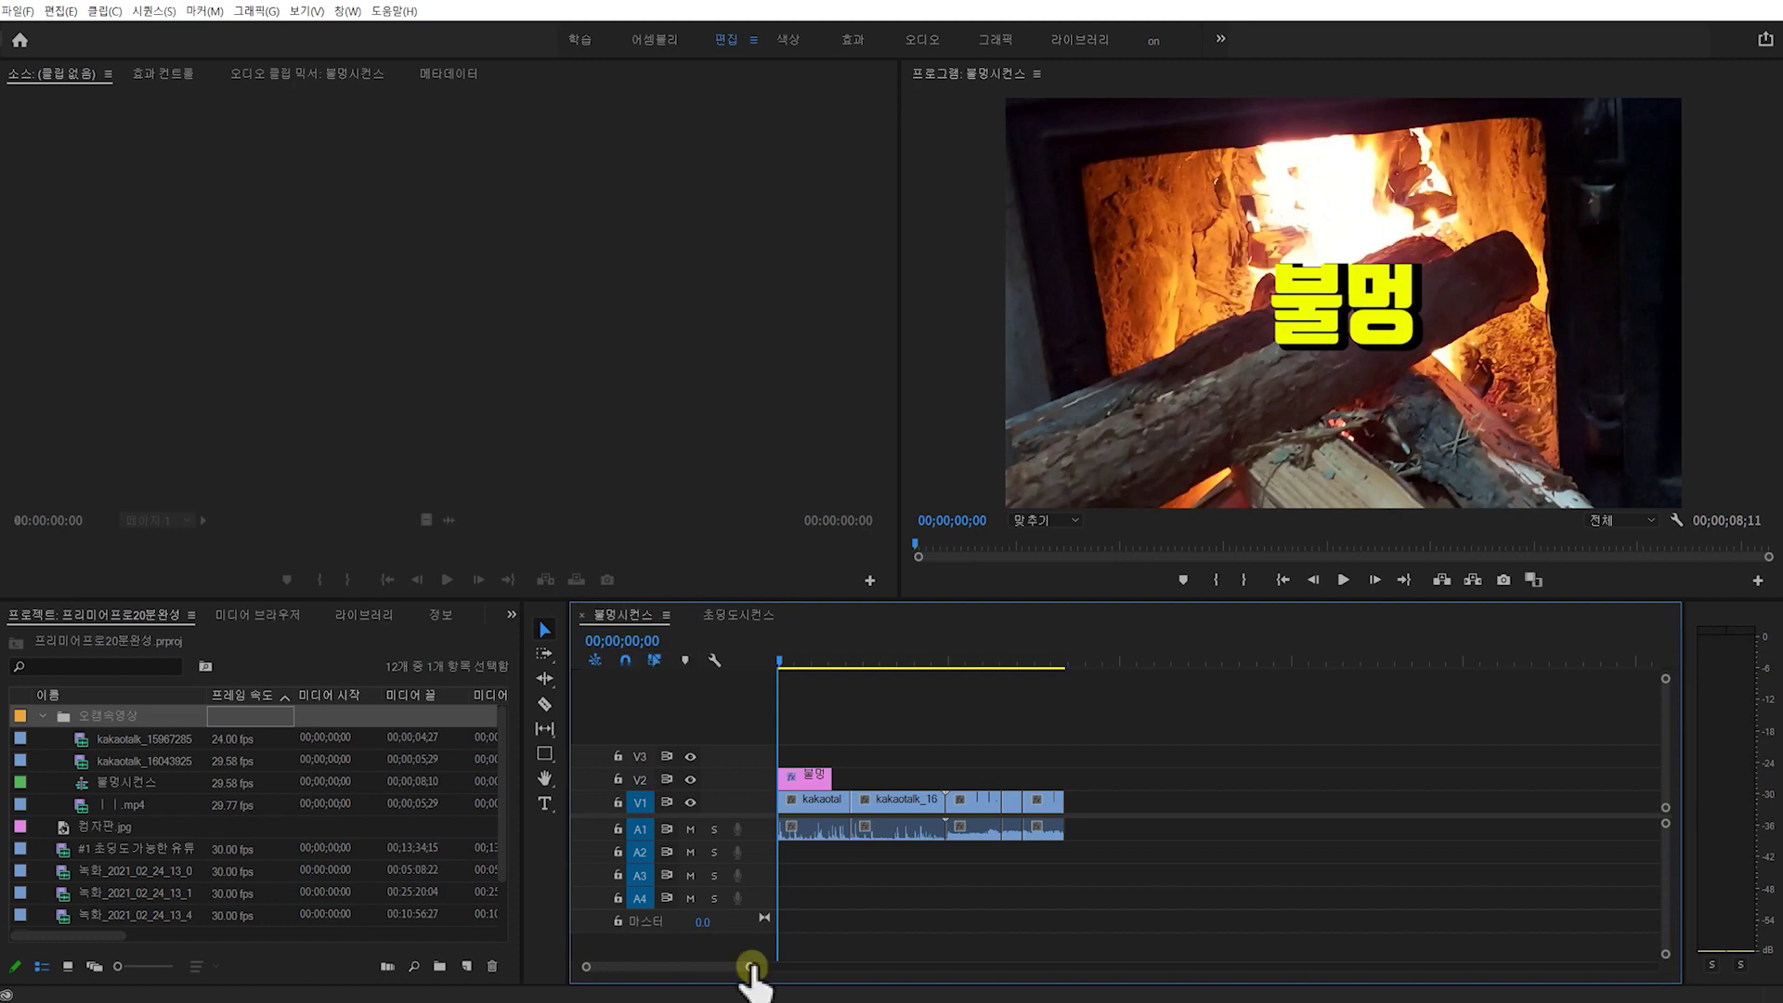
pyautogui.moveTo(749, 967); pyautogui.dragTo(709, 959)
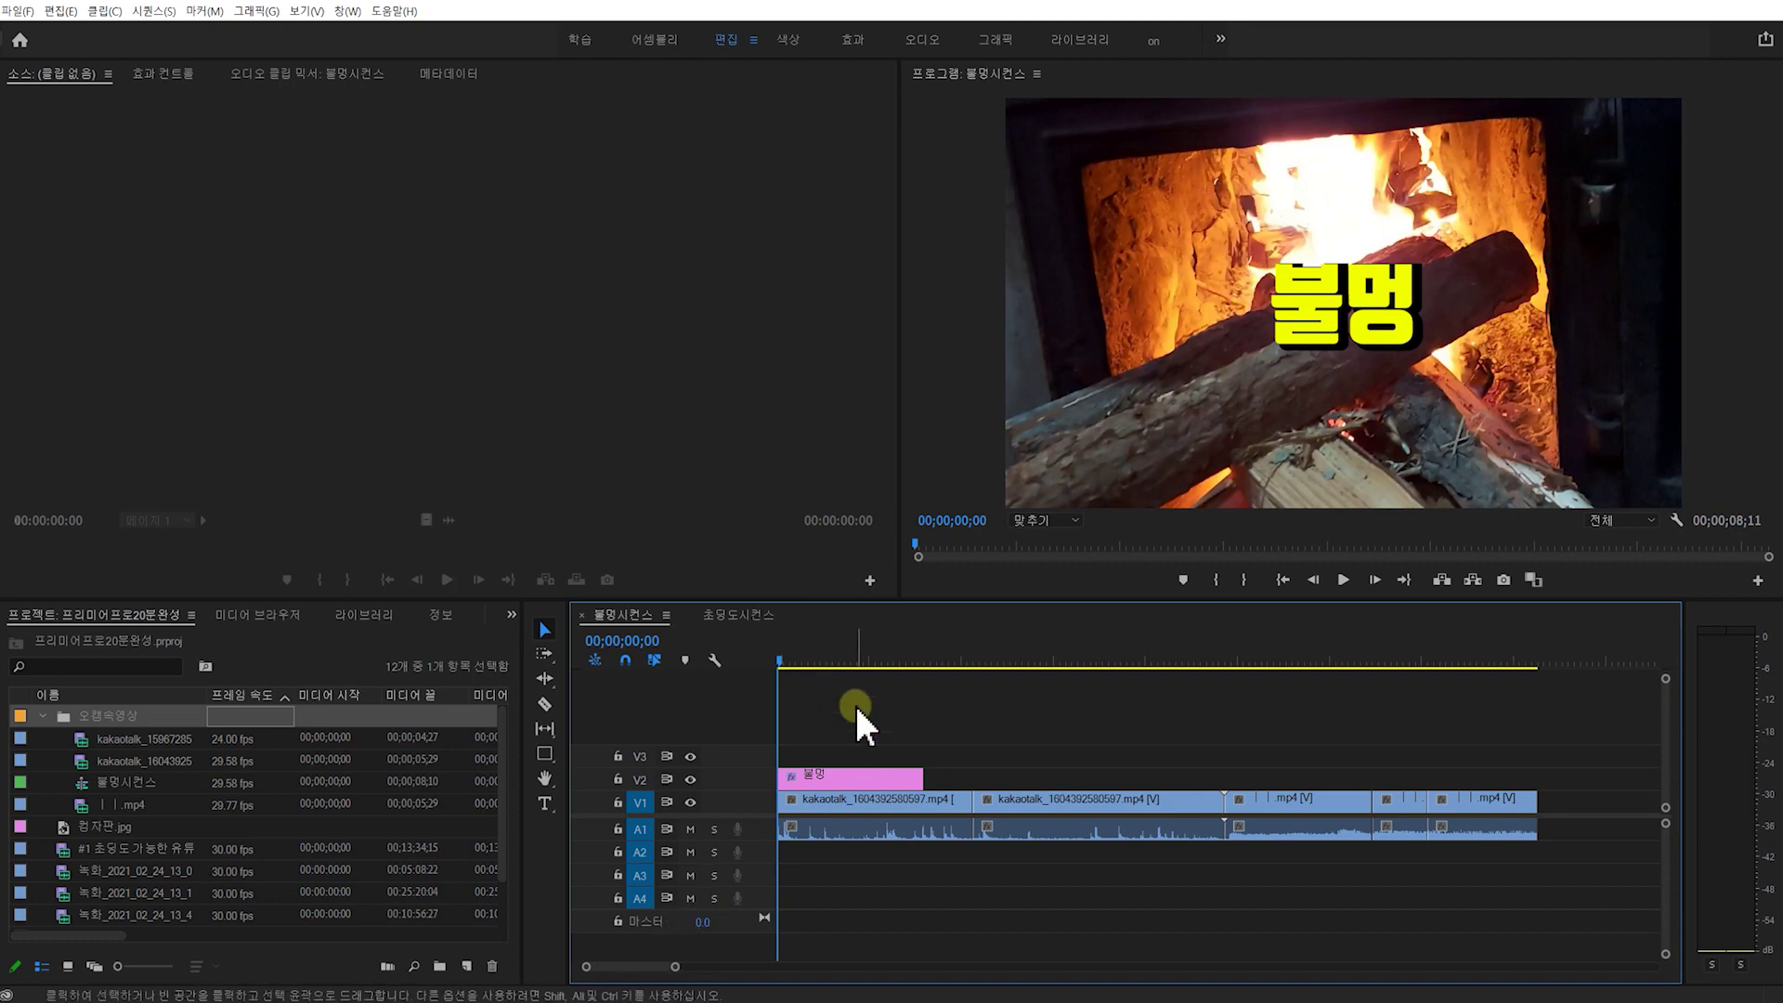
pyautogui.press('=')
pyautogui.press('=')
pyautogui.press('=')
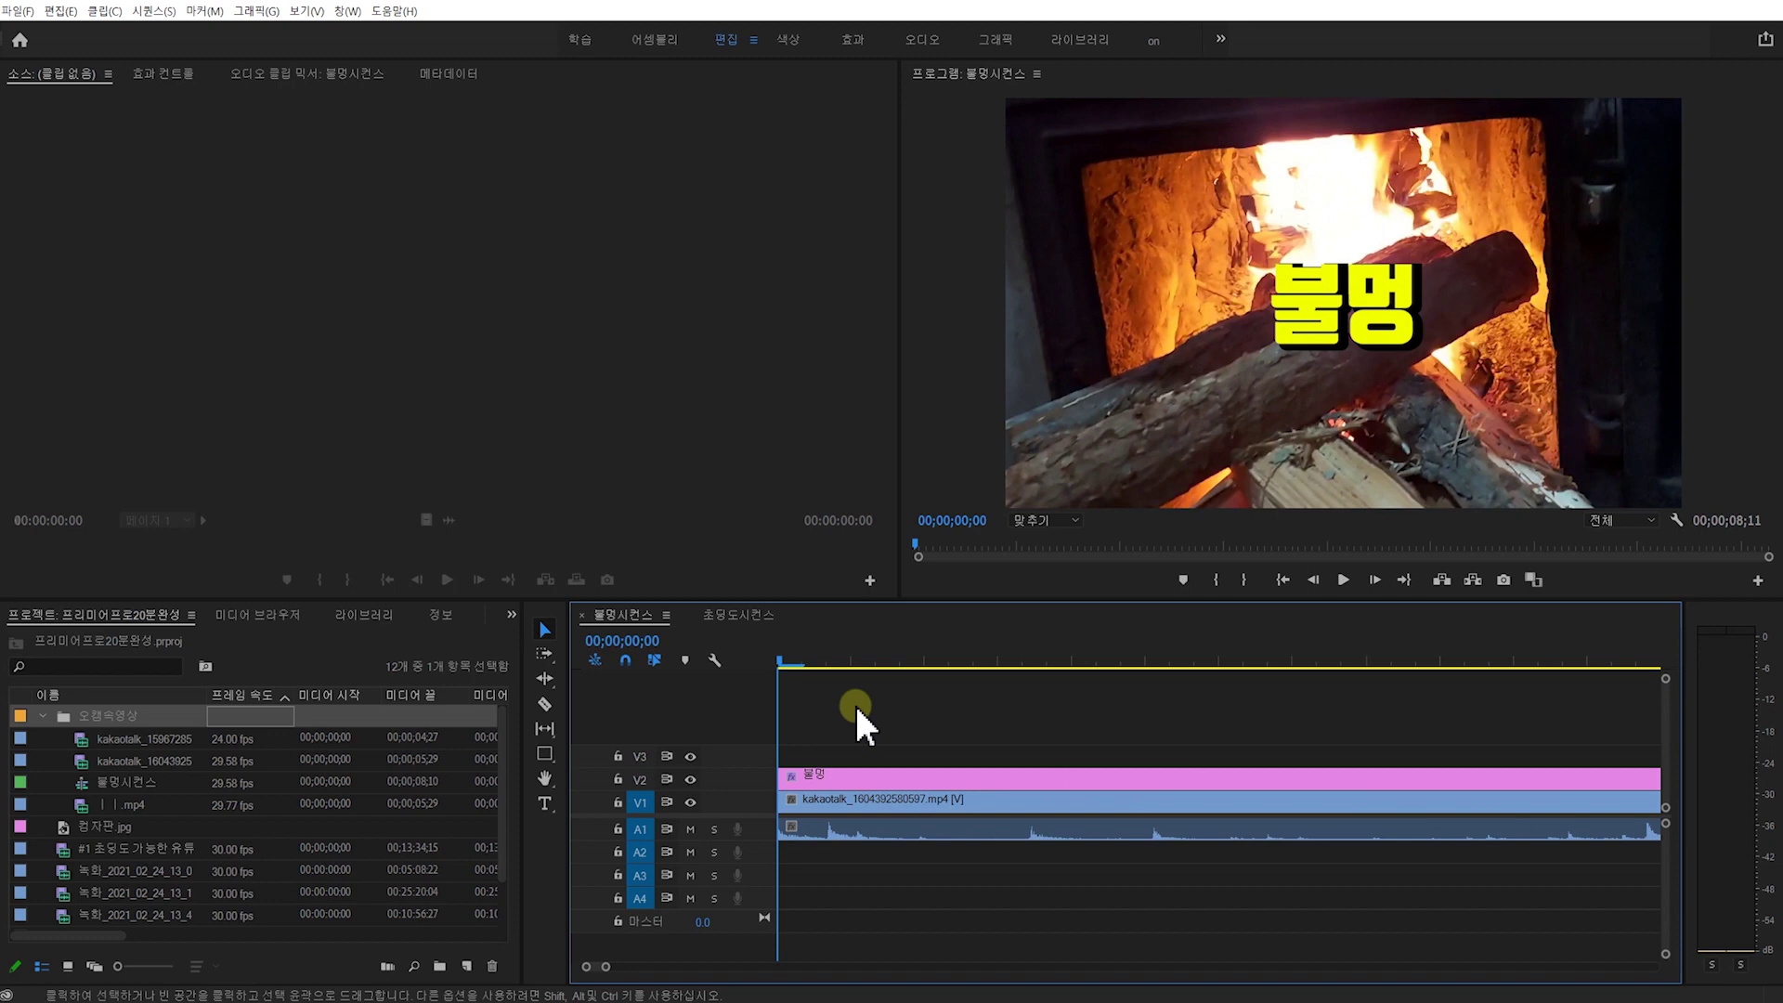
pyautogui.press('-')
pyautogui.press('-')
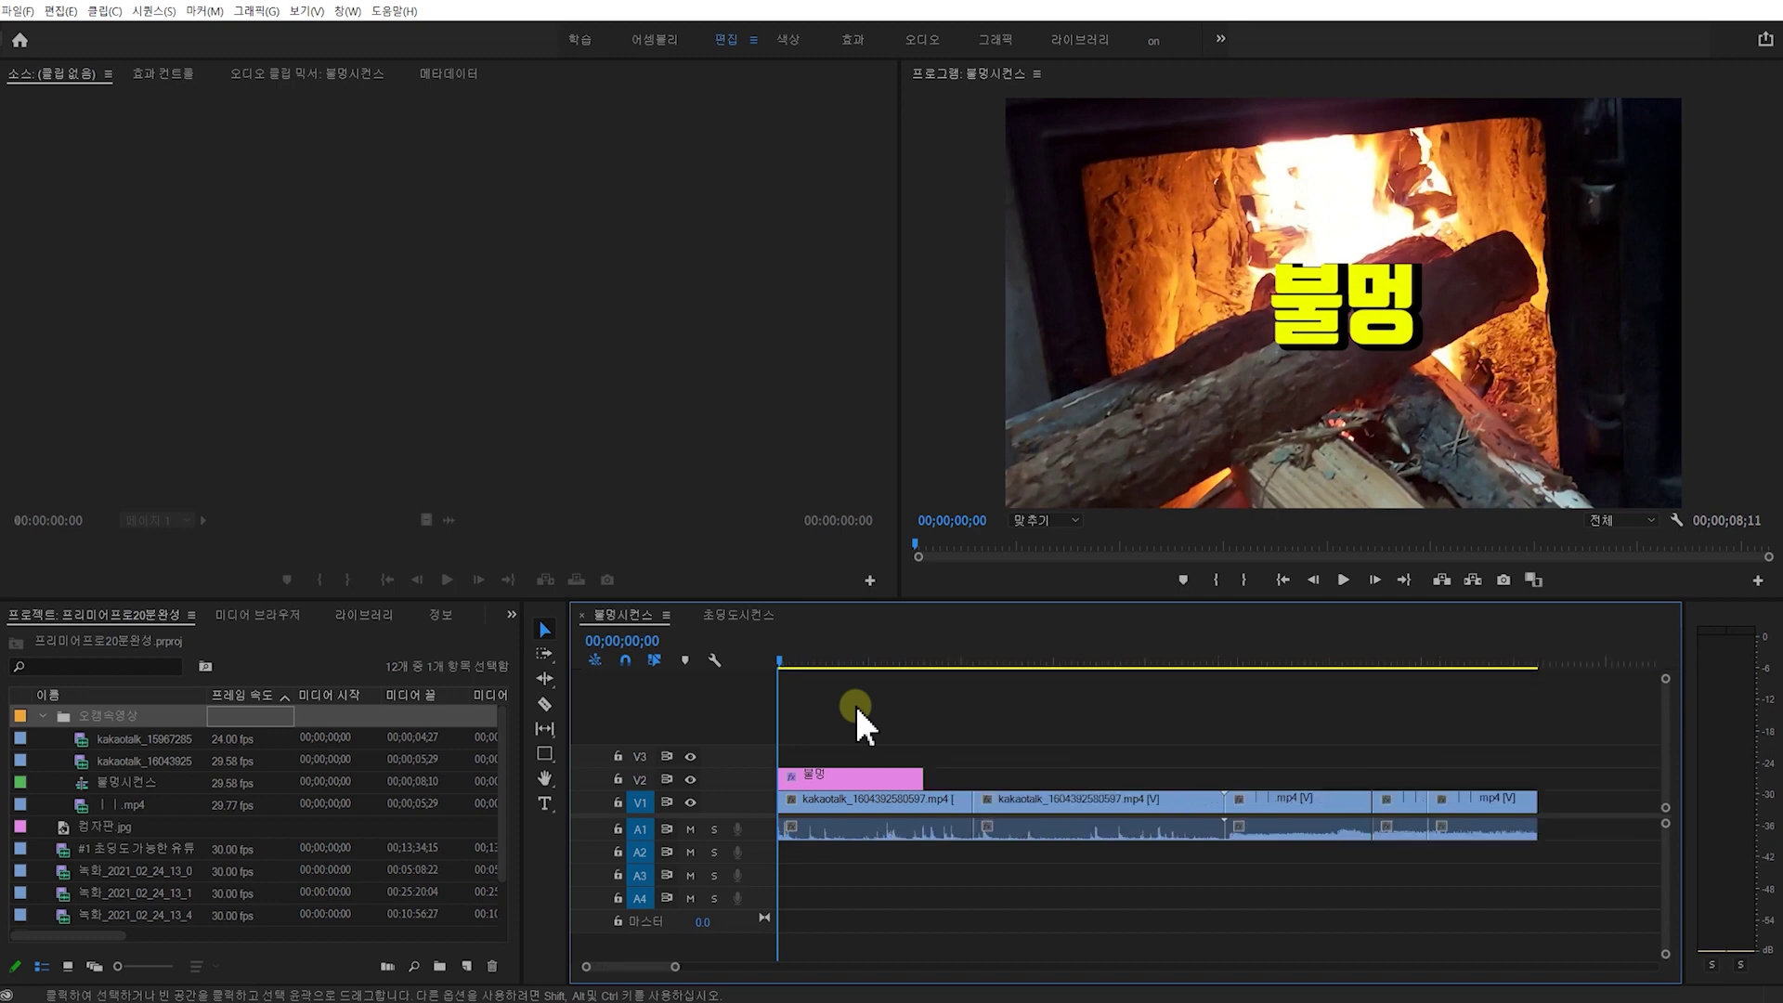
pyautogui.press('=')
pyautogui.press('=')
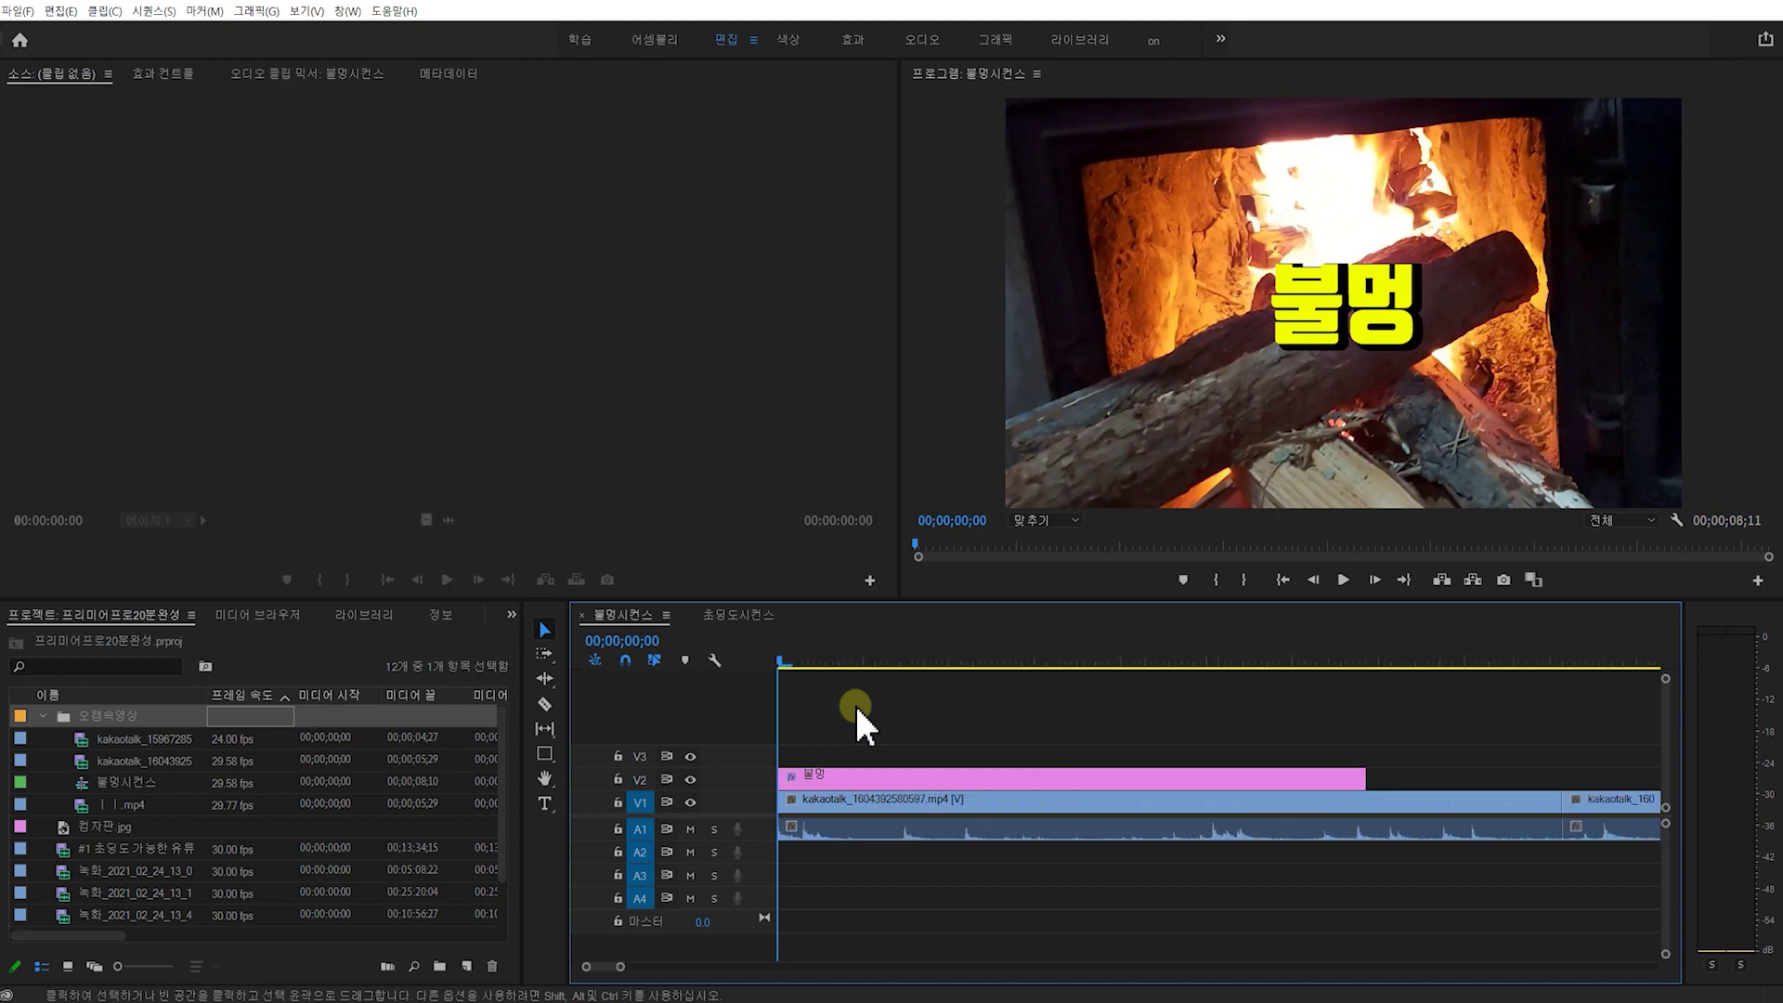
pyautogui.press('-')
pyautogui.press('-')
pyautogui.press('-')
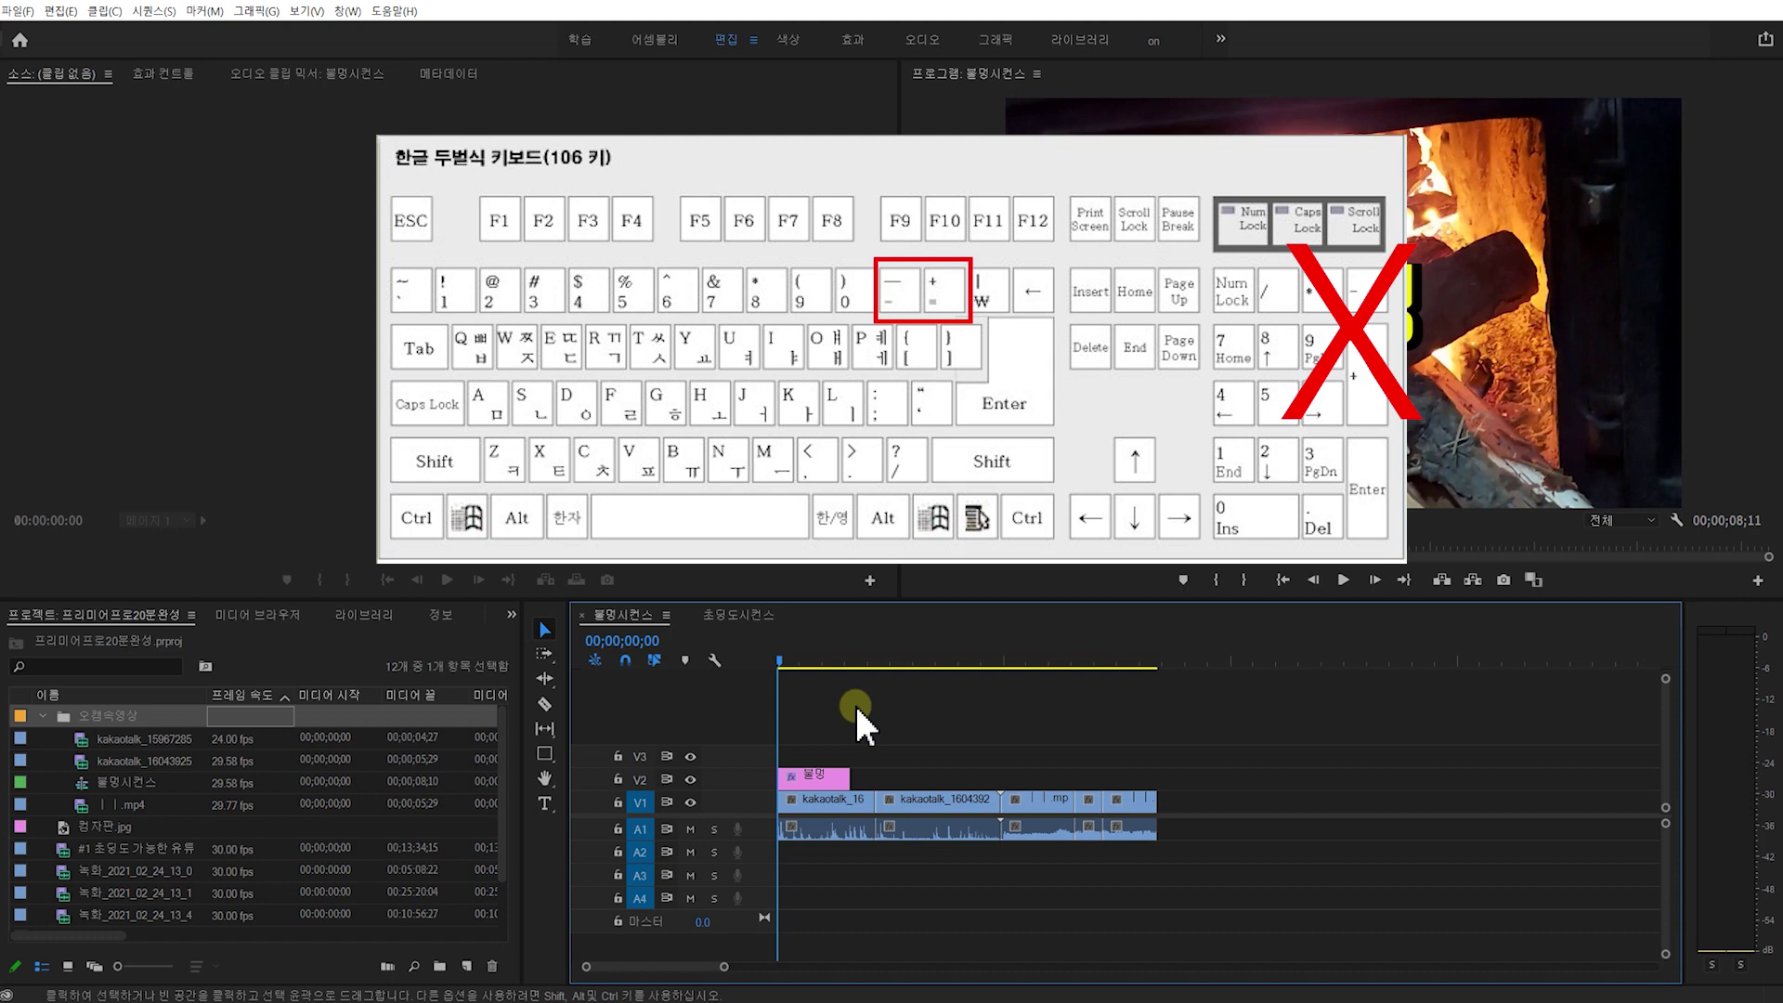
# Shorten the second kakaotalk clip on V1 to end at about 00;00;03;17, and ripple-delete the gap behind it
pyautogui.click(1123, 662)
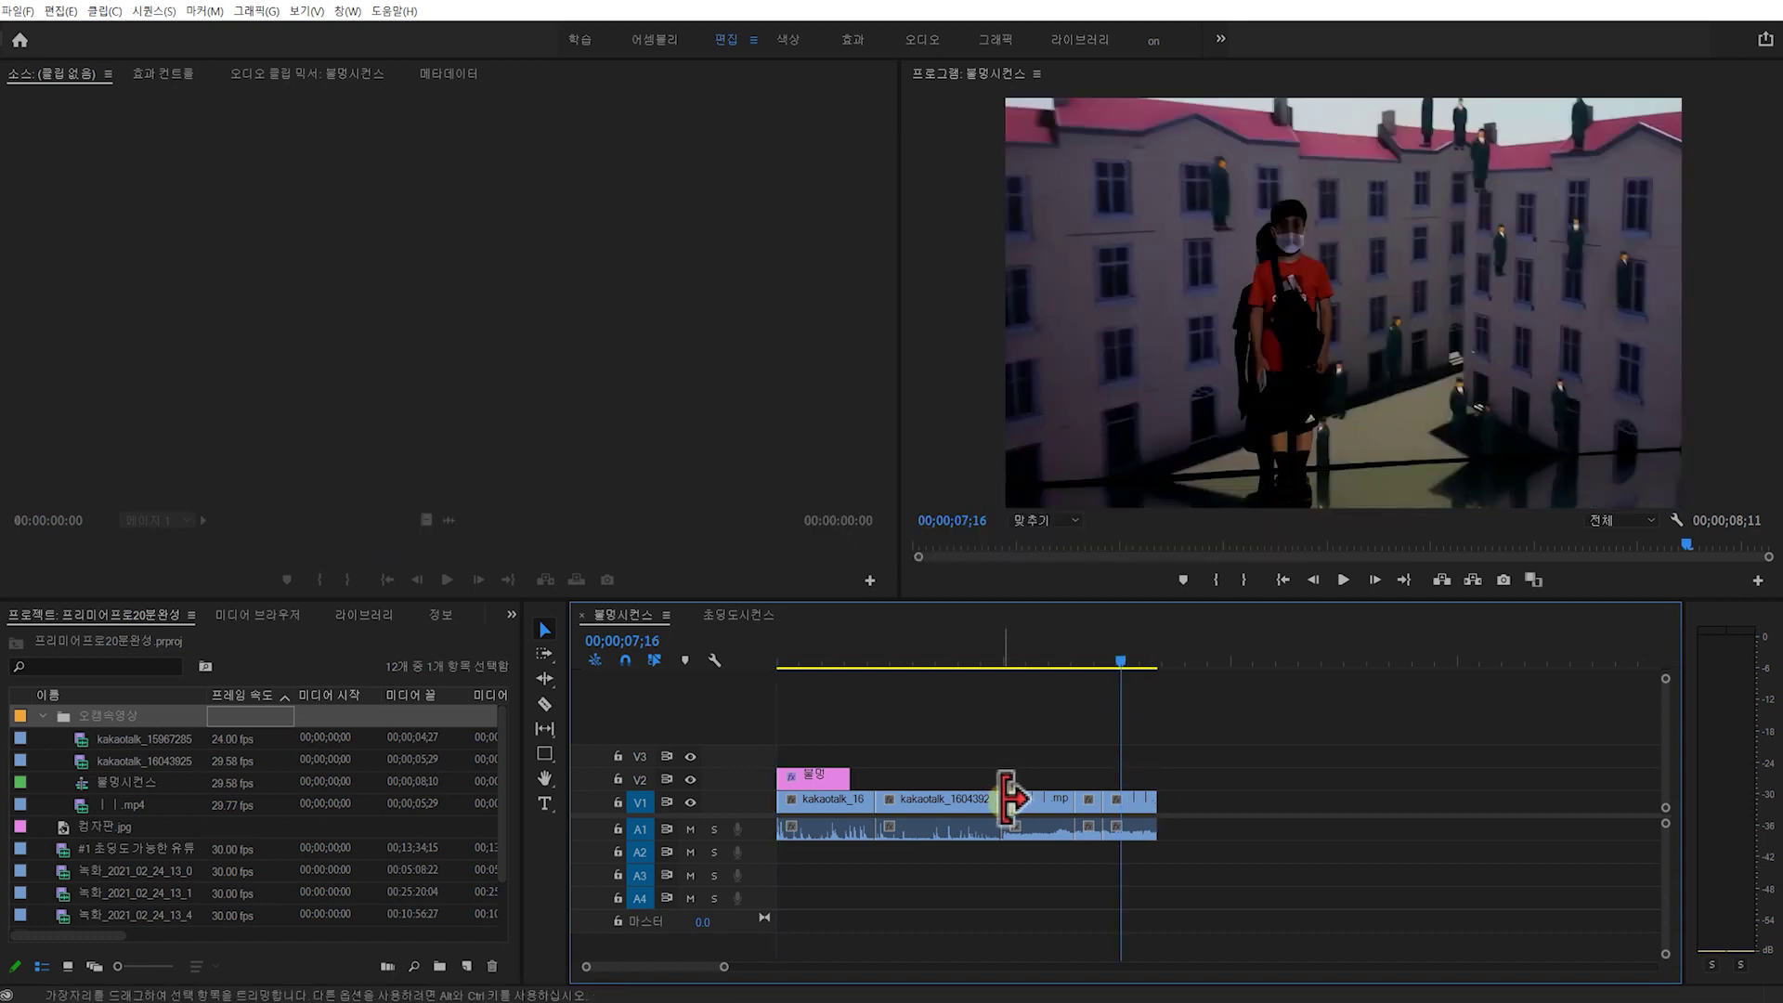
pyautogui.moveTo(1002, 801); pyautogui.dragTo(933, 816)
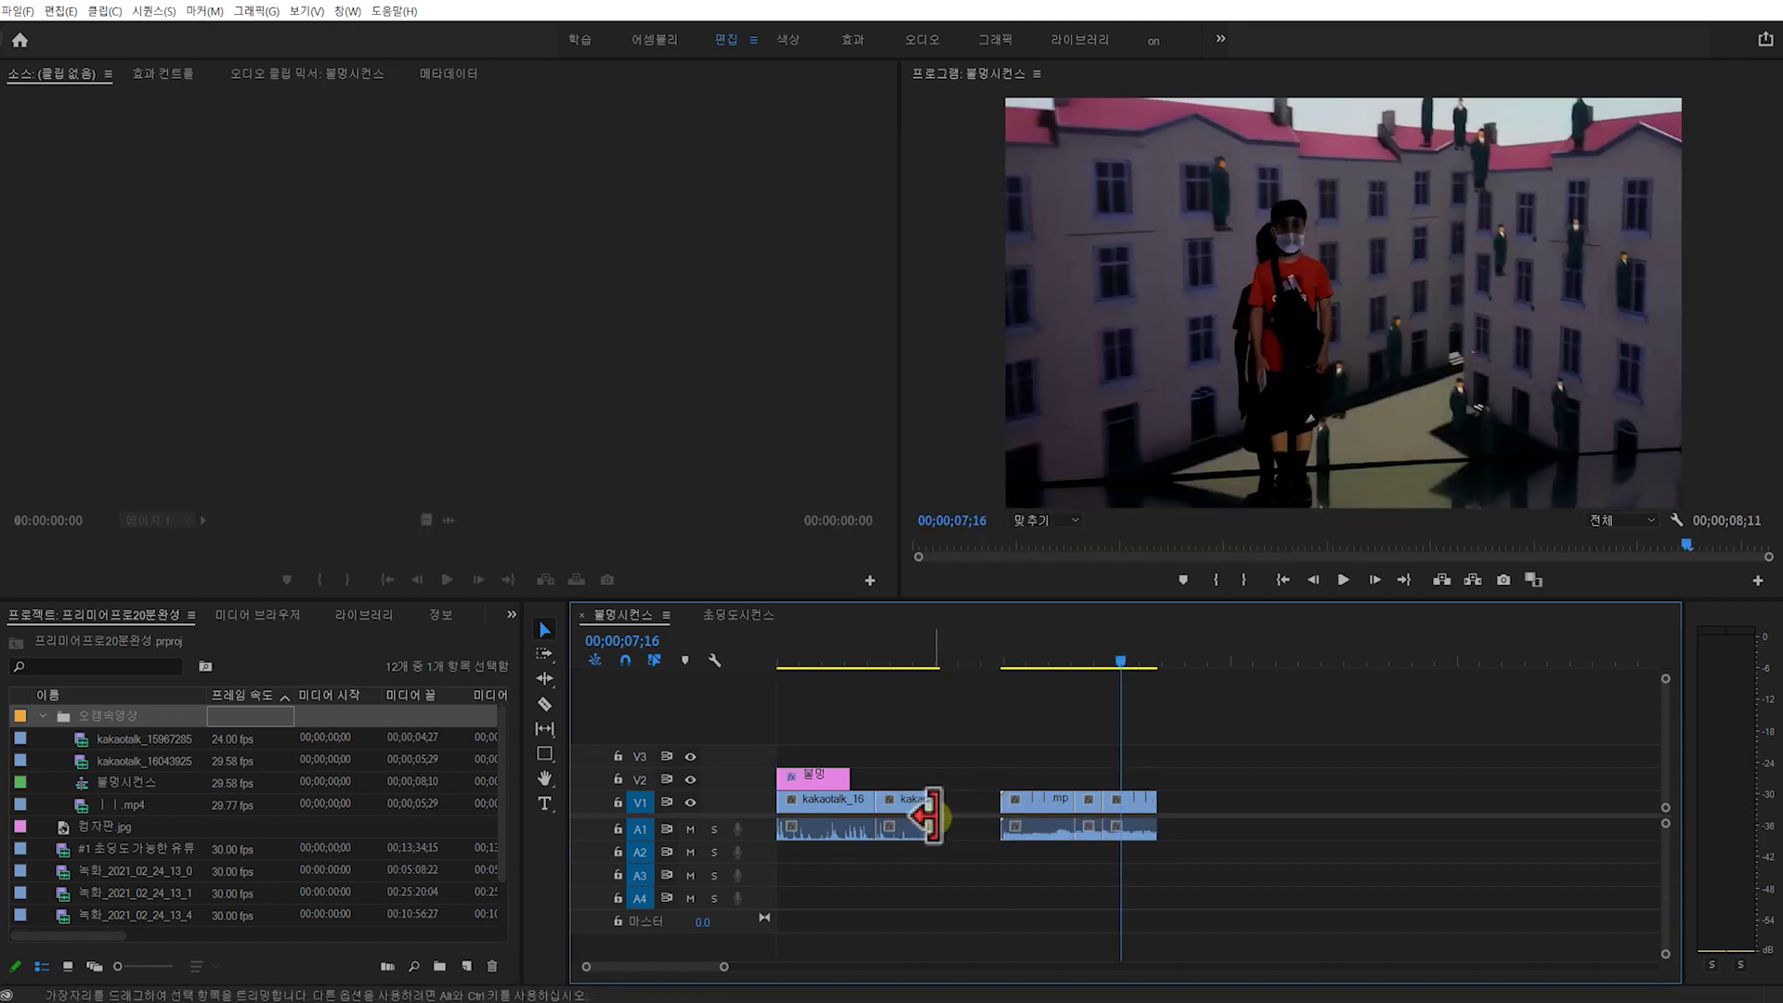
pyautogui.rightClick(967, 802)
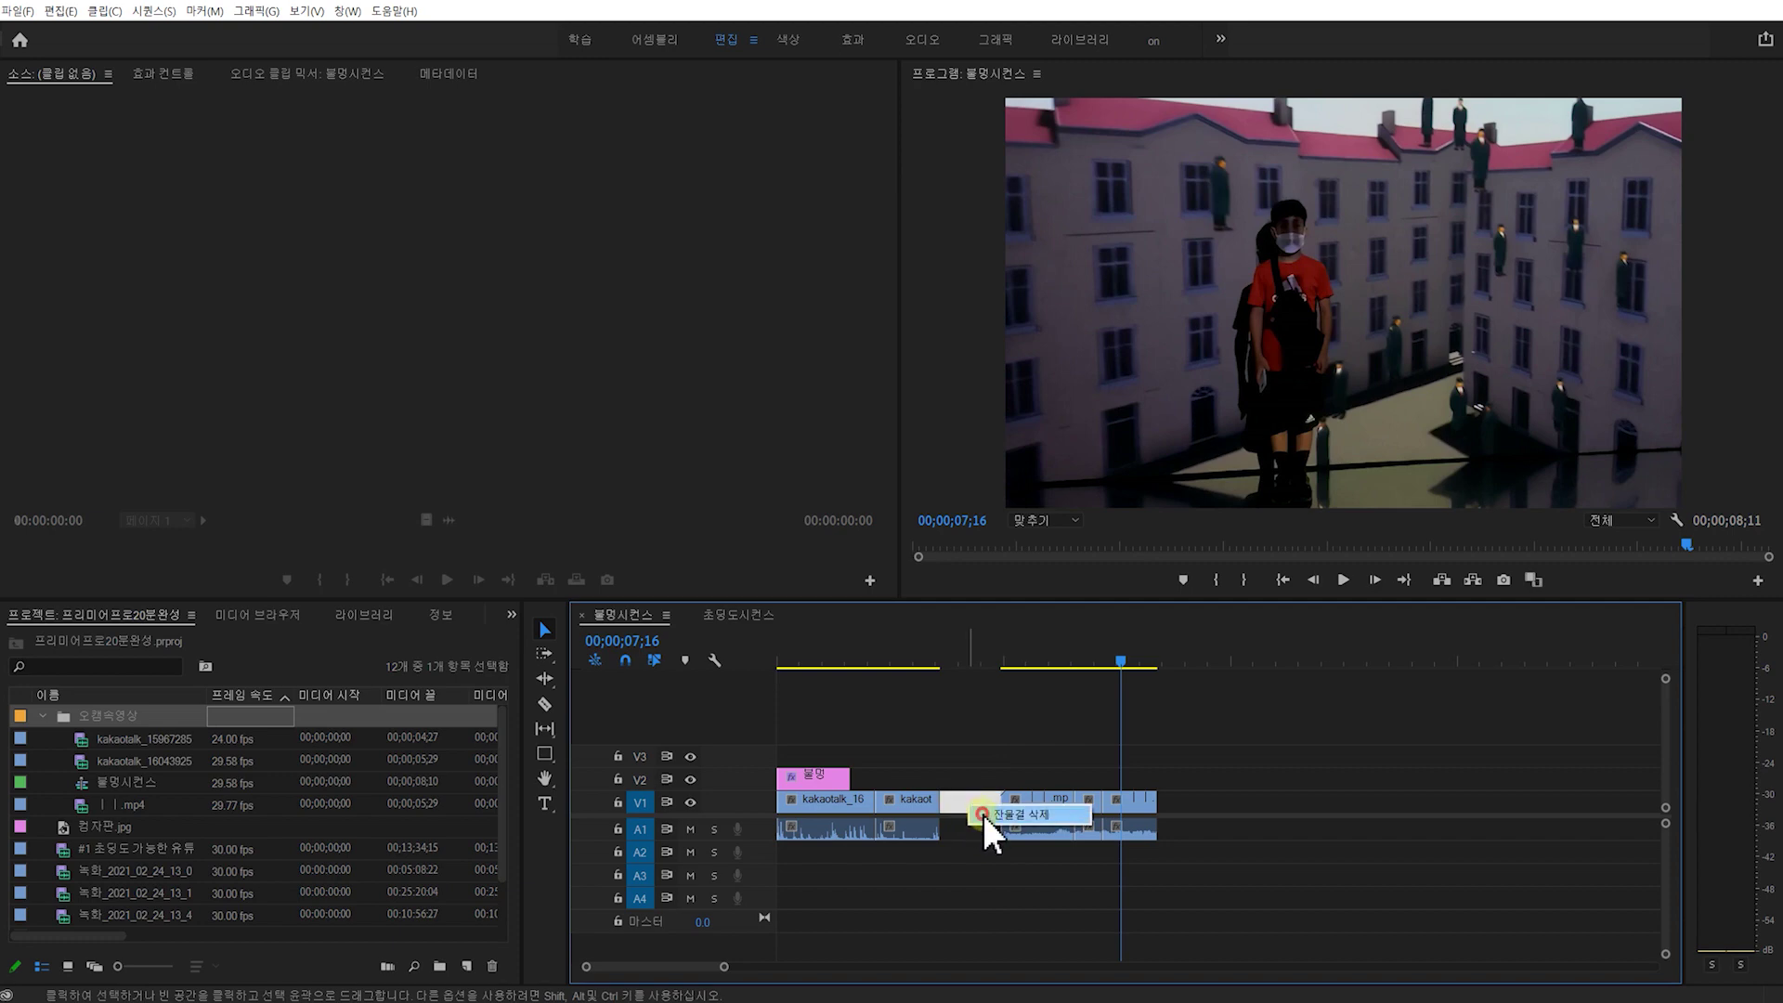
pyautogui.click(1019, 815)
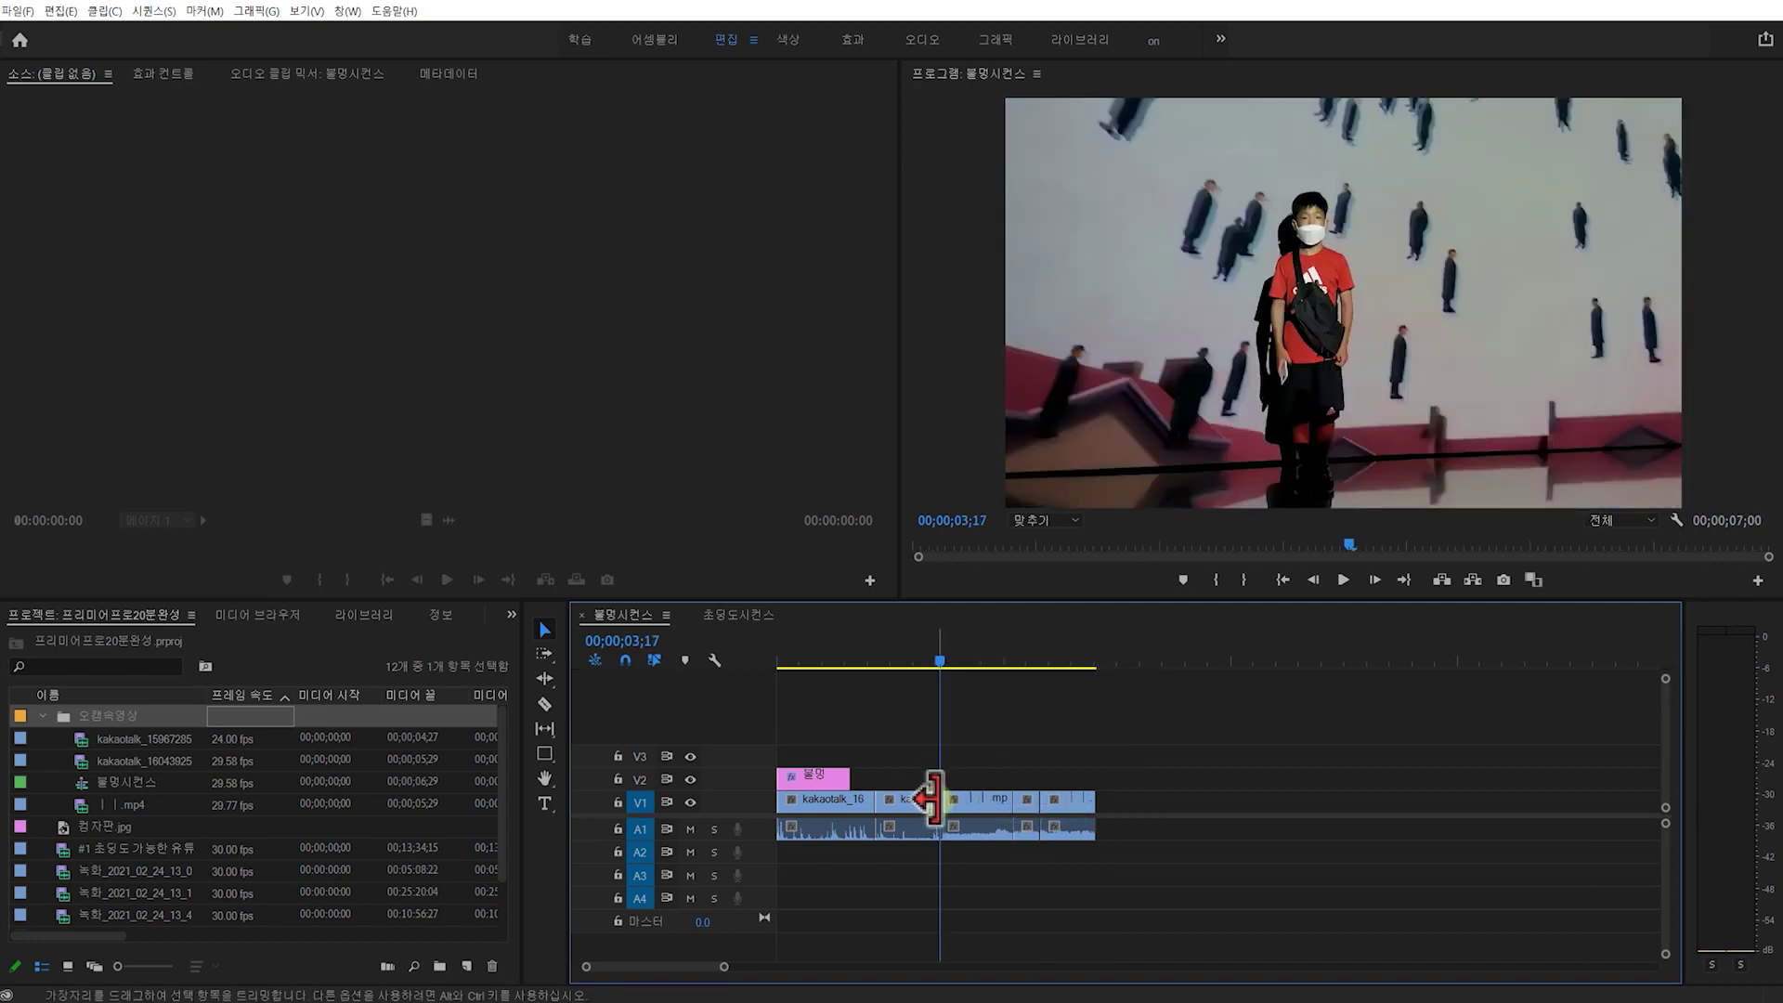
# Move the last three clips about 3 seconds later, and extend the end of the second kakaotalk clip by about 1 second
pyautogui.click(927, 661)
pyautogui.moveTo(927, 662); pyautogui.dragTo(937, 669)
pyautogui.click(936, 666)
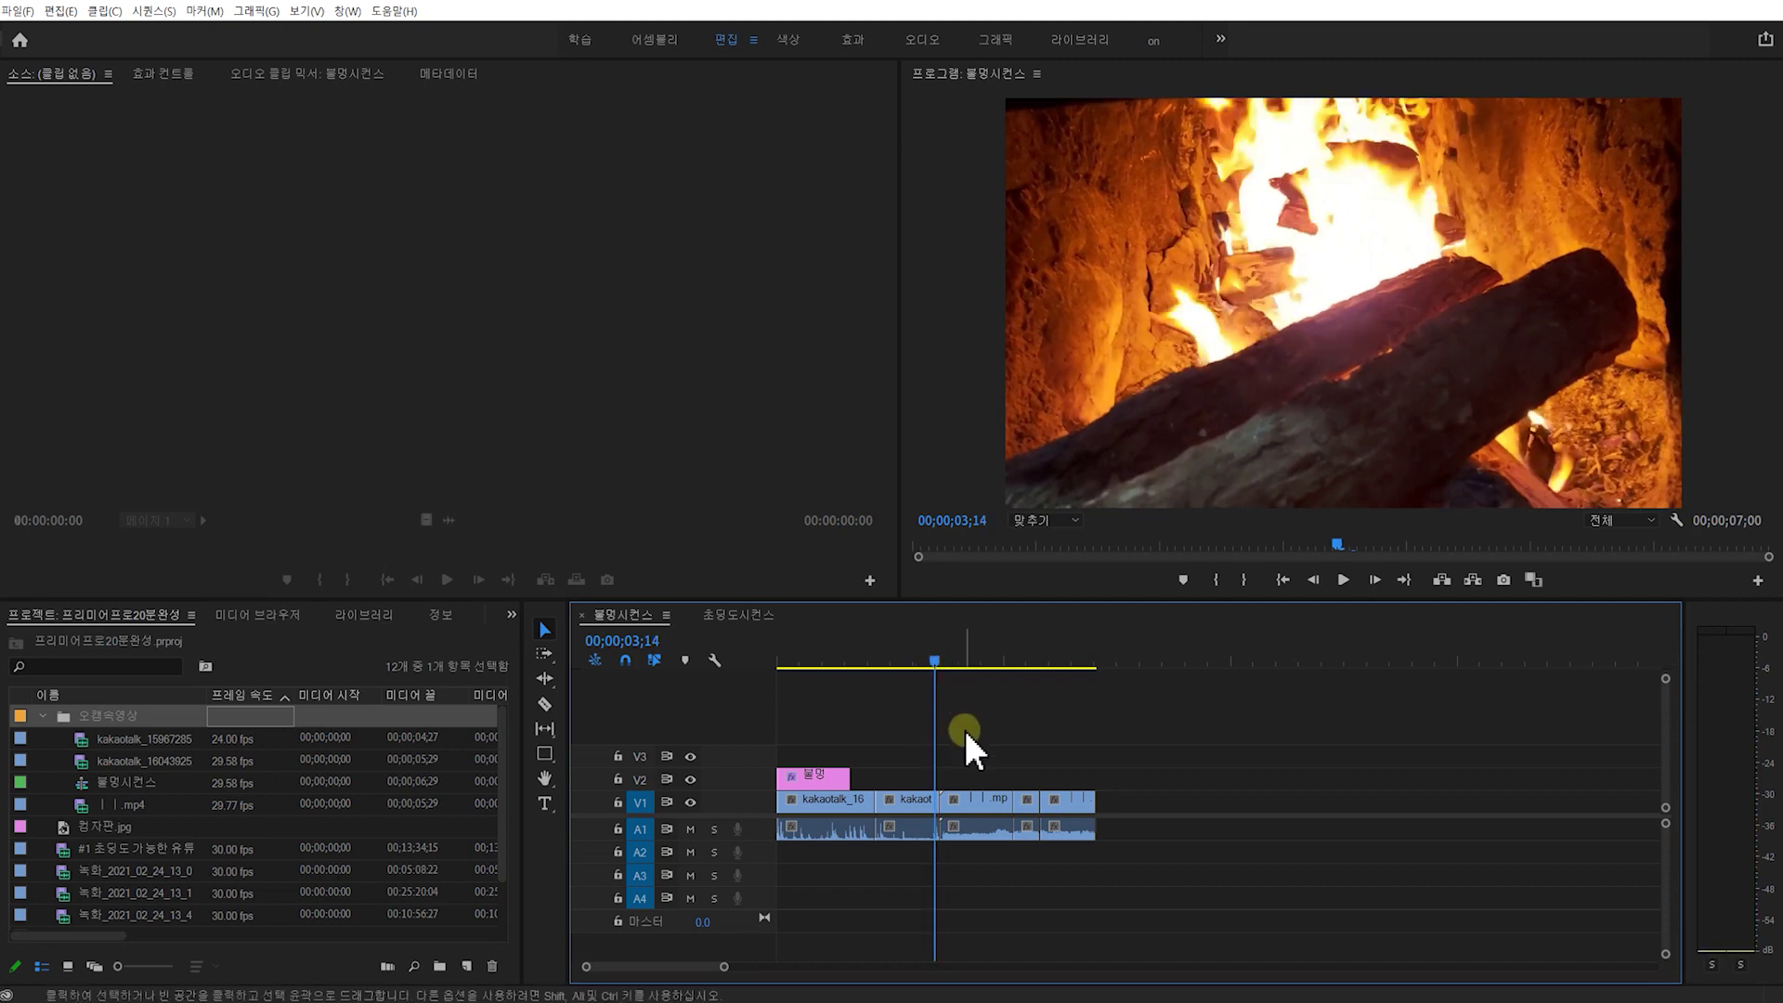
pyautogui.click(947, 800)
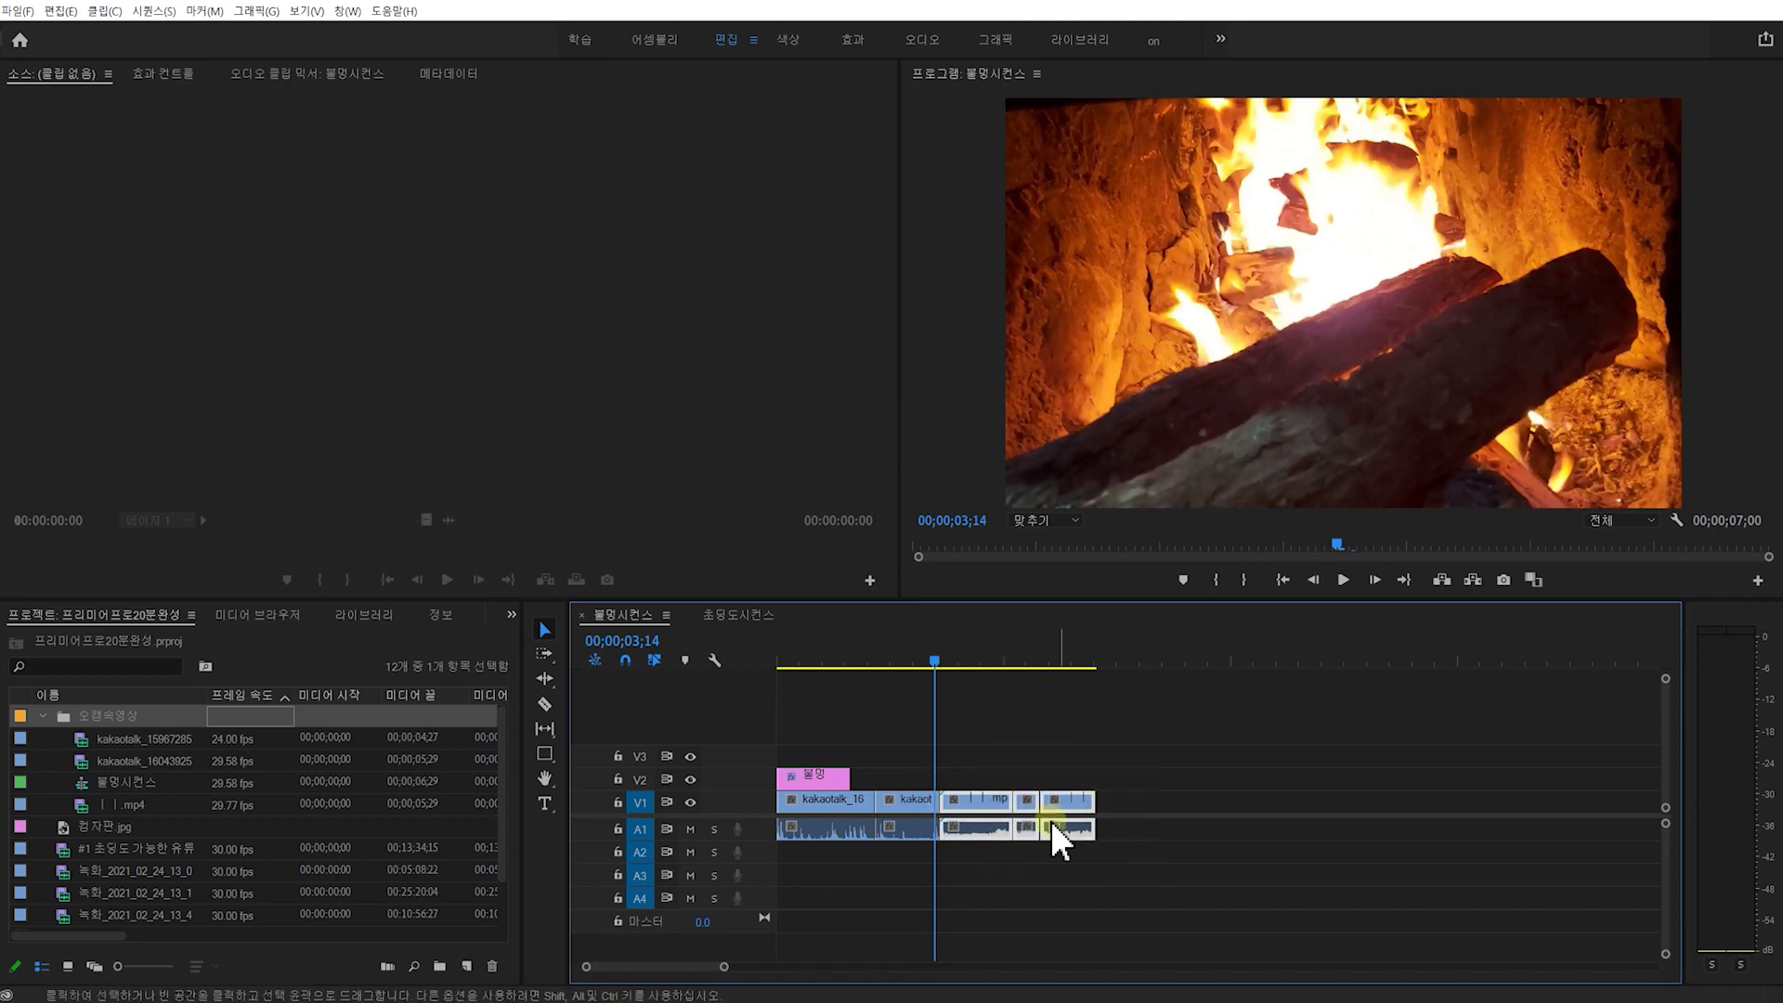
pyautogui.moveTo(1014, 824); pyautogui.dragTo(1098, 831)
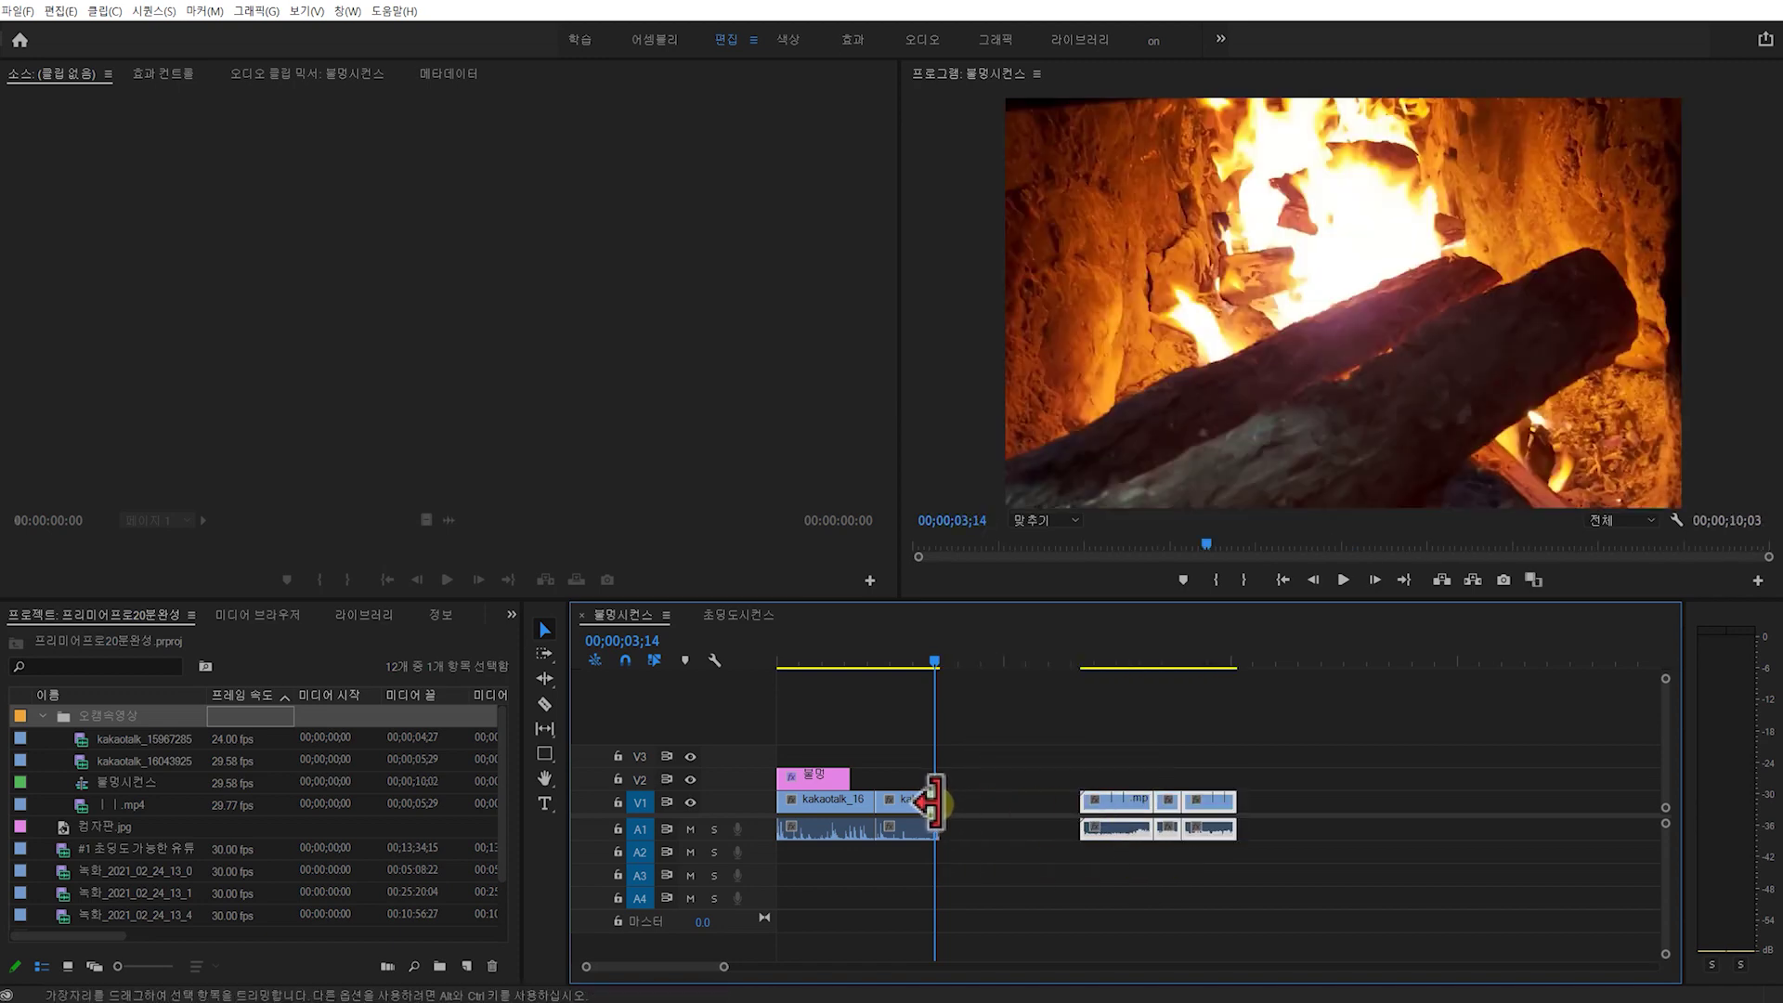
pyautogui.moveTo(939, 799); pyautogui.dragTo(991, 840)
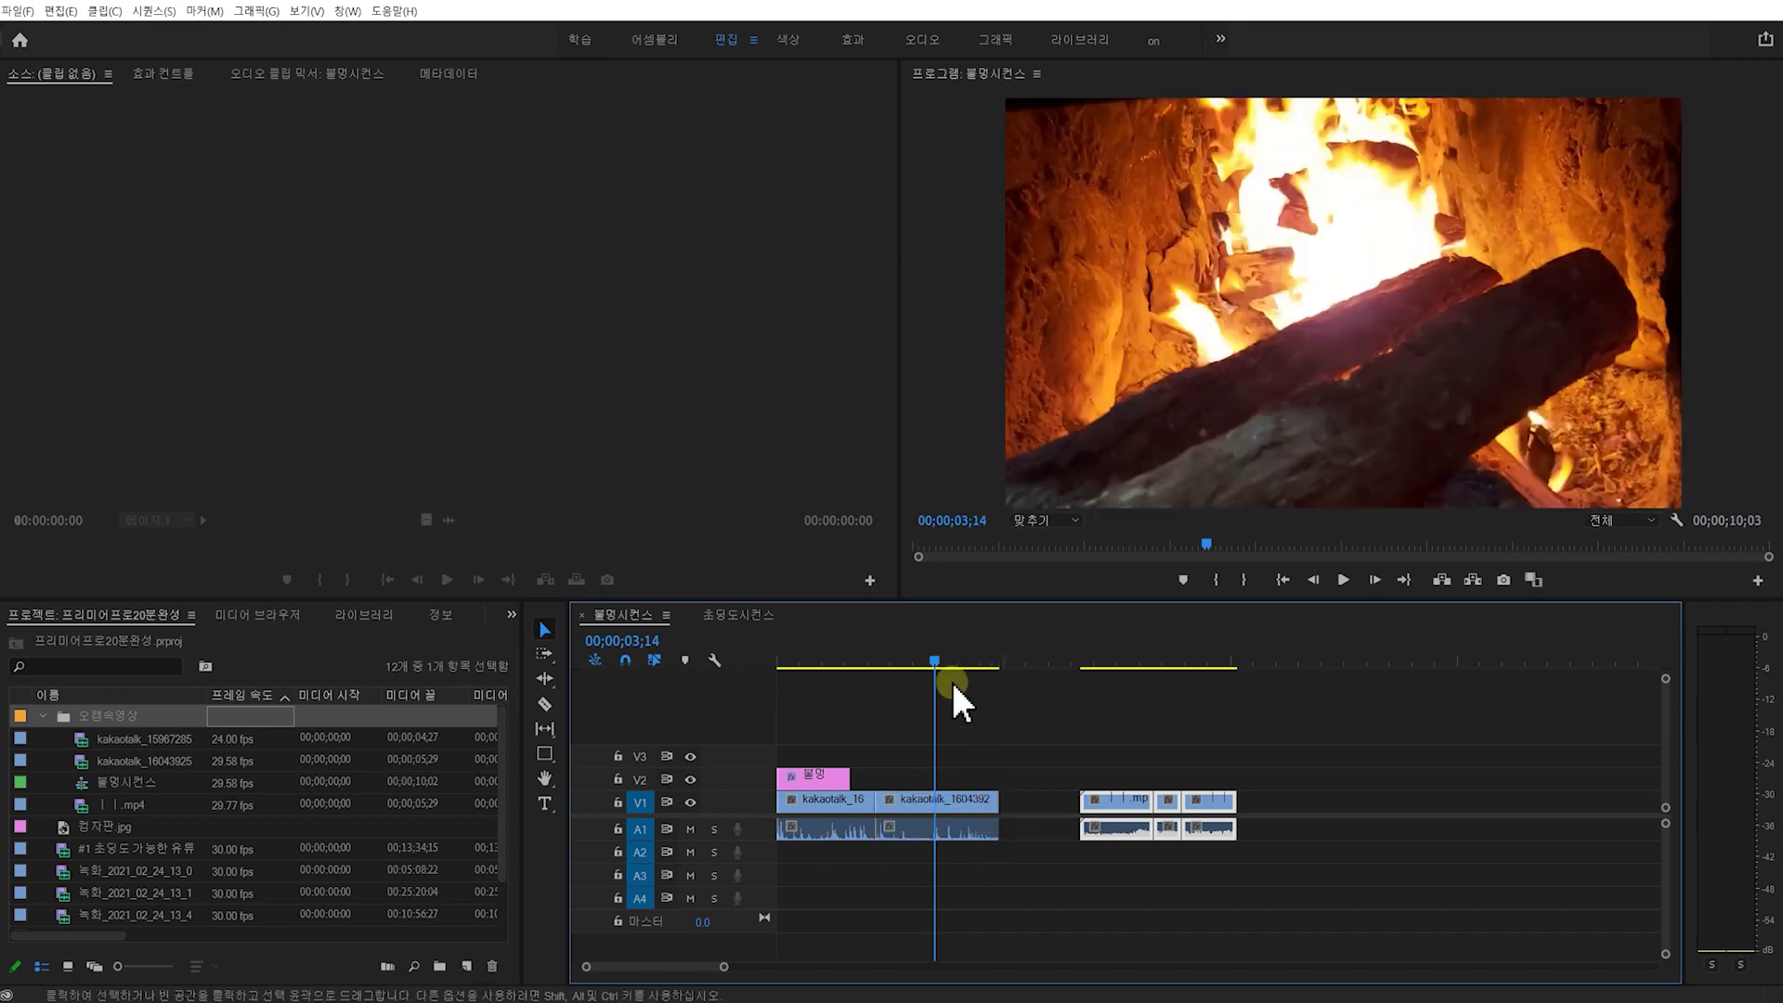
# Ripple-delete the gap after the second kakaotalk clip, and put the playhead at 00;00;08;05 near the sequence's end
pyautogui.moveTo(950, 678); pyautogui.dragTo(998, 676)
pyautogui.click(1062, 813)
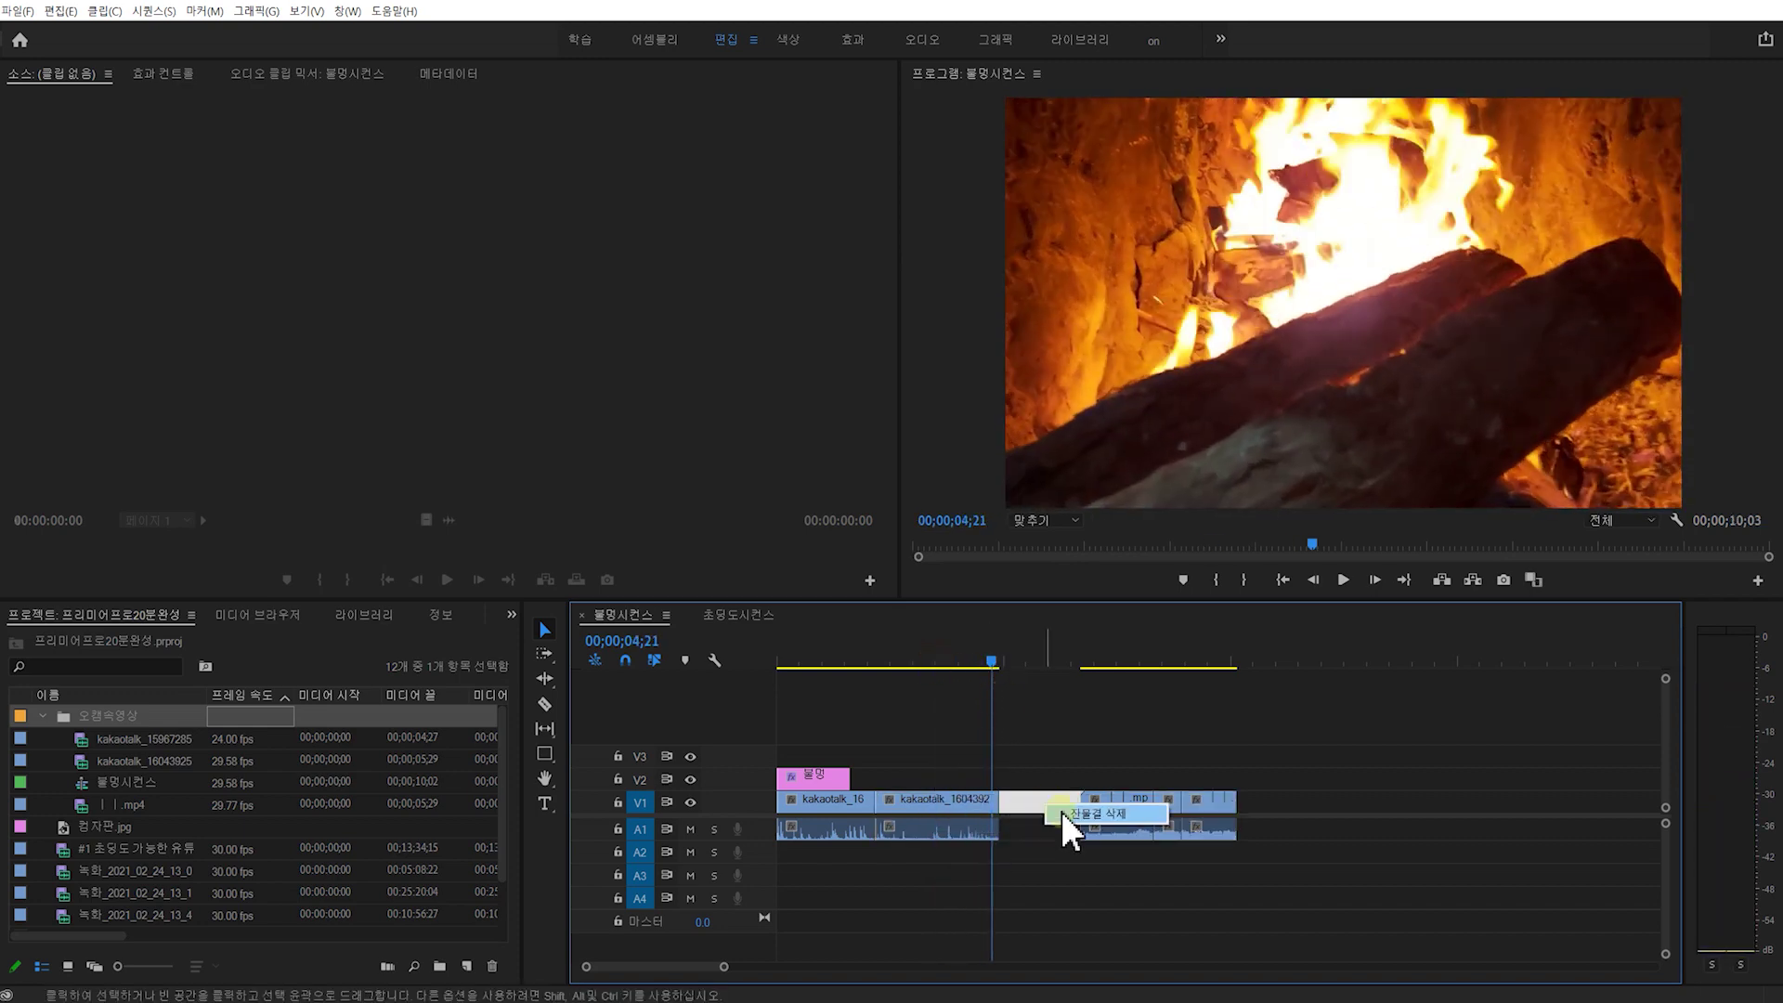
pyautogui.press('Delete')
pyautogui.moveTo(1155, 676); pyautogui.dragTo(1134, 668)
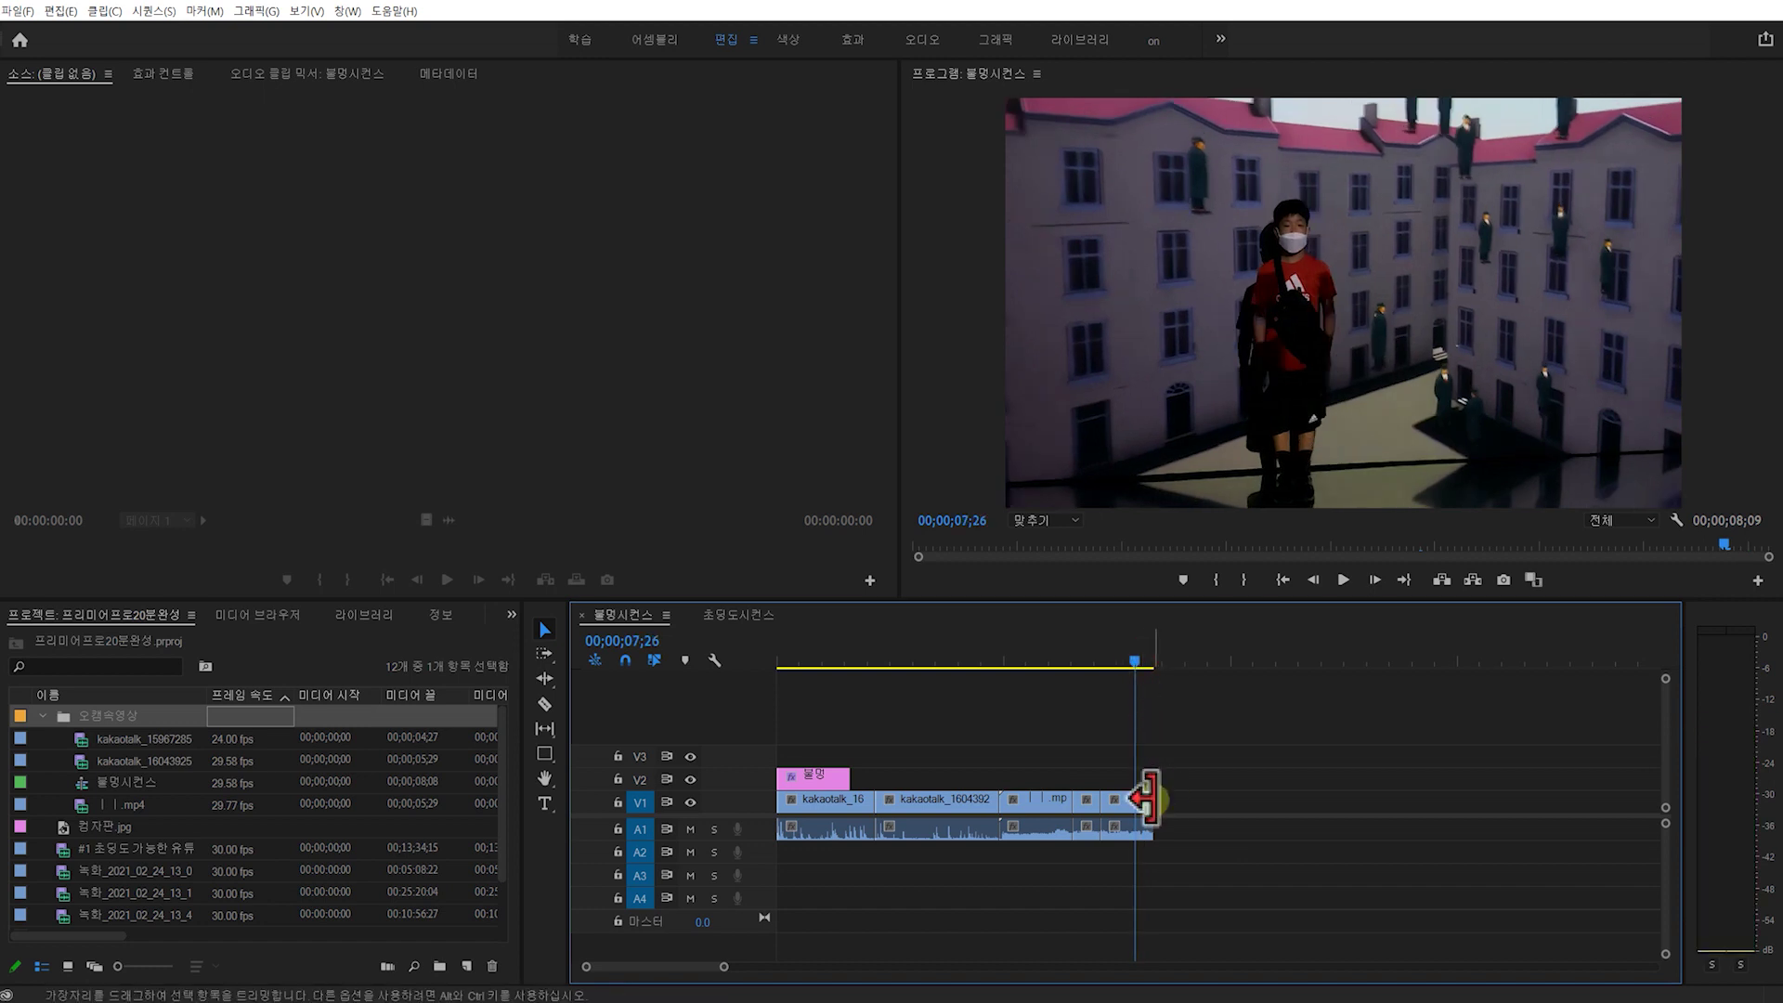
pyautogui.click(1148, 661)
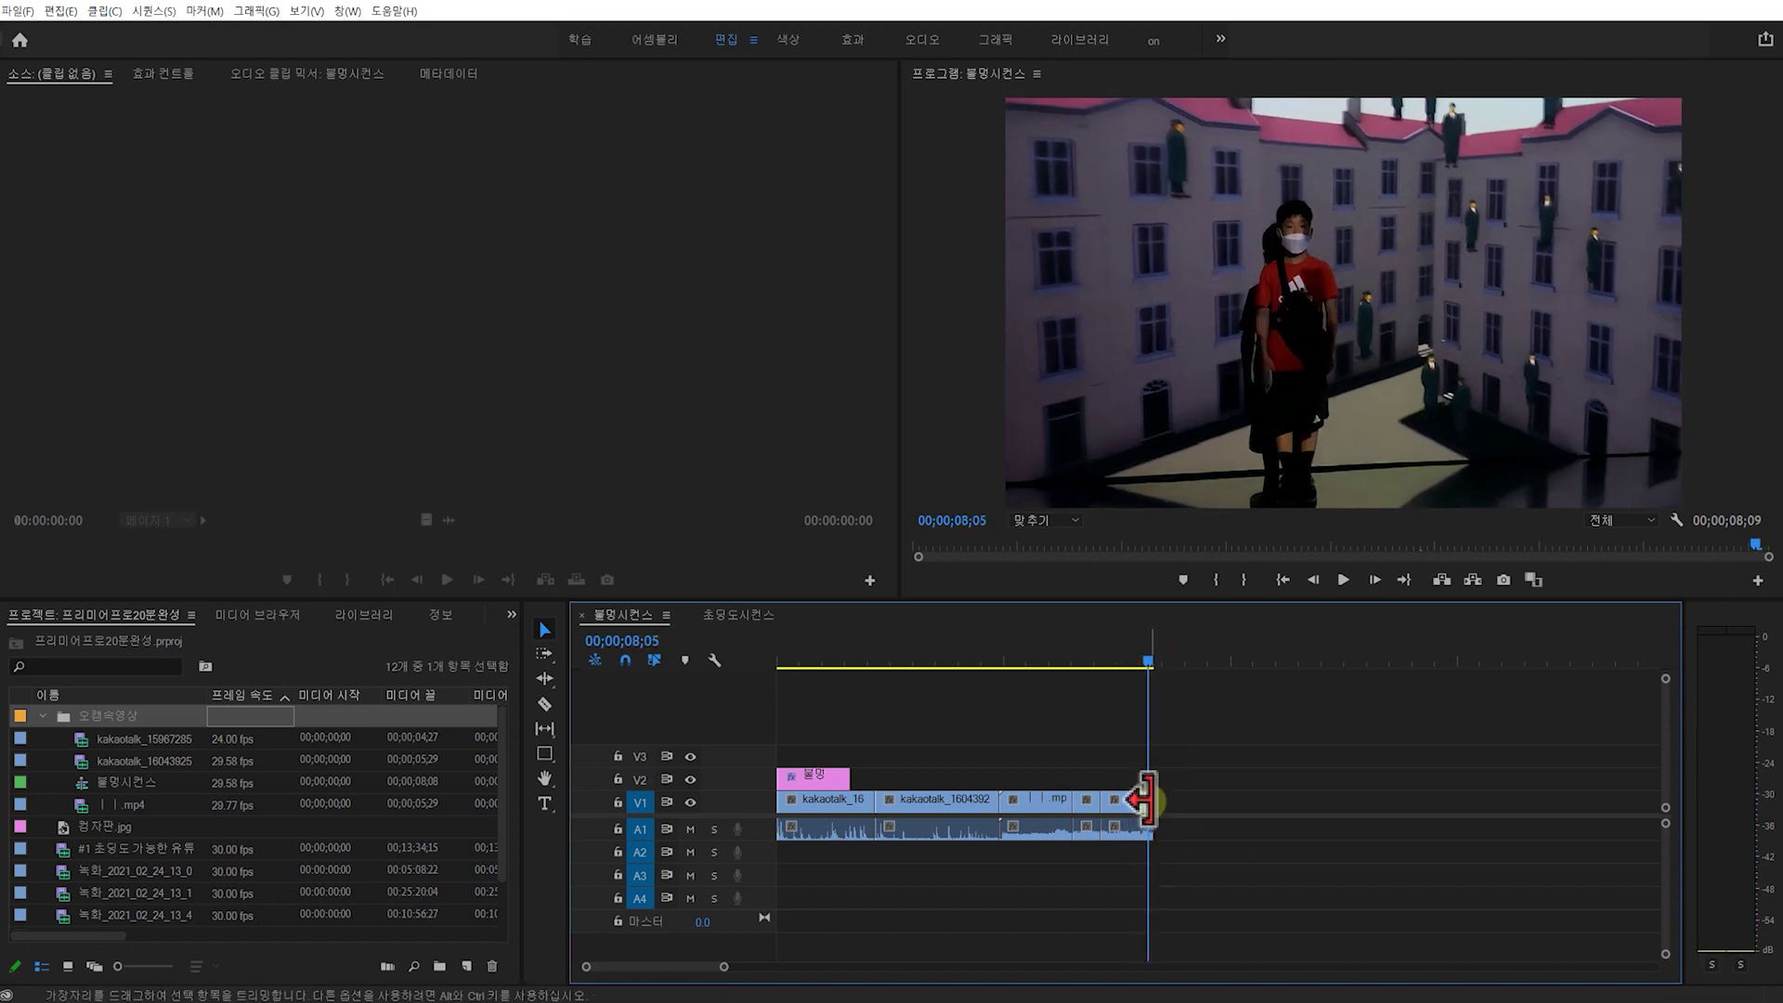
# Extend the end of the last clip on V1 as far as its source footage allows
pyautogui.moveTo(1148, 798); pyautogui.dragTo(1296, 817)
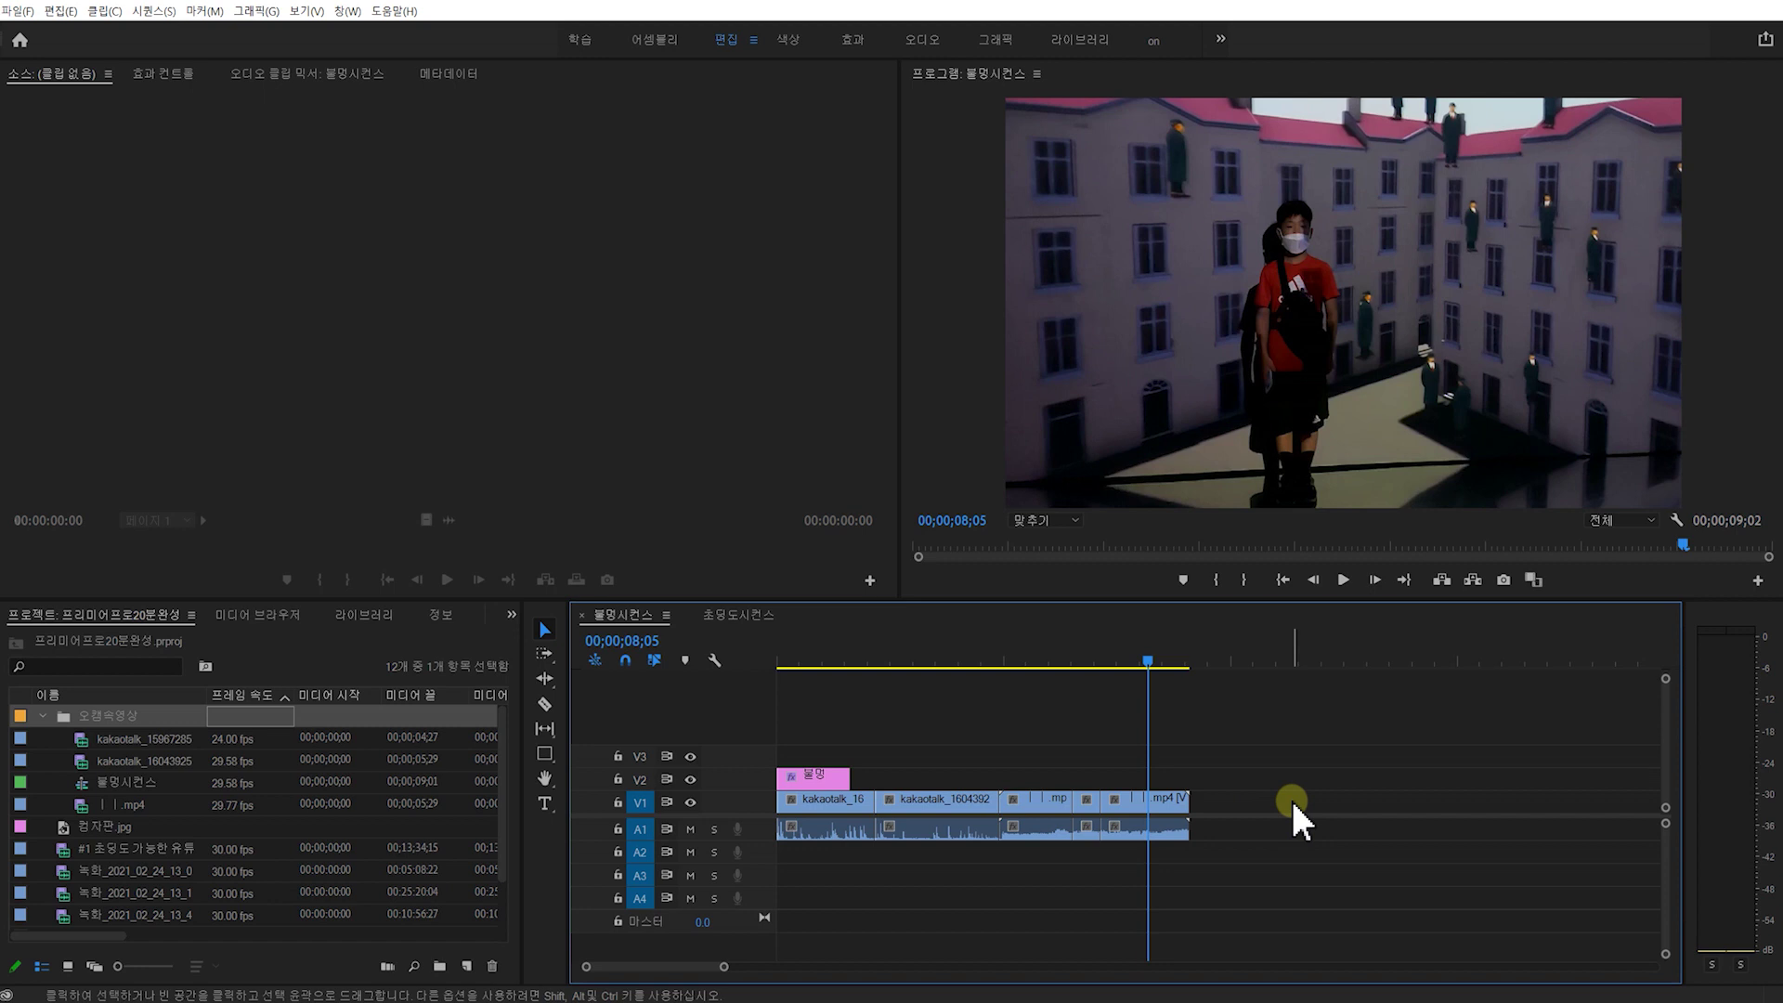
pyautogui.moveTo(1190, 798); pyautogui.dragTo(1296, 811)
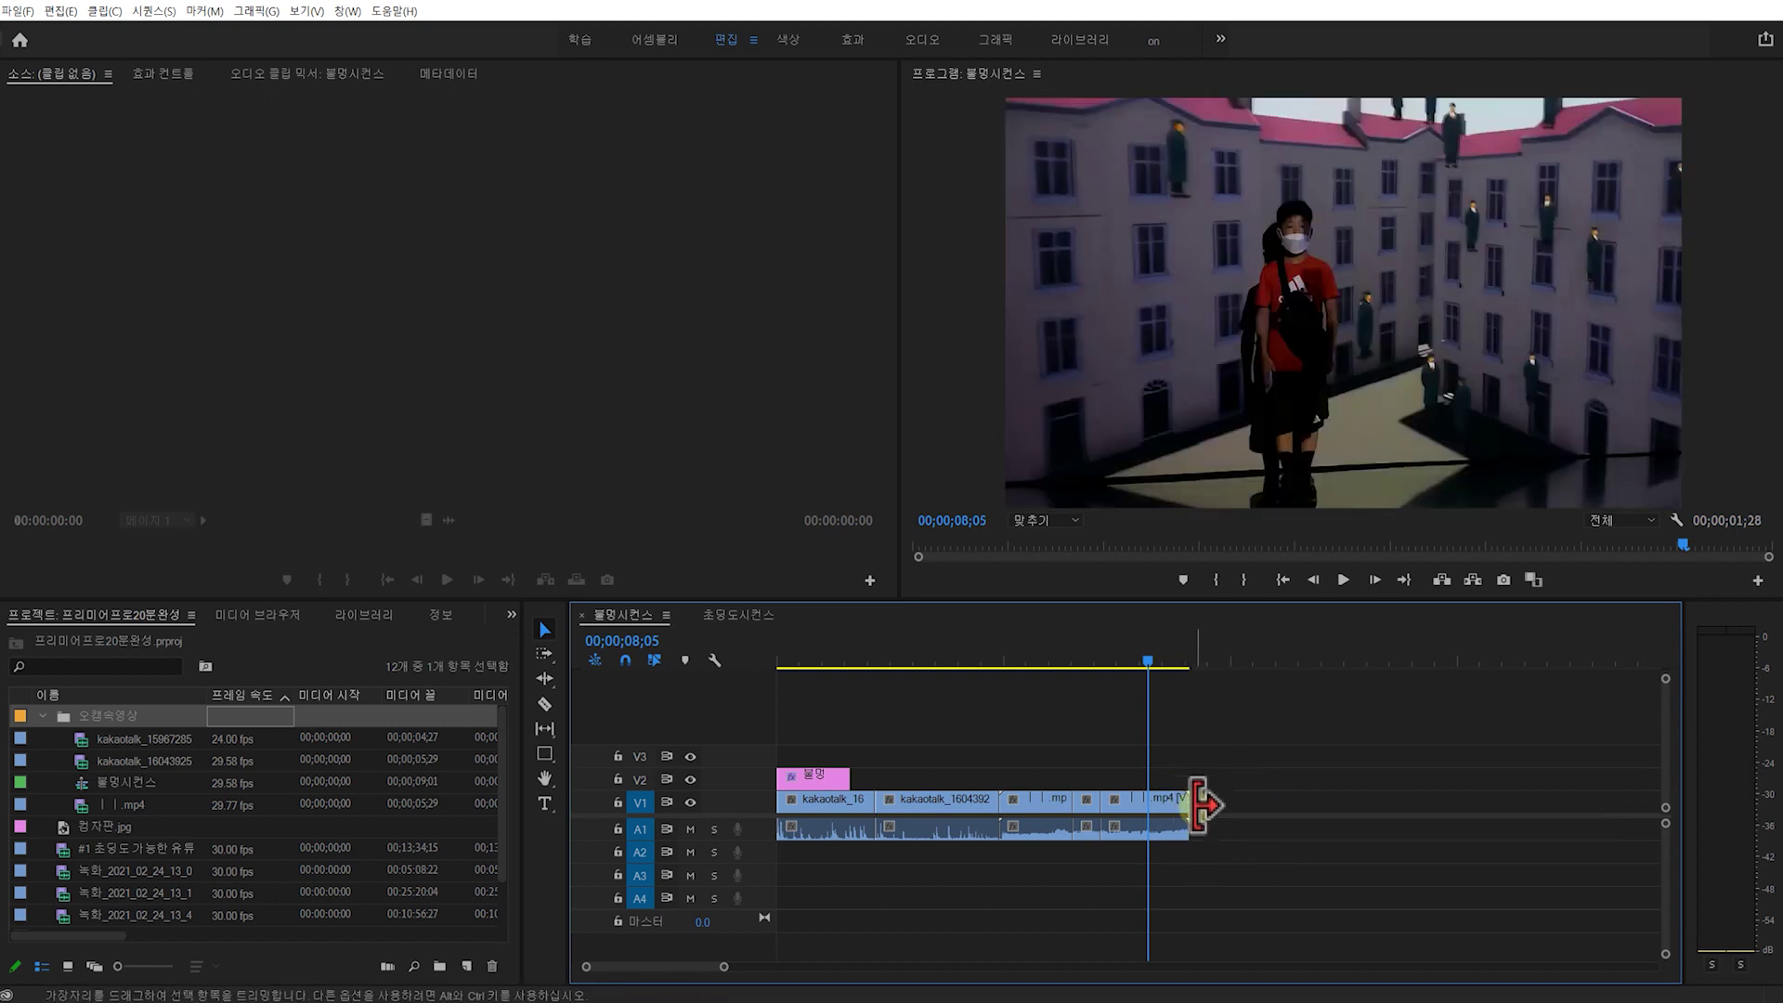
# Split the third clip on V1 with the Razor tool at 00;00;05;18 and 00;00;06;07
pyautogui.click(1044, 640)
pyautogui.moveTo(1045, 638); pyautogui.dragTo(1031, 639)
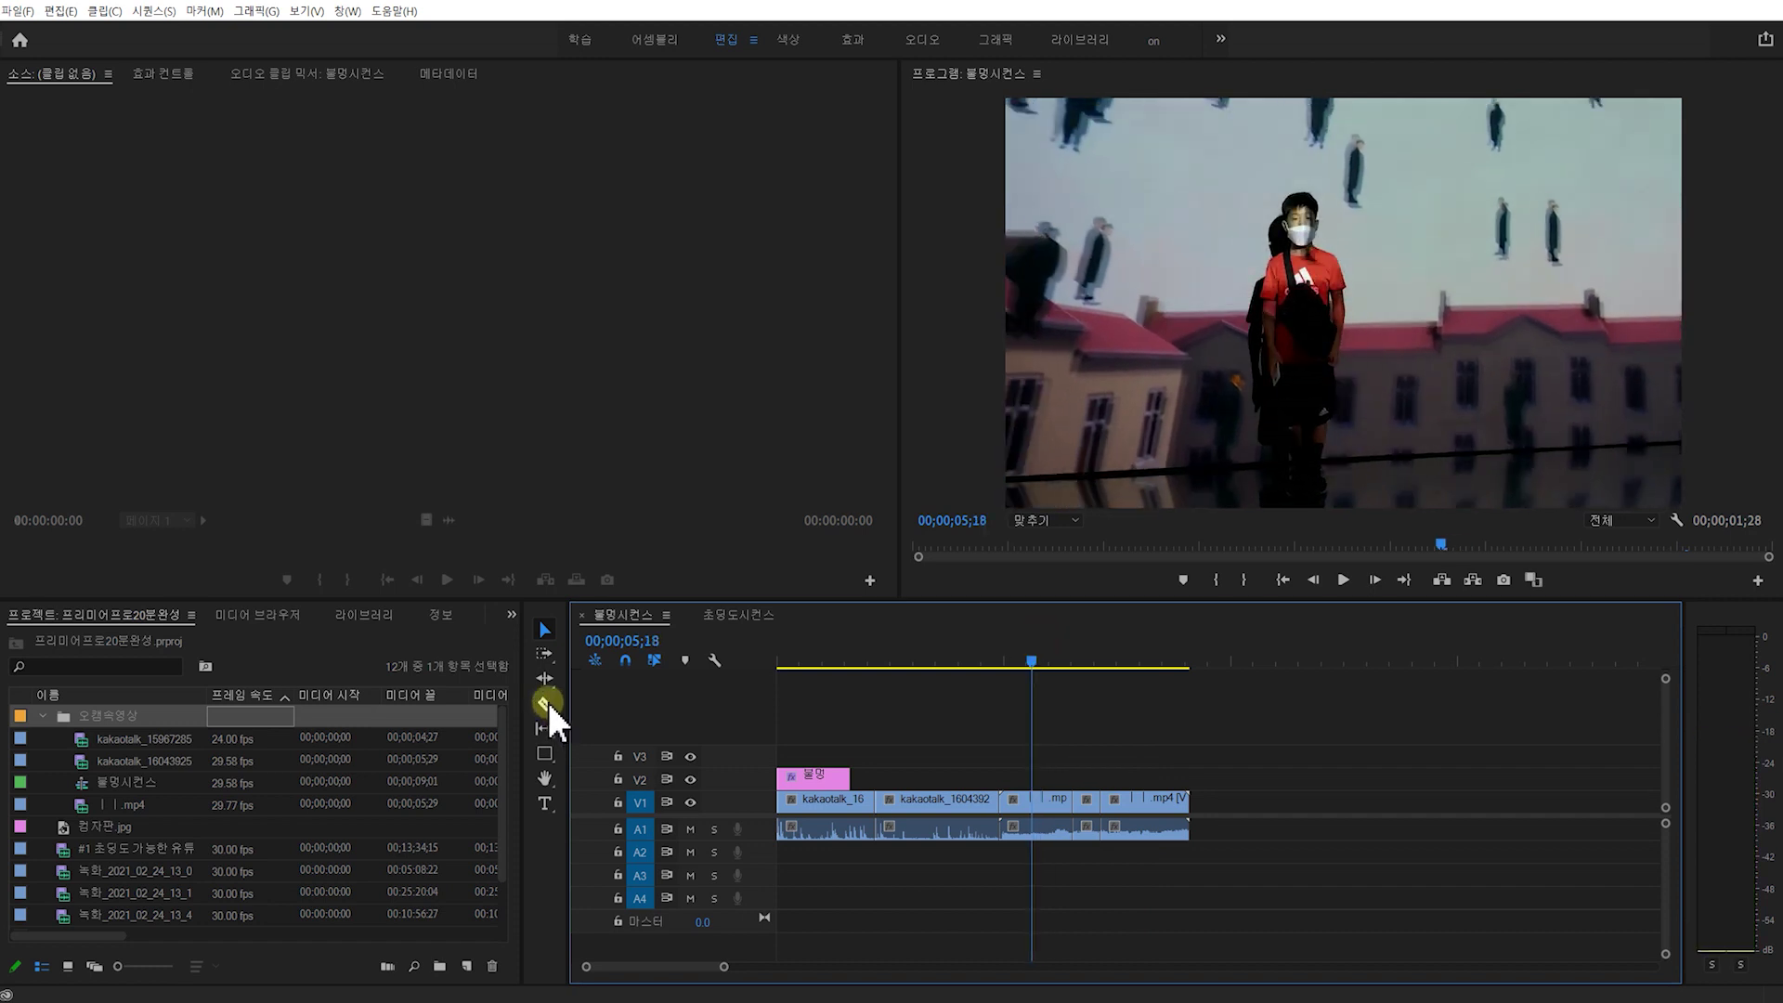
pyautogui.click(545, 704)
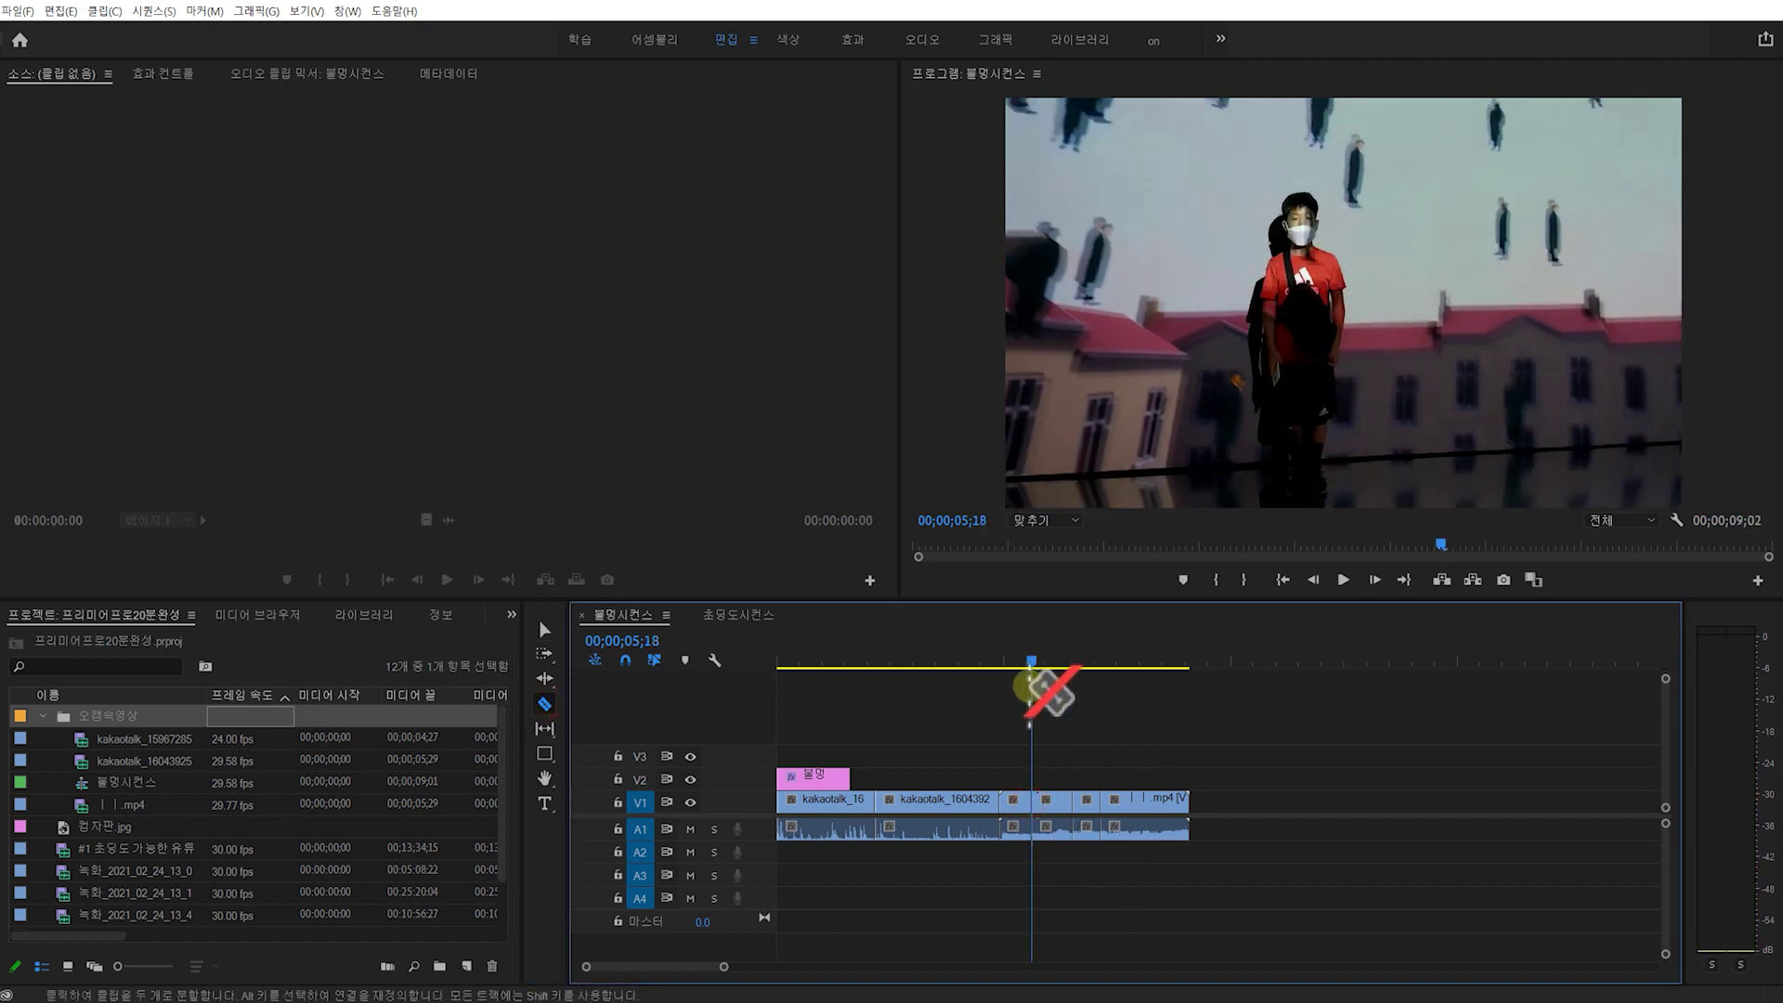
pyautogui.click(1065, 661)
pyautogui.click(1066, 759)
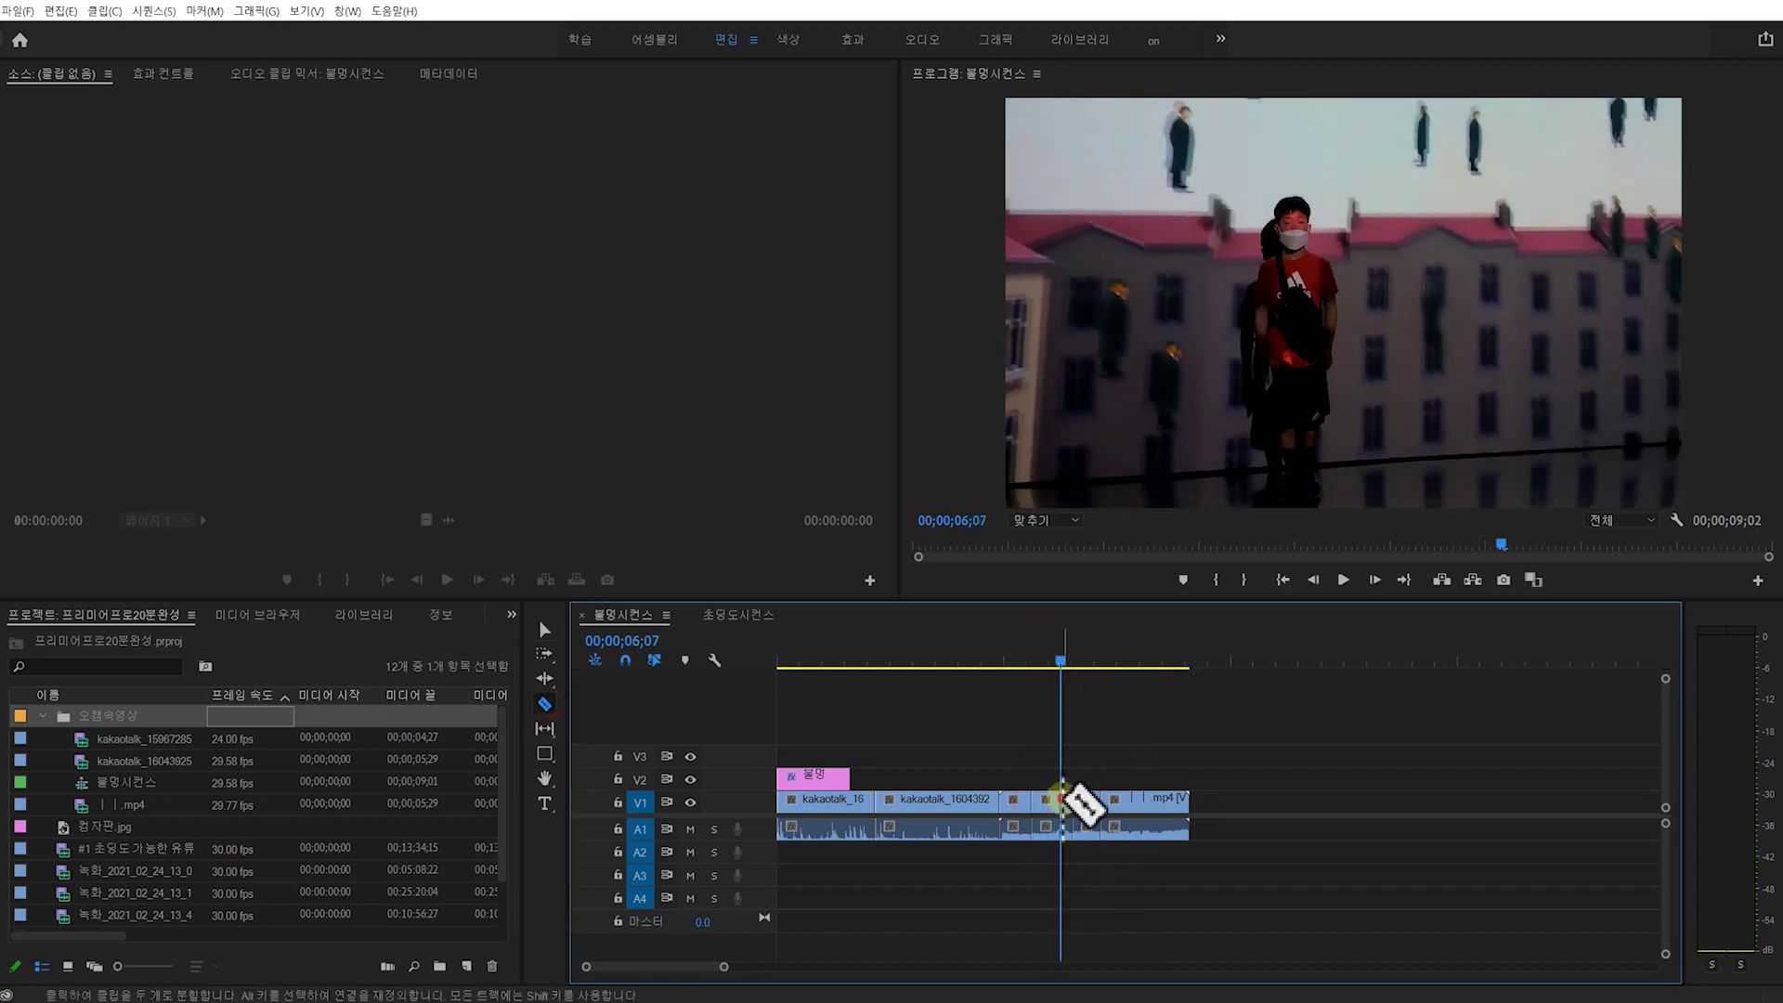
# Try deleting the segment between the two cuts and ripple-deleting the gap it leaves, and undo both edits
pyautogui.click(545, 630)
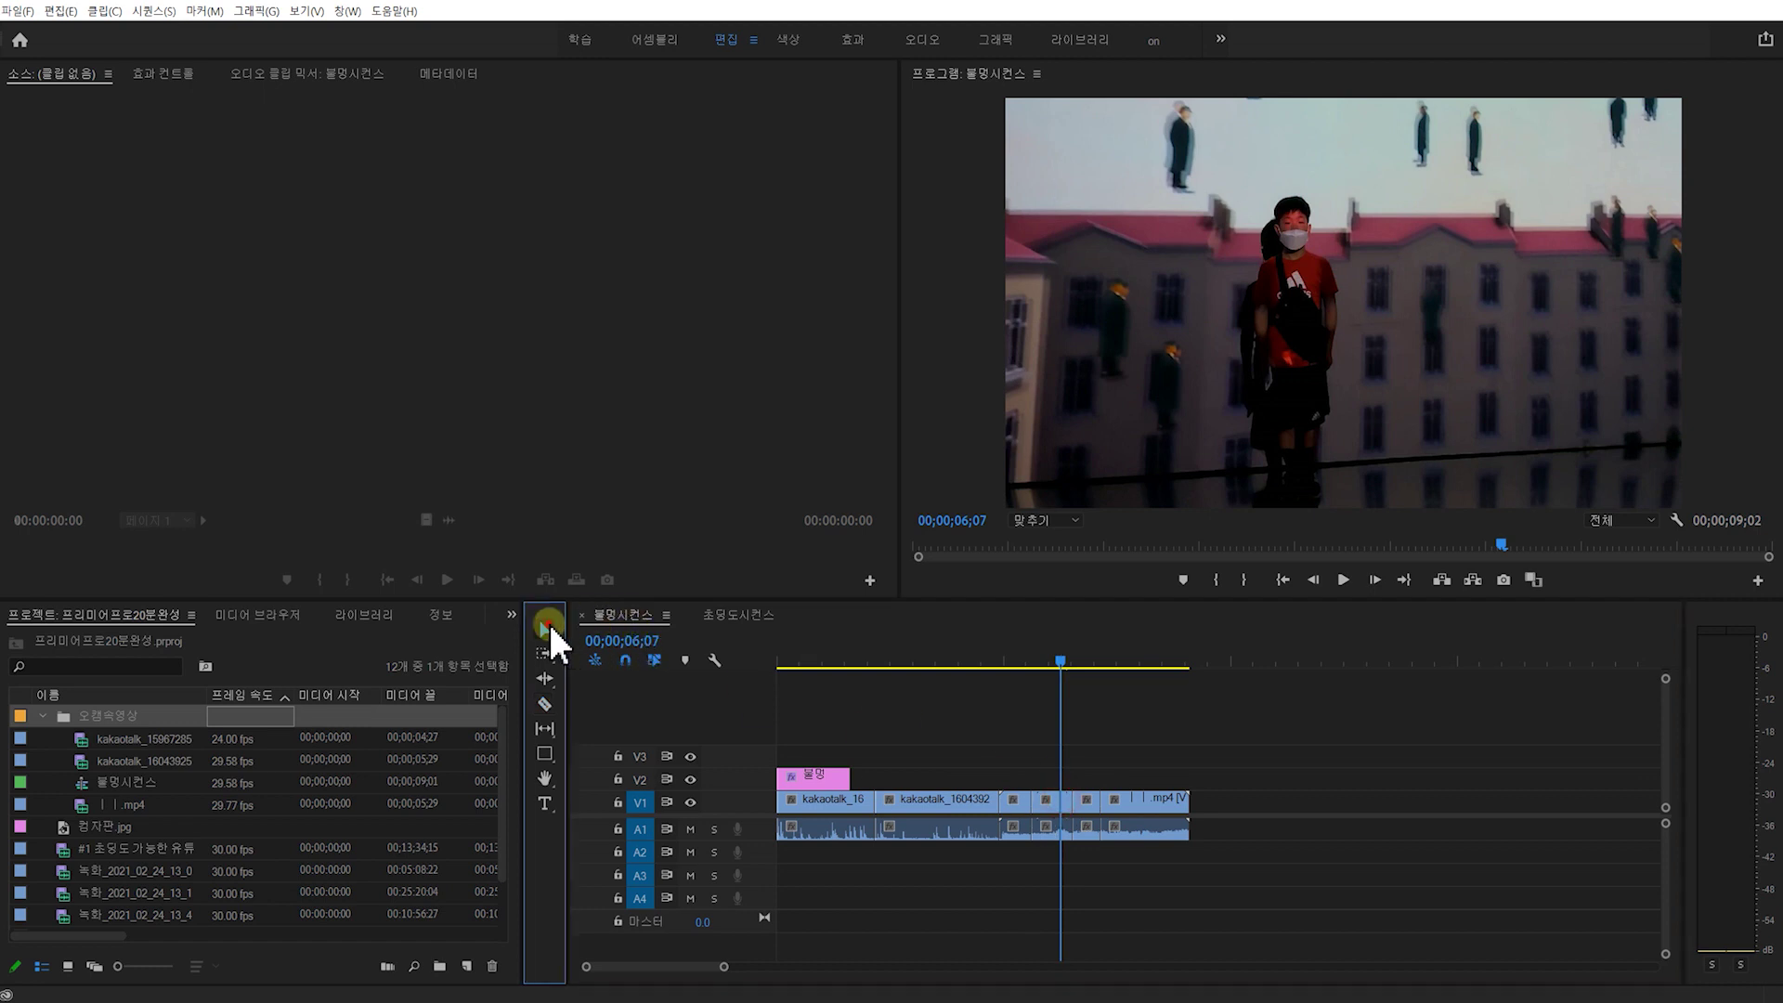
pyautogui.click(1046, 800)
pyautogui.press('Delete')
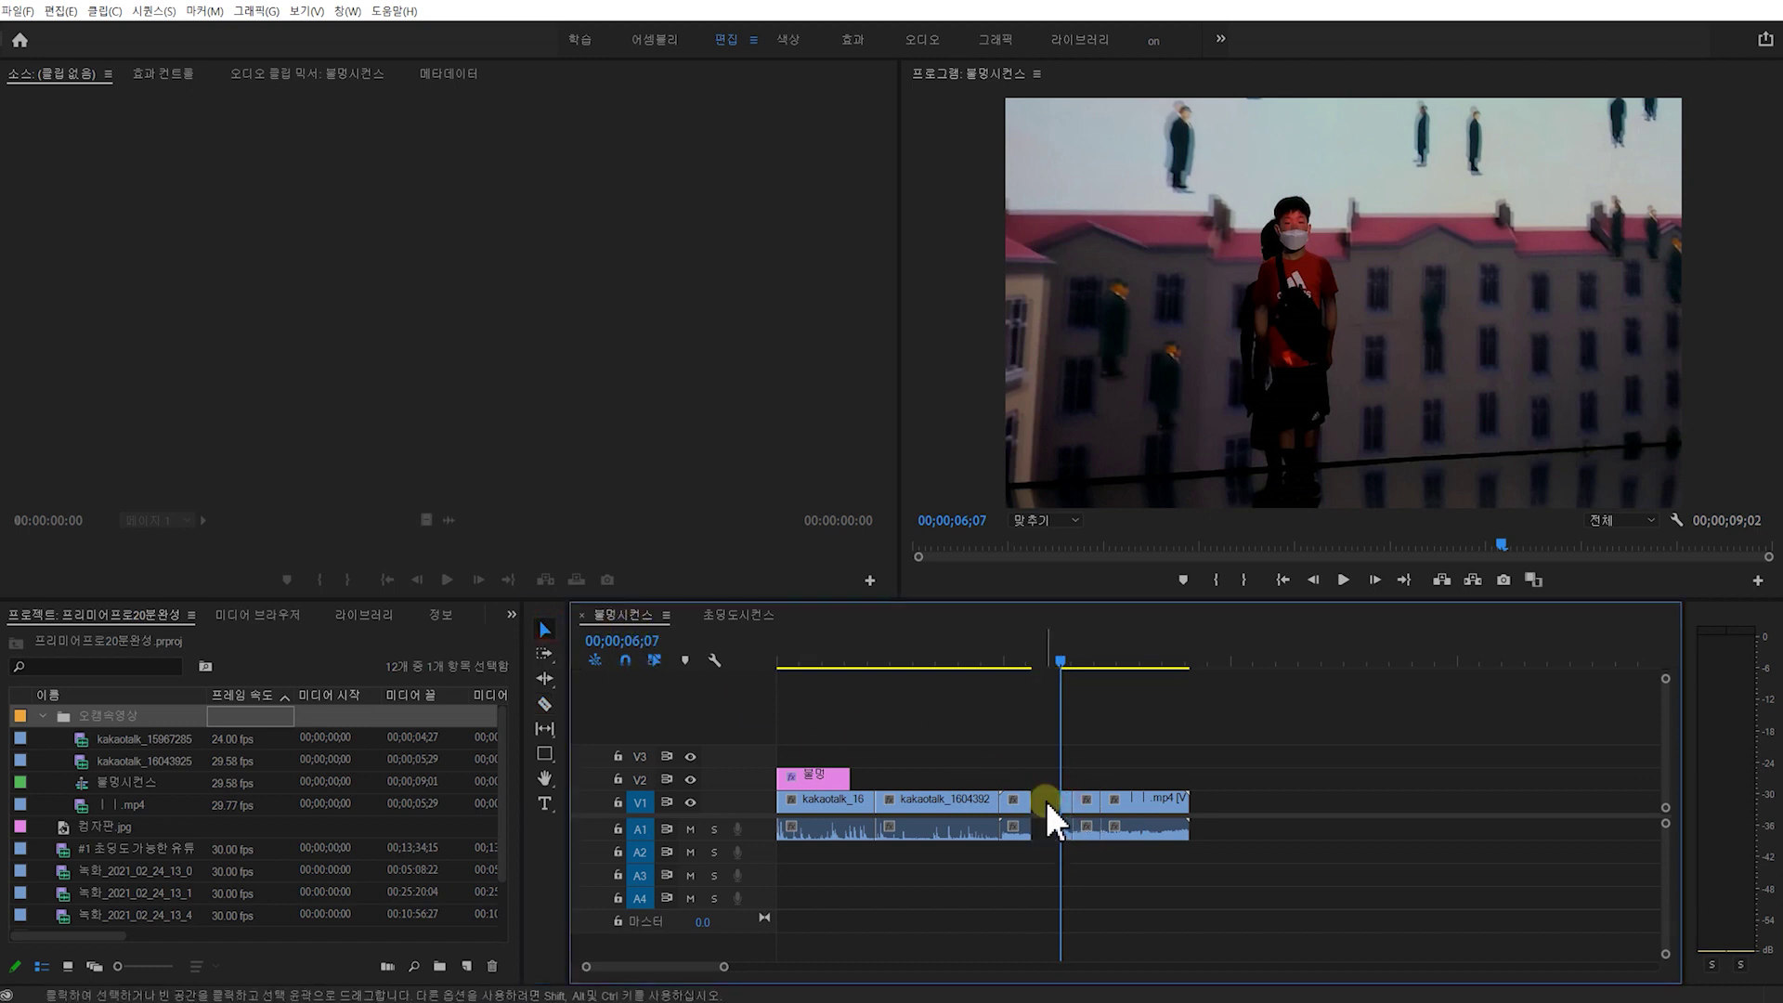
pyautogui.rightClick(1045, 800)
pyautogui.click(1058, 810)
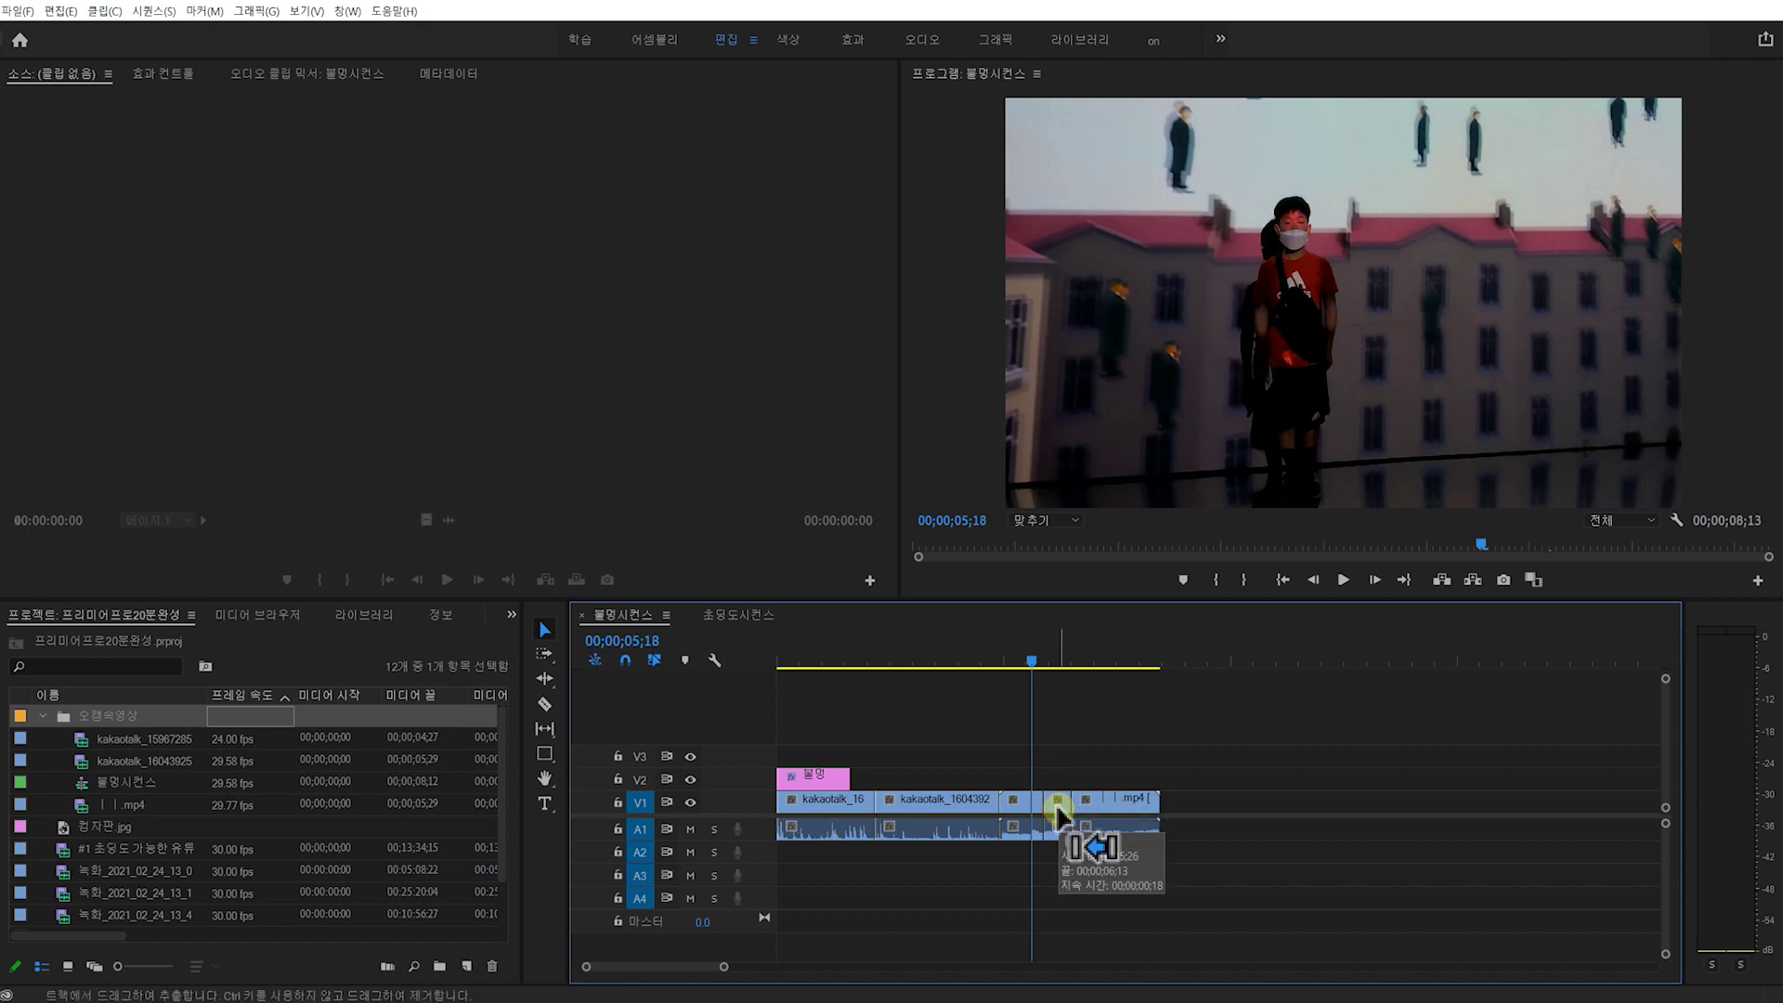
pyautogui.hotkey('ctrl', 'z')
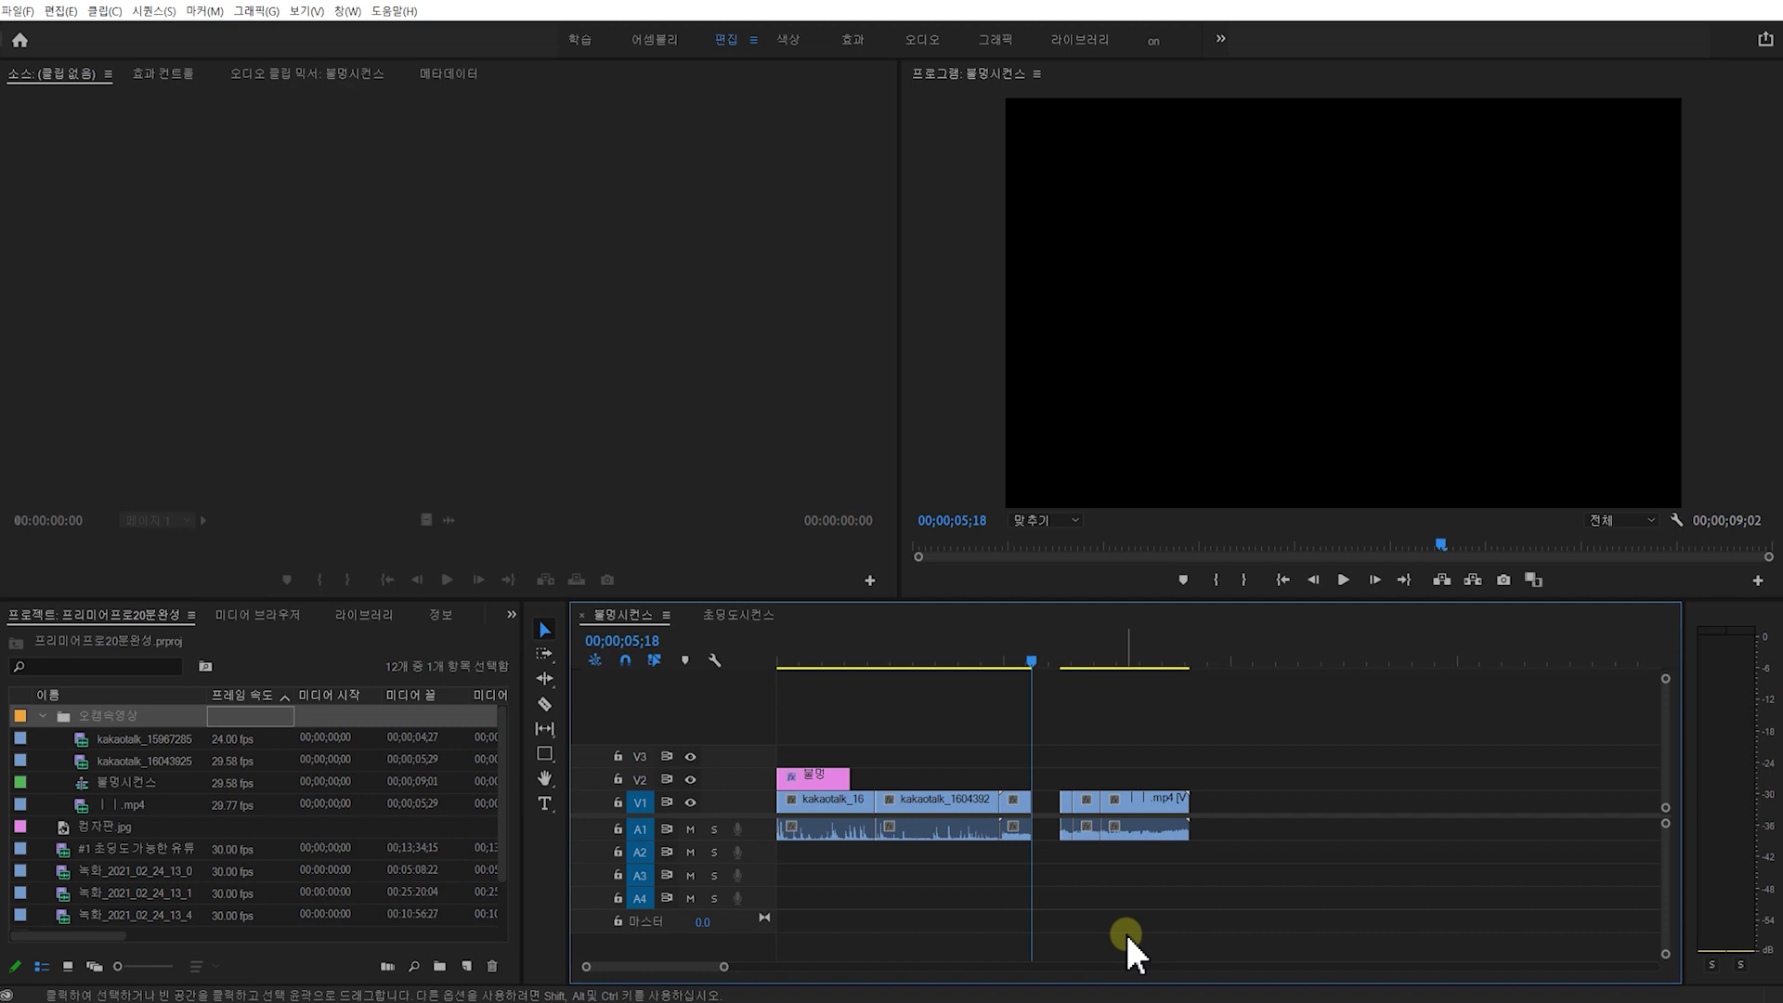
pyautogui.press('Delete')
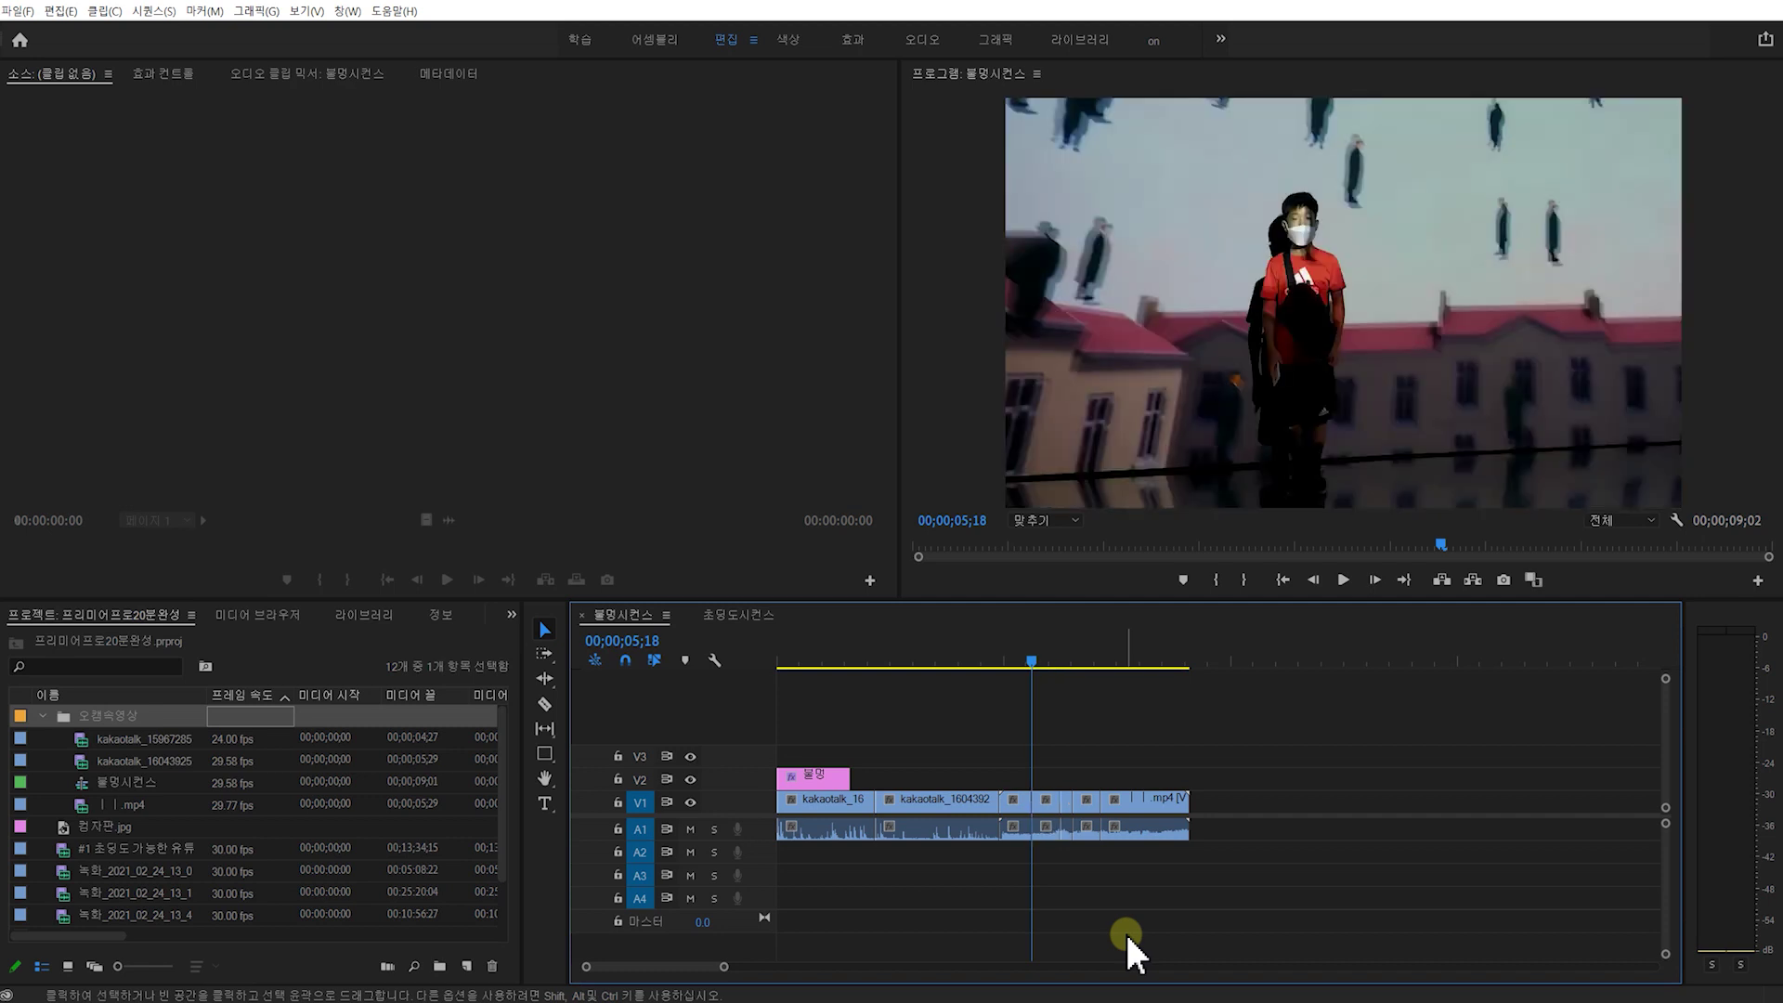
# Ripple-delete the V1 segment between 00;00;05;18 and 00;00;06;07 in a single operation
pyautogui.click(1050, 803)
pyautogui.press('=')
pyautogui.rightClick(1255, 821)
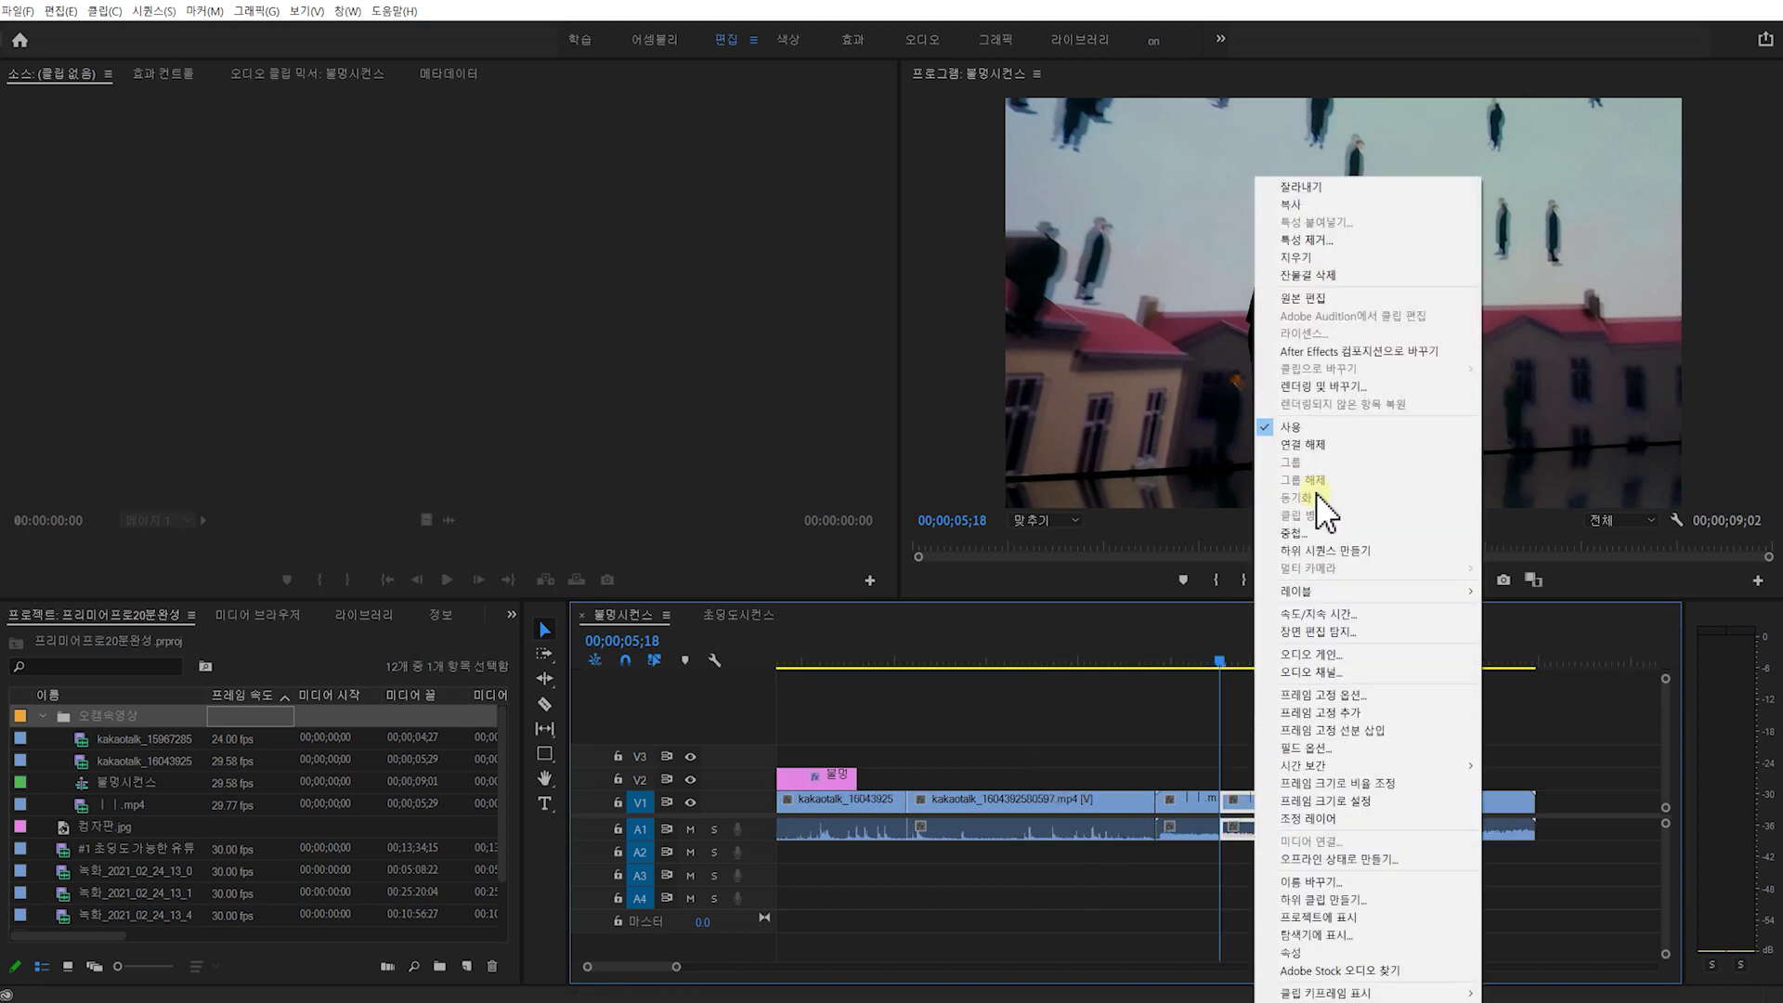
pyautogui.click(1318, 275)
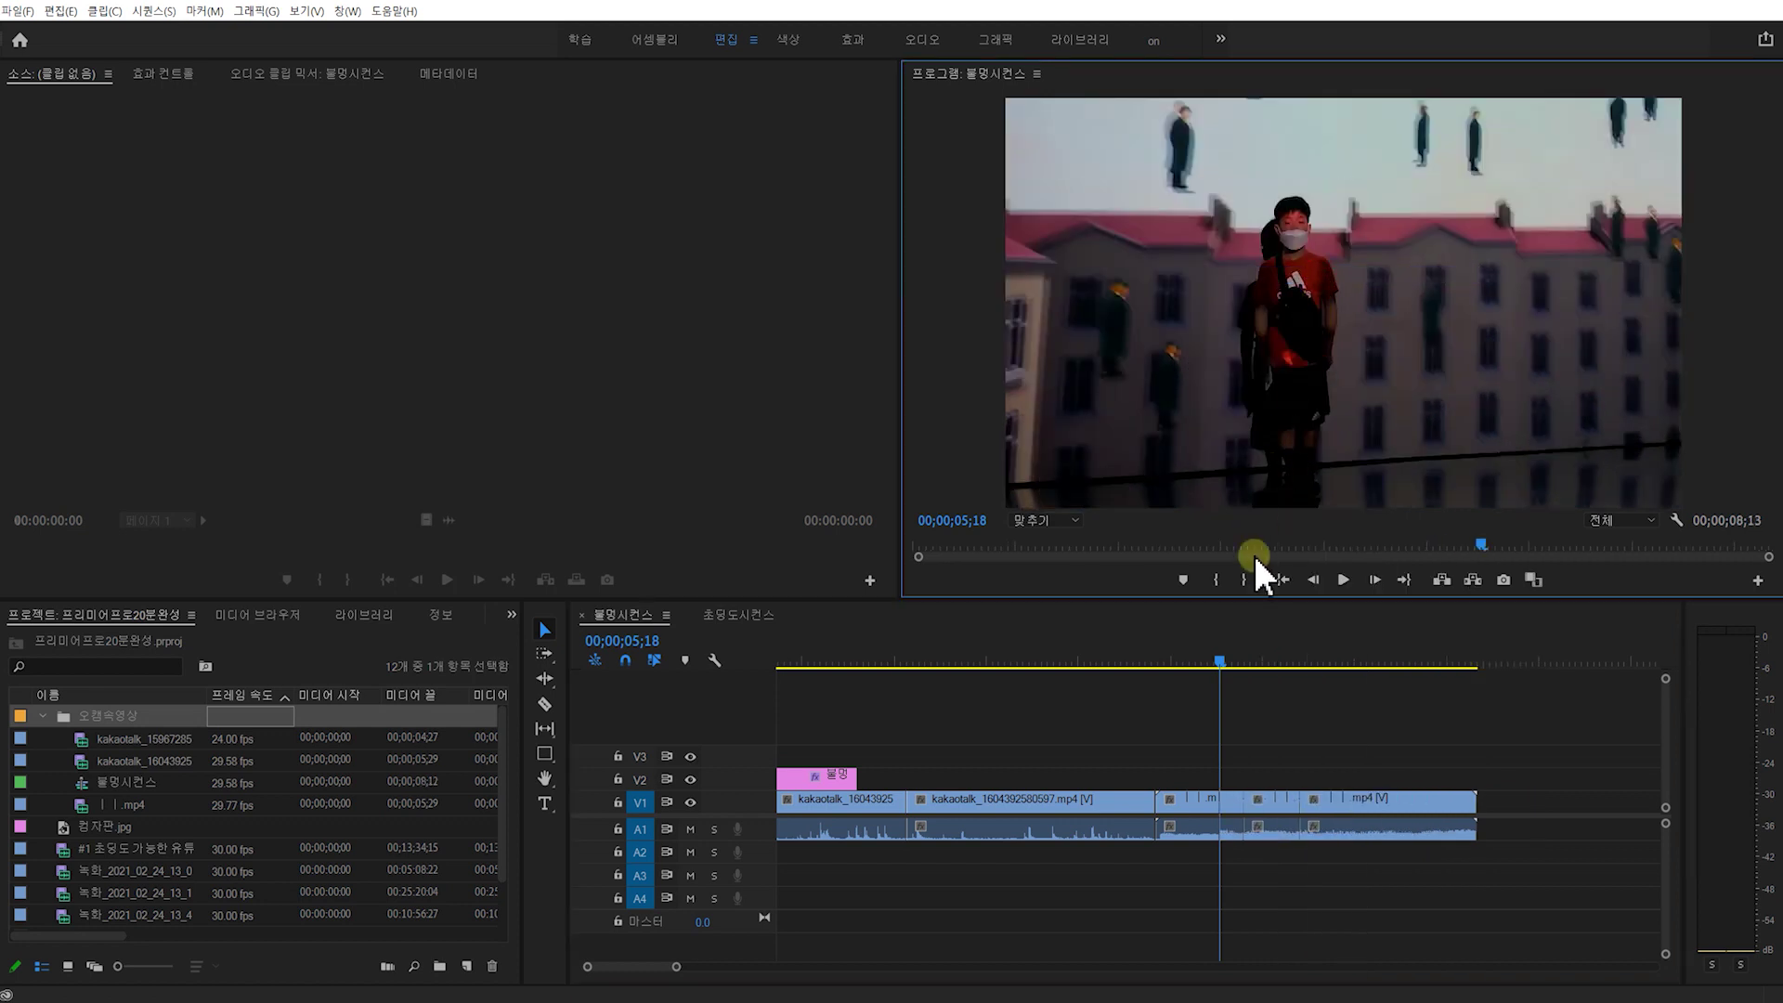
# Ripple-delete the short V1 clip that runs from about 00;00;04;27 to 00;00;05;18
pyautogui.click(1160, 664)
pyautogui.click(1198, 804)
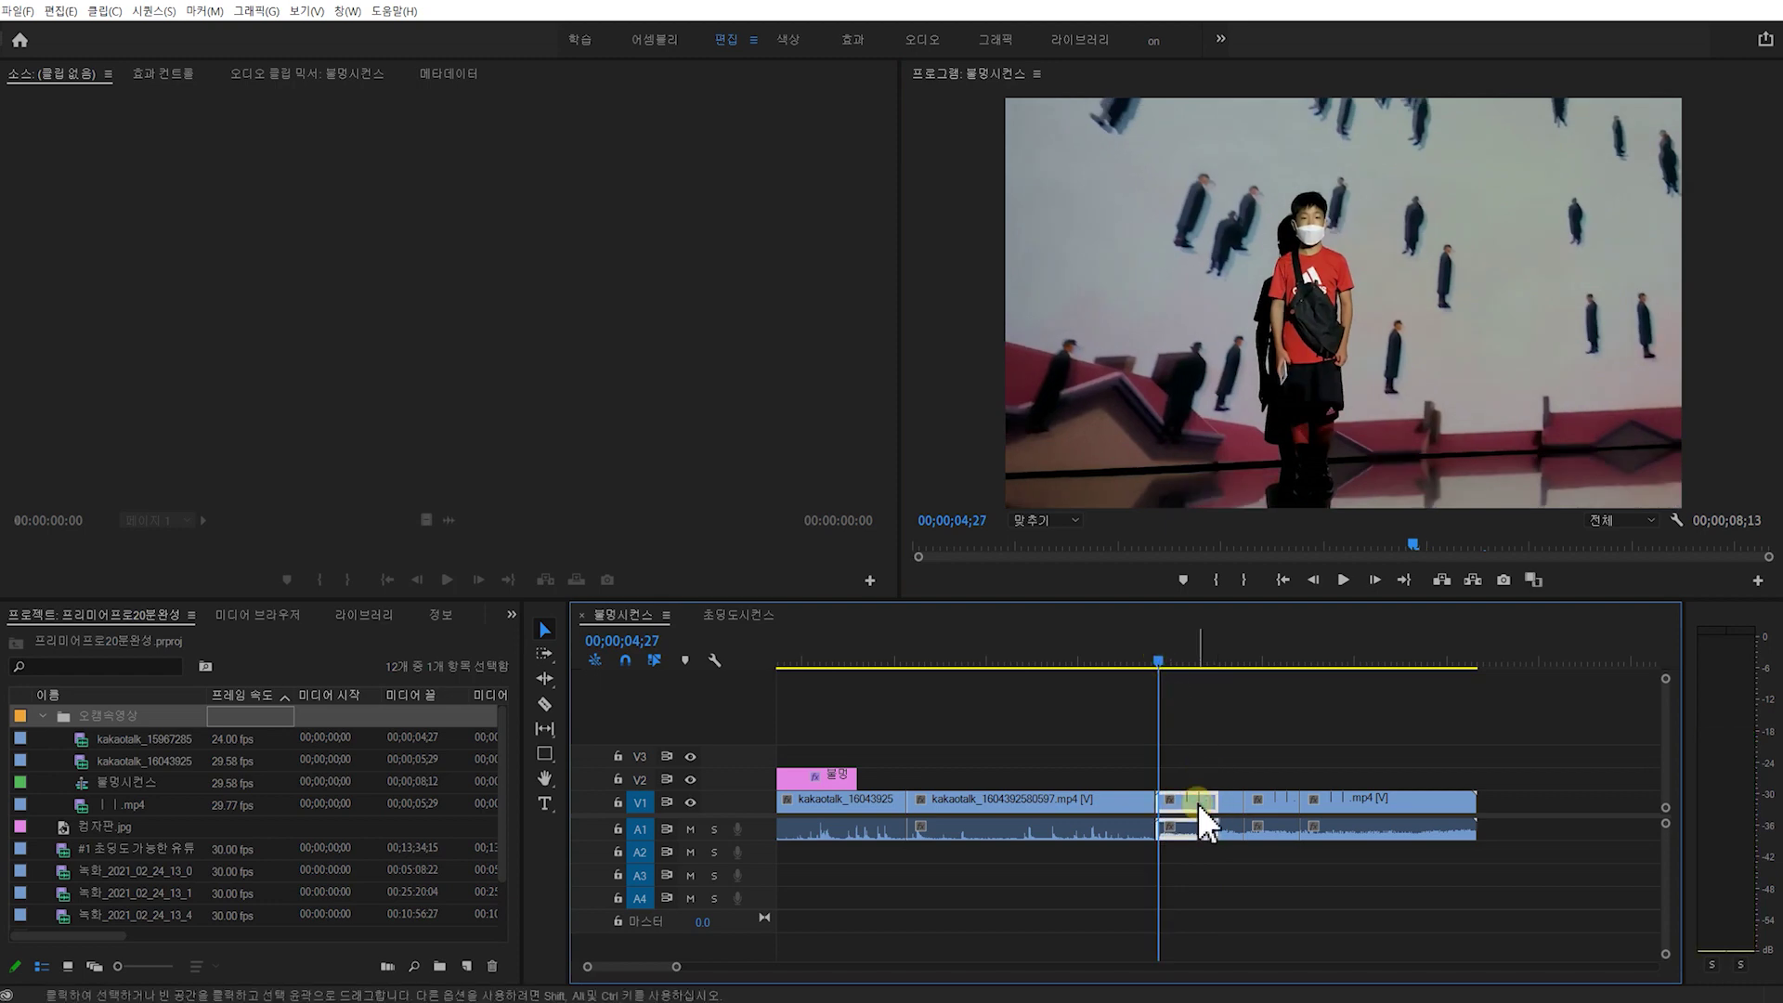
pyautogui.rightClick(1196, 804)
pyautogui.click(1304, 278)
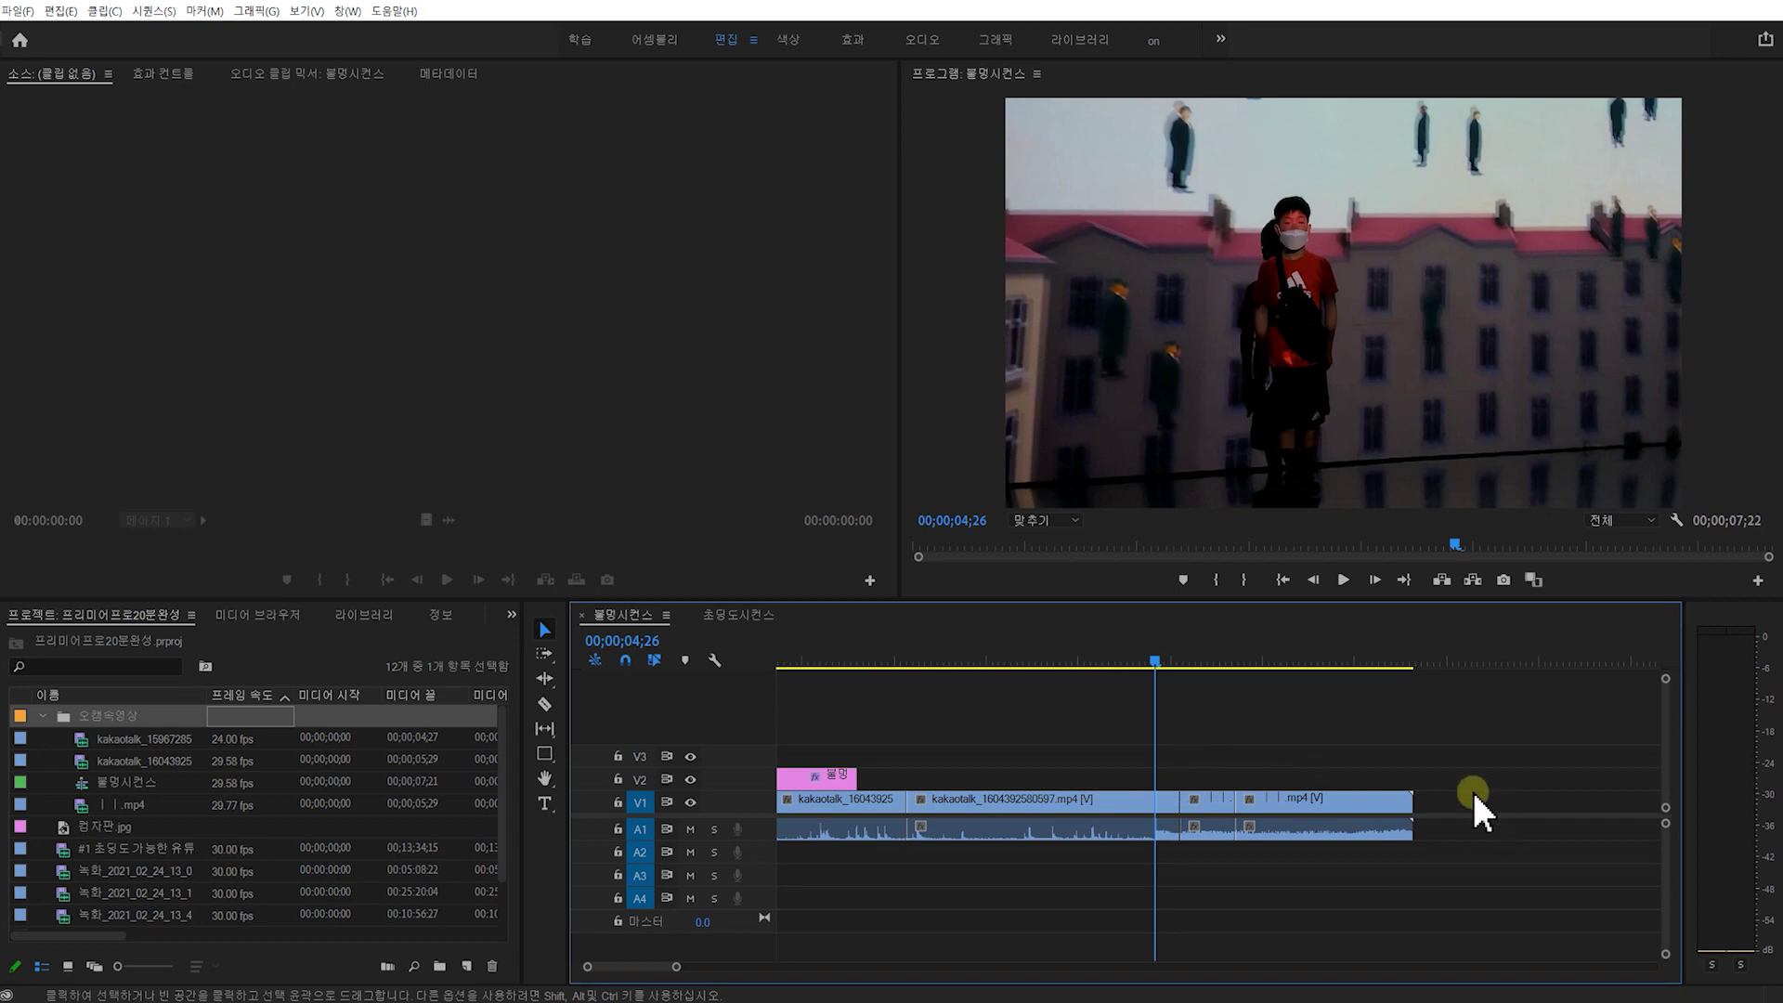
# Split the end of the second kakaotalk clip with the Razor tool at 00;00;04;11 and 00;00;04;21
pyautogui.moveTo(1147, 658); pyautogui.dragTo(1101, 700)
pyautogui.press('c')
pyautogui.click(1125, 800)
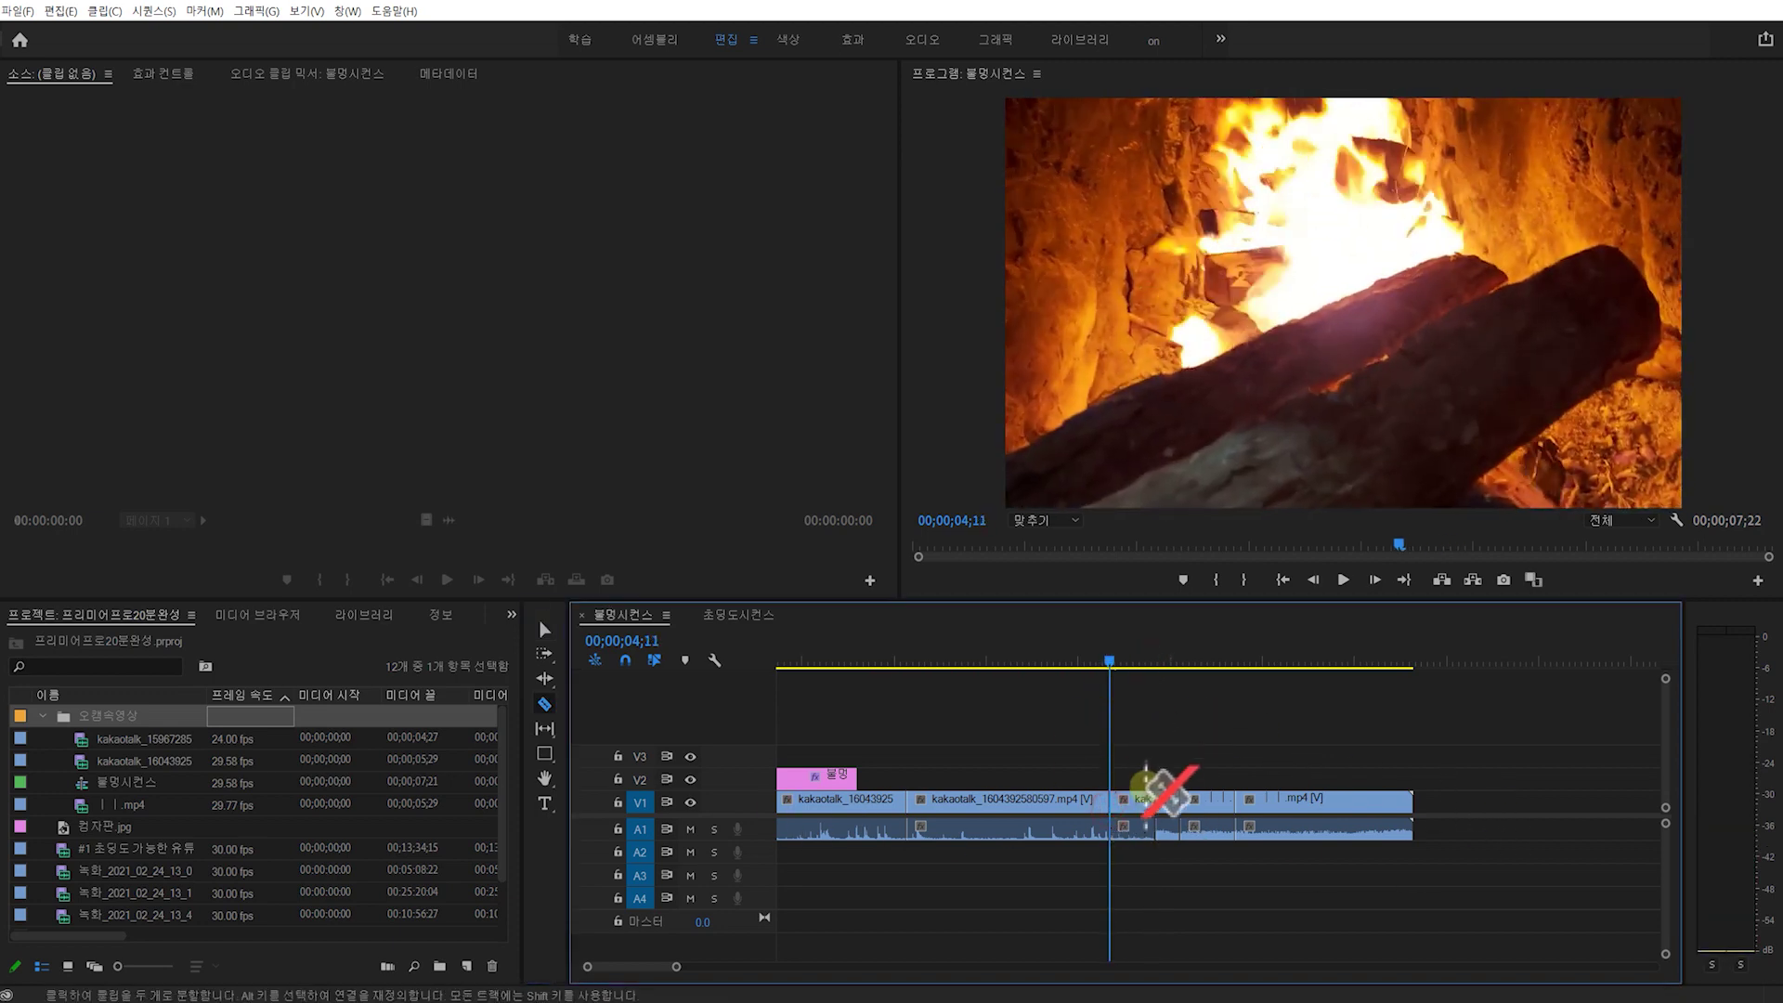
pyautogui.click(545, 630)
# Examine the short kakaotalk segment between the two cuts at a closer zoom, and look over its available clip commands
pyautogui.rightClick(1125, 806)
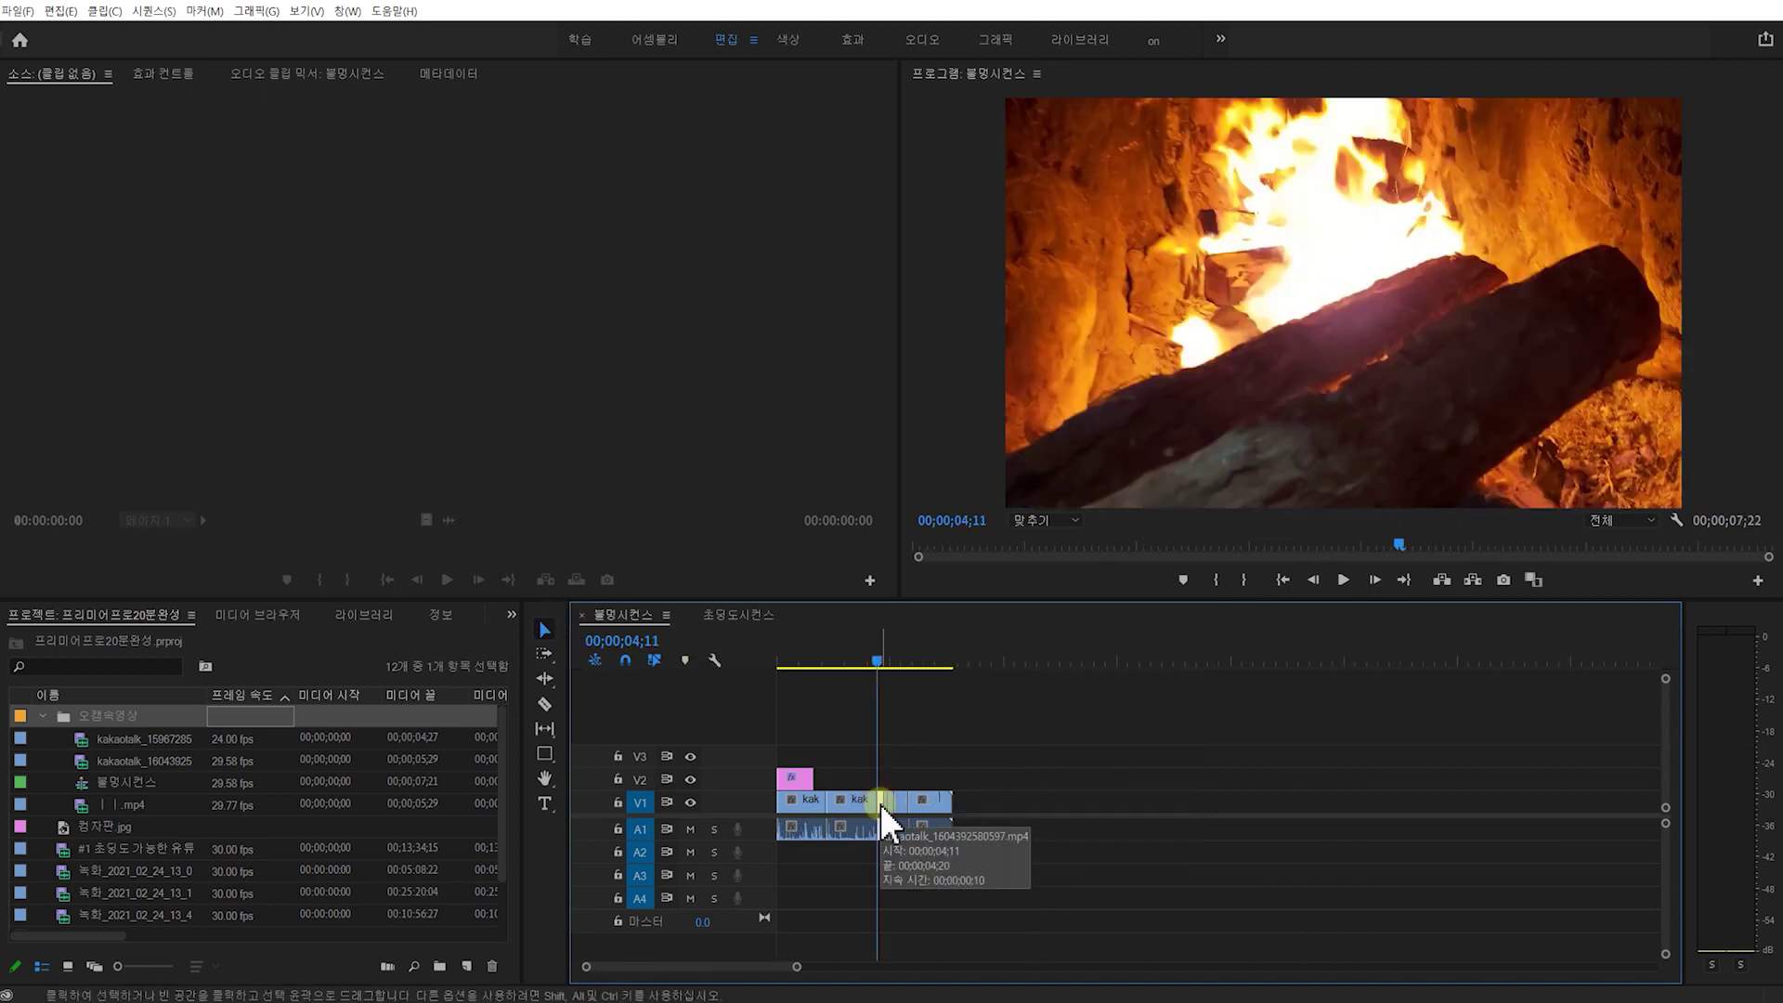
pyautogui.press('=')
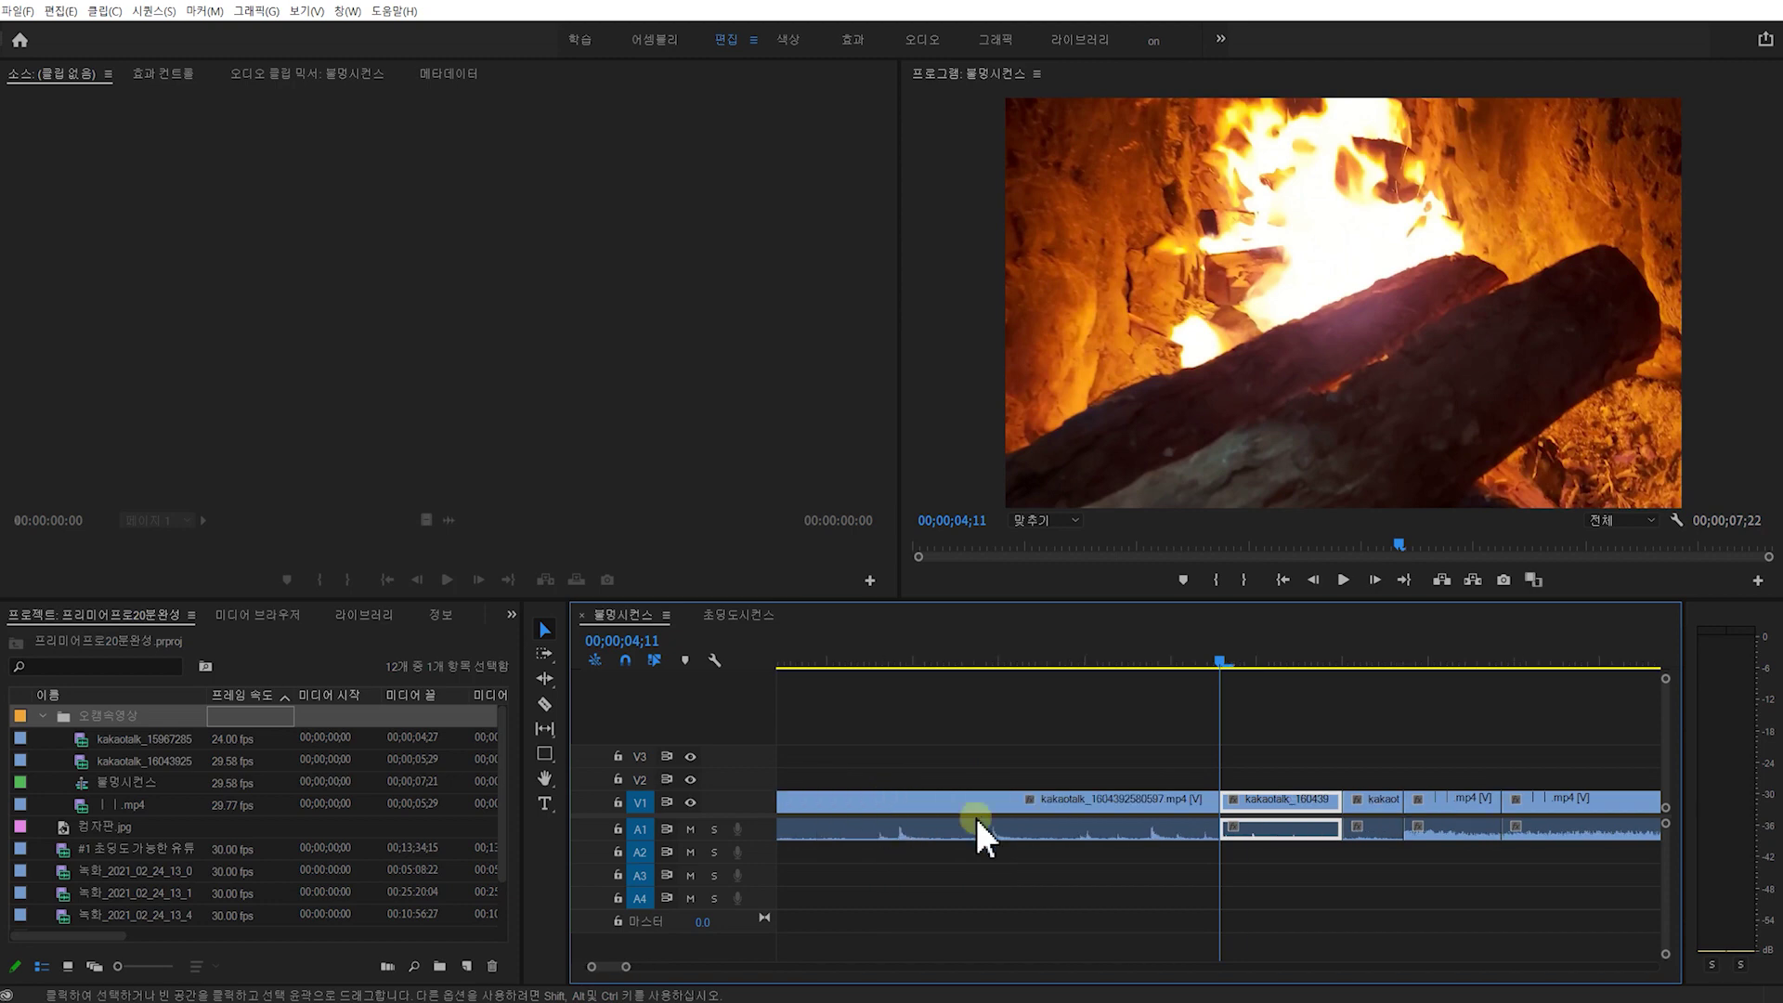
pyautogui.press('=')
pyautogui.press('=')
pyautogui.rightClick(1302, 800)
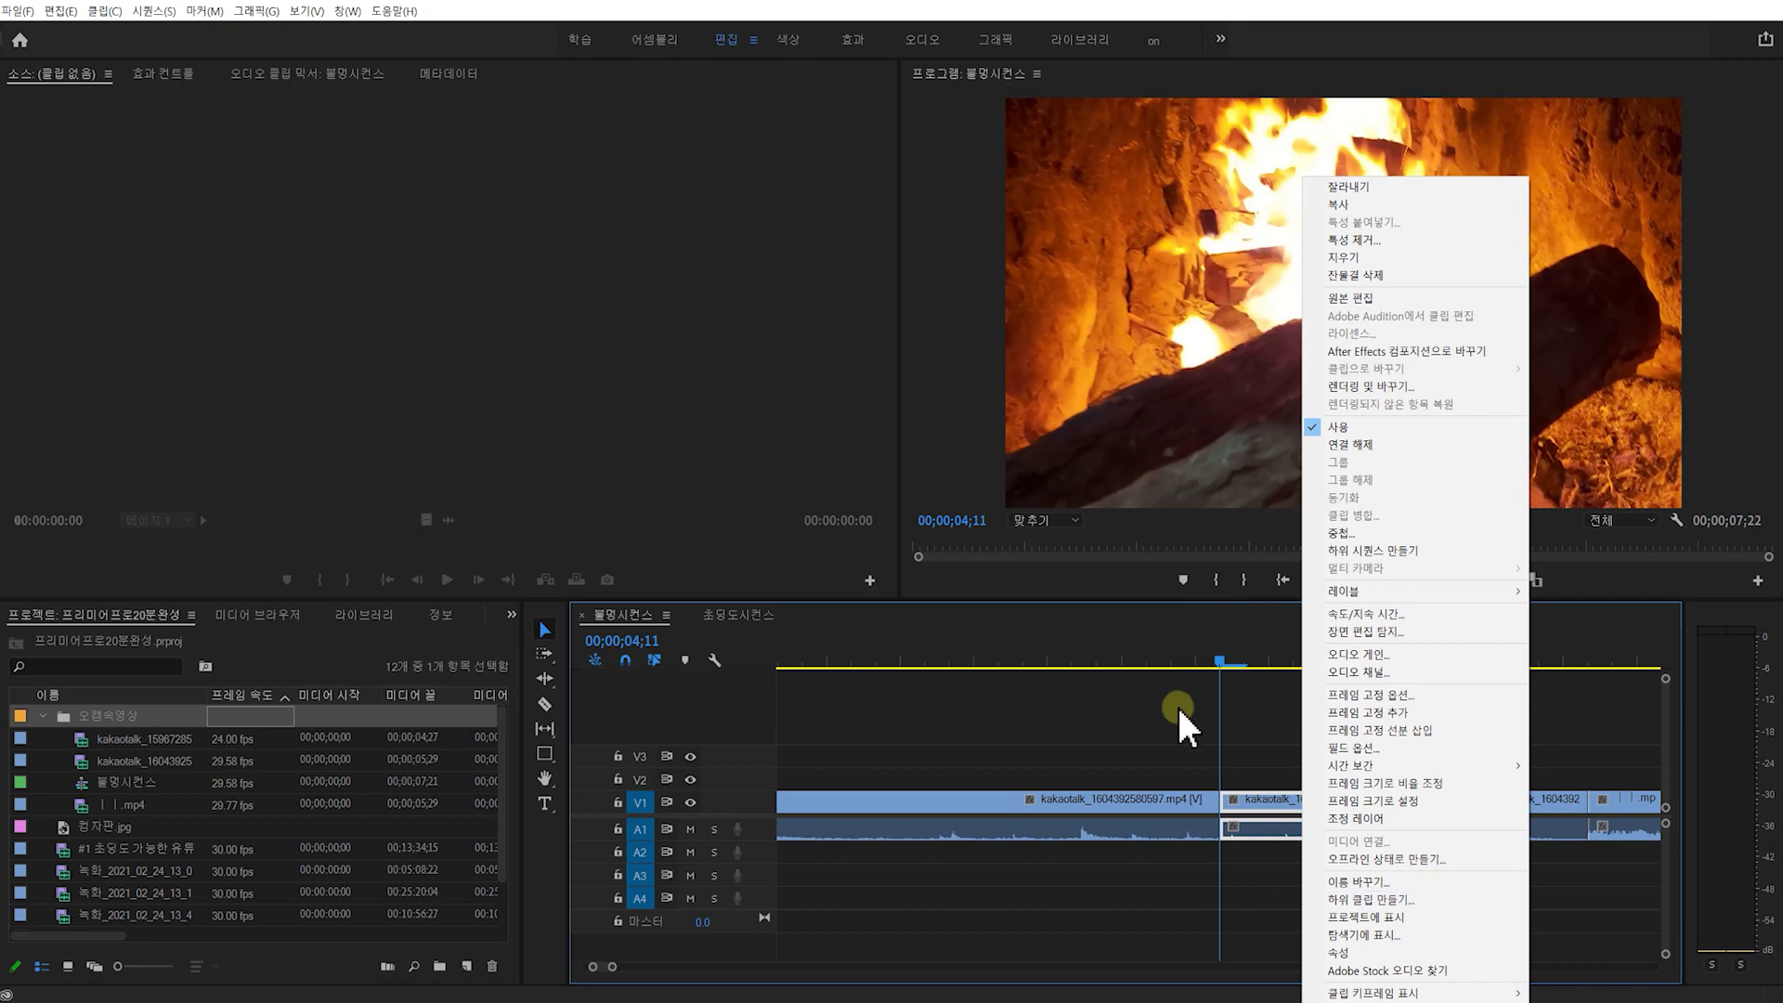
pyautogui.click(1216, 654)
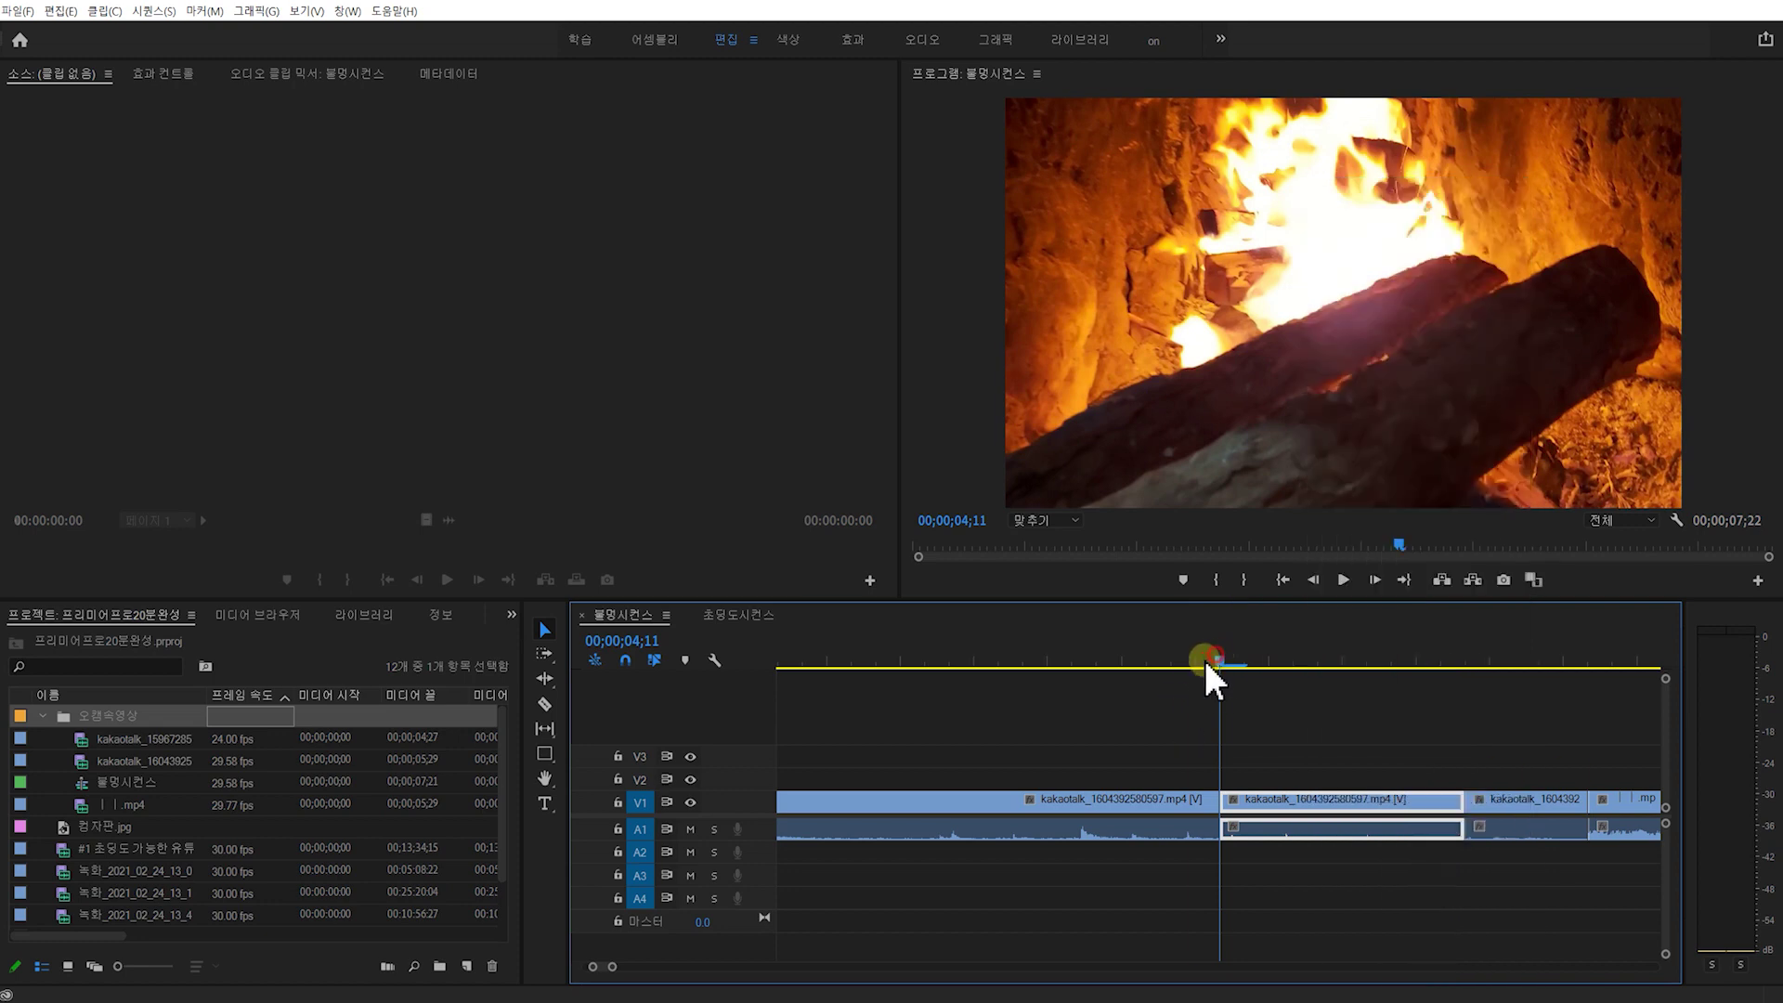
# Move the playhead to 00;00;04;05 and step it backward frame by frame to 00;00;03;28
pyautogui.moveTo(1205, 660); pyautogui.dragTo(1064, 665)
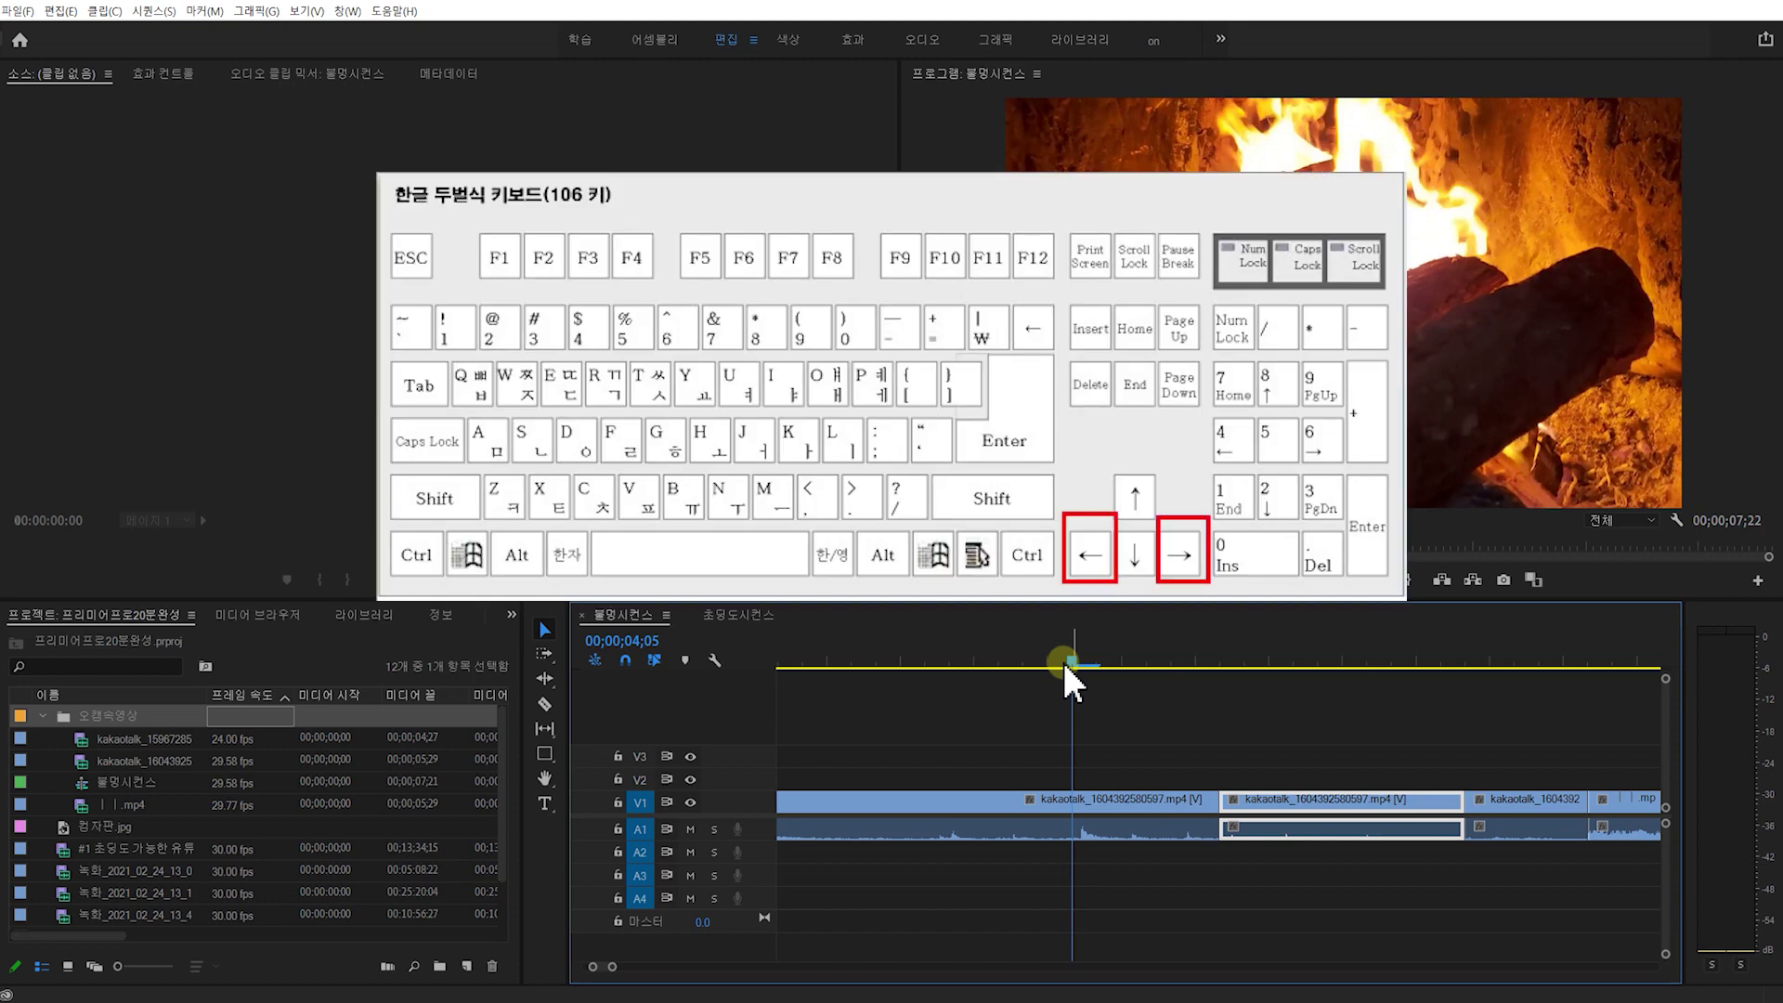
pyautogui.press('Left')
pyautogui.press('Left')
pyautogui.press('Left')
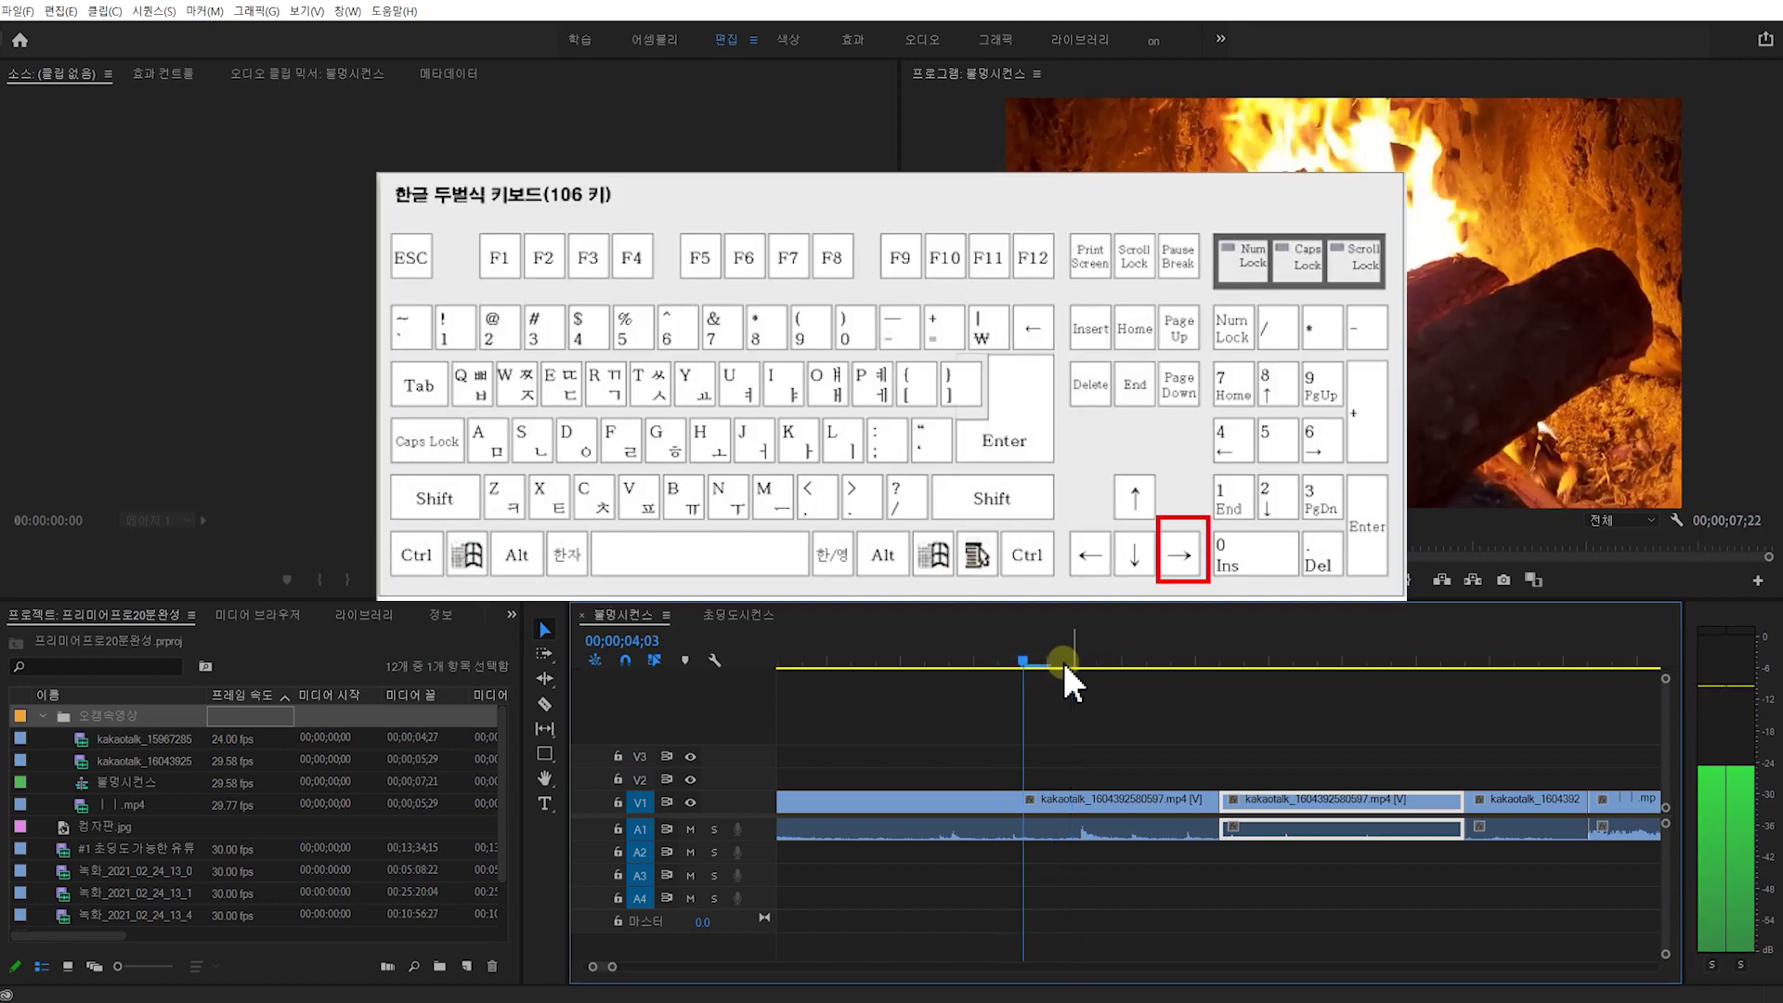
pyautogui.press('Left')
pyautogui.press('Left')
pyautogui.press('Left')
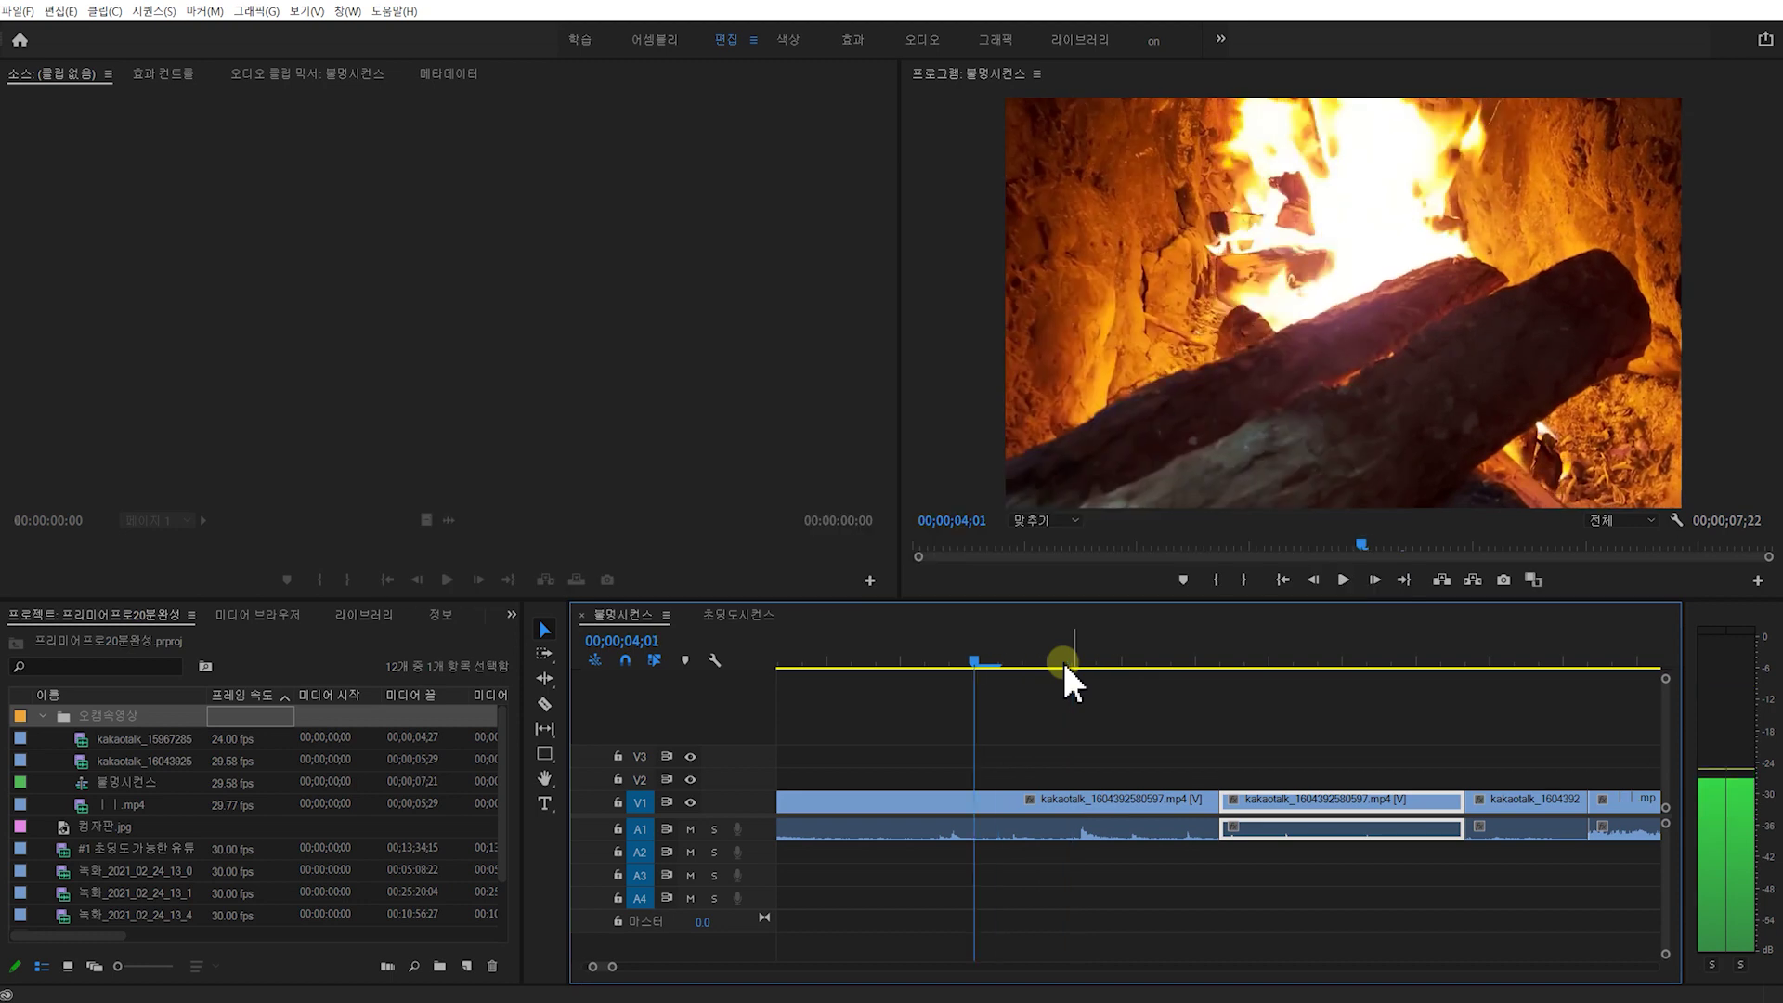
pyautogui.press('Left')
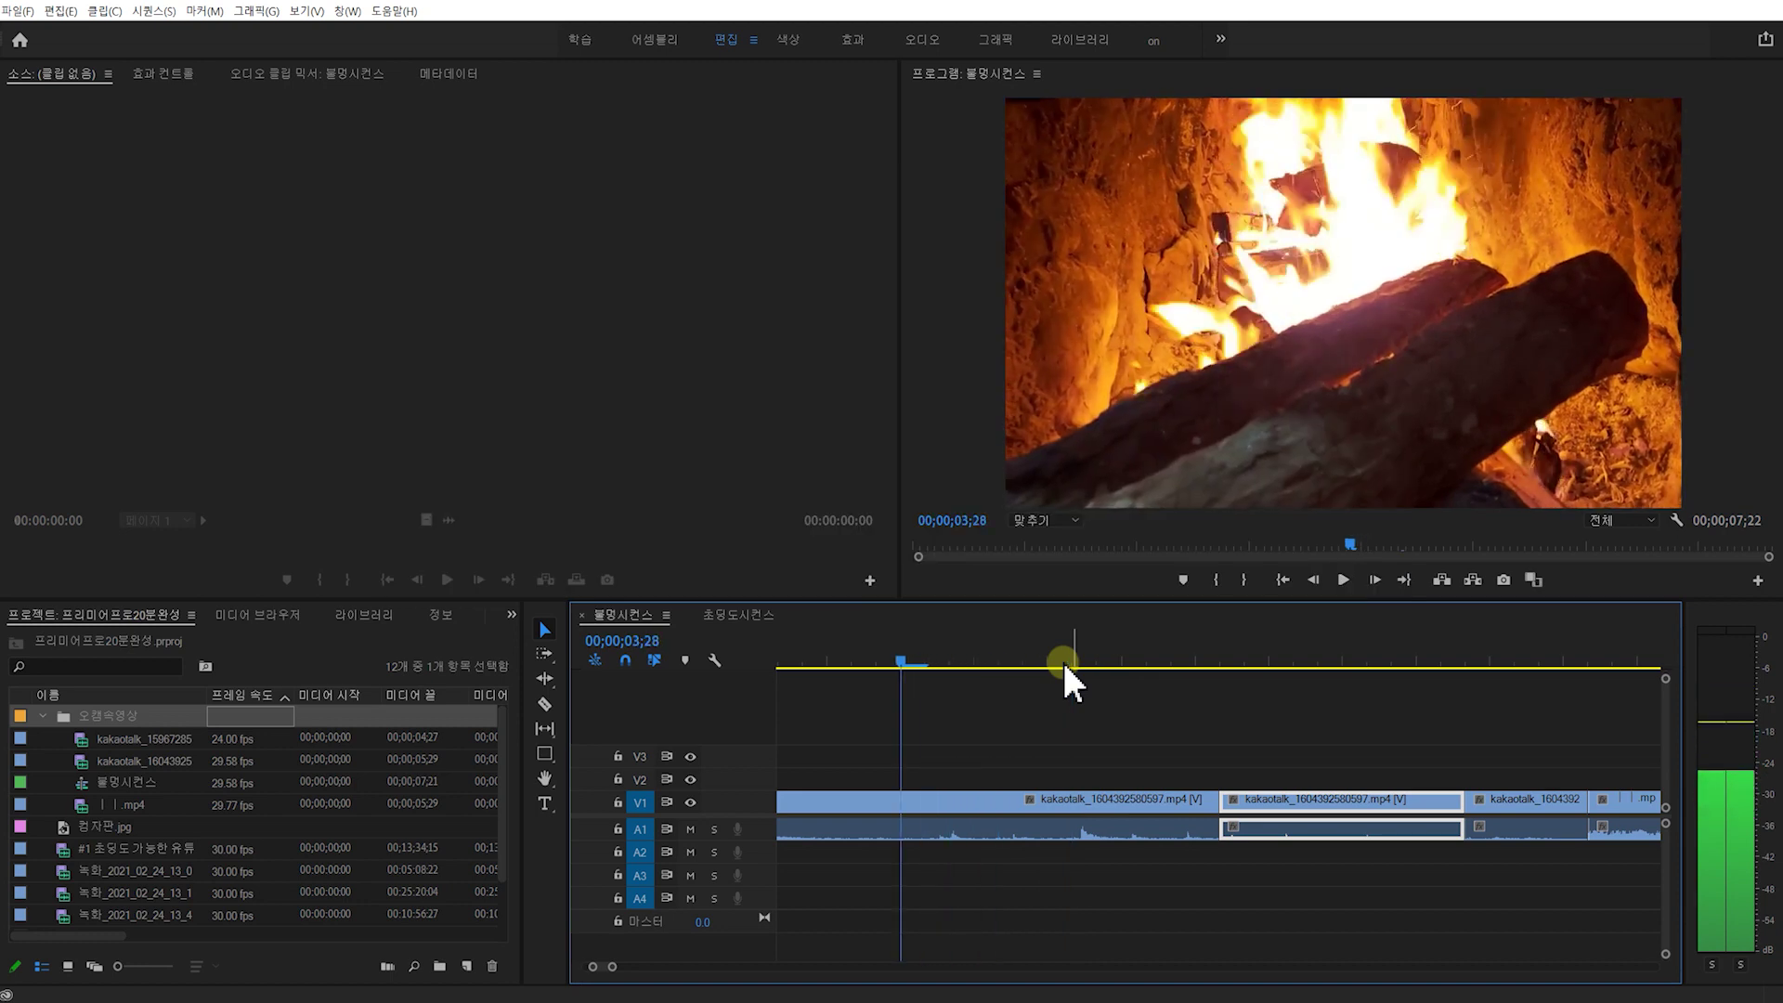
# Step the playhead forward frame by frame to 00;00;04;04
pyautogui.press('Right')
pyautogui.press('Right')
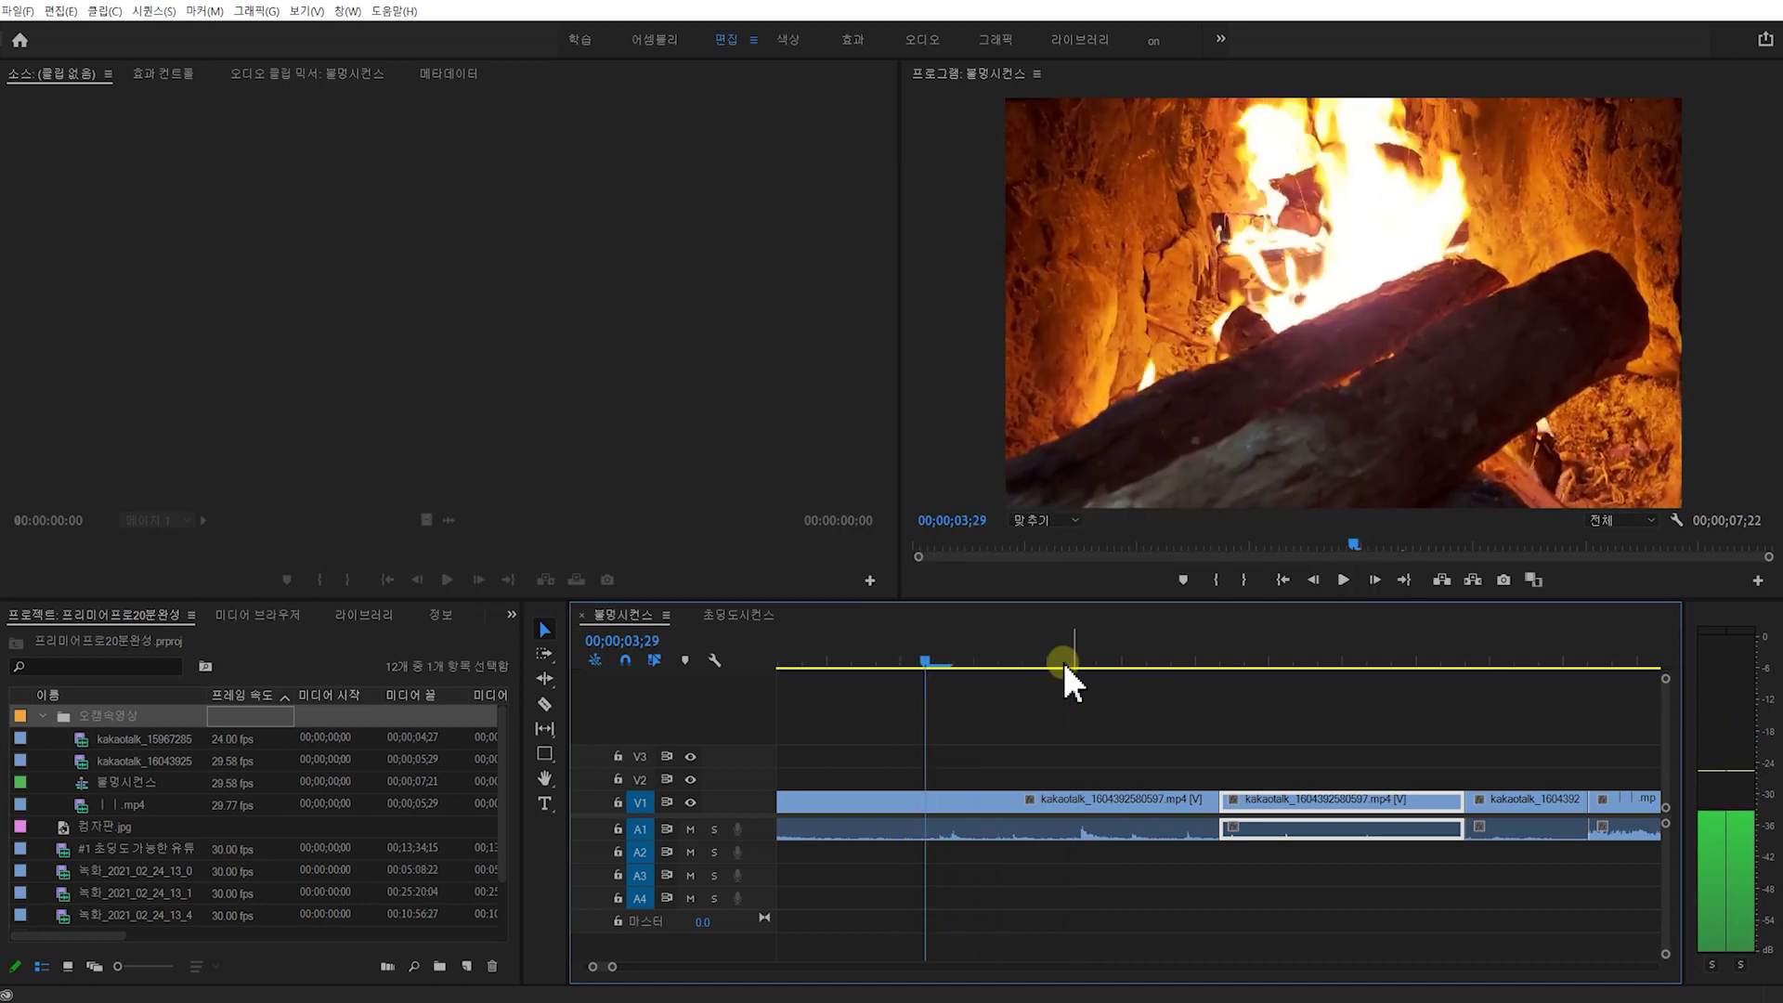
pyautogui.press('Right')
pyautogui.press('Right')
pyautogui.press('Right')
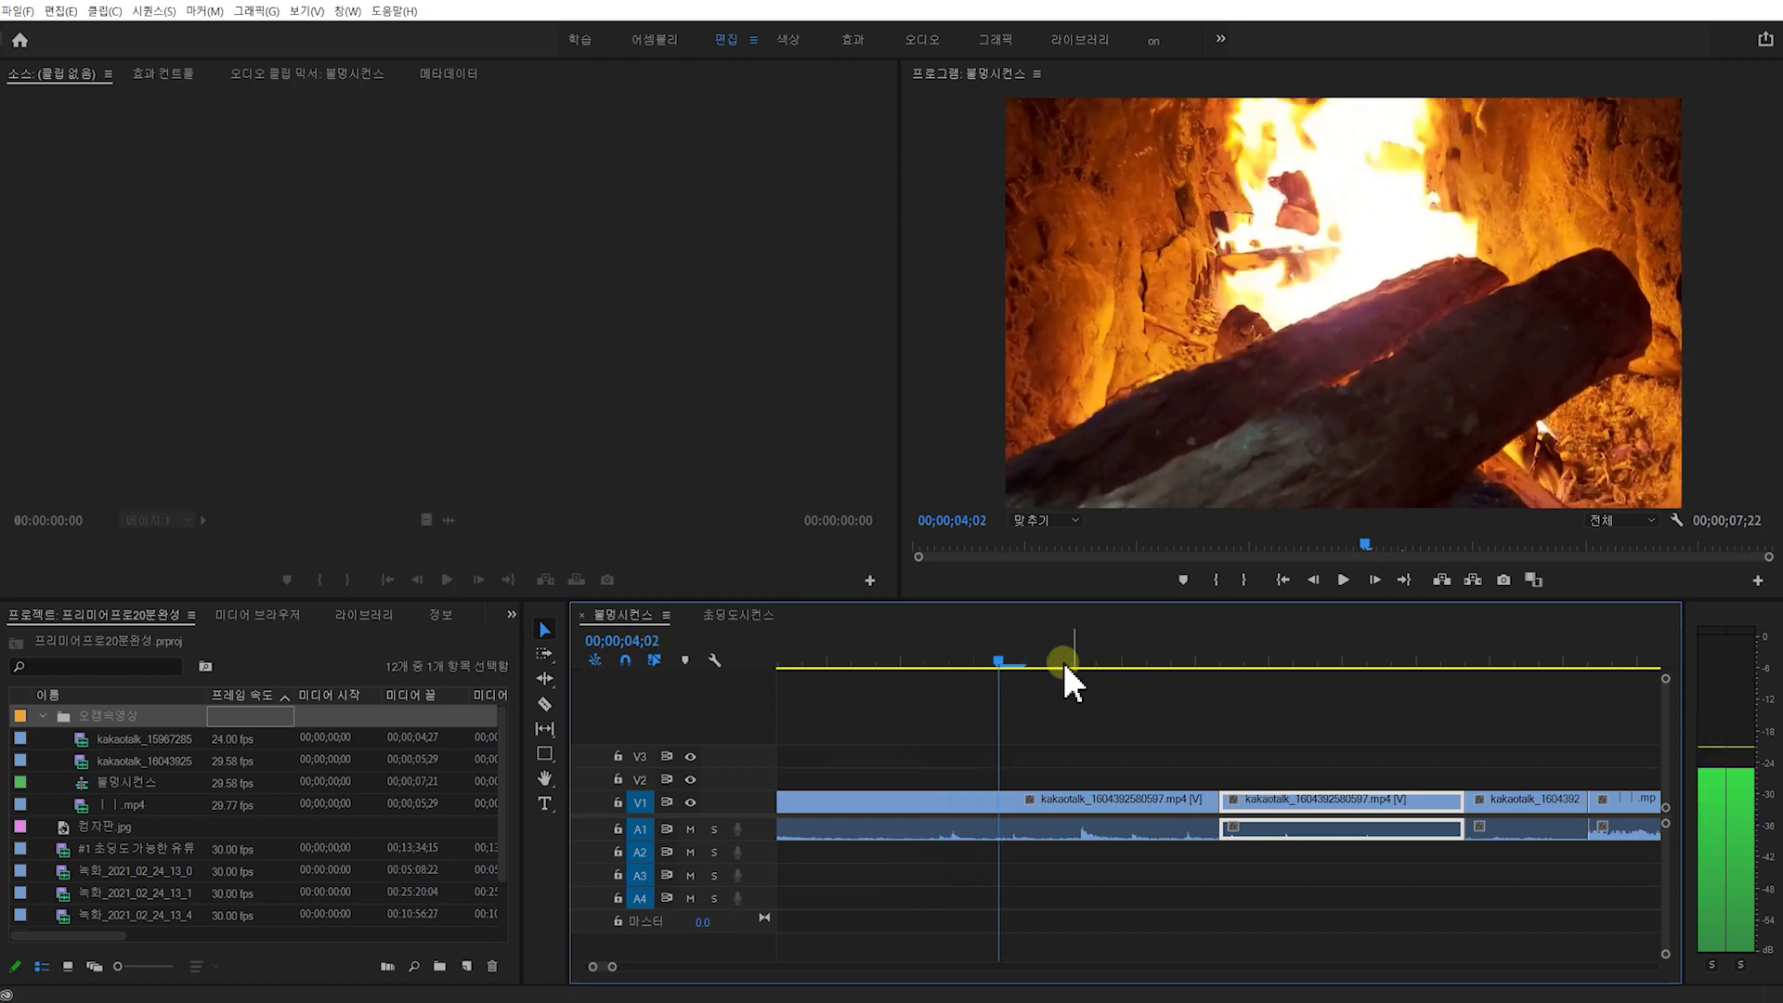
pyautogui.press('Right')
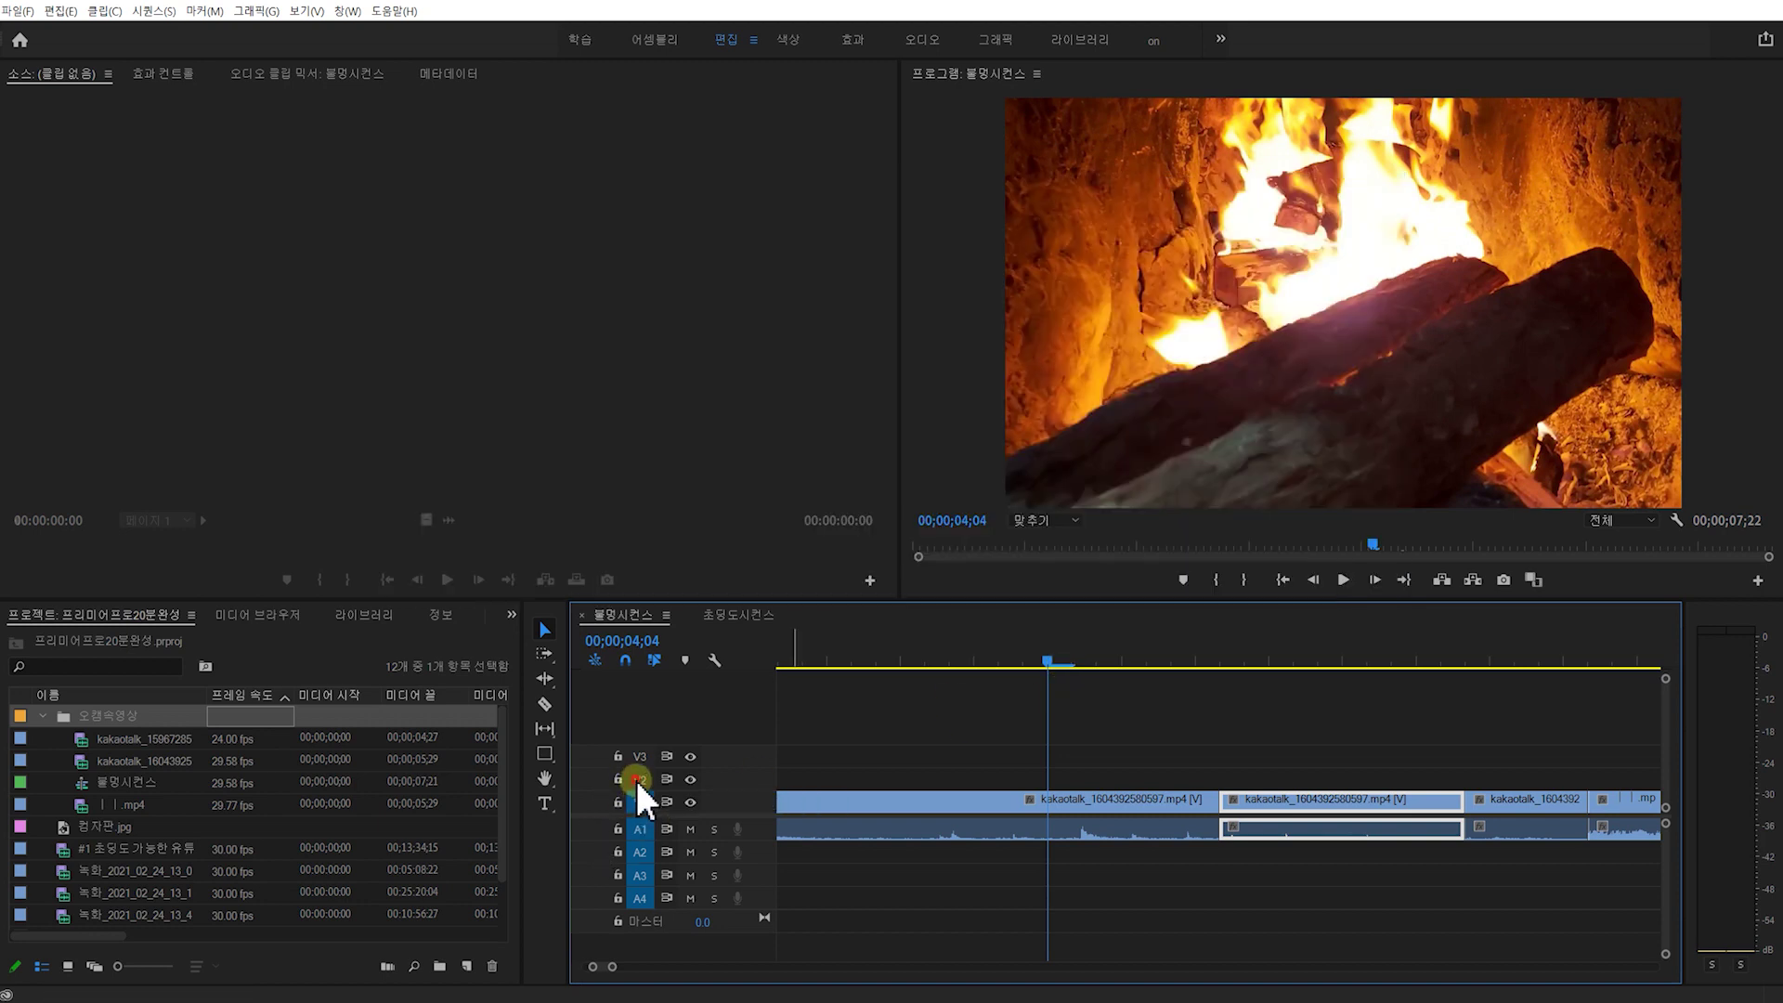
# Turn on track targeting for V2 and V3, and jump the playhead back through the edit points to the sequence start
pyautogui.click(637, 780)
pyautogui.click(639, 755)
pyautogui.press('Up')
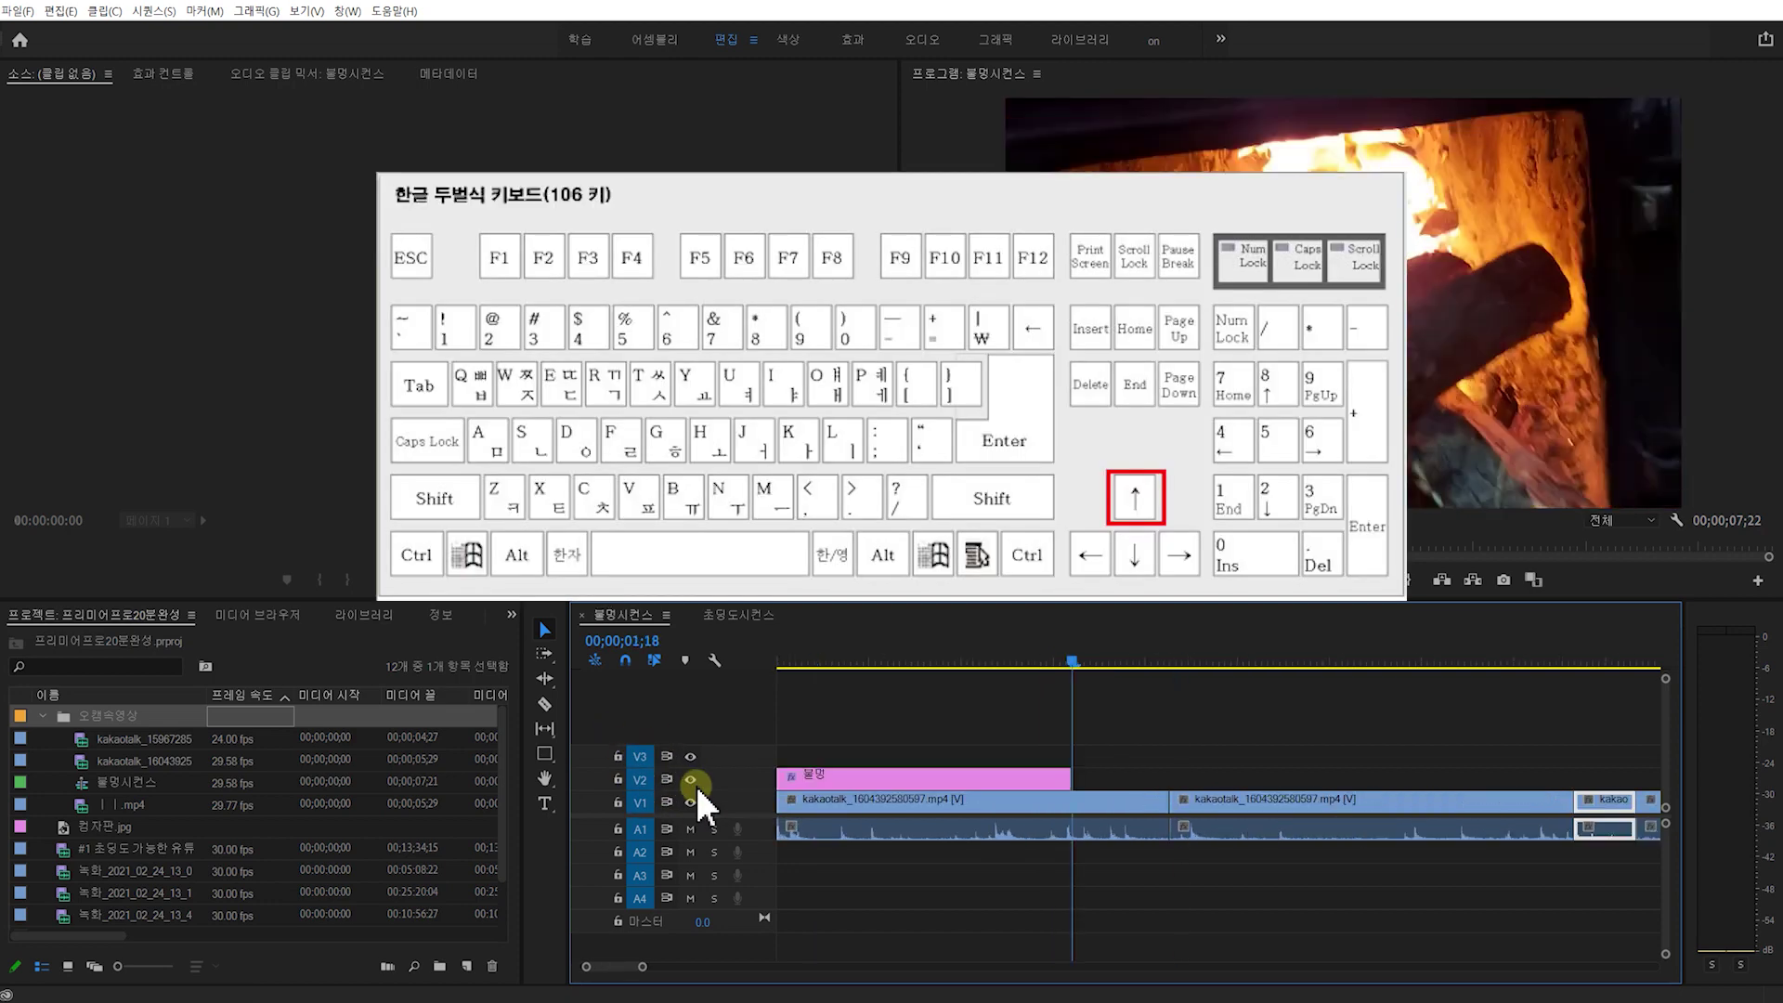
pyautogui.press('Up')
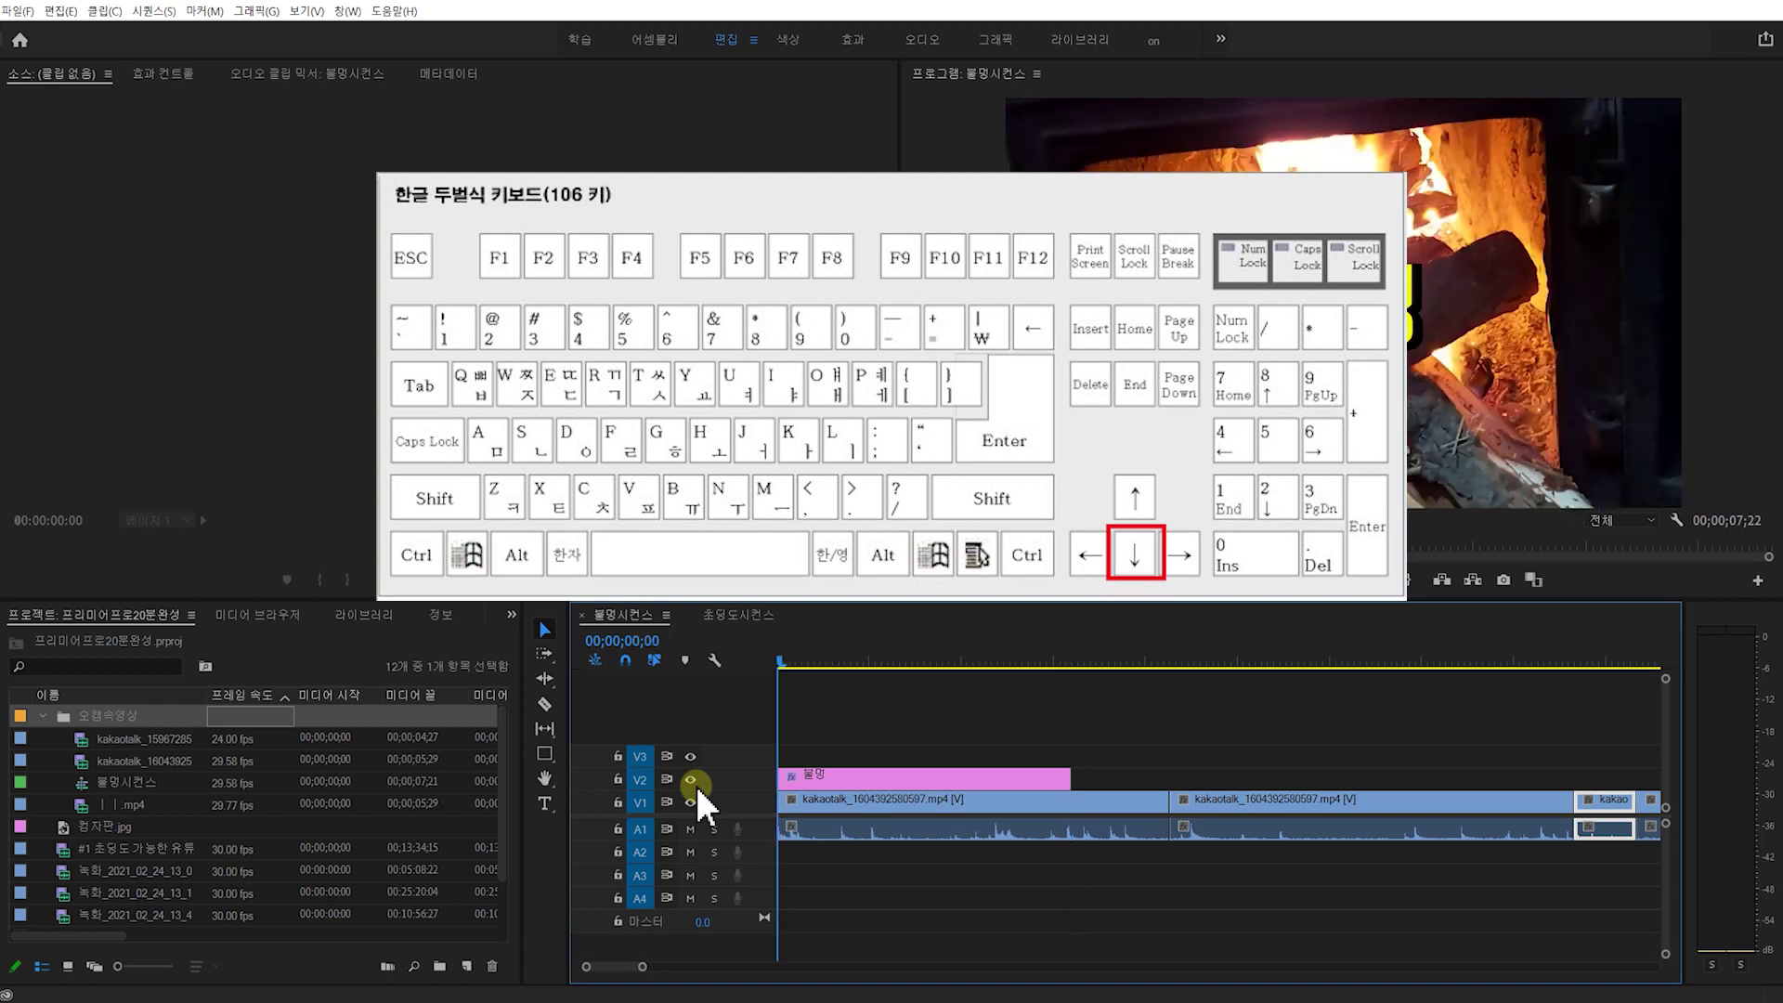
# Jump the playhead forward from edit point to edit point up to the end of the sequence
pyautogui.press('Down')
pyautogui.press('Down')
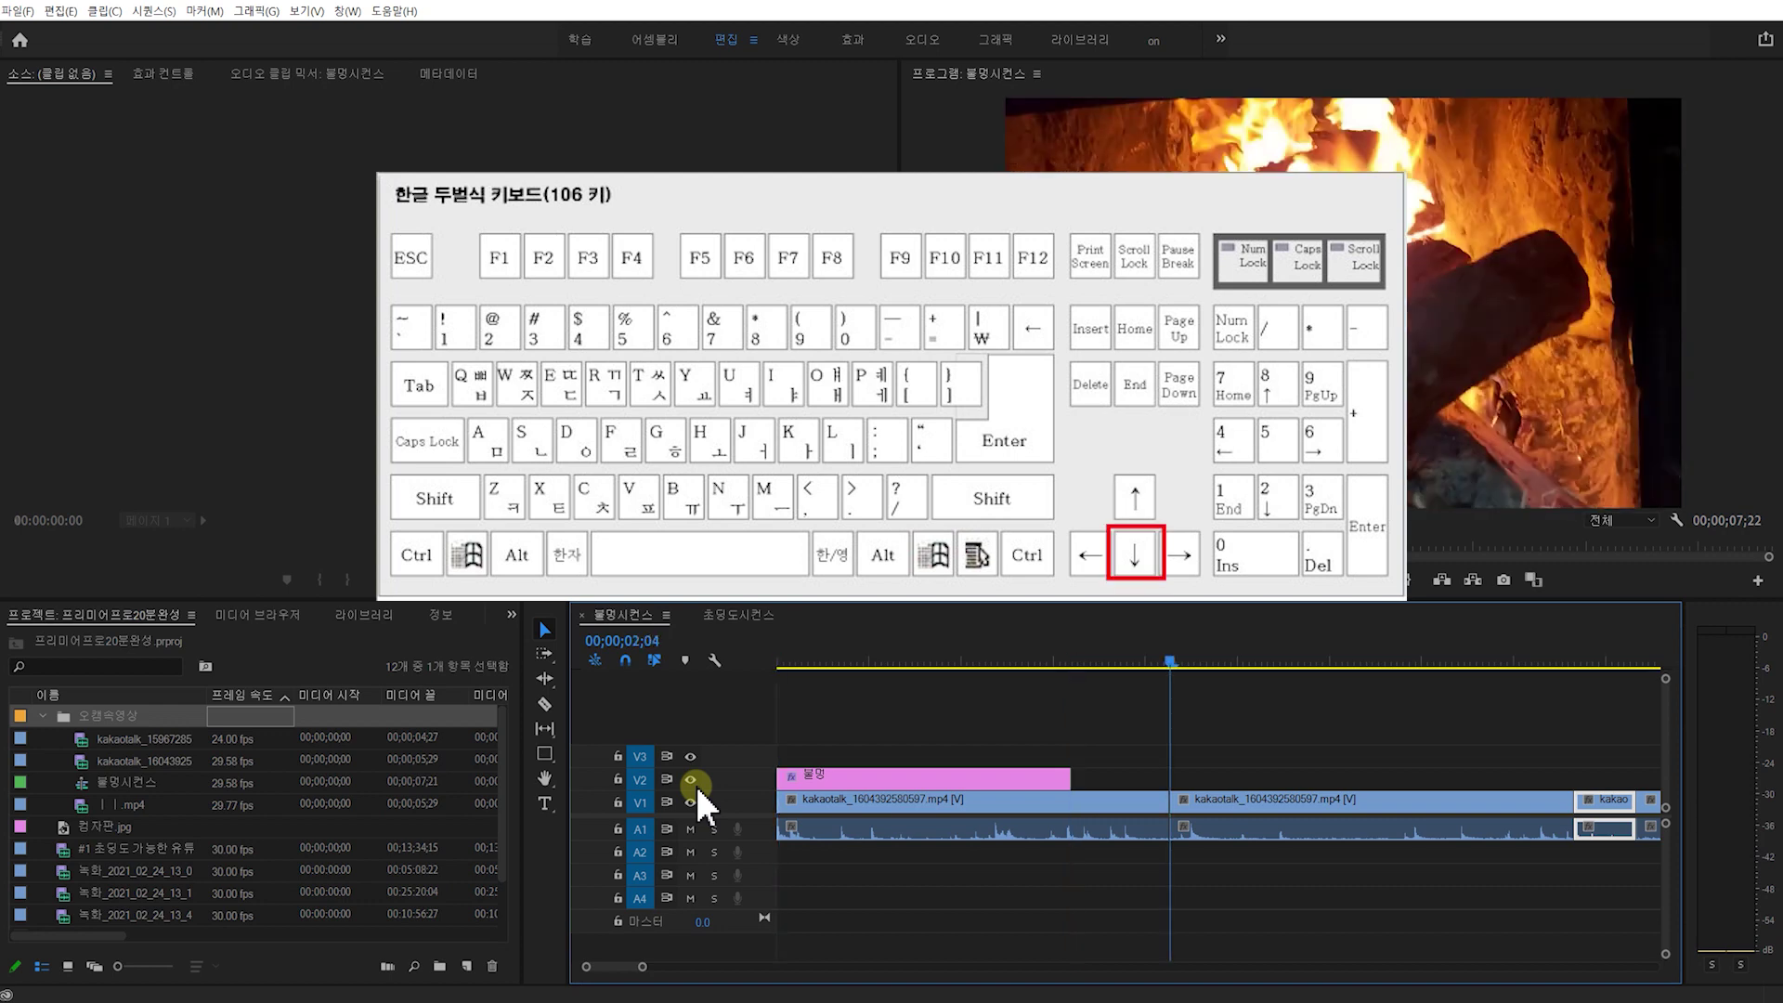
pyautogui.press('Down')
pyautogui.press('Down')
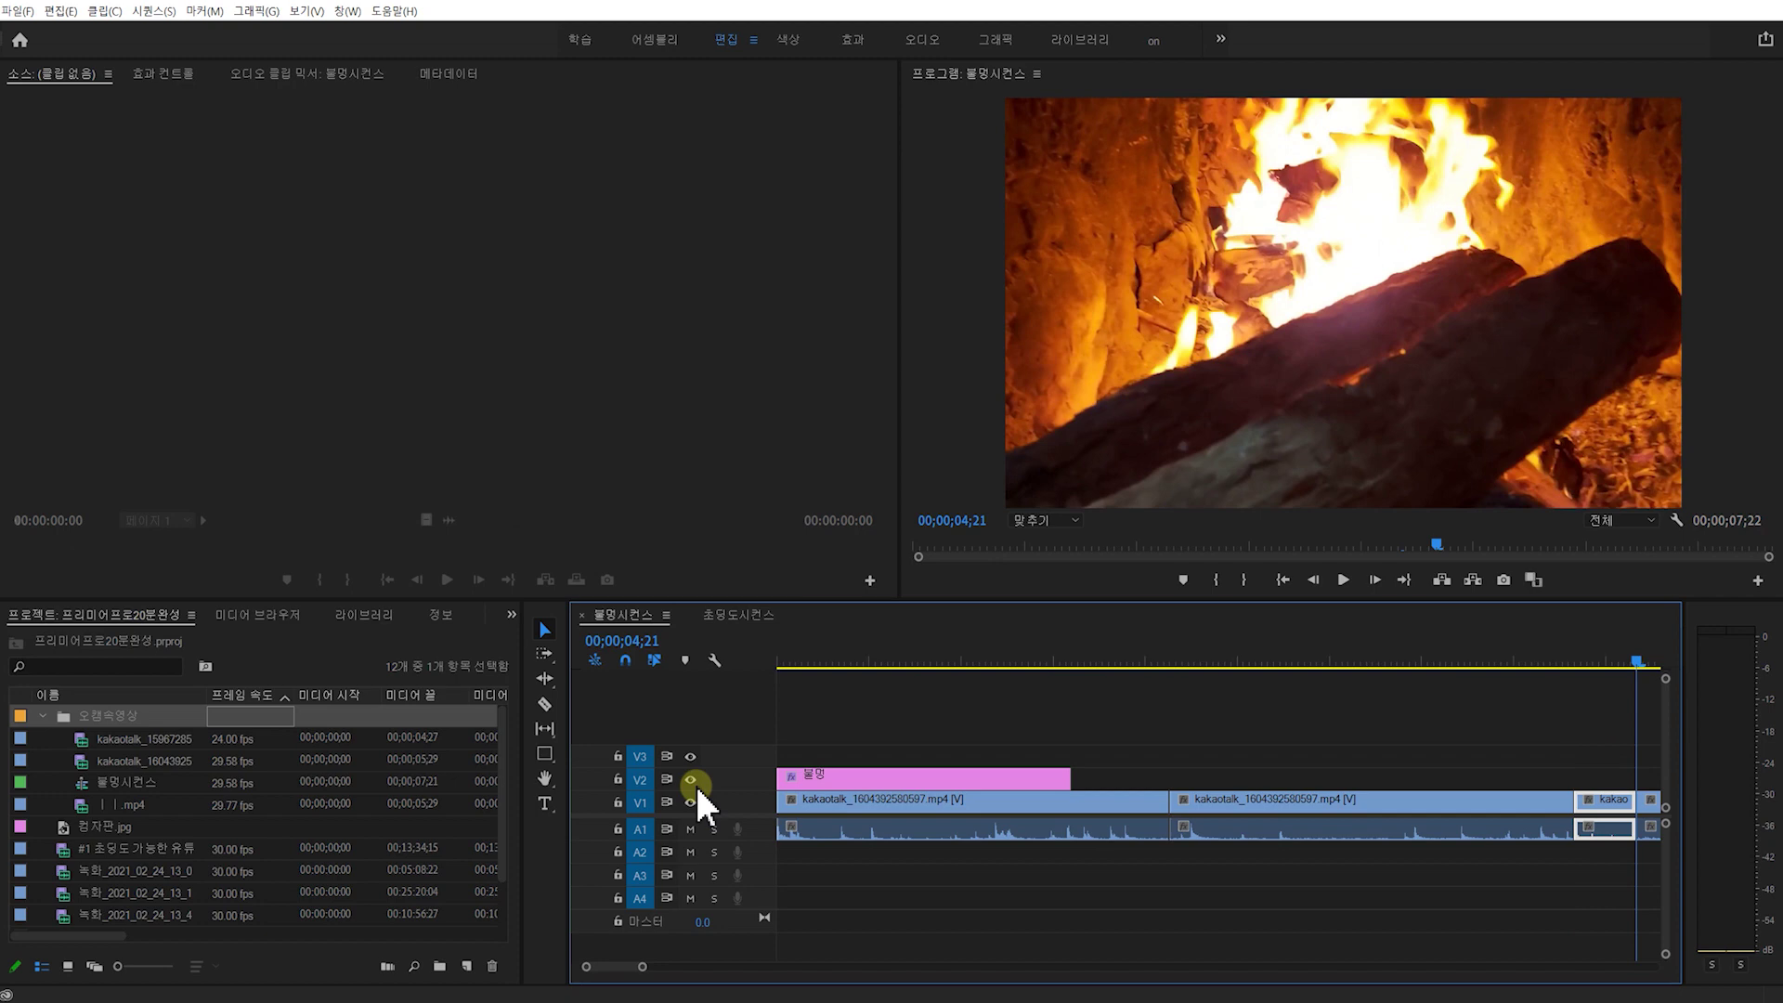
pyautogui.press('Down')
pyautogui.press('Down')
pyautogui.press('Down')
pyautogui.press('Down')
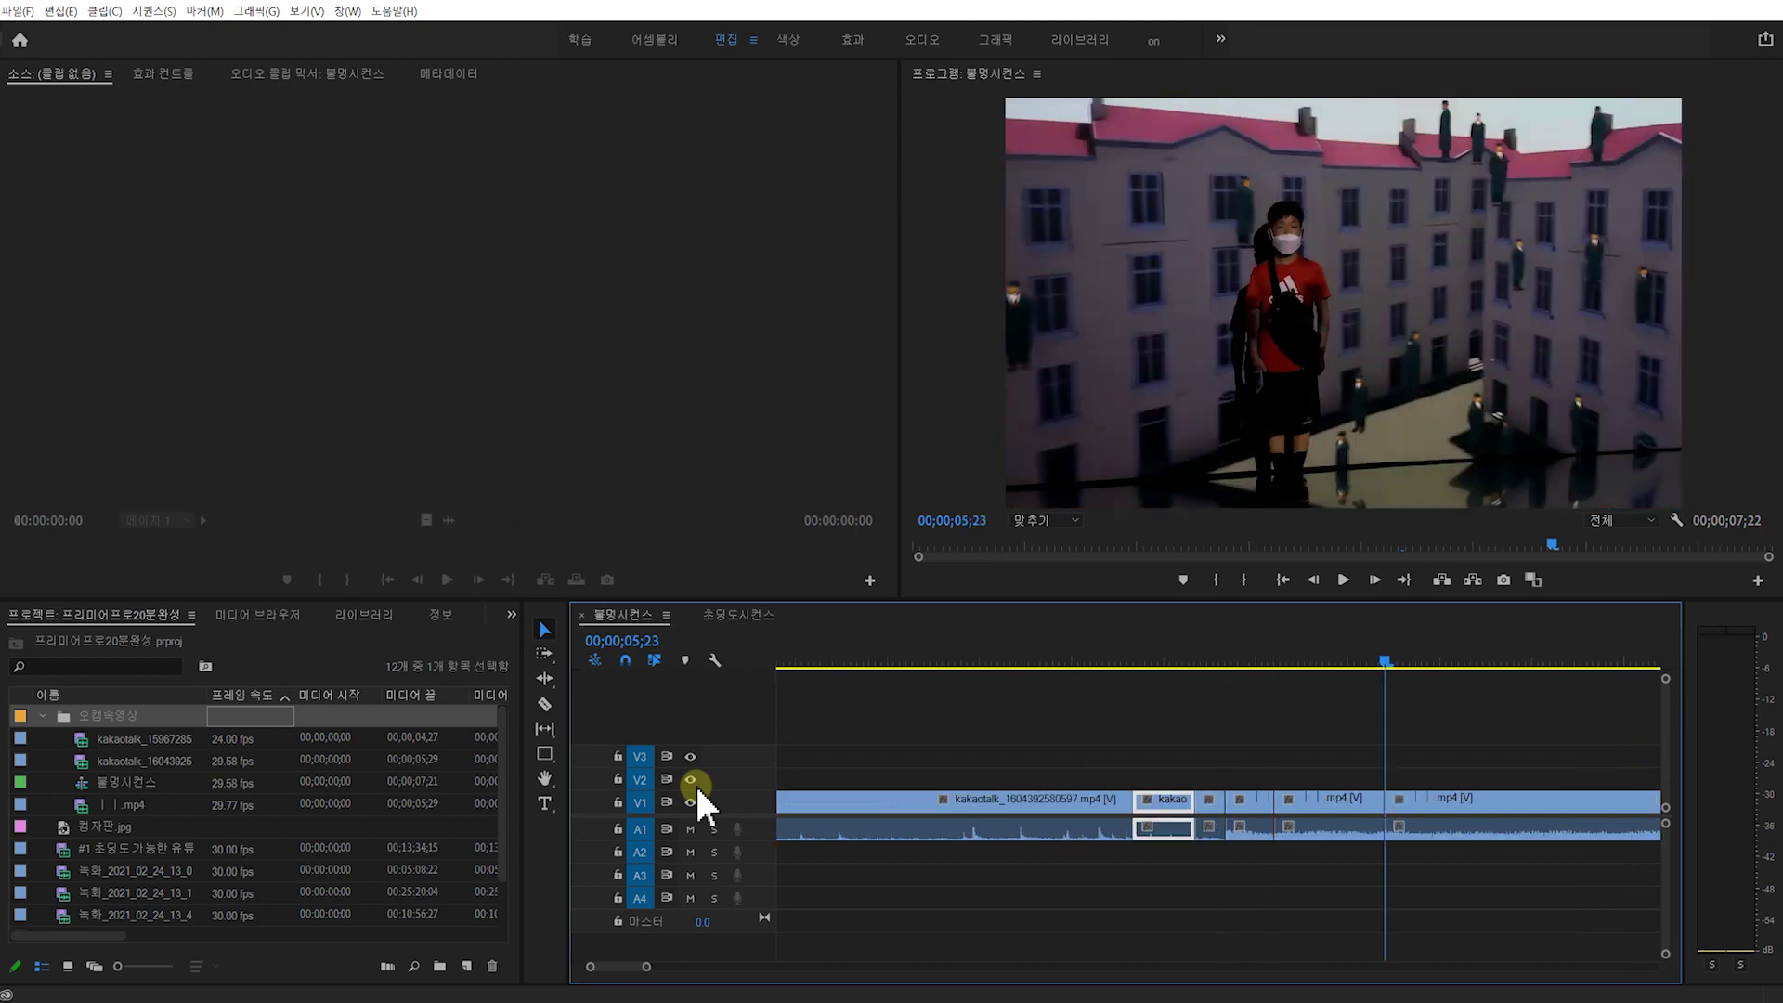
# Jump the playhead back through the edit points to the cut at 00;00;04;11
pyautogui.press('Up')
pyautogui.press('Up')
pyautogui.press('Up')
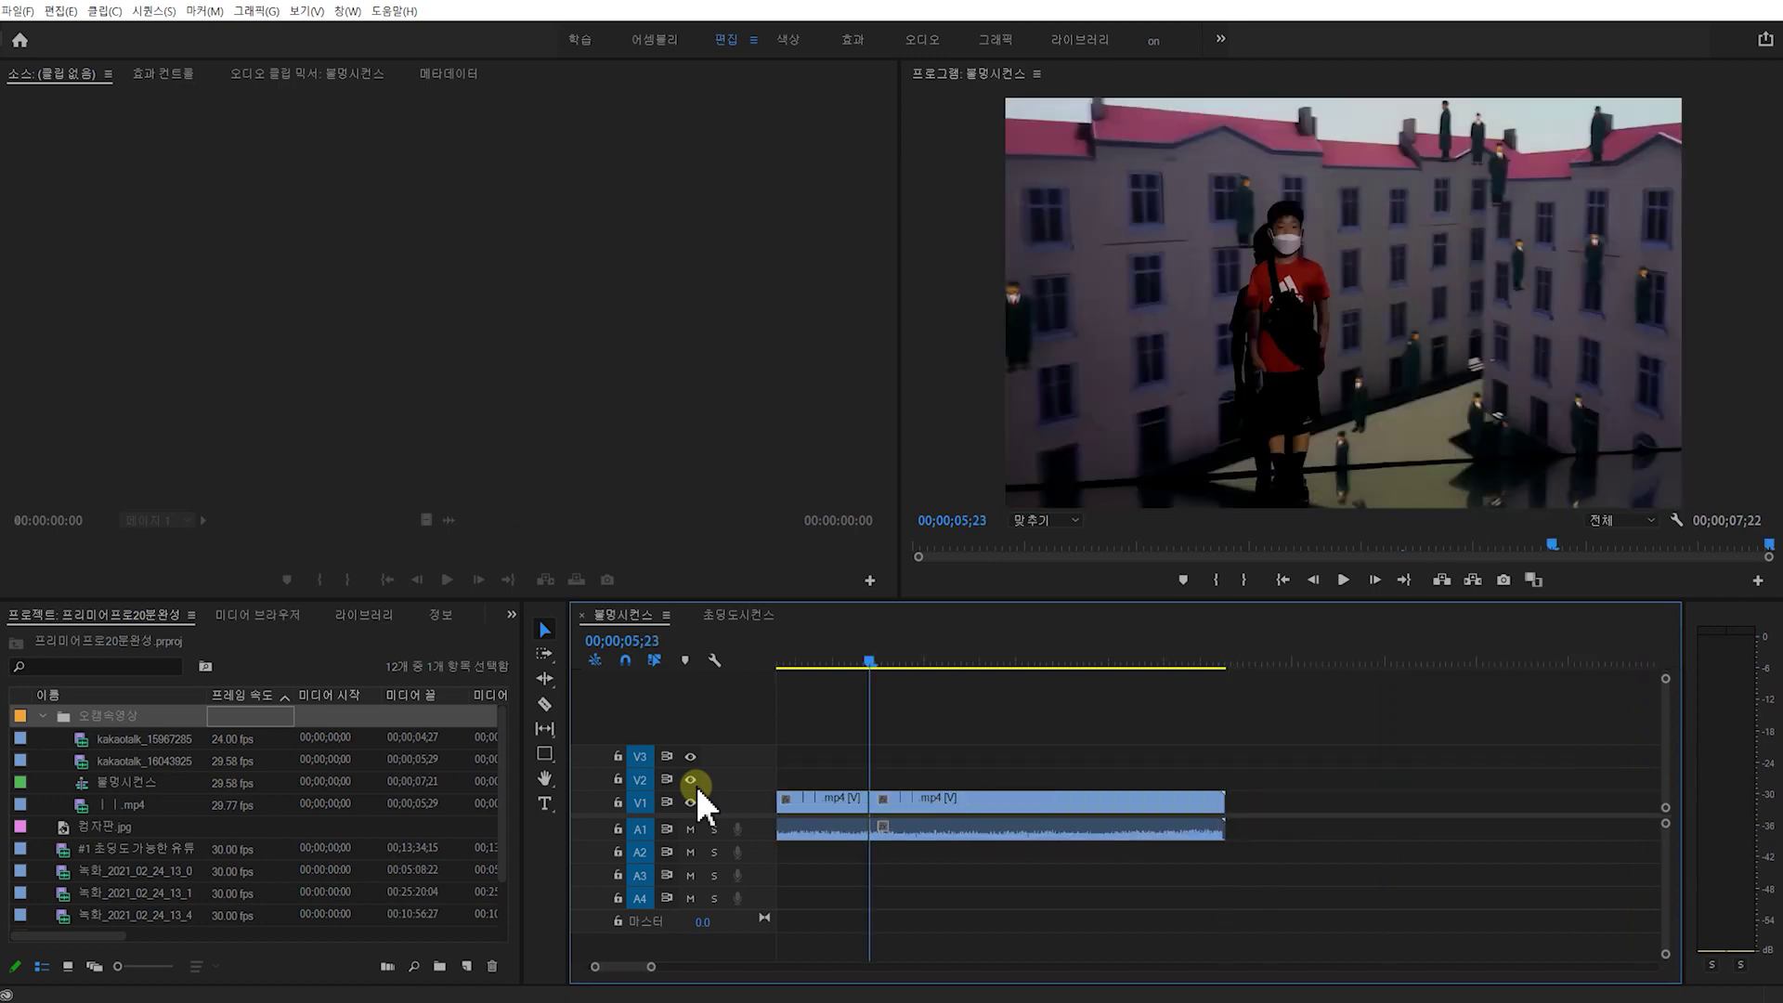
pyautogui.press('Up')
pyautogui.press('Up')
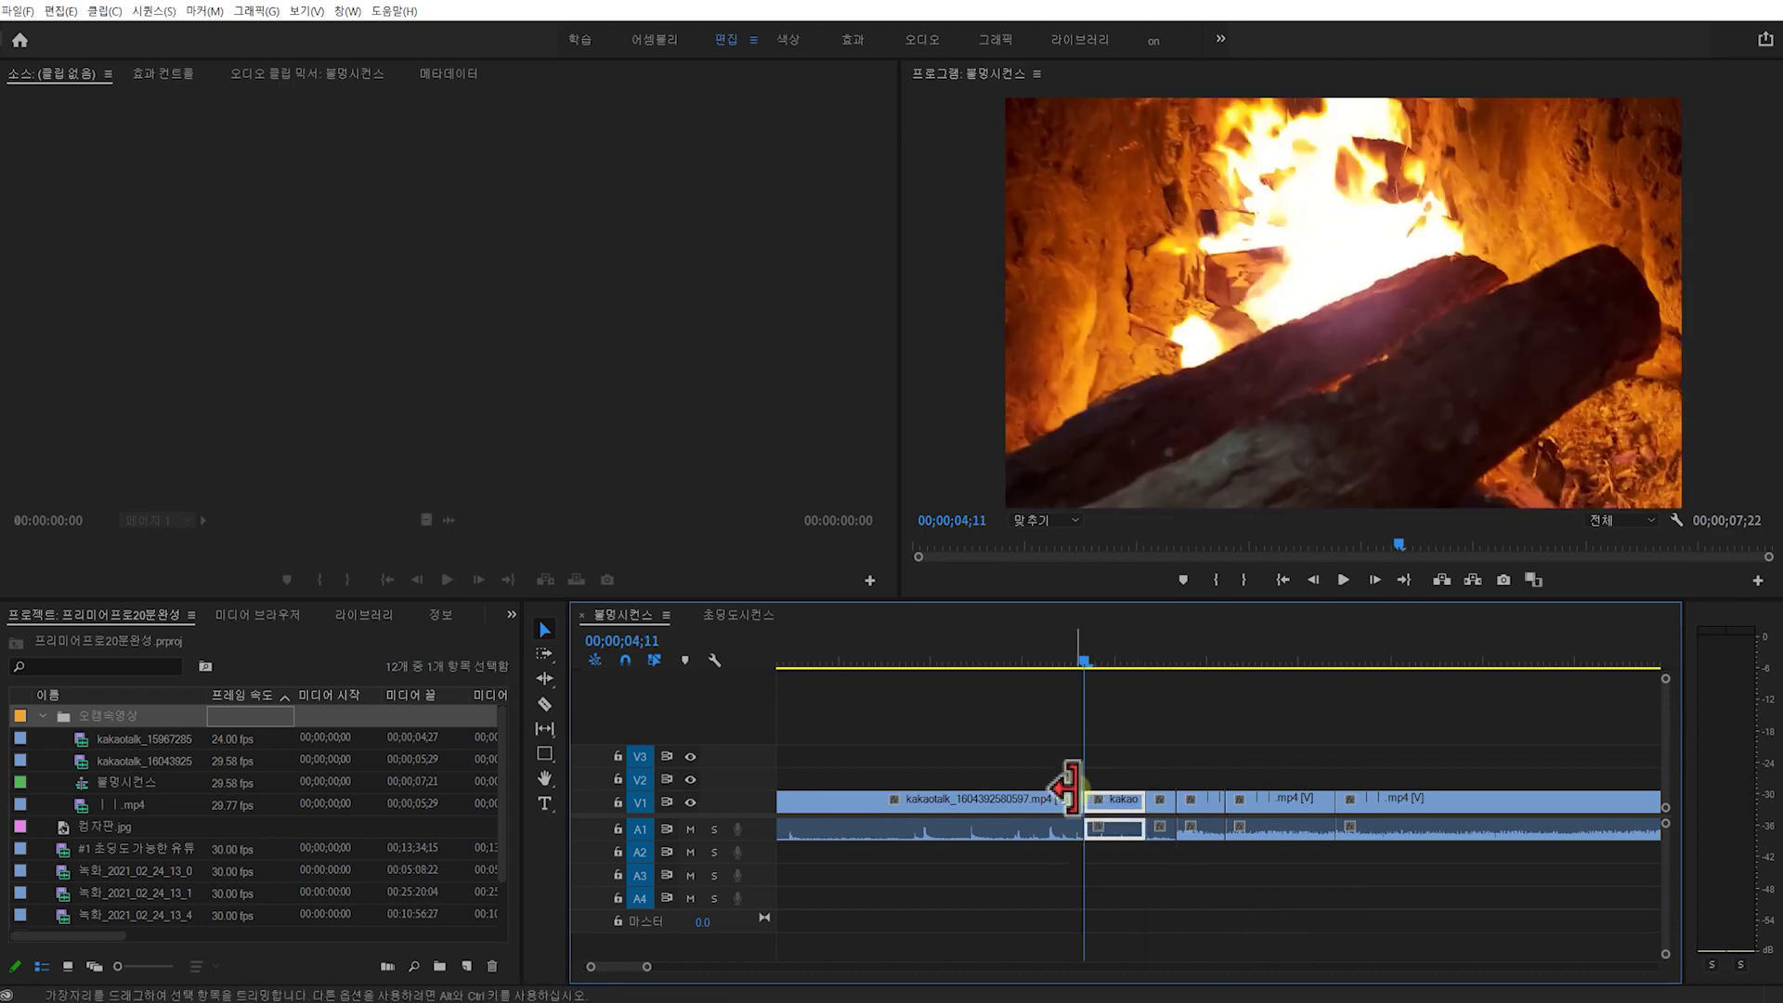
# Play the sequence in reverse from 00;00;04;11 to about 00;00;04;04, and switch to forward playback
pyautogui.scroll(4, 1072, 789)
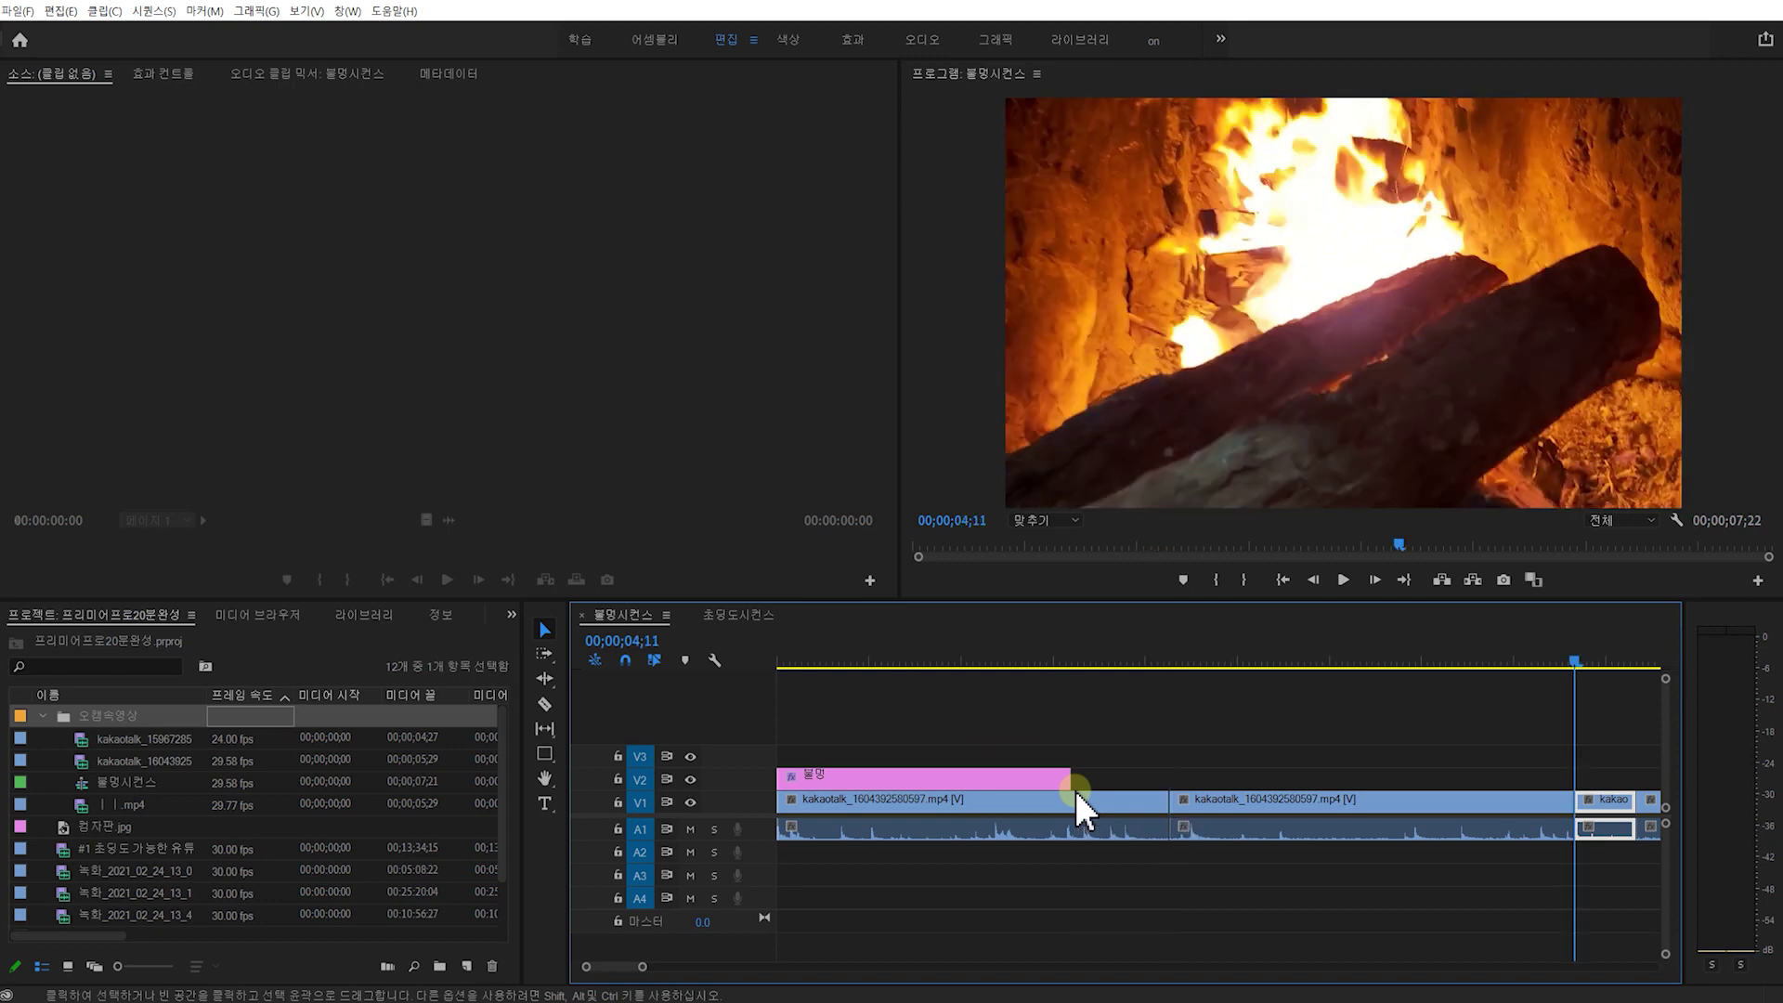
pyautogui.press('j')
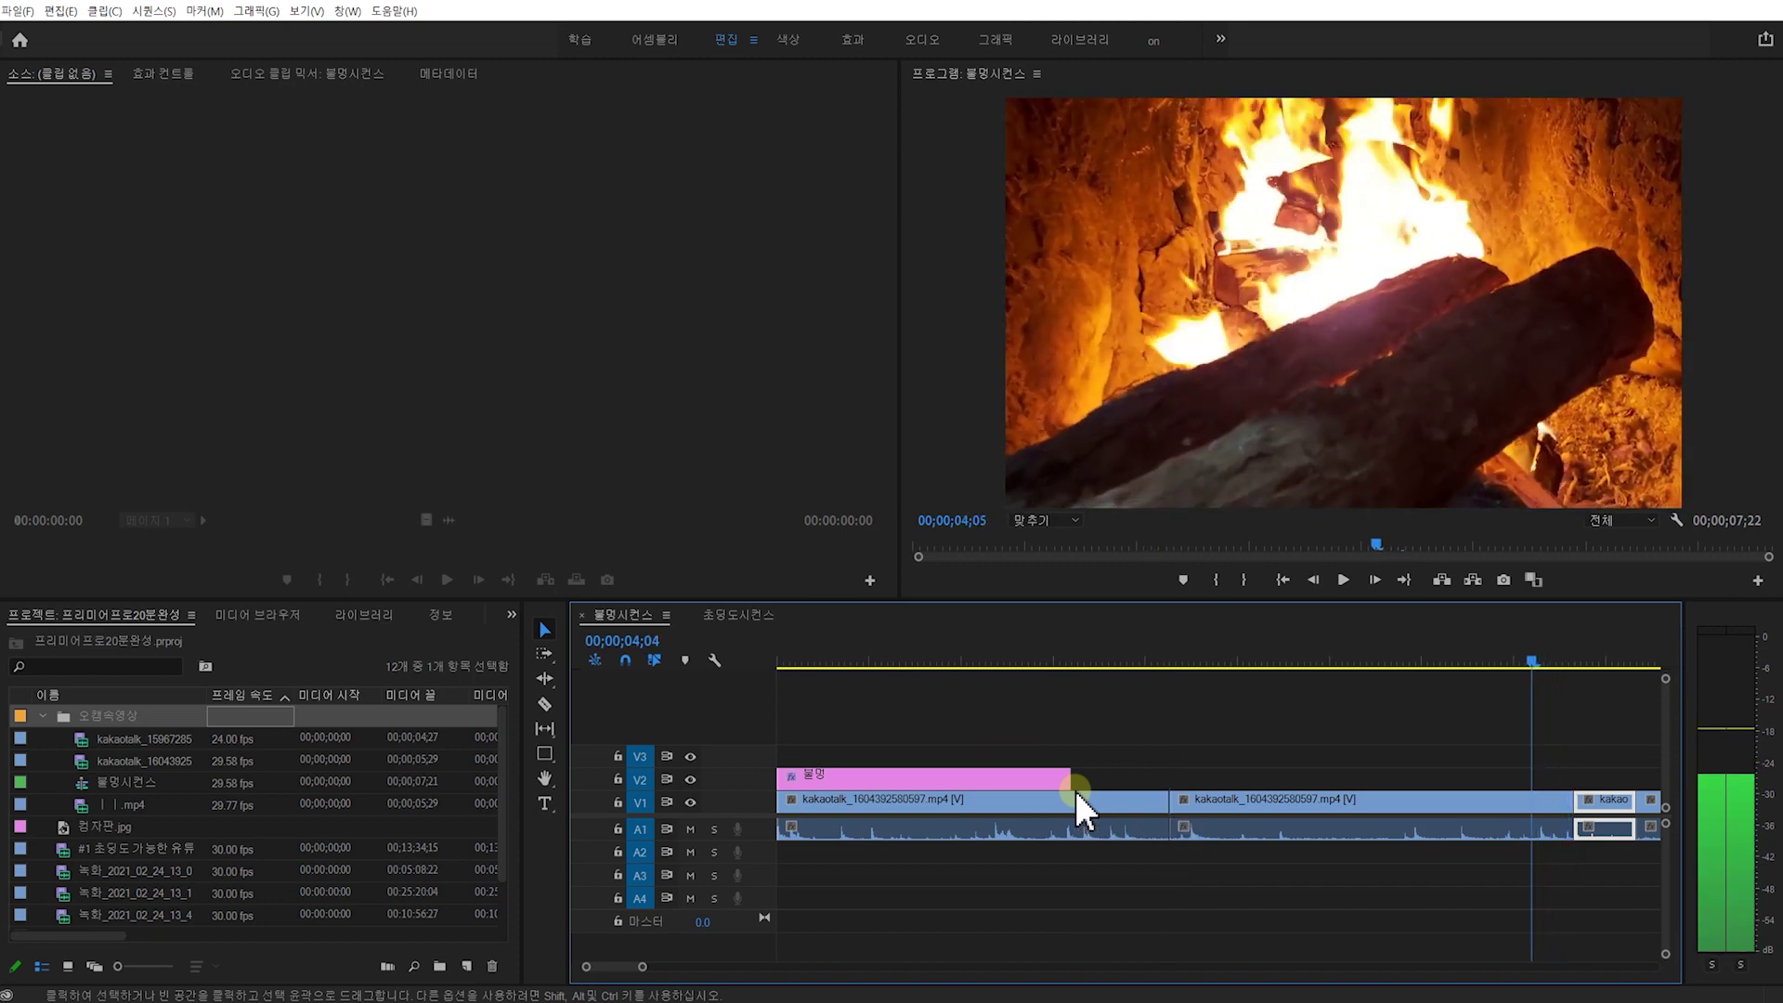
pyautogui.press('l')
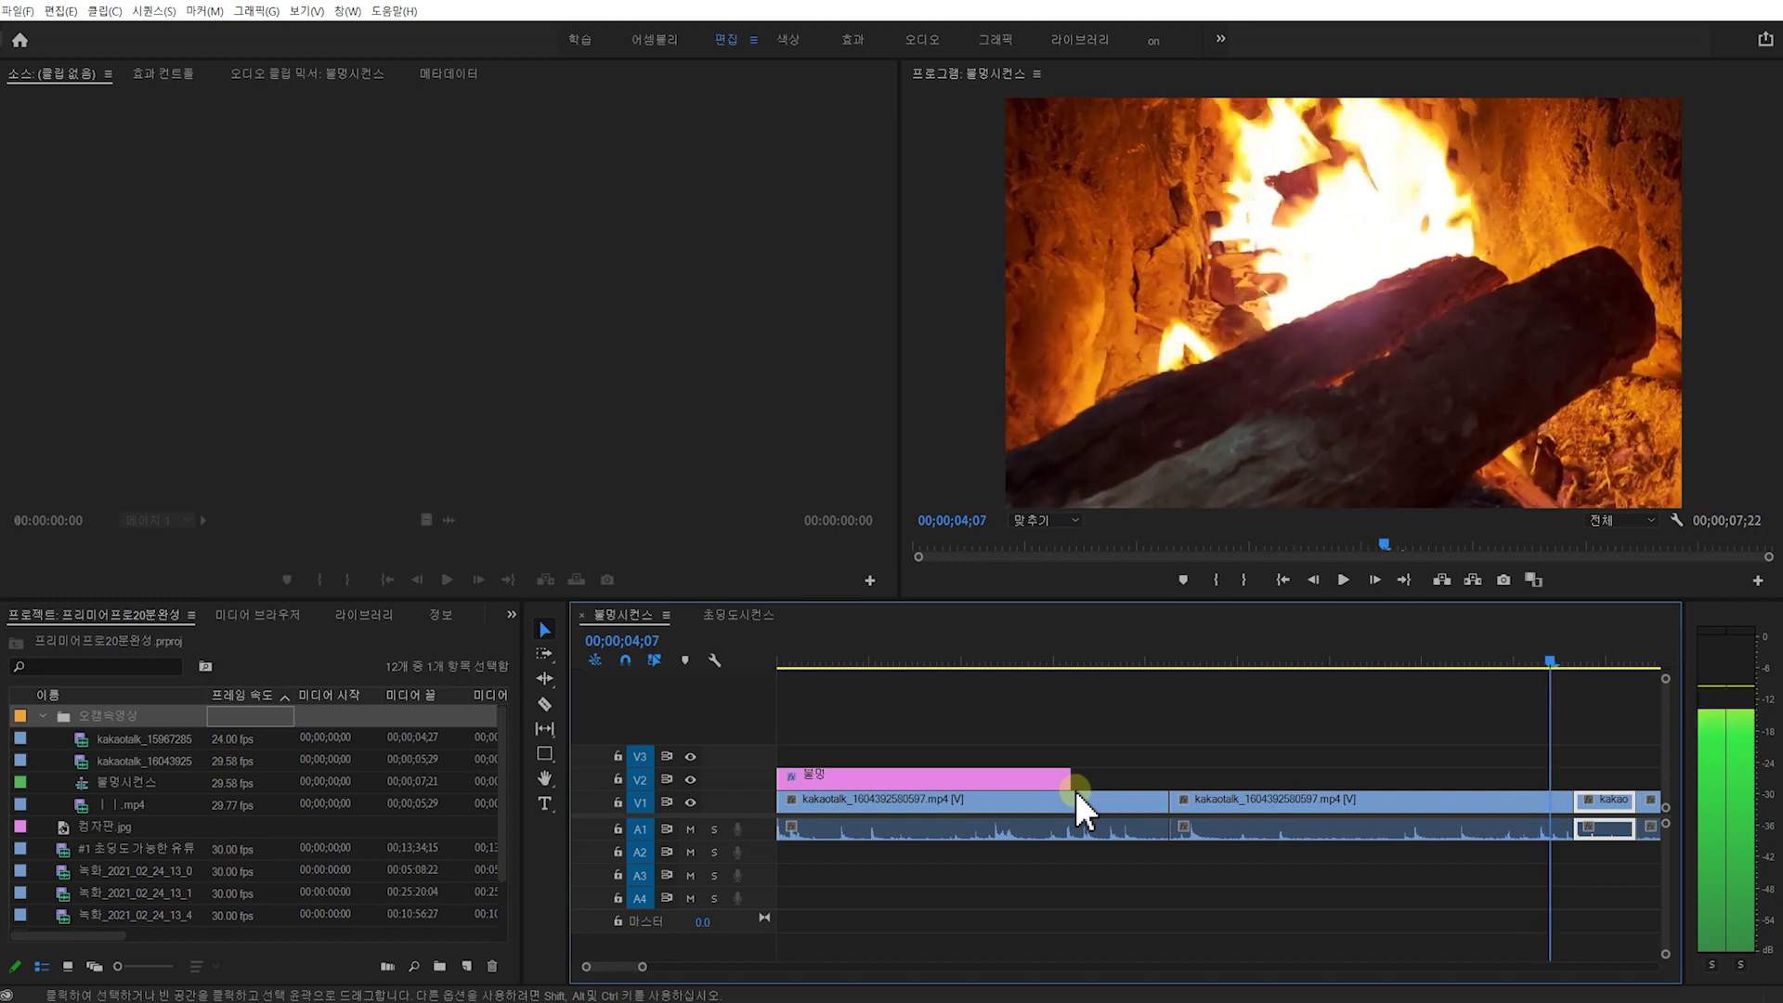